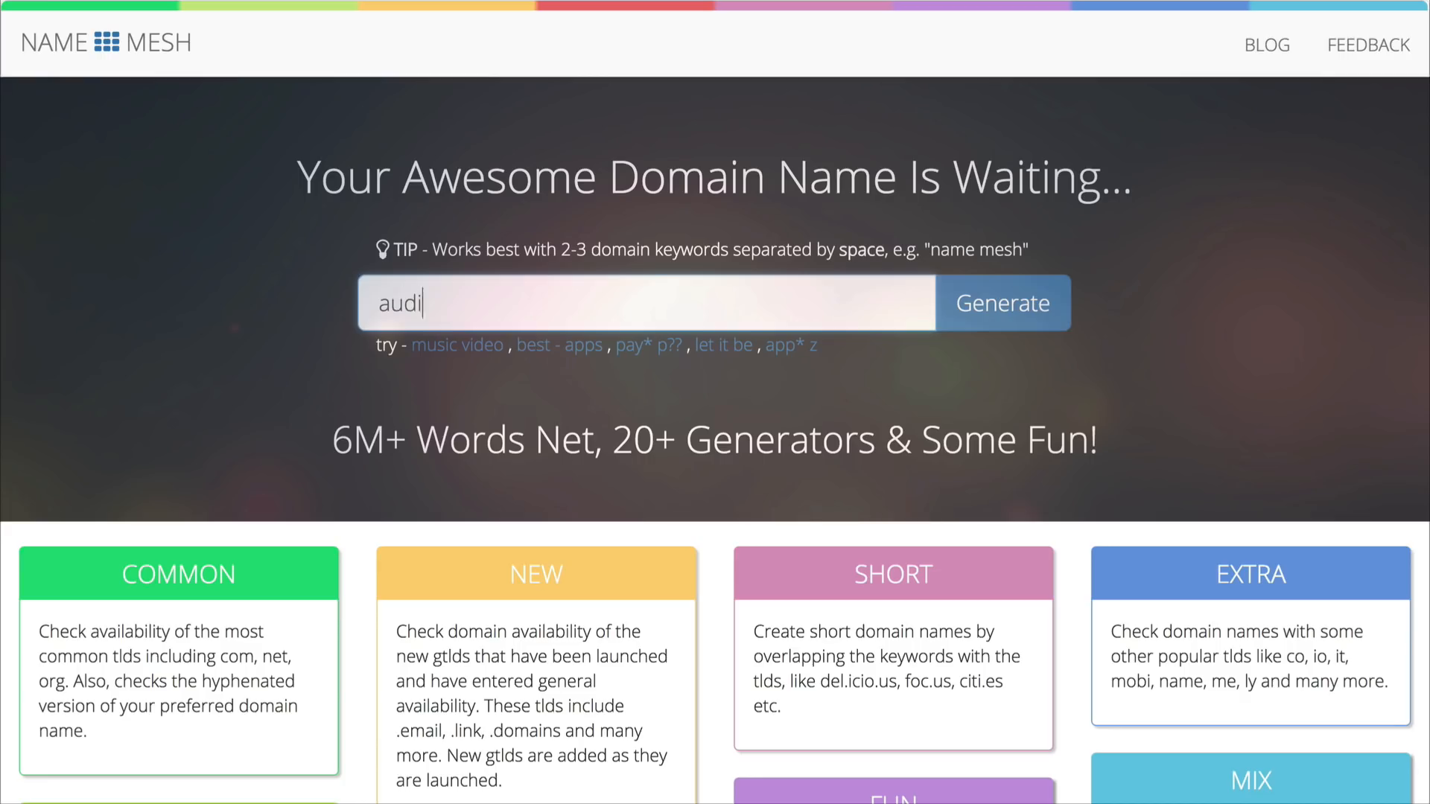
Step: Generate domain name suggestions for the keyword "audio" and look over the available names in each category
key("Return")
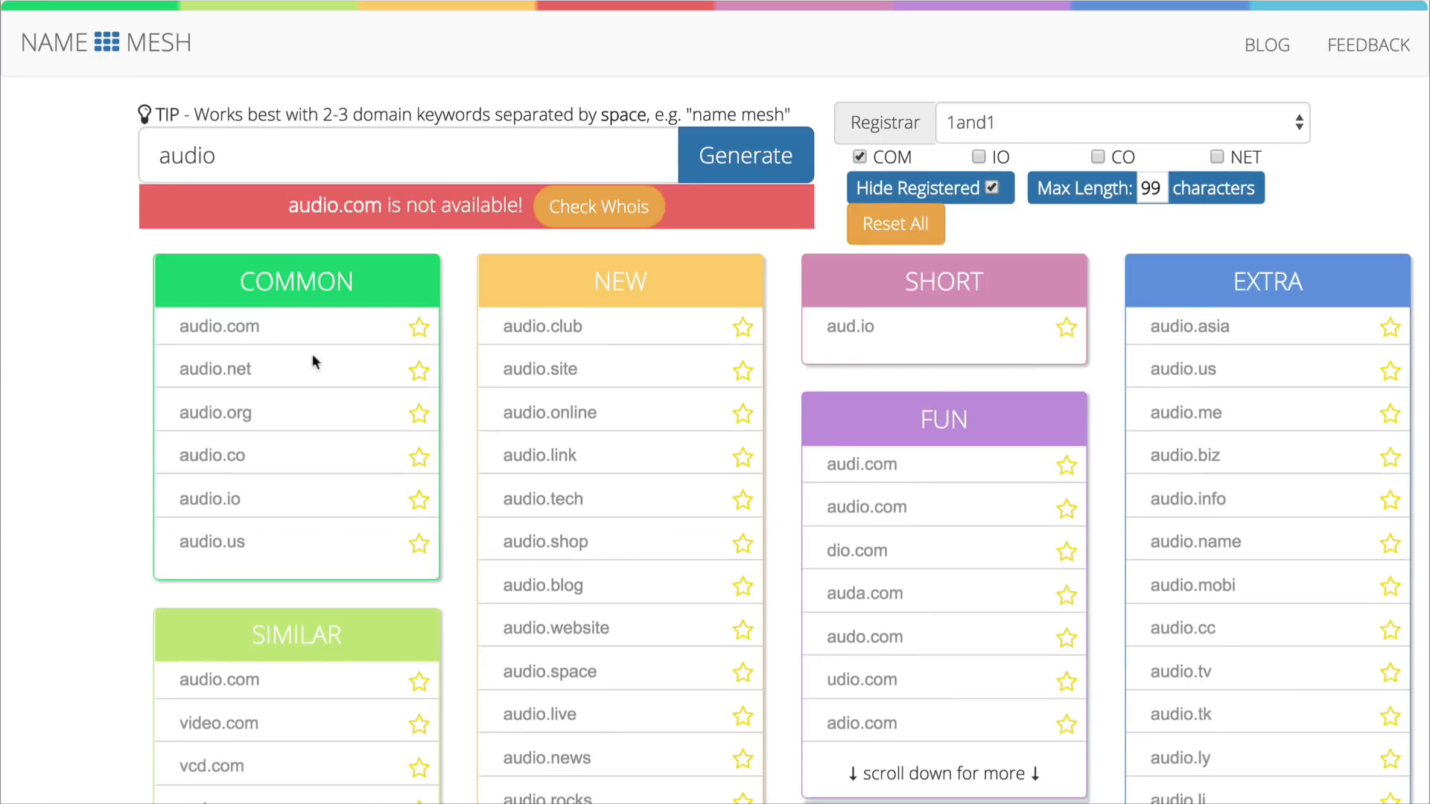
scroll(467, 489, "down", 1)
scroll(467, 489, "down", 1)
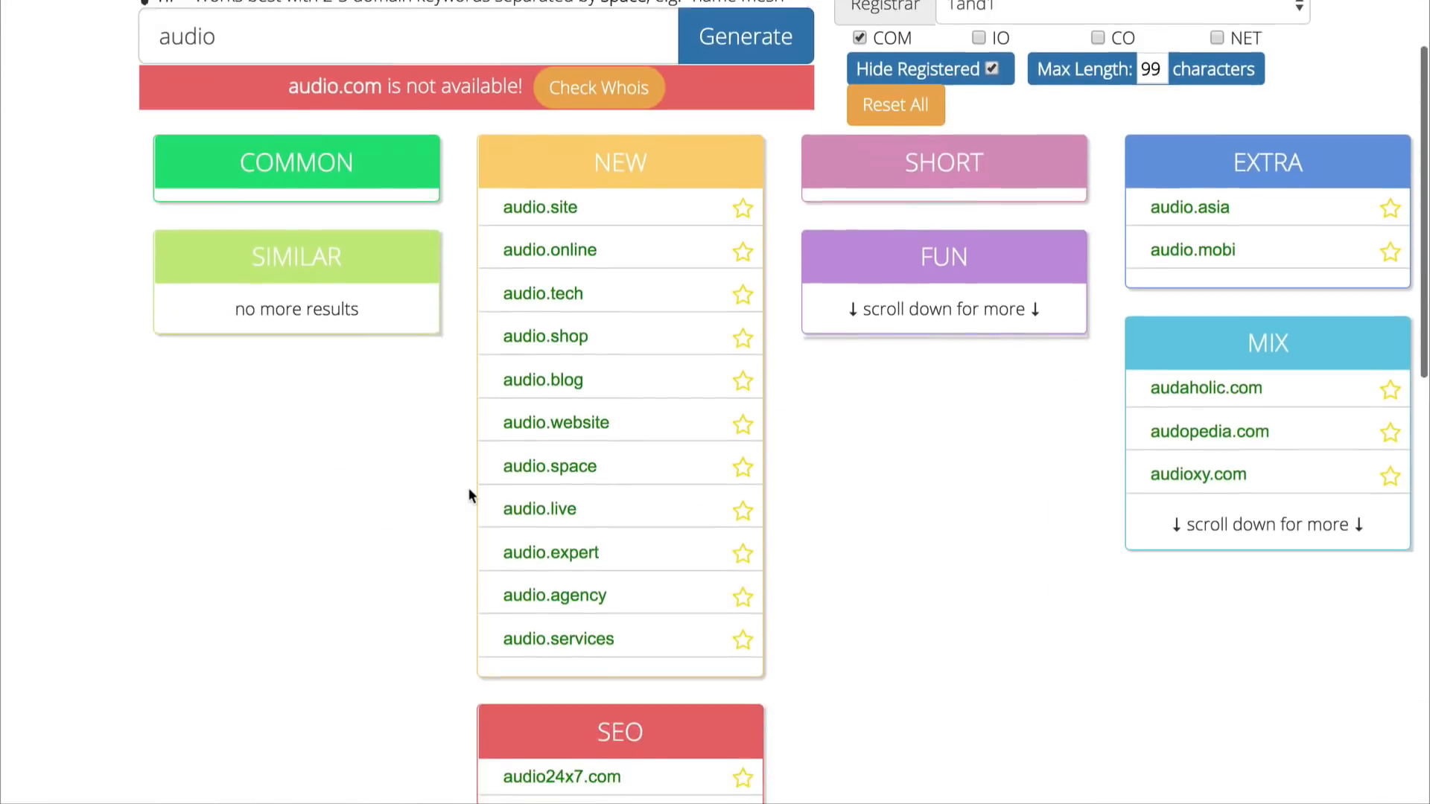
scroll(468, 488, "down", 5)
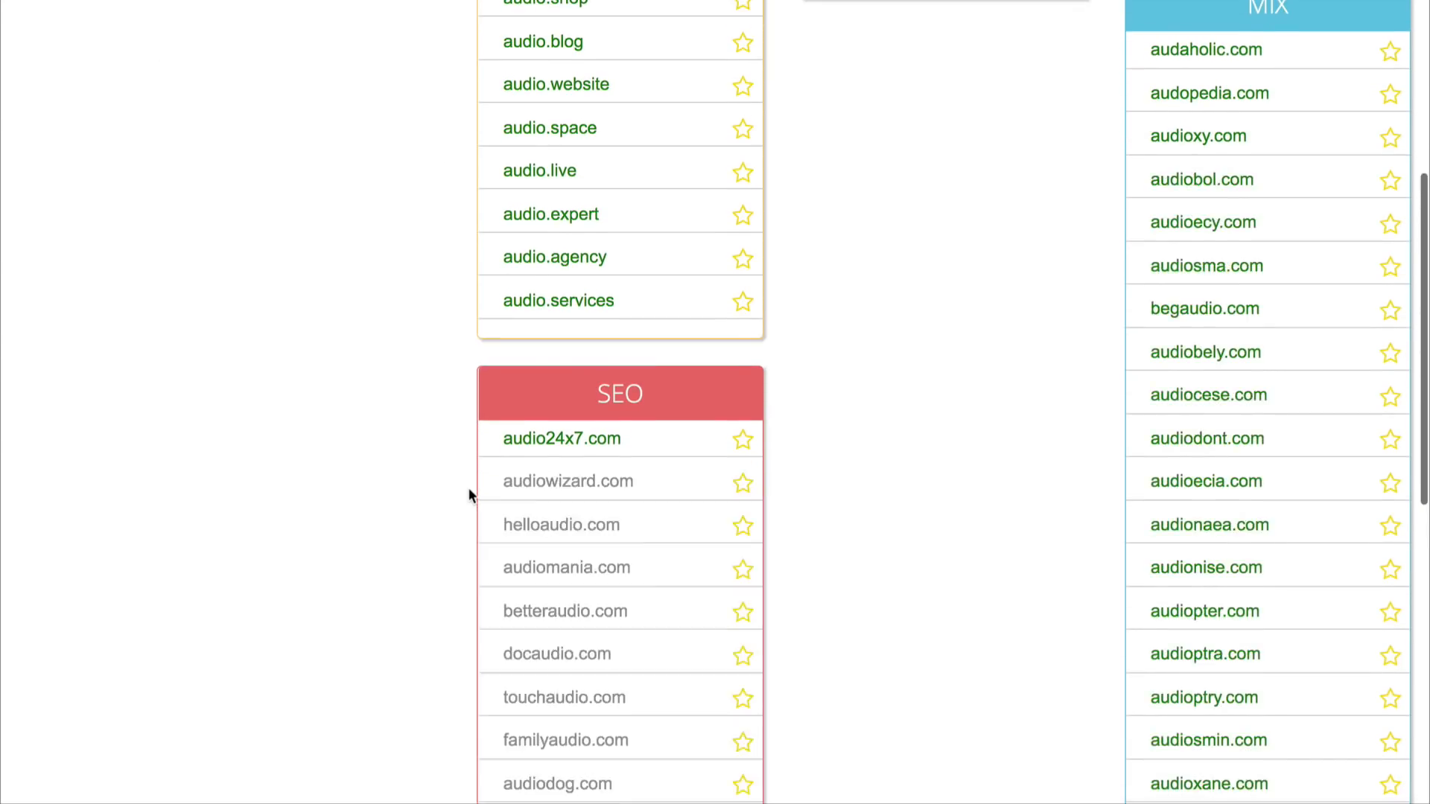
scroll(467, 488, "up", 7)
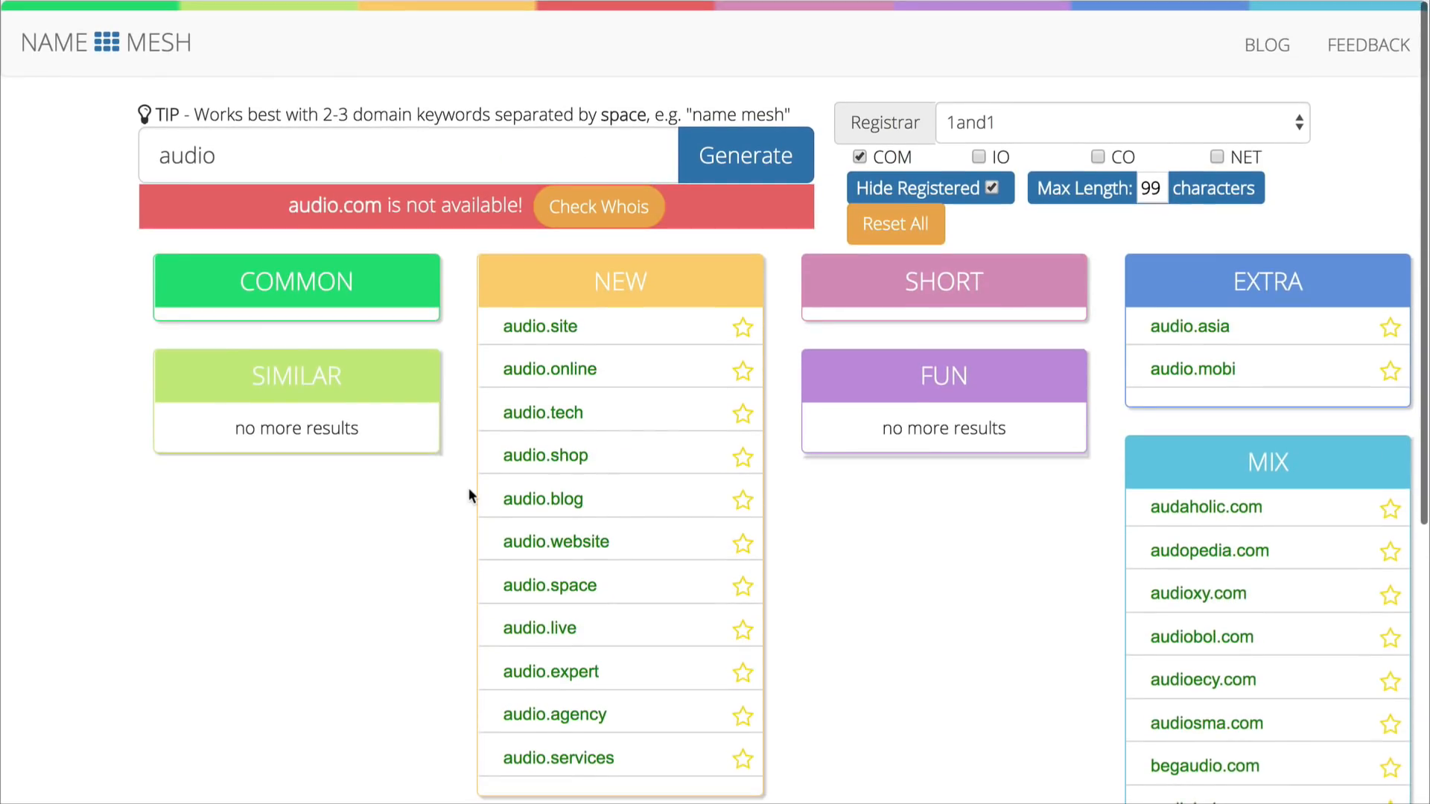
Step: Extend the keywords to "audio gear" and generate a new set of domain name suggestions
left_click(441, 163)
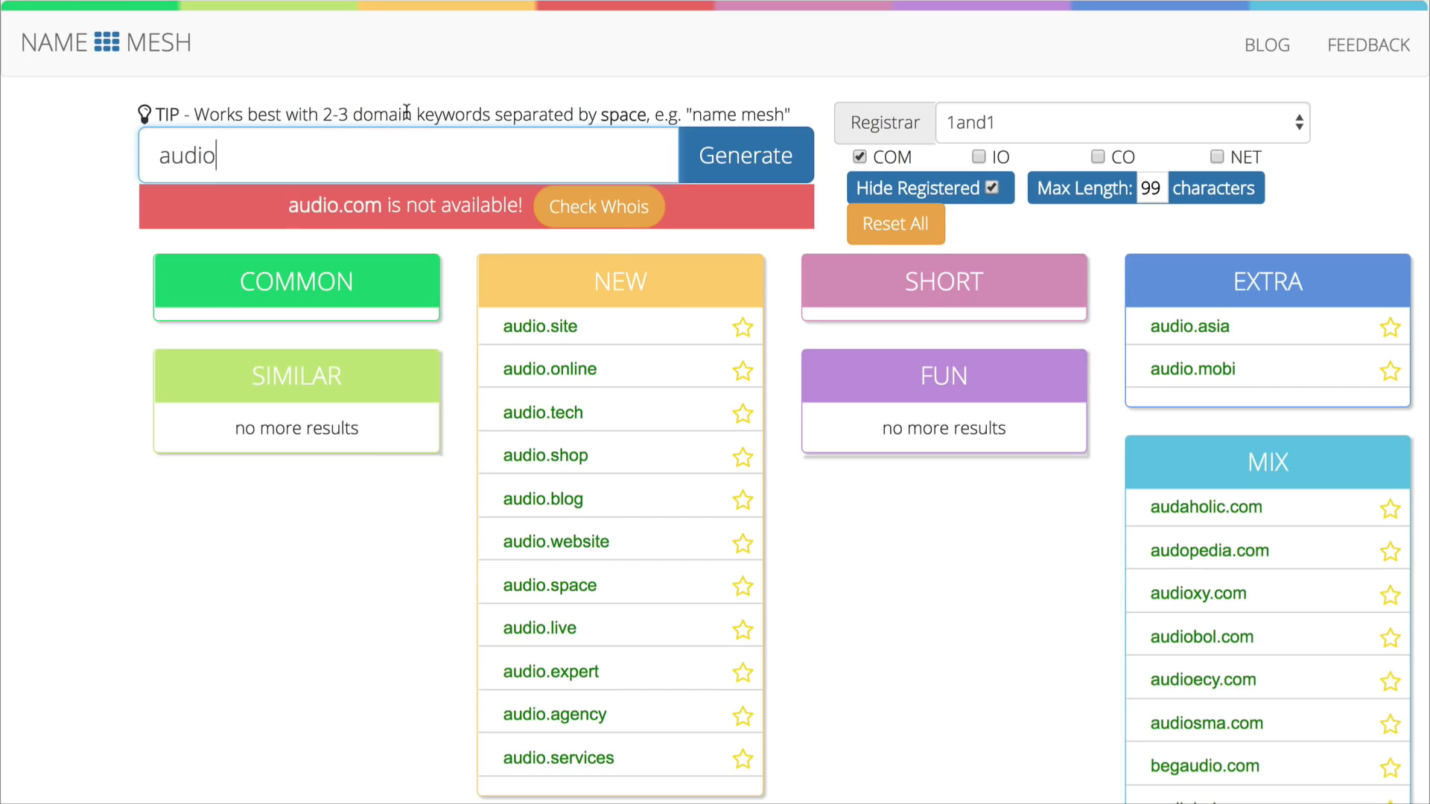
type("gear")
key("Return")
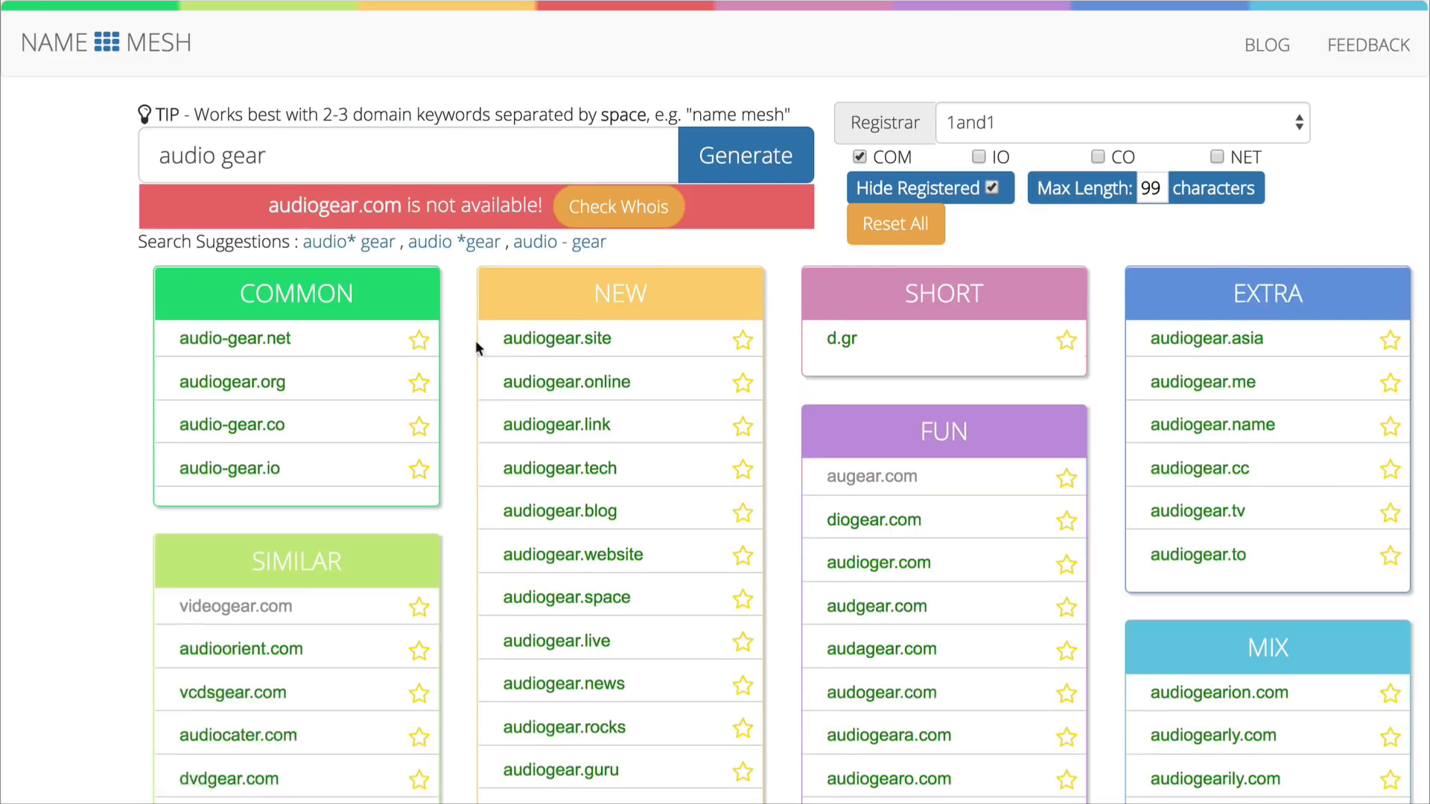
Step: Examine the available domain suggestions for "audio gear" in the Similar, New, SEO, Fun and Mix categories
scroll(461, 395, "down", 3)
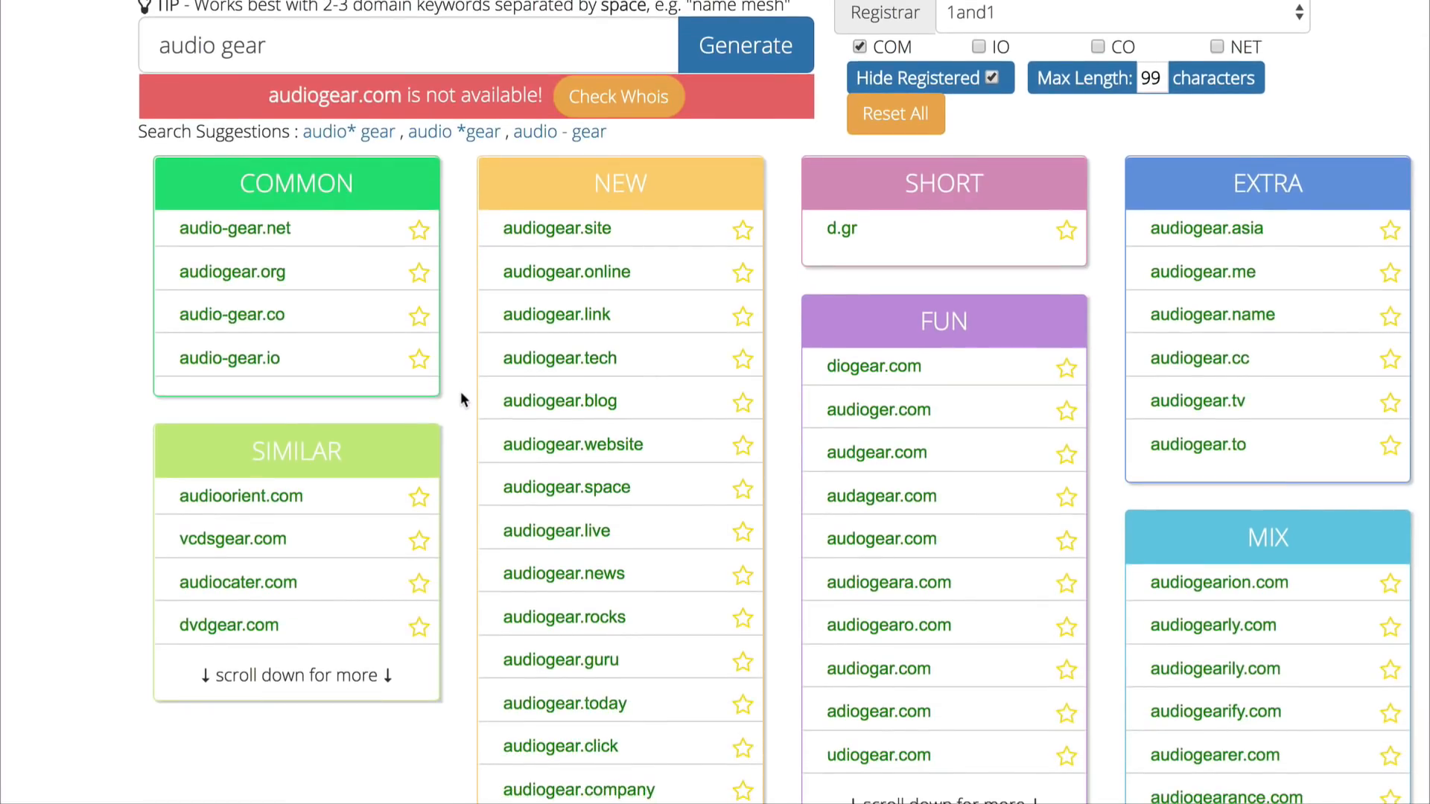
scroll(461, 394, "down", 10)
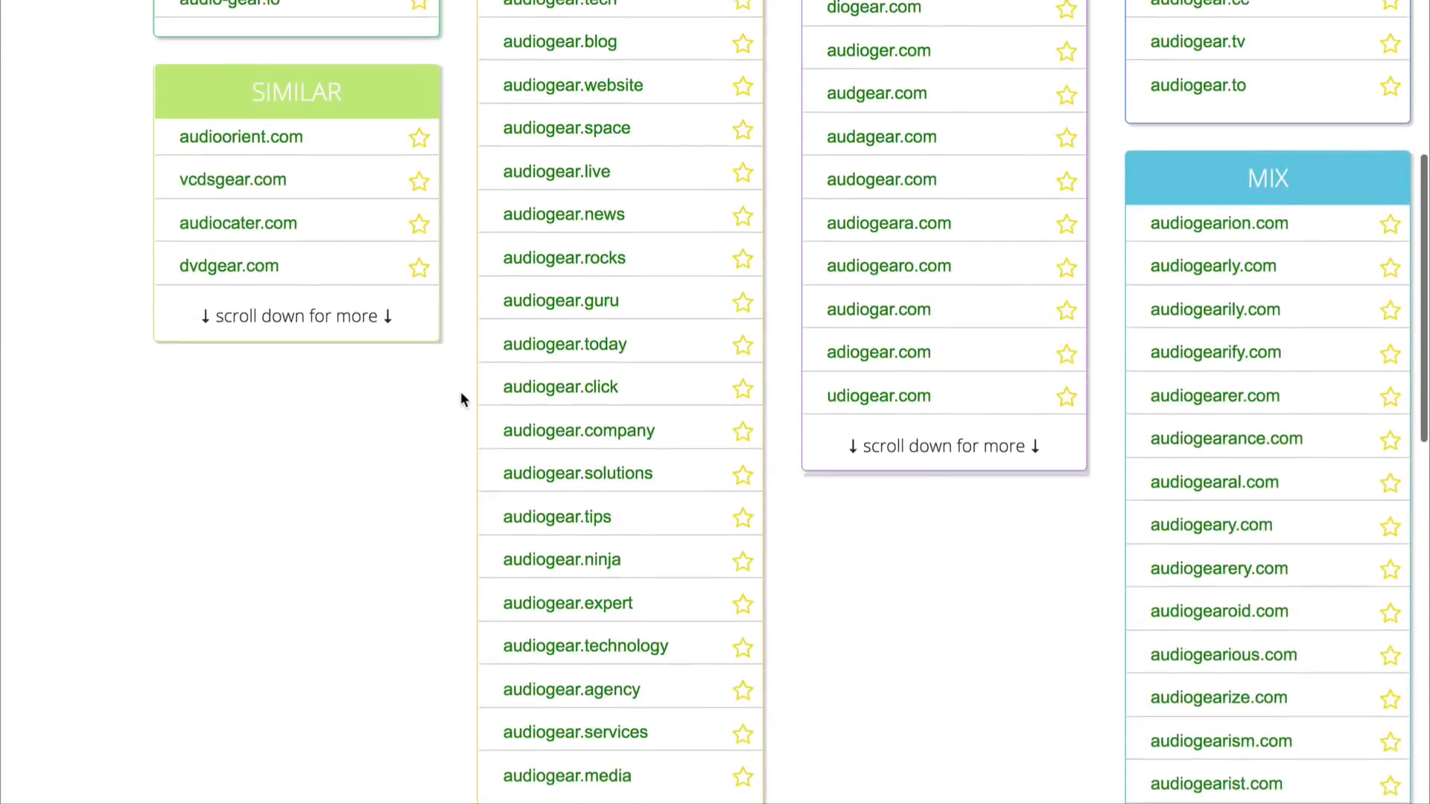
scroll(460, 398, "down", 5)
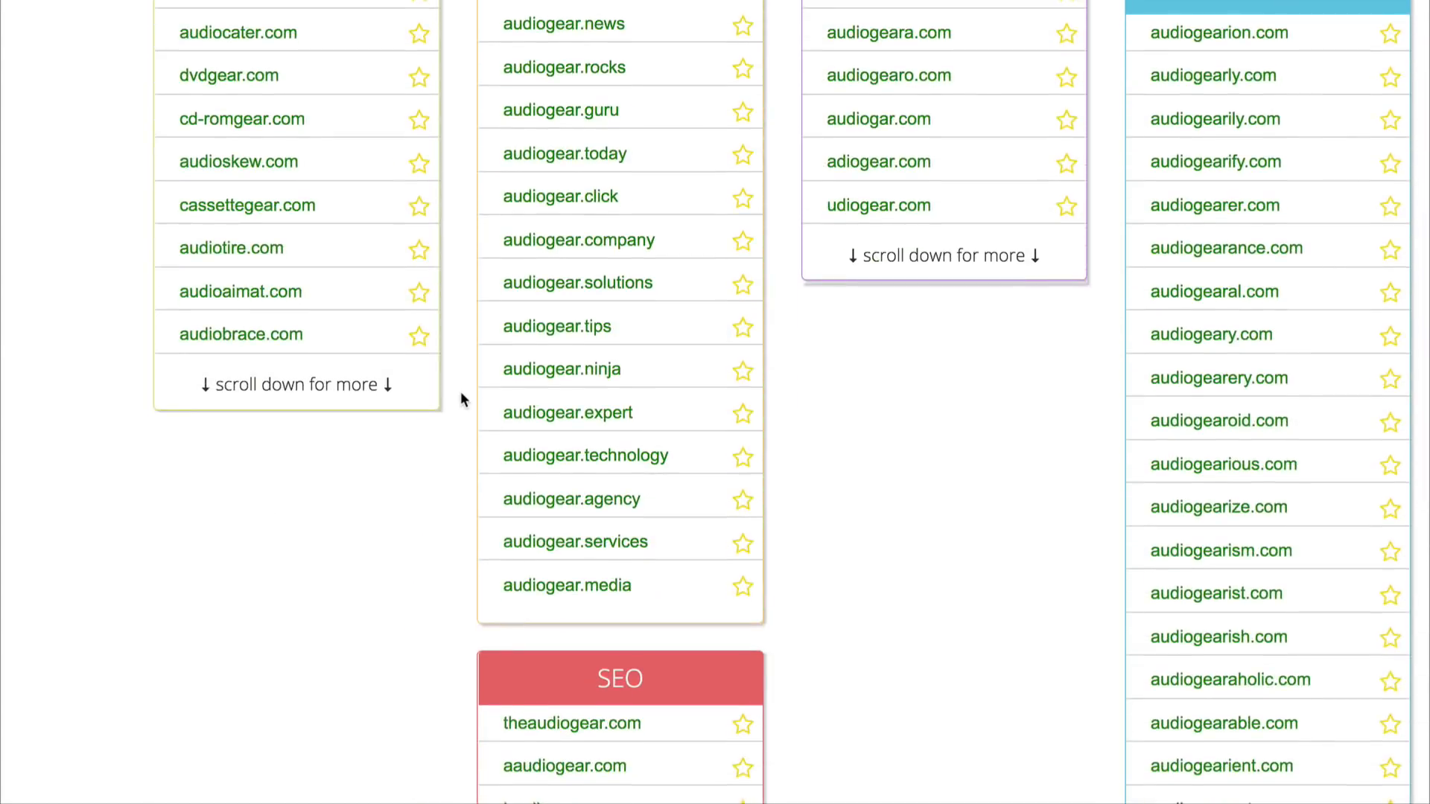
scroll(461, 394, "down", 7)
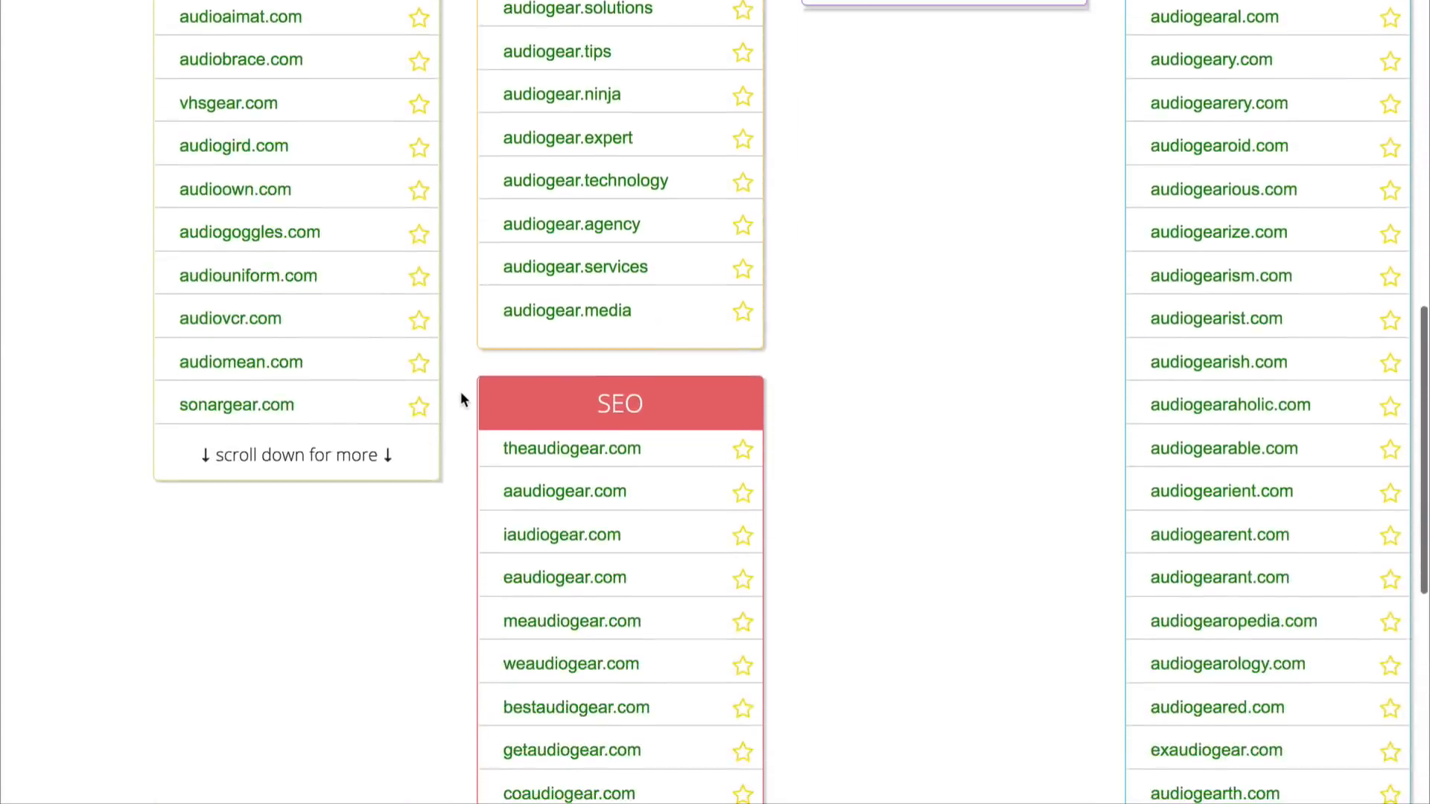
scroll(460, 399, "down", 2)
scroll(460, 398, "up", 4)
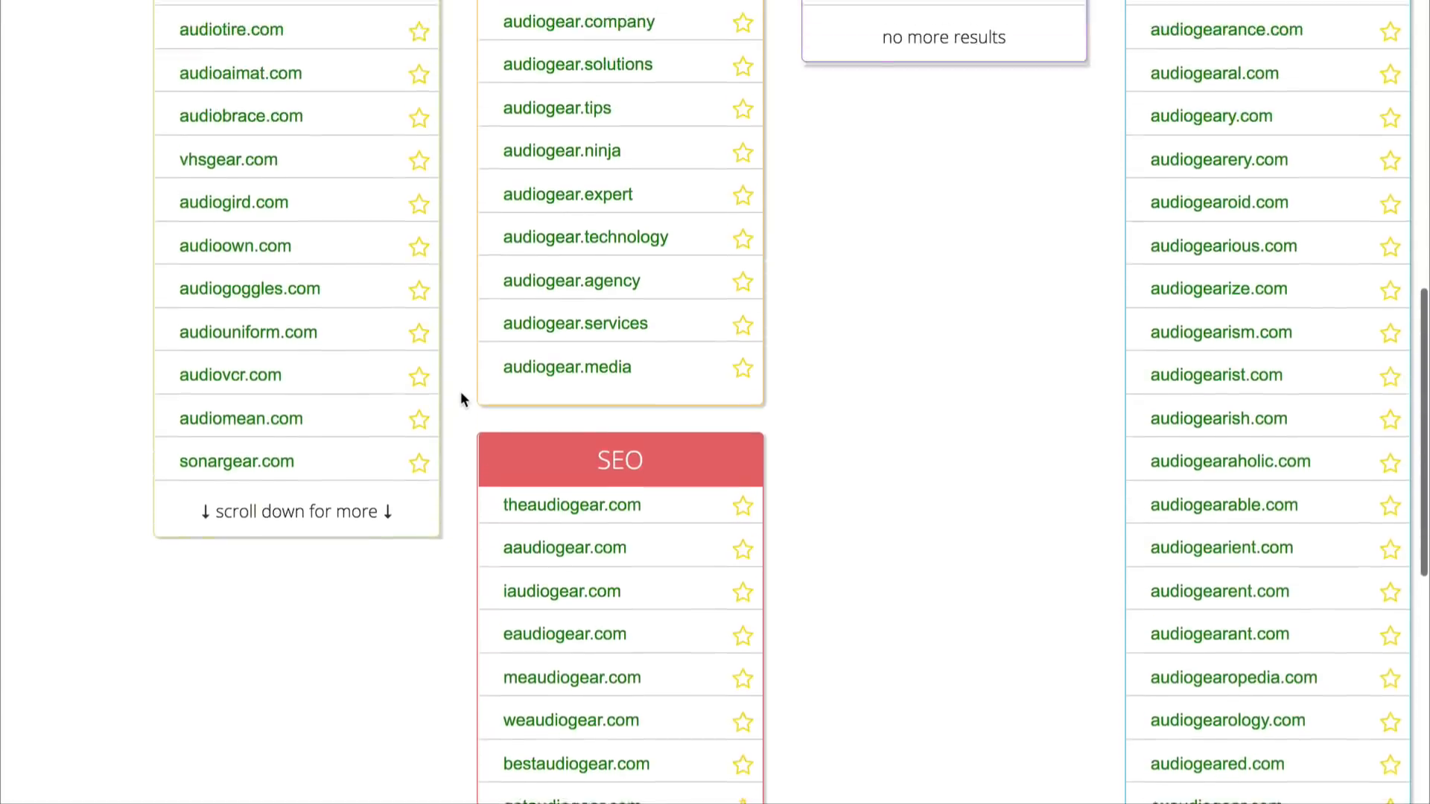
scroll(461, 399, "down", 7)
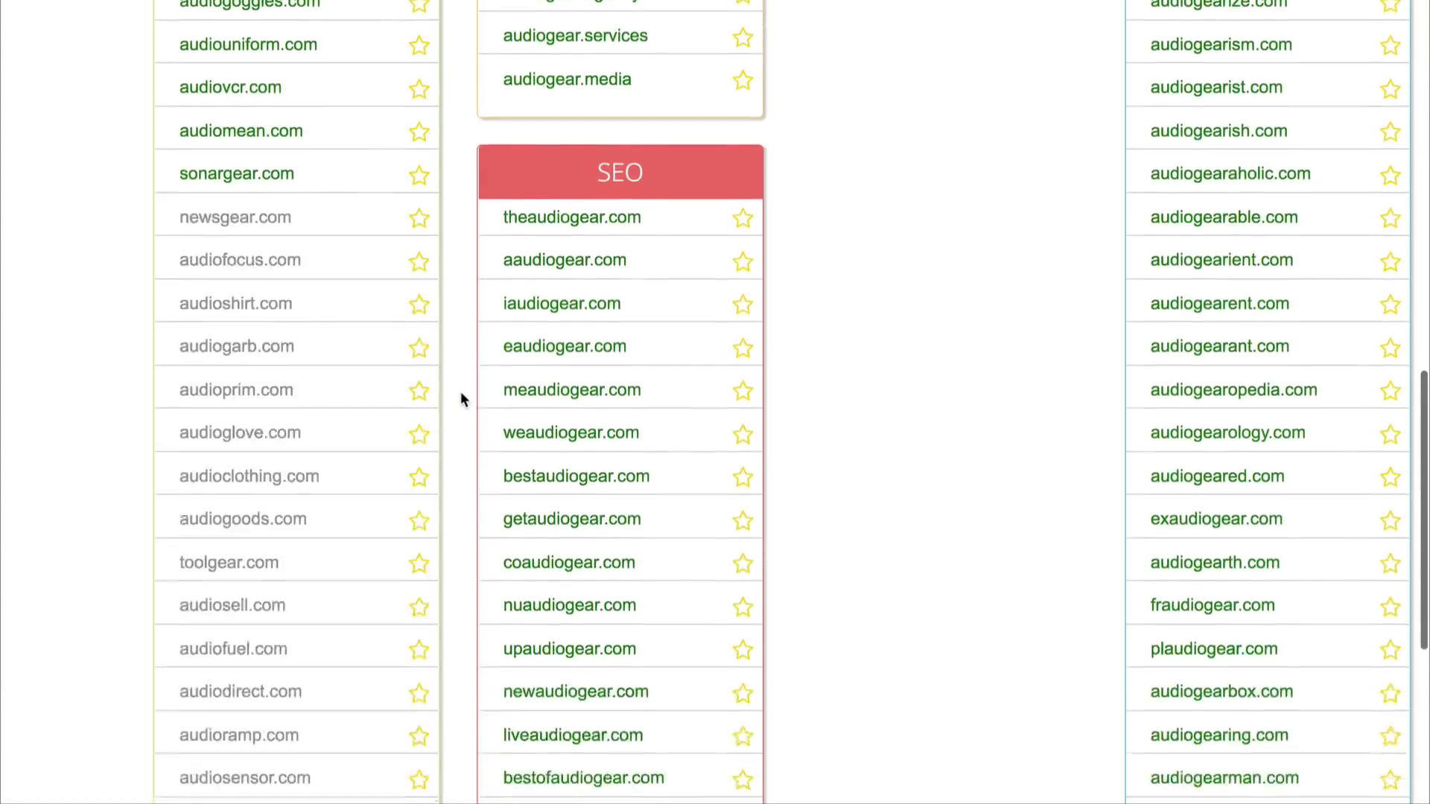
scroll(461, 399, "down", 5)
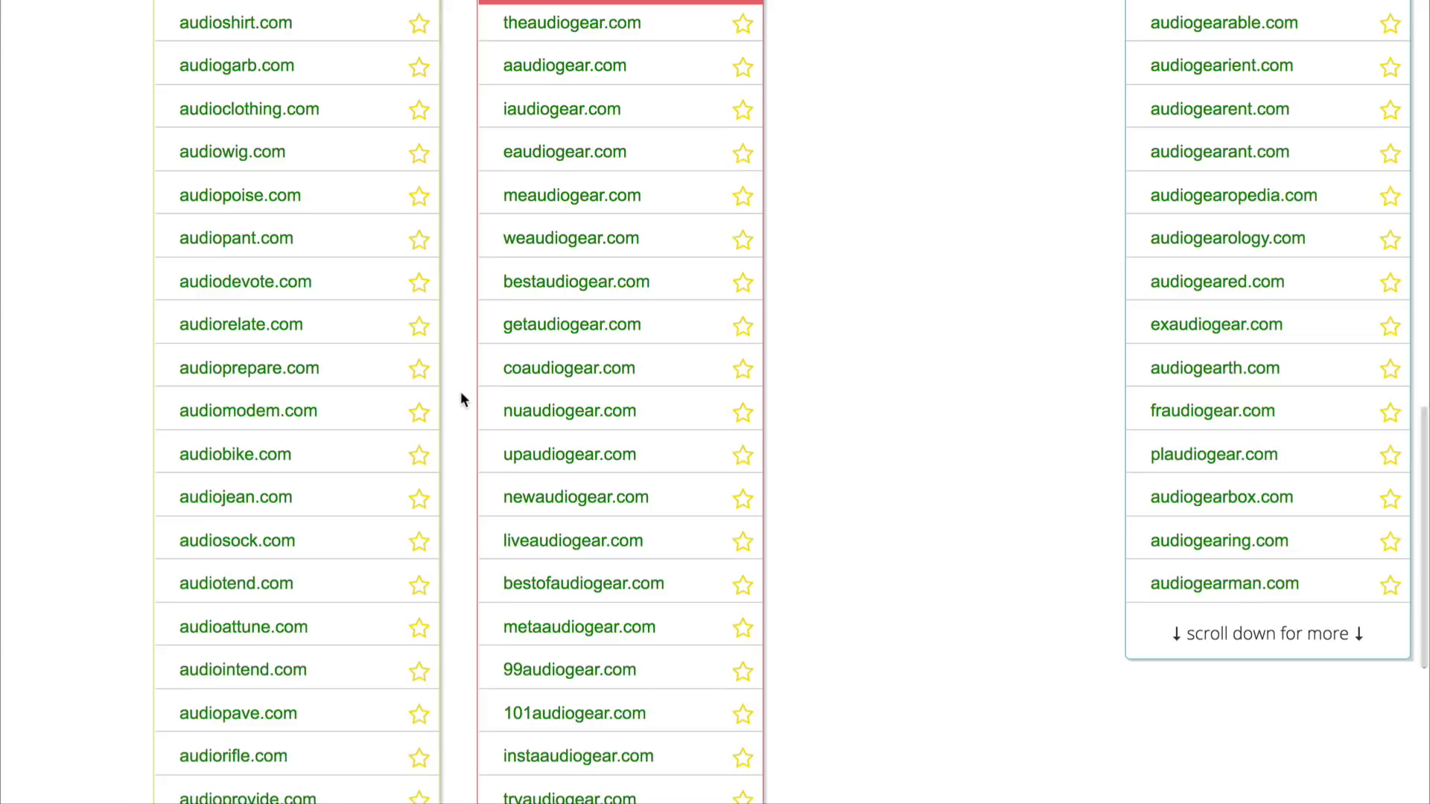
scroll(460, 392, "down", 7)
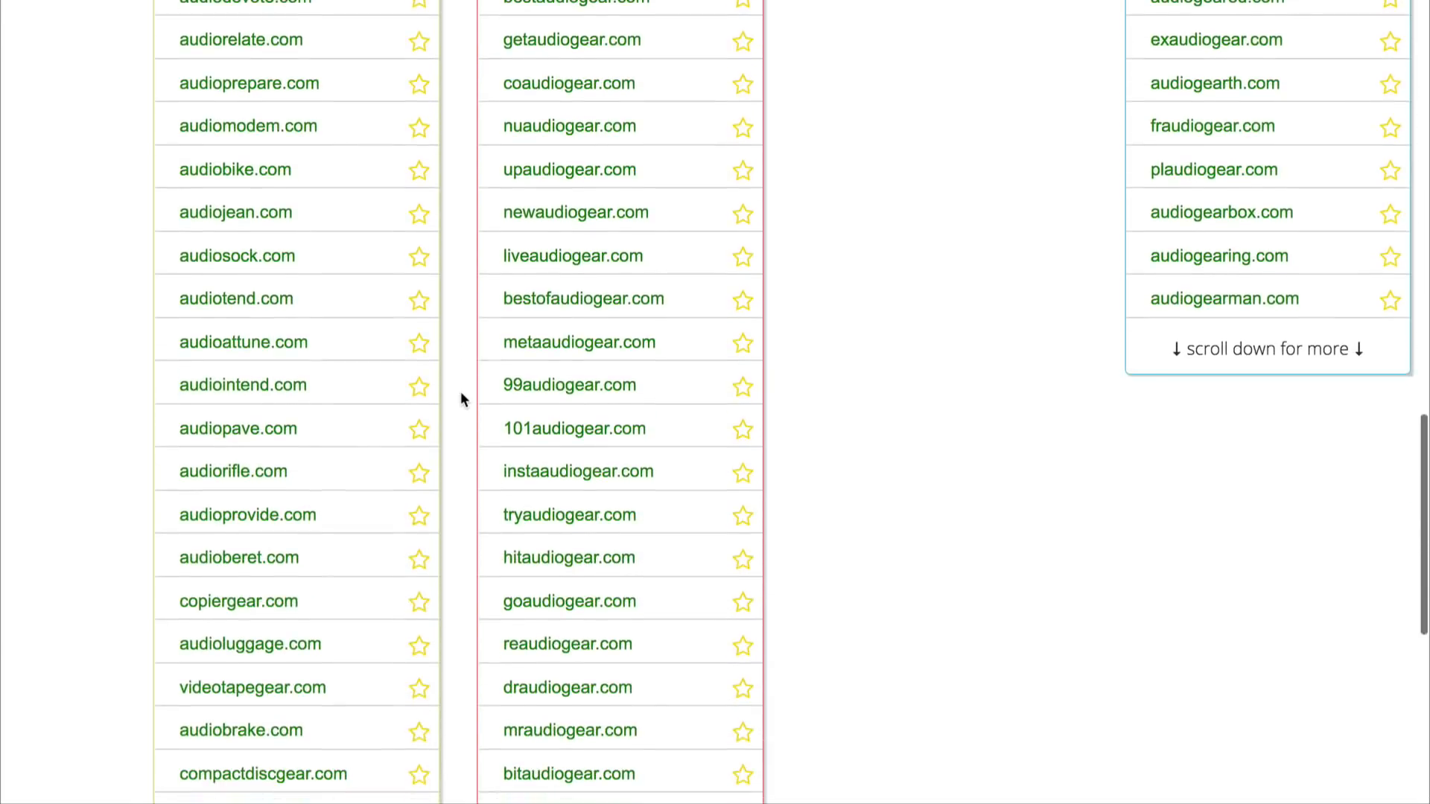
scroll(475, 373, "up", 14)
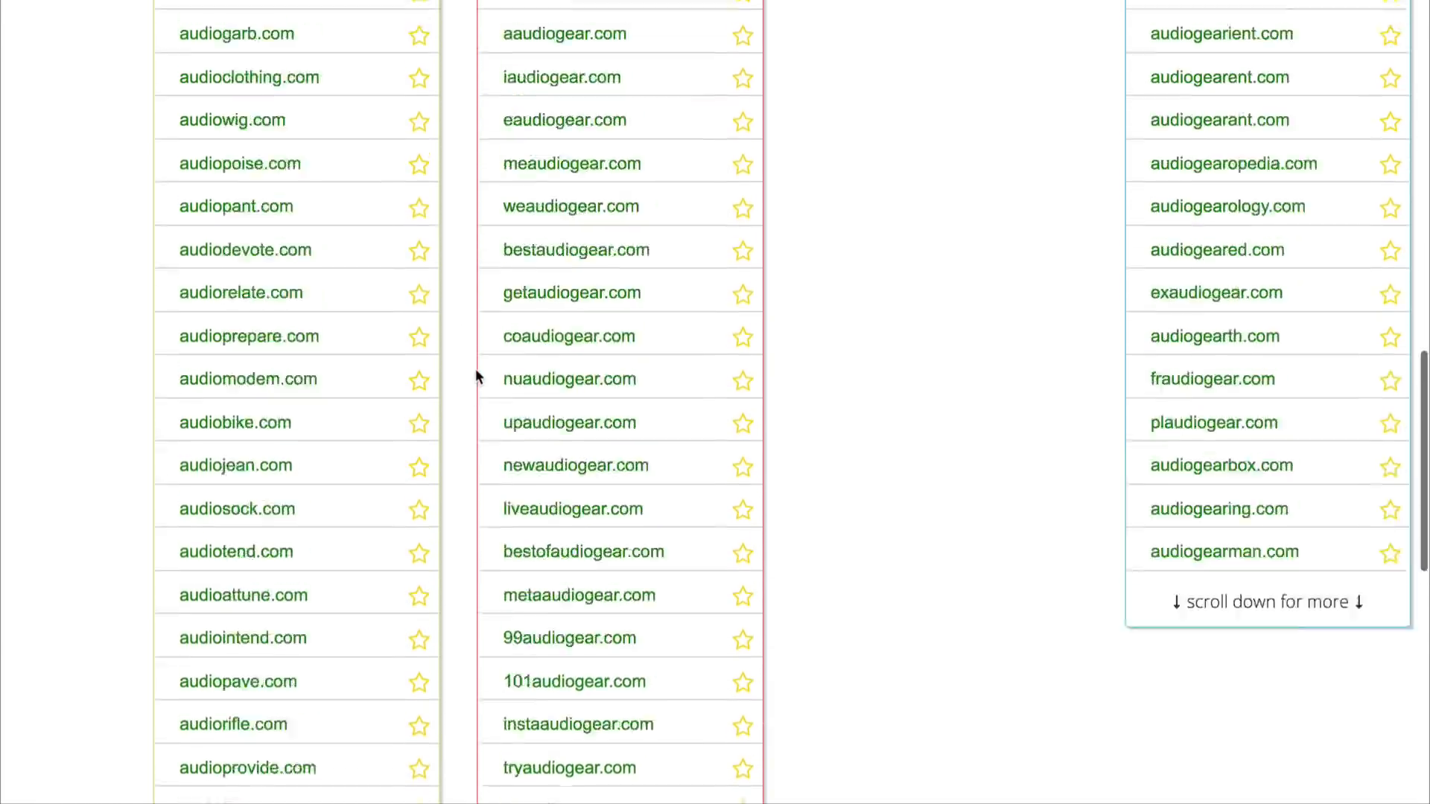
scroll(476, 376, "down", 1)
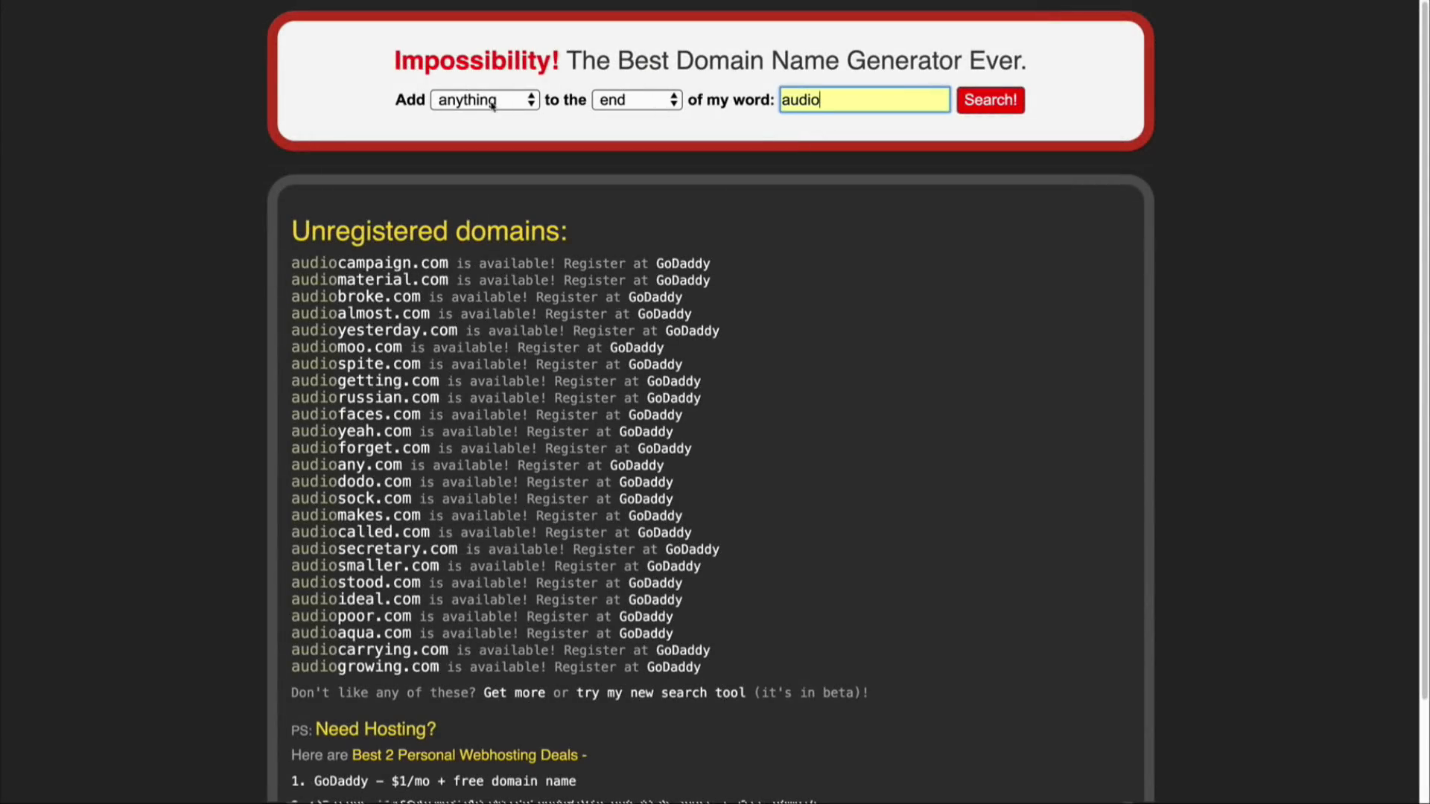
Step: In the Impossibility generator, search for unregistered domains adding anything to the end of "audio", and request more suggestions twice
left_click(485, 102)
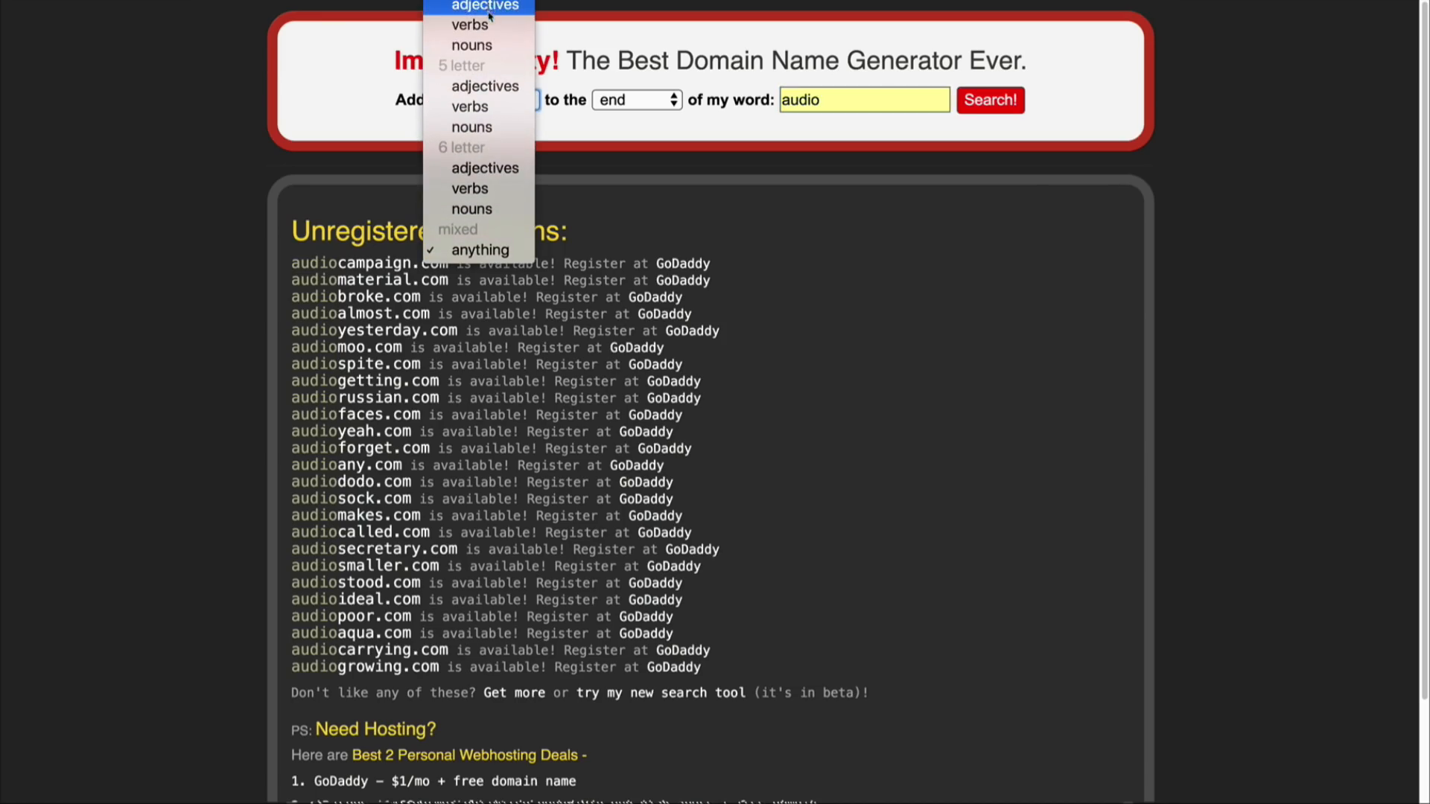
left_click(497, 251)
left_click(636, 106)
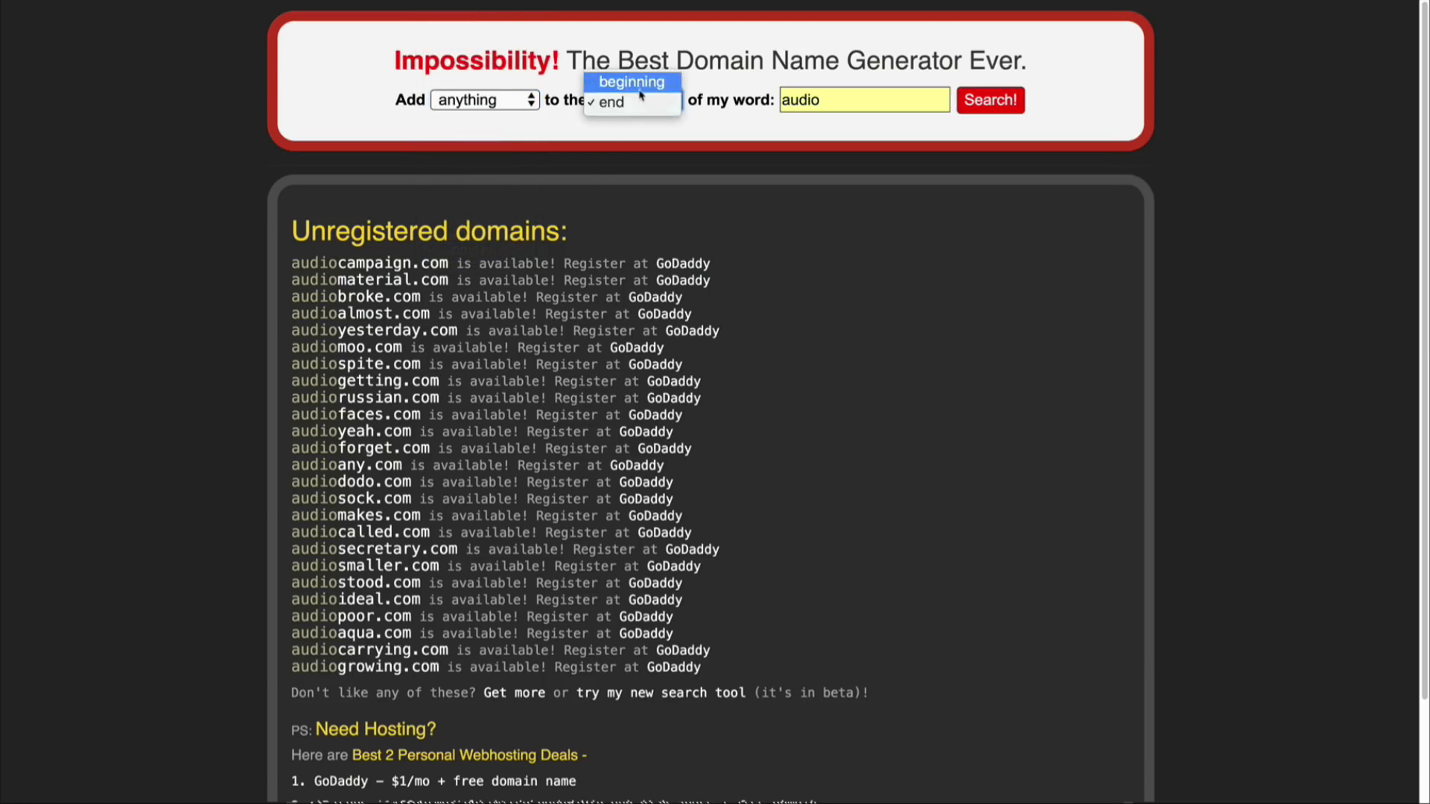
left_click(828, 109)
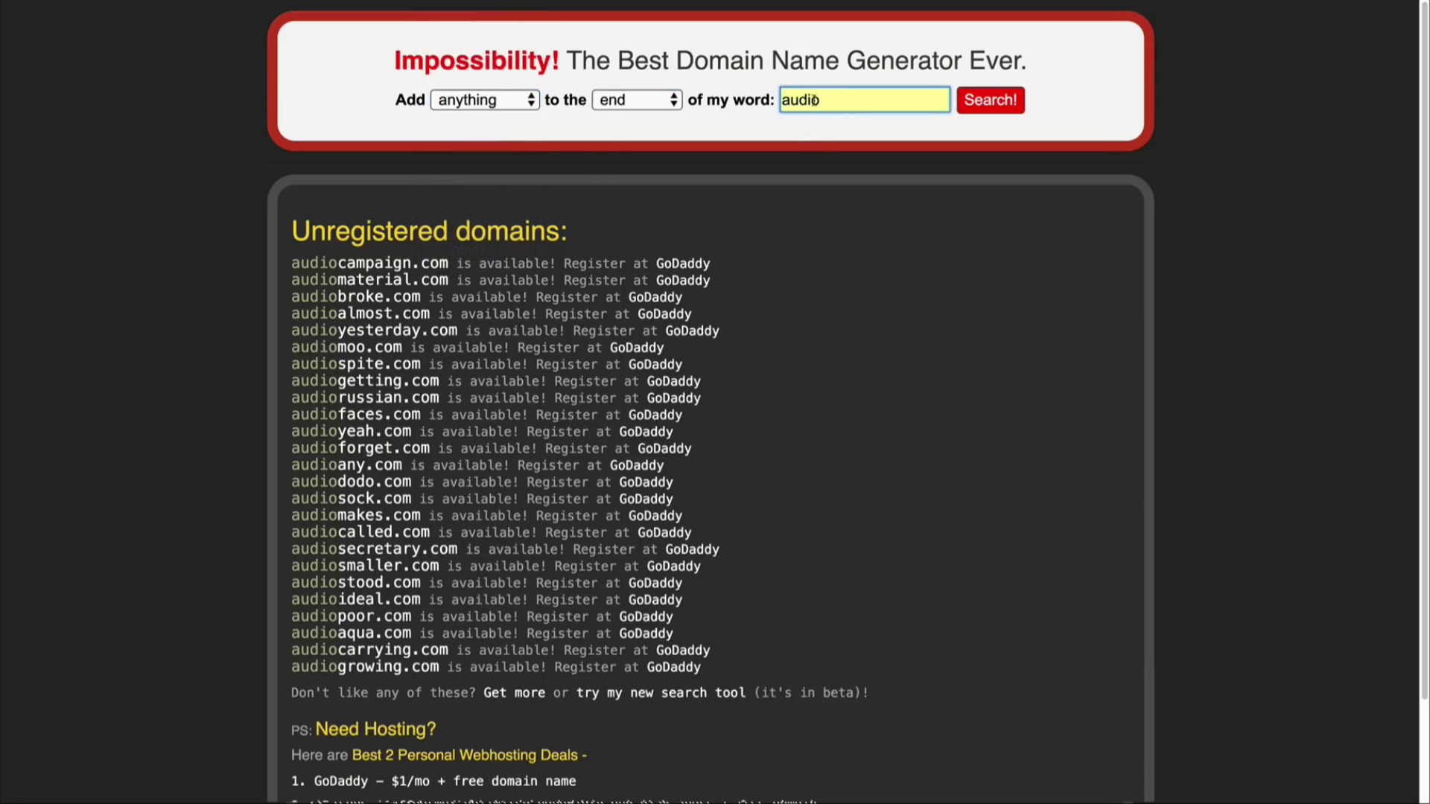
left_click(970, 103)
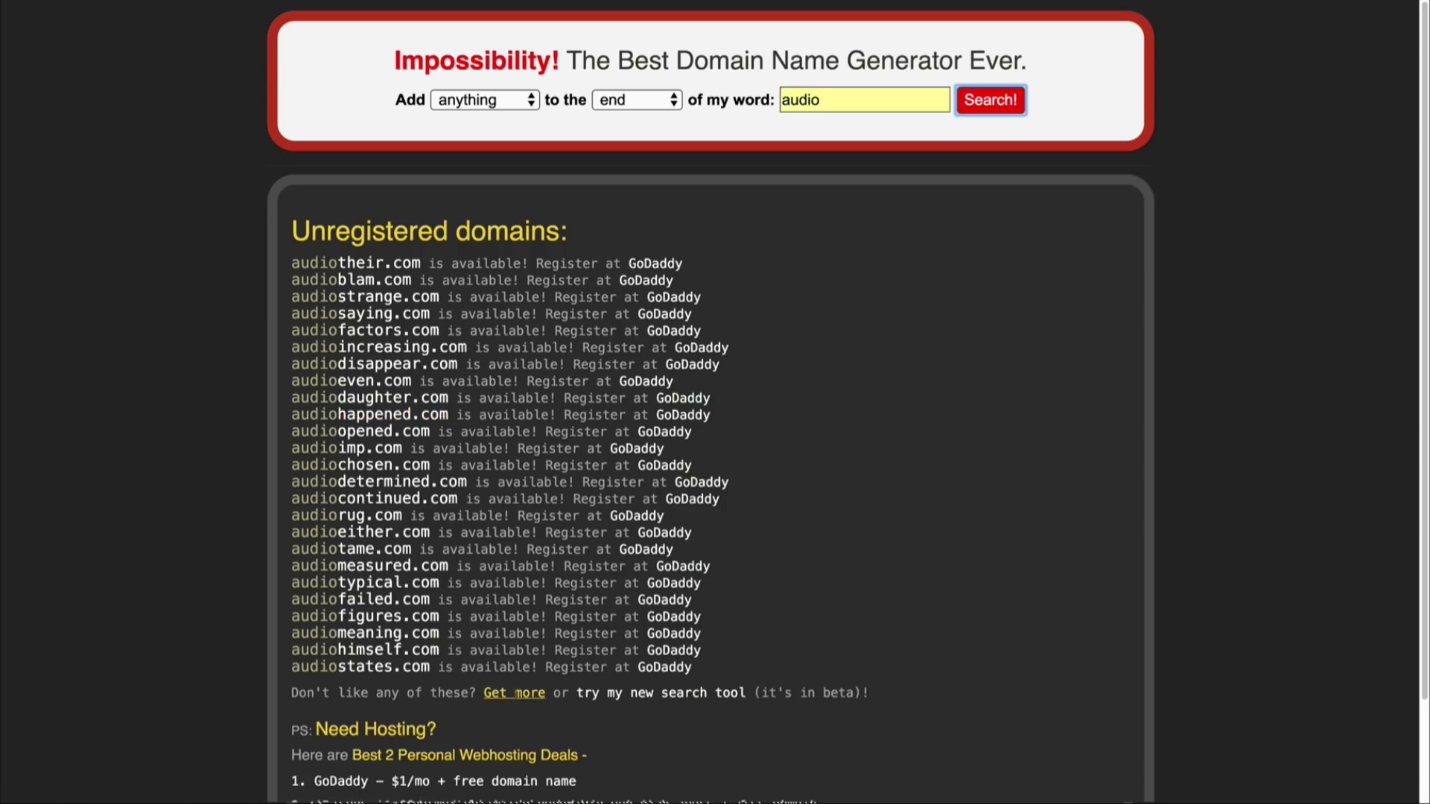
left_click(514, 692)
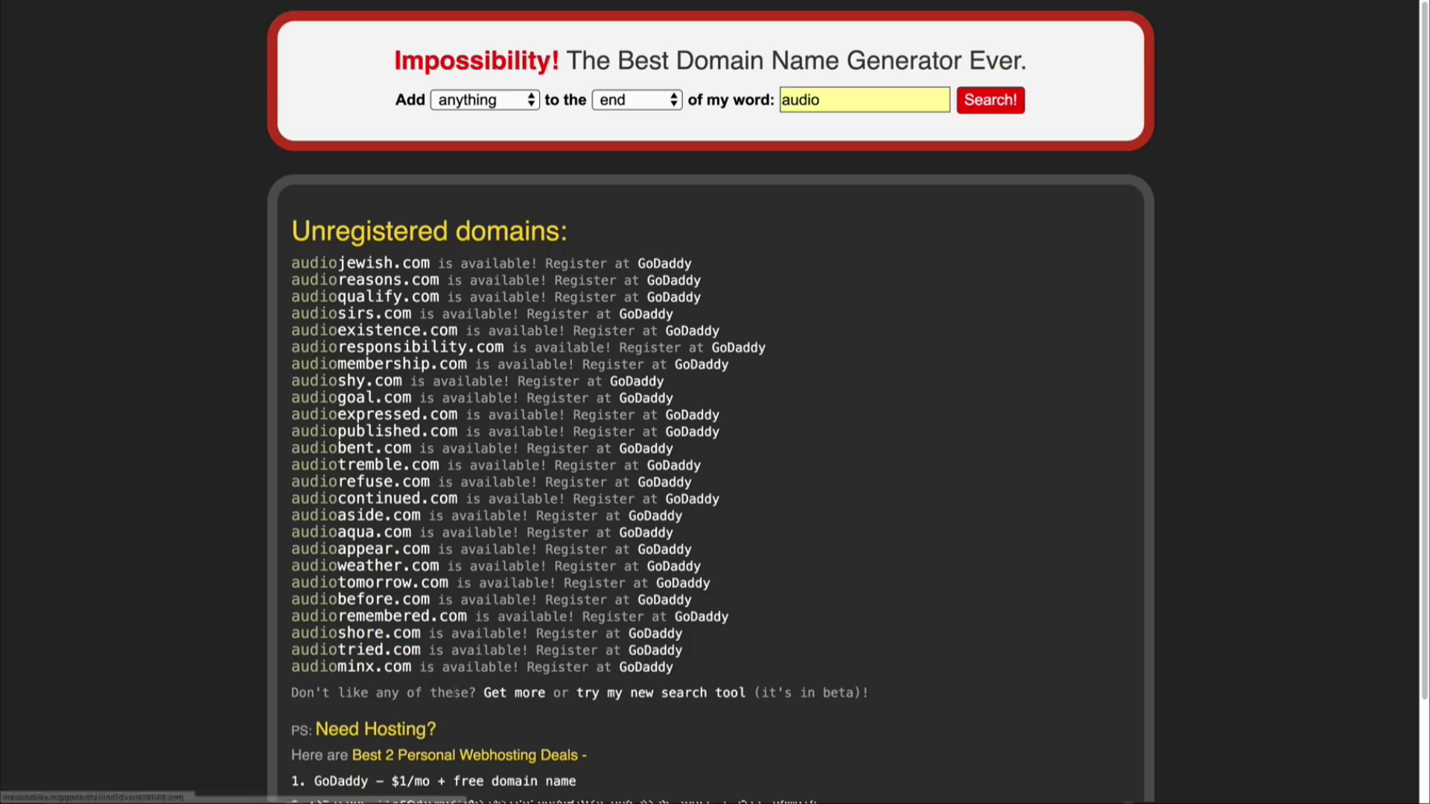
left_click(501, 692)
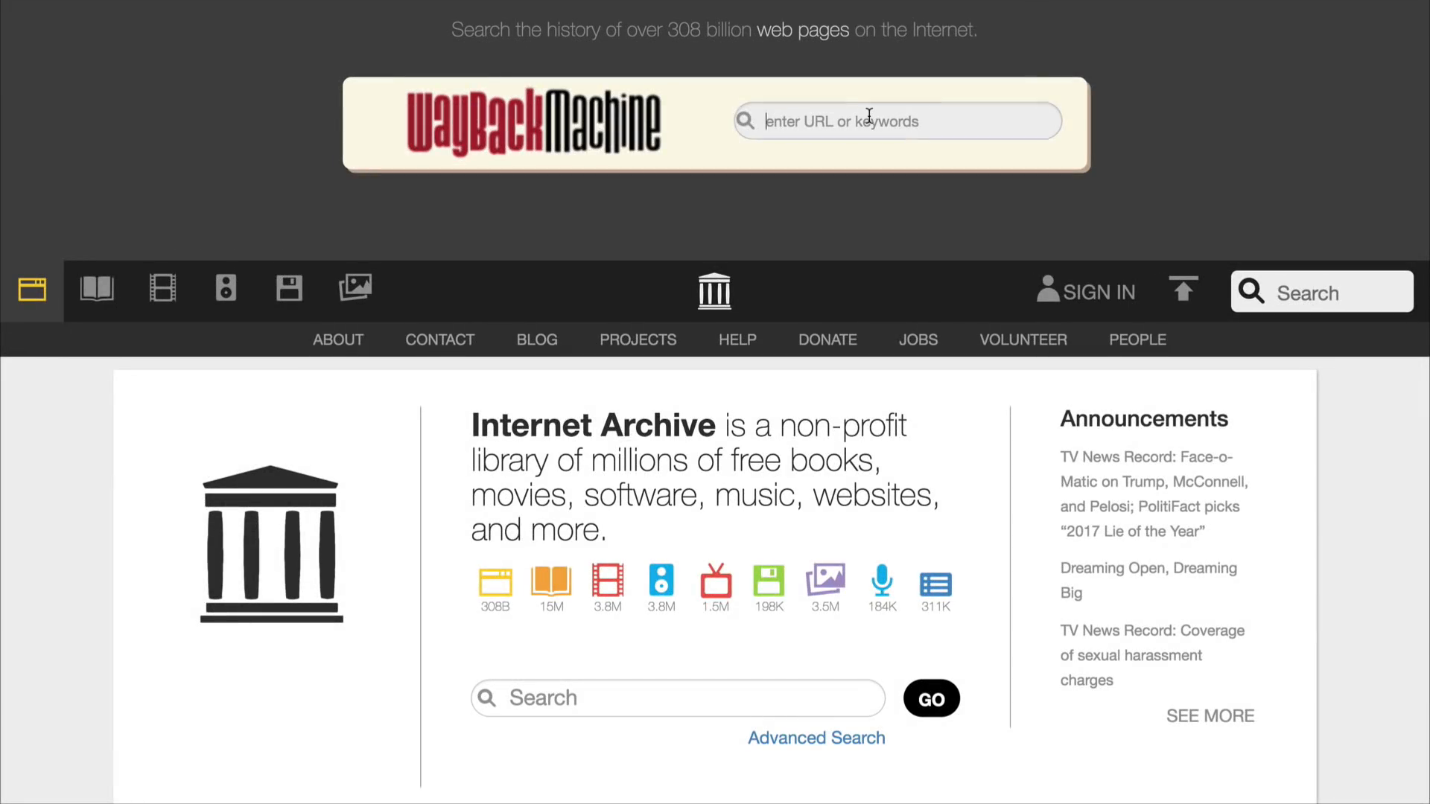
Step: Look up audiograd.com in the Wayback Machine and open its snapshot saved on March 6, 2016
left_click(856, 119)
type("aud")
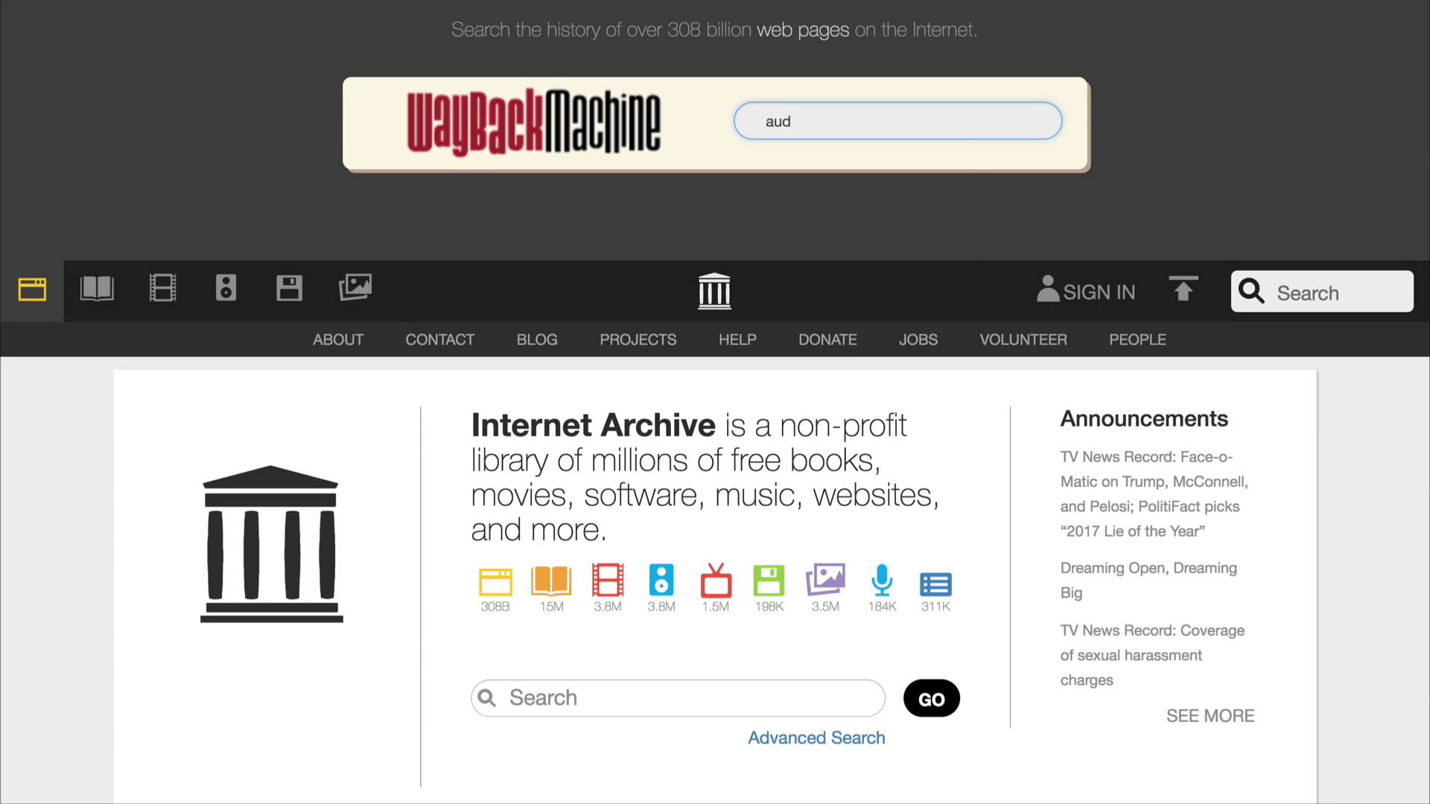
type("iograd.com")
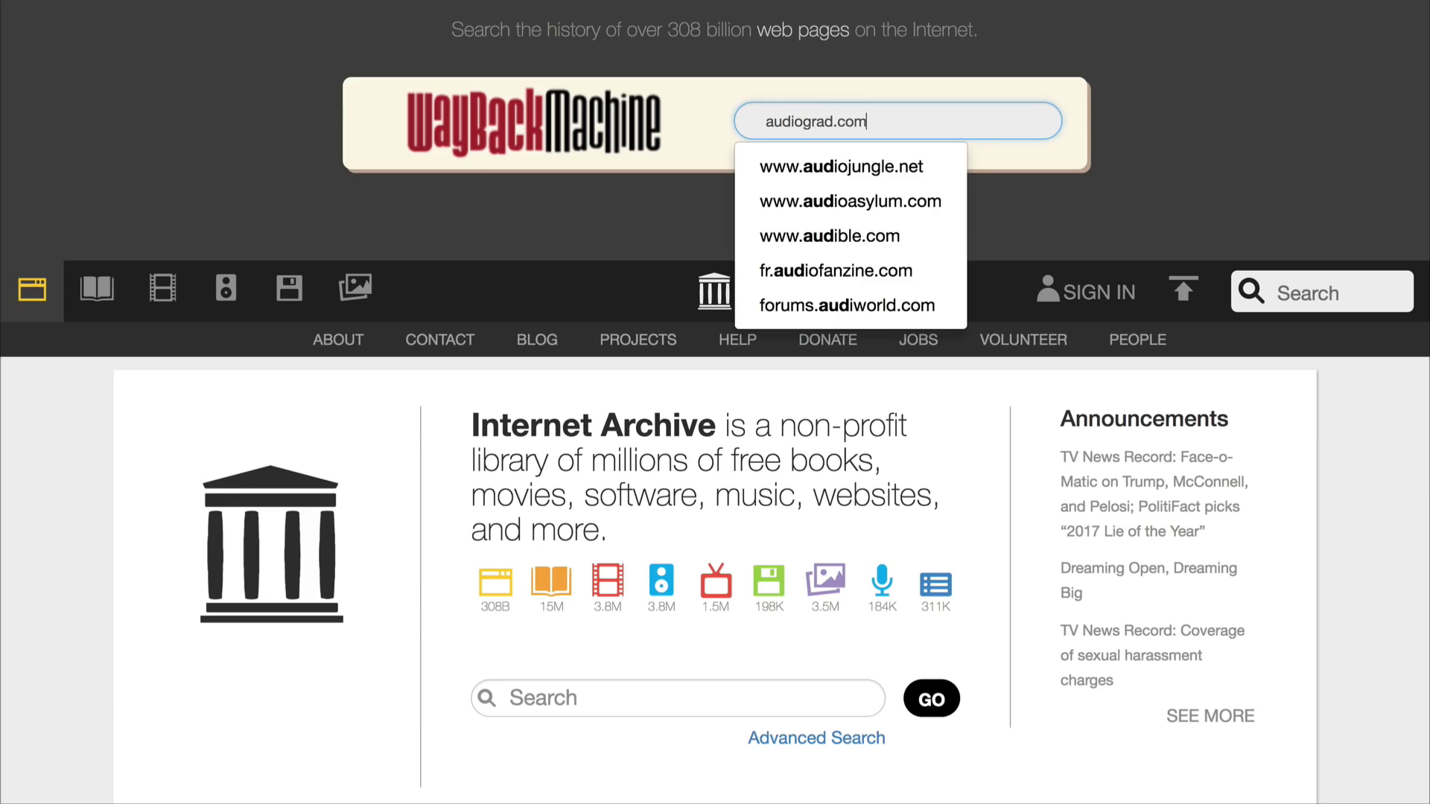
key("Return")
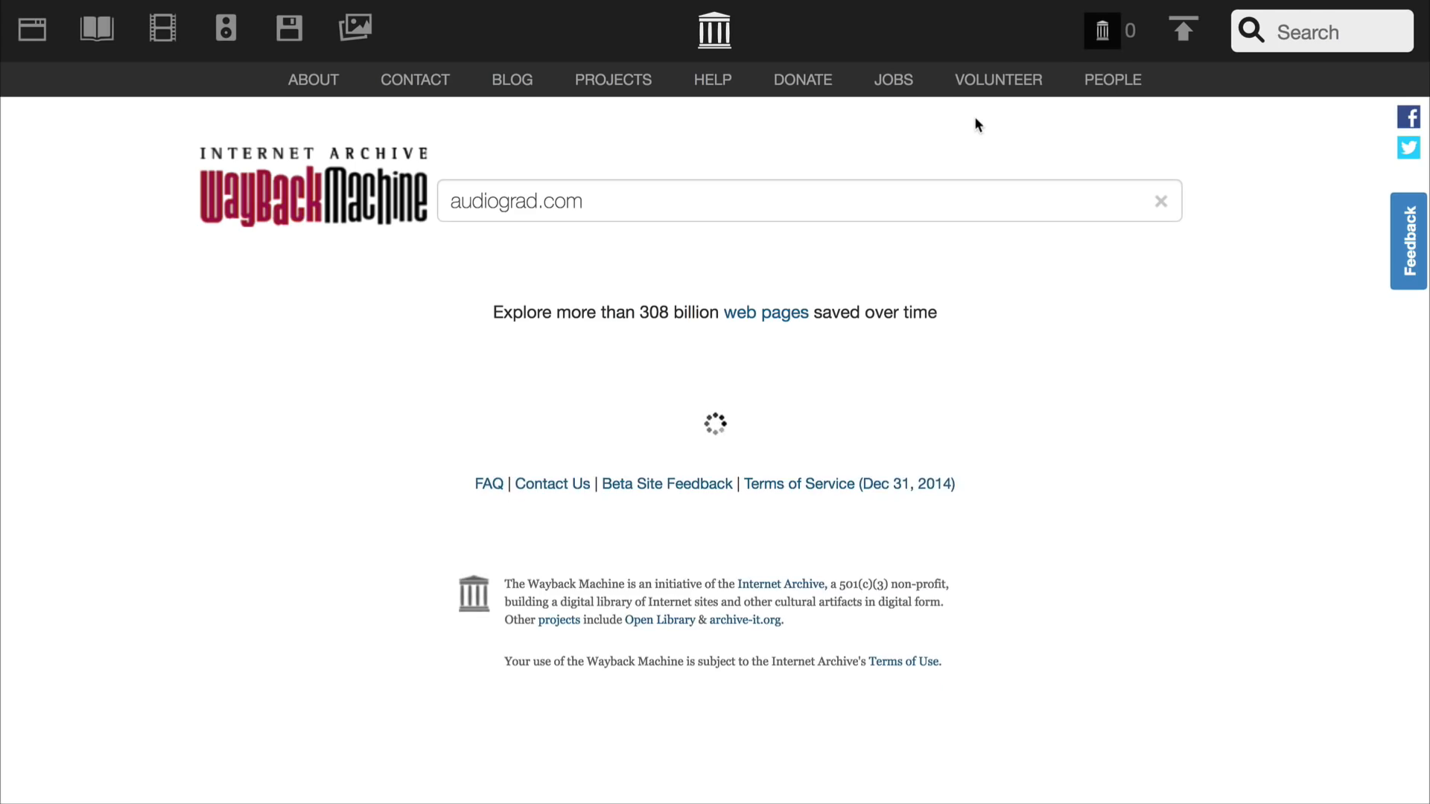
scroll(1092, 375, "down", 5)
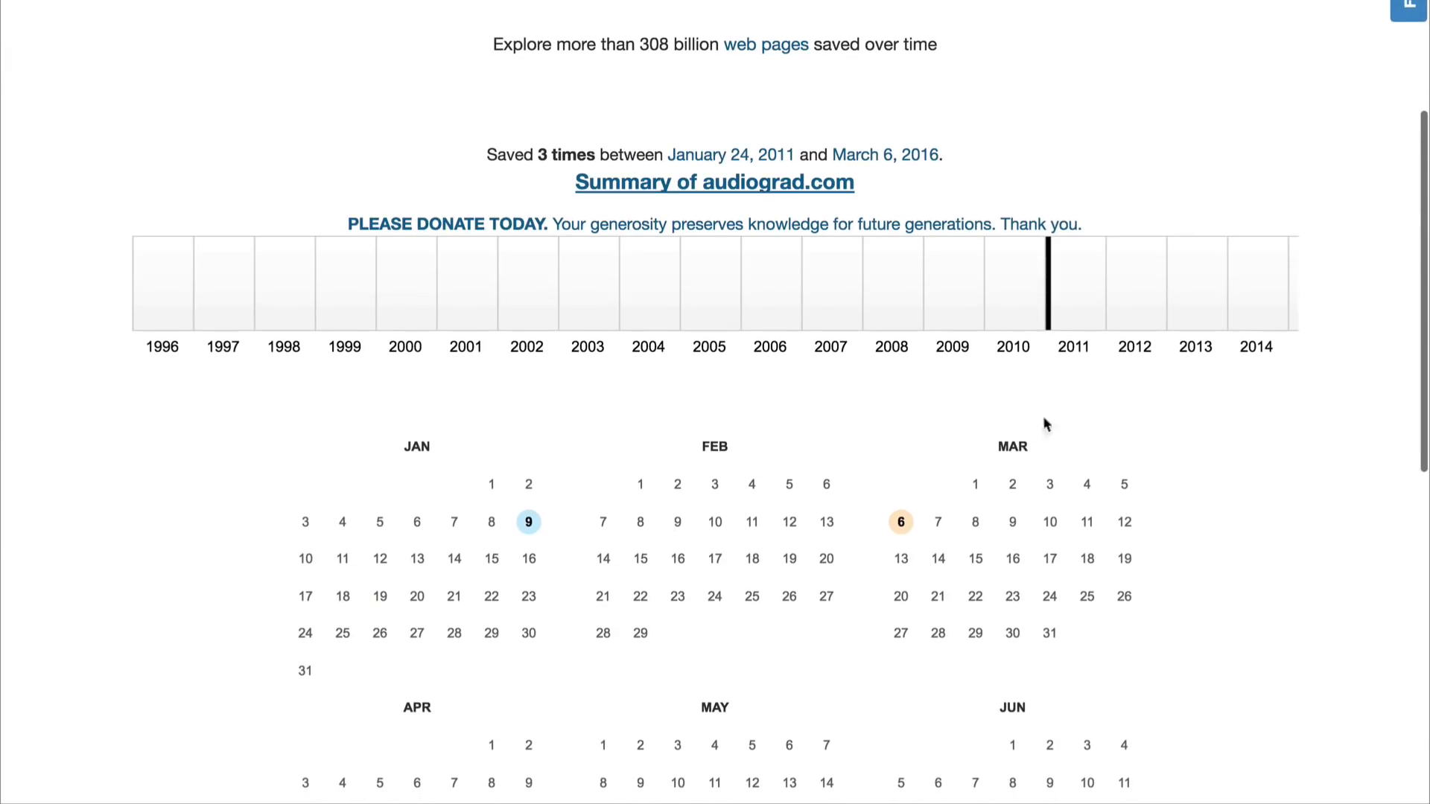
left_click(901, 523)
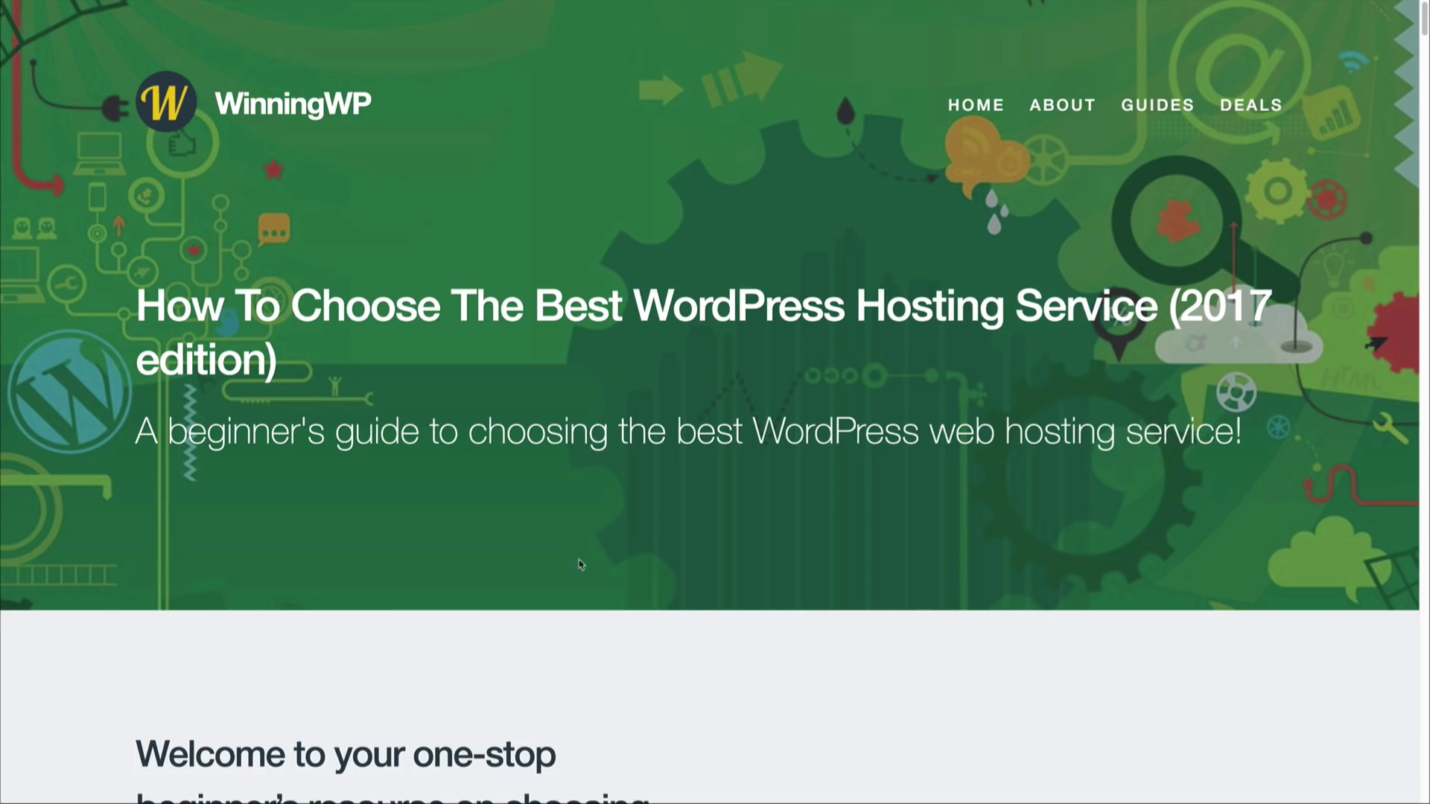
Step: Read the guide's sections on finding a trustworthy host, hosting costs, and shared, VPS, dedicated and managed hosting
scroll(545, 575, "down", 5)
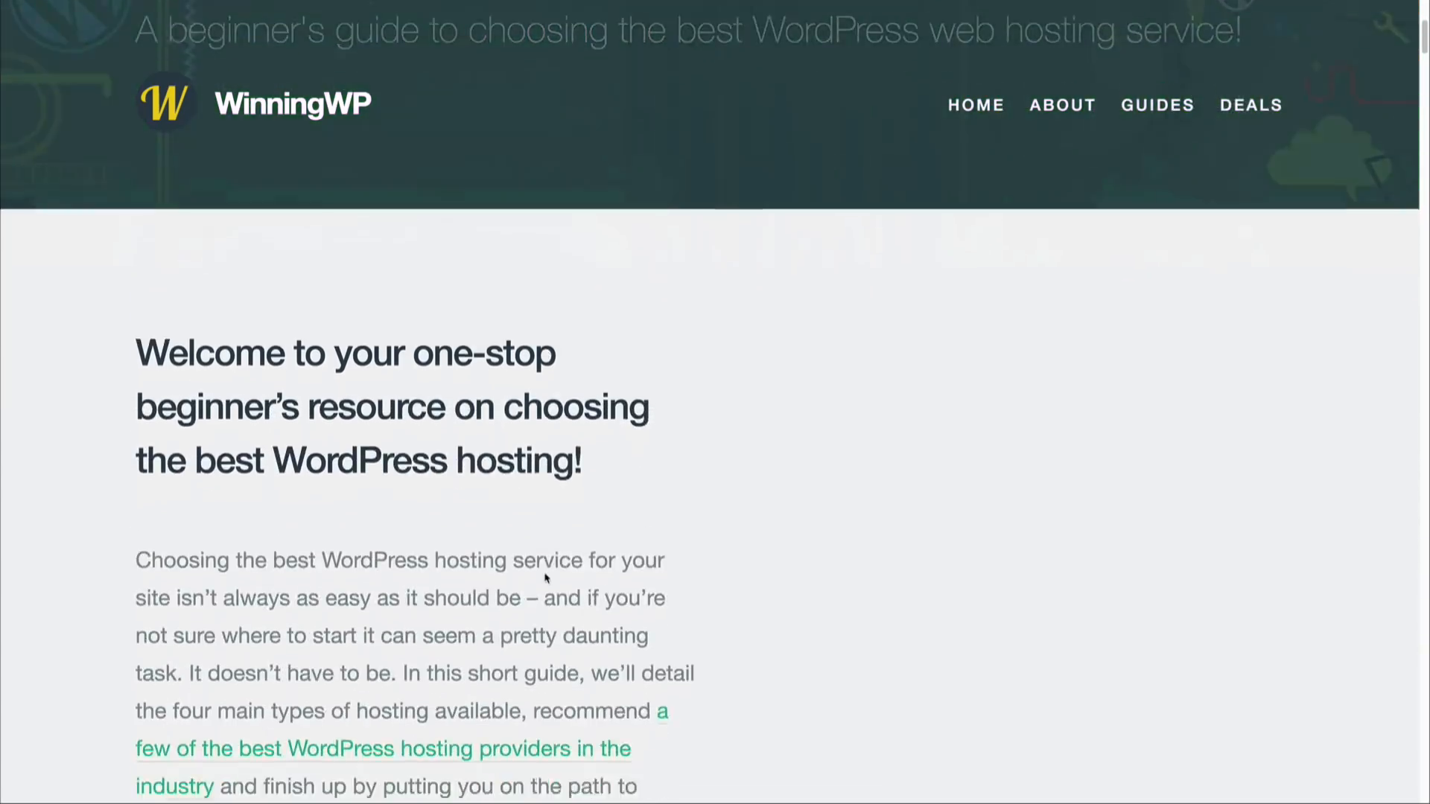
scroll(546, 573, "down", 8)
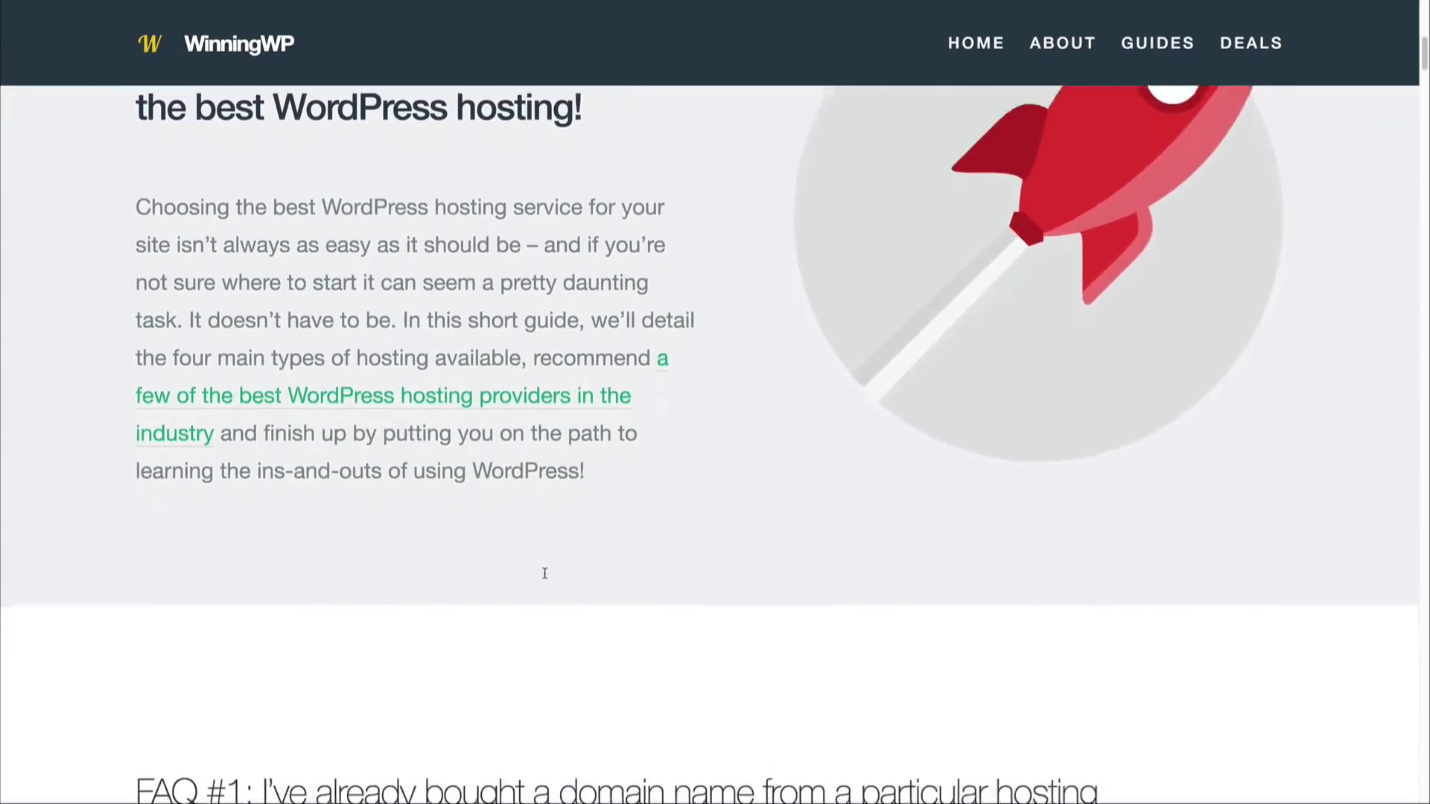
scroll(544, 573, "down", 2)
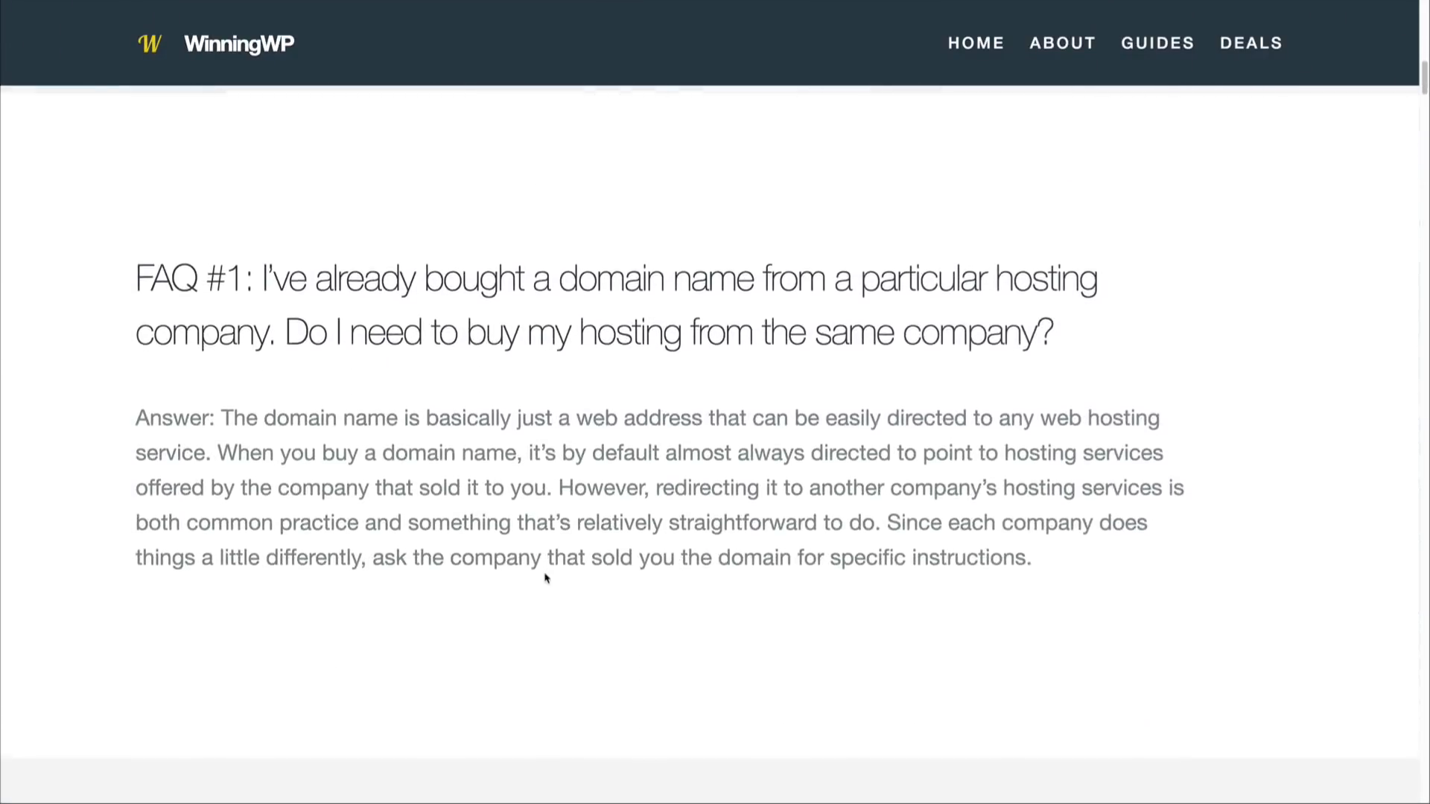
scroll(546, 578, "down", 5)
scroll(545, 578, "down", 6)
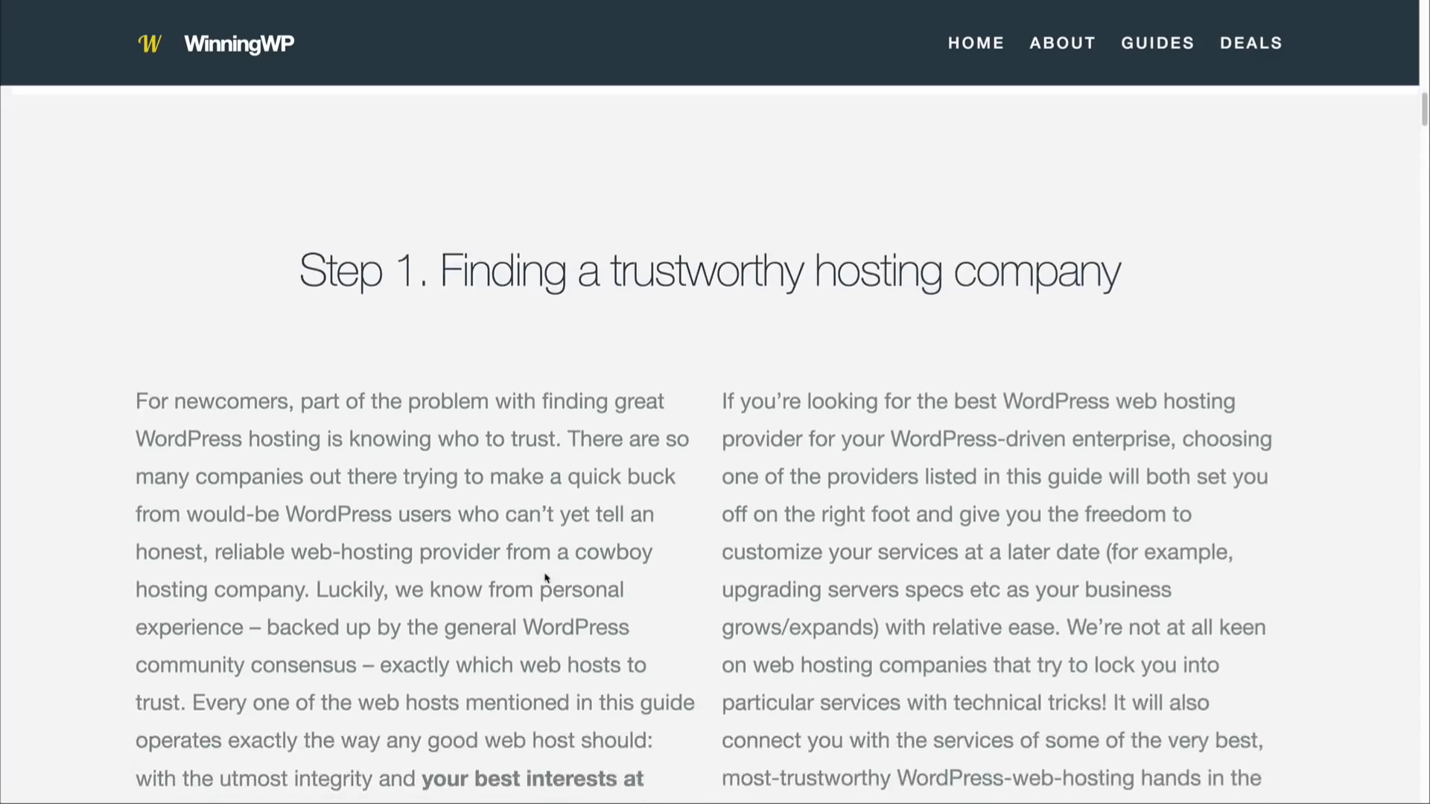
scroll(545, 578, "down", 9)
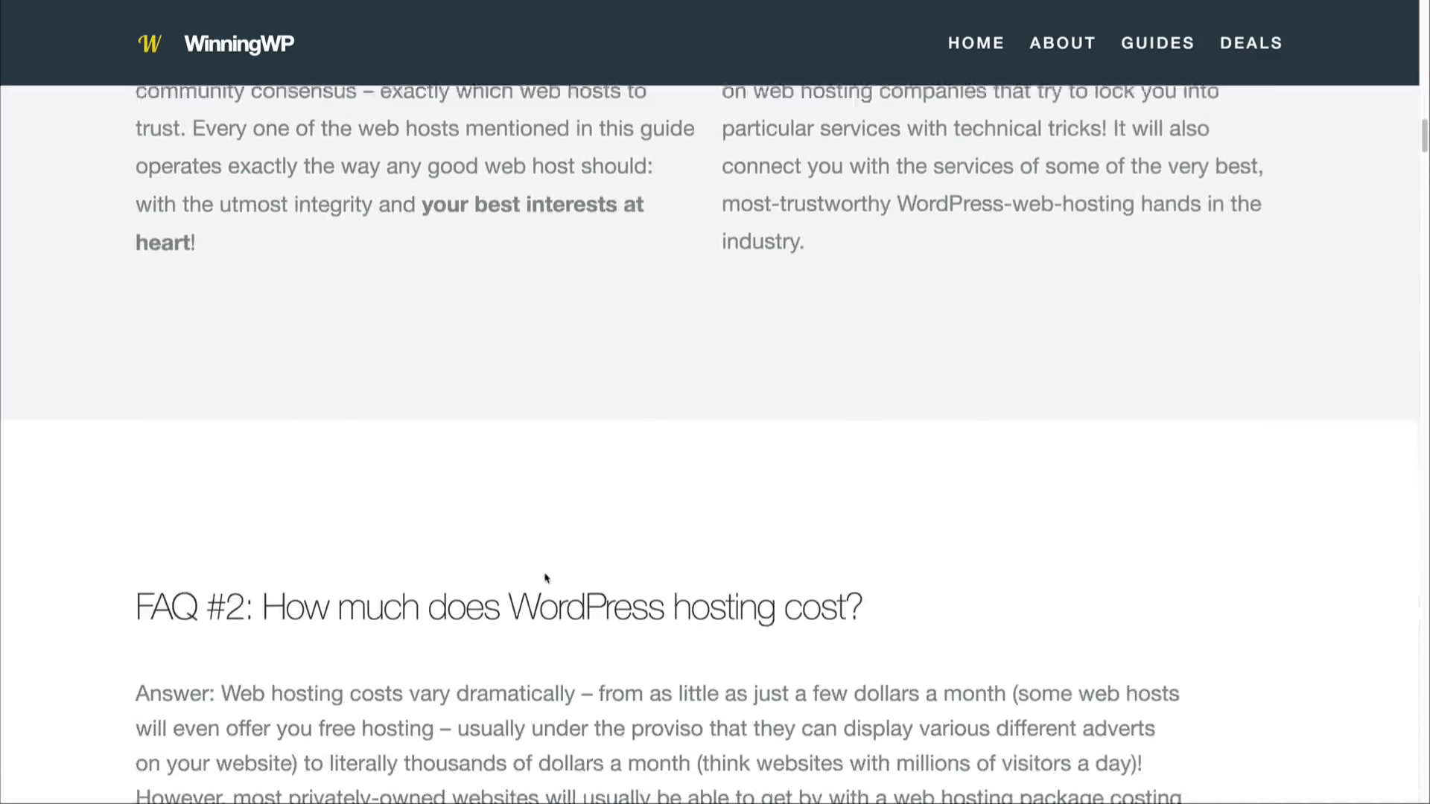
scroll(545, 579, "down", 14)
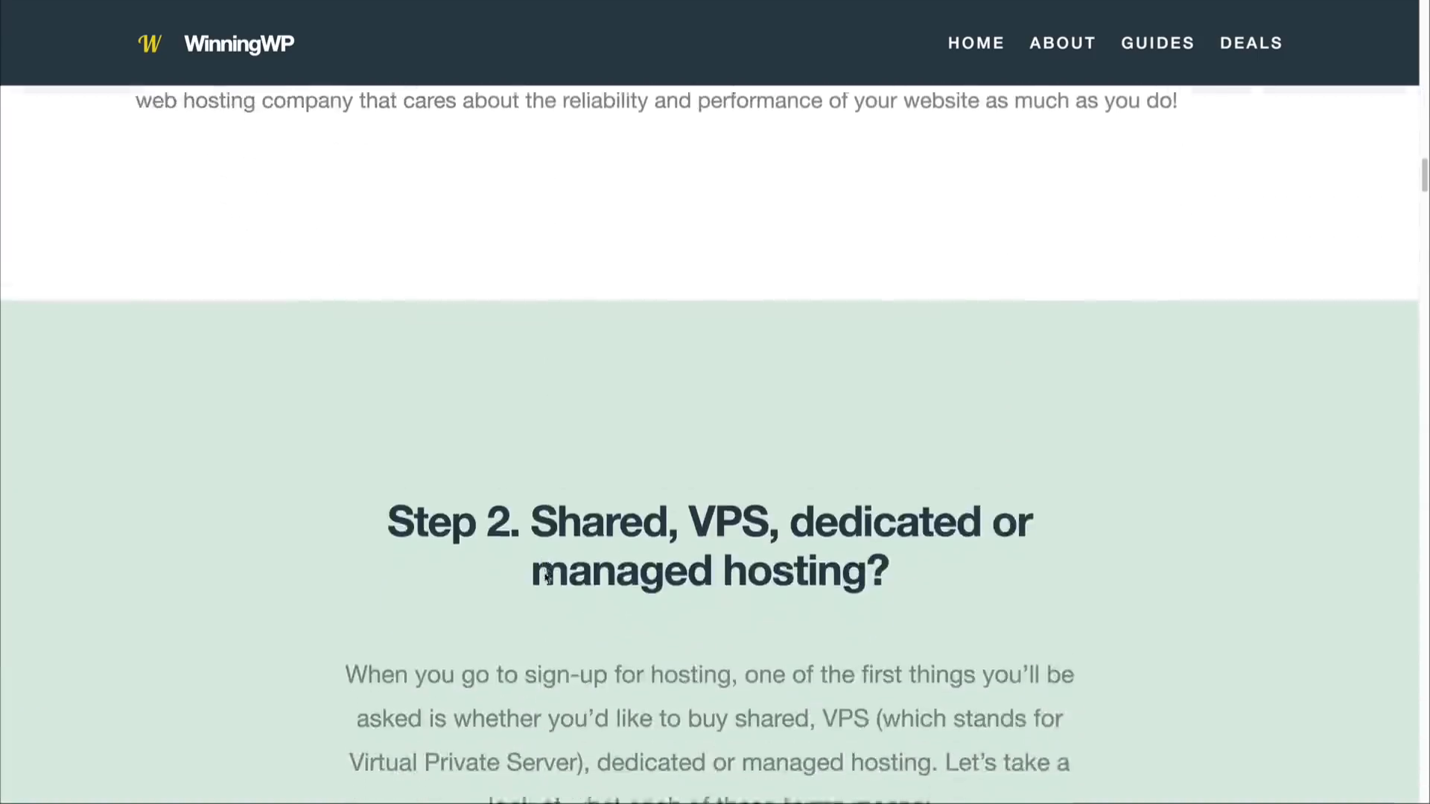
scroll(546, 578, "down", 9)
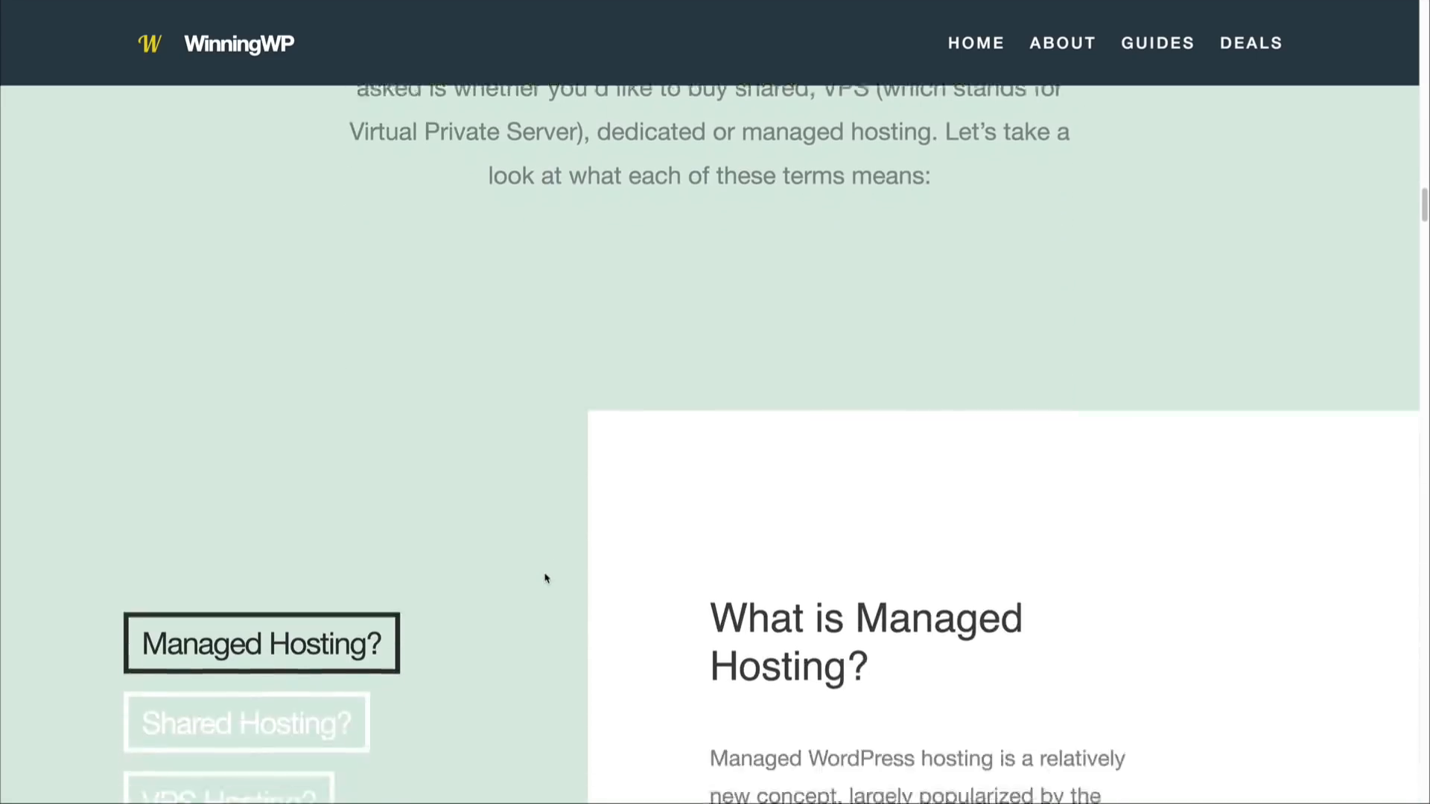
scroll(546, 579, "down", 12)
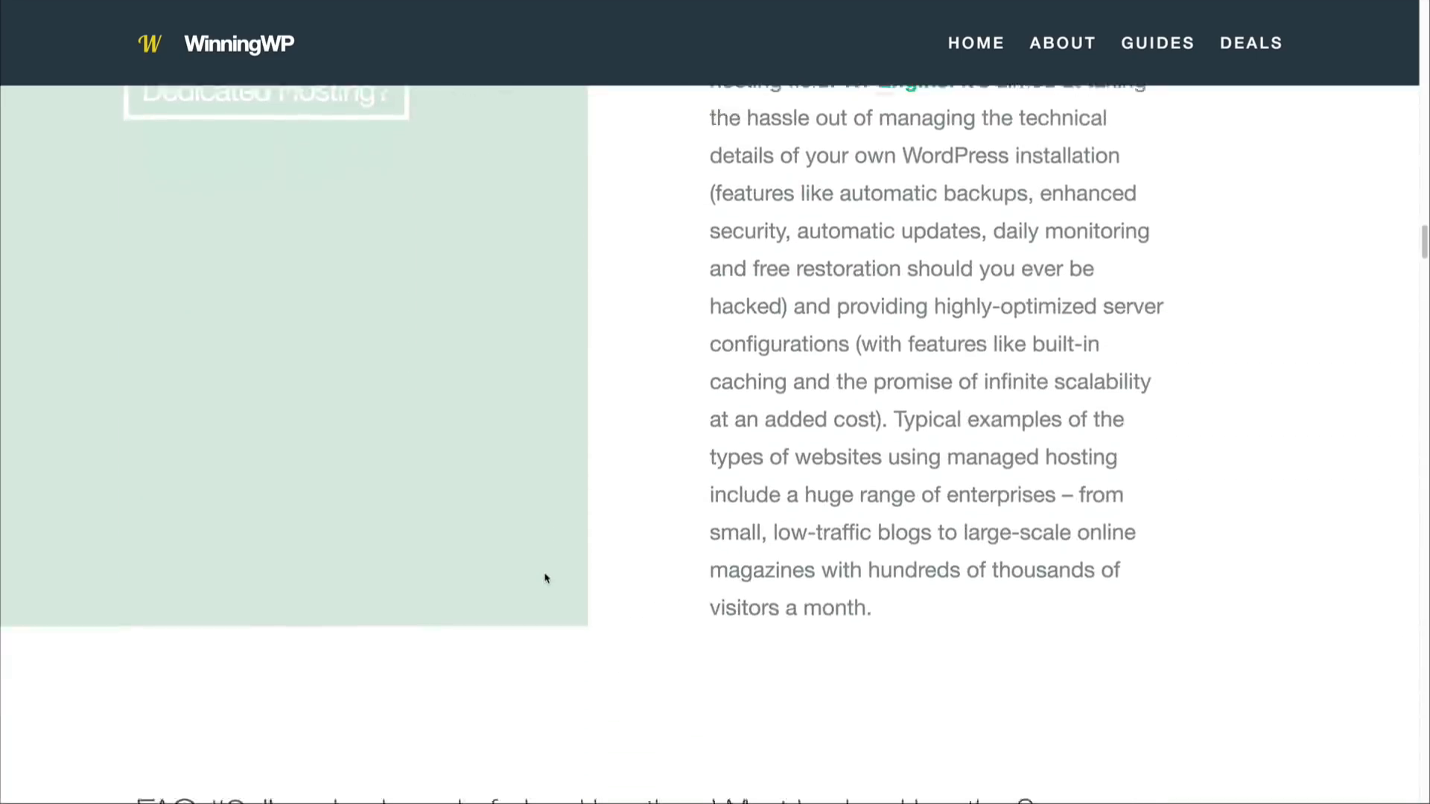
scroll(546, 579, "down", 15)
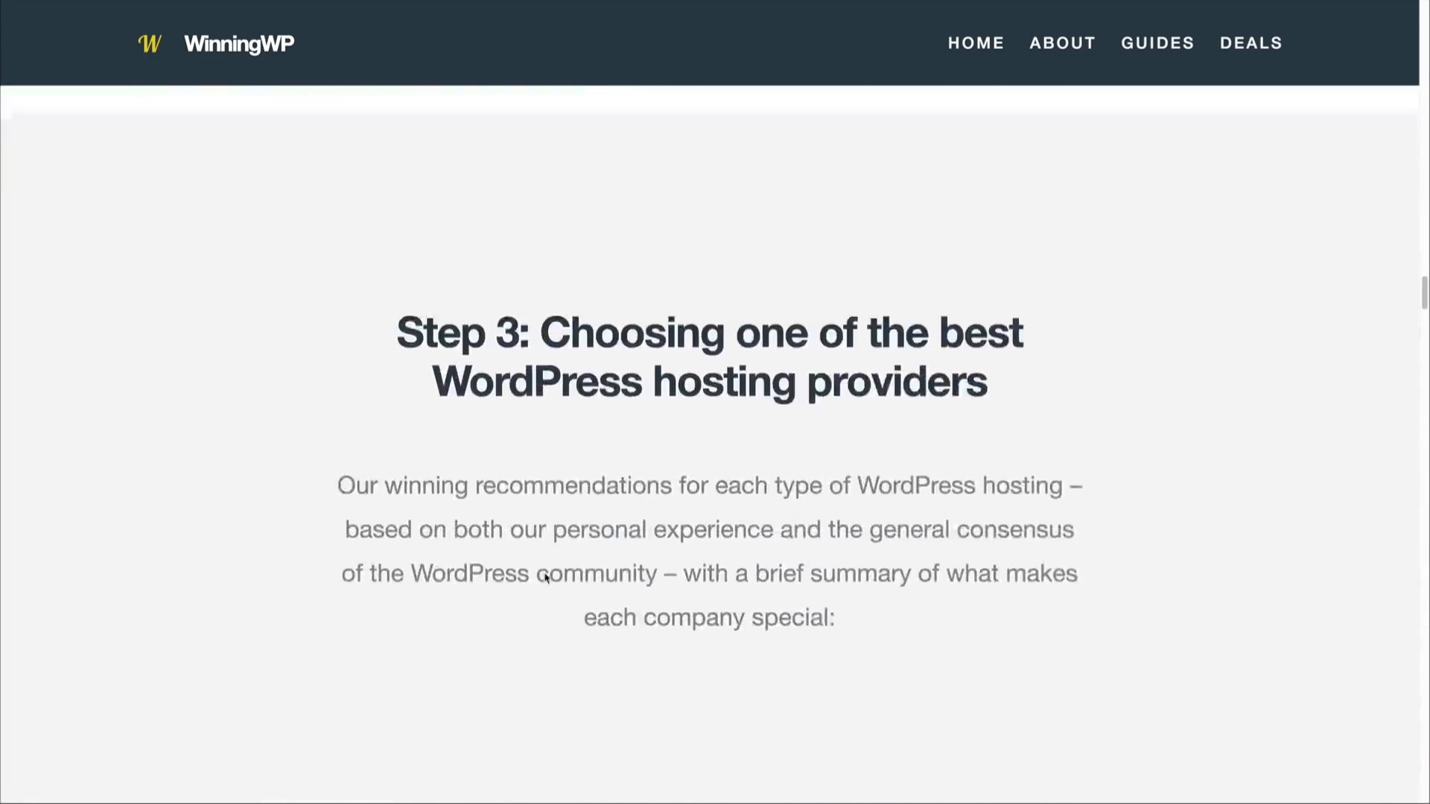
Step: Go through the recommended hosting providers and open the SiteGround offer listed under shared WordPress hosting
scroll(546, 579, "down", 10)
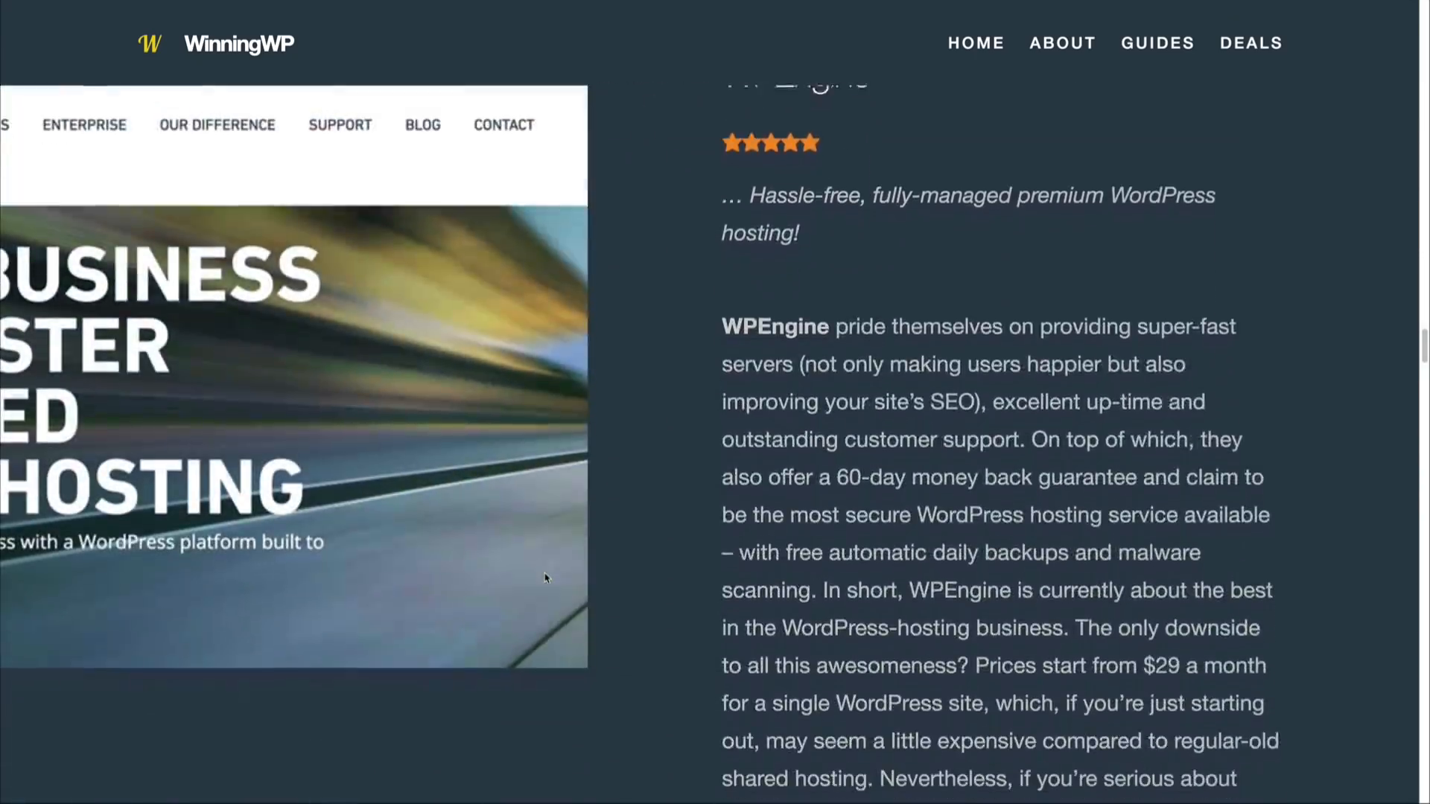
scroll(546, 579, "down", 13)
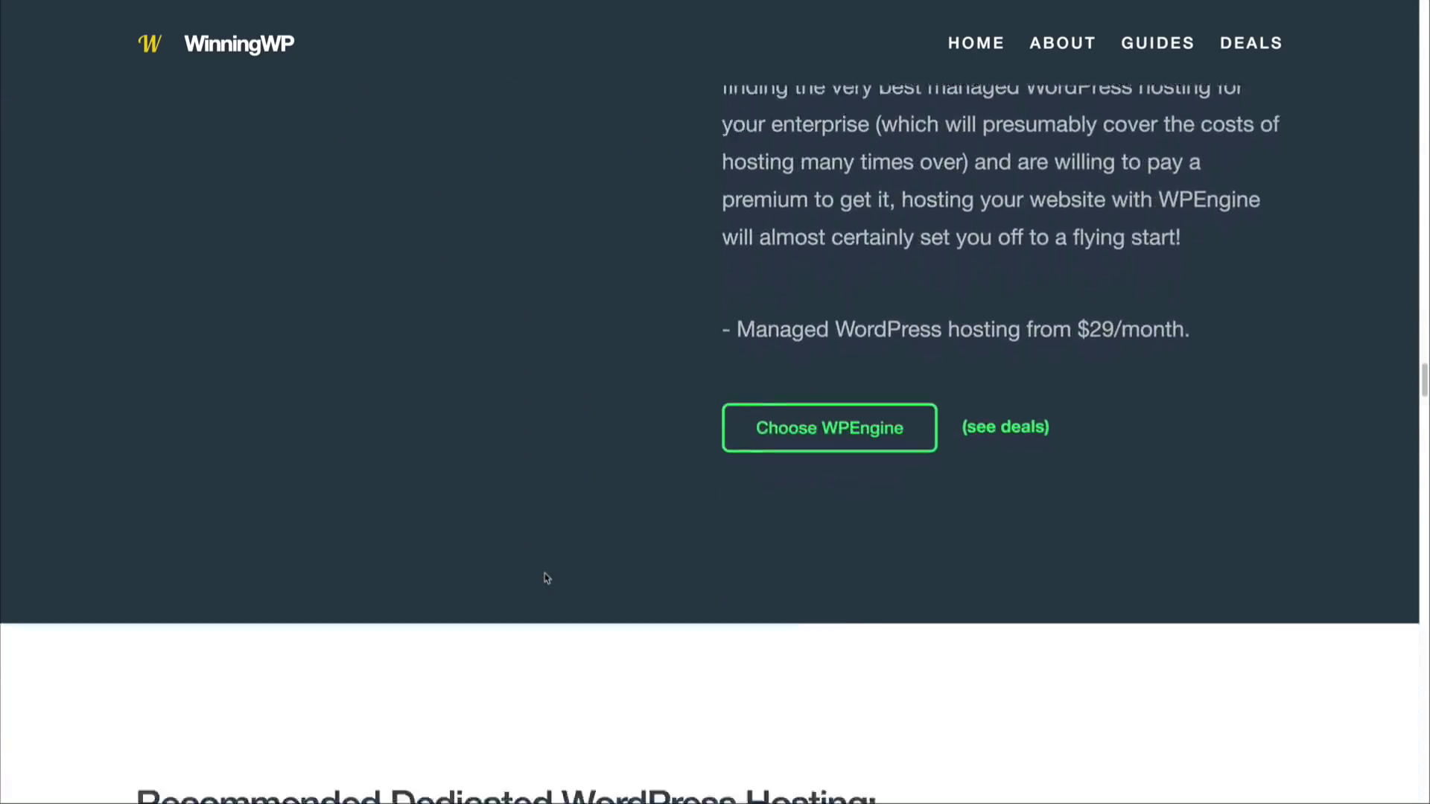
scroll(546, 579, "down", 16)
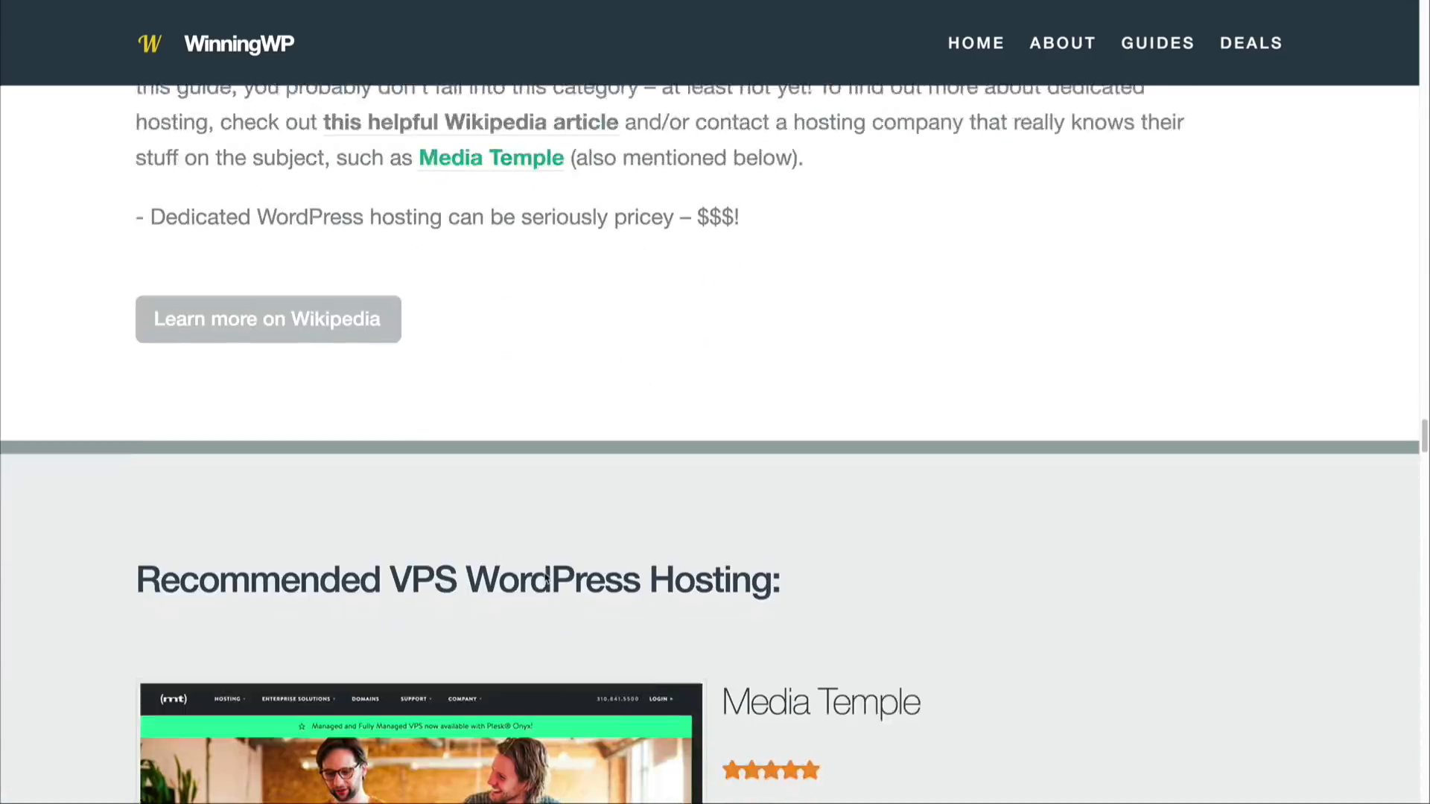
scroll(546, 579, "down", 16)
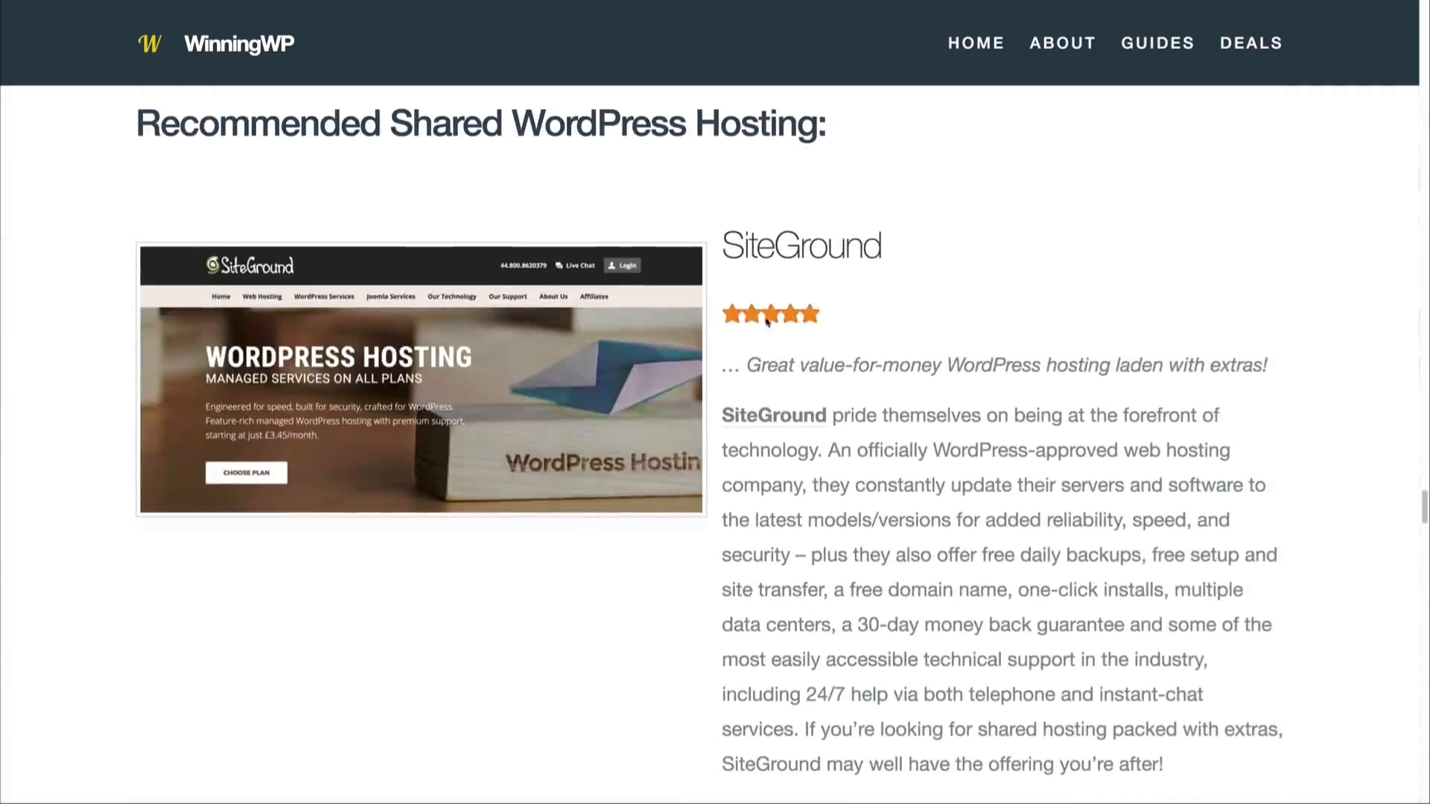
scroll(789, 428, "down", 1)
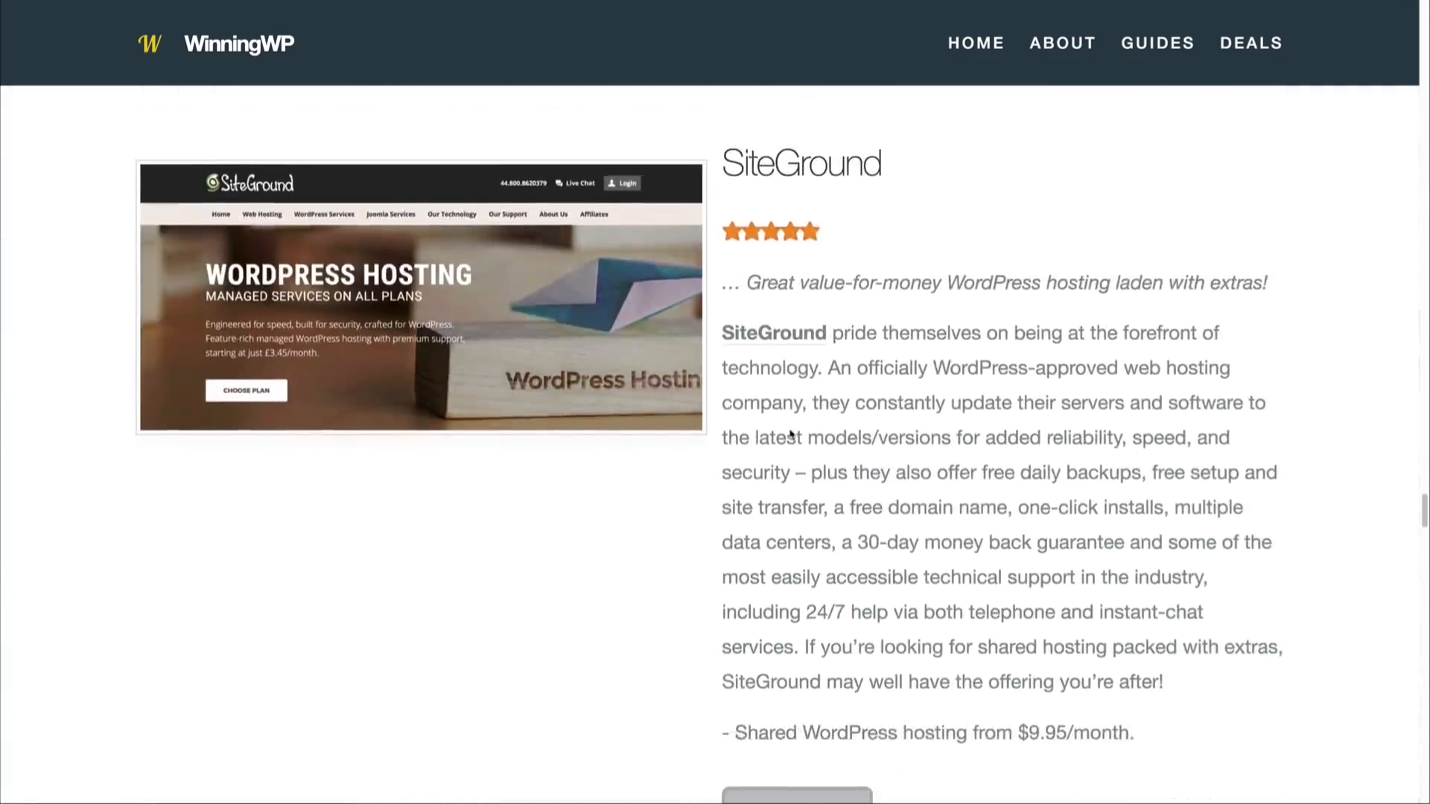
scroll(791, 434, "up", 3)
scroll(792, 415, "down", 1)
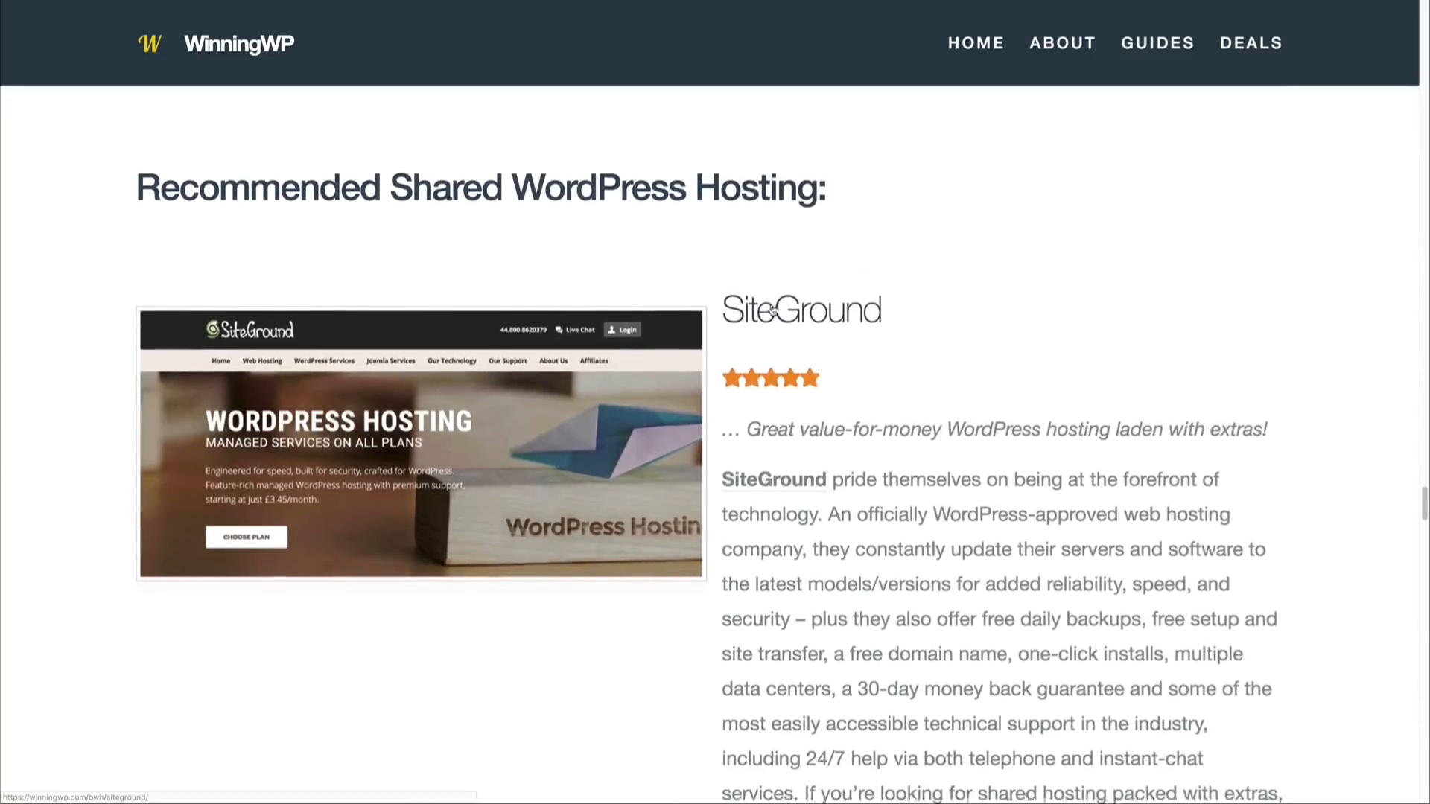
scroll(887, 413, "down", 1)
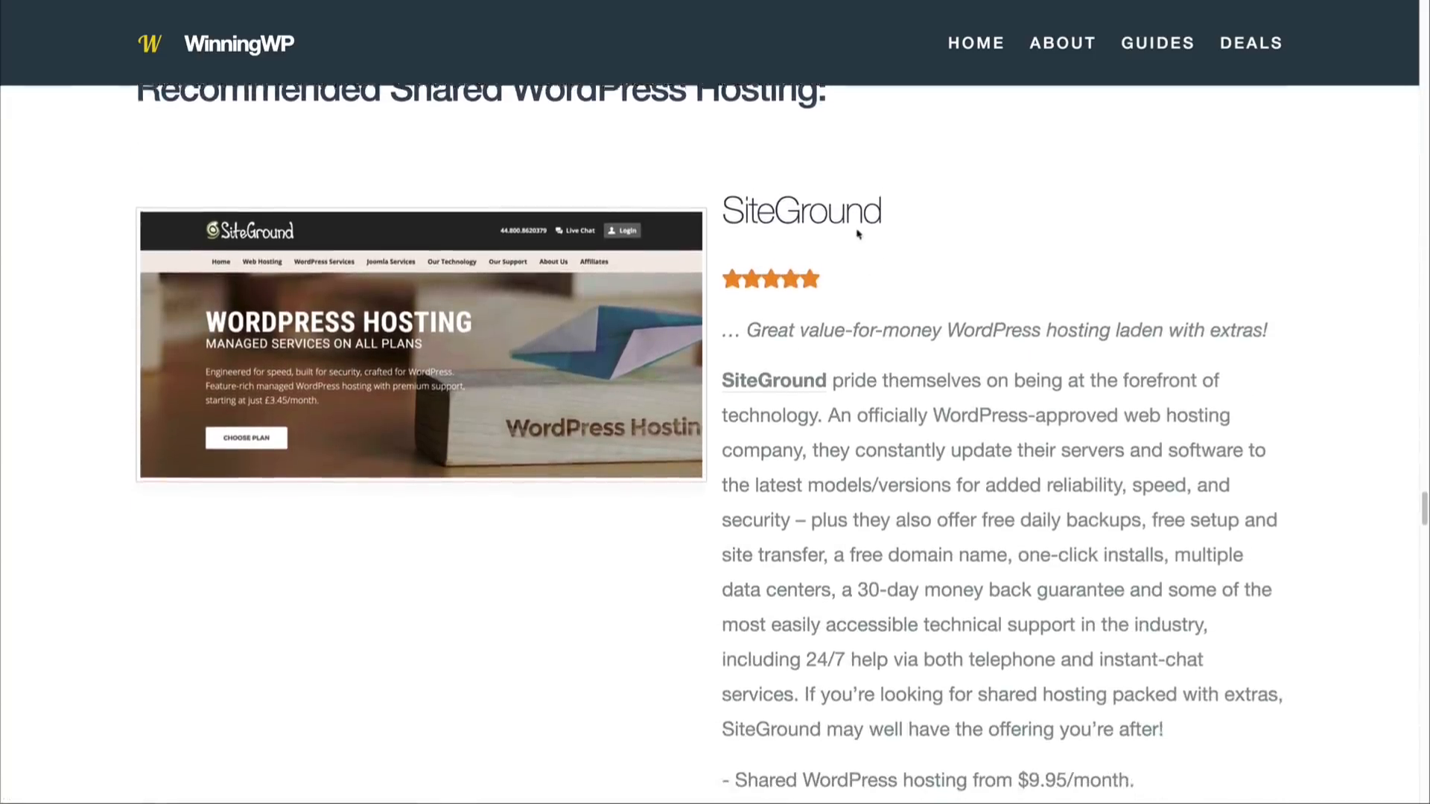
left_click(824, 201)
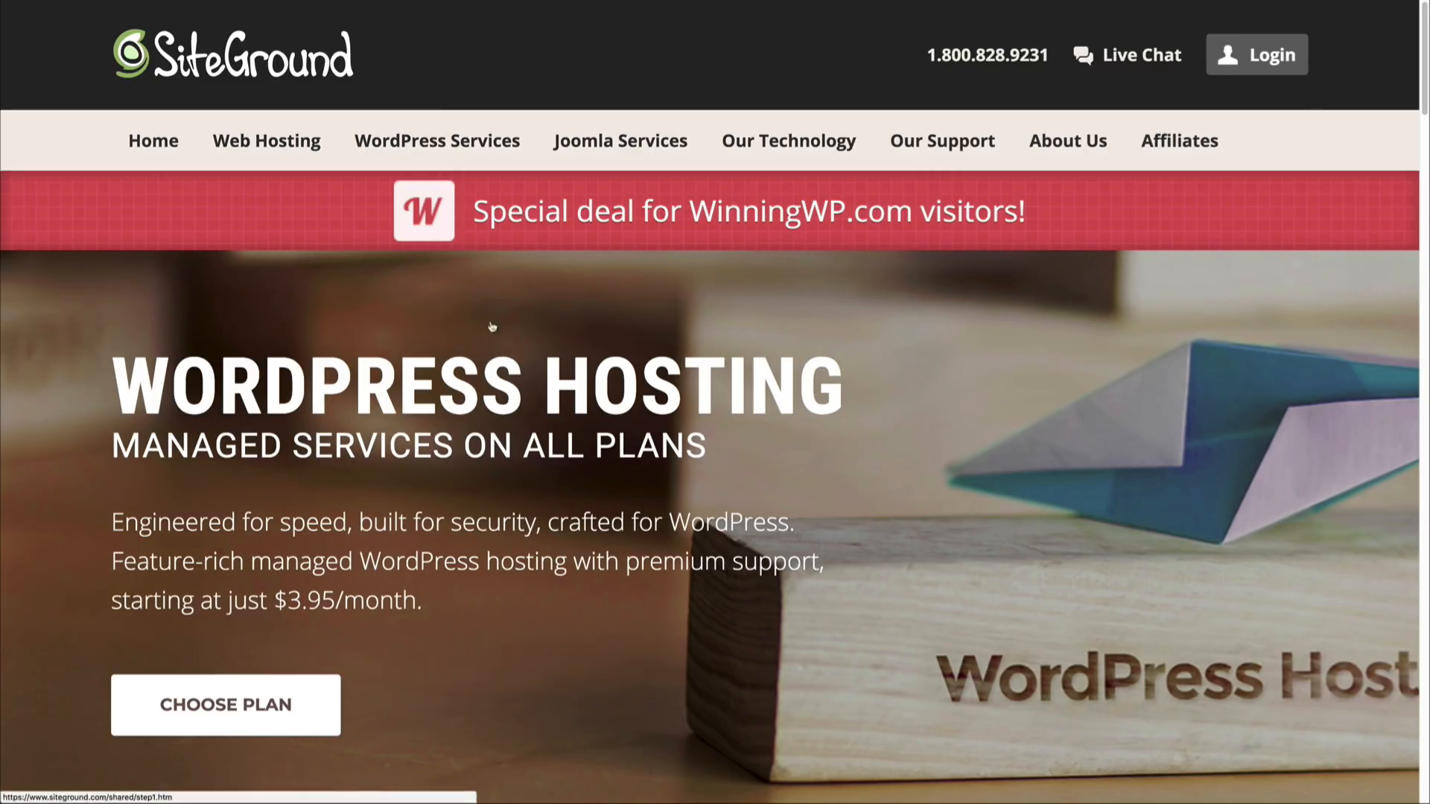
Step: Review the WordPress hosting plans, including the StartUp plan's monthly visit allowance, and start an order for StartUp
scroll(539, 434, "down", 2)
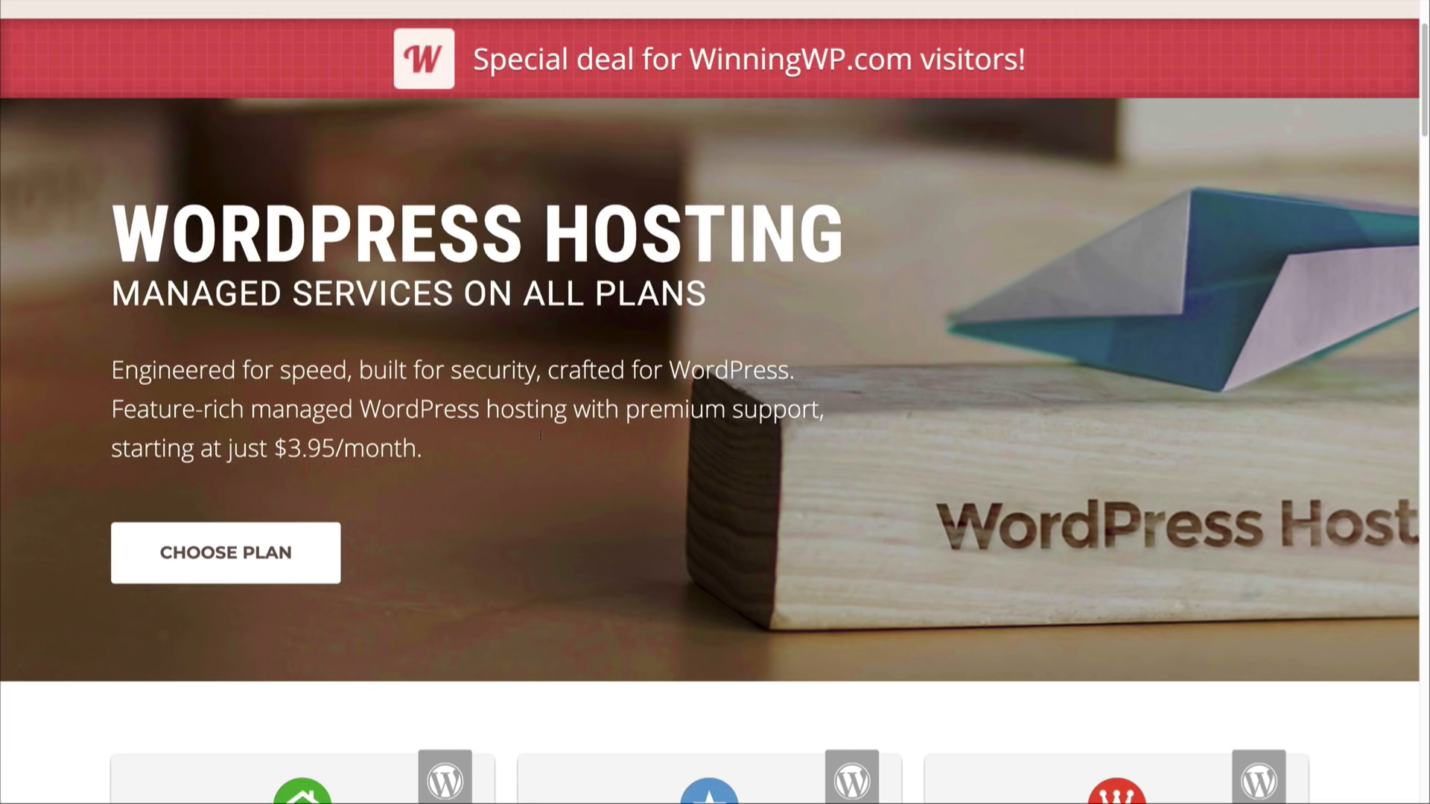
scroll(541, 435, "down", 8)
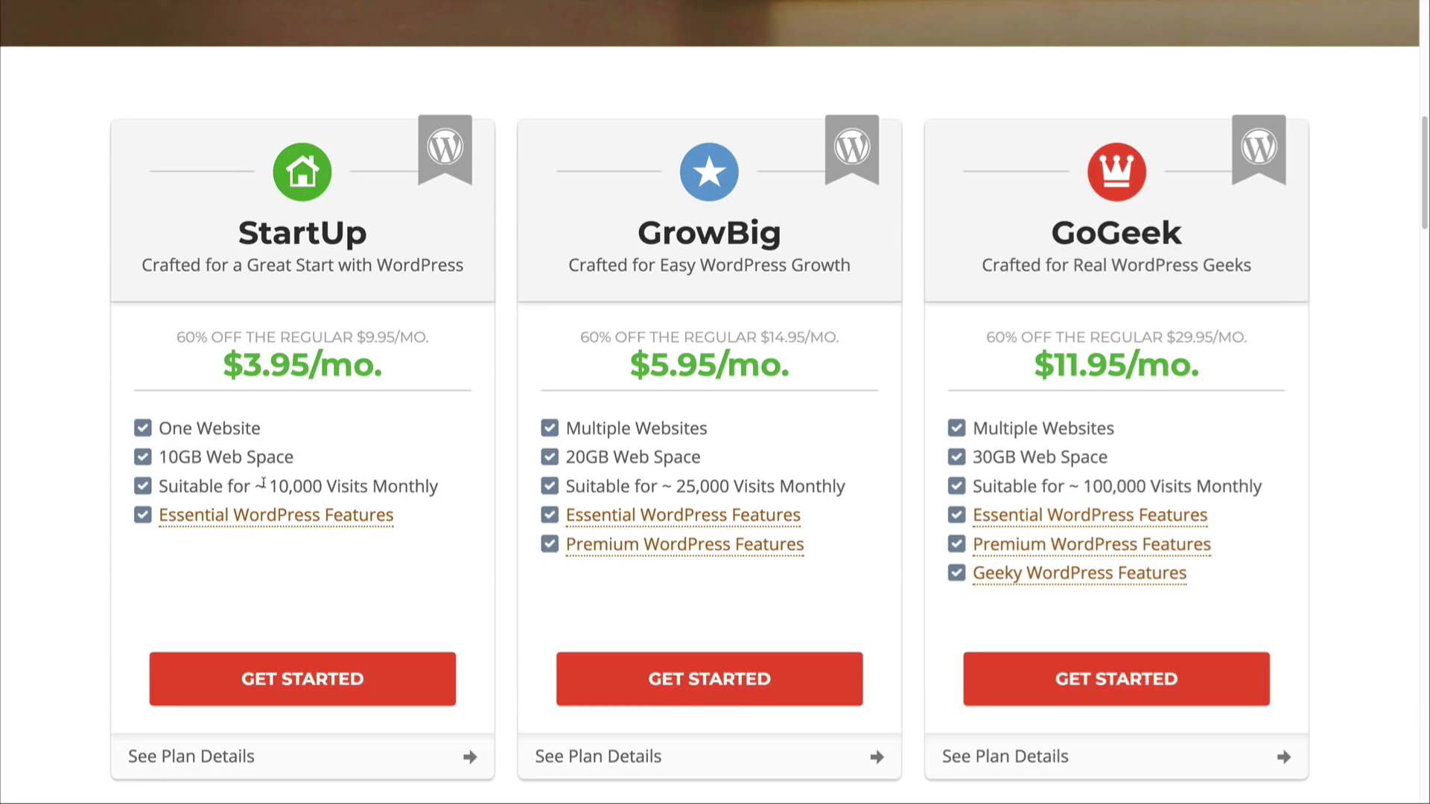
left_click_drag(265, 486, 423, 483)
left_click(419, 484)
mouse_move(338, 517)
left_click(332, 672)
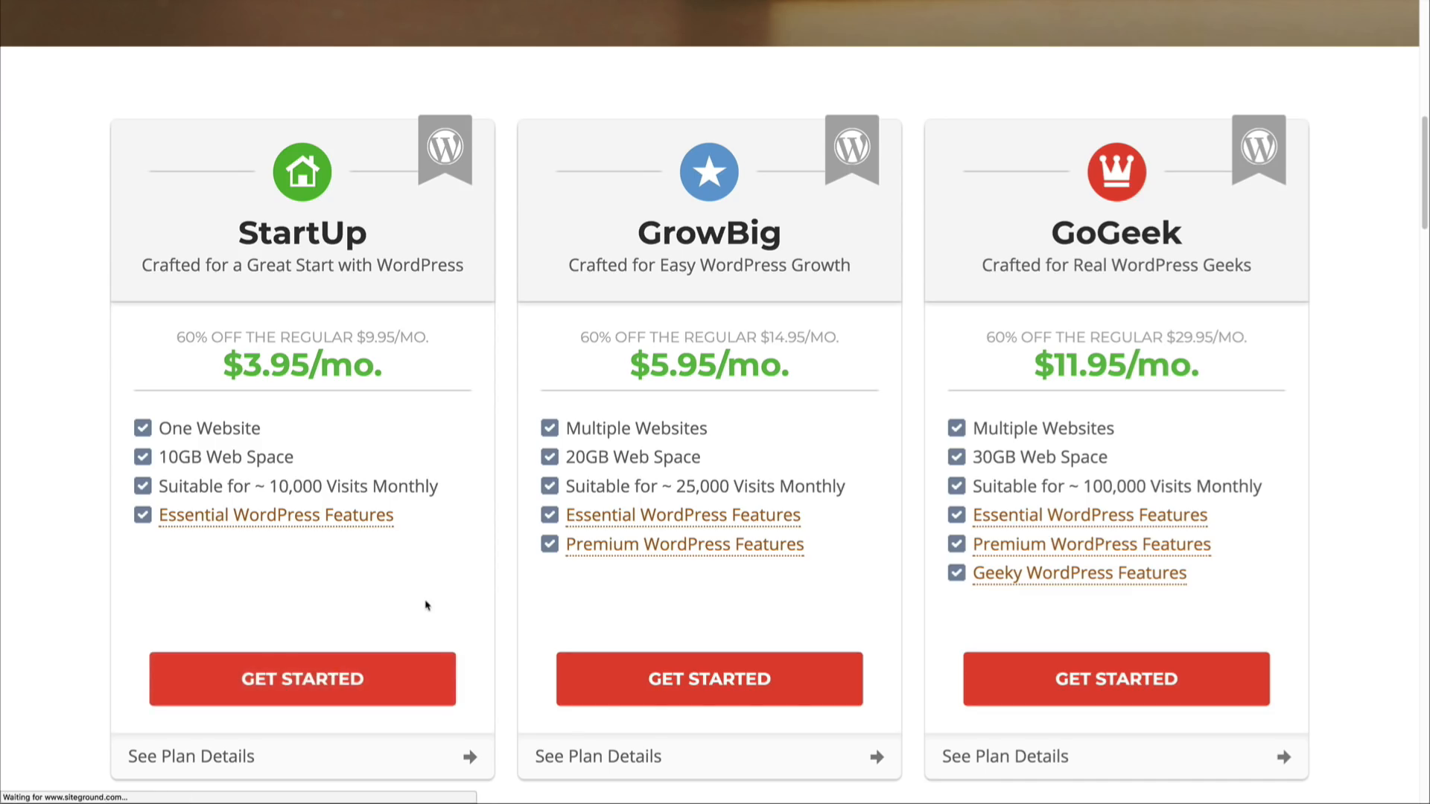
Step: Enter audiograd with the .com extension as the new domain to register, and proceed with the order
left_click(466, 522)
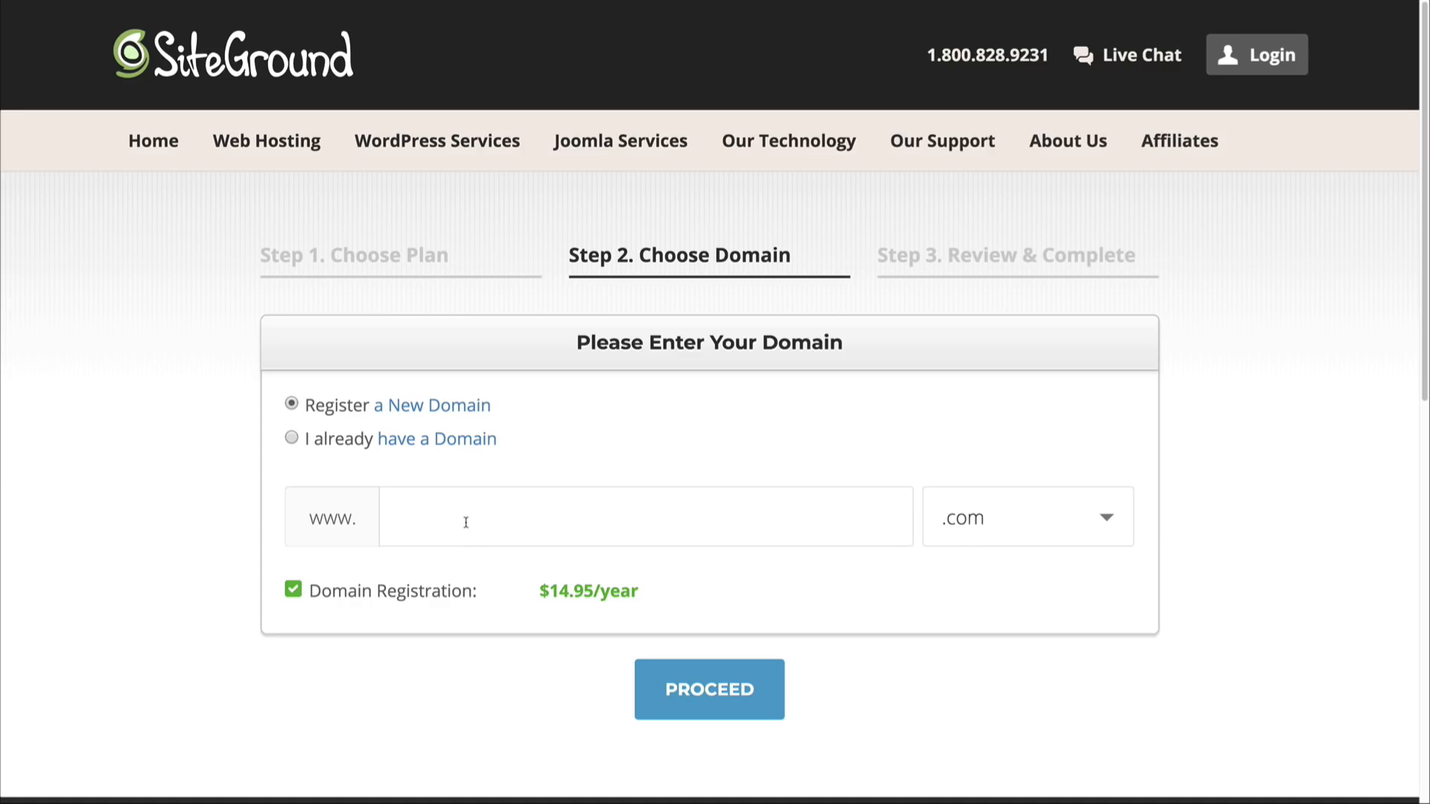
type("audiograd")
left_click(689, 683)
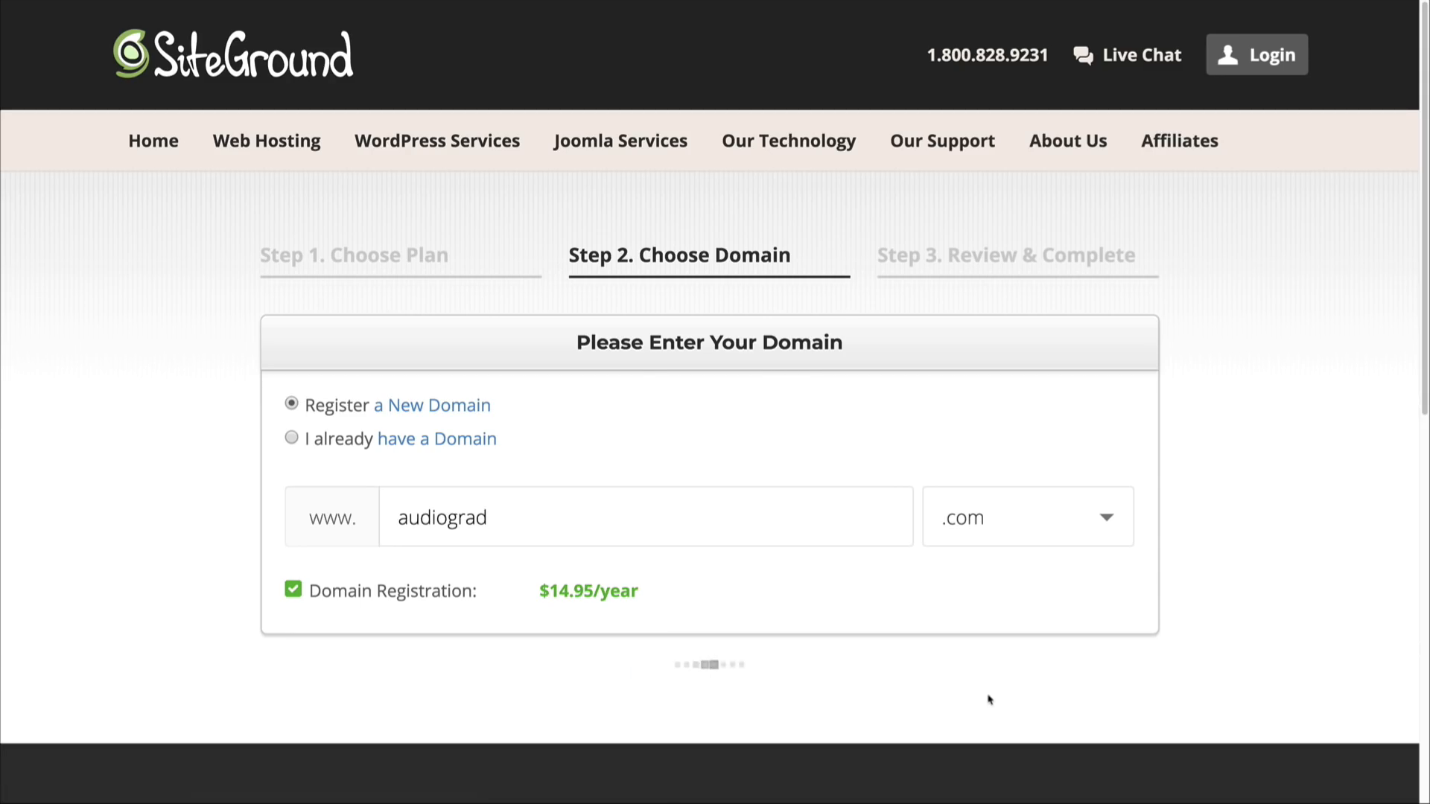
Step: Examine the account, client, payment and purchase information sections of the order form
scroll(782, 635, "down", 2)
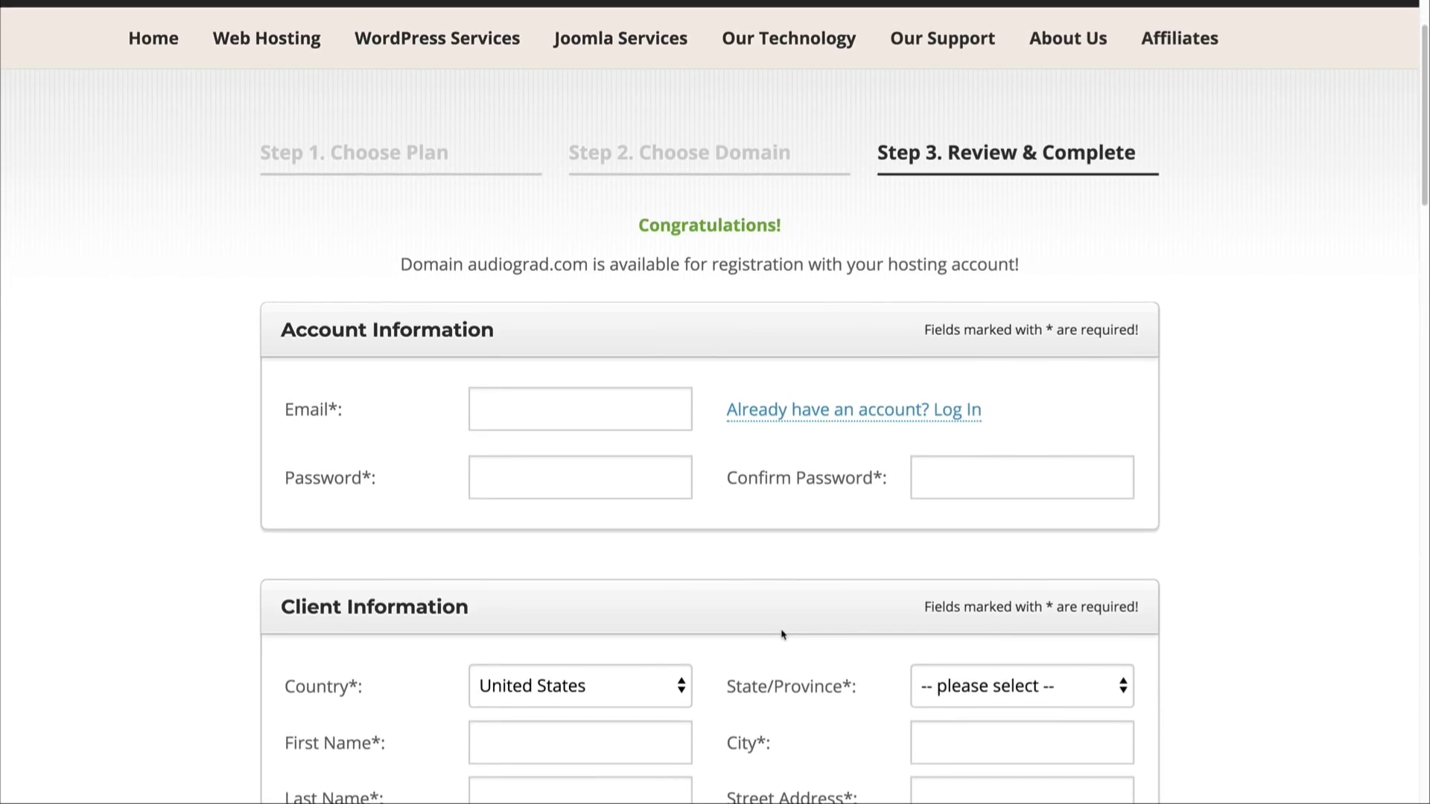
scroll(782, 634, "down", 4)
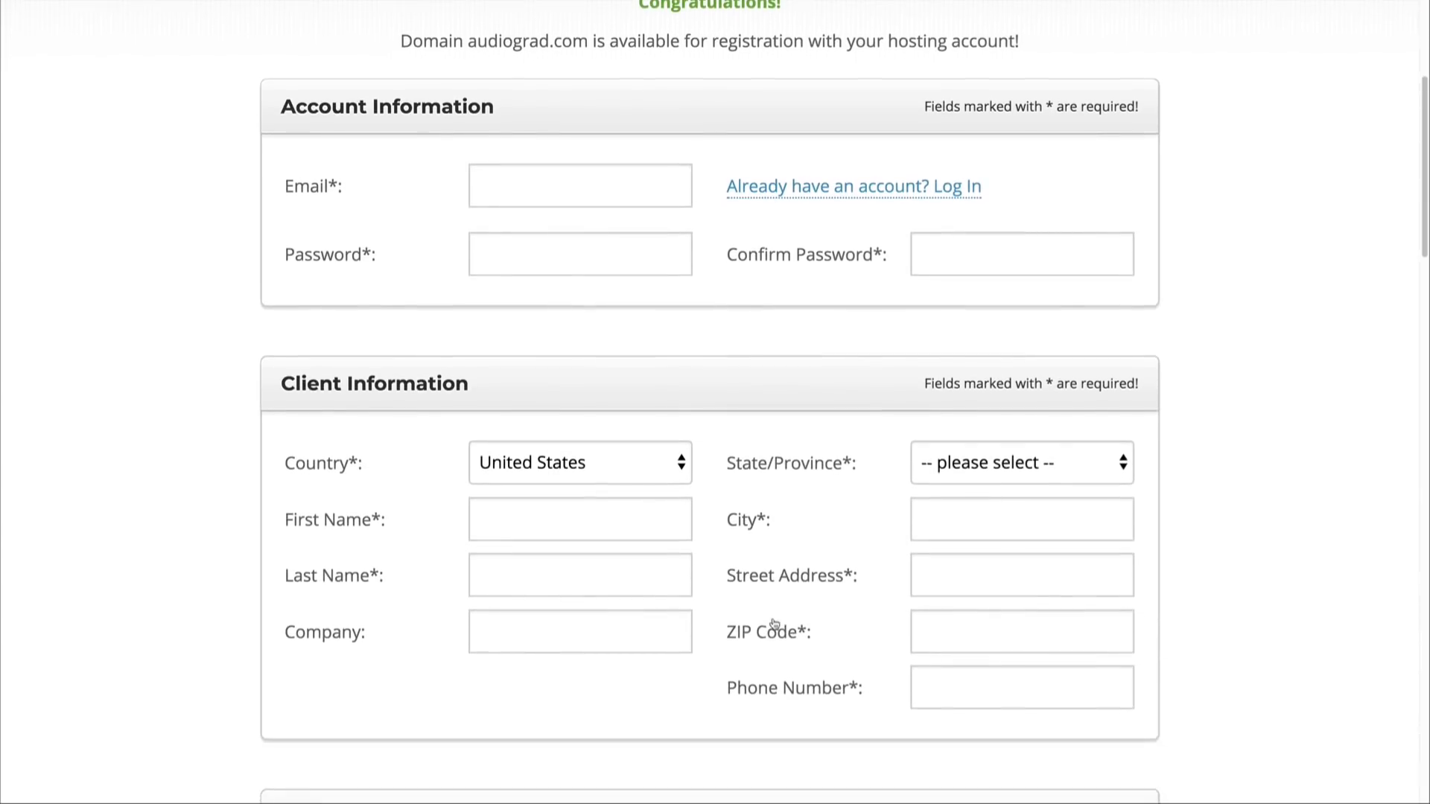
scroll(774, 624, "down", 6)
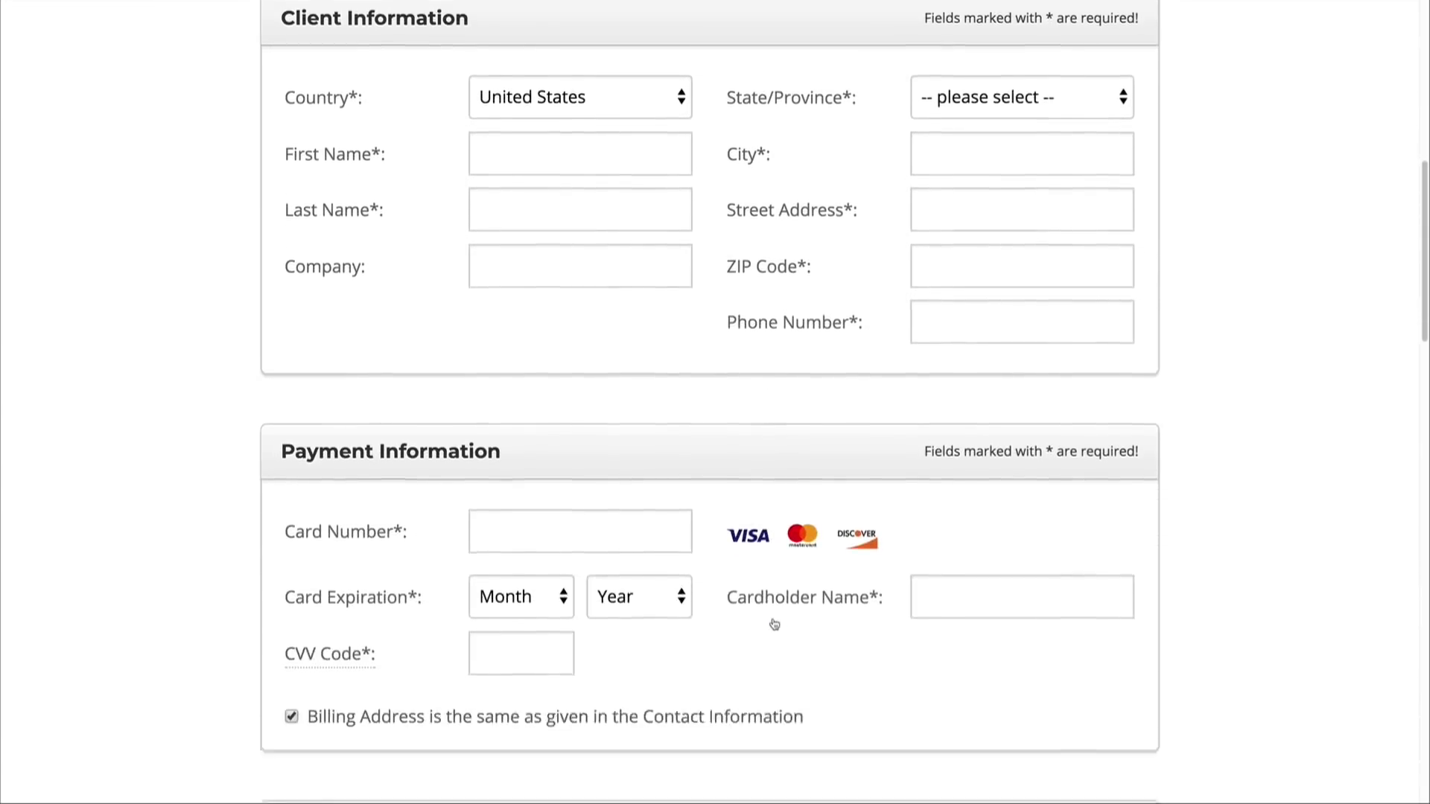
scroll(775, 624, "down", 2)
scroll(424, 341, "up", 4)
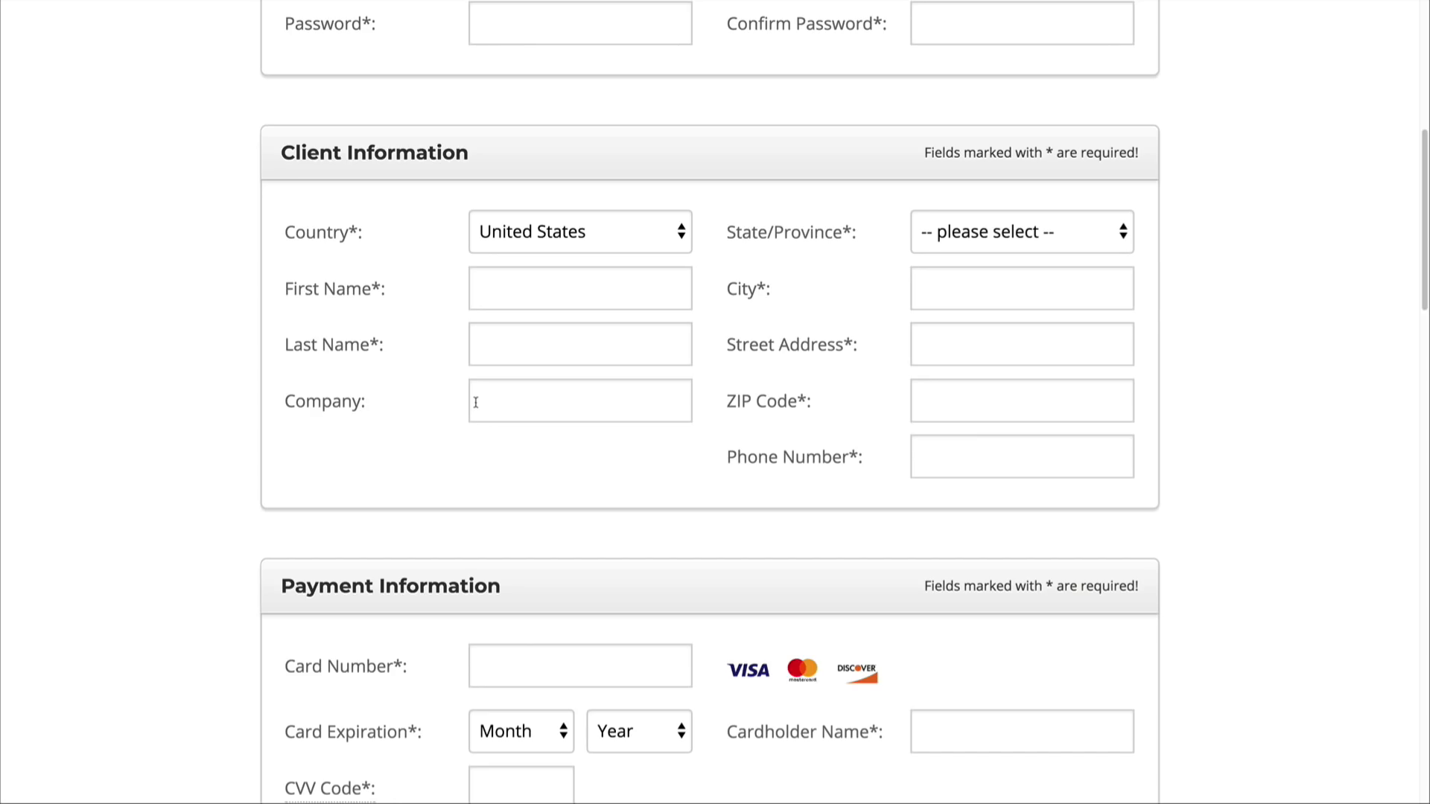
scroll(450, 510, "down", 4)
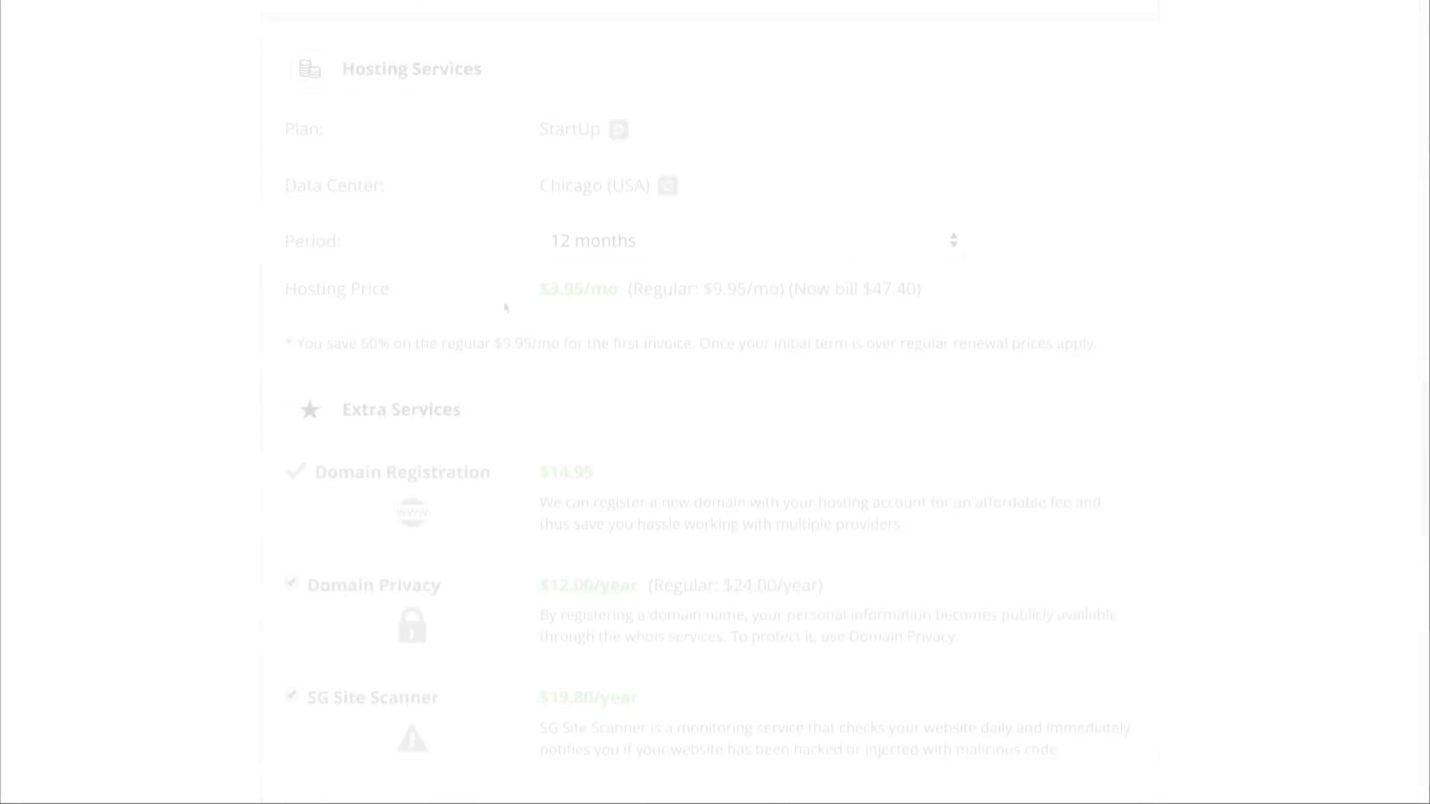
scroll(504, 309, "down", 2)
scroll(505, 308, "up", 3)
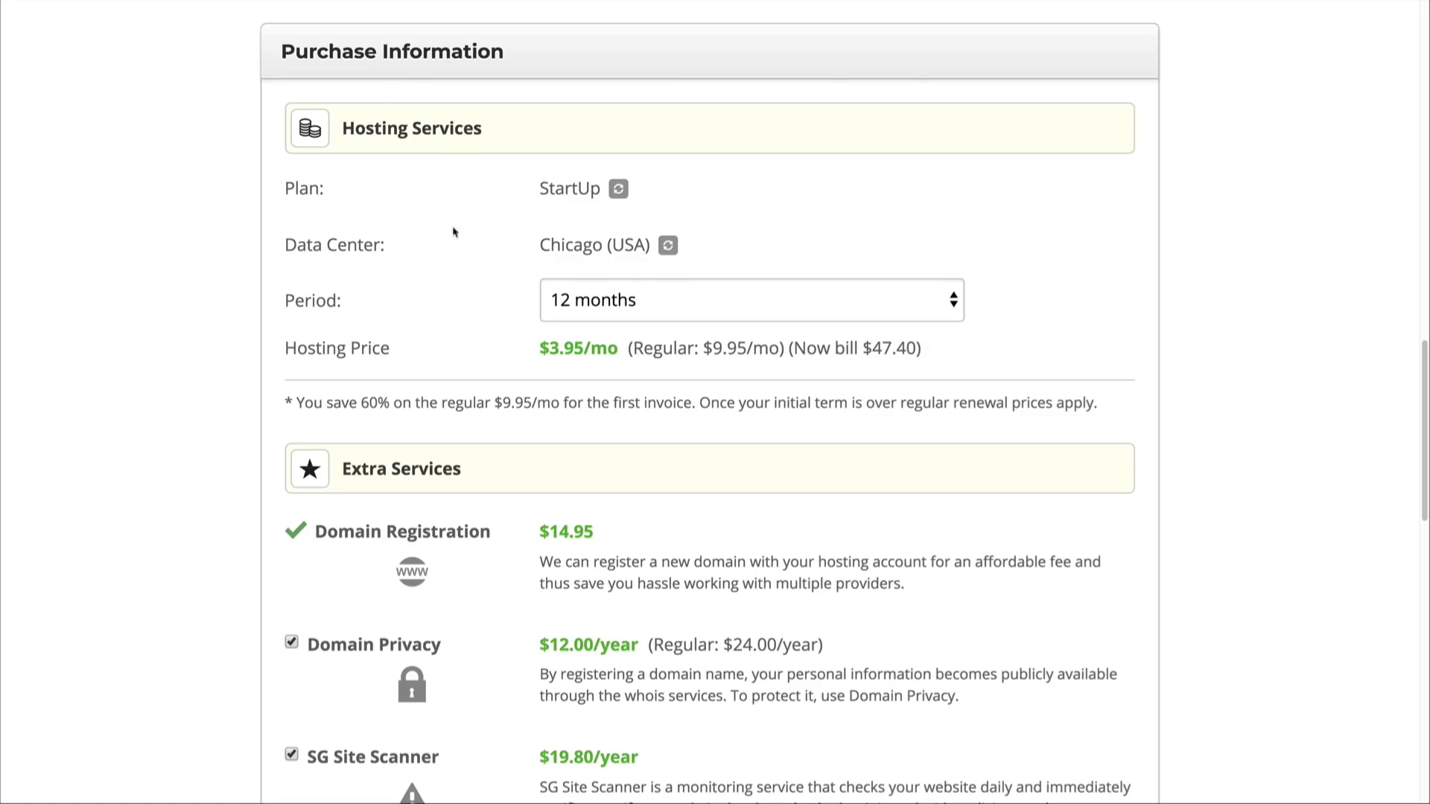
Step: Set the hosting period to 12 months and check the monthly hosting price
left_click(607, 313)
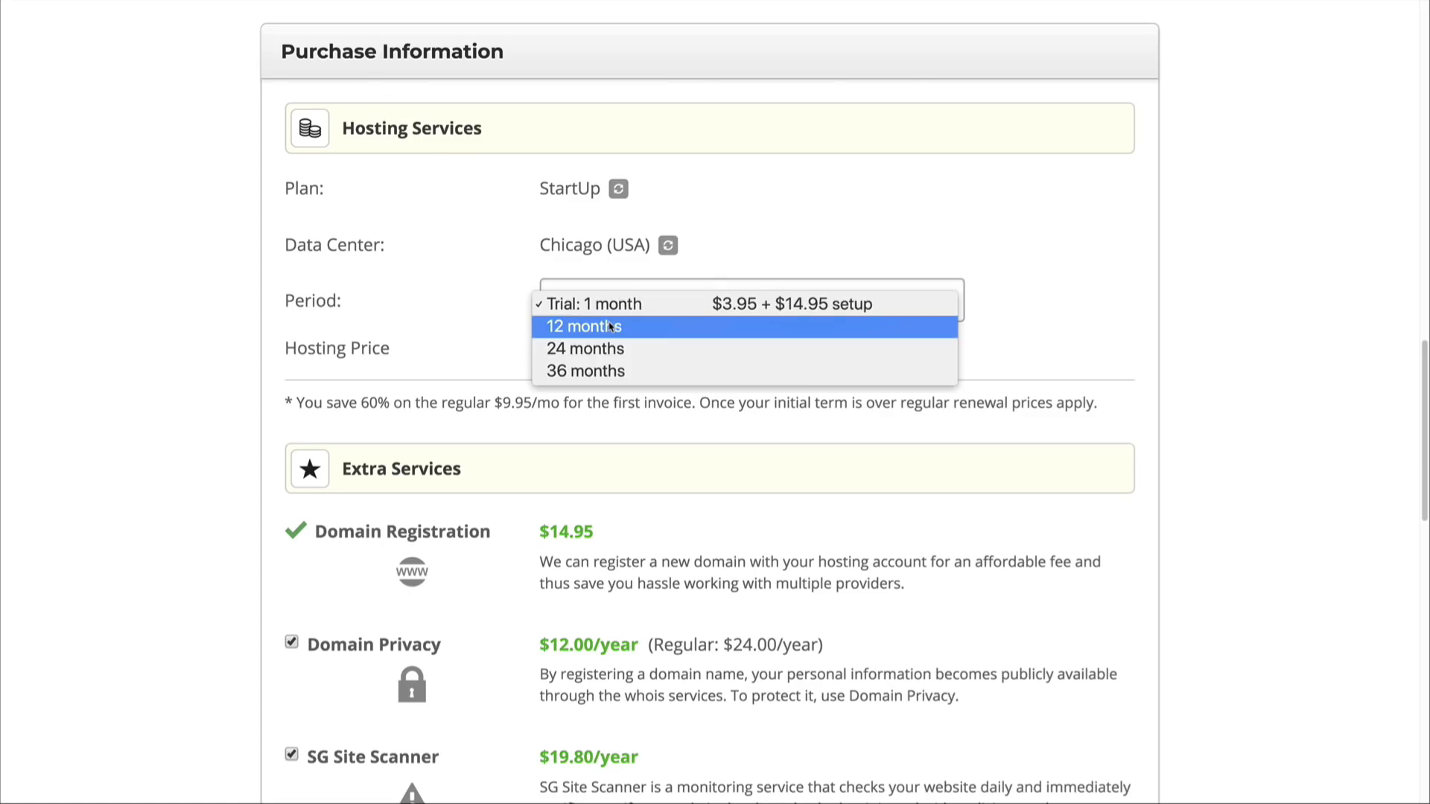
left_click(609, 326)
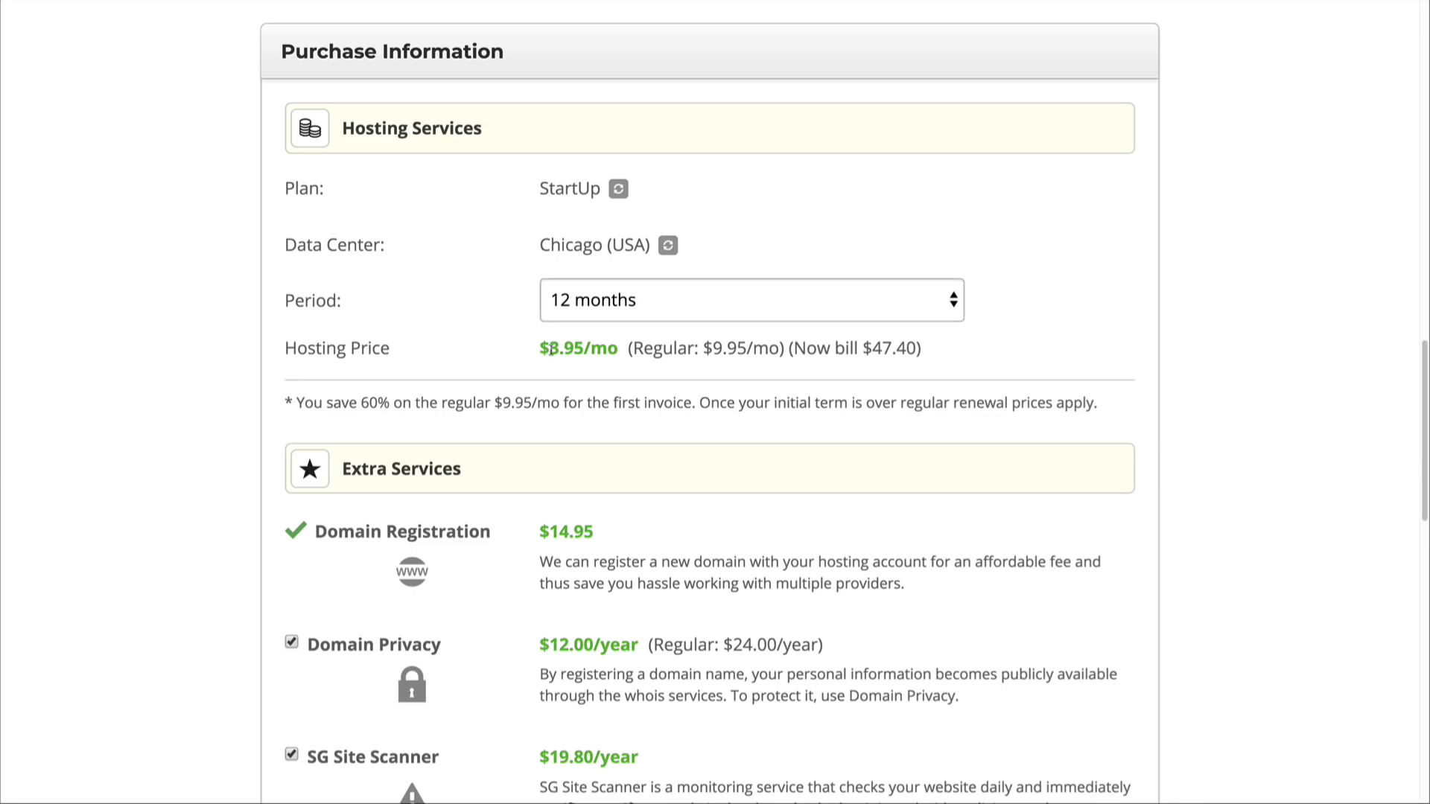
left_click_drag(549, 348, 612, 348)
left_click(612, 348)
Step: Remove the Domain Privacy and SG Site Scanner extra services from the order
scroll(504, 447, "down", 3)
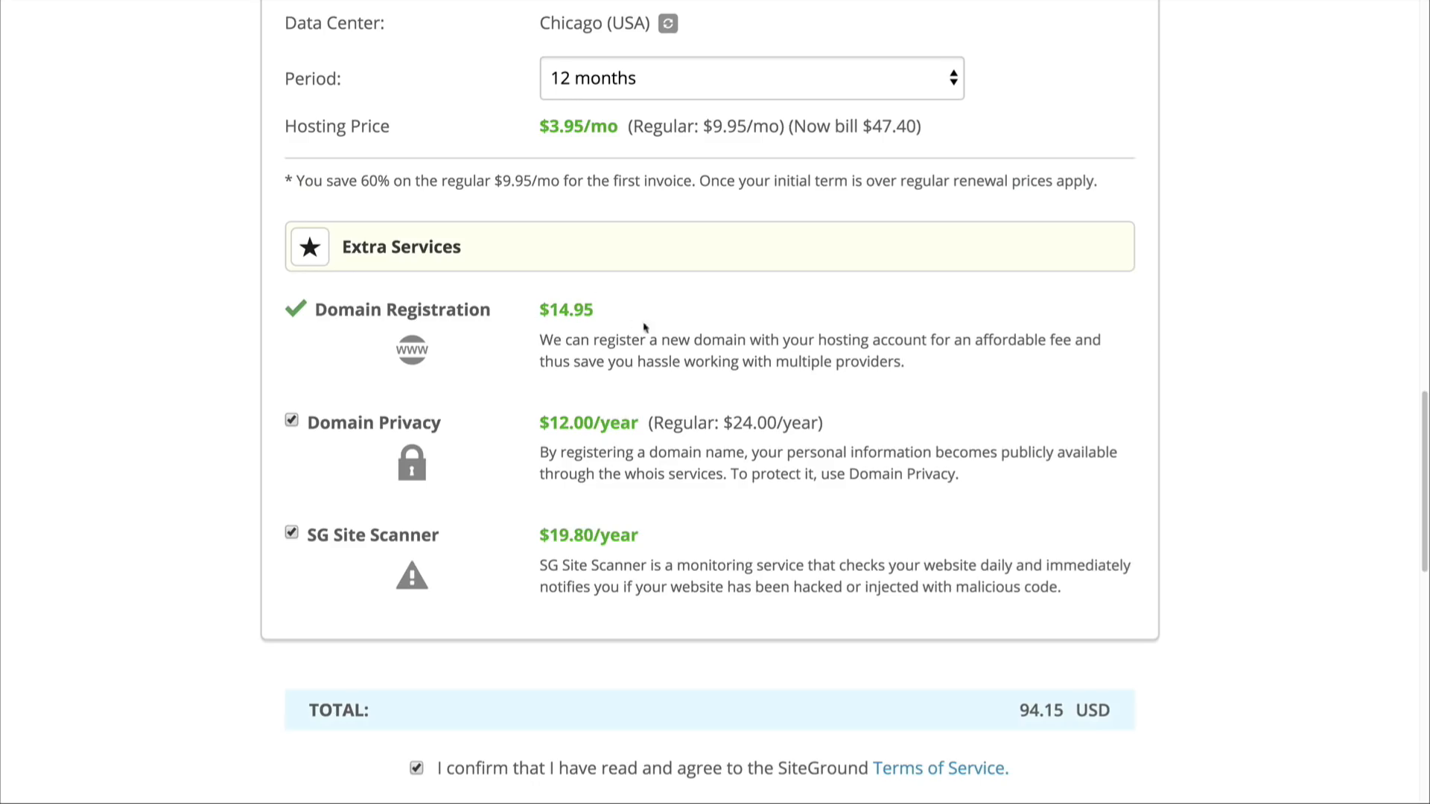
left_click(291, 422)
left_click(291, 533)
Step: Check the order total and submit the payment for the hosting and domain
scroll(366, 592, "down", 2)
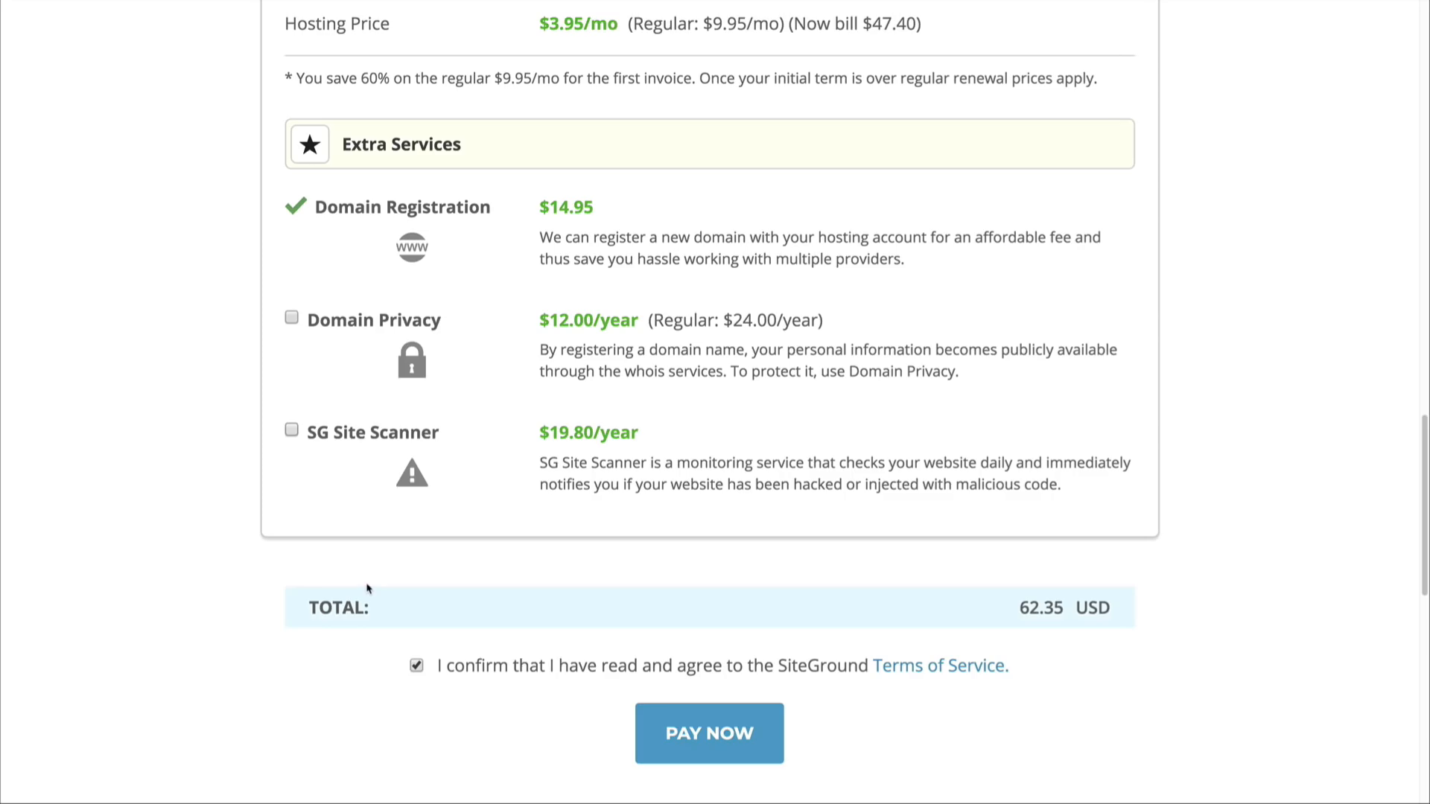
scroll(367, 587, "down", 2)
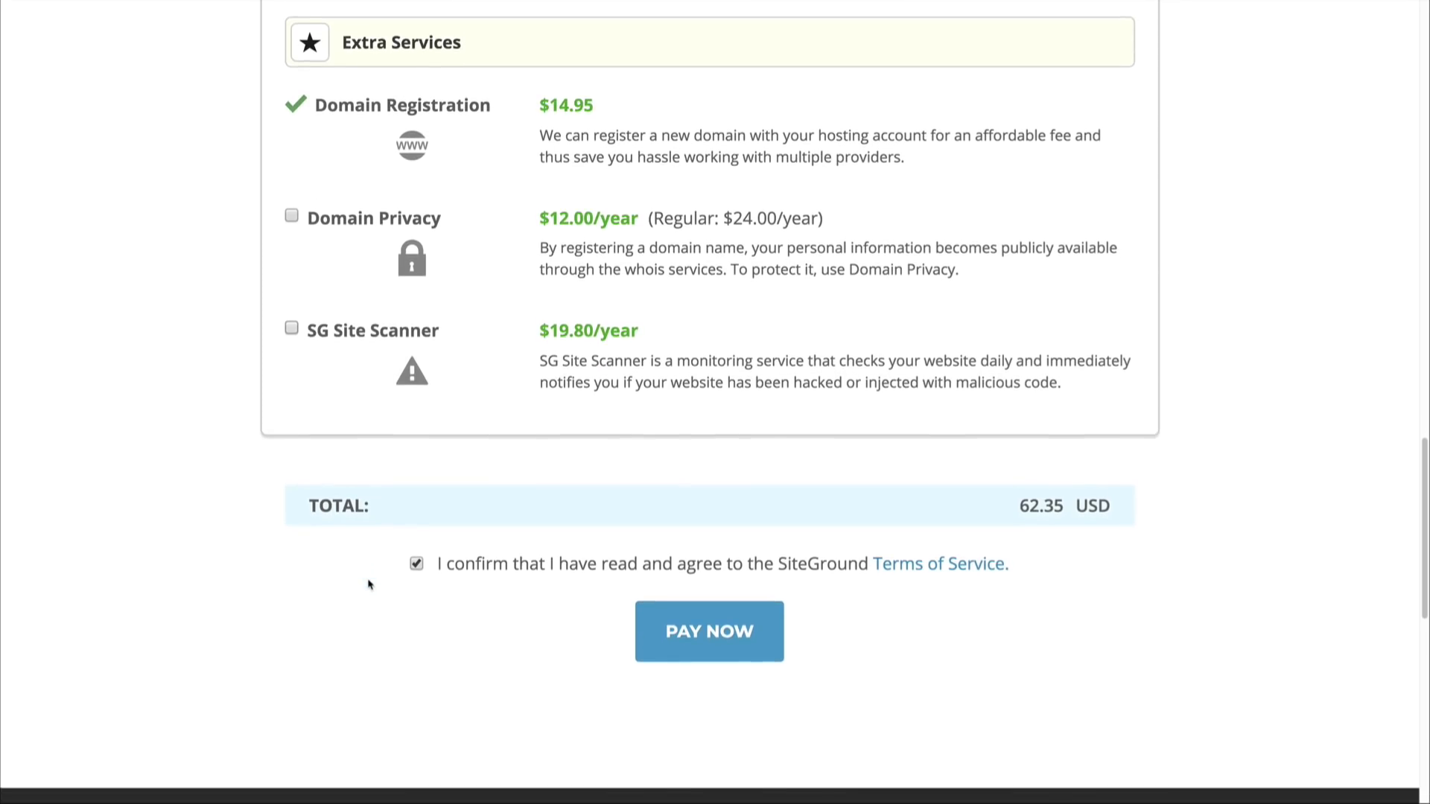
scroll(367, 586, "down", 2)
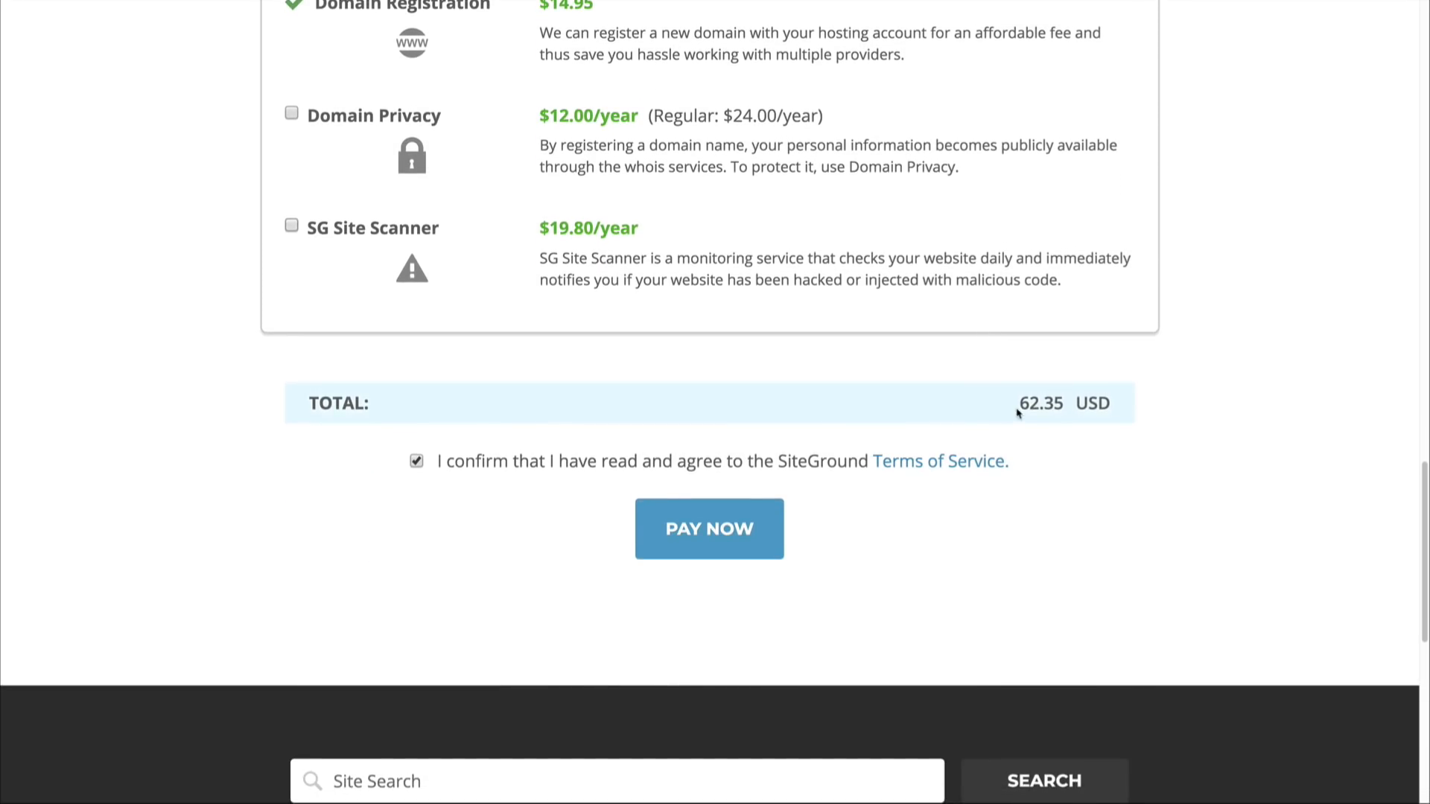
left_click_drag(1017, 412, 1044, 408)
left_click(1044, 408)
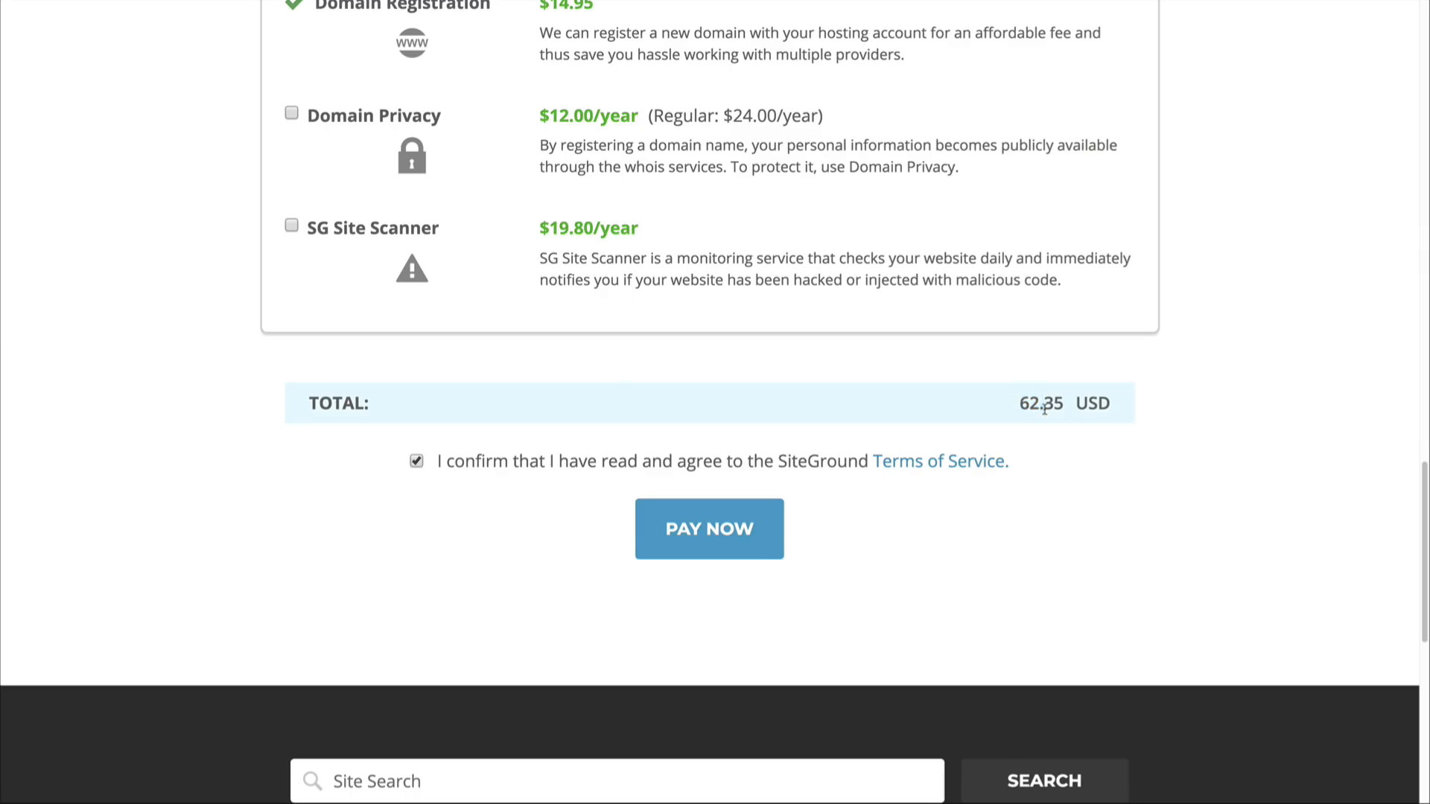
left_click(657, 535)
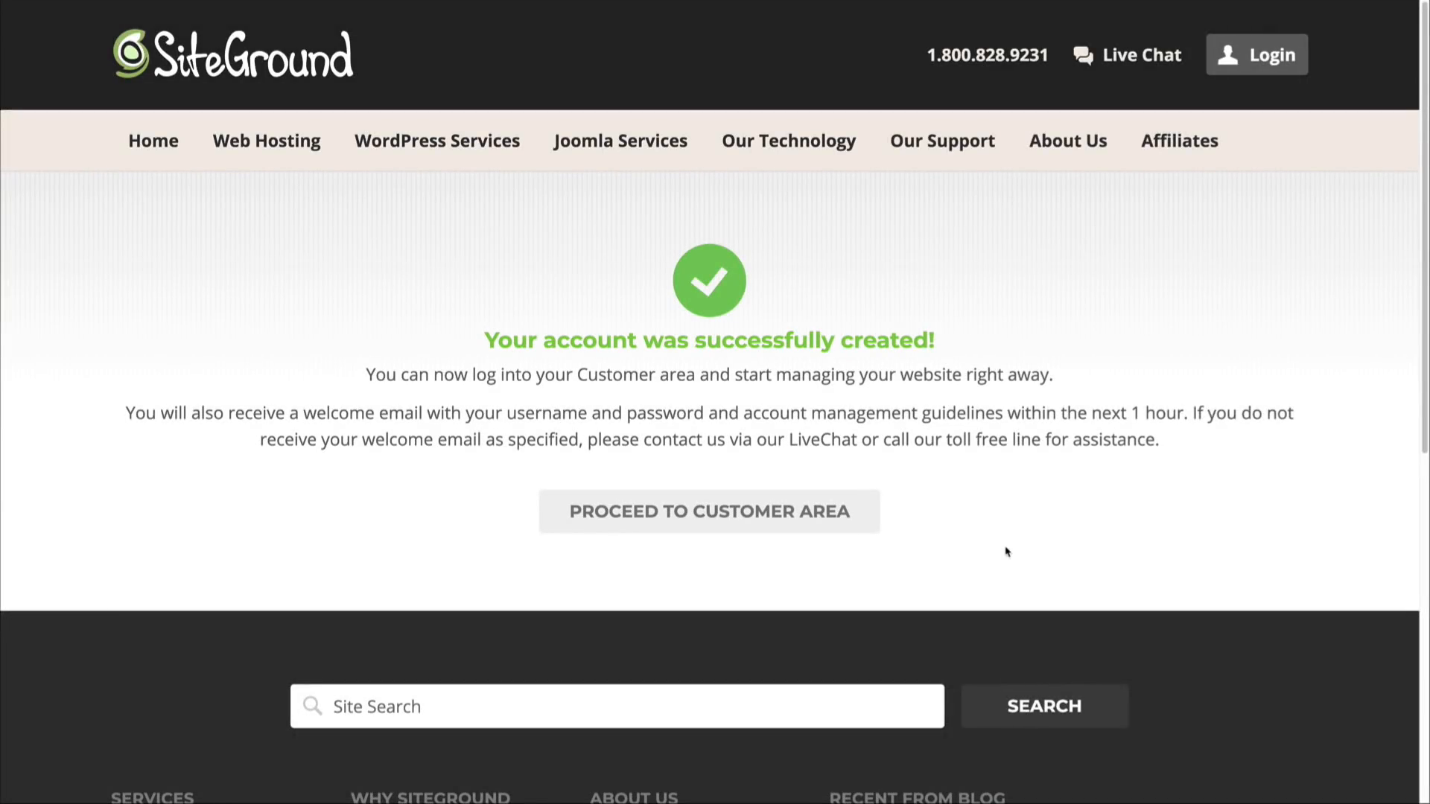
Step: Proceed to the customer area and choose to get WordPress preinstalled on this account in the Website Setup Wizard
left_click(777, 526)
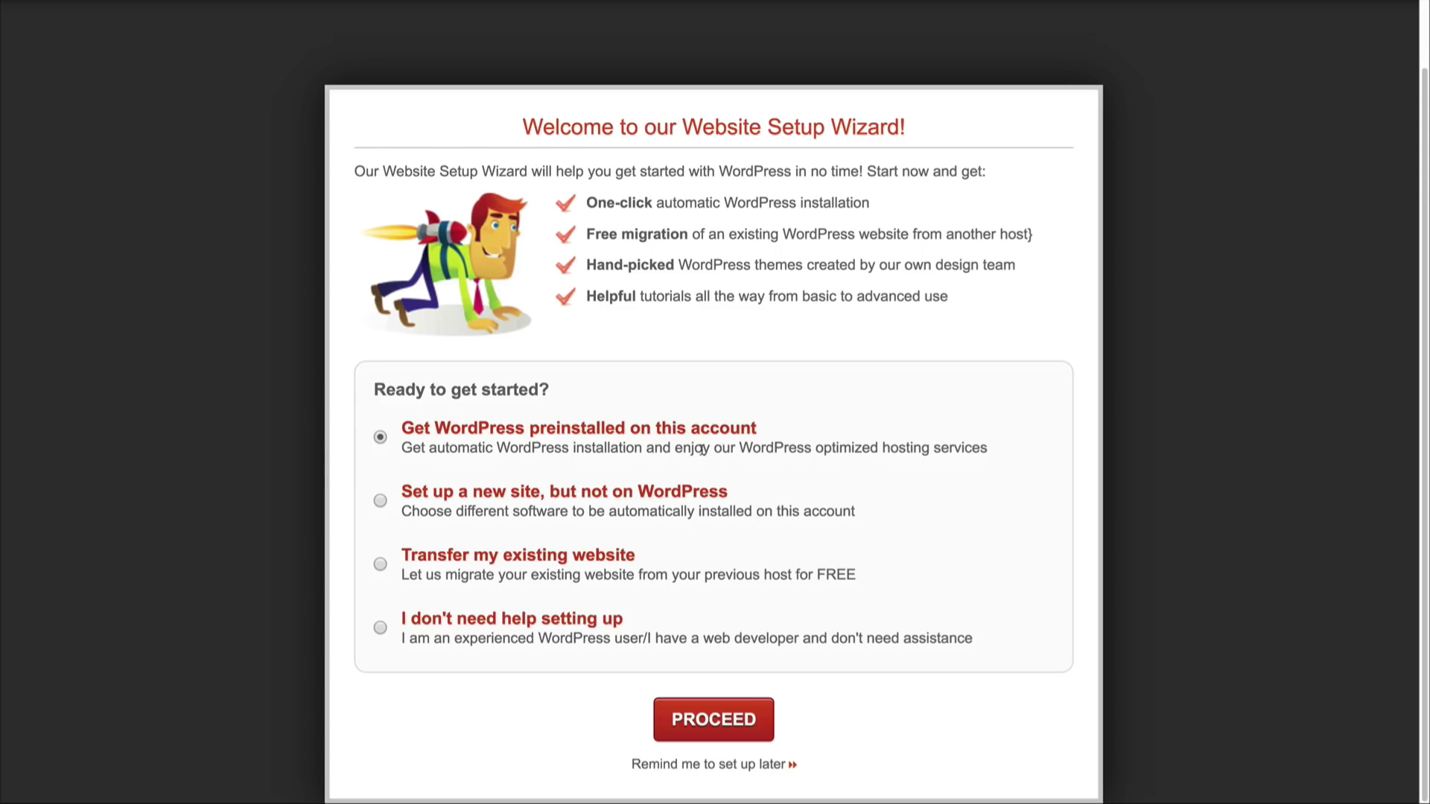
left_click_drag(702, 449, 939, 453)
left_click(939, 452)
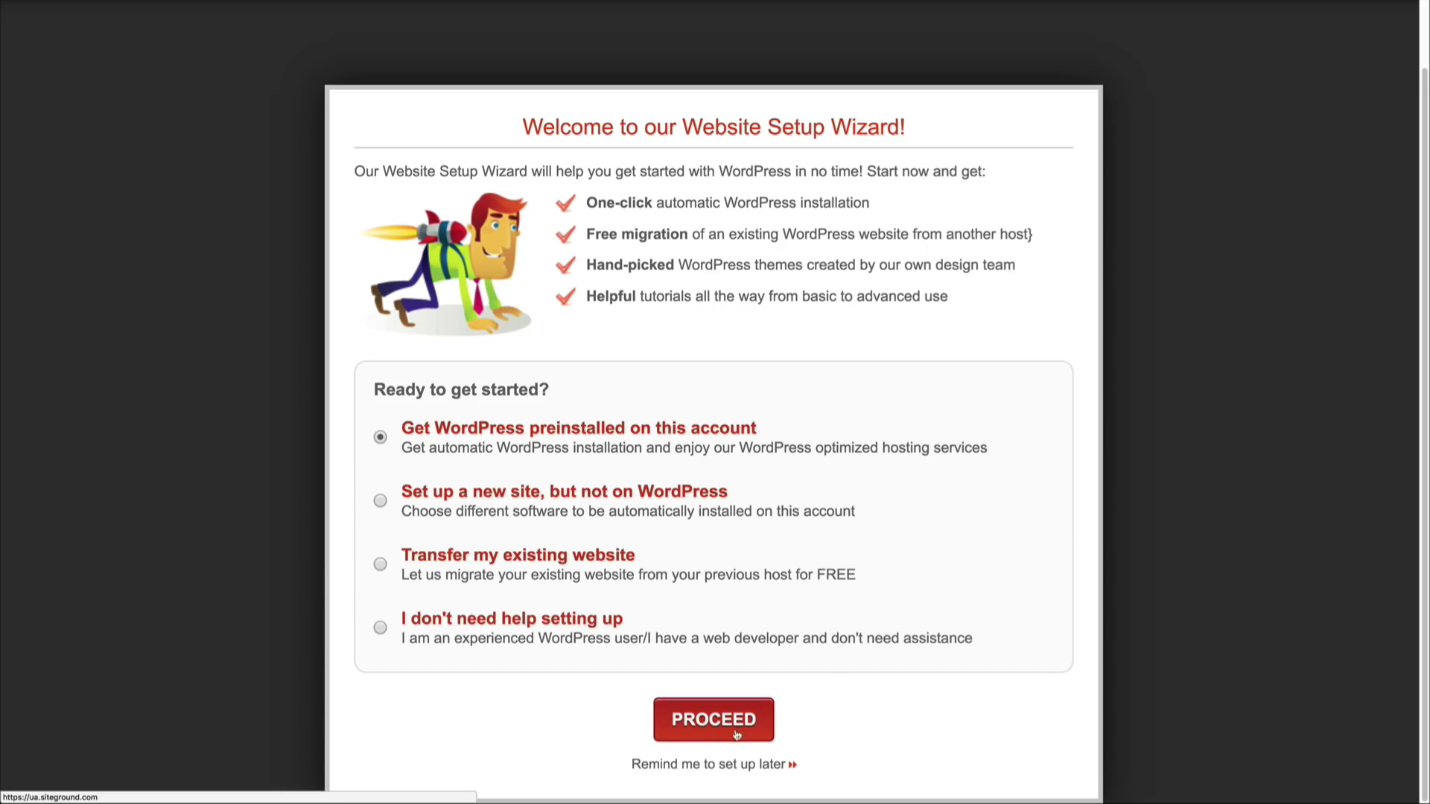
left_click(711, 720)
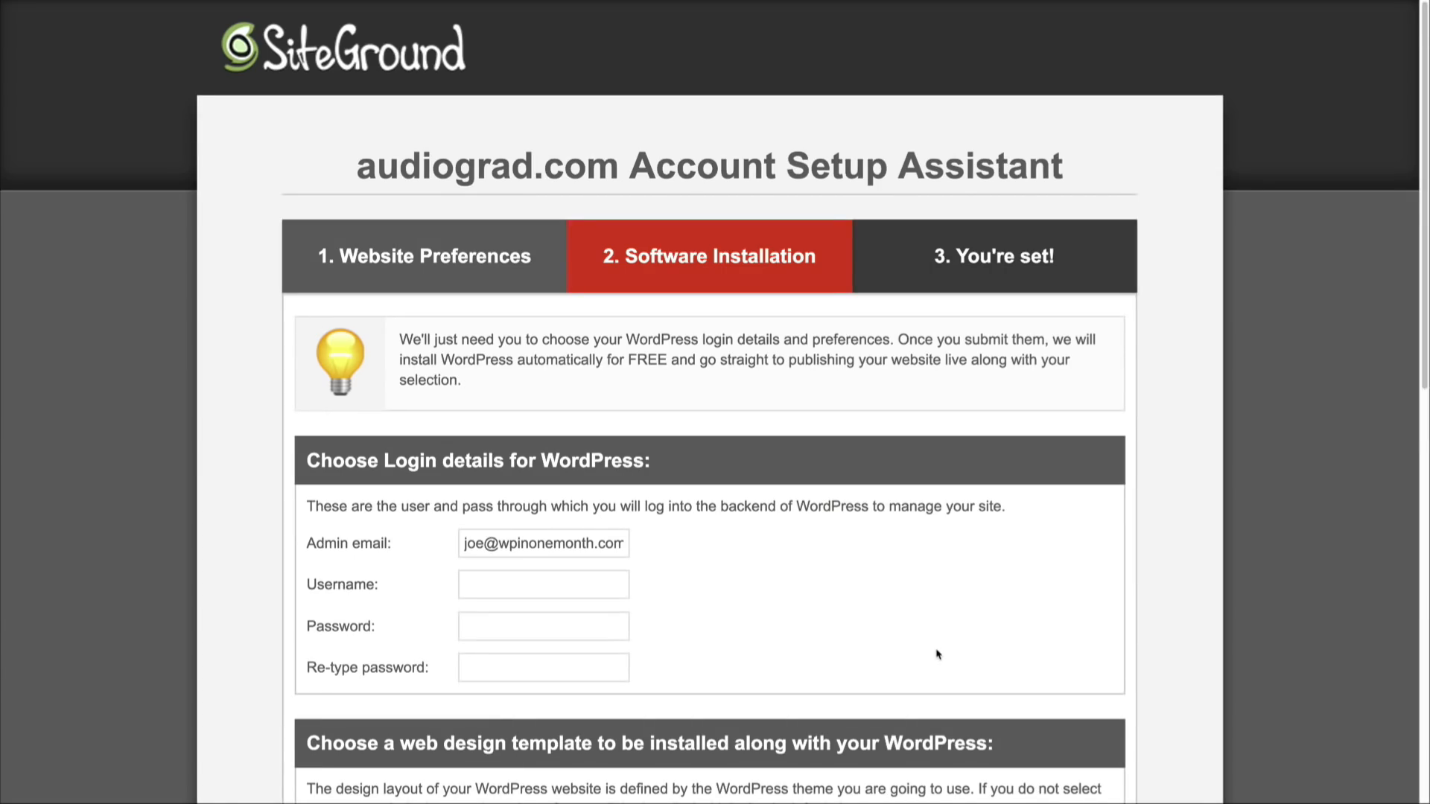
Step: Fill in the WordPress login details with the admin username and the account password, repeating the password for confirmation
scroll(738, 542, "down", 3)
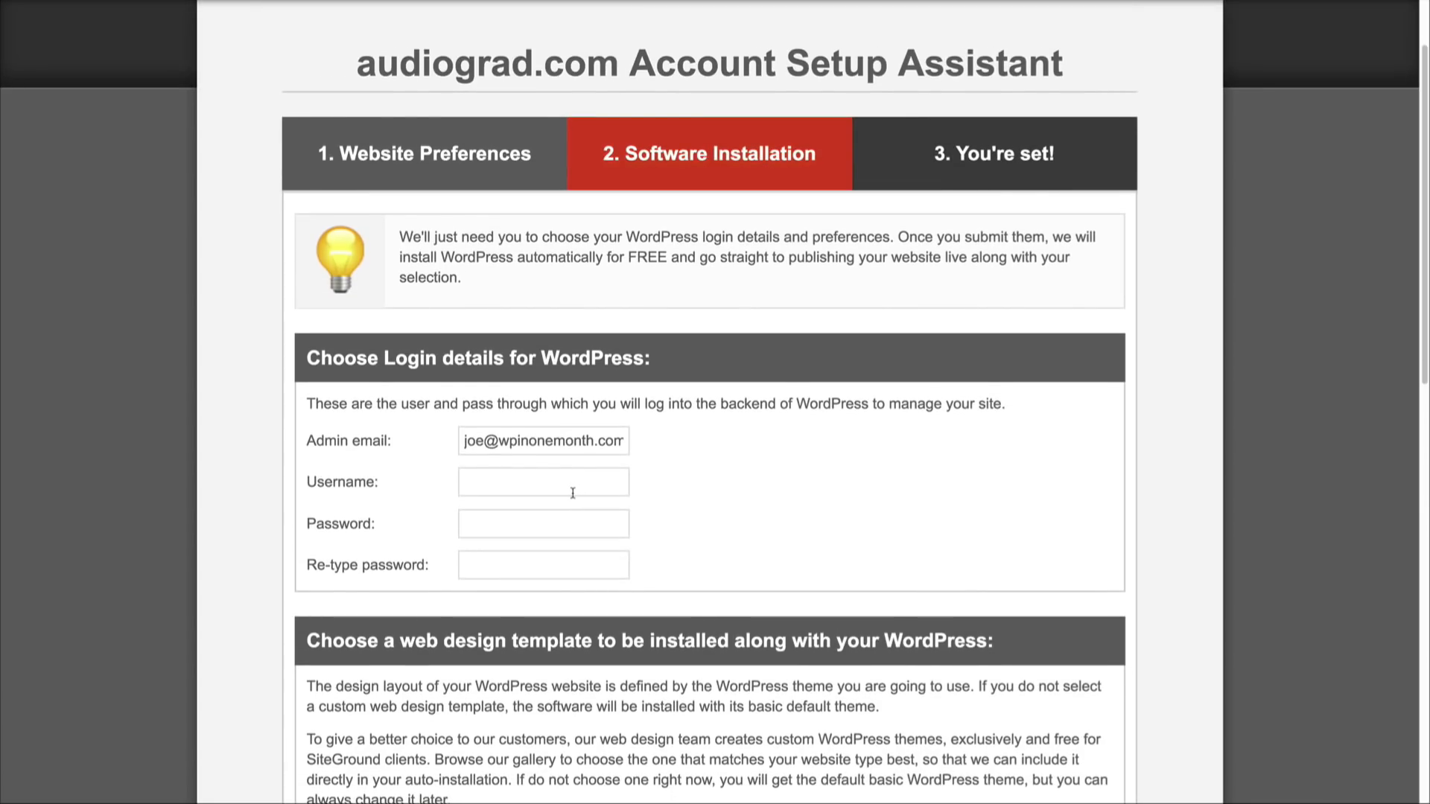
left_click(572, 493)
type("joe")
key("Tab")
type("•••••••••")
key("BackSpace")
key("BackSpace")
key("BackSpace")
key("BackSpace")
key("BackSpace")
key("BackSpace")
key("BackSpace")
key("BackSpace")
type("••••••••••••••••")
key("Tab")
type("••••••••••••••••")
Step: Look over the web design templates and submit the WordPress installation without selecting any of them
scroll(670, 501, "down", 5)
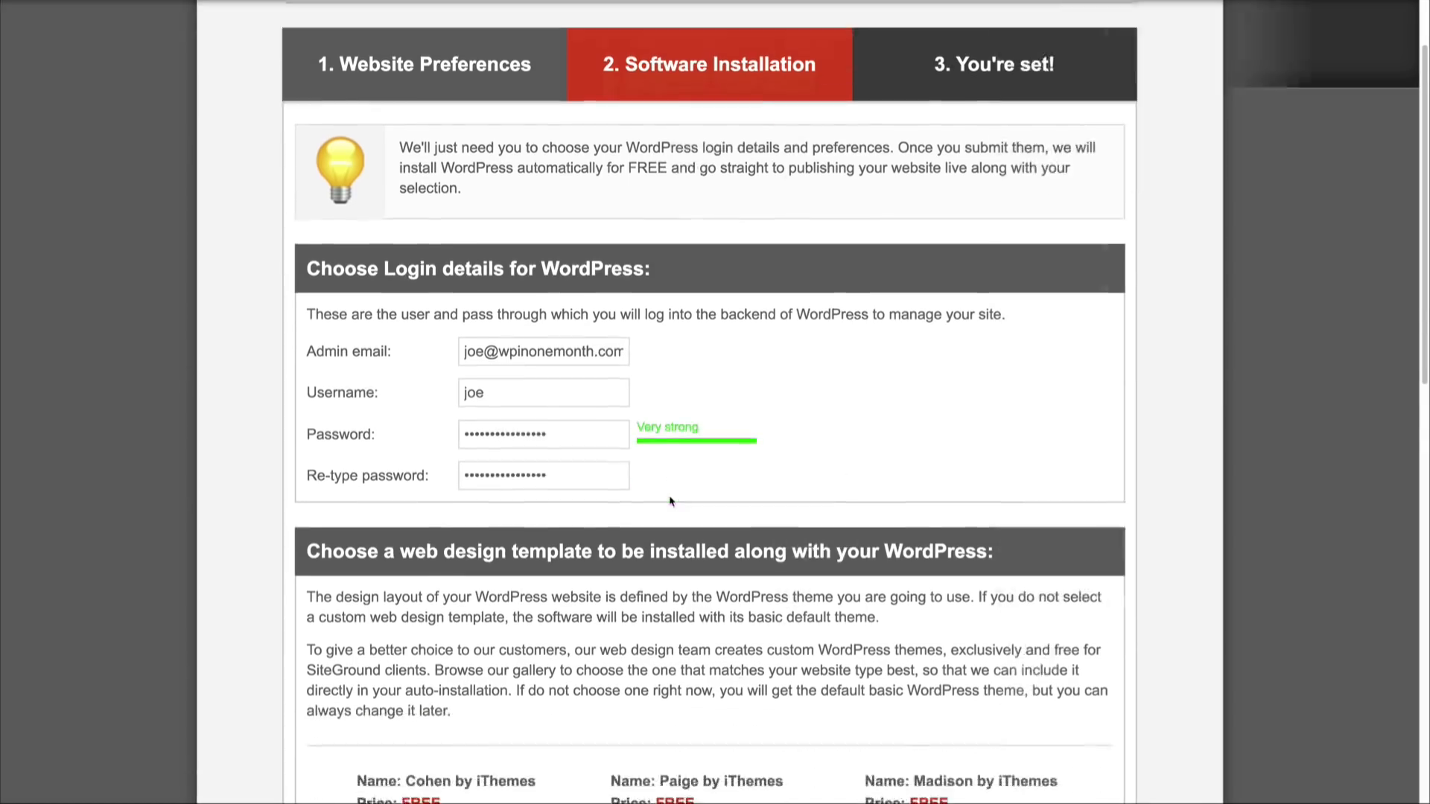
scroll(670, 501, "down", 2)
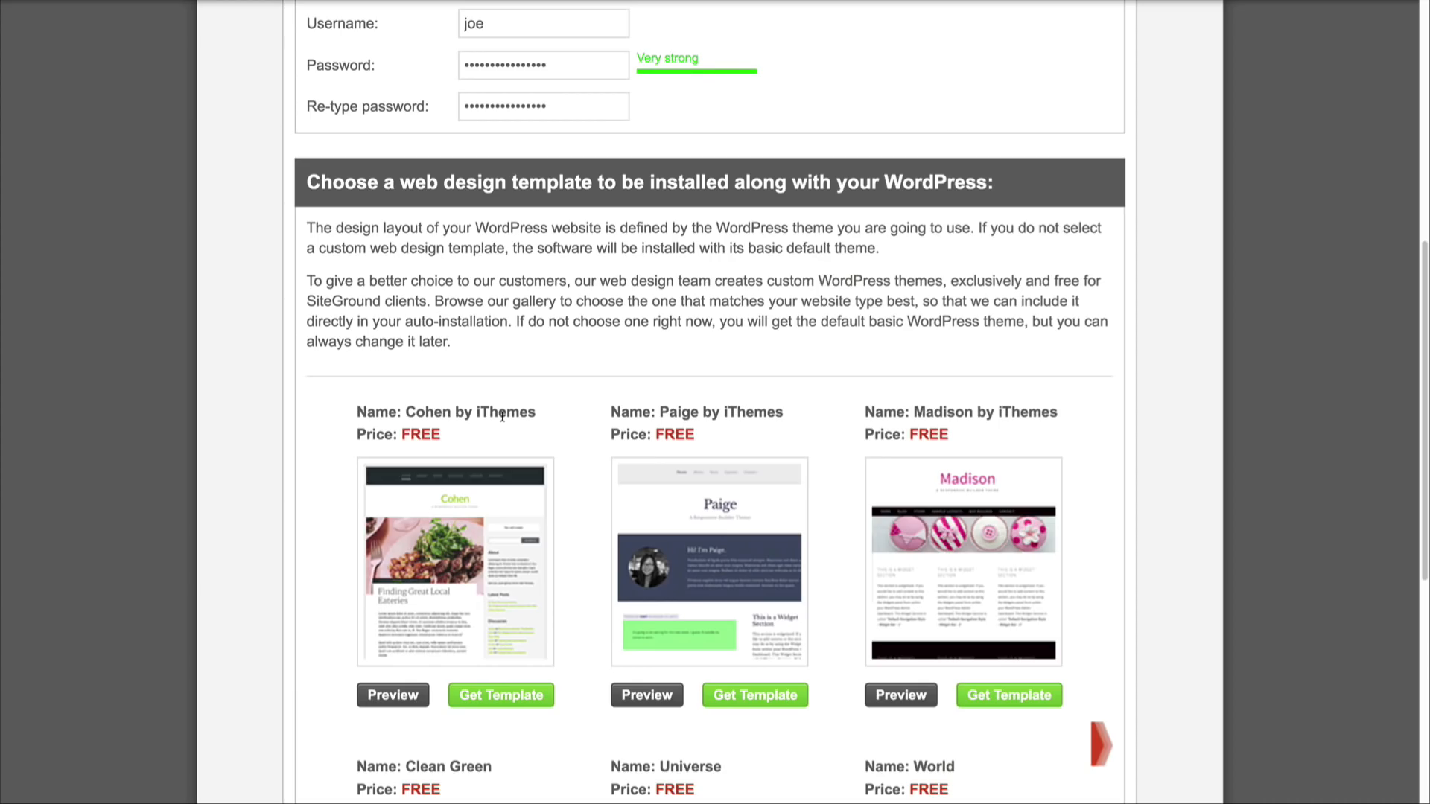
scroll(543, 727, "down", 7)
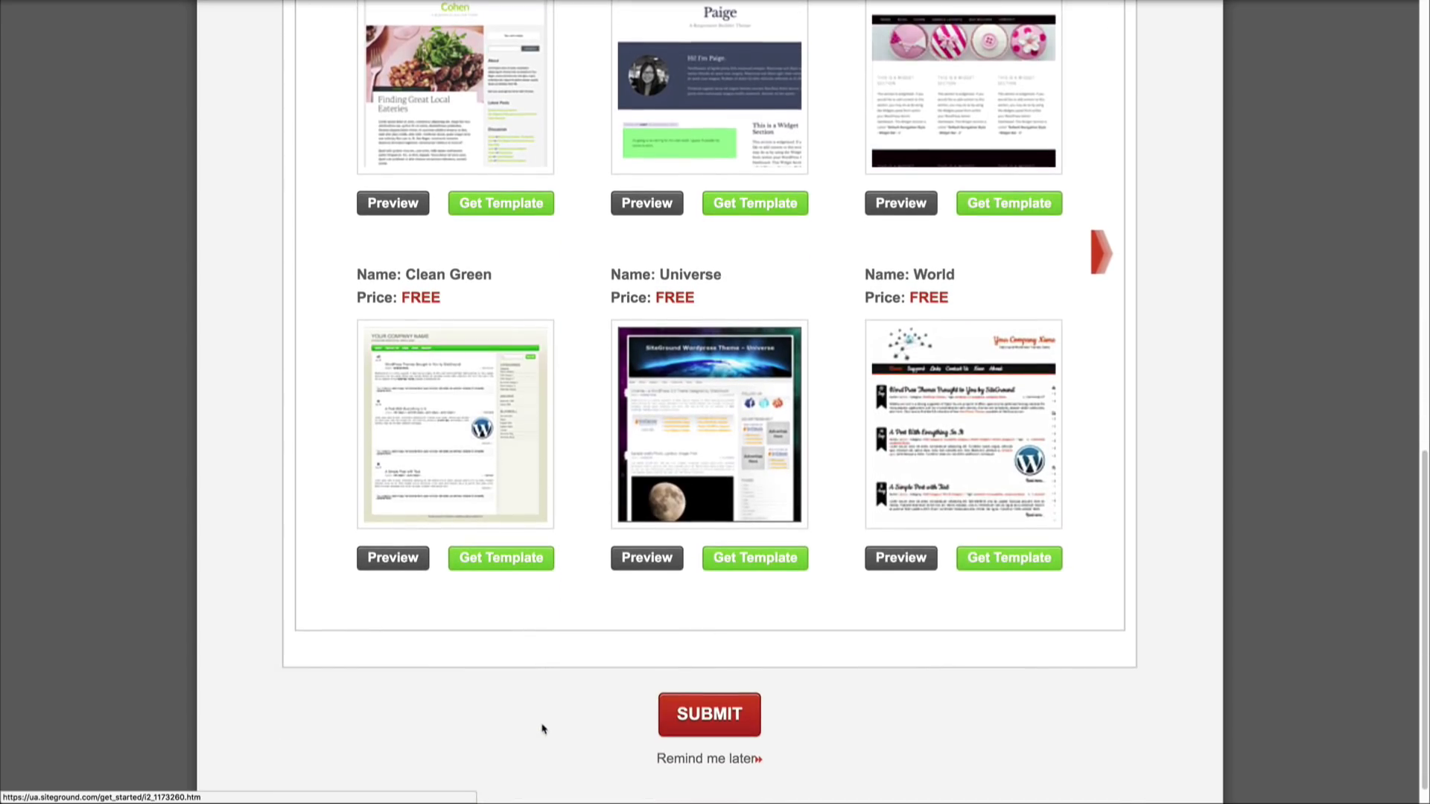
left_click(708, 718)
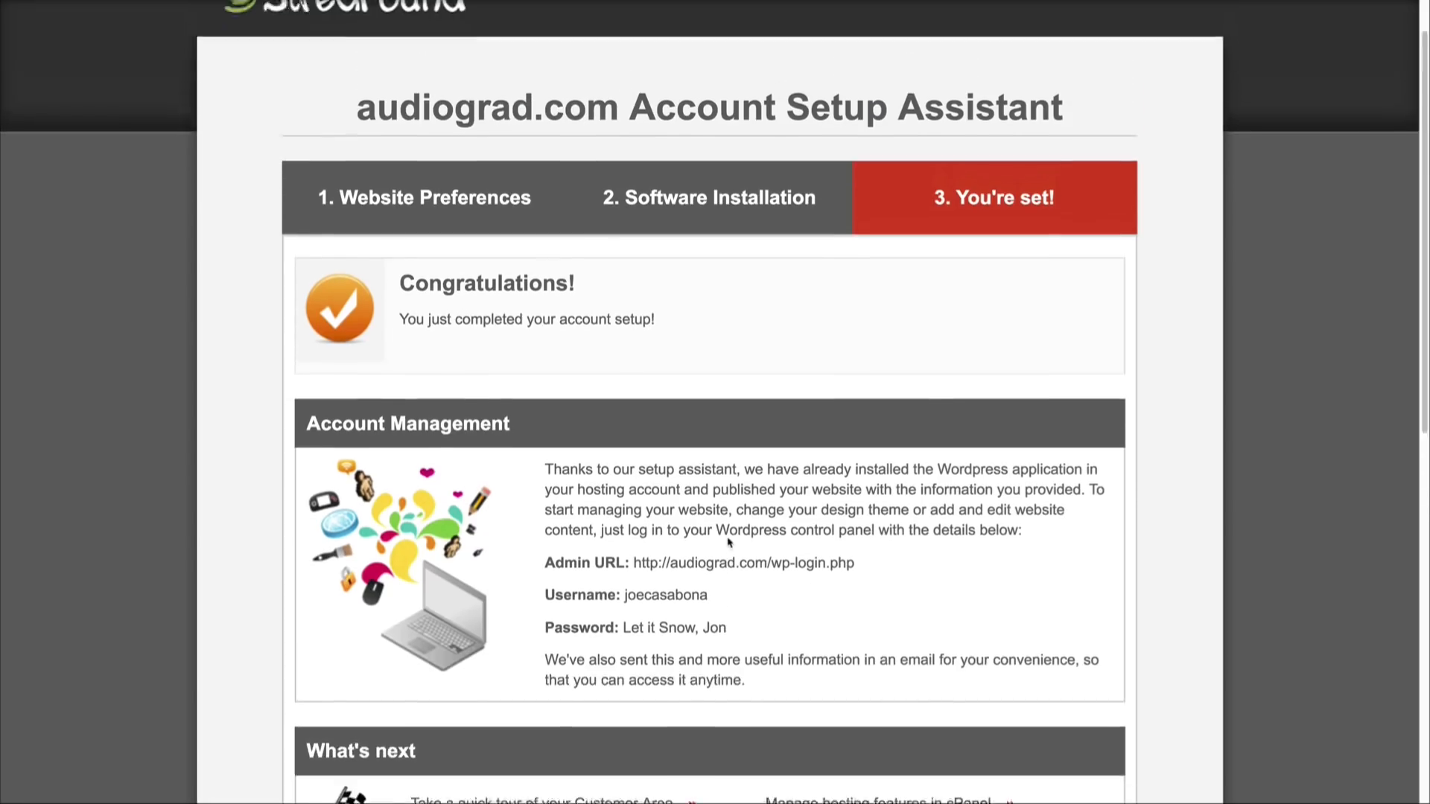
Step: Review the account management details and help resources of the completed setup and proceed to the customer area
scroll(728, 541, "up", 1)
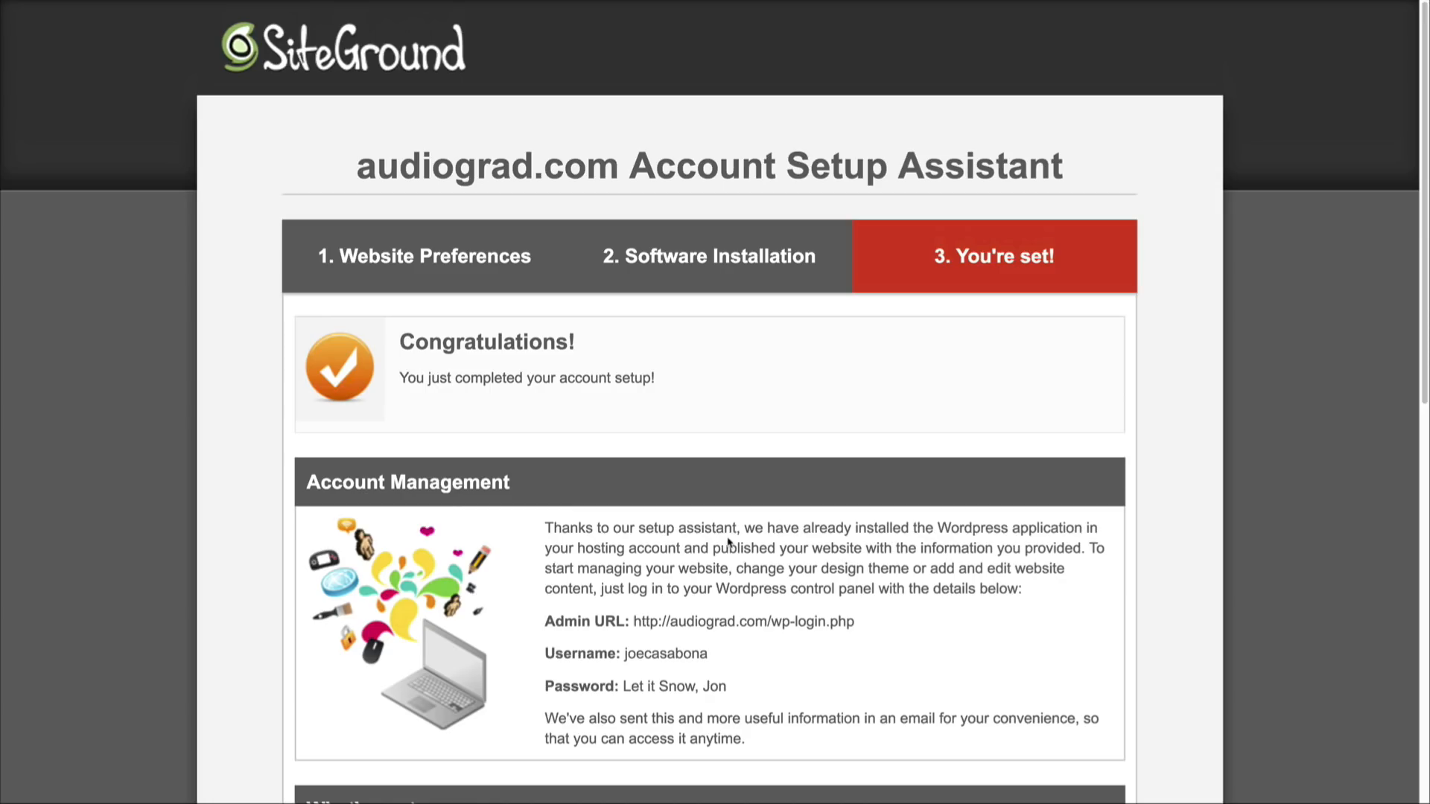
scroll(672, 552, "down", 4)
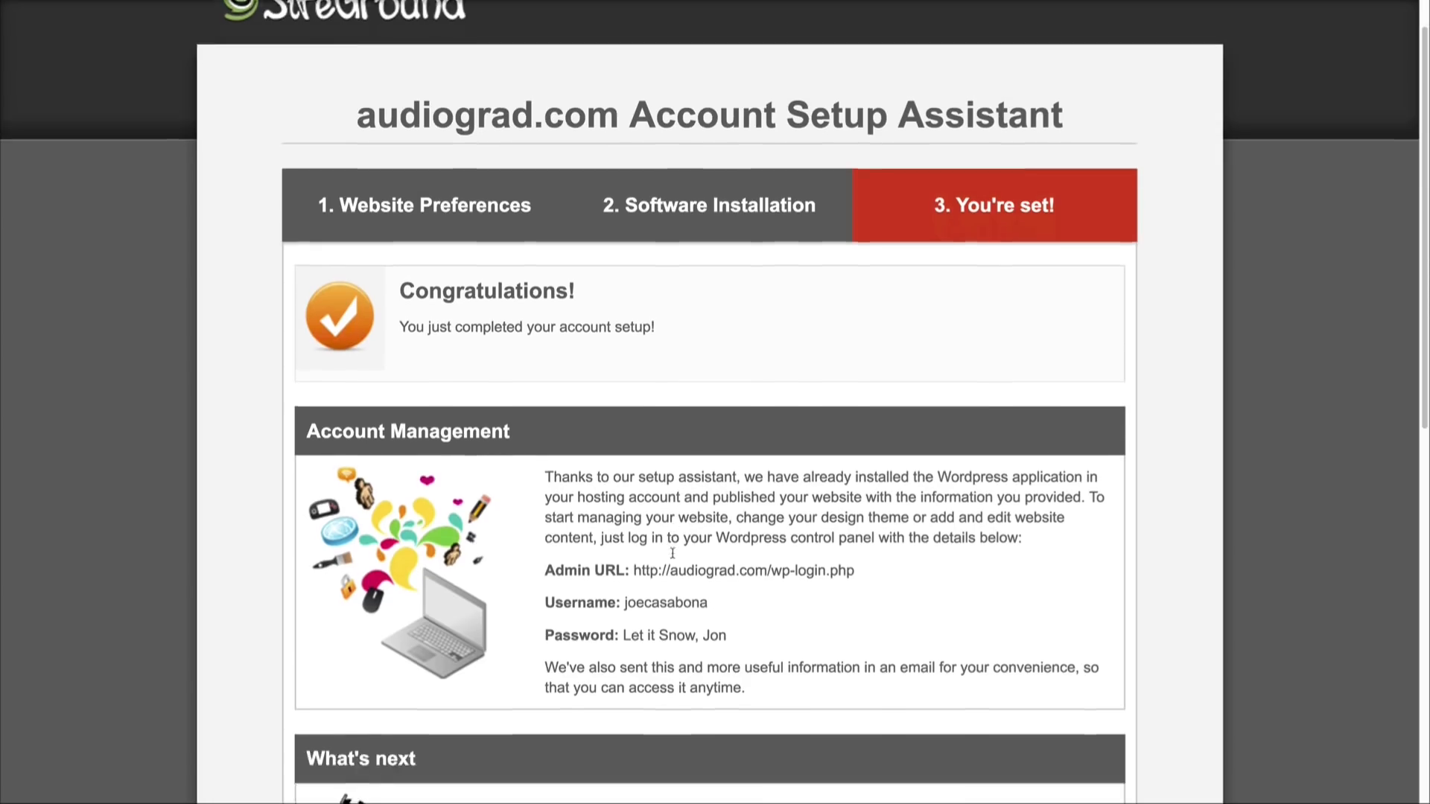
scroll(645, 584, "down", 5)
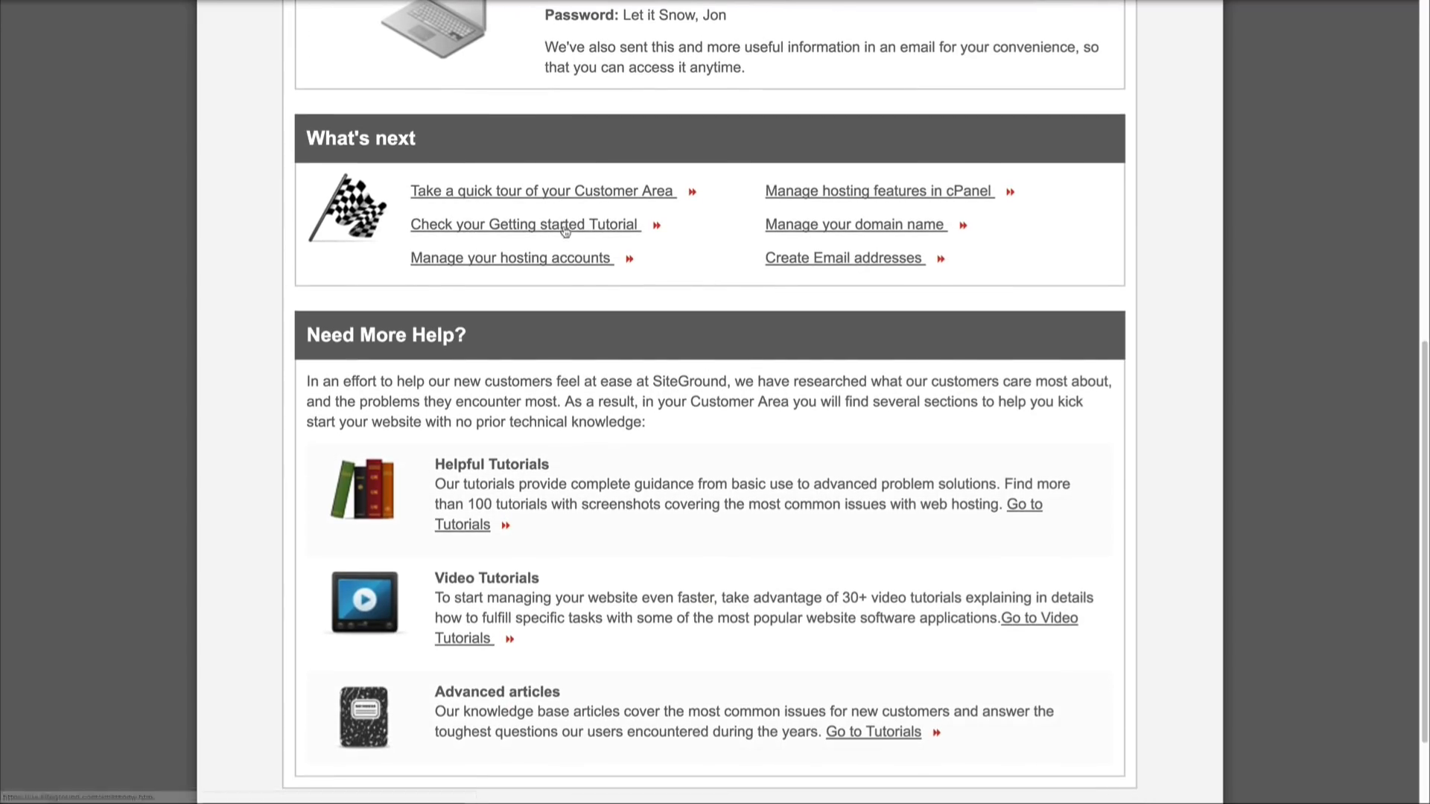
scroll(793, 486, "down", 1)
scroll(793, 486, "down", 2)
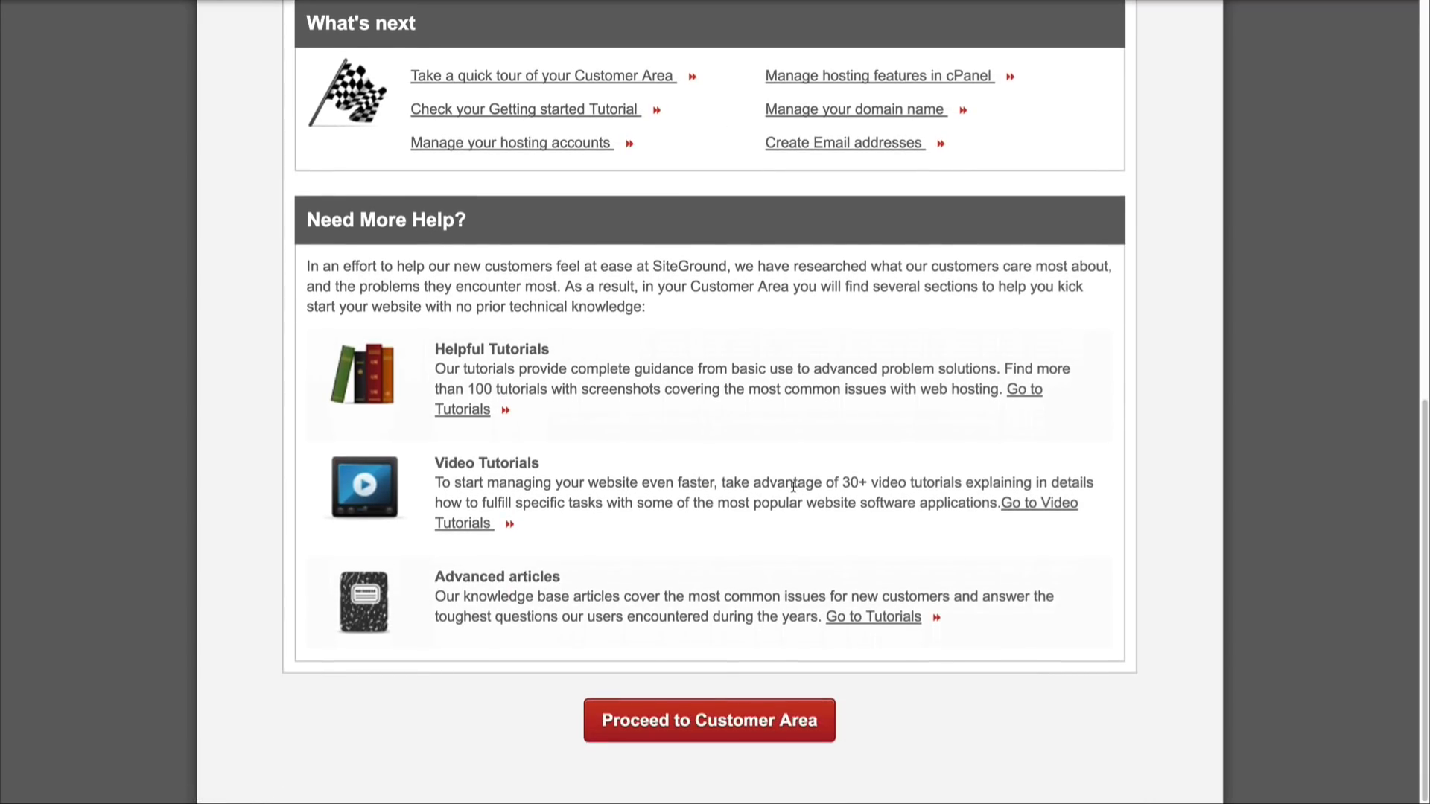
left_click(737, 736)
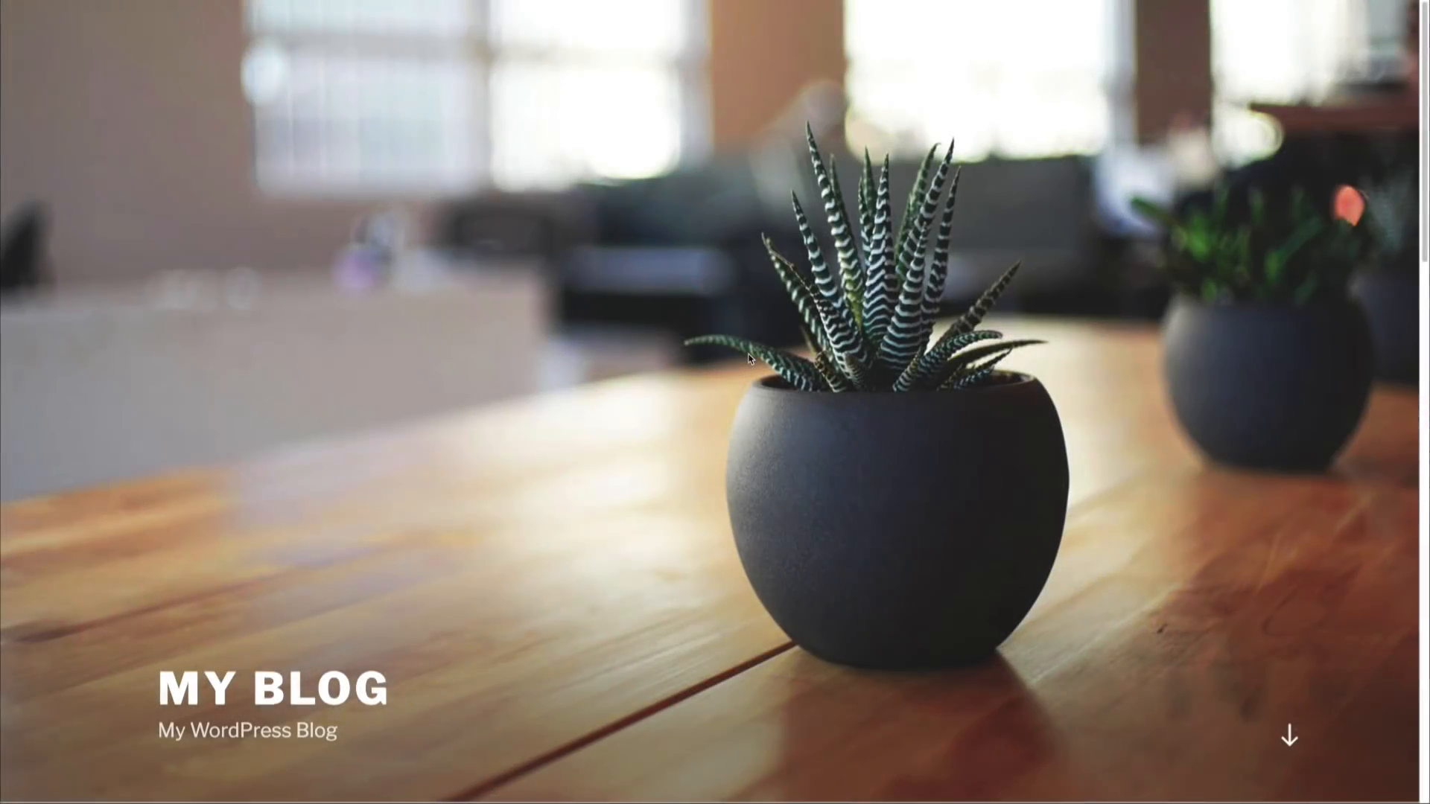
Step: Examine the front page of the new blog, including its header, sample post and sidebar widgets
scroll(750, 350, "down", 2)
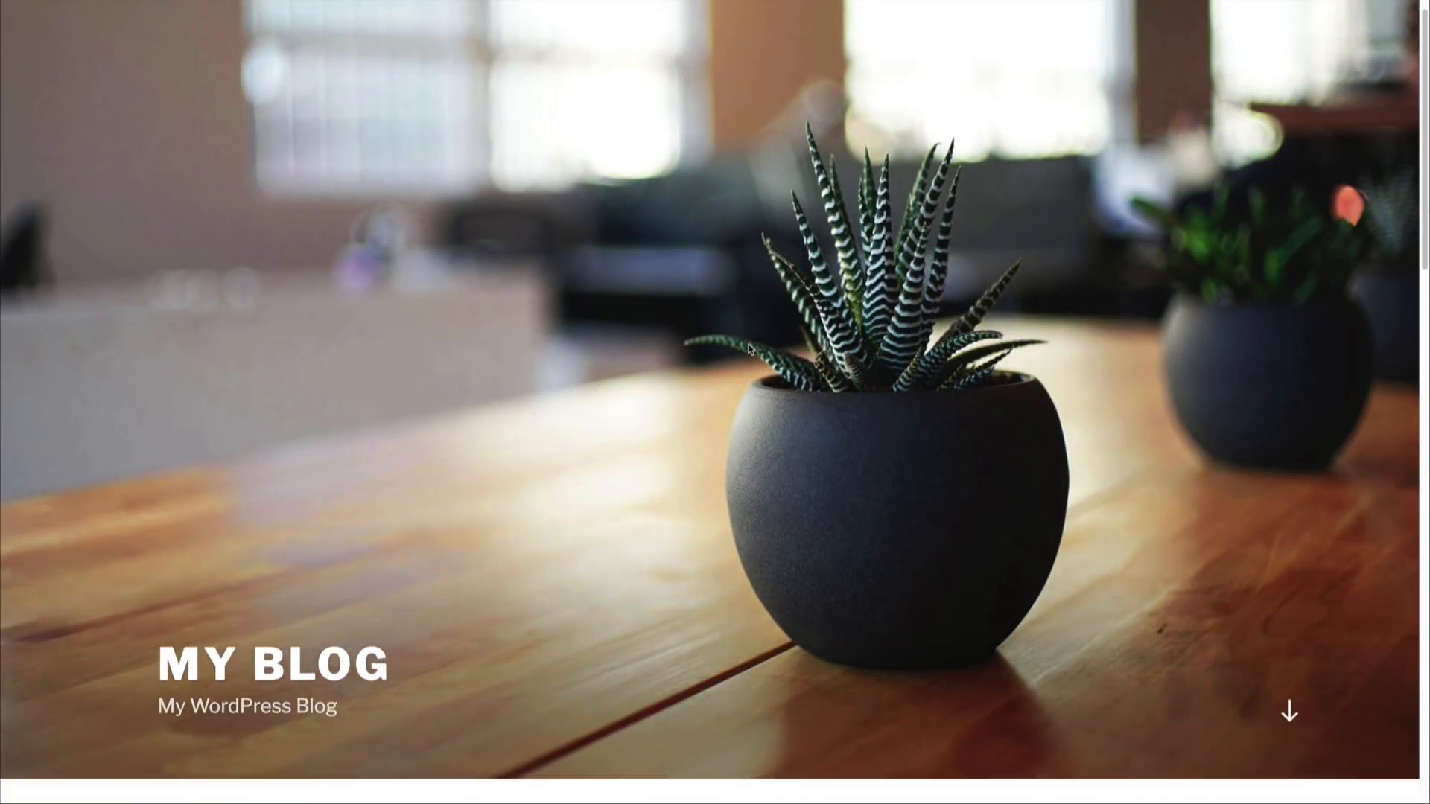
scroll(750, 350, "down", 3)
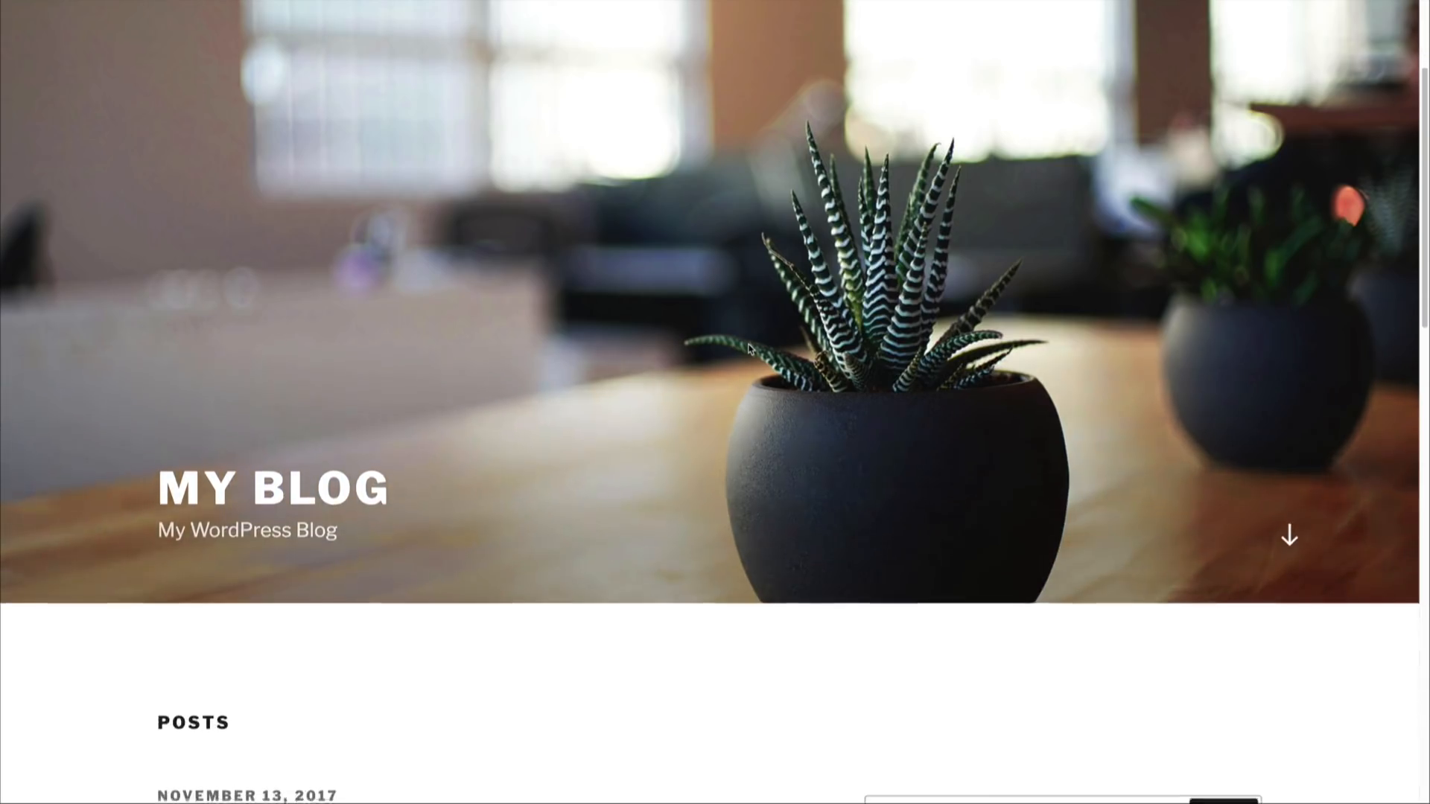
scroll(748, 349, "down", 3)
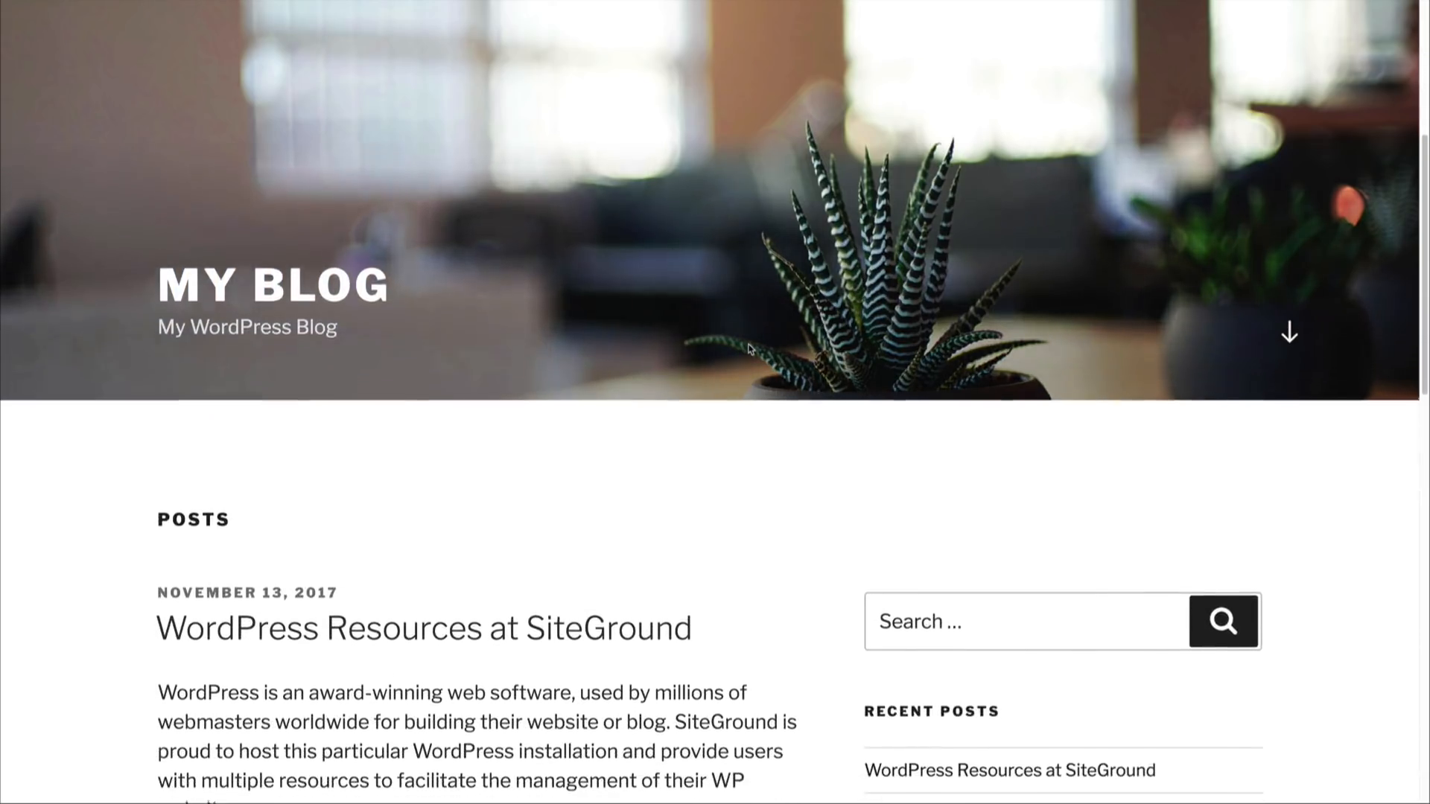
scroll(748, 348, "down", 5)
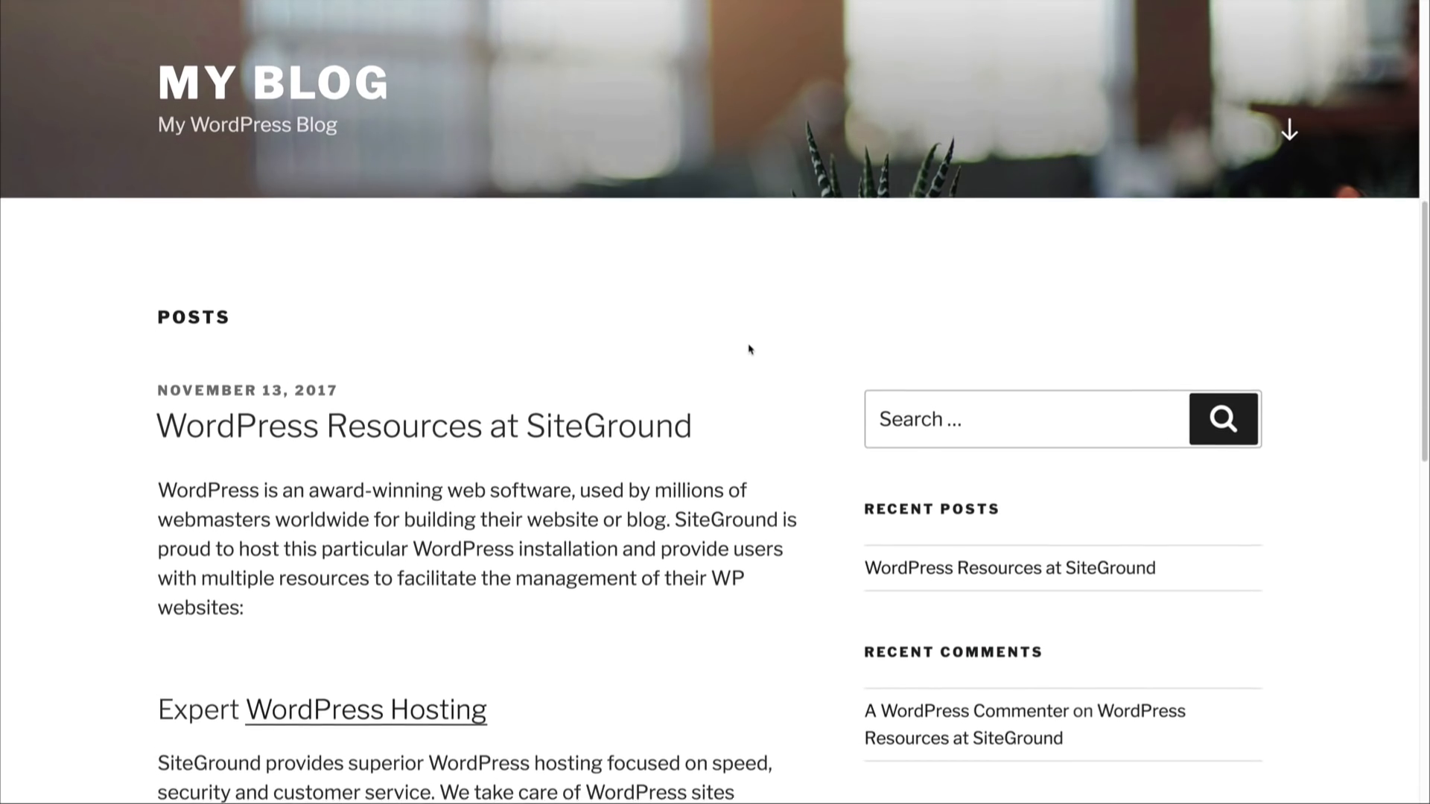
scroll(750, 350, "down", 6)
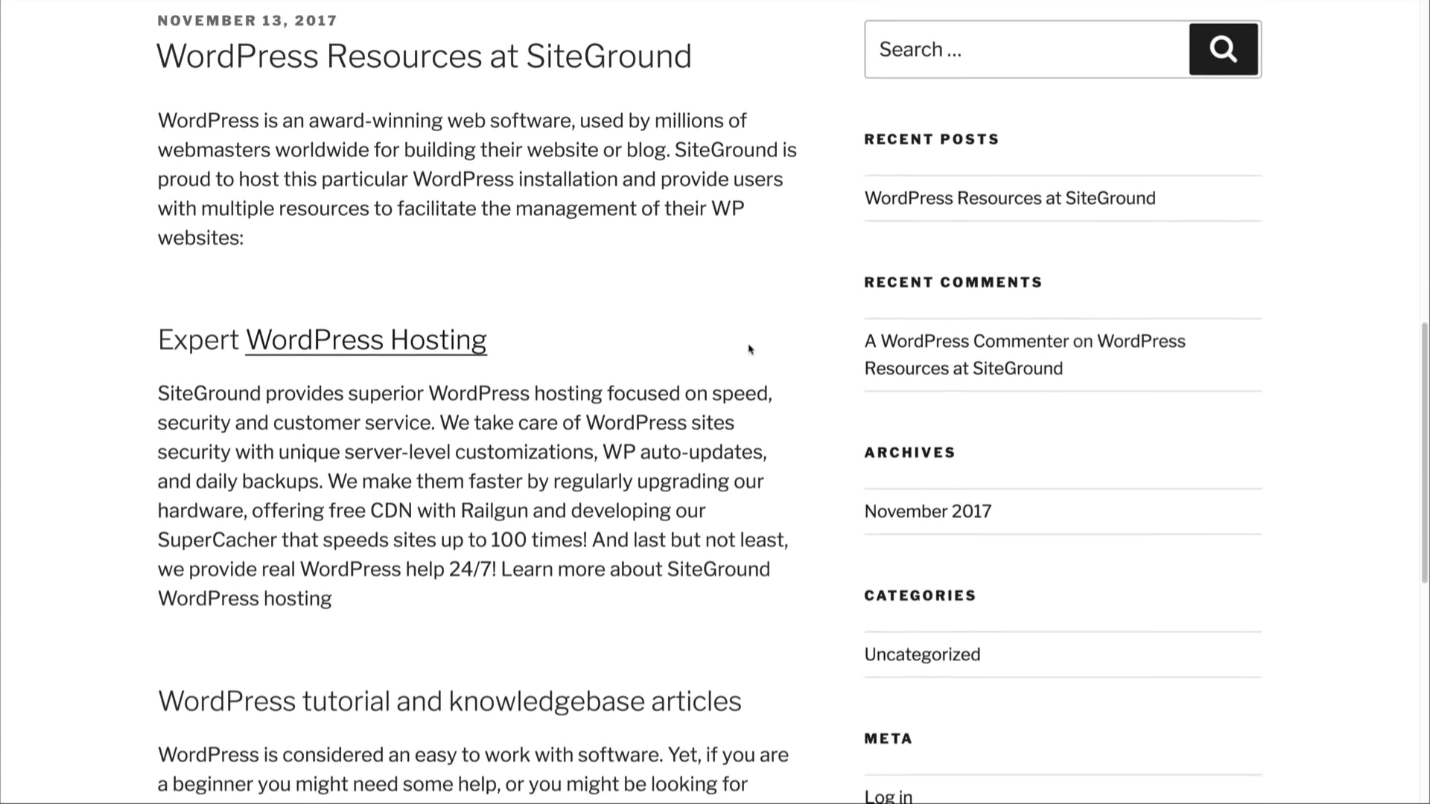
scroll(748, 348, "up", 14)
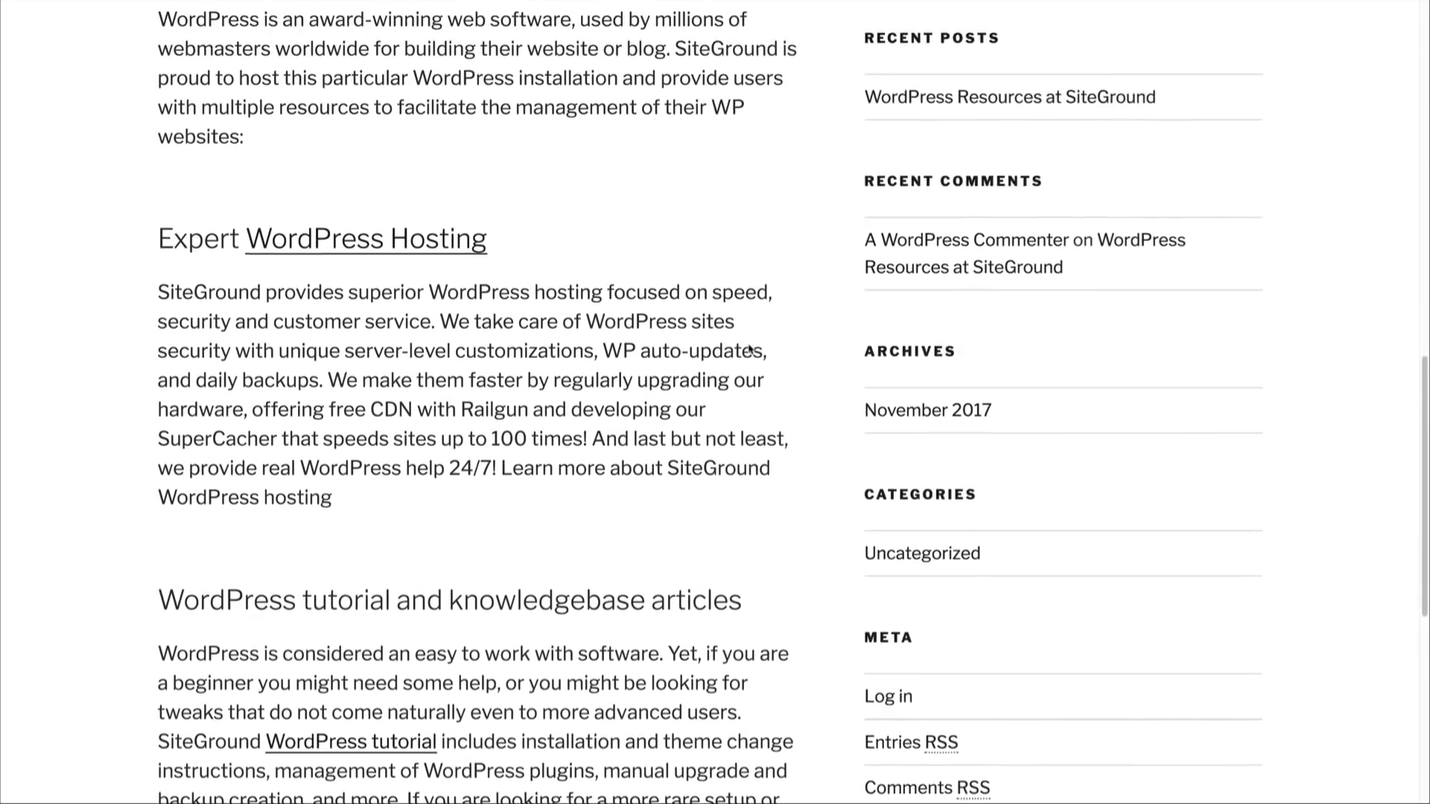
scroll(750, 349, "up", 3)
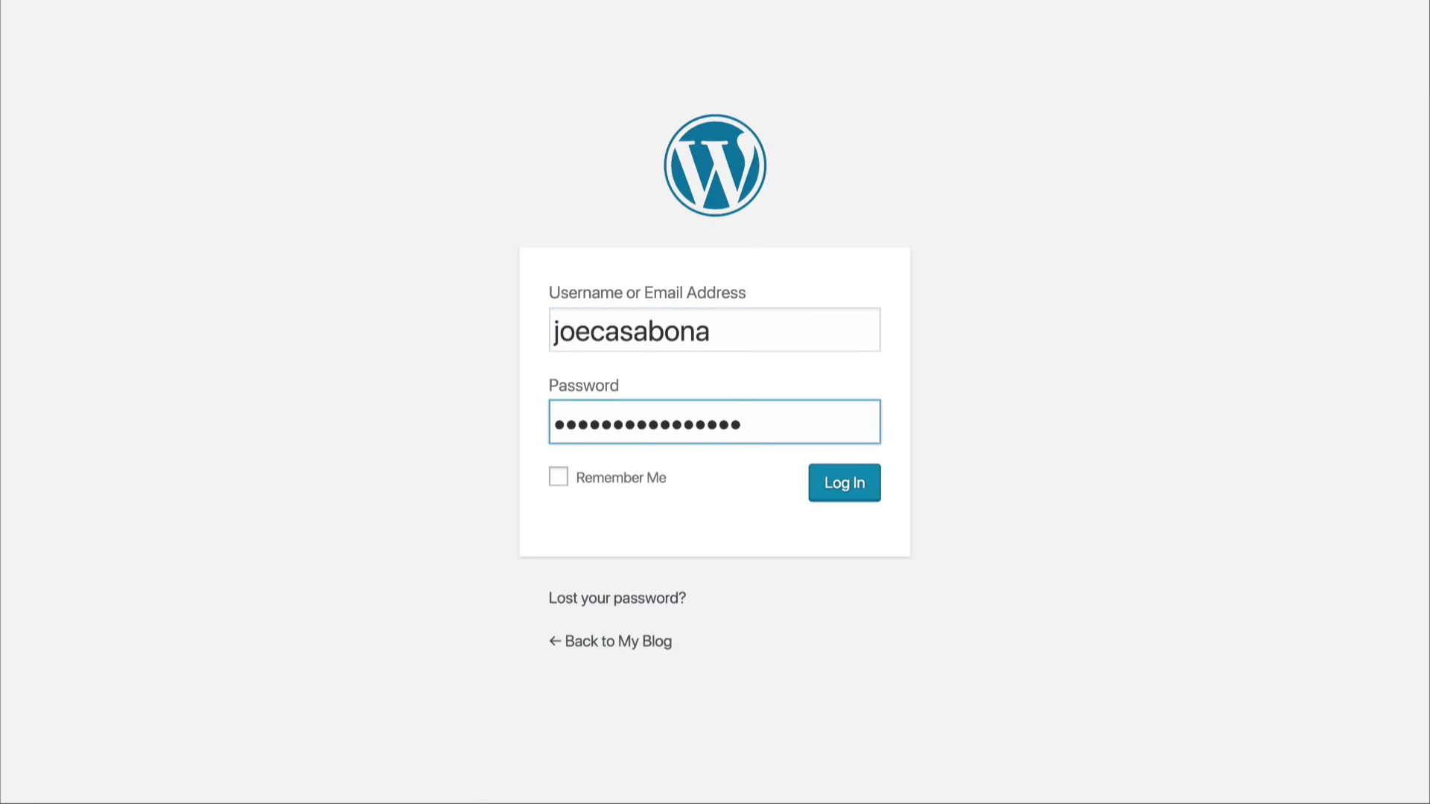
Step: Log in to the site's WordPress admin and explore the options offered under Pages, Appearance, Plugins and Posts
key("Return")
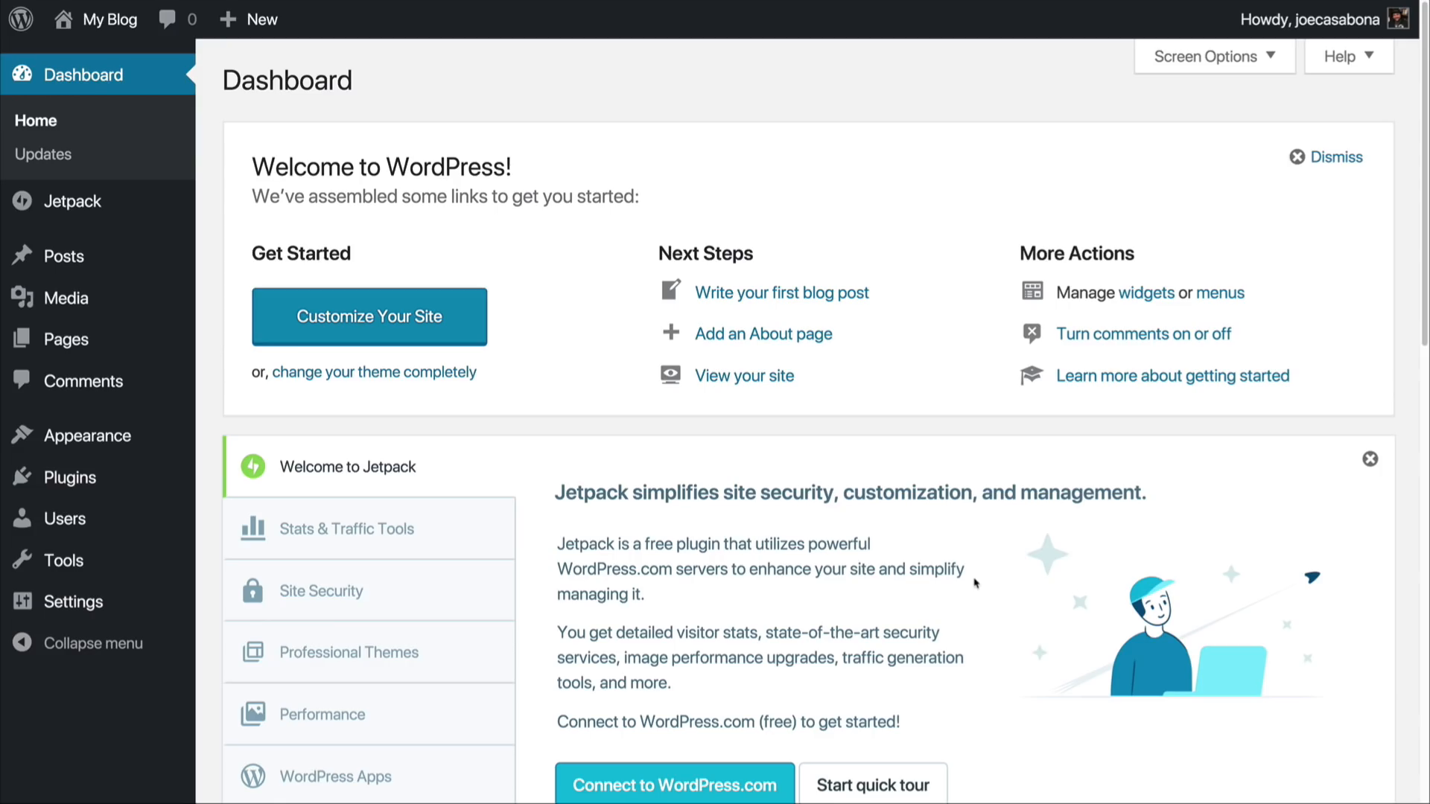
mouse_move(138, 271)
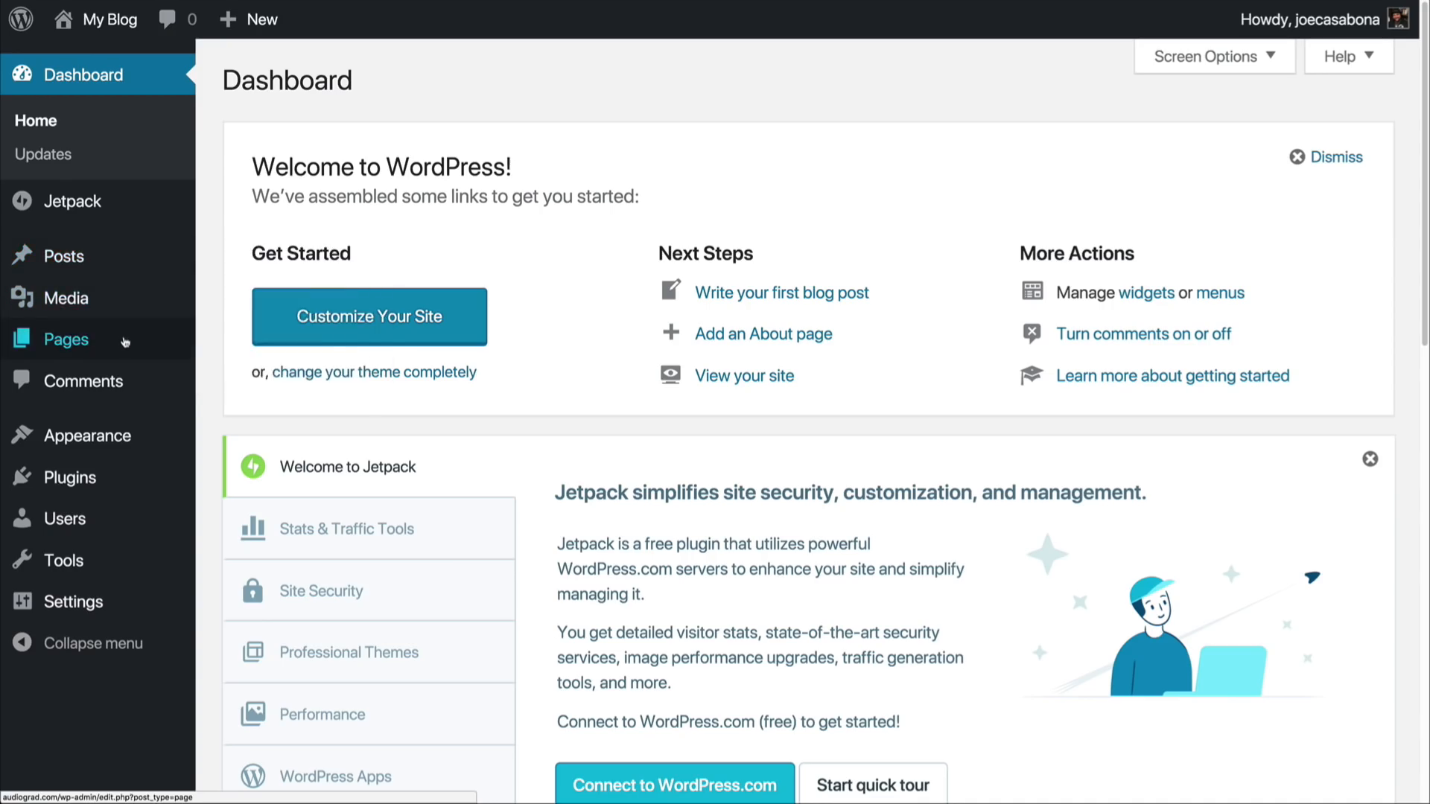
mouse_move(125, 343)
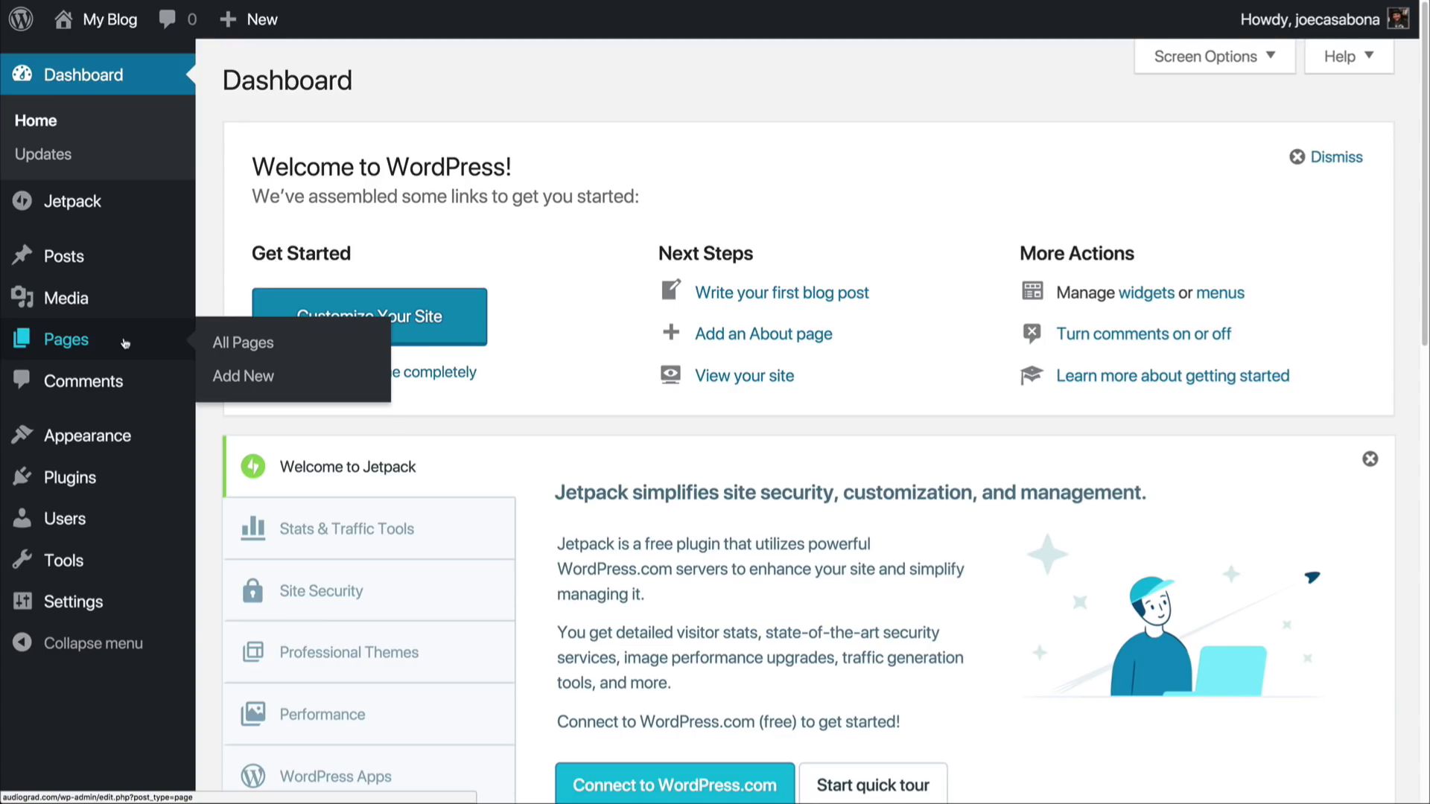
mouse_move(125, 432)
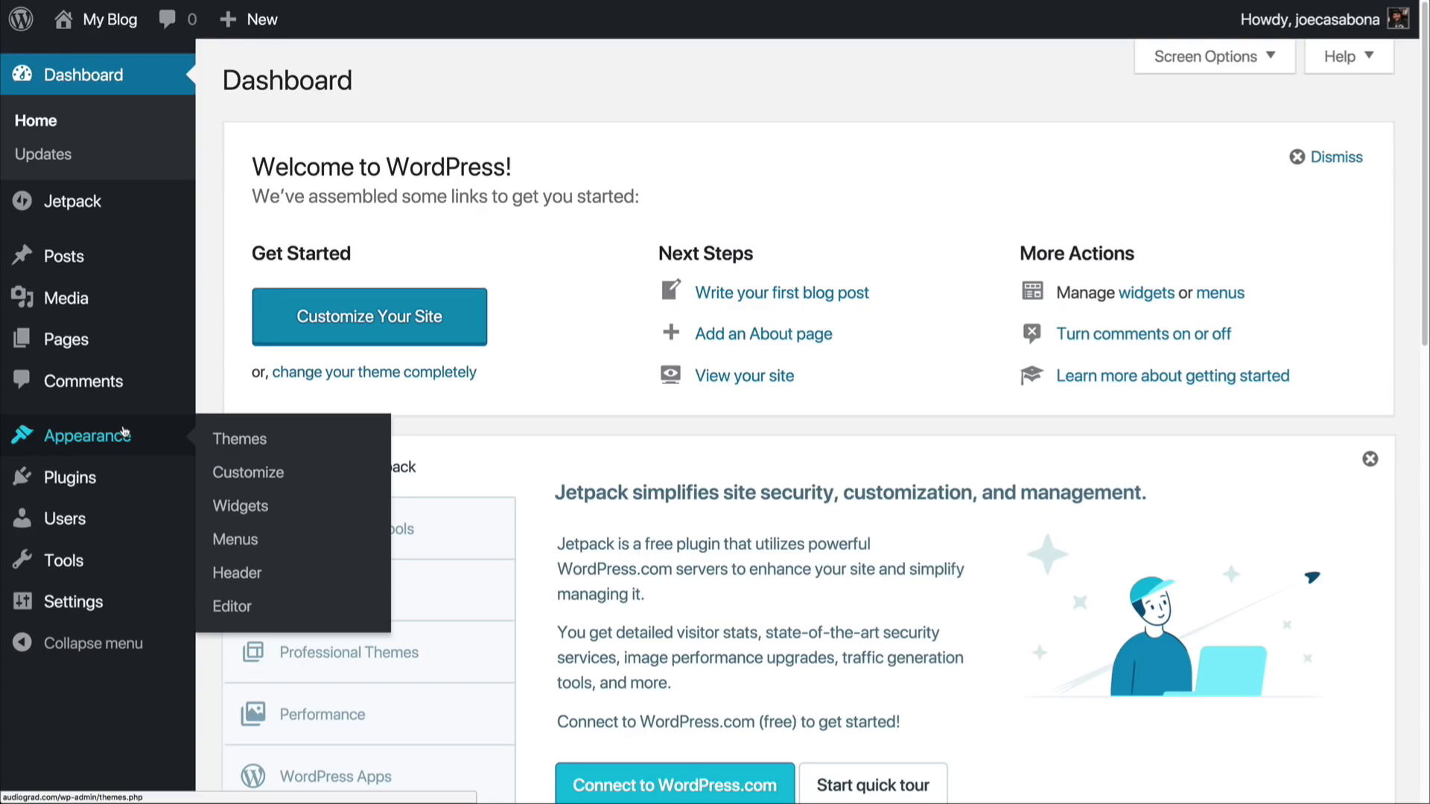
mouse_move(148, 492)
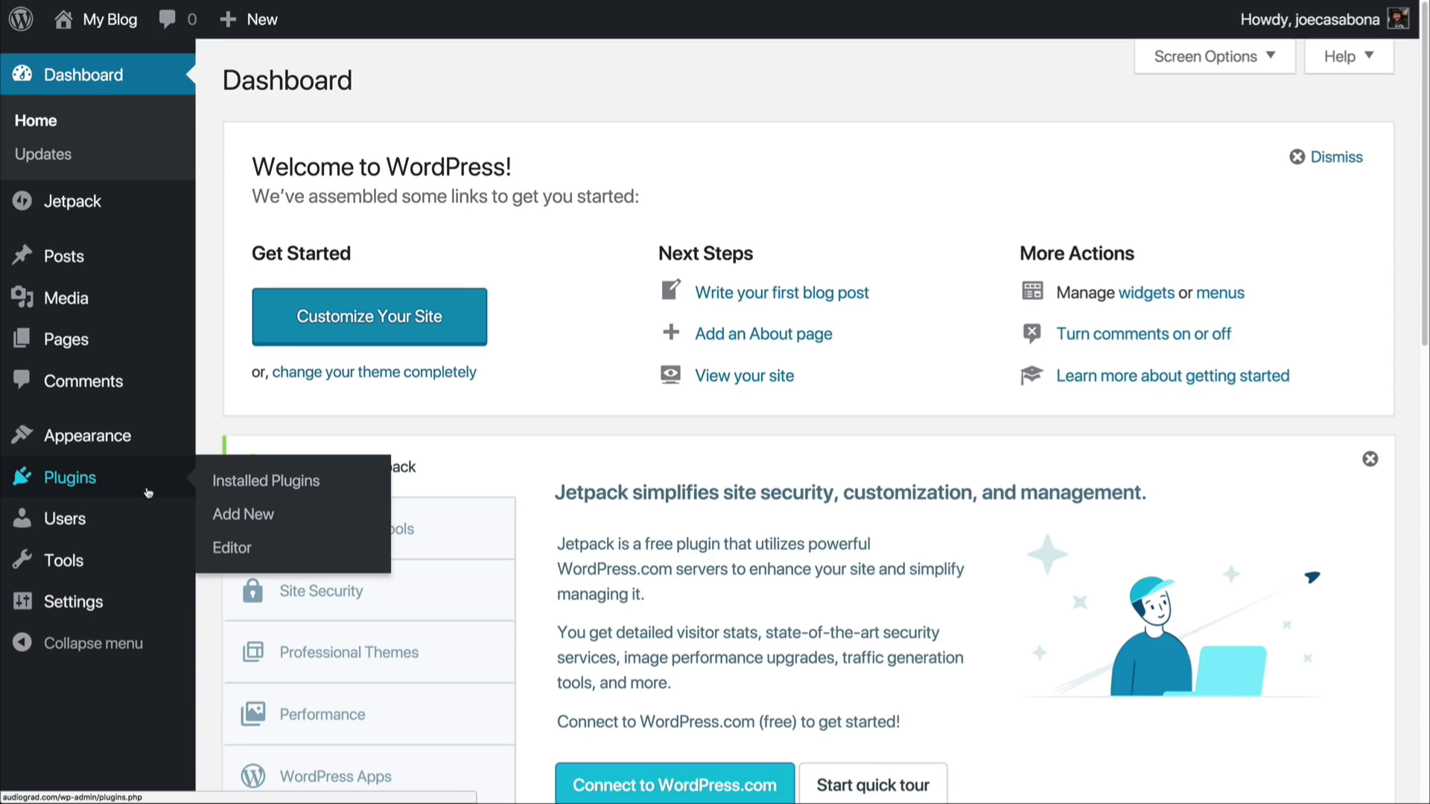
mouse_move(129, 601)
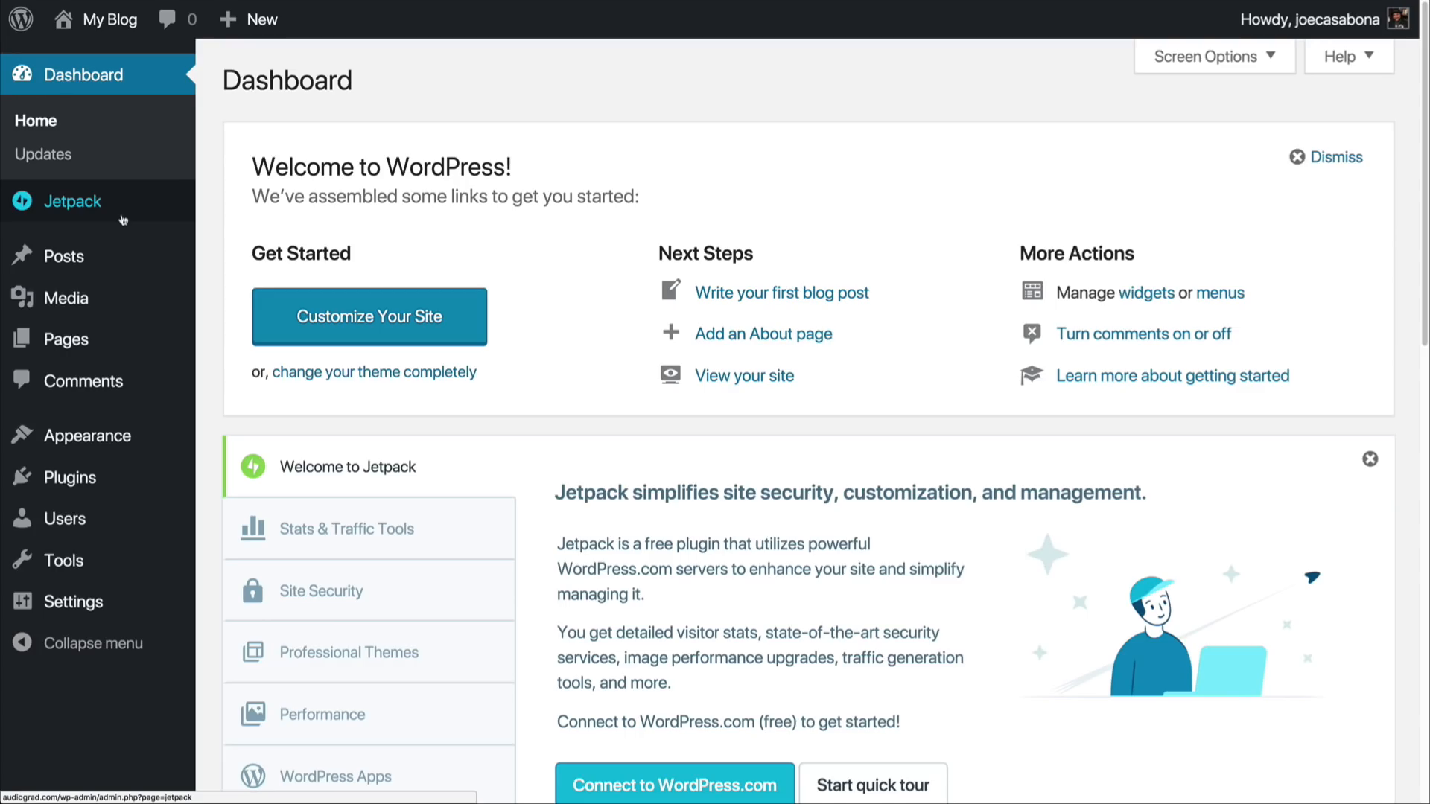
mouse_move(148, 245)
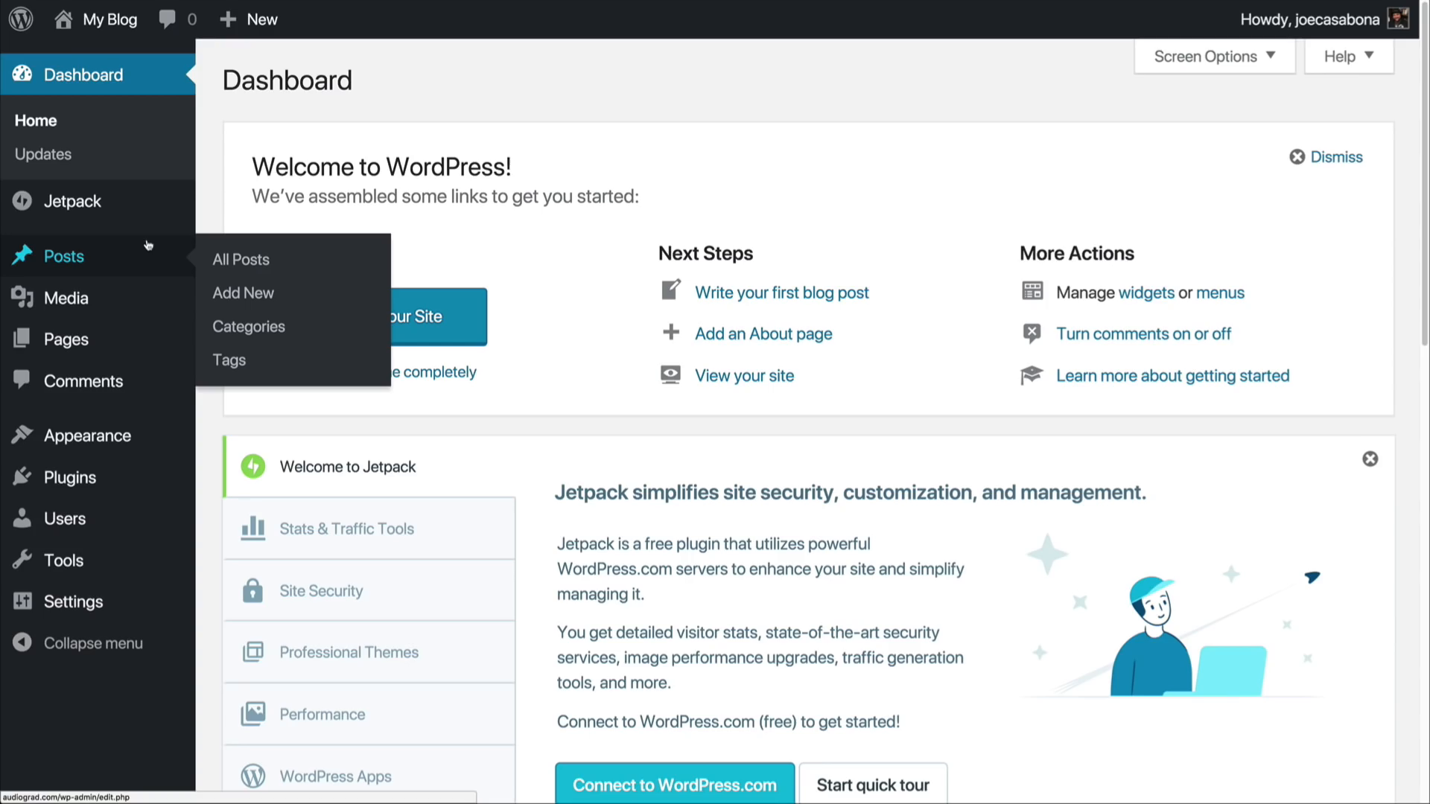
left_click(78, 261)
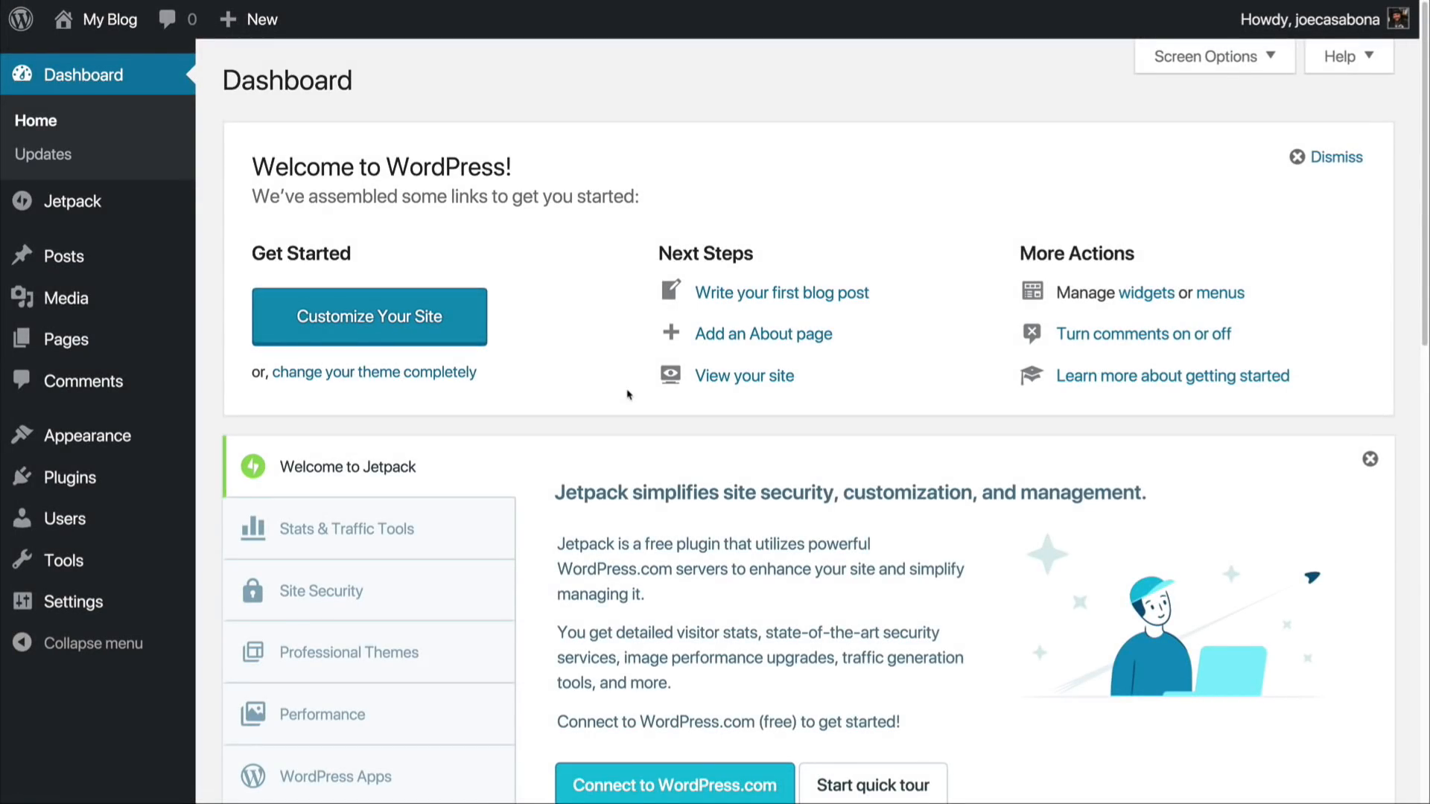
Step: Read the Jetpack introductions to Stats & Traffic Tools, Site Security and Professional Themes, and return to its welcome text
scroll(635, 439, "down", 3)
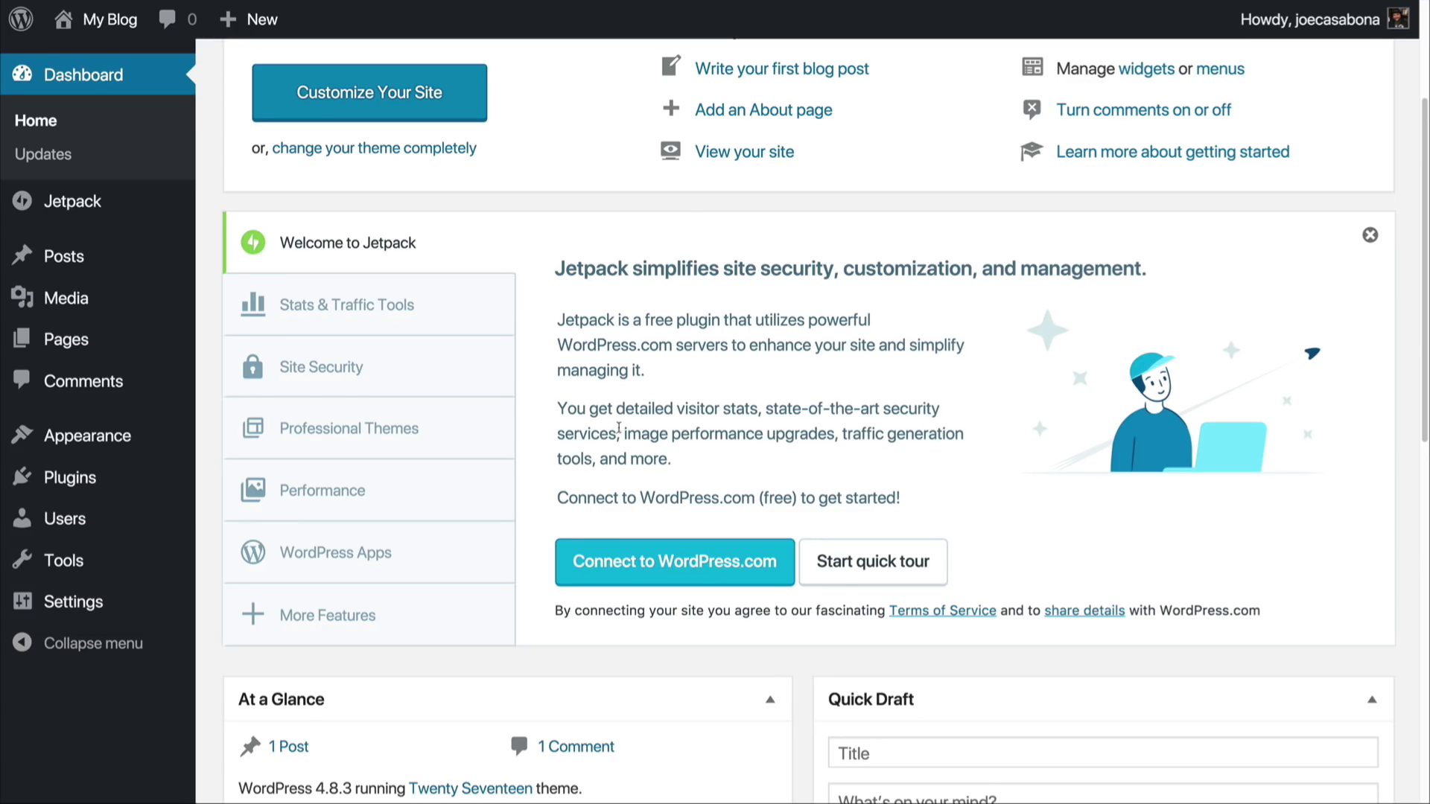
left_click(411, 322)
left_click(400, 372)
left_click(394, 437)
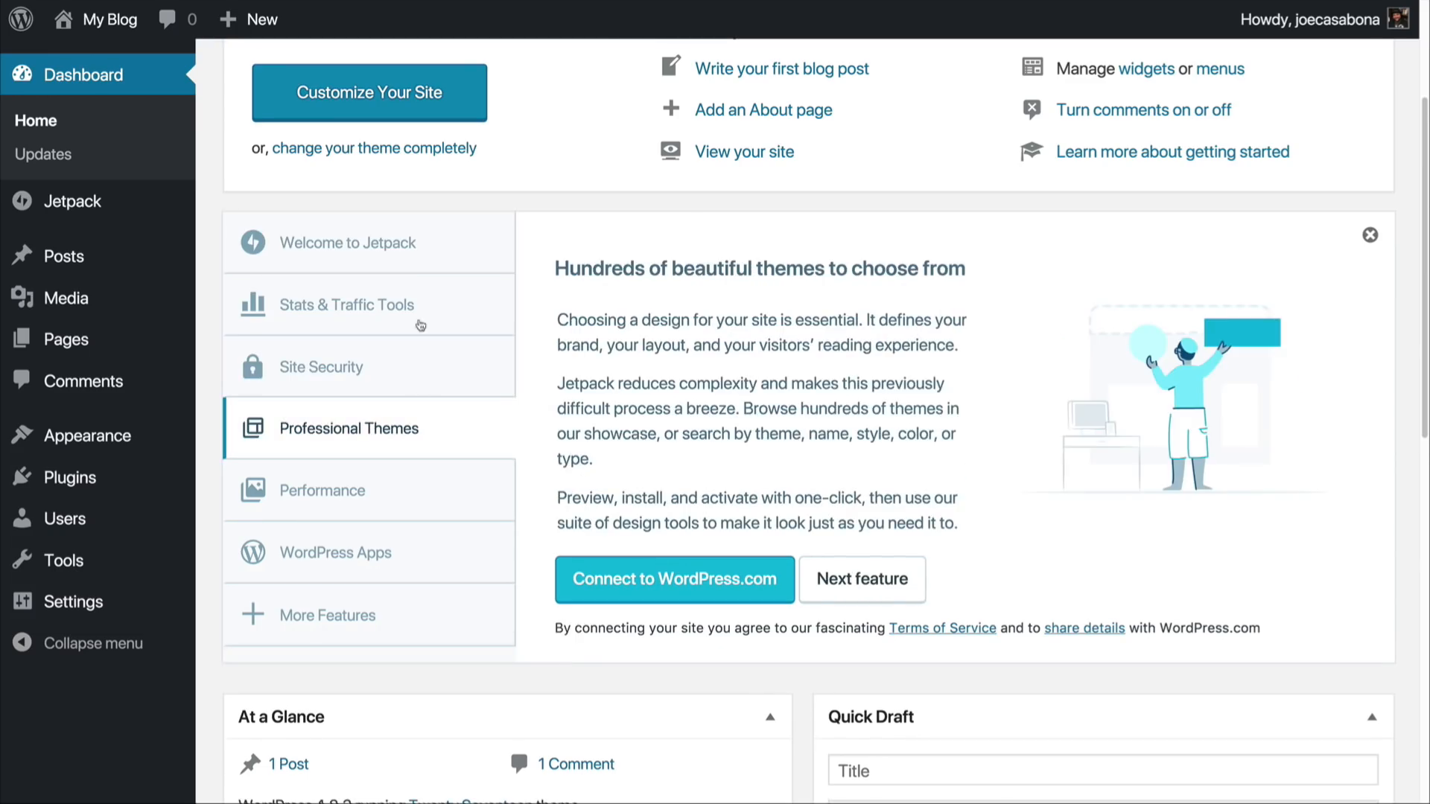
left_click(416, 253)
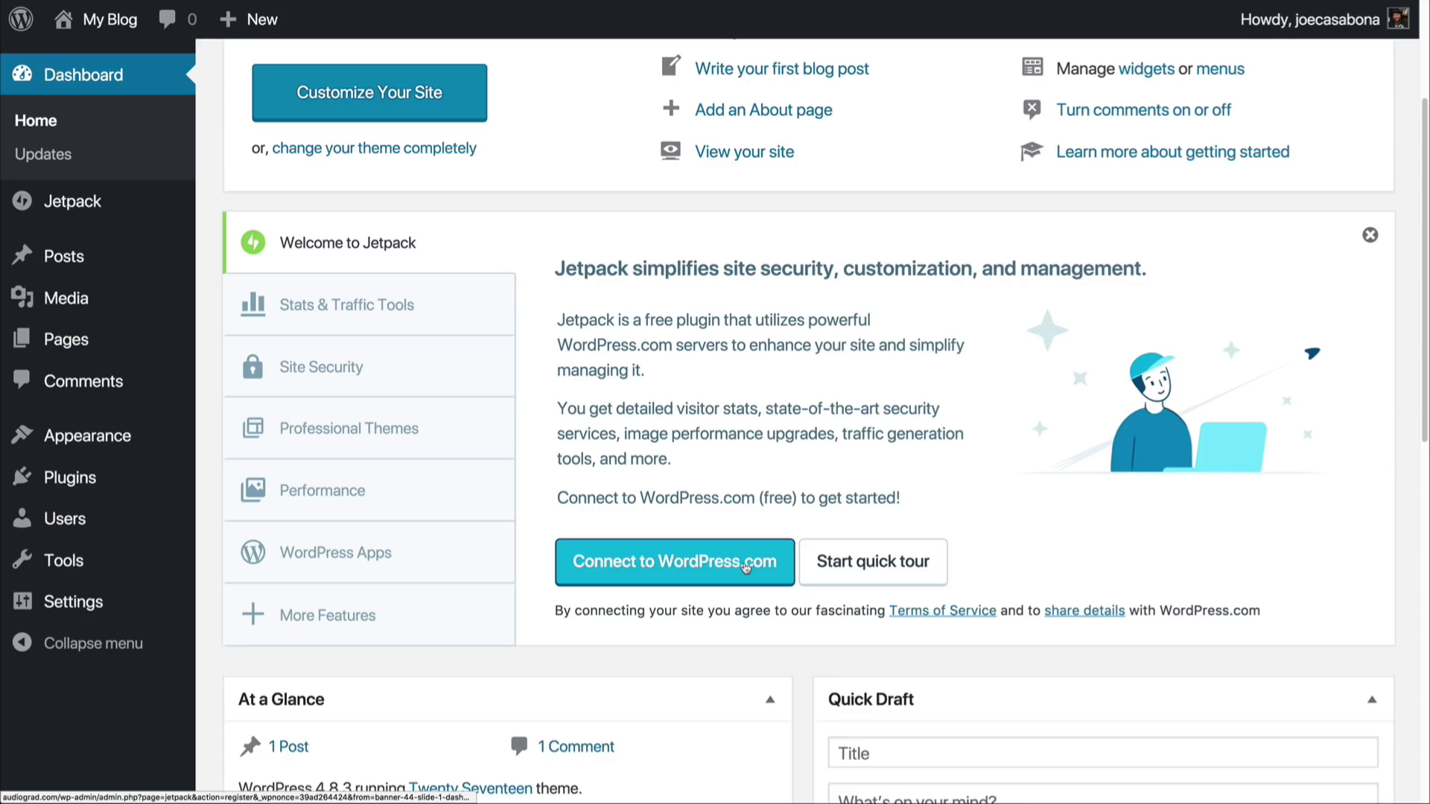
Step: Connect Jetpack to an existing WordPress.com account, approve the connection and start with the free plan
left_click(668, 573)
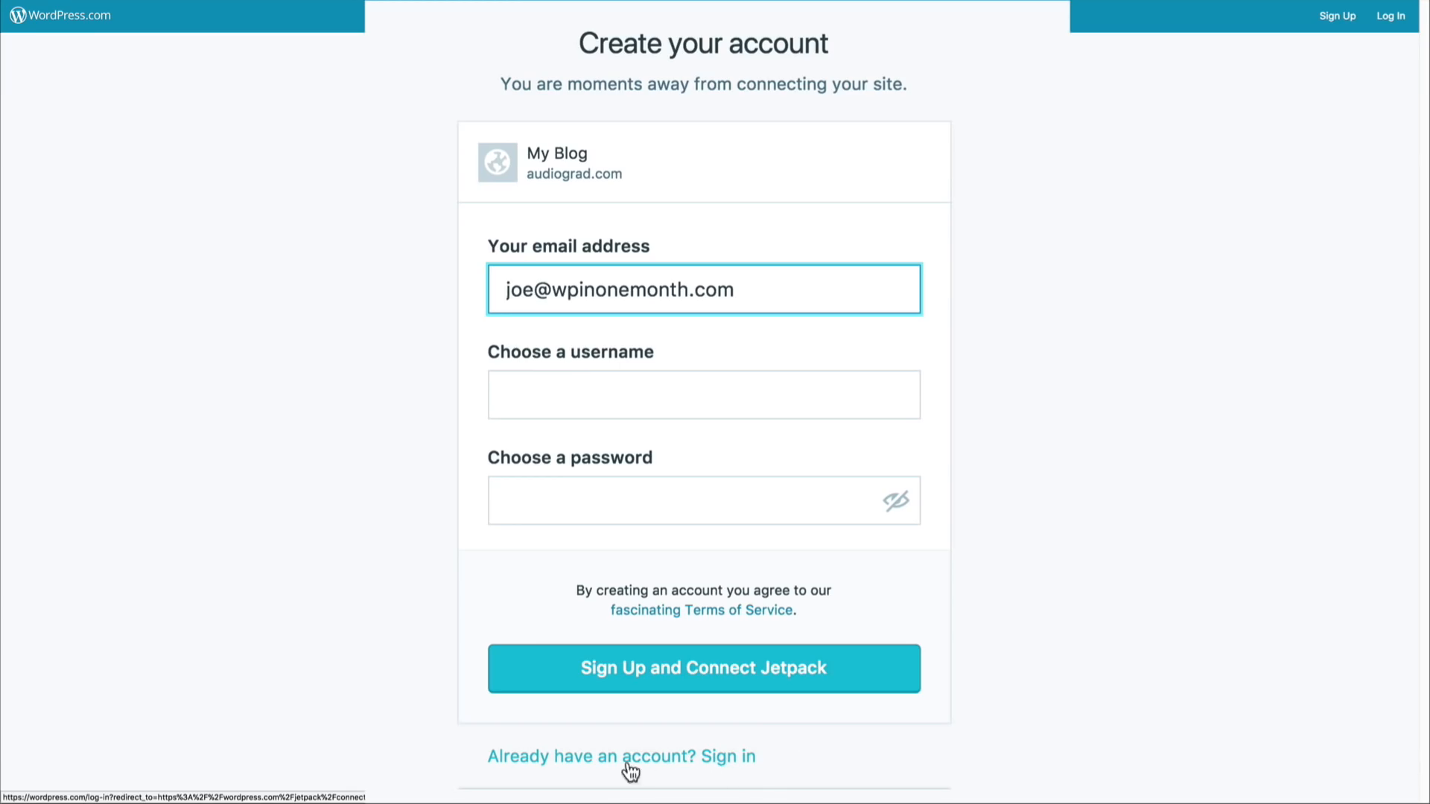
left_click(732, 765)
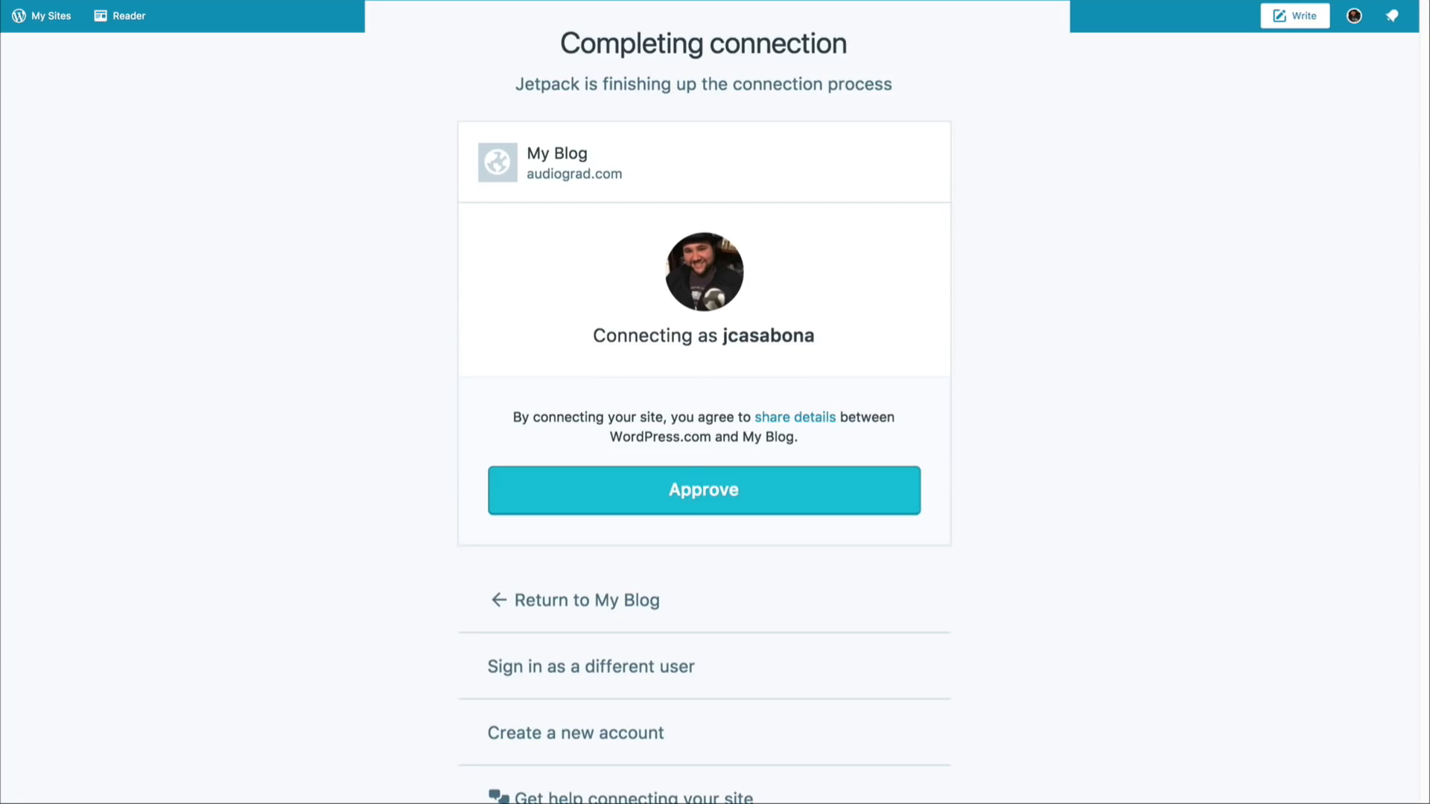
left_click(702, 499)
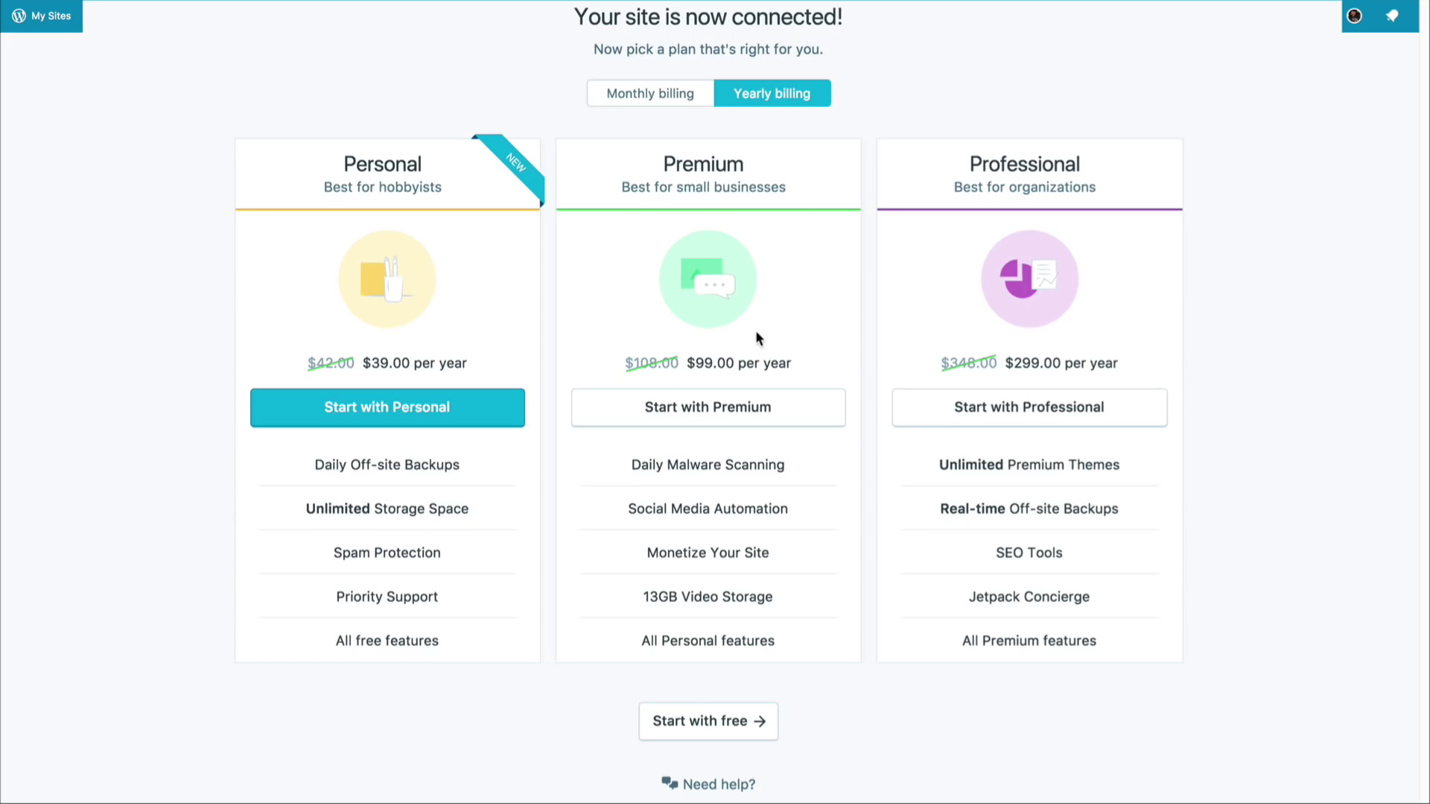
left_click(719, 737)
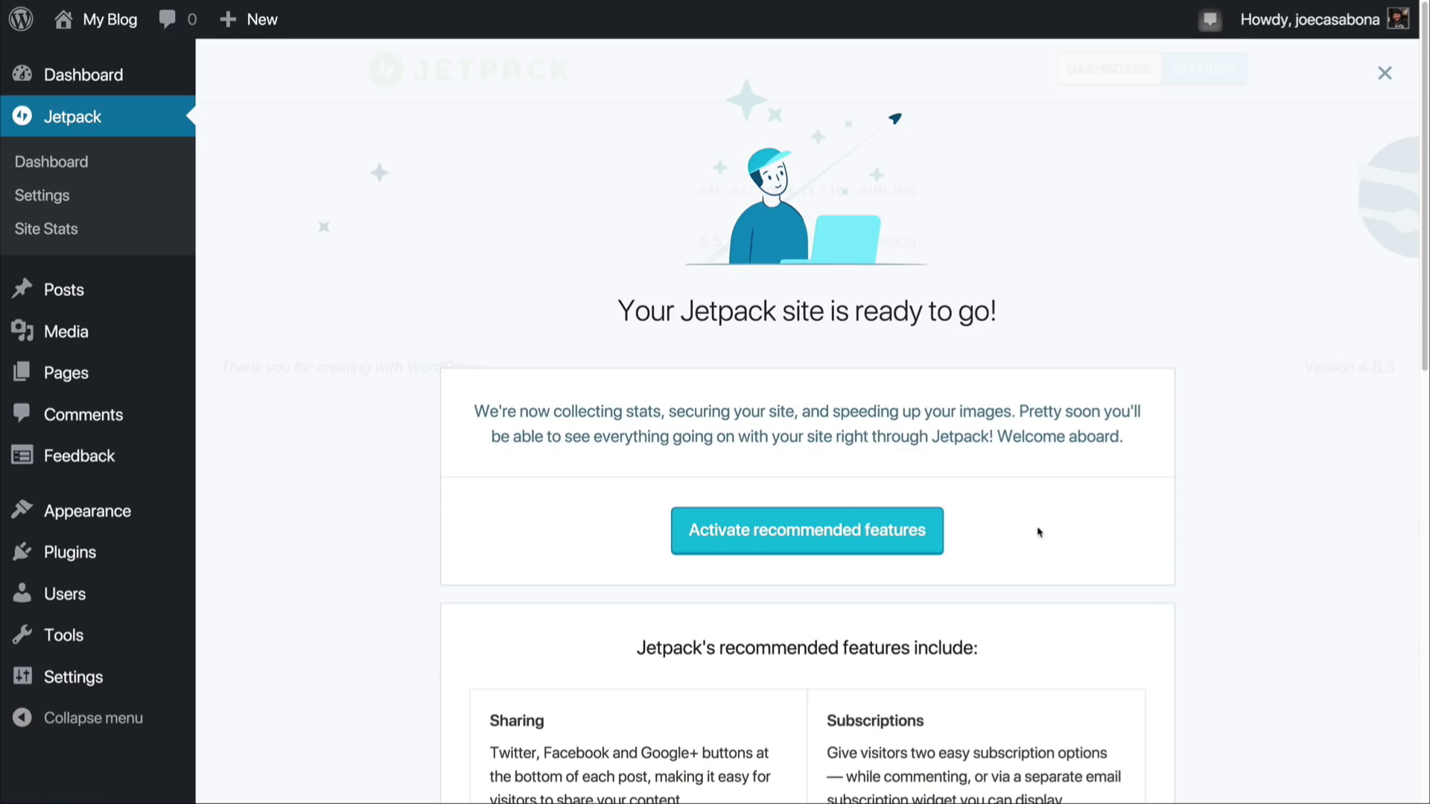
scroll(1043, 536, "down", 3)
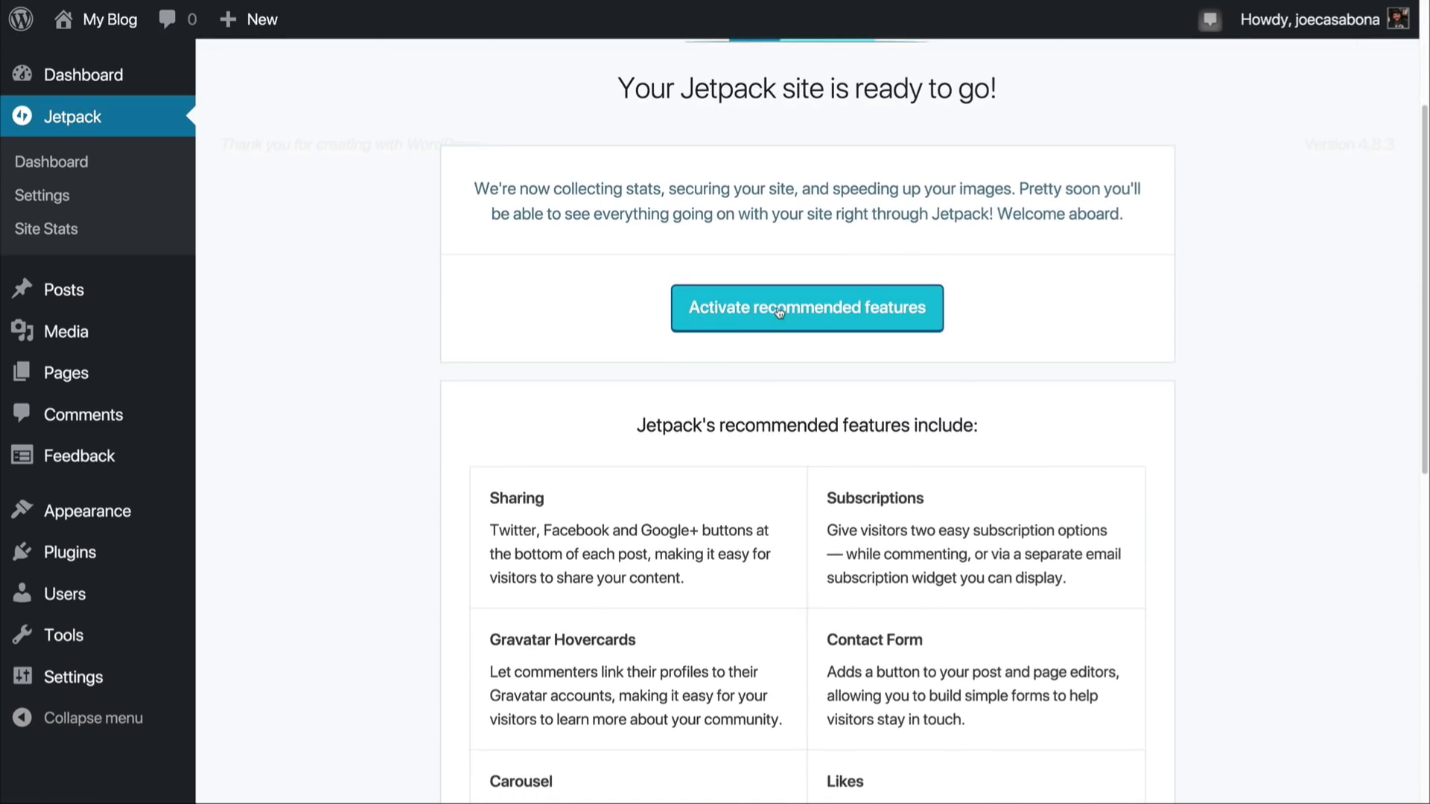
Step: Read through Jetpack's list of recommended features, from Sharing and Subscriptions to Single Sign On and SEO Tools
scroll(962, 408, "down", 2)
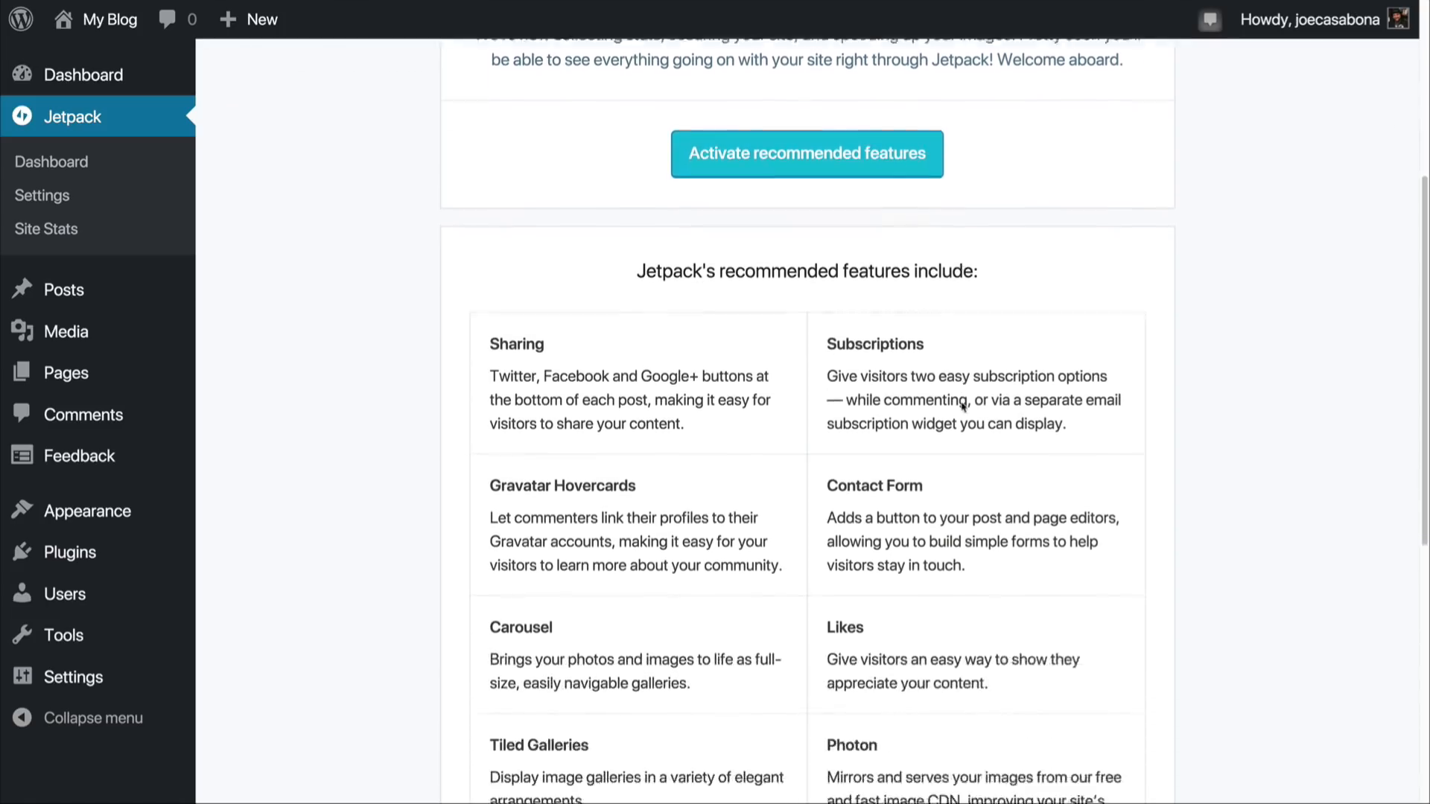
scroll(963, 406, "down", 3)
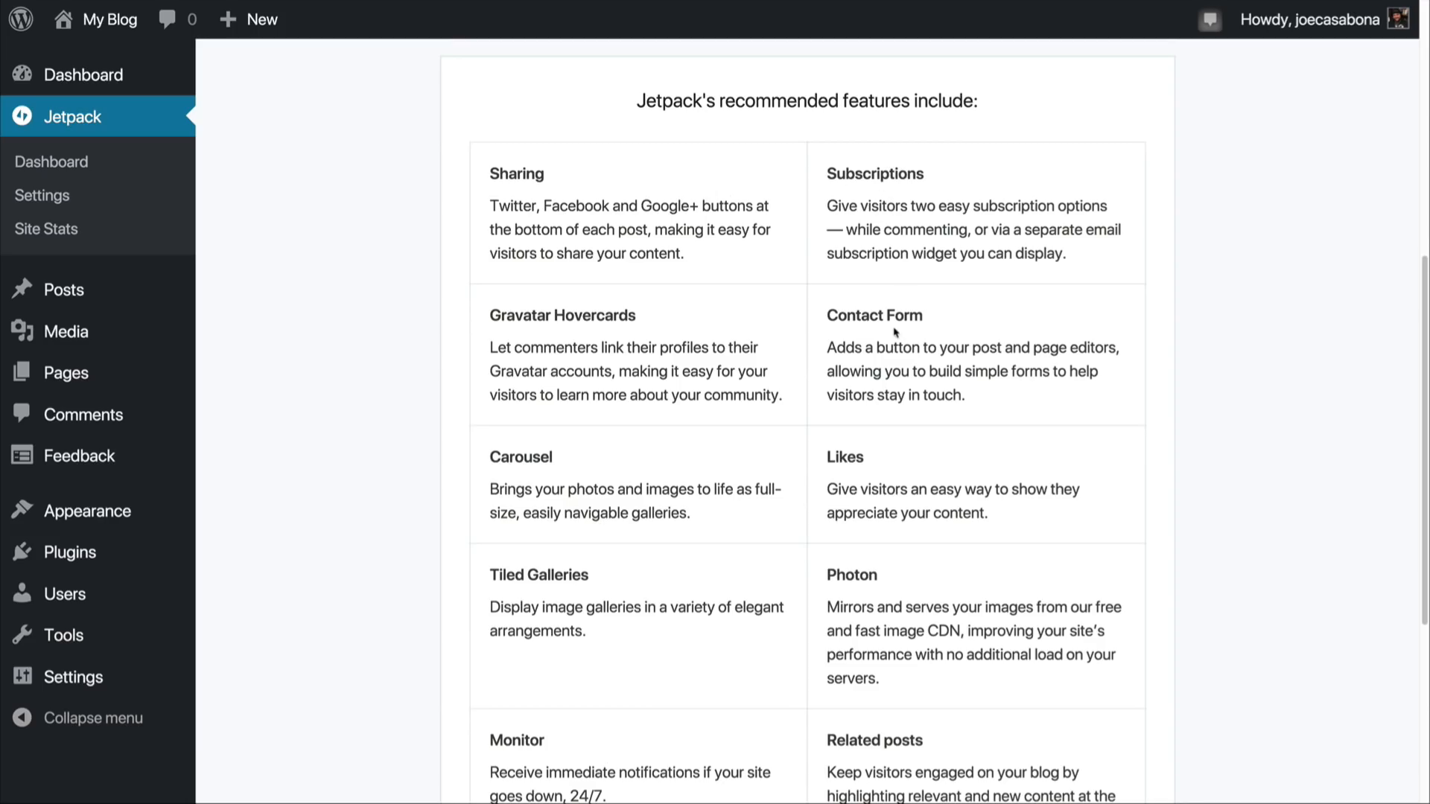
scroll(893, 571, "down", 5)
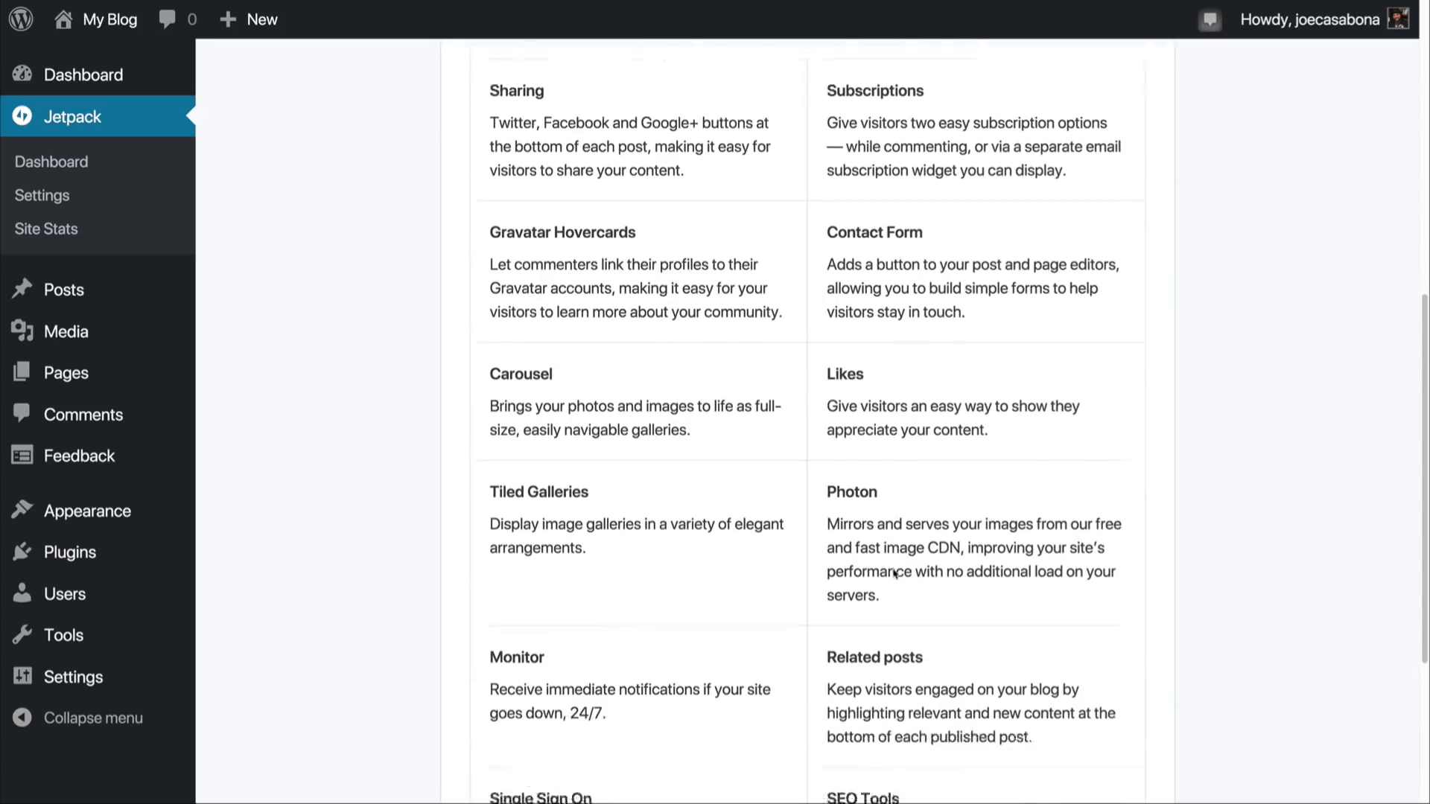
scroll(894, 572, "down", 1)
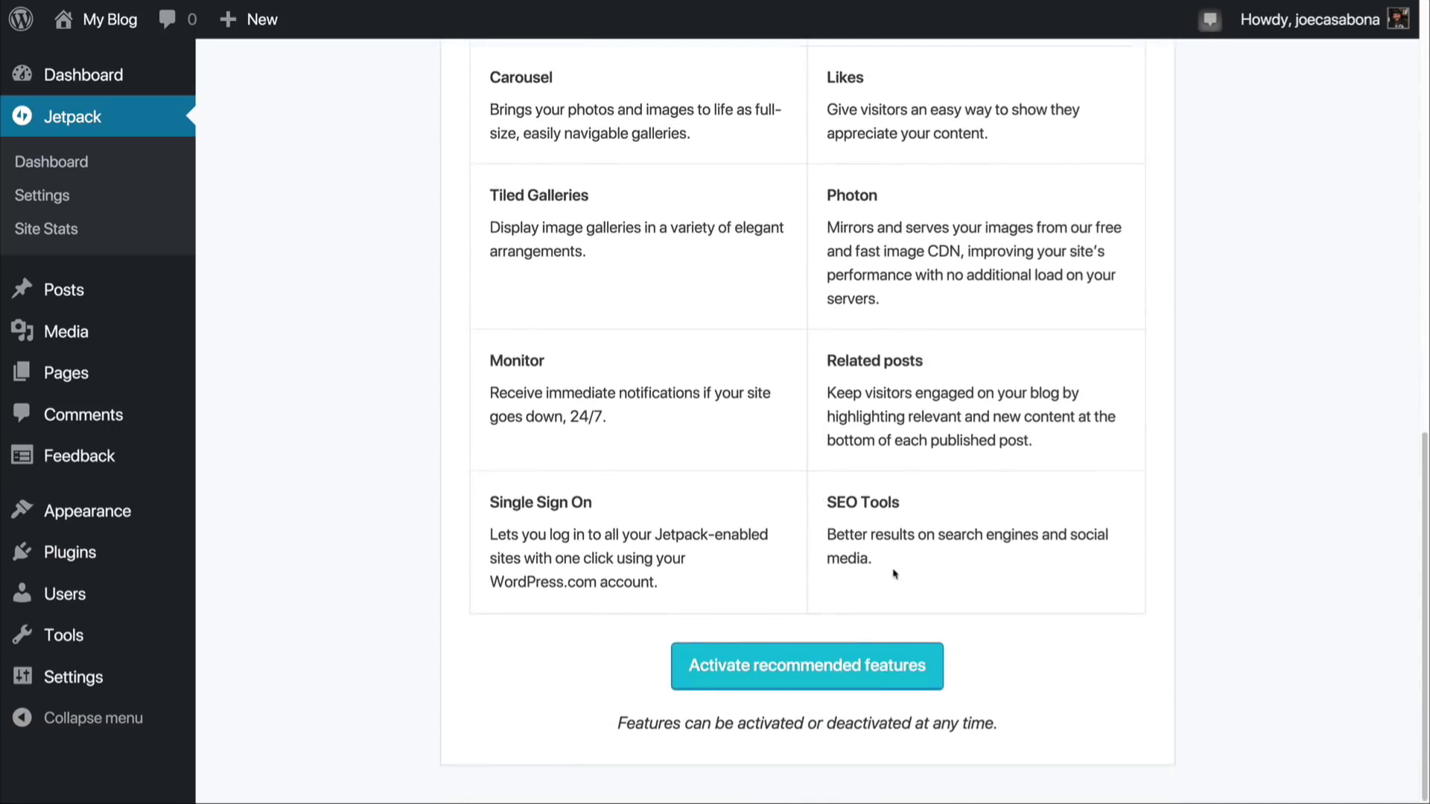
scroll(893, 573, "up", 10)
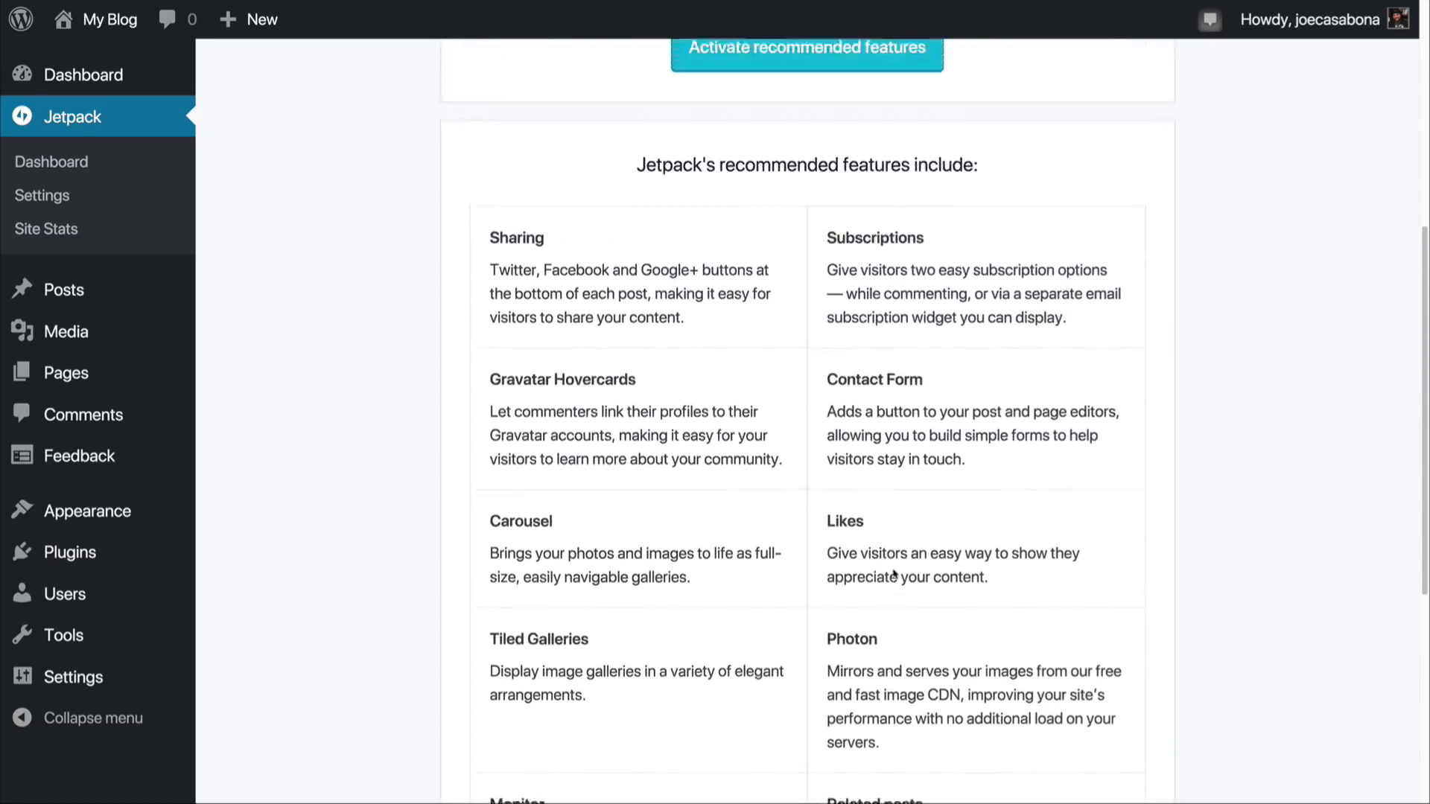
scroll(893, 572, "up", 3)
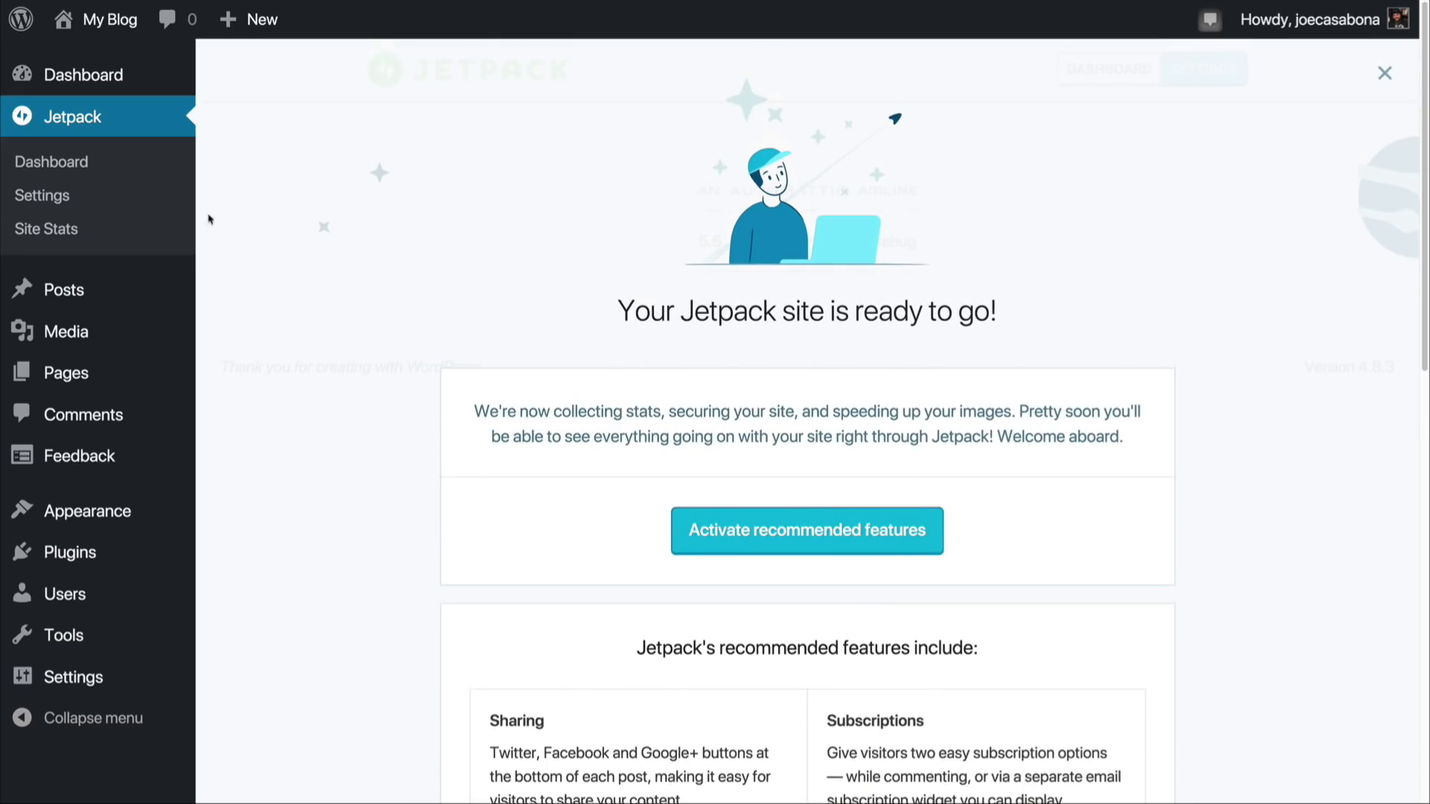
Step: Open the Jetpack settings and review the Writing options for the toolbar, composing and media
left_click(53, 200)
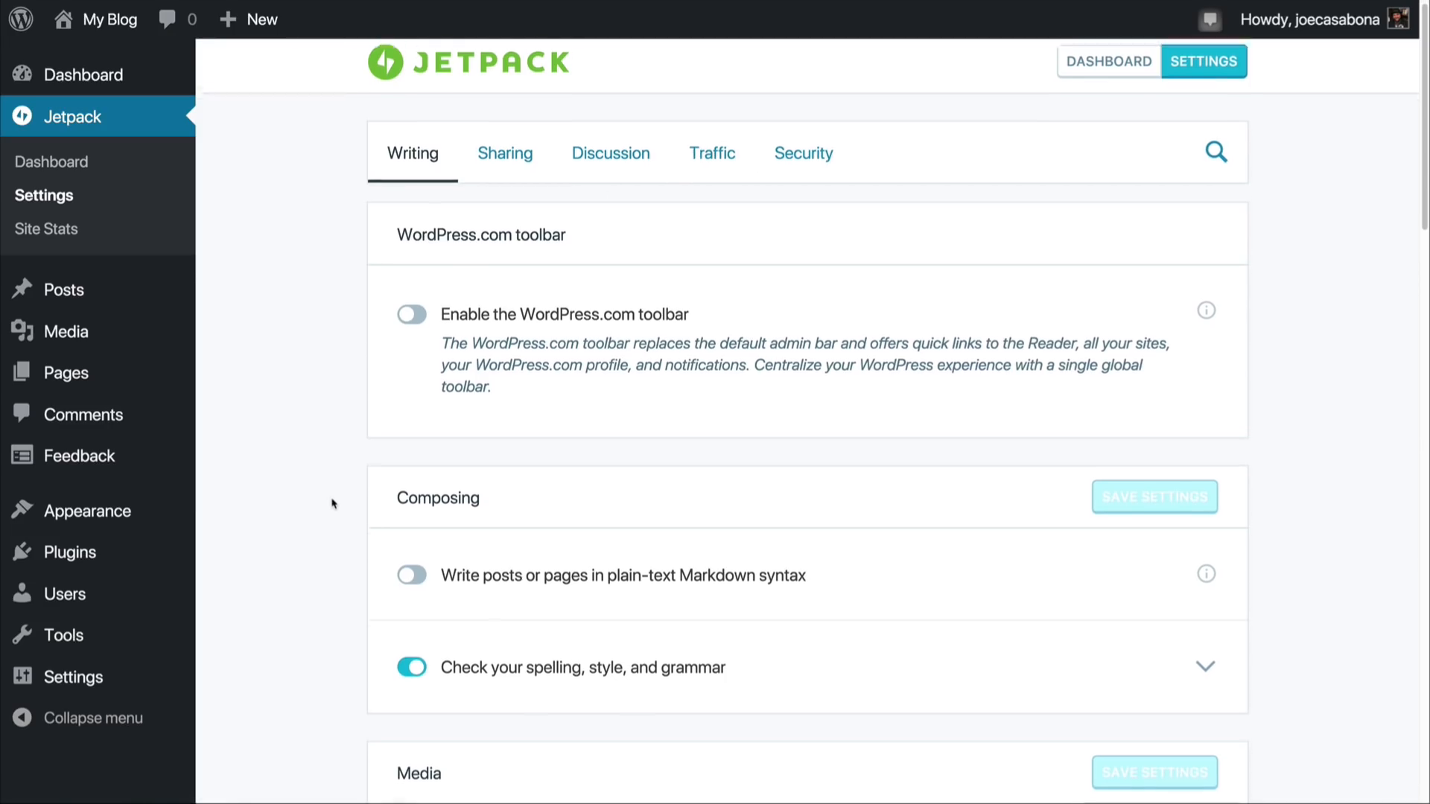
scroll(332, 503, "down", 5)
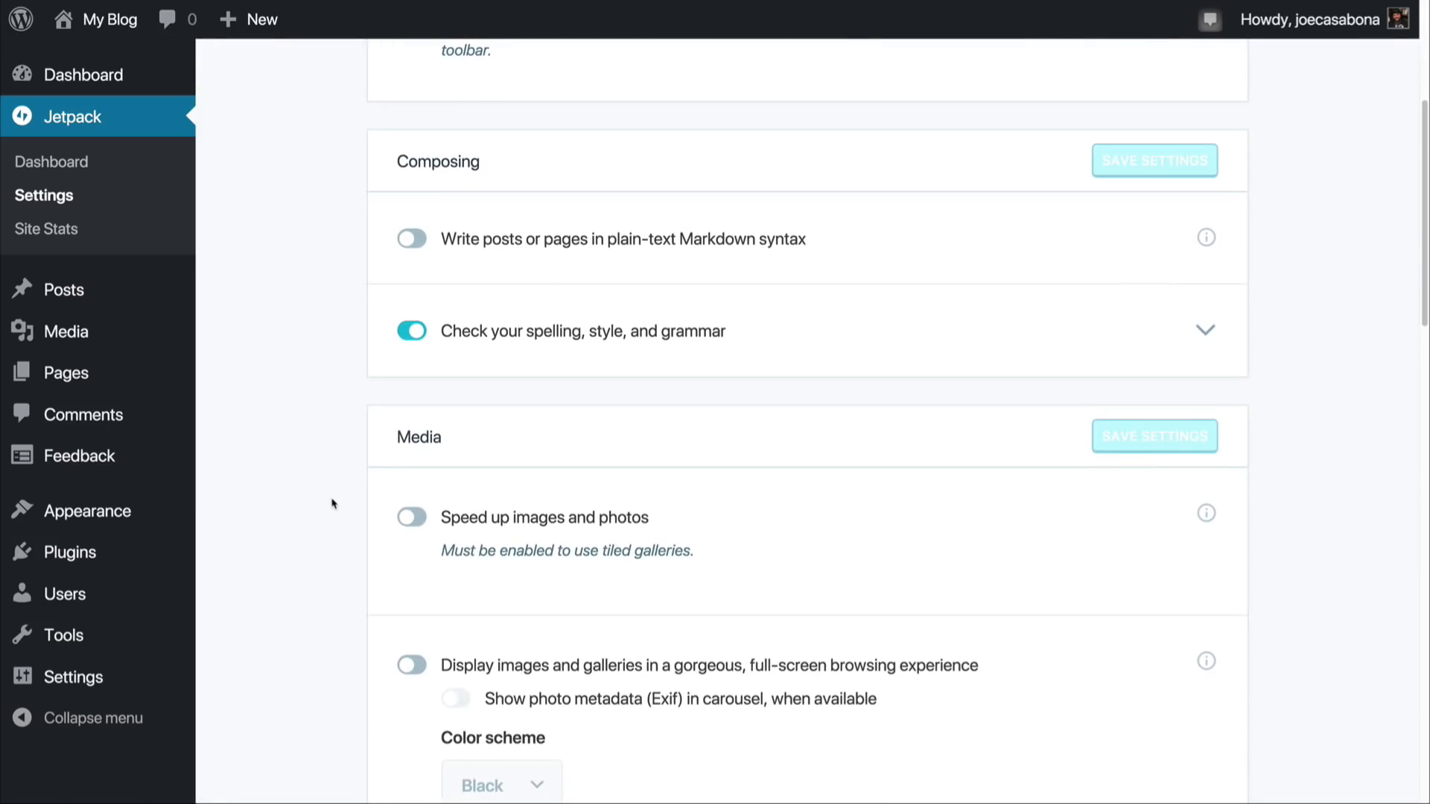
left_click(529, 333)
scroll(356, 619, "up", 3)
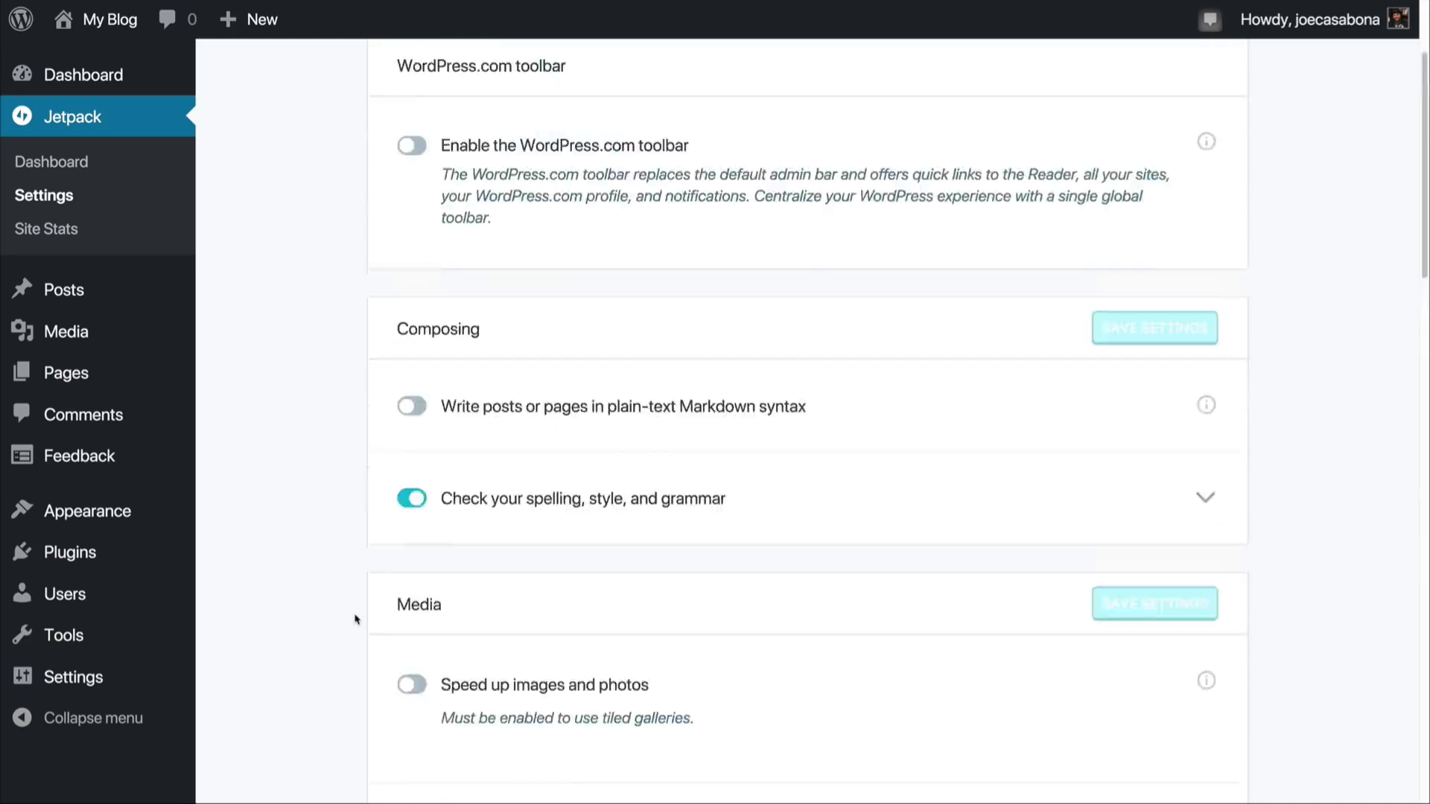
scroll(356, 620, "up", 3)
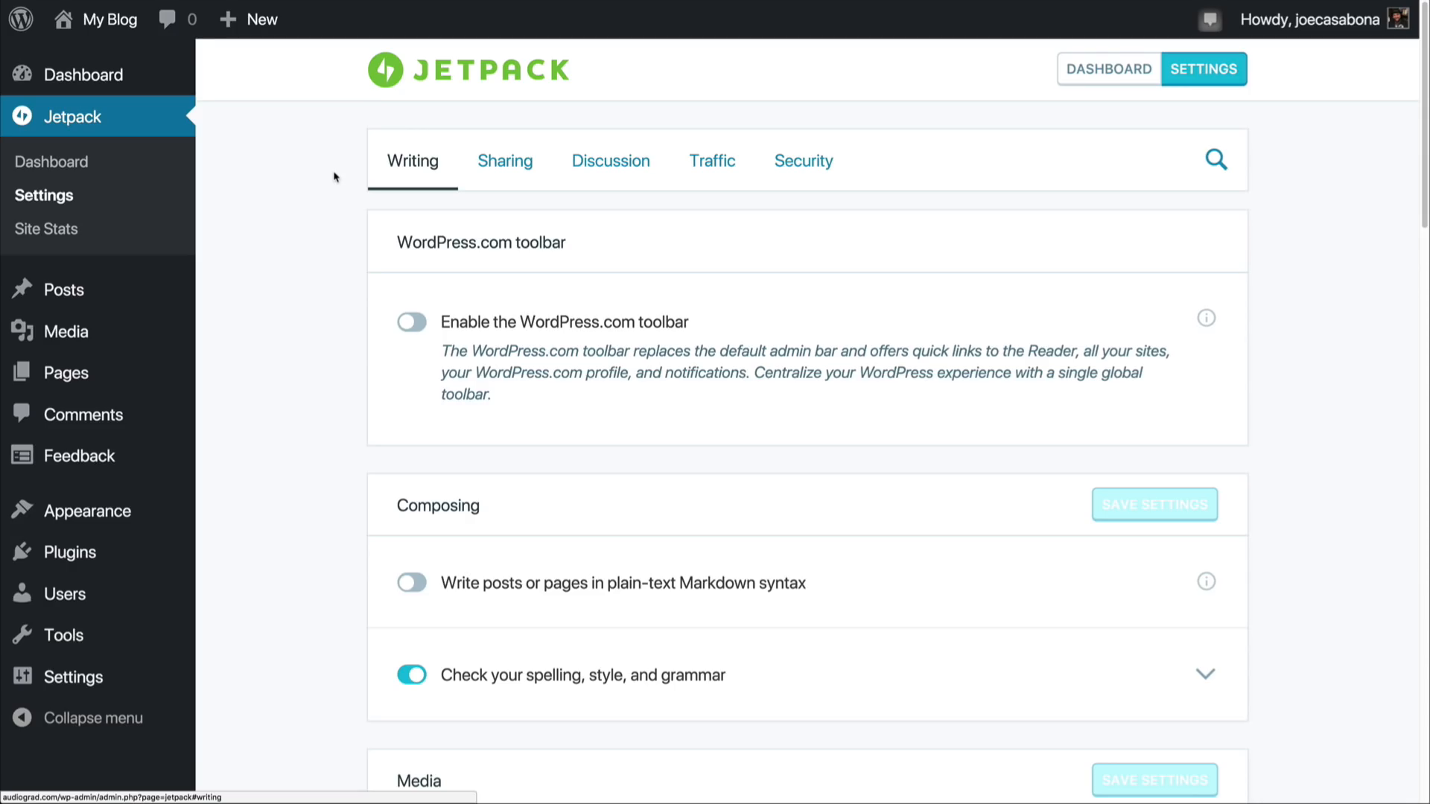
Step: Review Jetpack's Sharing settings for Publicize connections, sharing buttons and like buttons
left_click(496, 173)
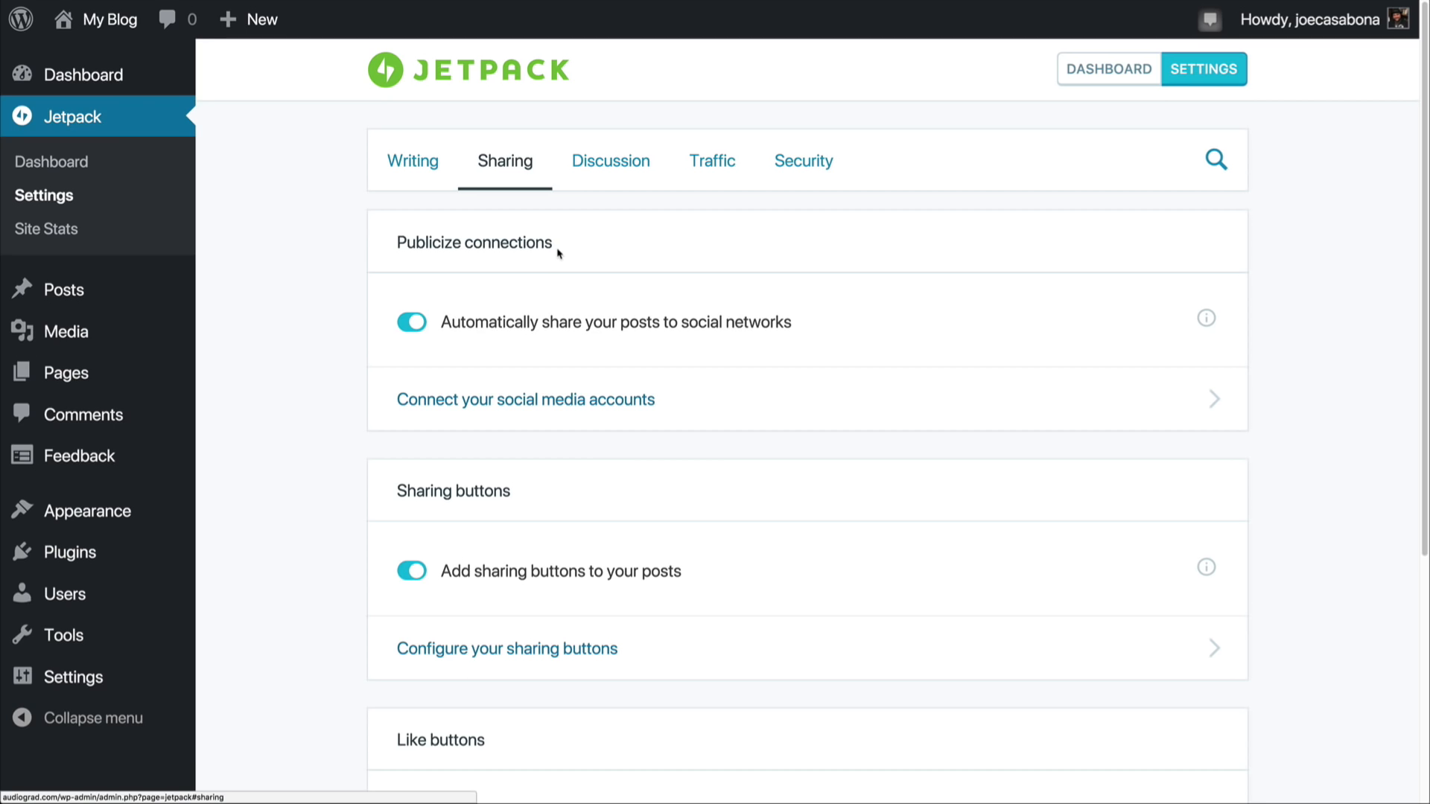
left_click(562, 325)
scroll(339, 452, "down", 3)
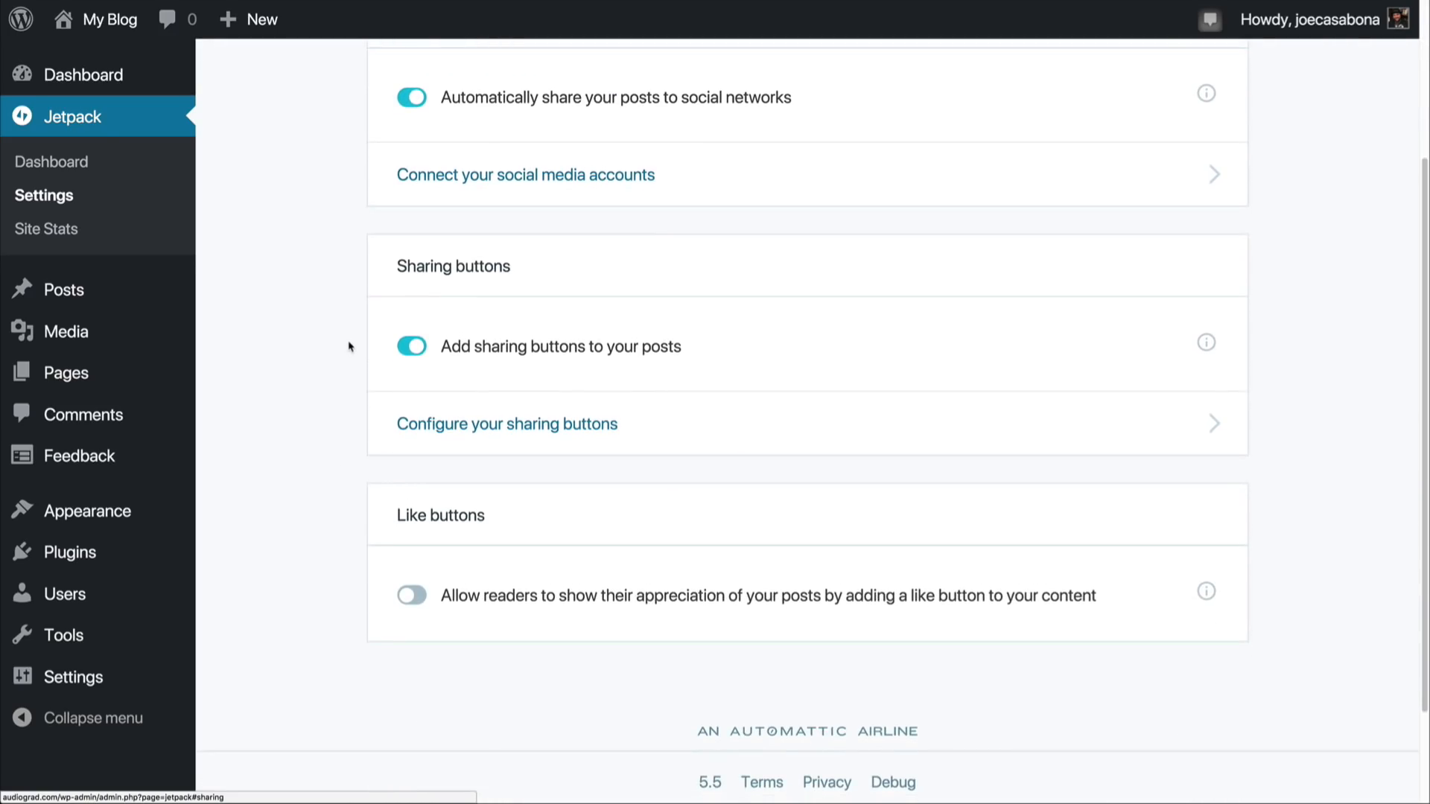
left_click(476, 346)
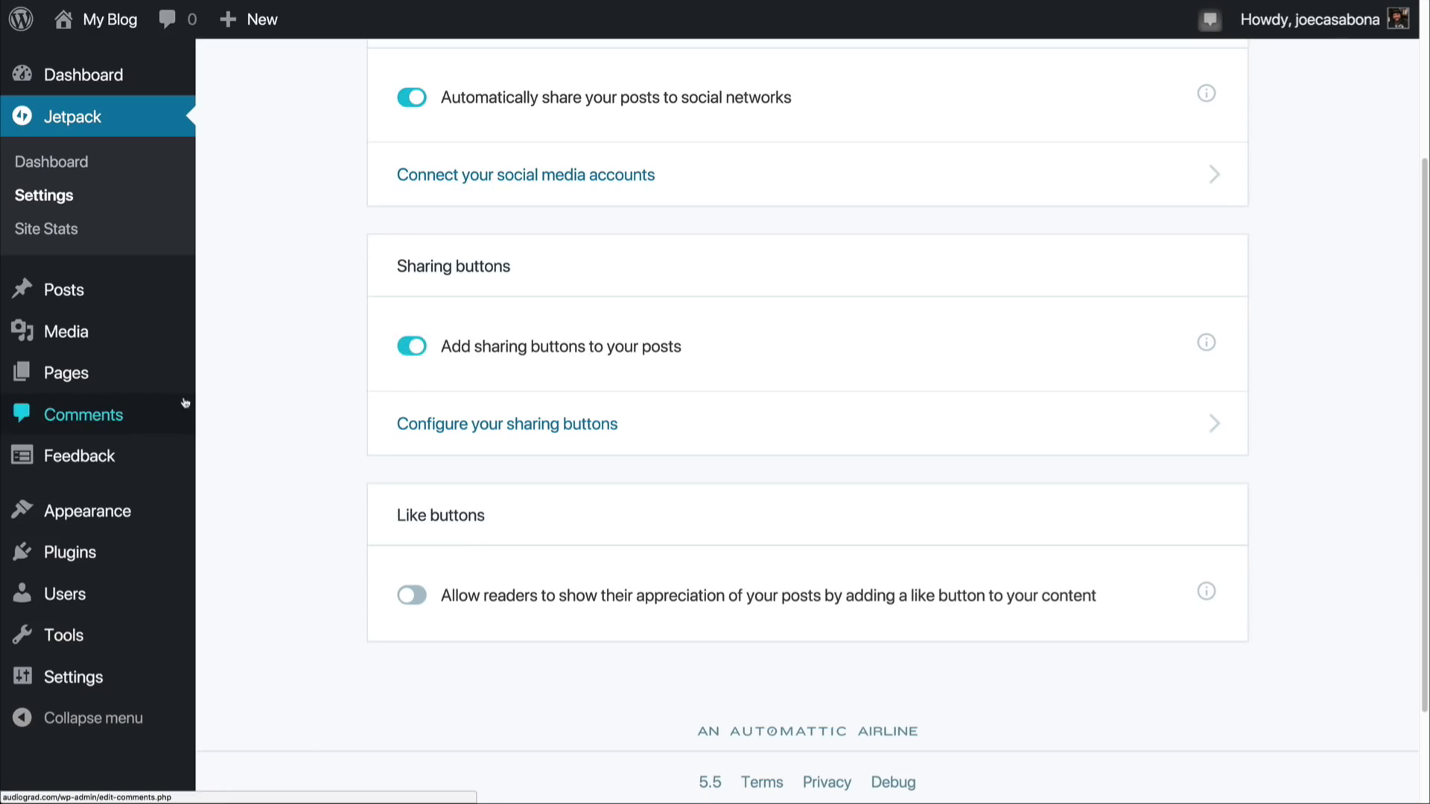
scroll(250, 399, "up", 3)
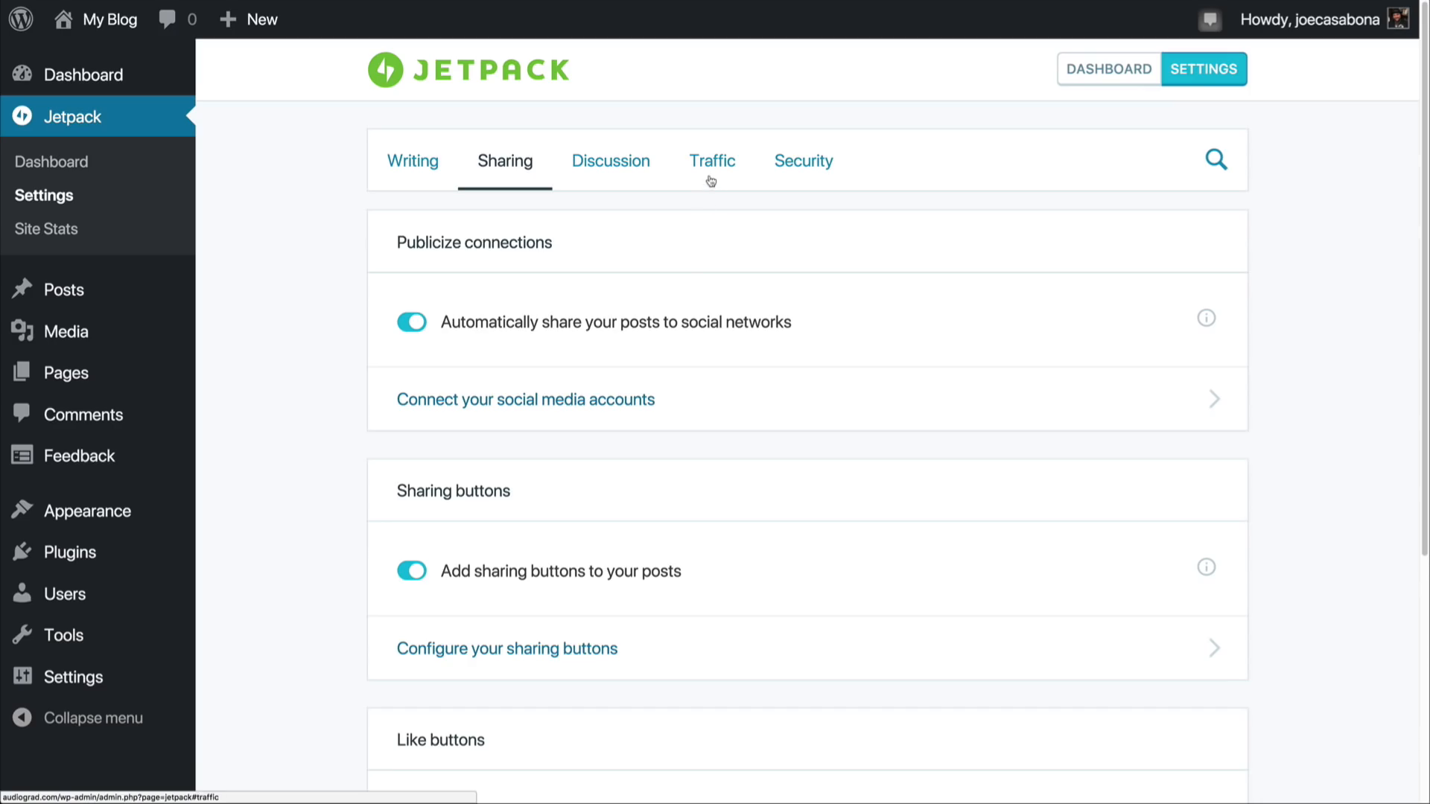
Step: In Jetpack's Traffic settings, enable related content after posts with the "Related" header and the large, visually striking layout
left_click(711, 164)
scroll(363, 426, "down", 3)
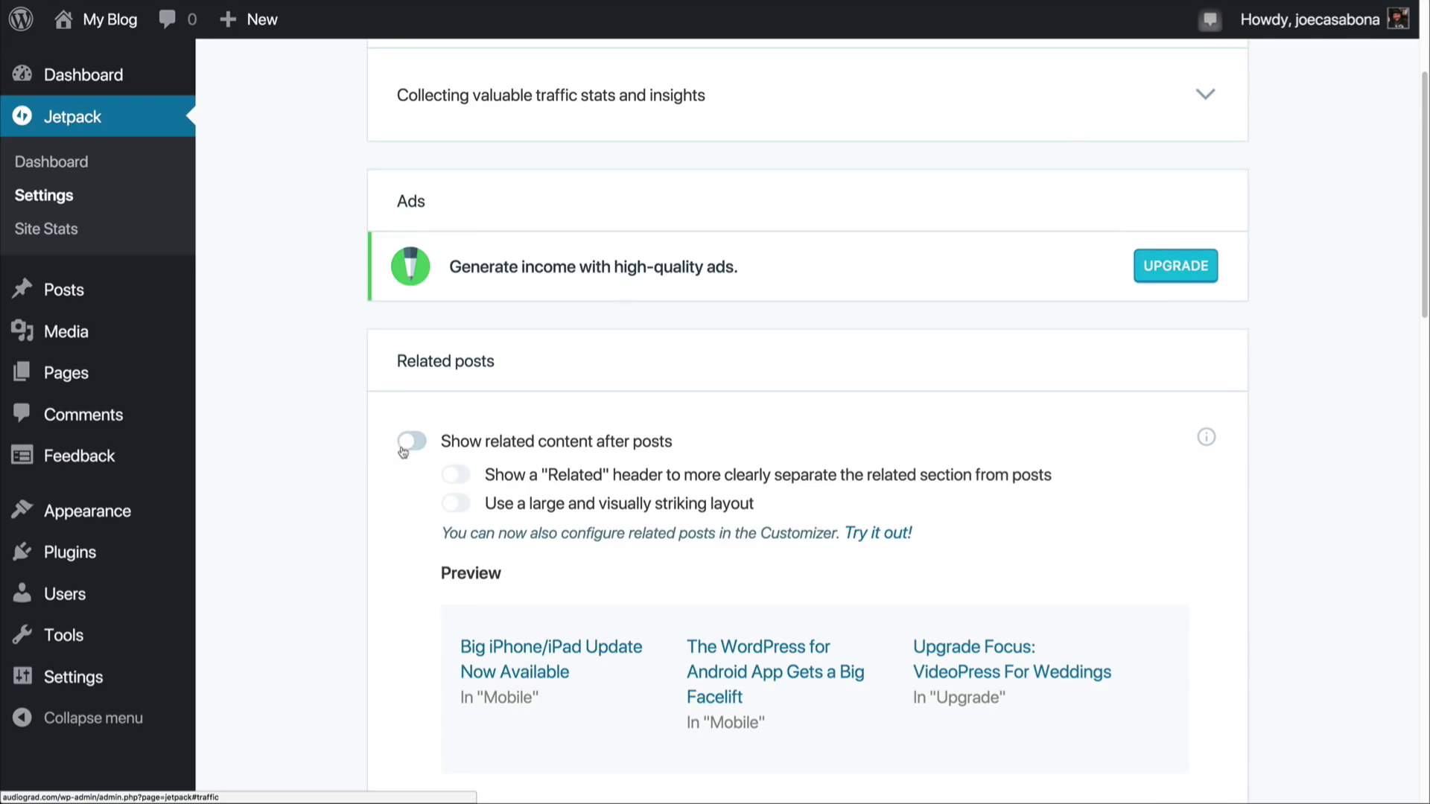
left_click(408, 441)
scroll(325, 609, "down", 1)
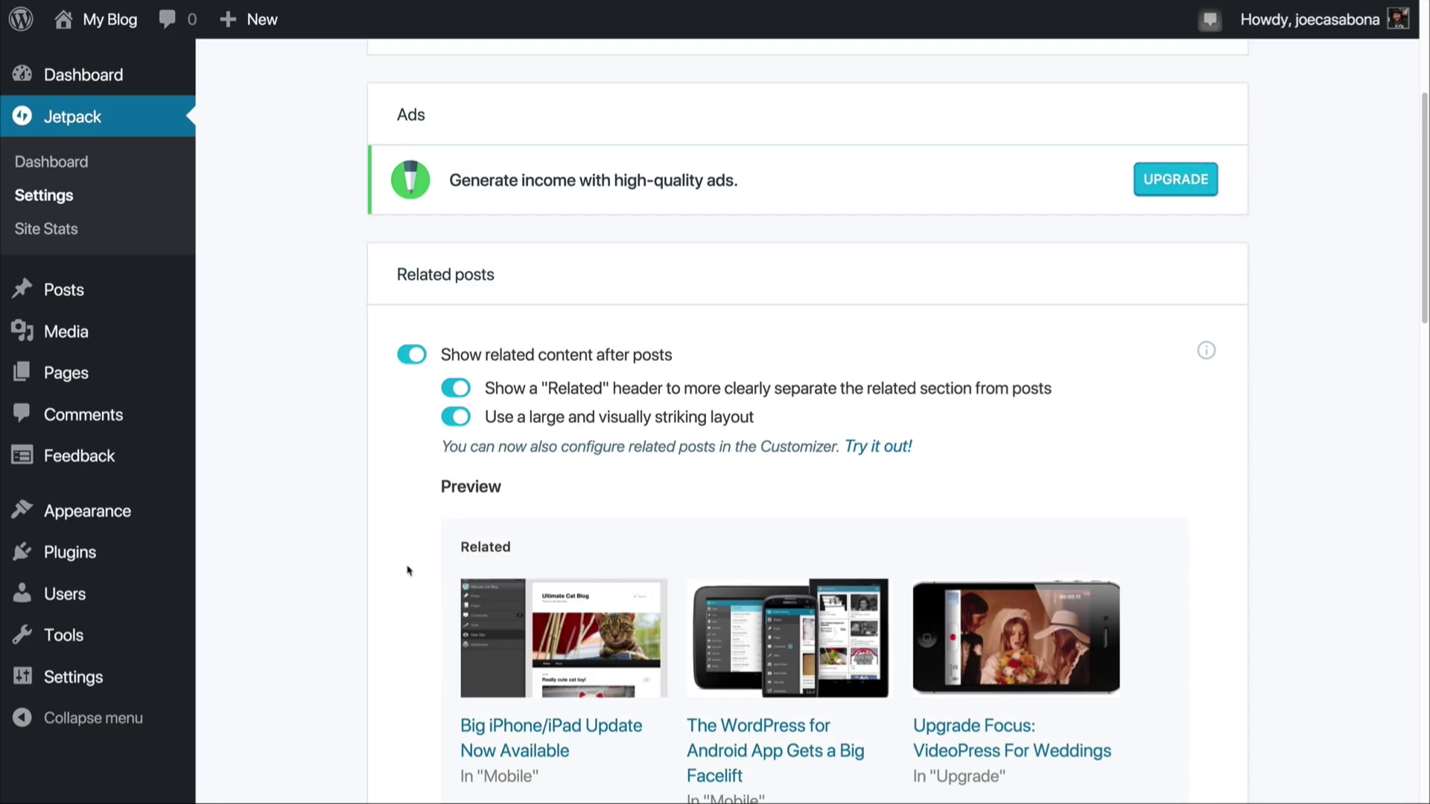
scroll(408, 571, "down", 3)
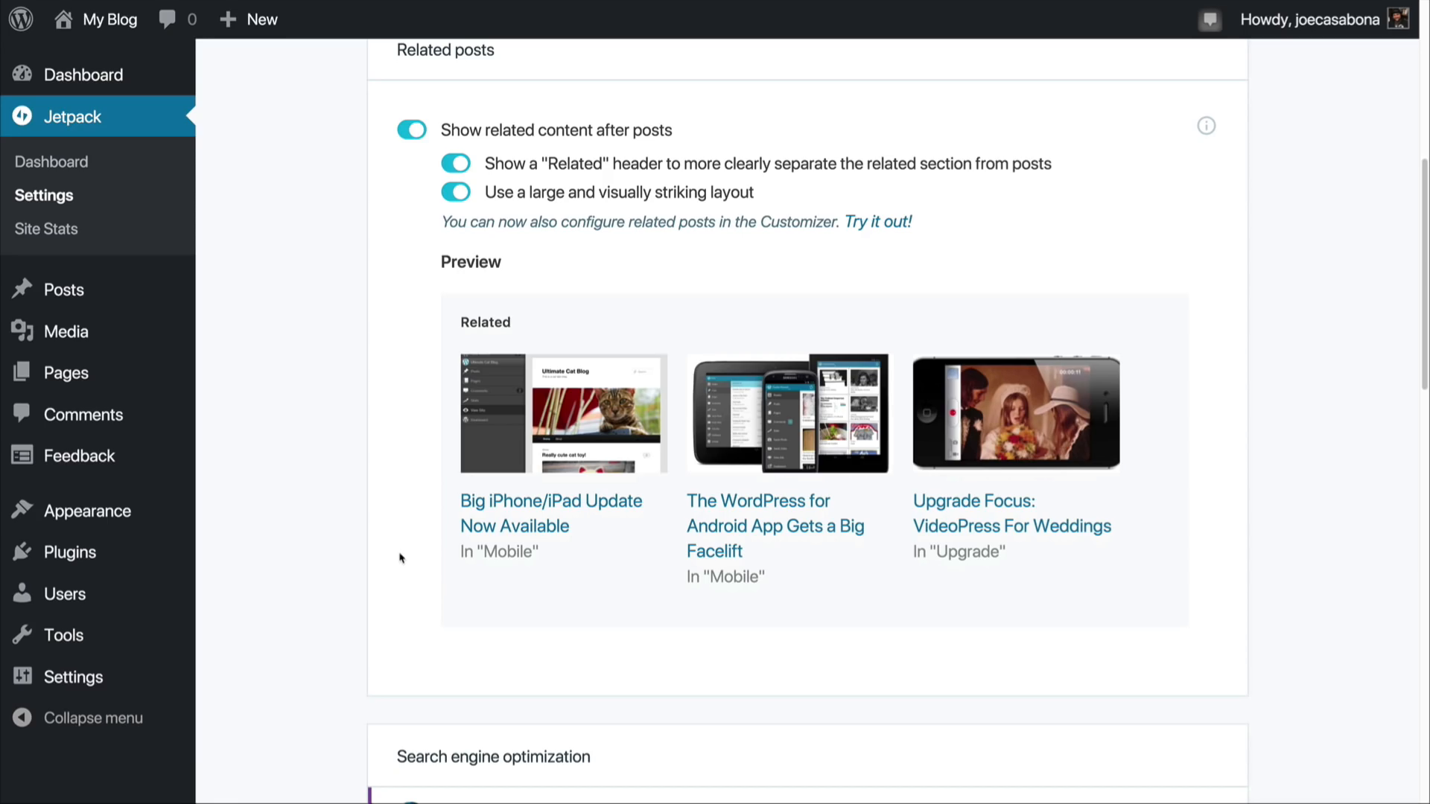
scroll(395, 534, "up", 7)
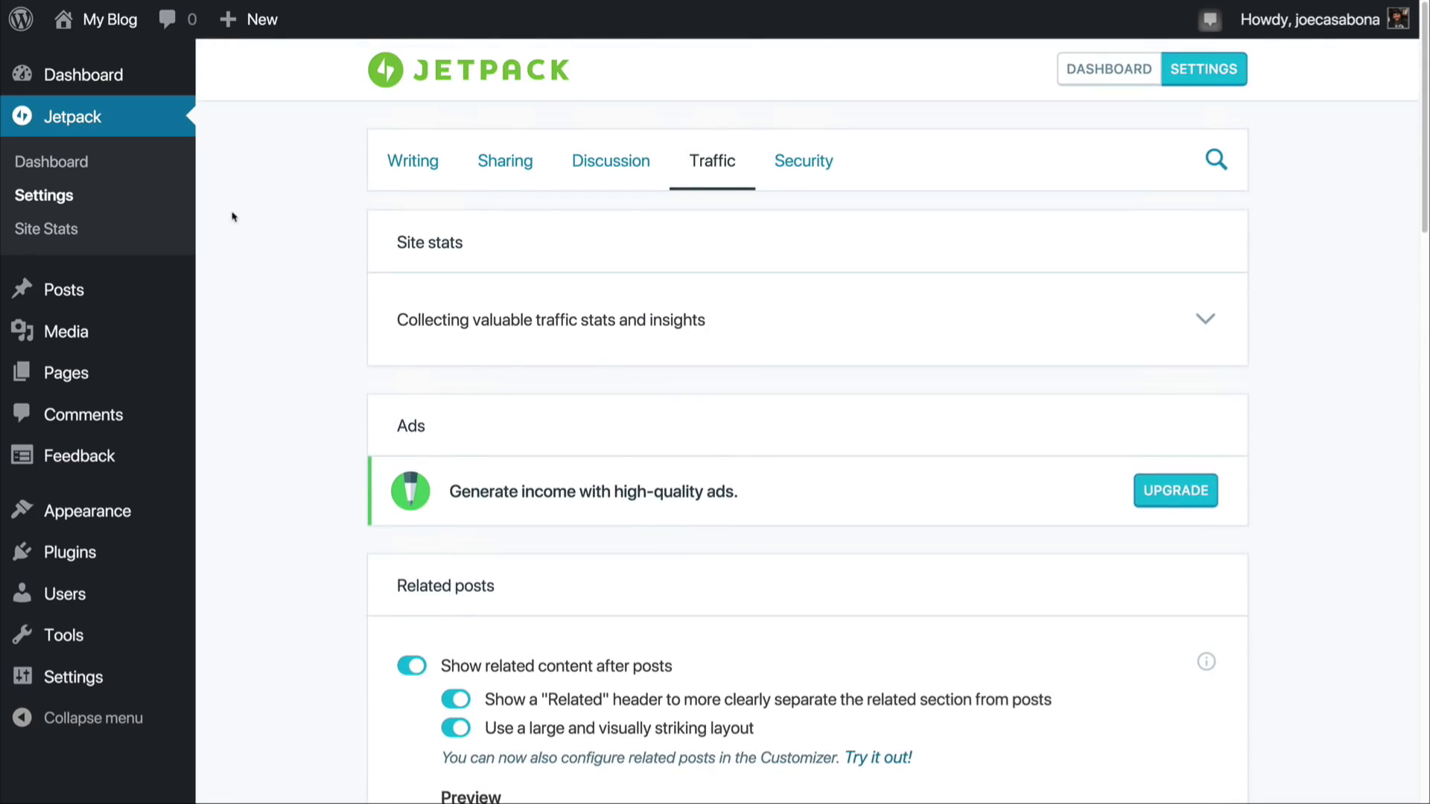
Step: Return to the main WordPress dashboard and read the welcome panel's getting-started links
left_click(115, 76)
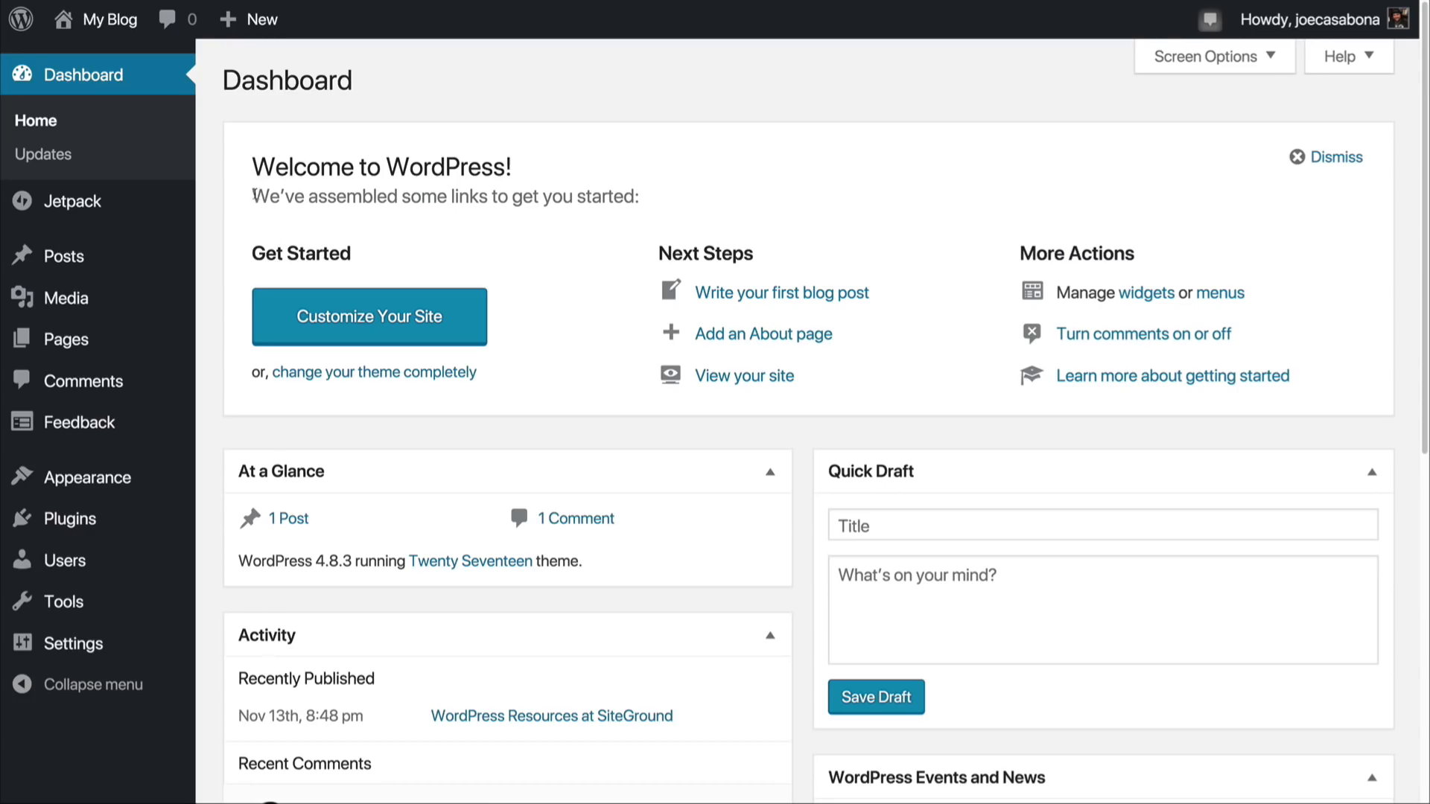
left_click_drag(253, 195, 655, 202)
left_click(655, 202)
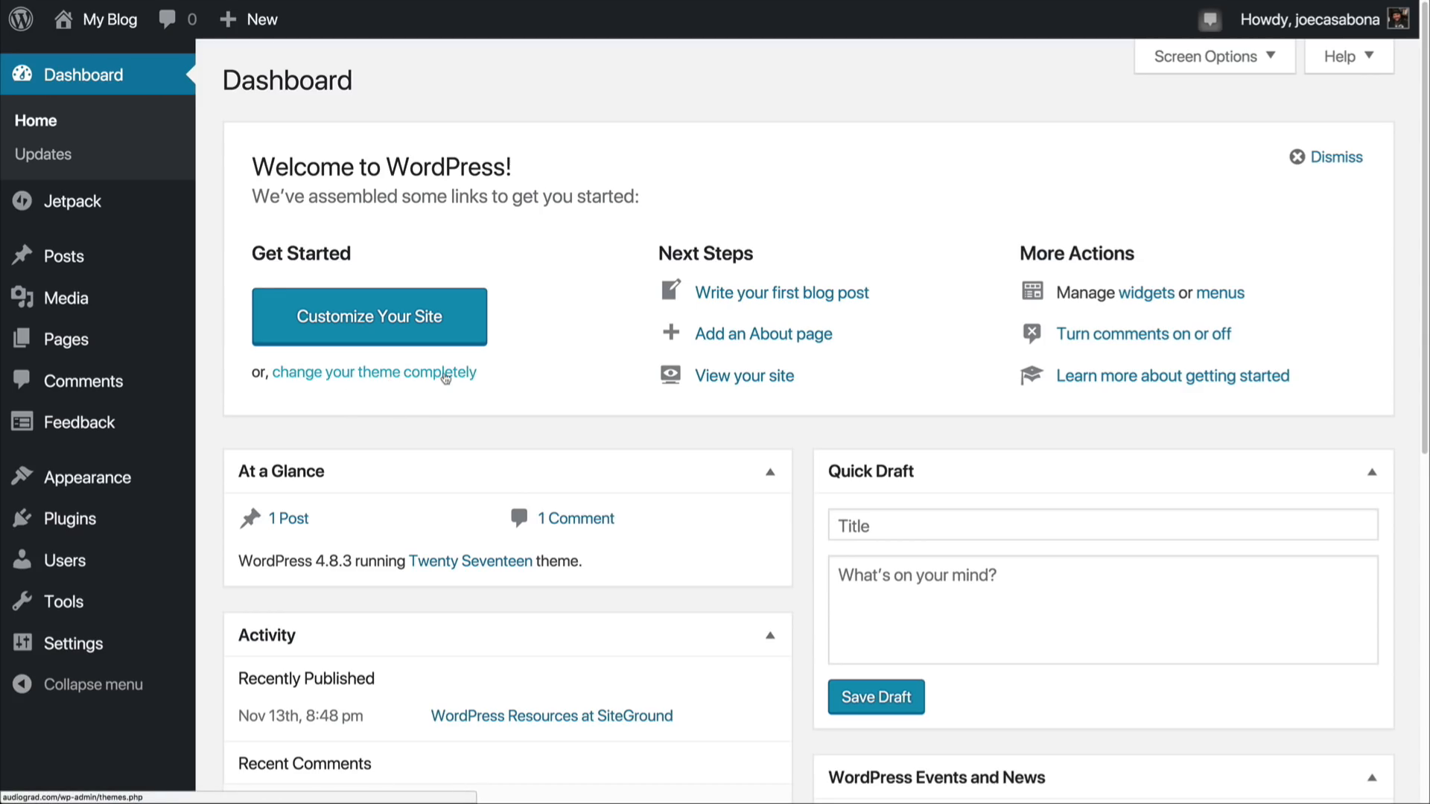
Step: Open the site's installed themes and look over Twenty Seventeen, Twenty Fifteen and Twenty Sixteen
mouse_move(121, 481)
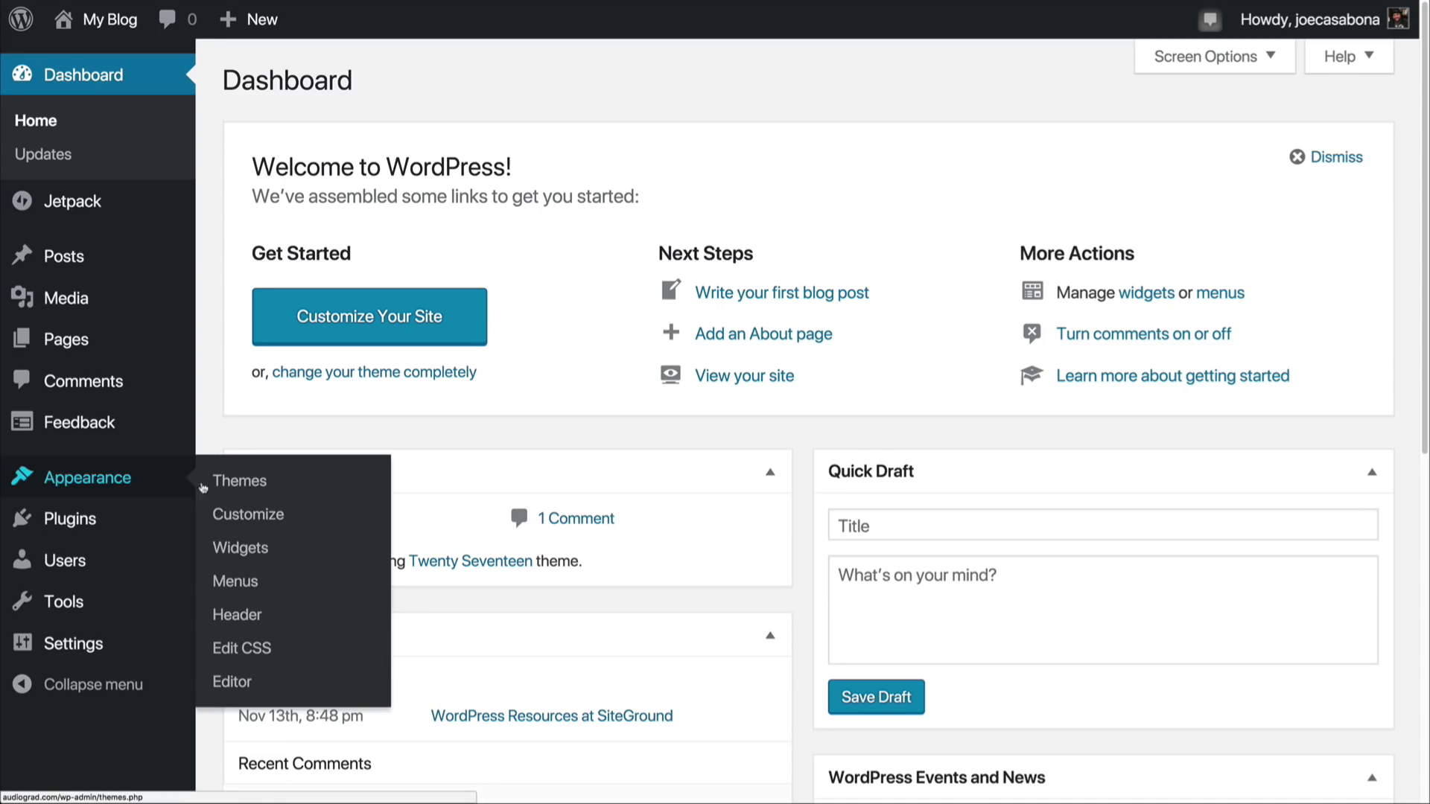
left_click(256, 477)
mouse_move(907, 404)
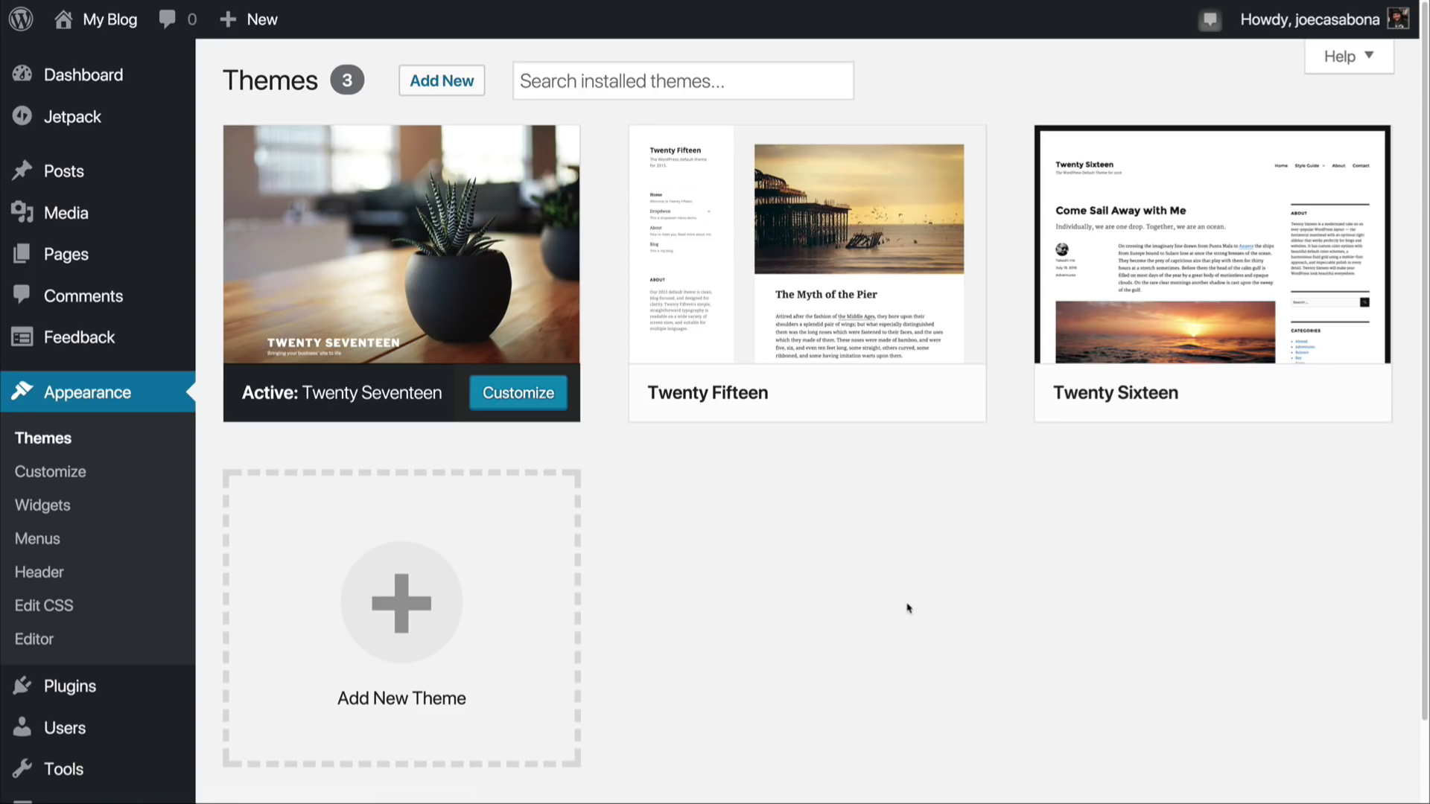
mouse_move(533, 346)
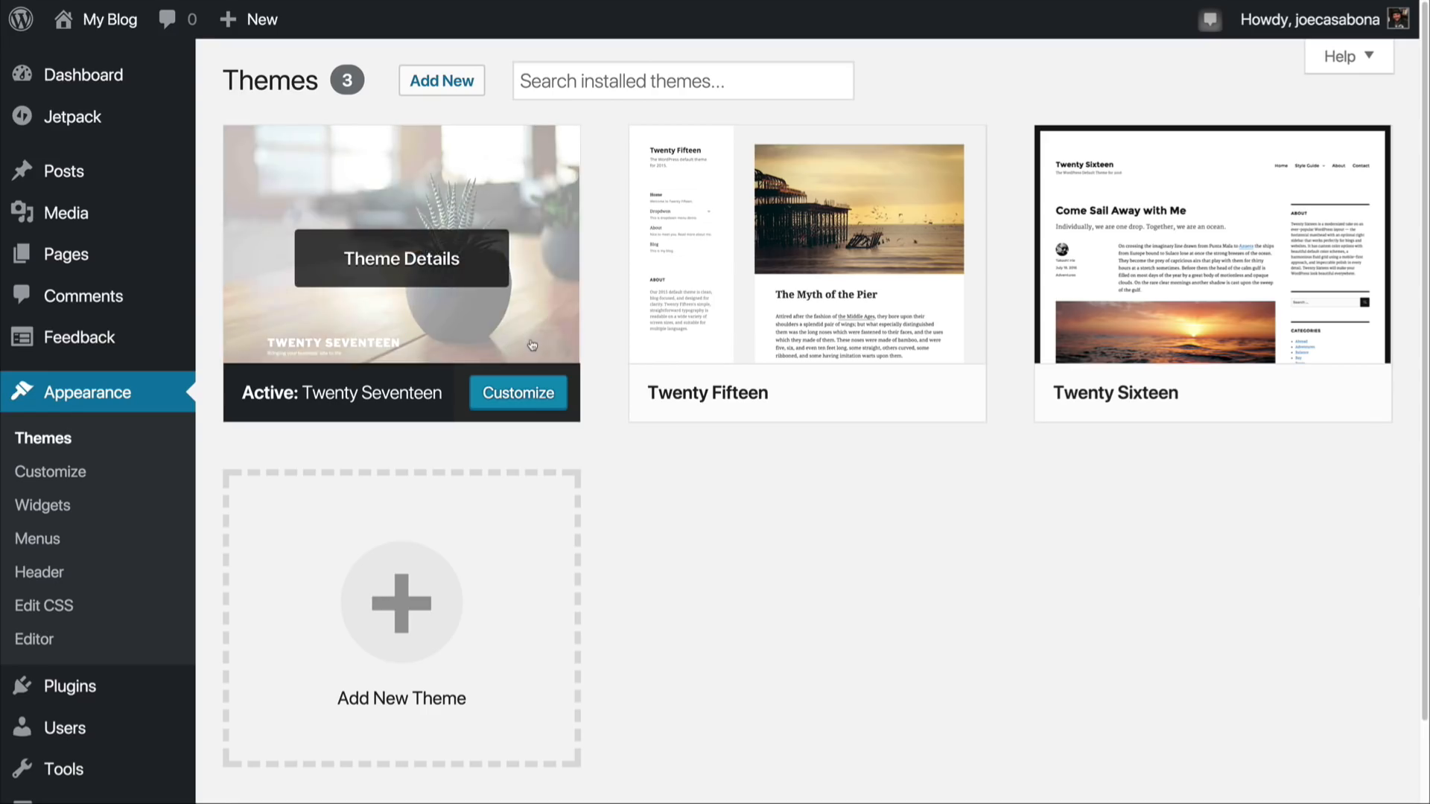
mouse_move(1103, 401)
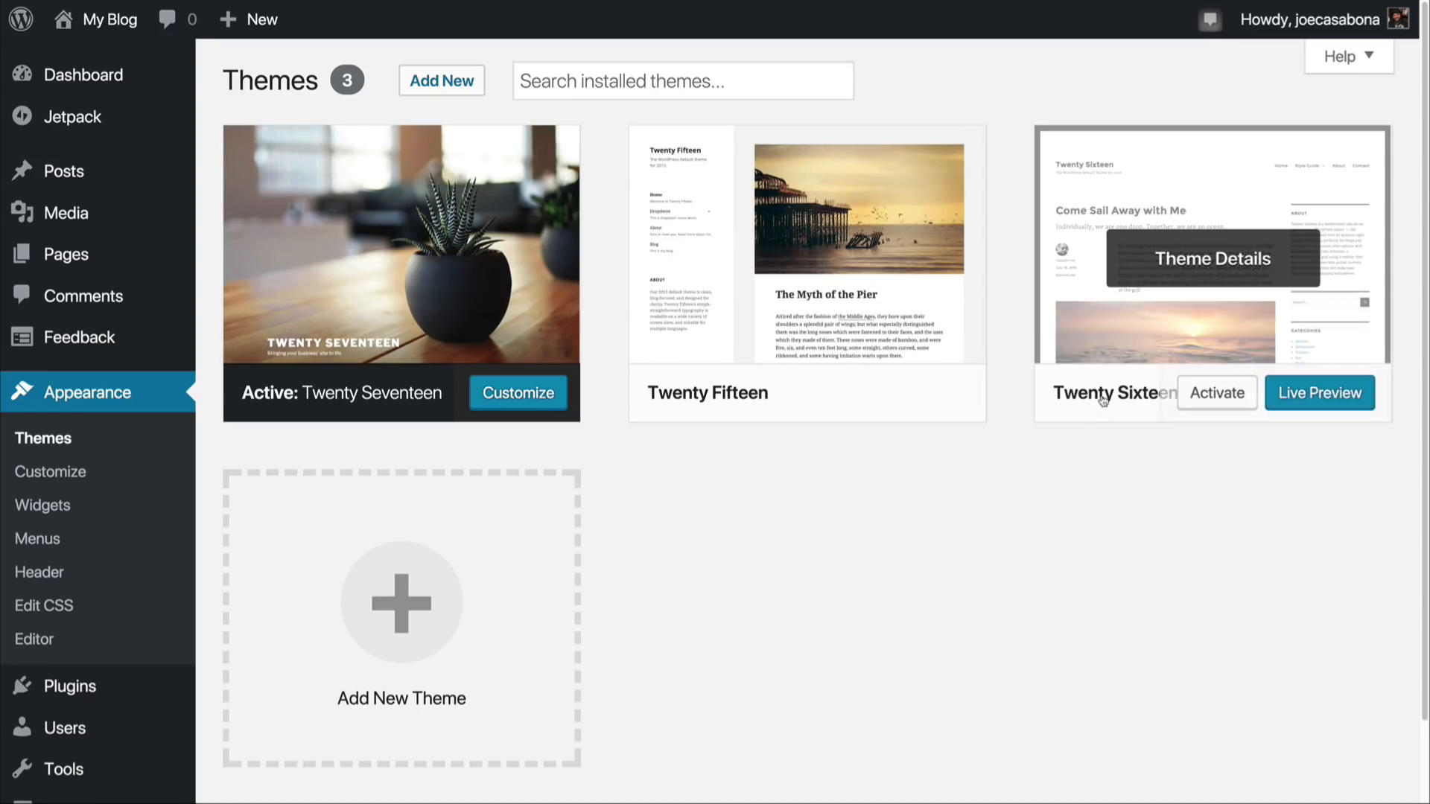
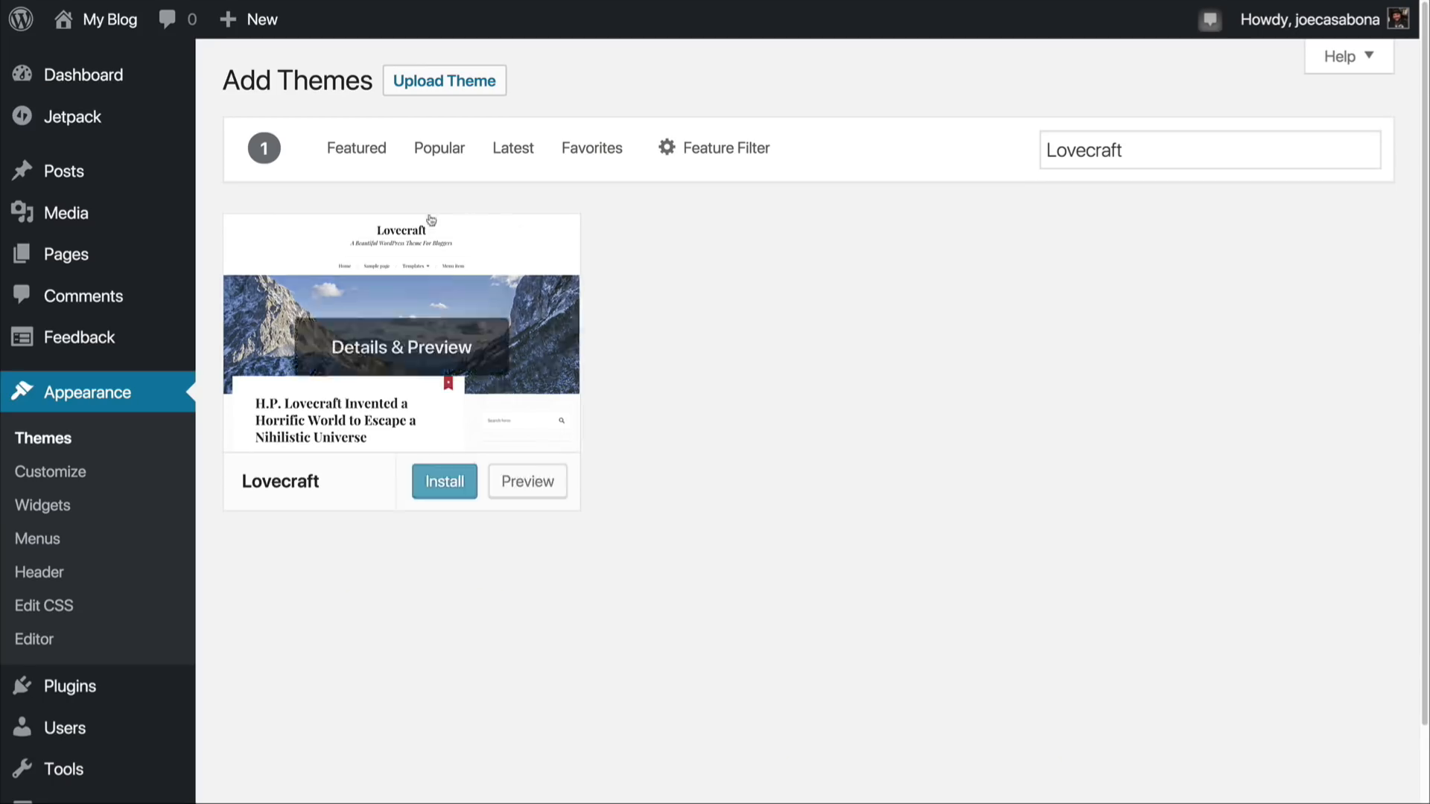
Step: Search the theme directory for Lovecraft, install and activate that theme, and view the site's front page with it
mouse_move(289, 253)
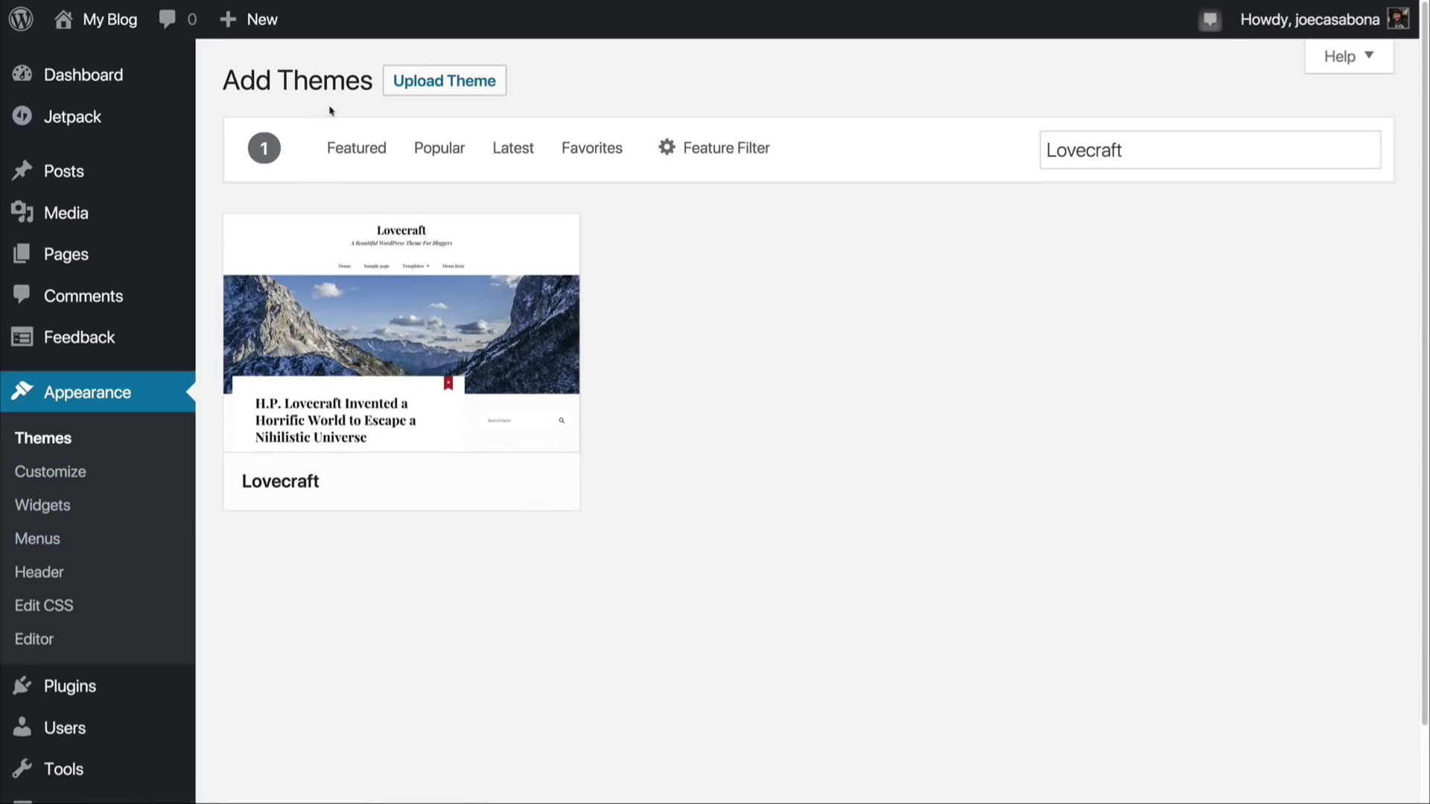
left_click(104, 443)
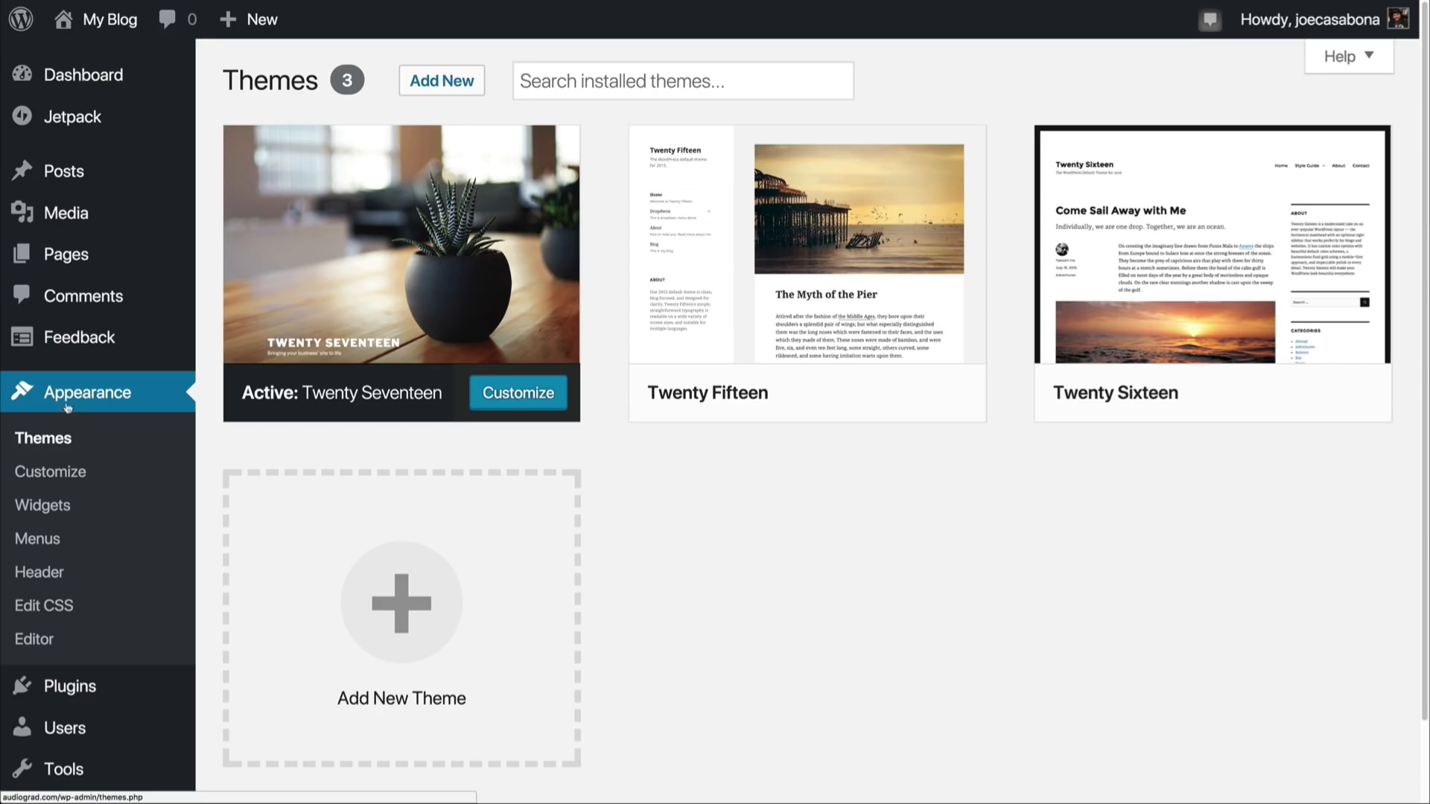
left_click(394, 637)
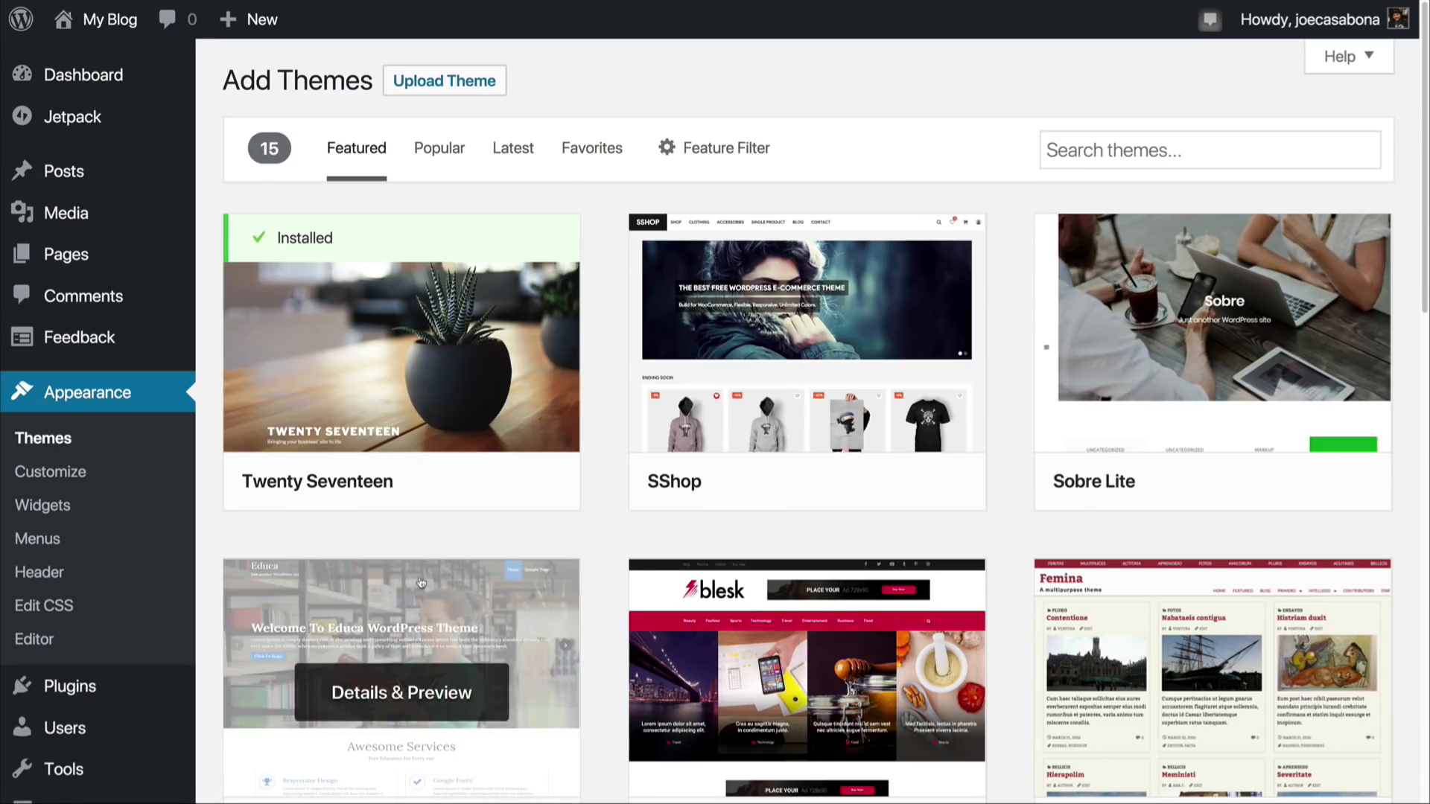
left_click(1192, 148)
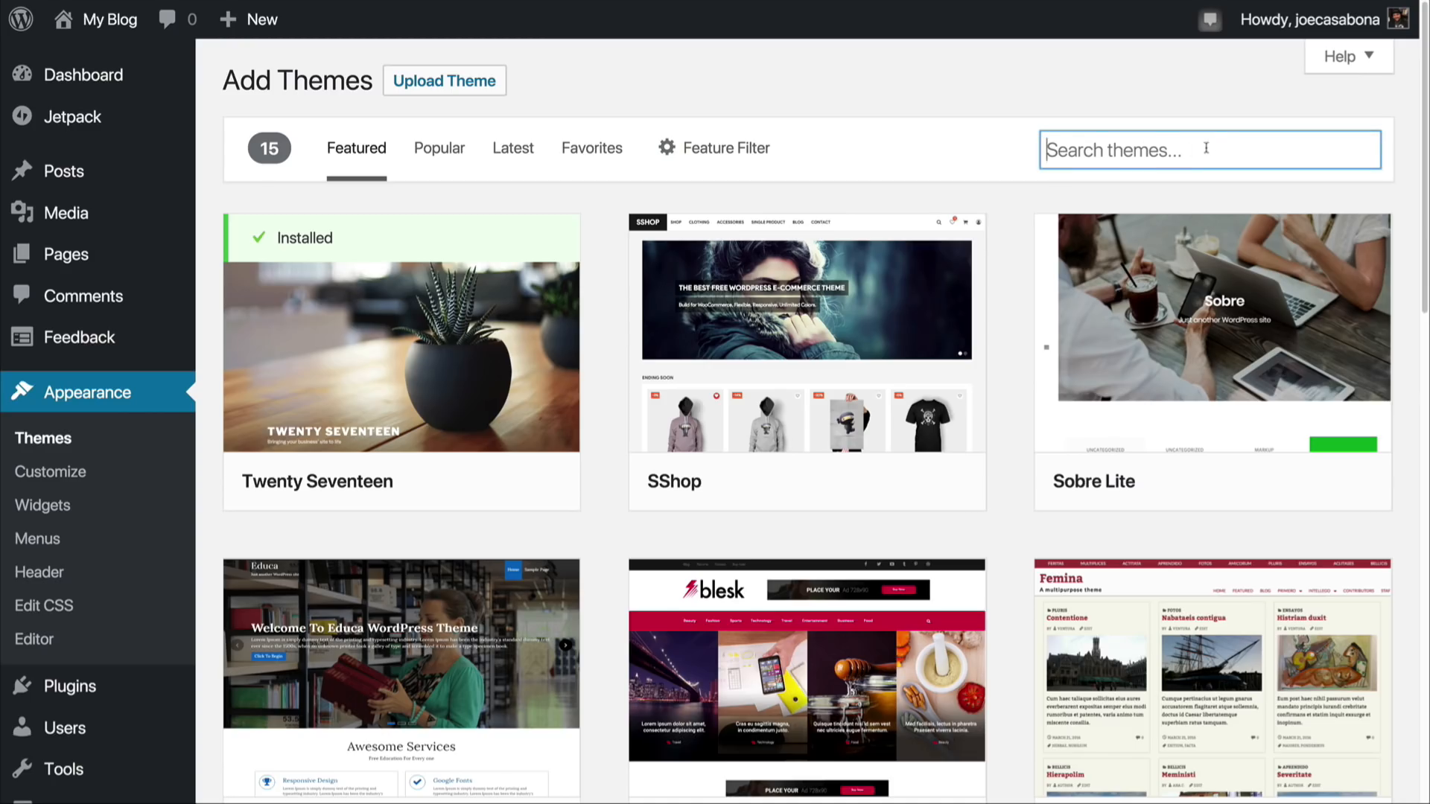
type("Lovecraft")
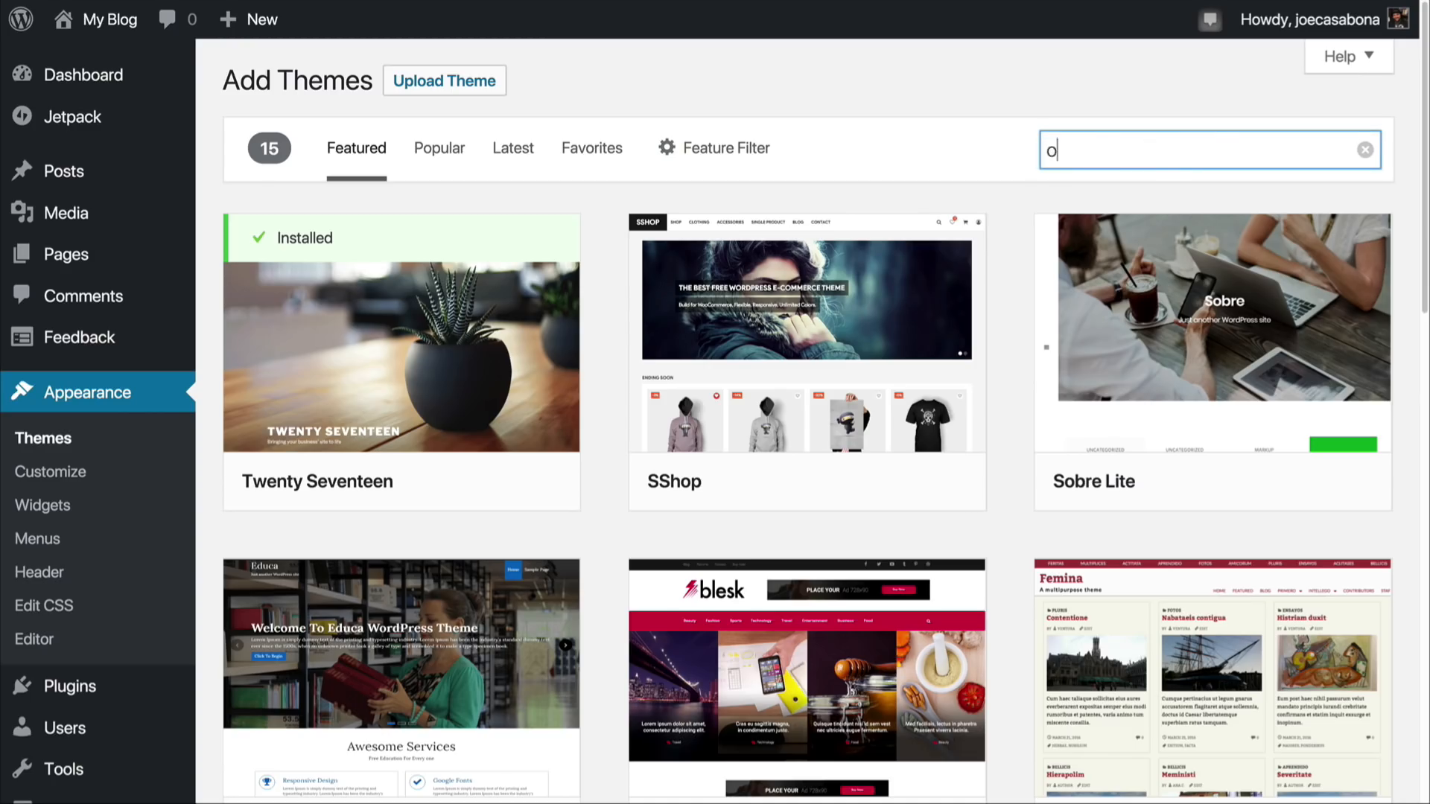
mouse_move(469, 391)
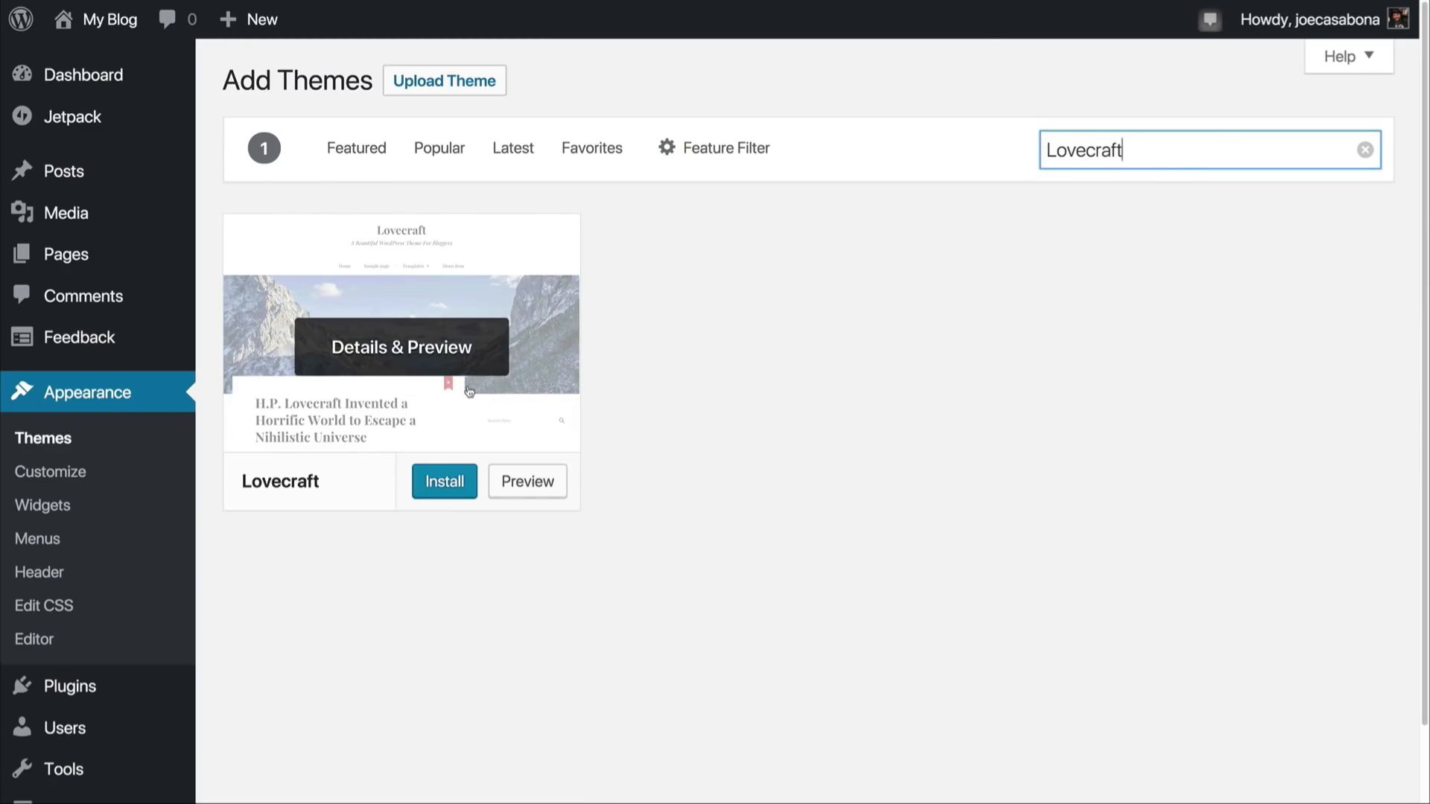
left_click(443, 484)
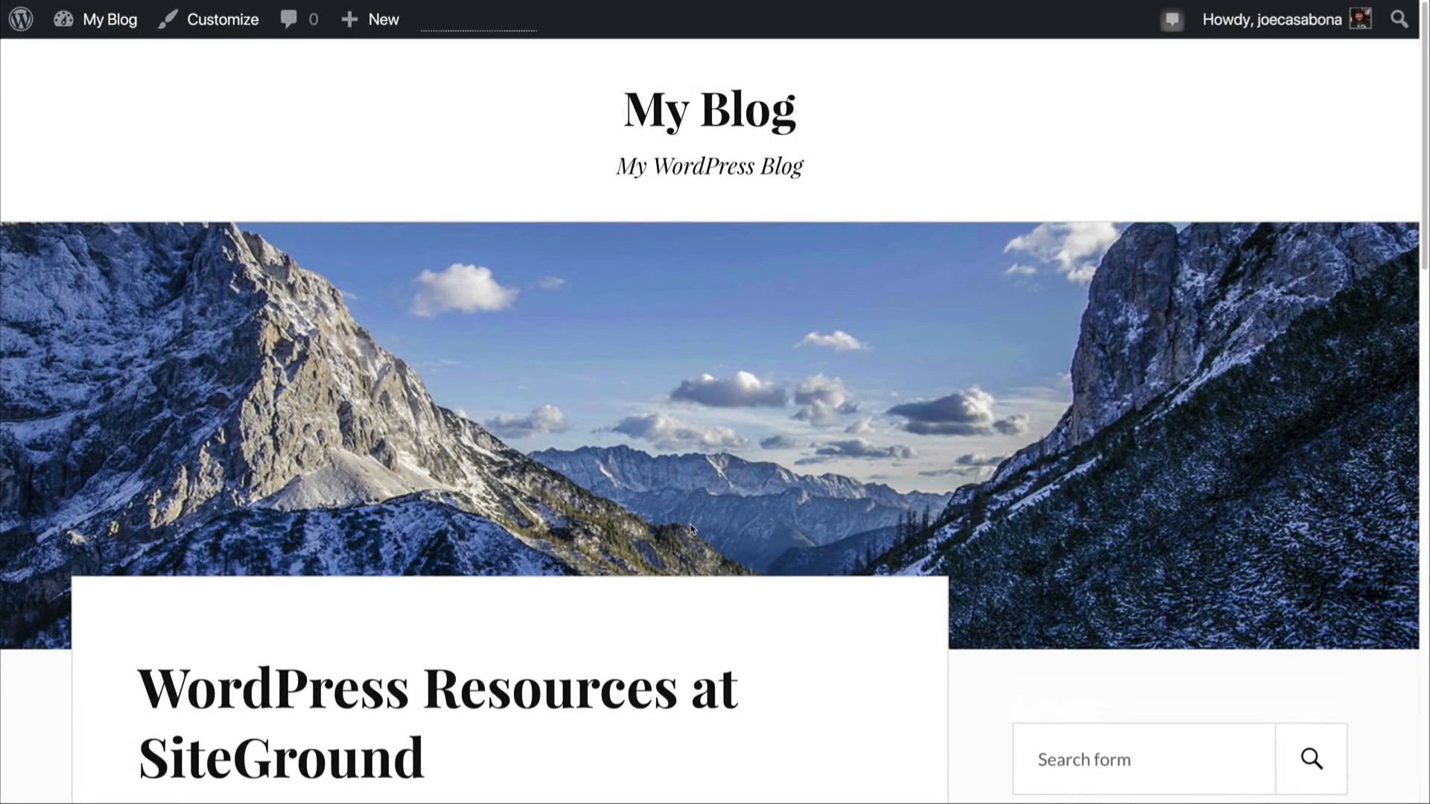
scroll(688, 537, "down", 8)
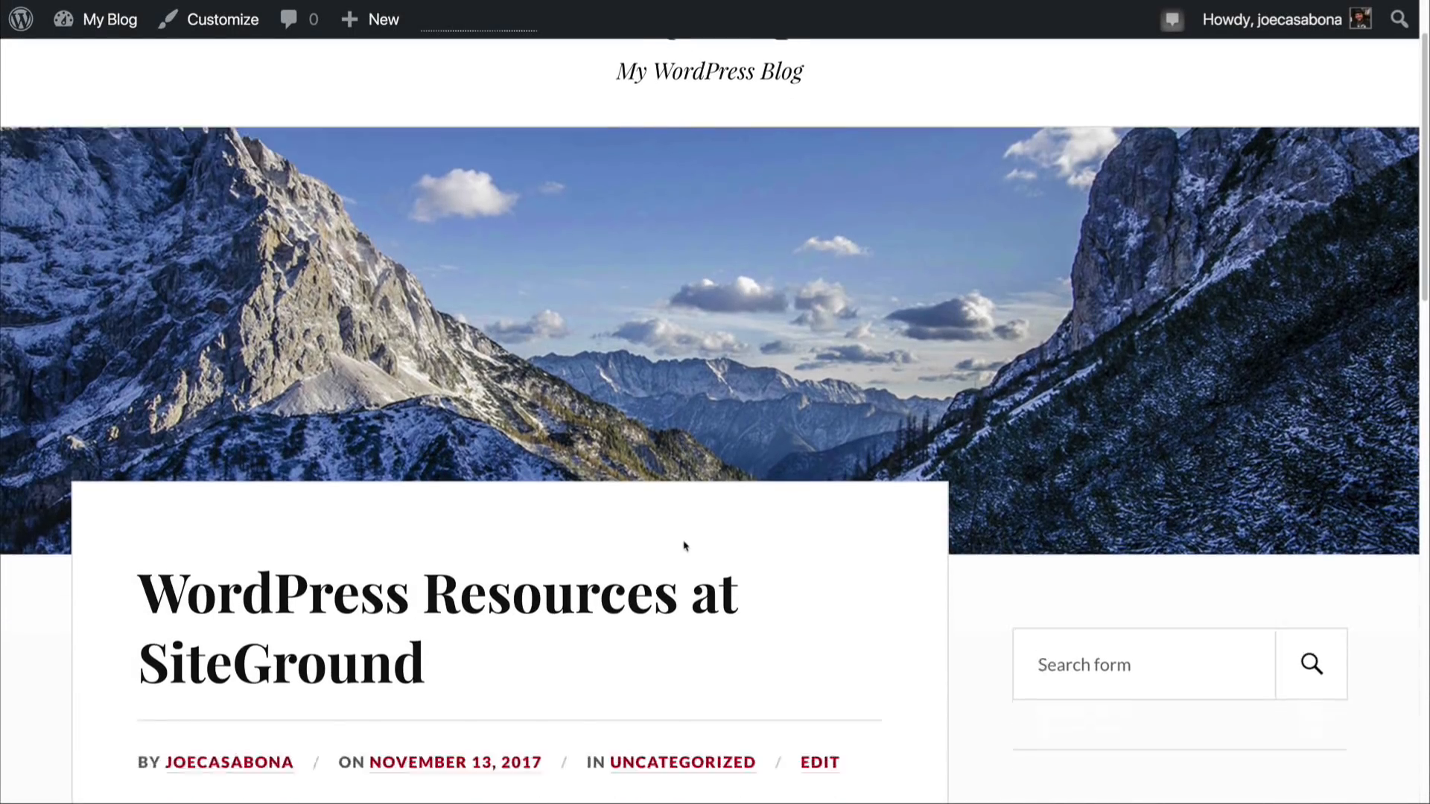
scroll(685, 546, "down", 7)
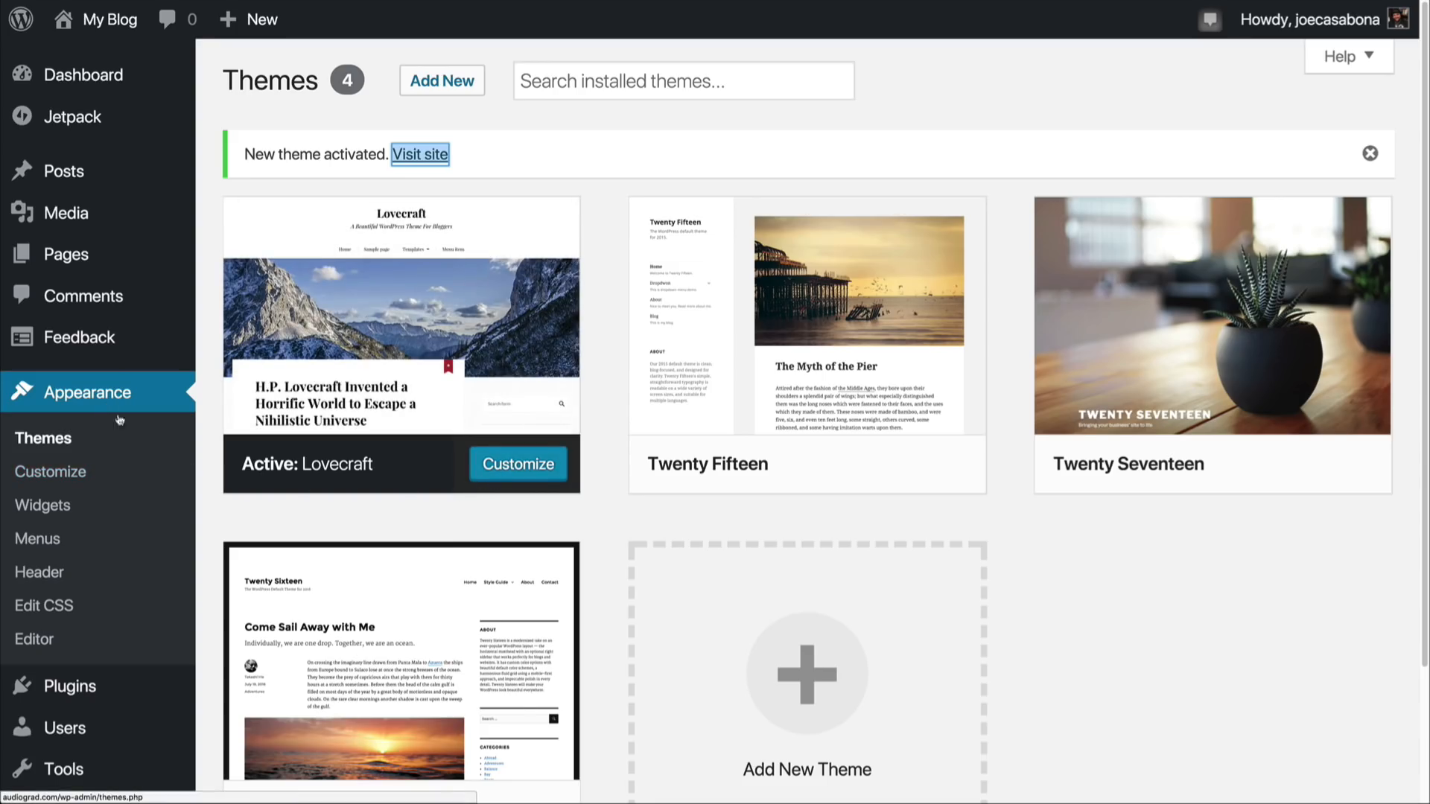
Step: Open the active Lovecraft theme for customizing and look over the front page in the live preview
left_click(518, 463)
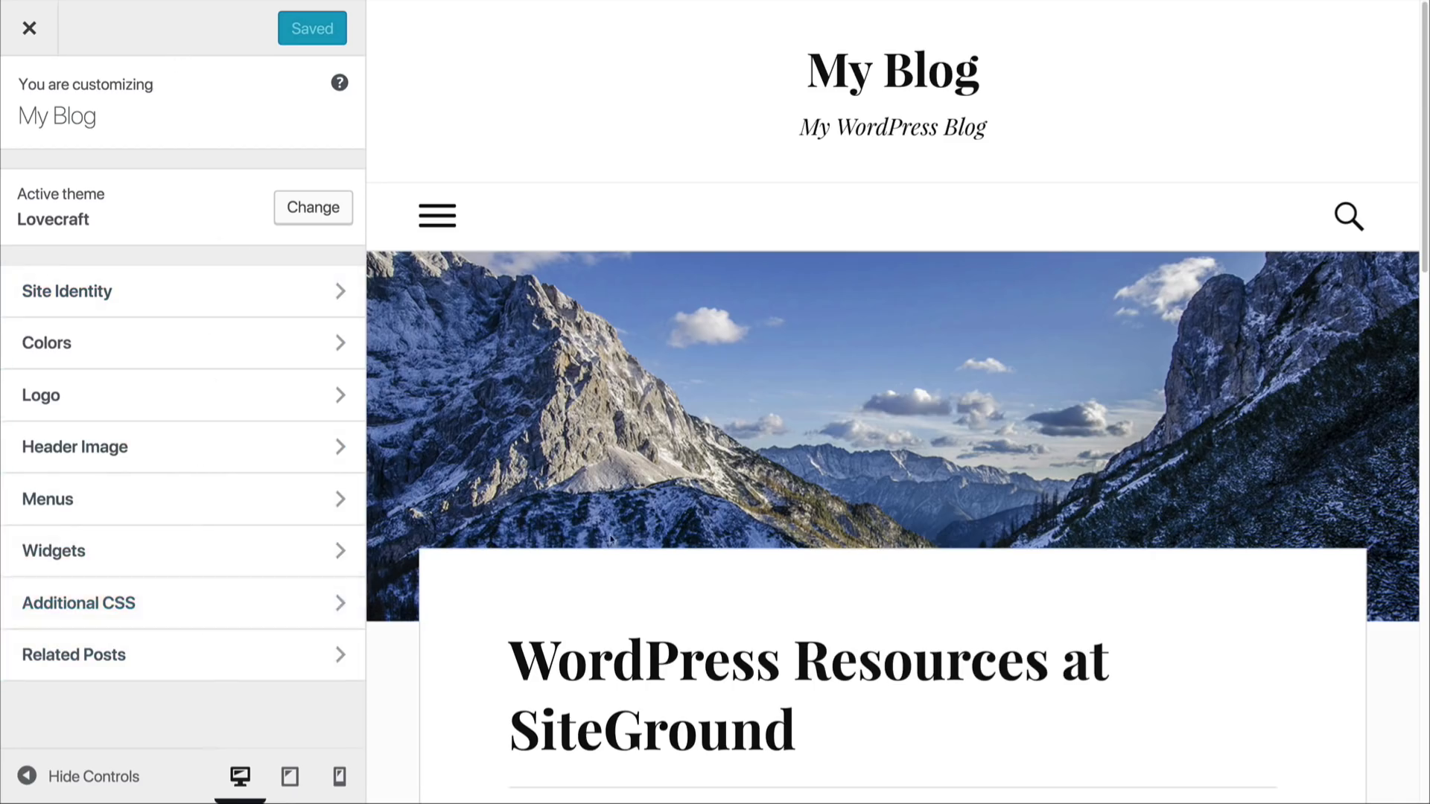
scroll(923, 424, "down", 5)
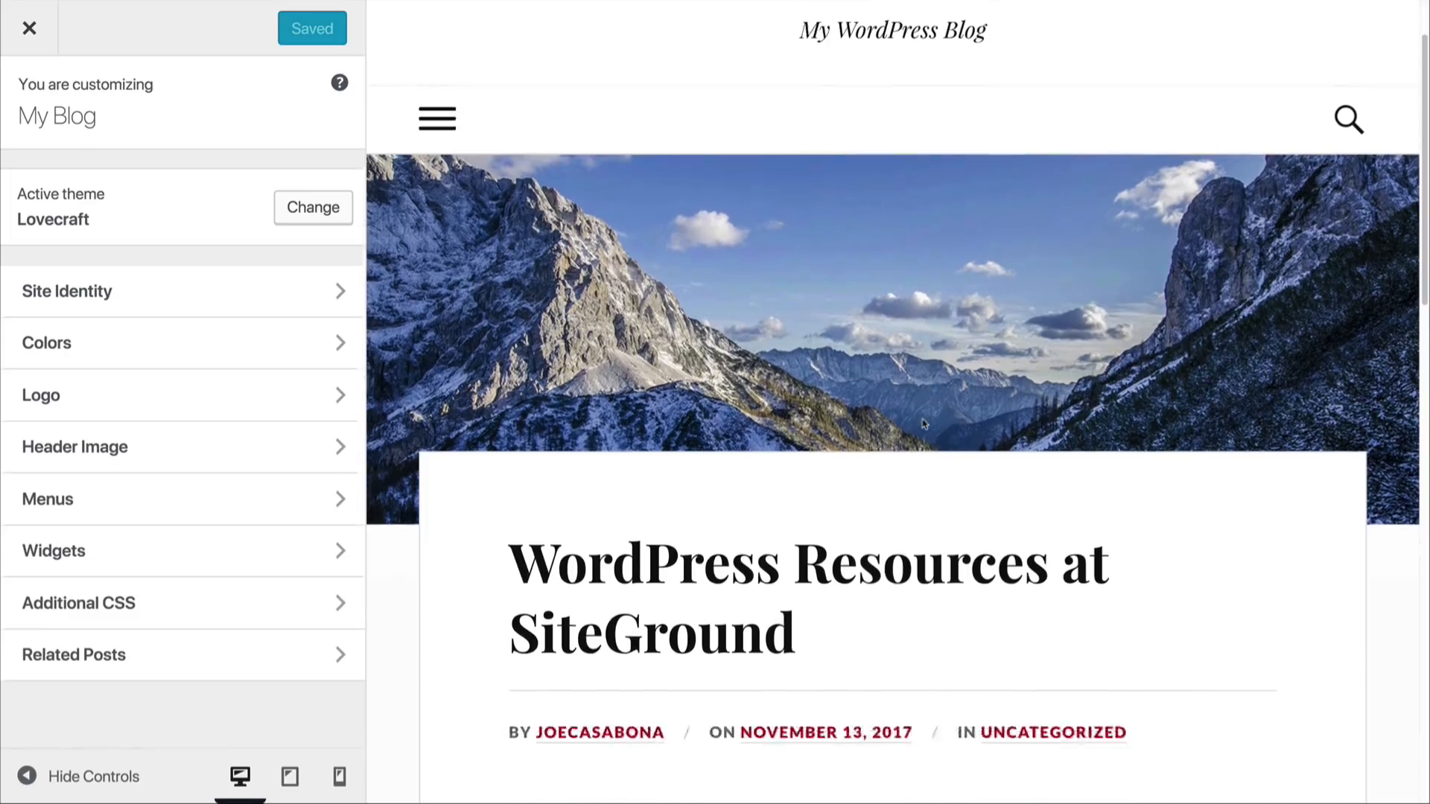
scroll(923, 423, "down", 8)
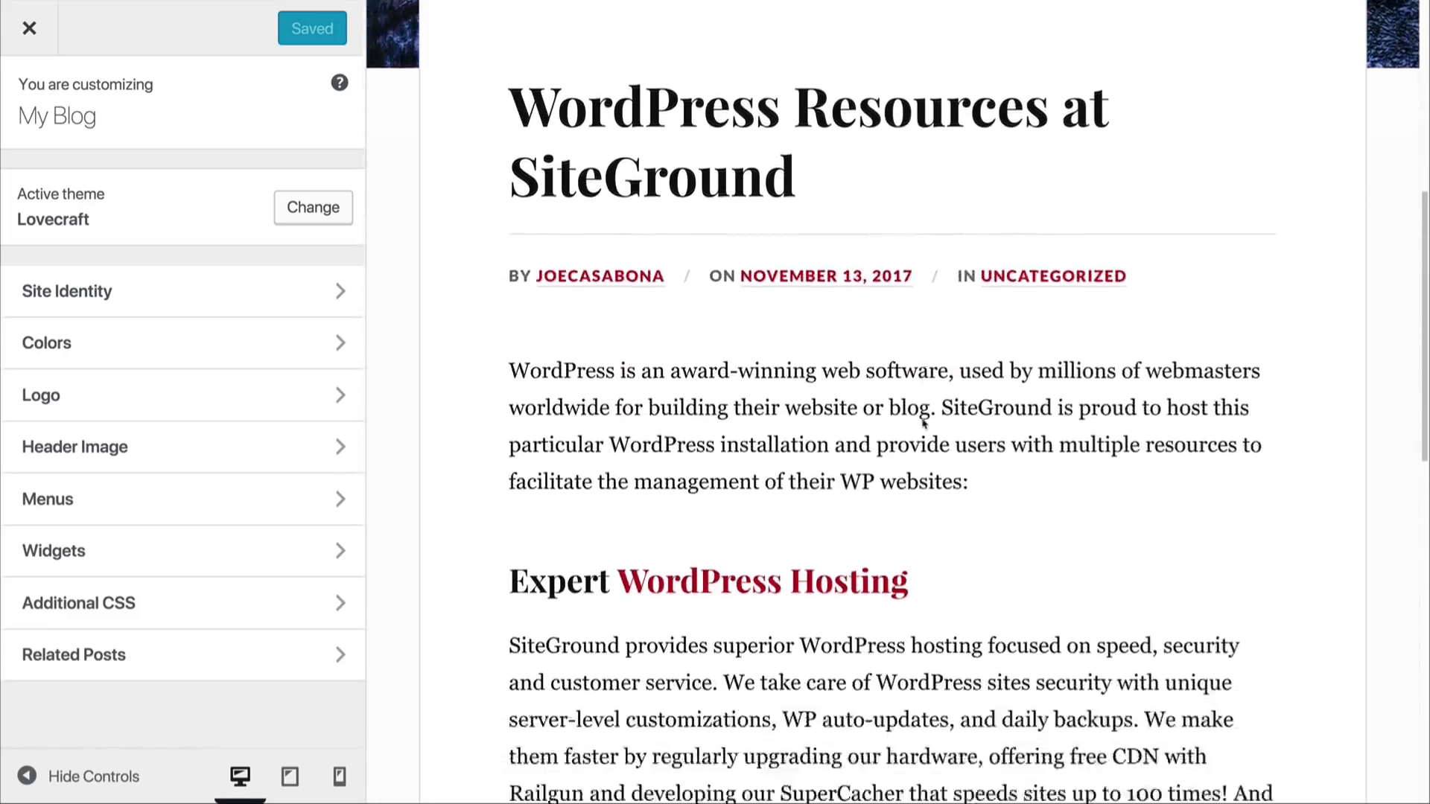
scroll(922, 423, "up", 13)
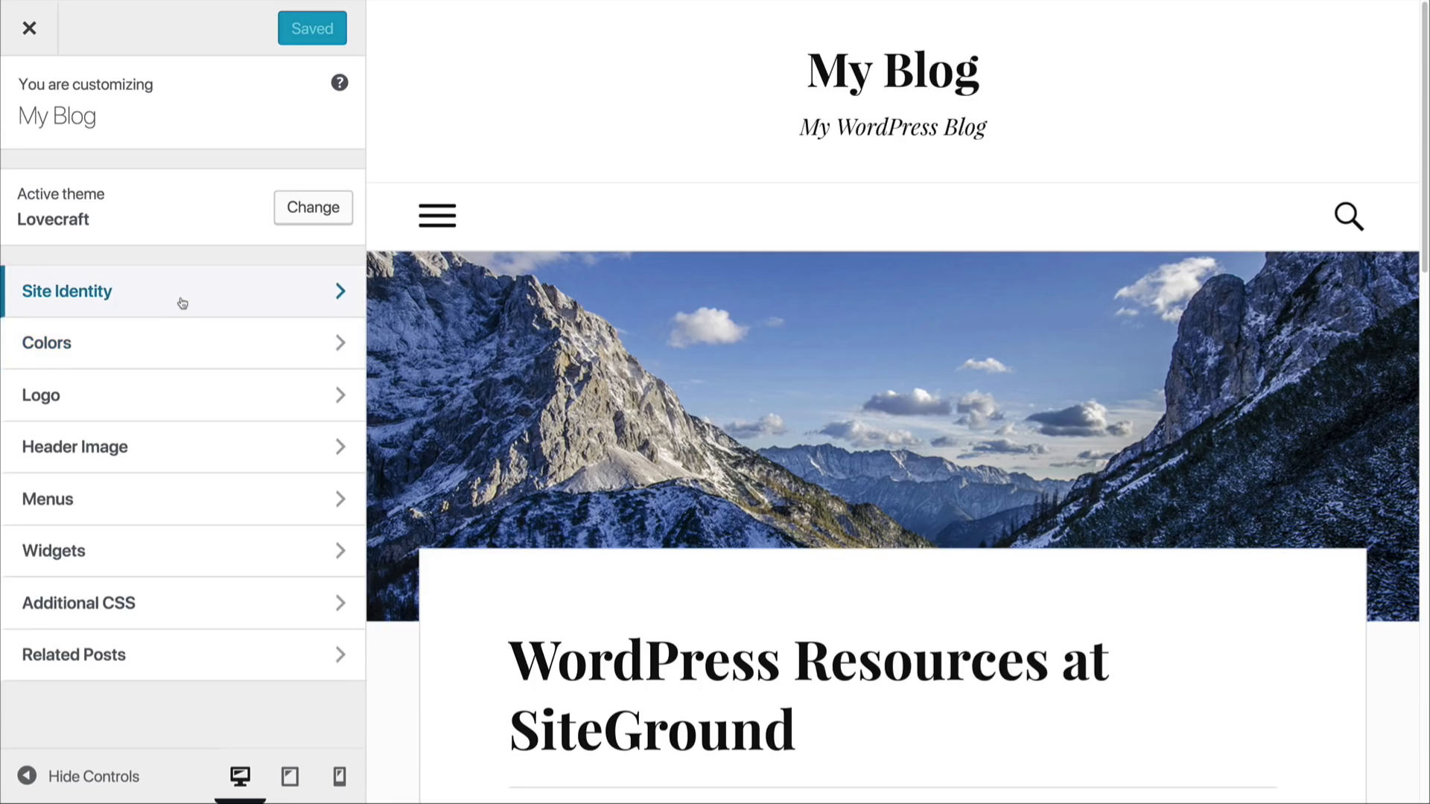
Step: In Site Identity, set the site title to "Audio Grad" and the tagline to "Your #1 Source for Audio Reviews"
left_click(151, 291)
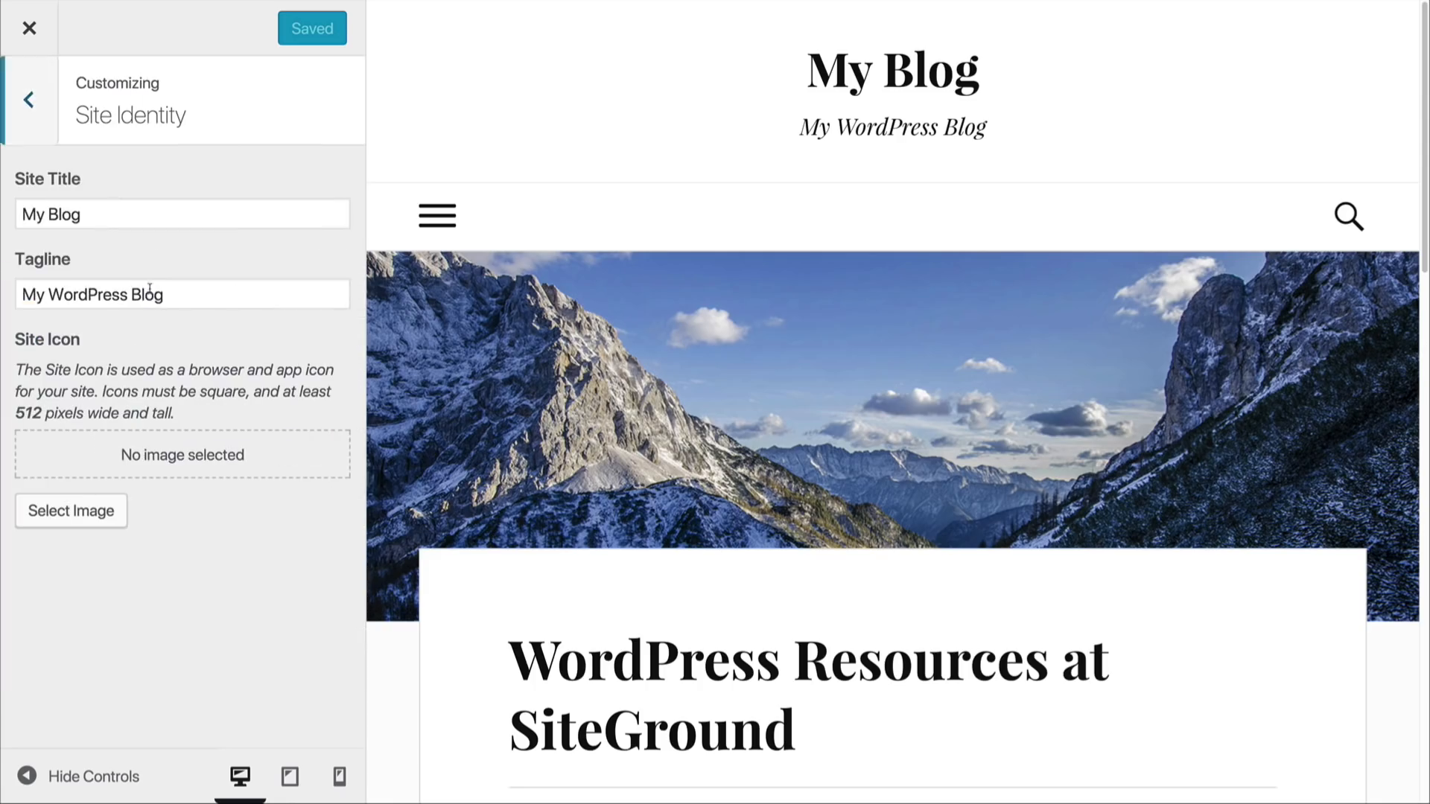
left_click(103, 214)
double_click(103, 213)
triple_click(102, 214)
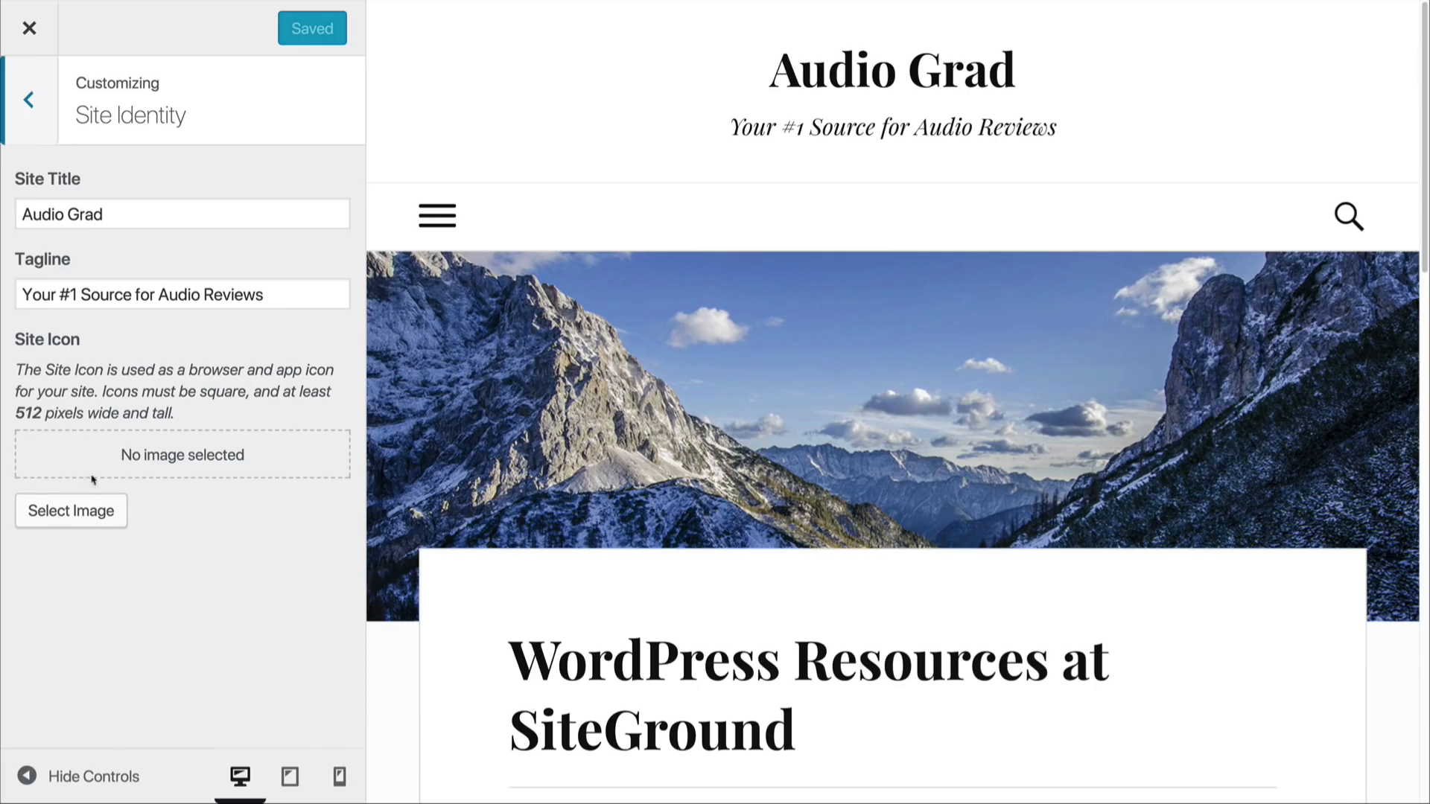
Step: Upload if_icon-83_667357-2.png and use it as the site icon
left_click(84, 519)
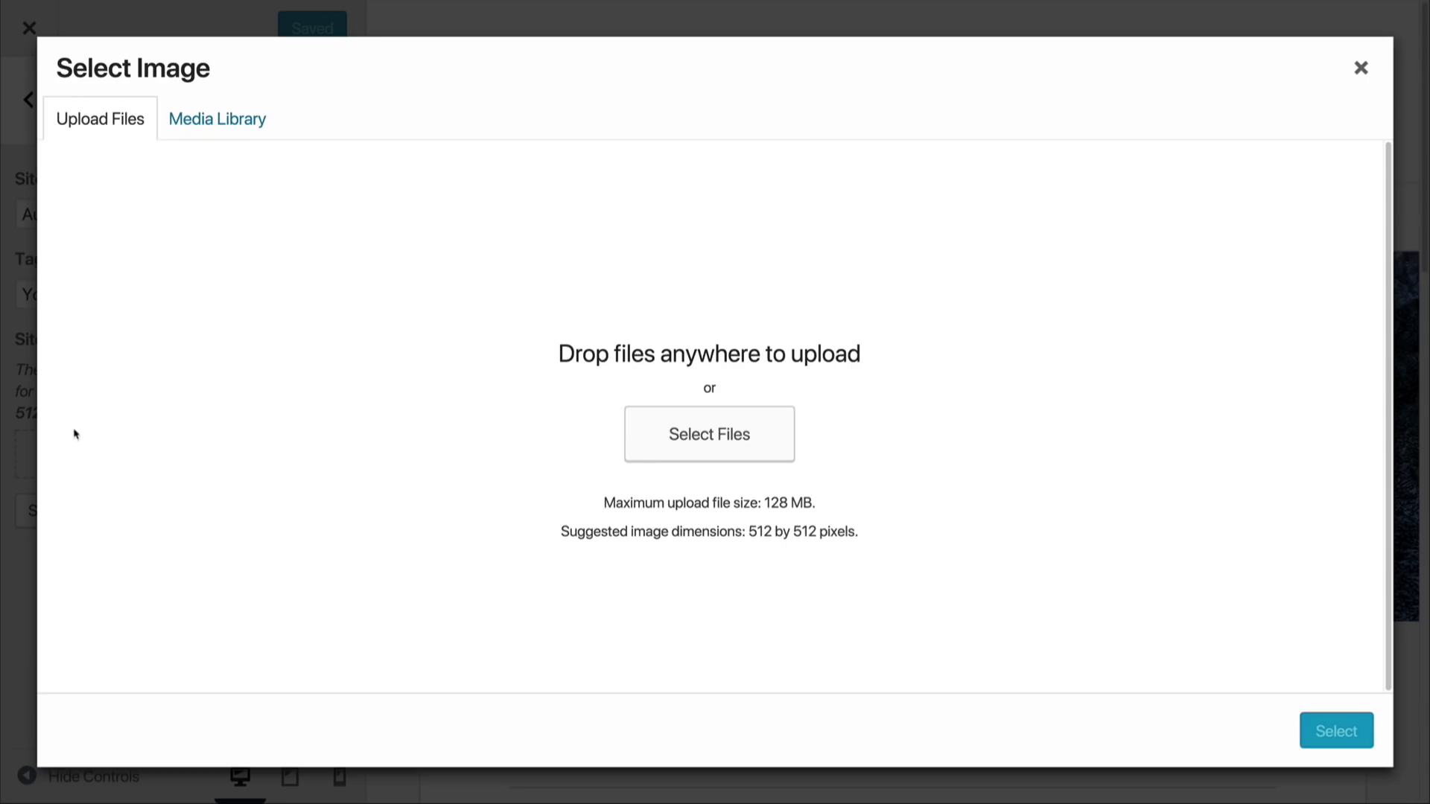
left_click_drag(0, 367, 320, 406)
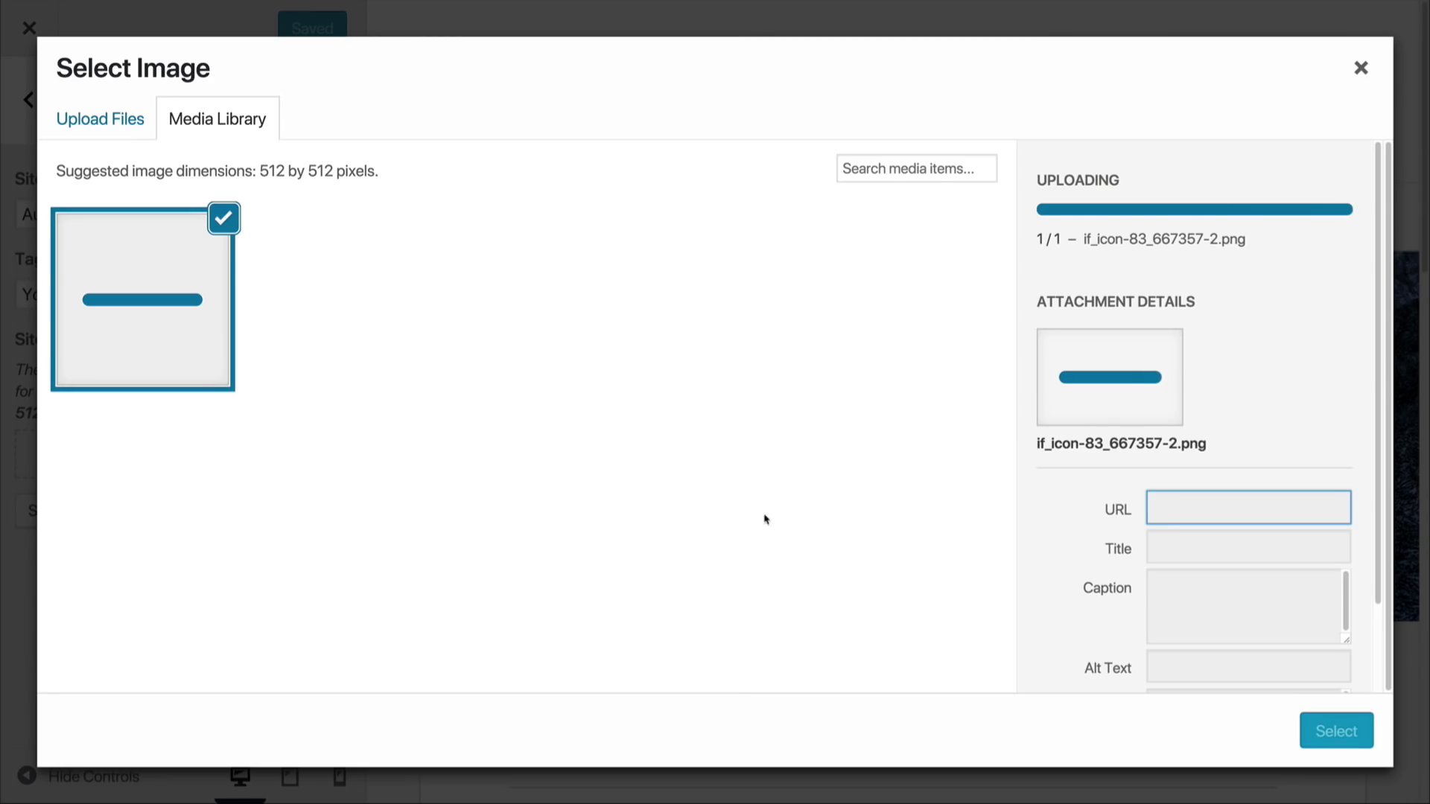
left_click(1317, 728)
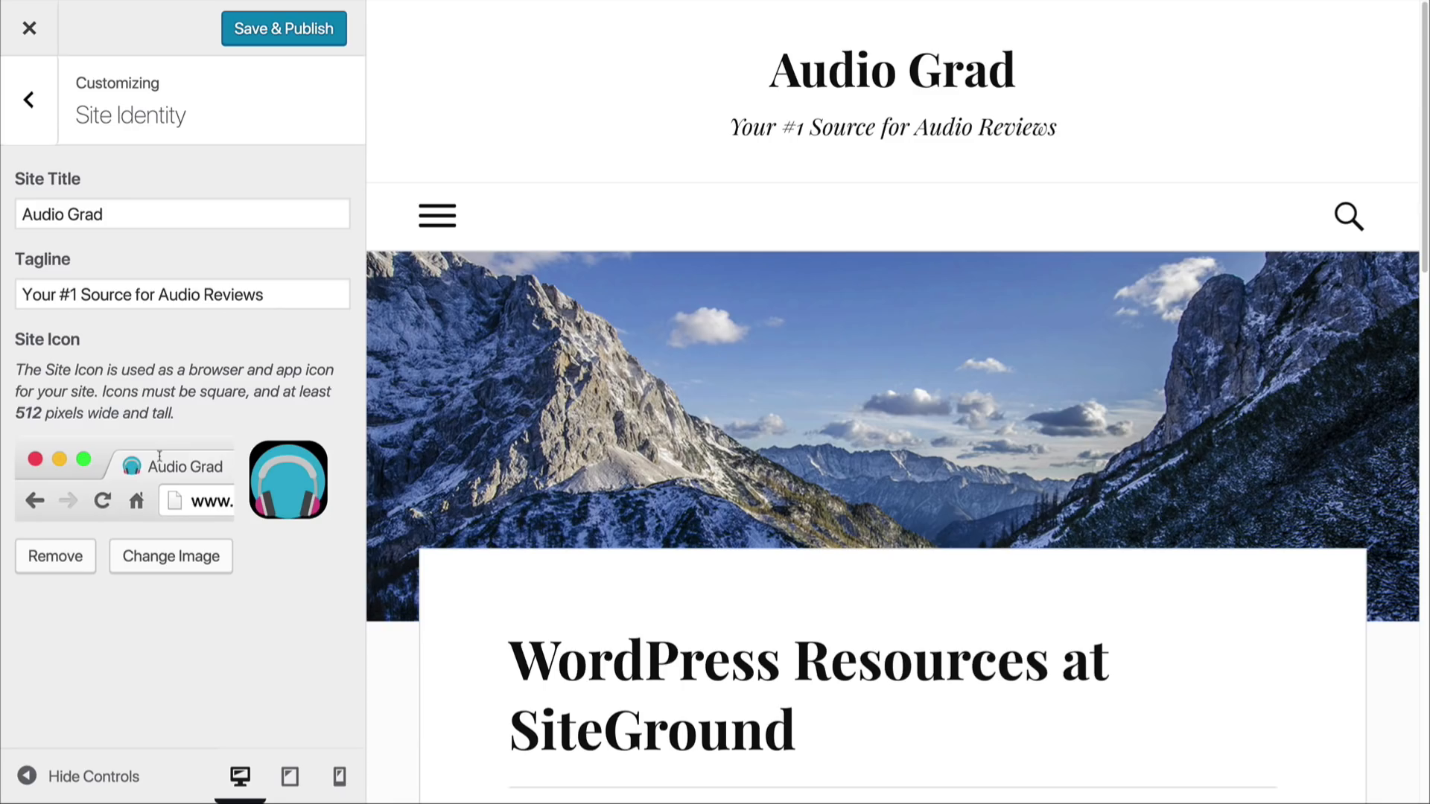
left_click(41, 120)
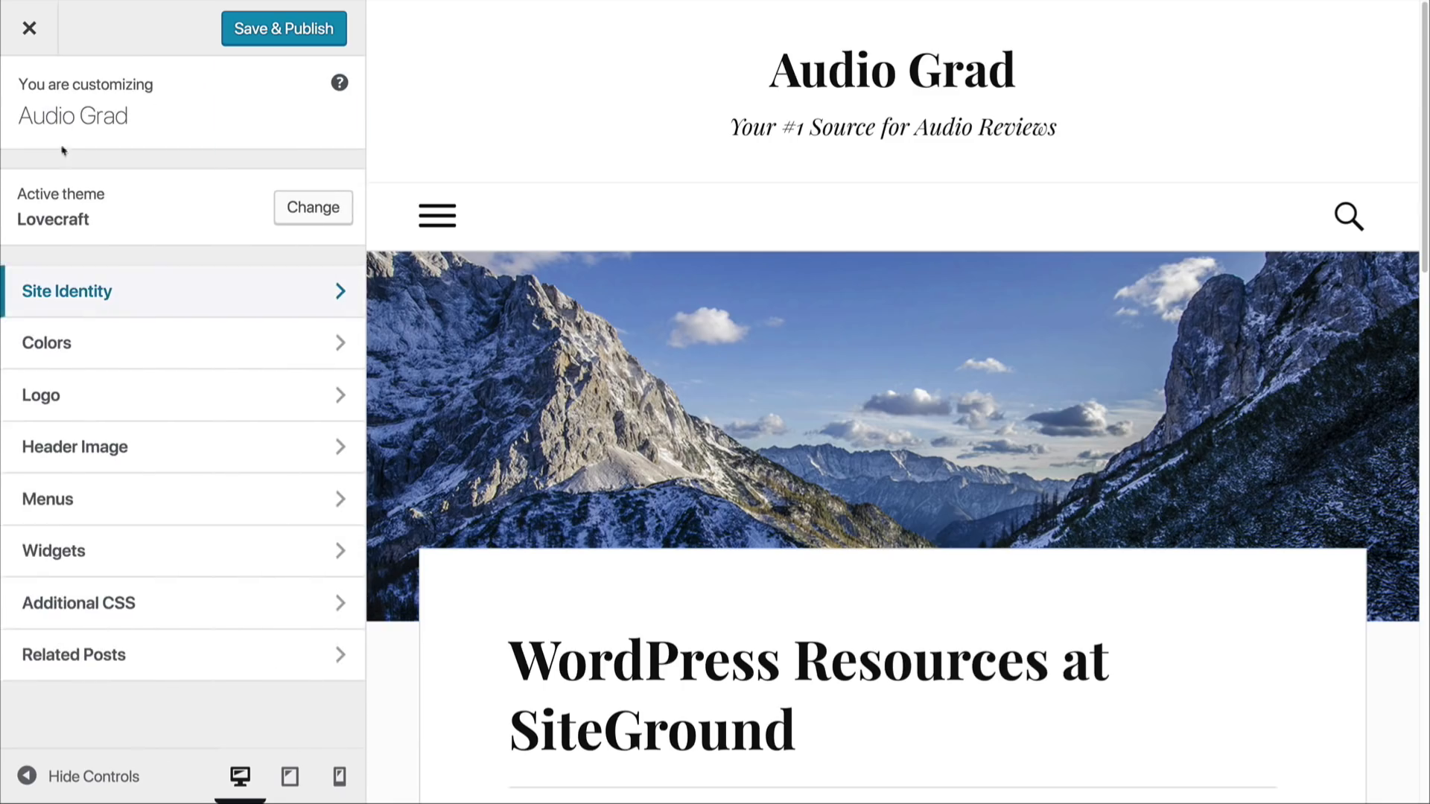
Step: Set the theme's accent color to #26a5d0
left_click(157, 354)
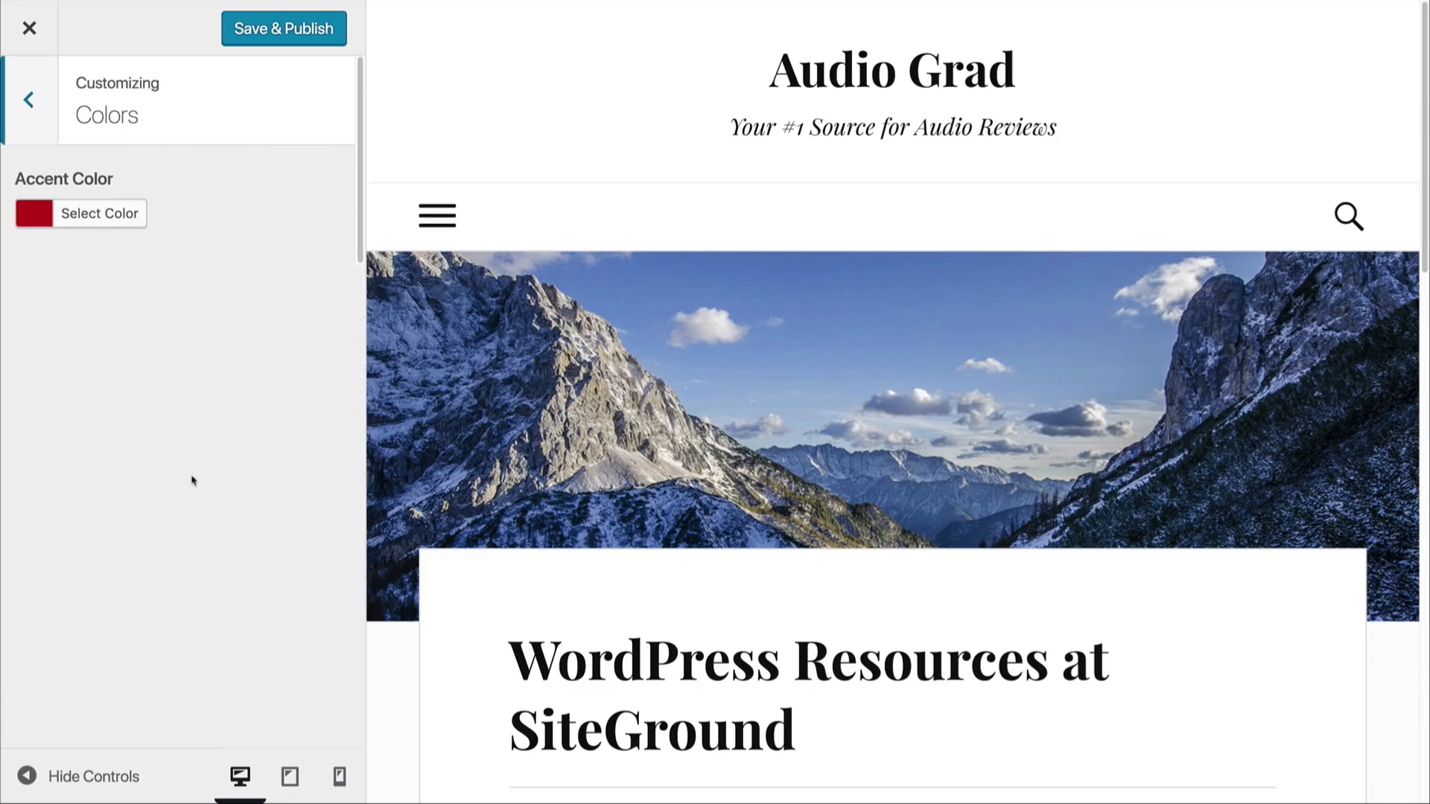
left_click(87, 225)
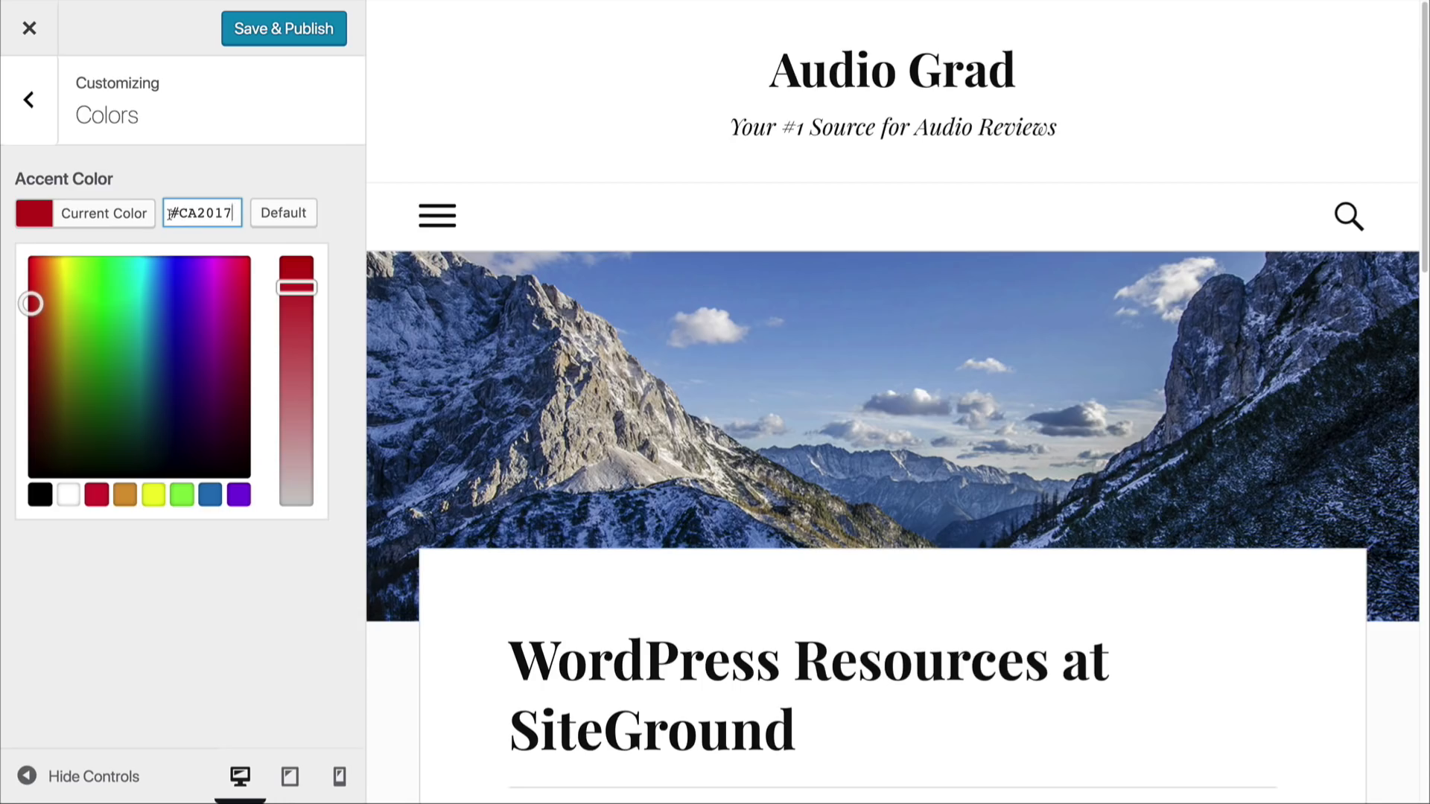
left_click_drag(32, 304, 103, 325)
double_click(206, 215)
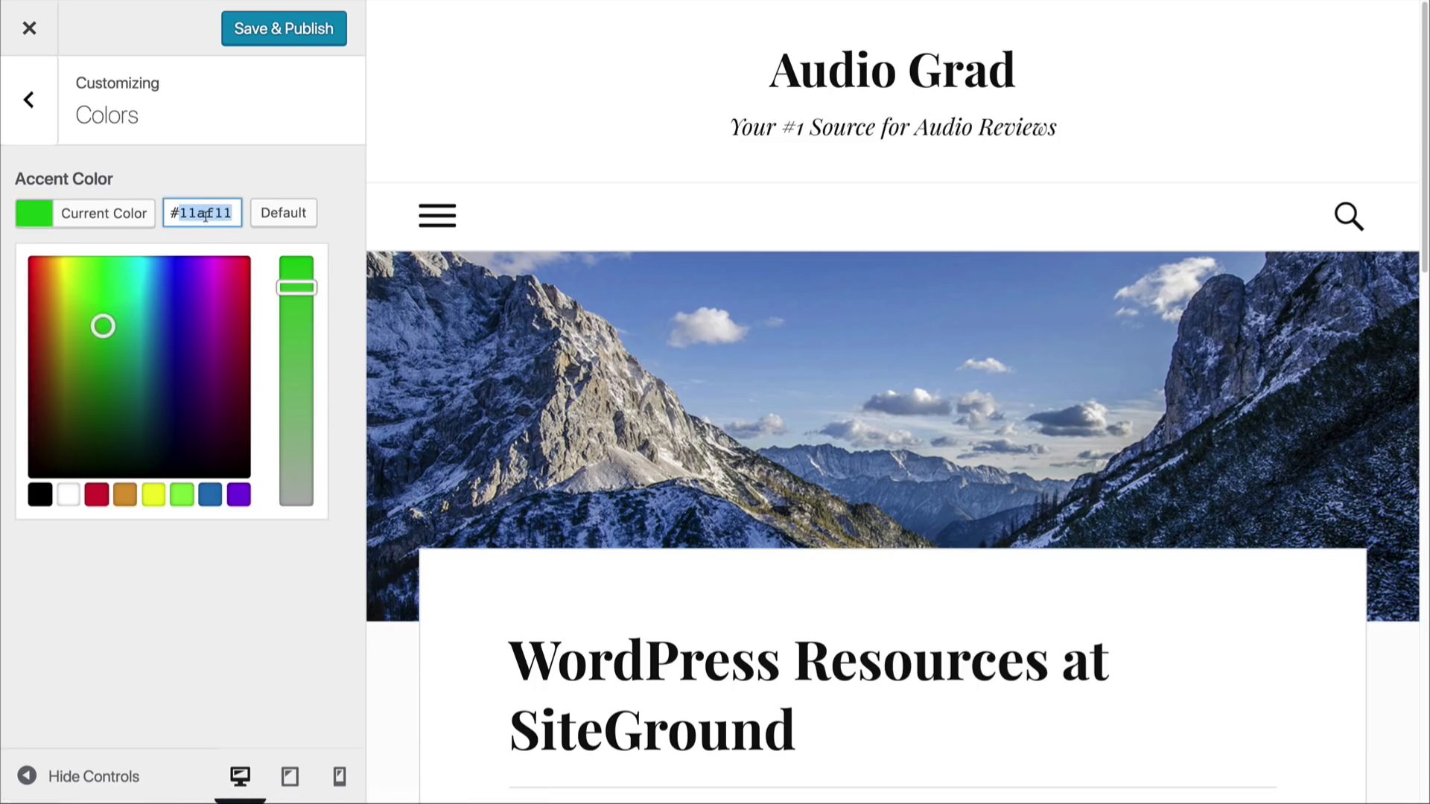
key("super+v")
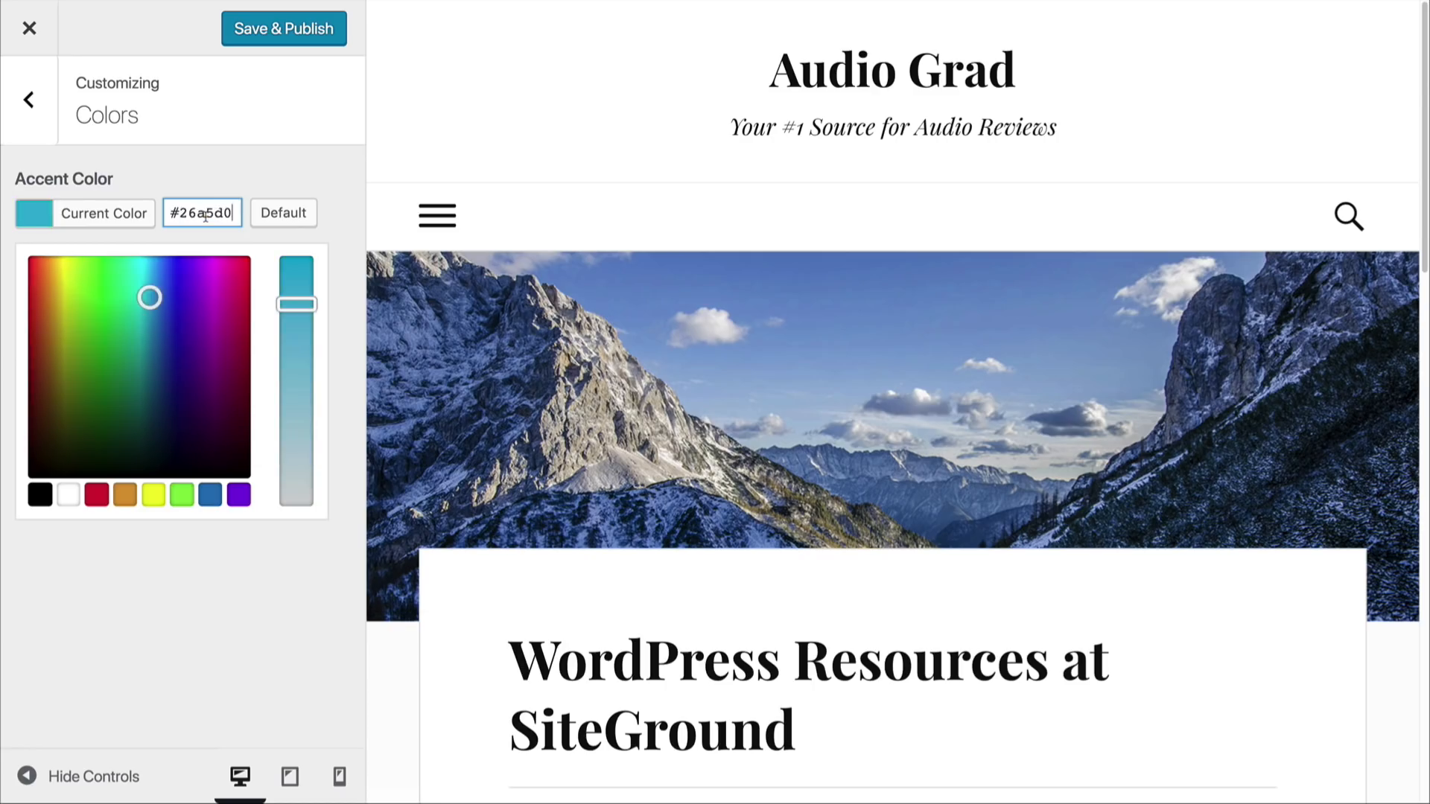
left_click(248, 179)
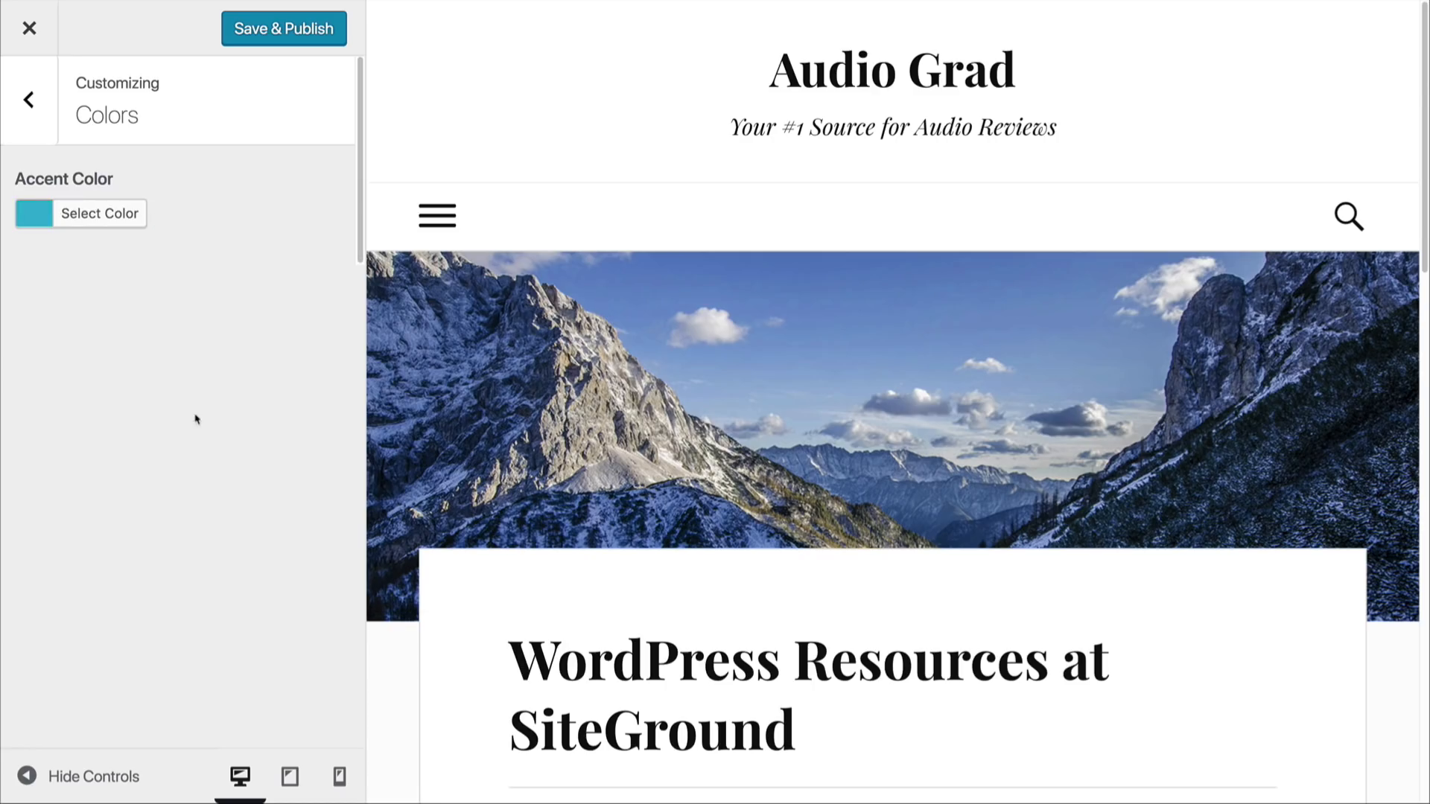
left_click(35, 123)
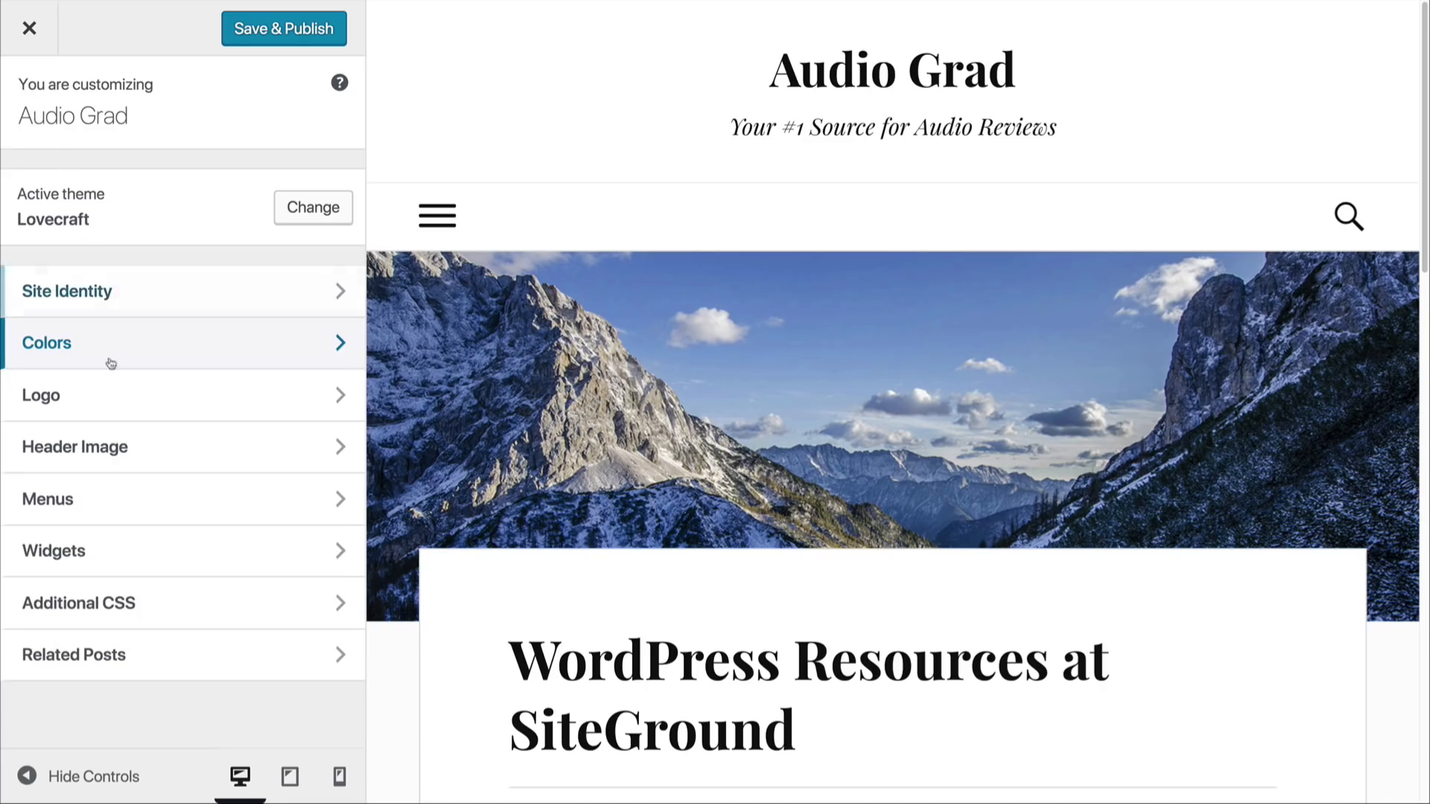
Step: Review the theme's logo option, publish the customizations and leave the customizer
left_click(146, 399)
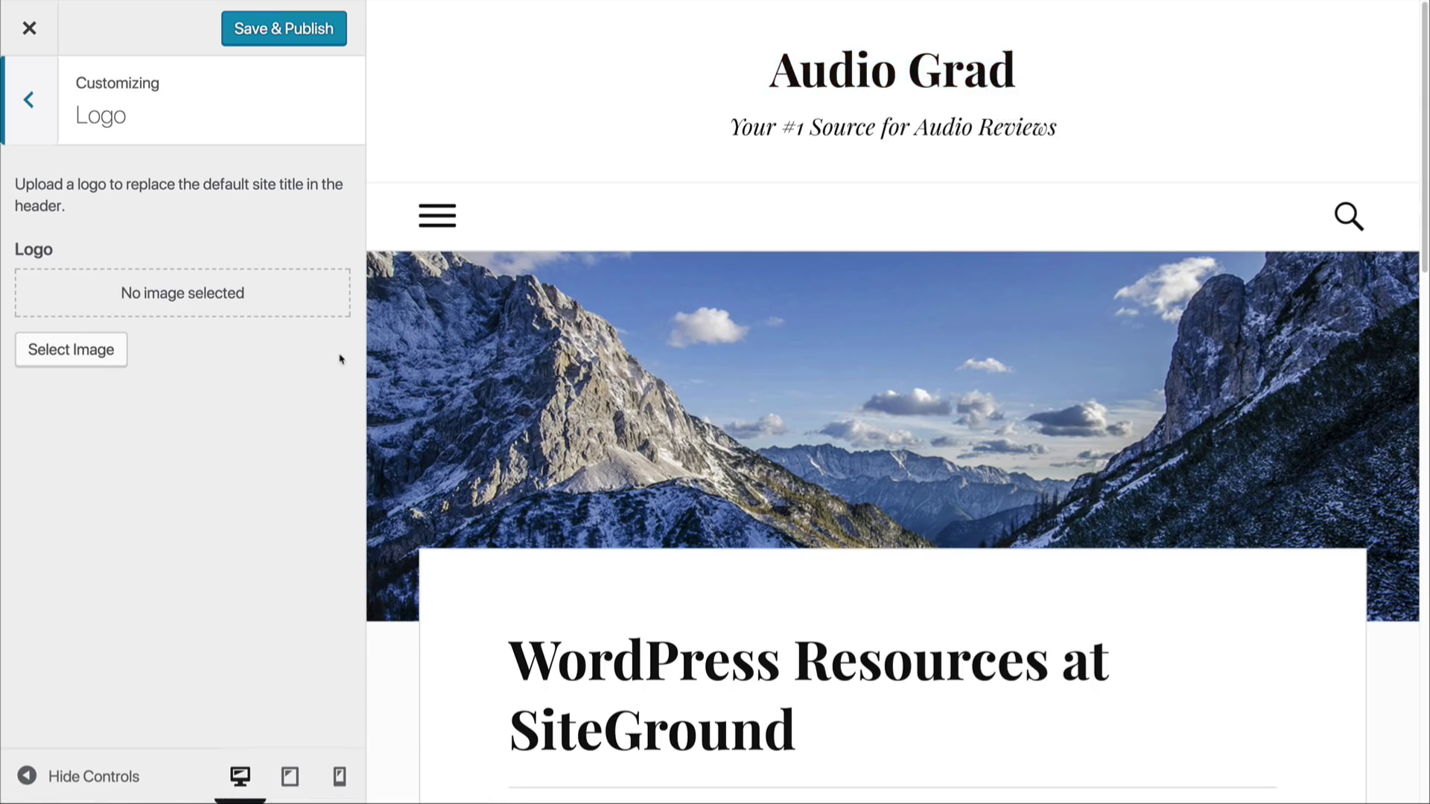
left_click(18, 105)
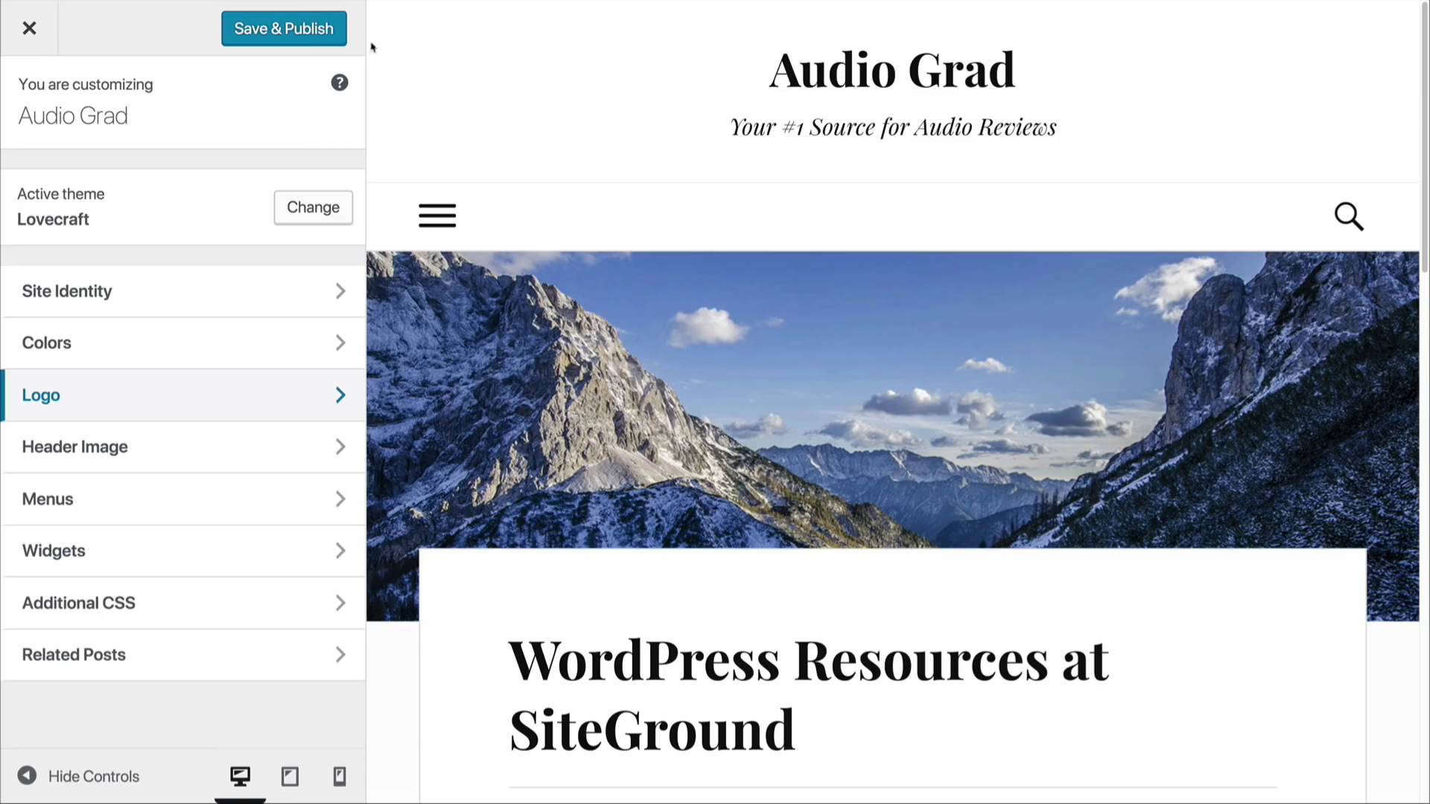
left_click(285, 30)
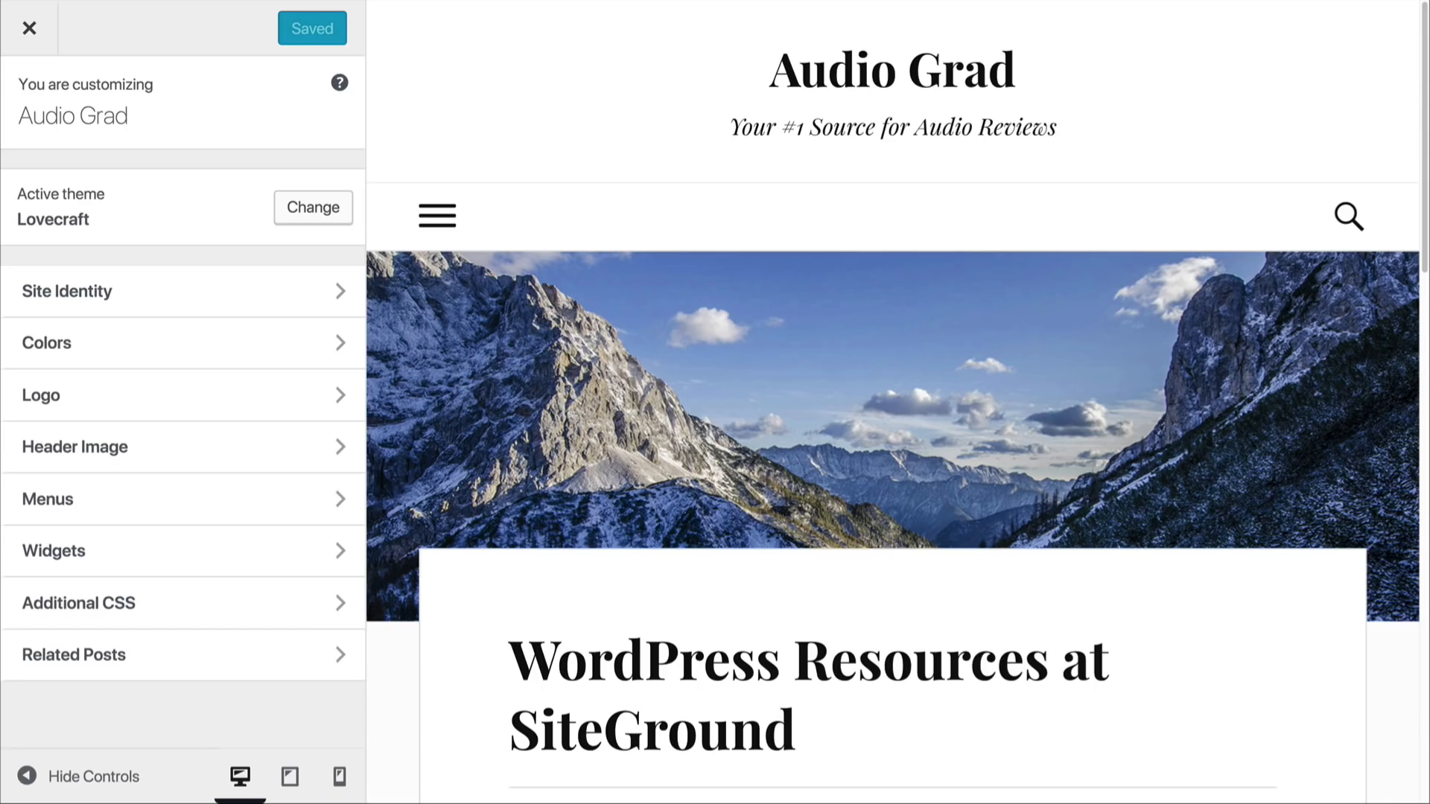
left_click(29, 30)
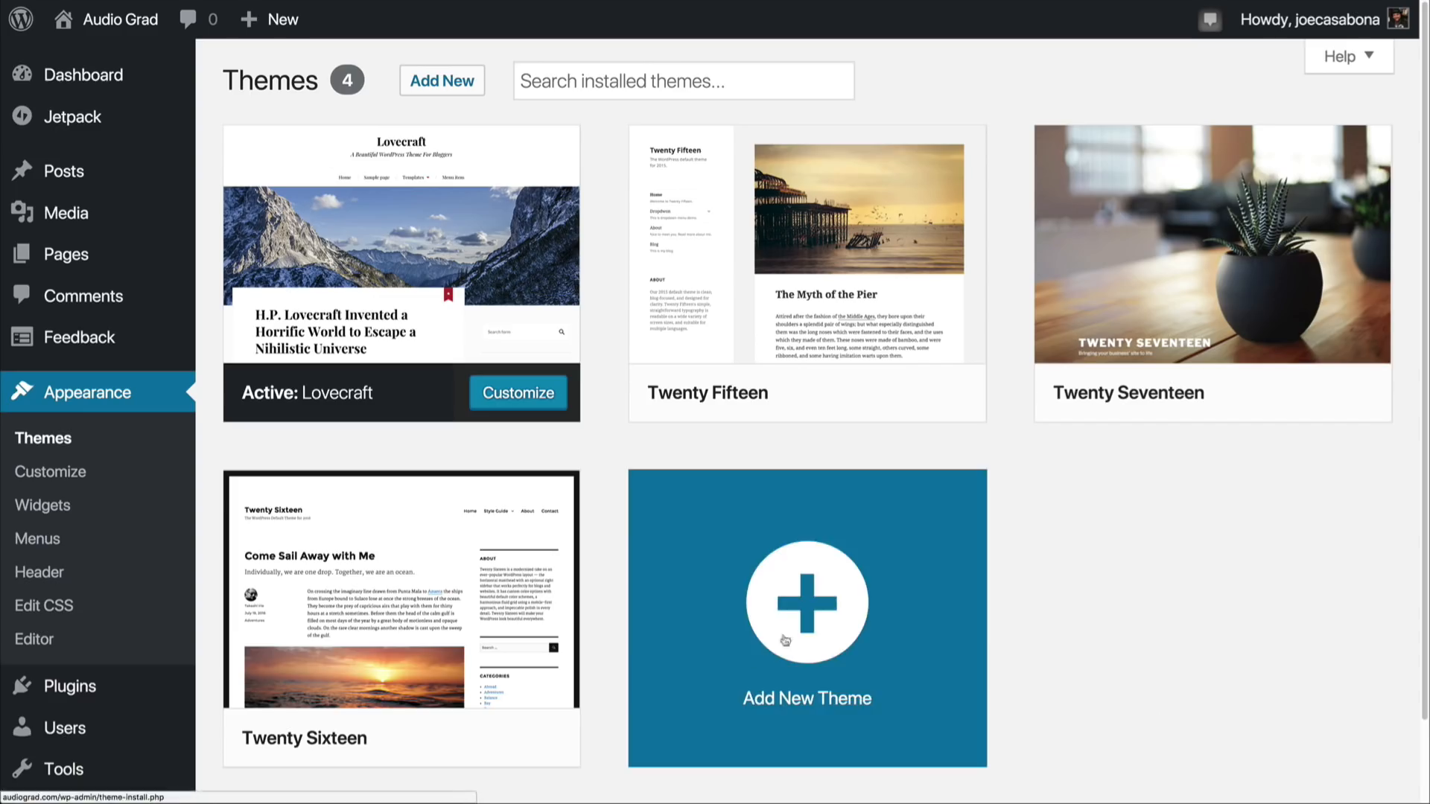
Step: Open the site's General Settings and review the title, tagline, addresses, membership and language options
scroll(76, 622, "down", 1)
mouse_move(82, 726)
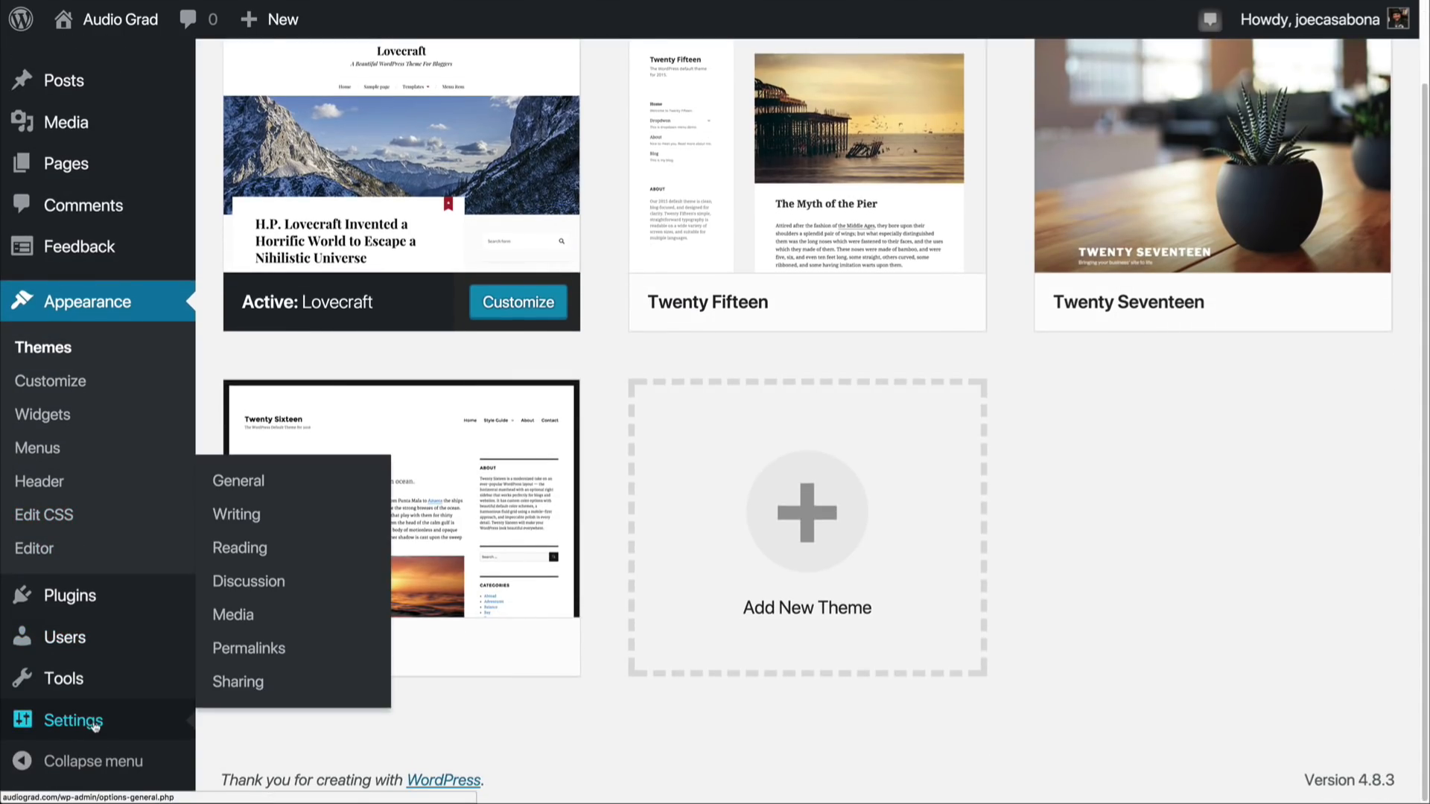
left_click(64, 720)
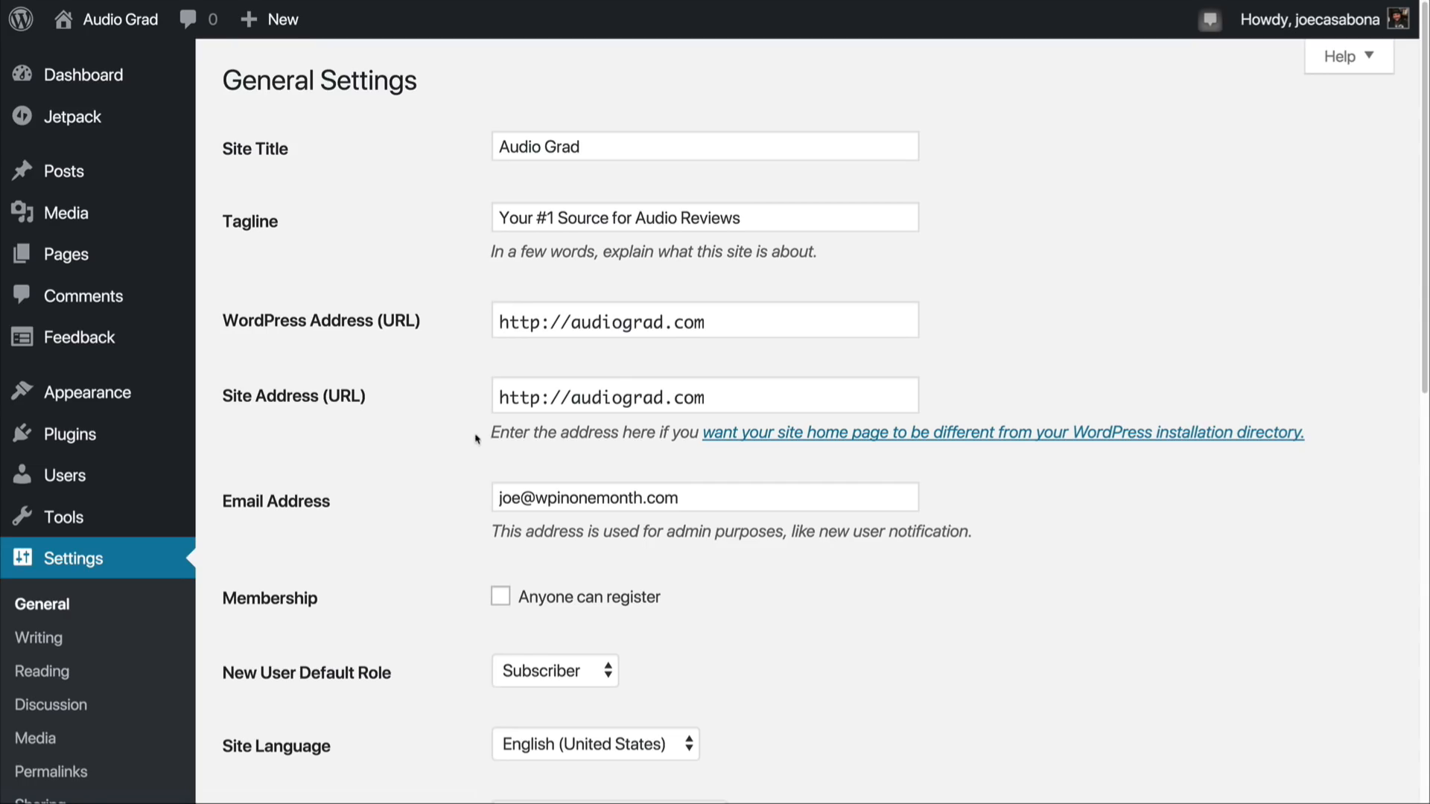
scroll(386, 477, "down", 6)
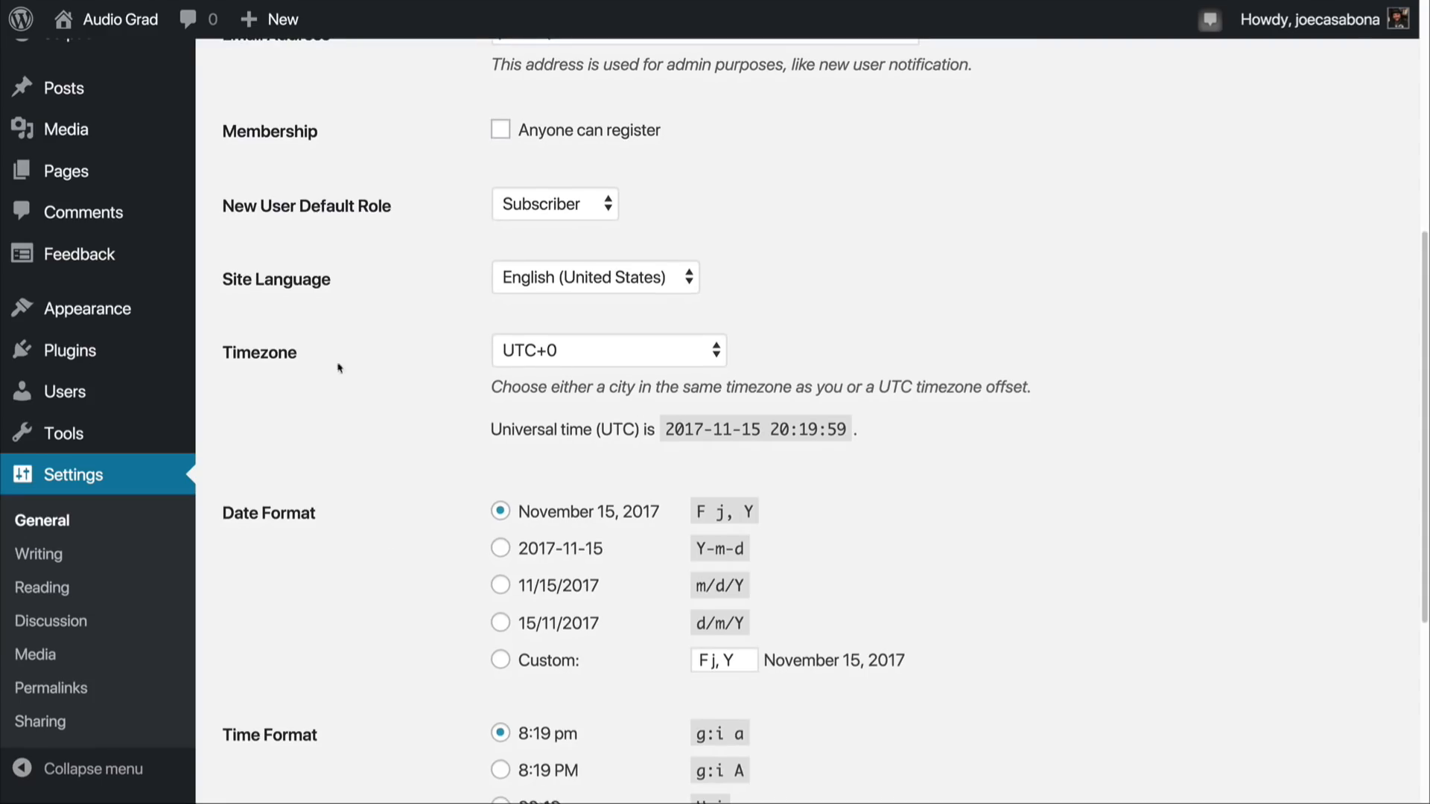
Step: Set the site's timezone to New York and save the general settings
left_click(602, 359)
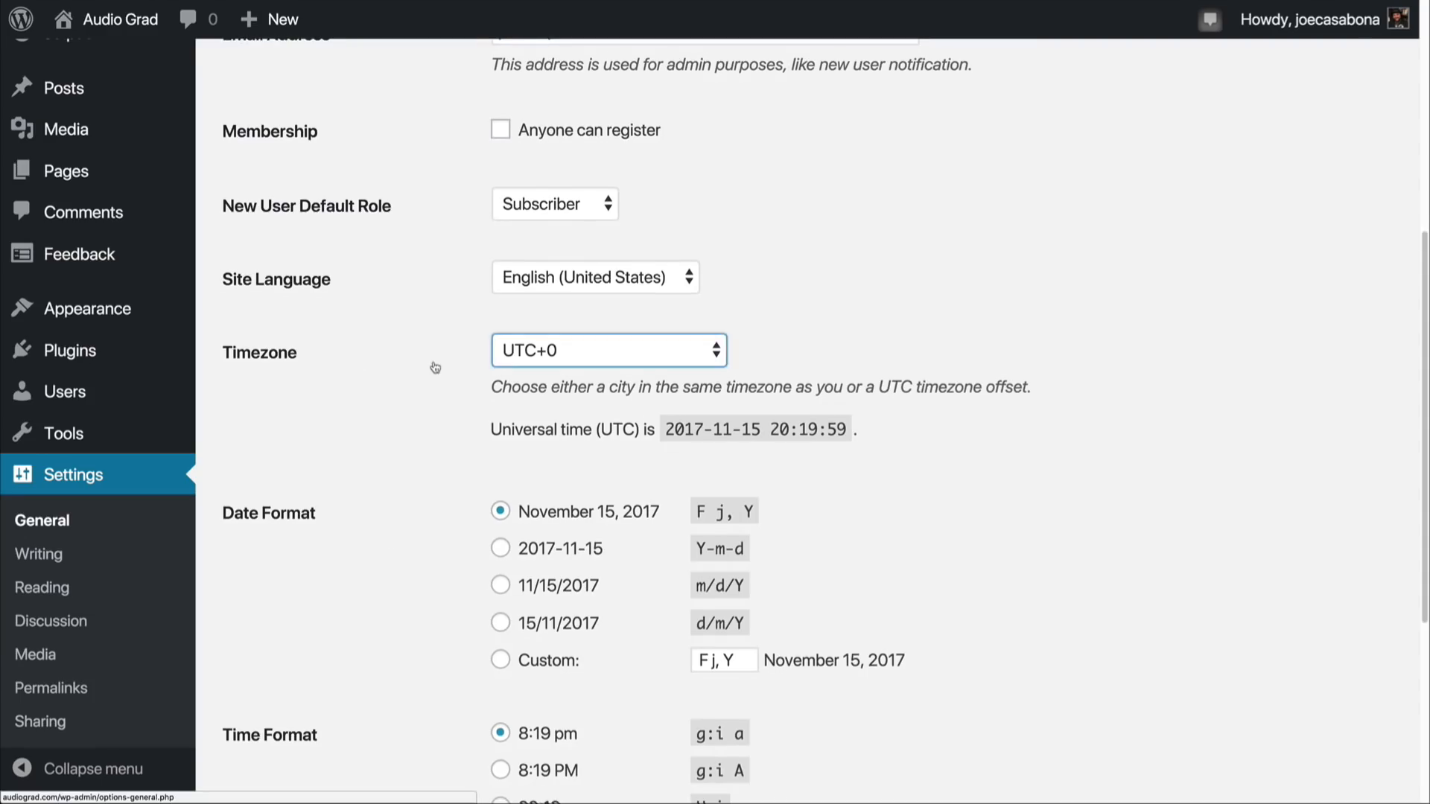
left_click(560, 362)
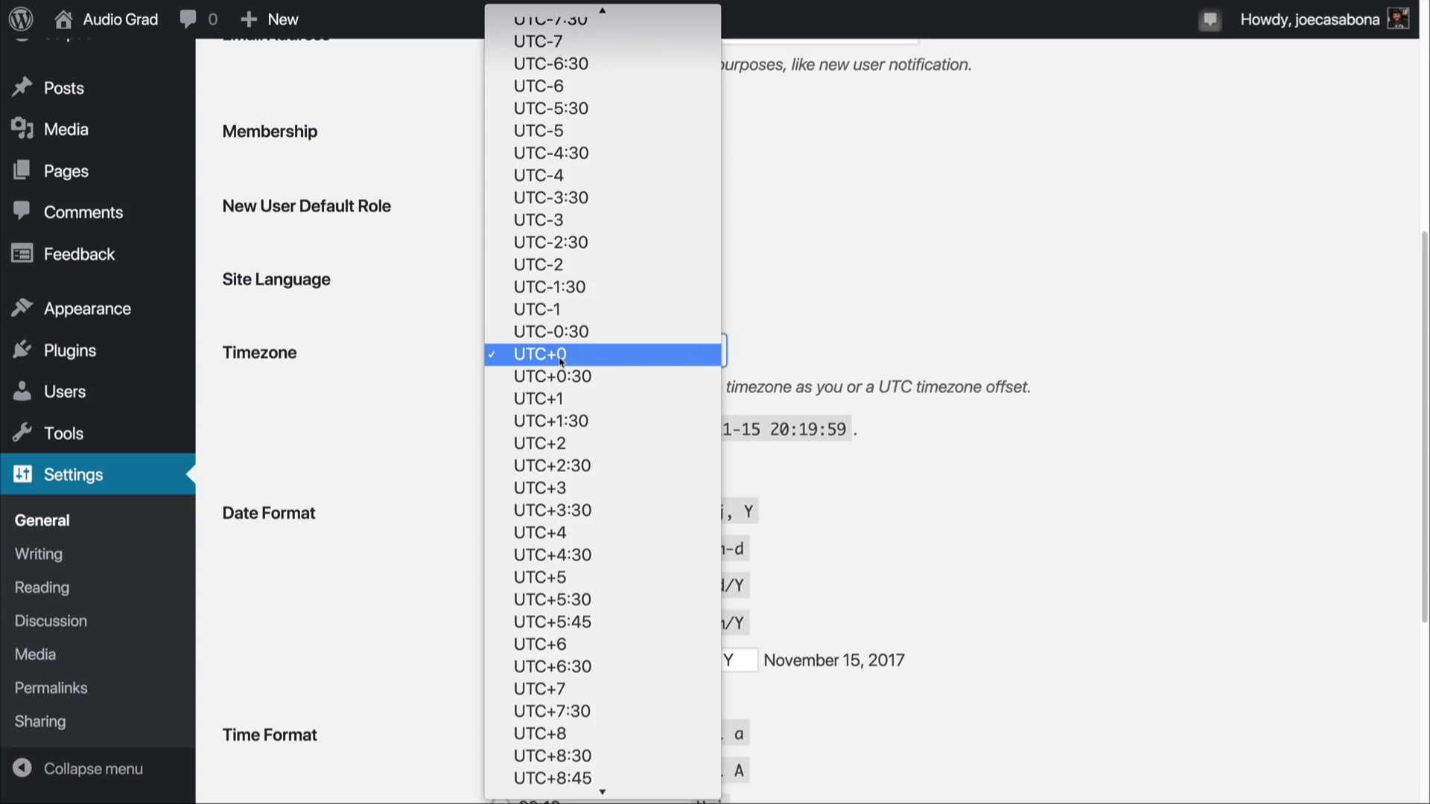
scroll(560, 362, "up", 15)
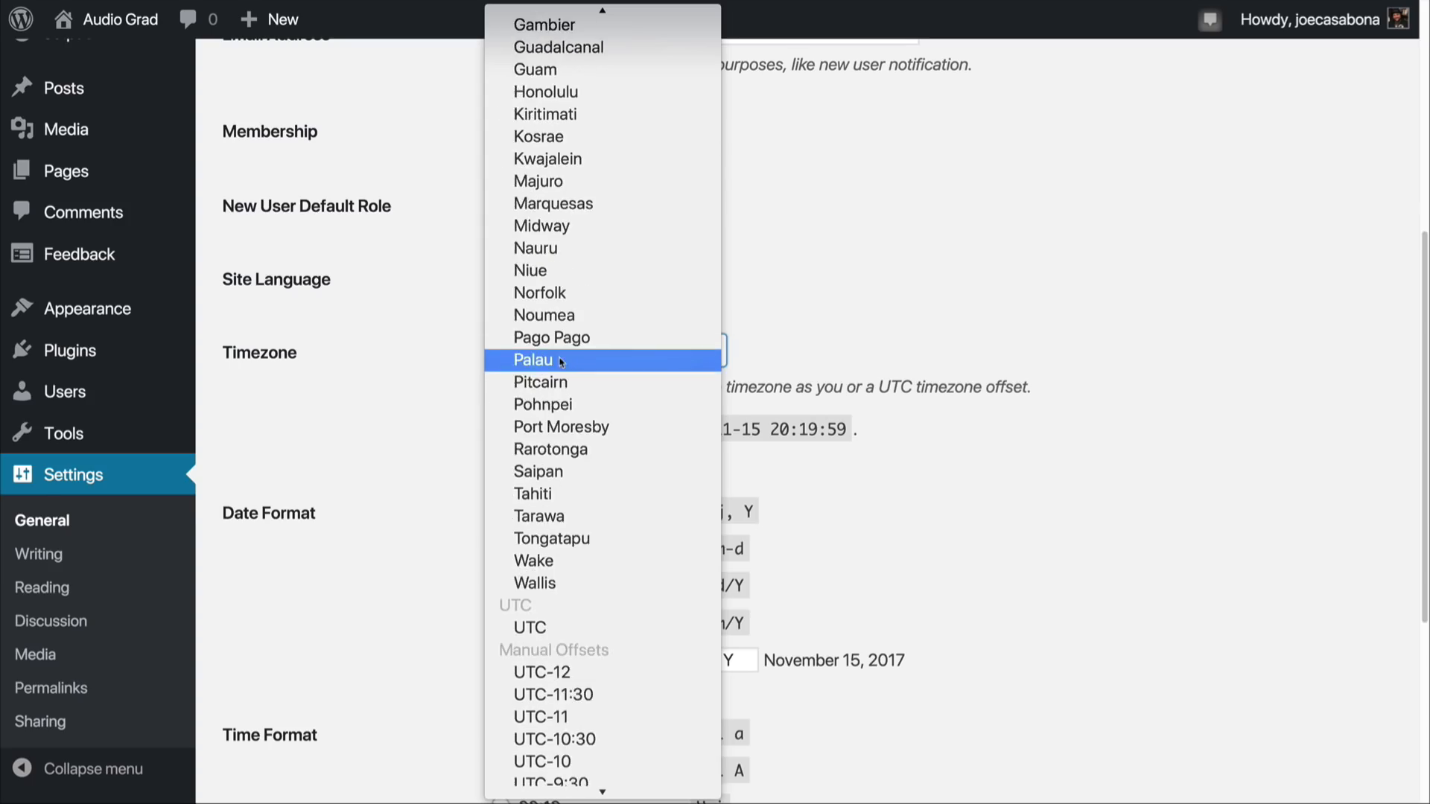
left_click(393, 575)
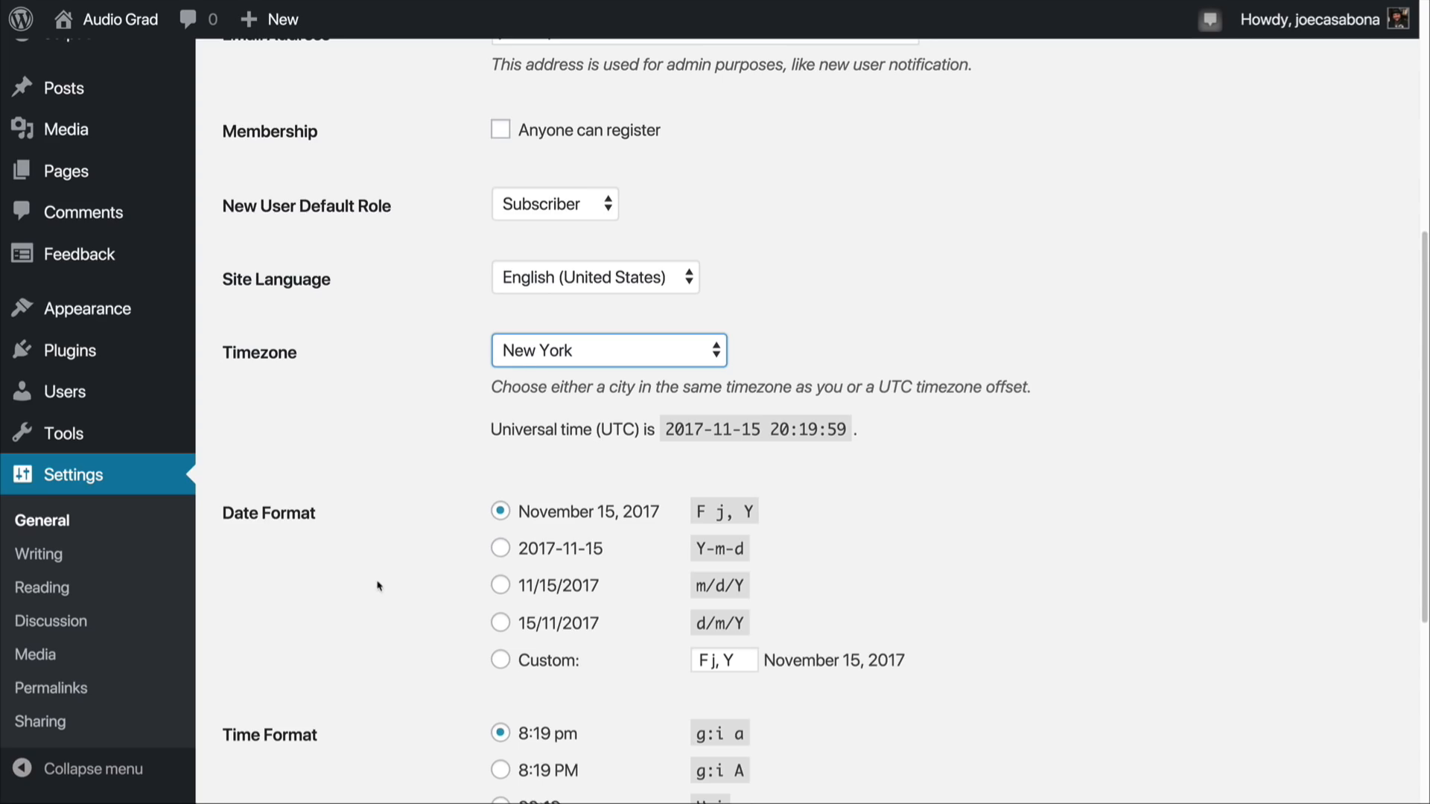
scroll(377, 584, "down", 5)
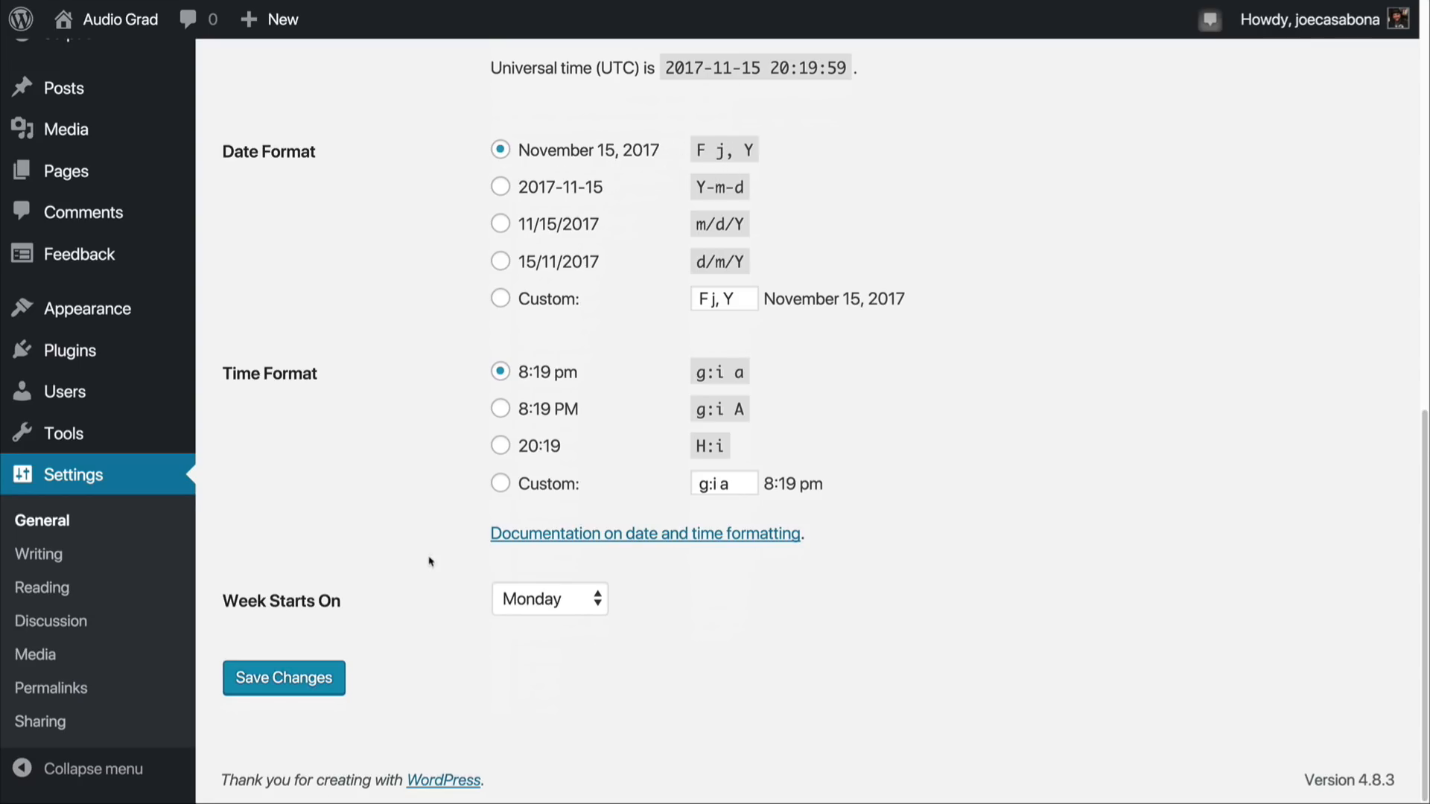
left_click(298, 680)
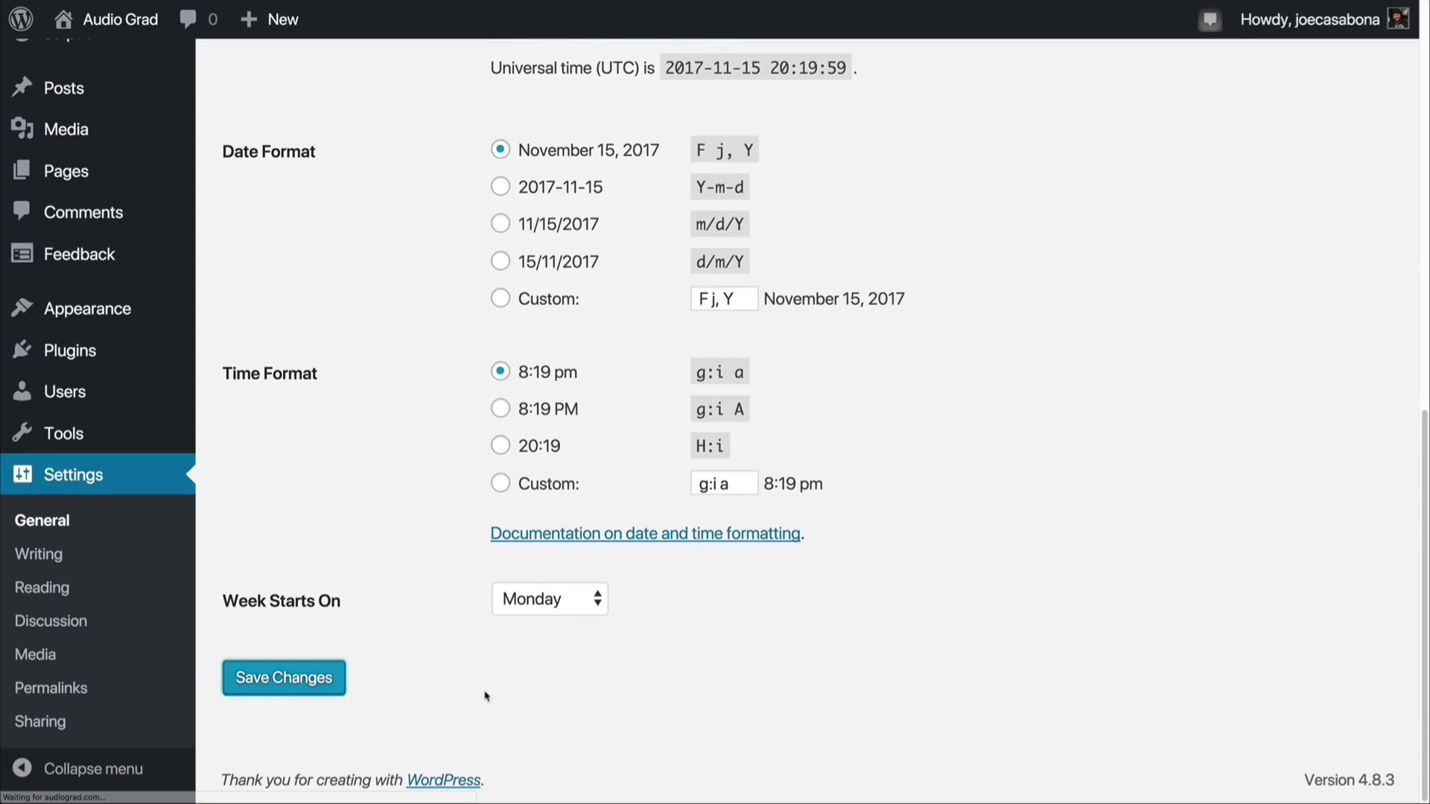
Step: Look over the Writing settings, and in the Reading settings discourage search engines from indexing the site
left_click(80, 636)
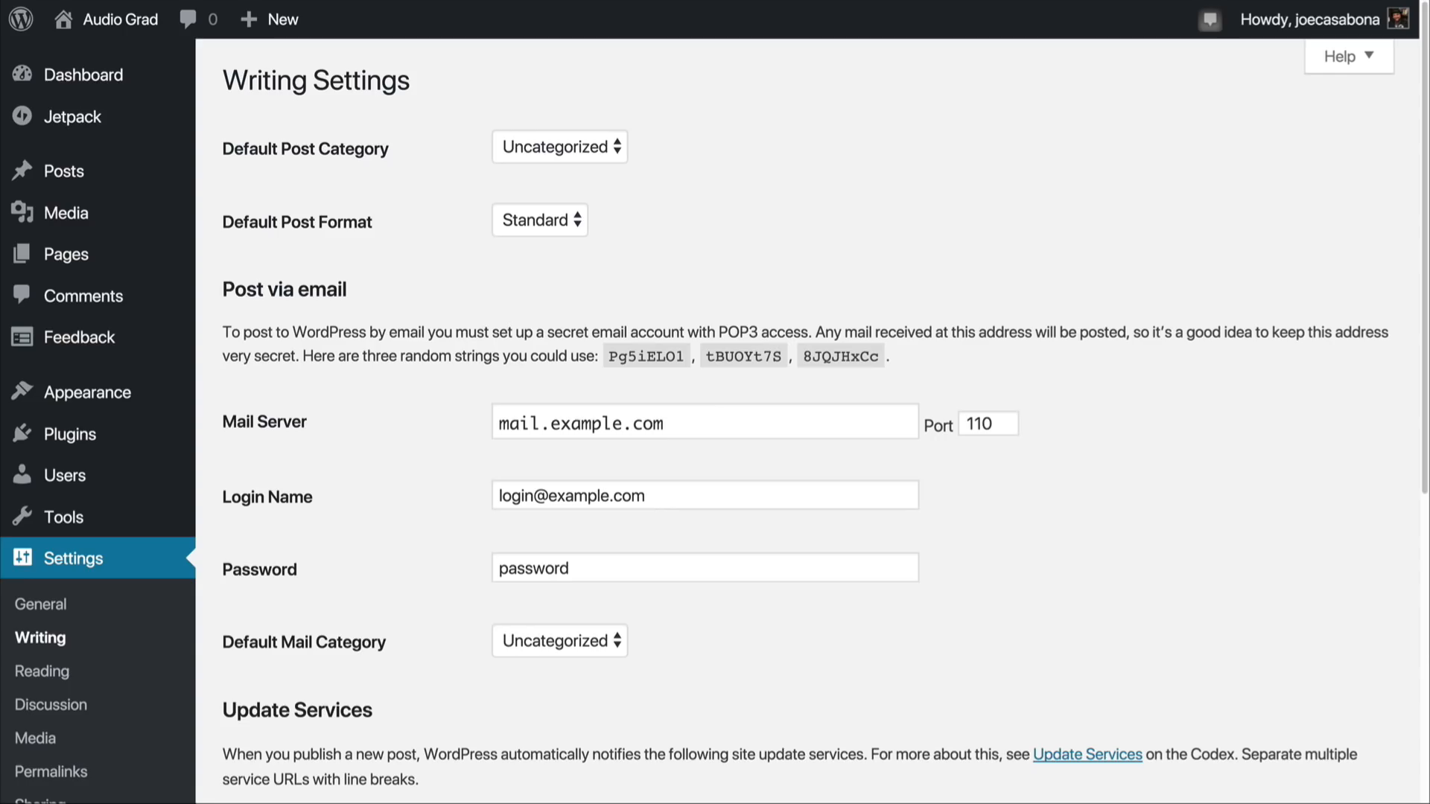
left_click(43, 670)
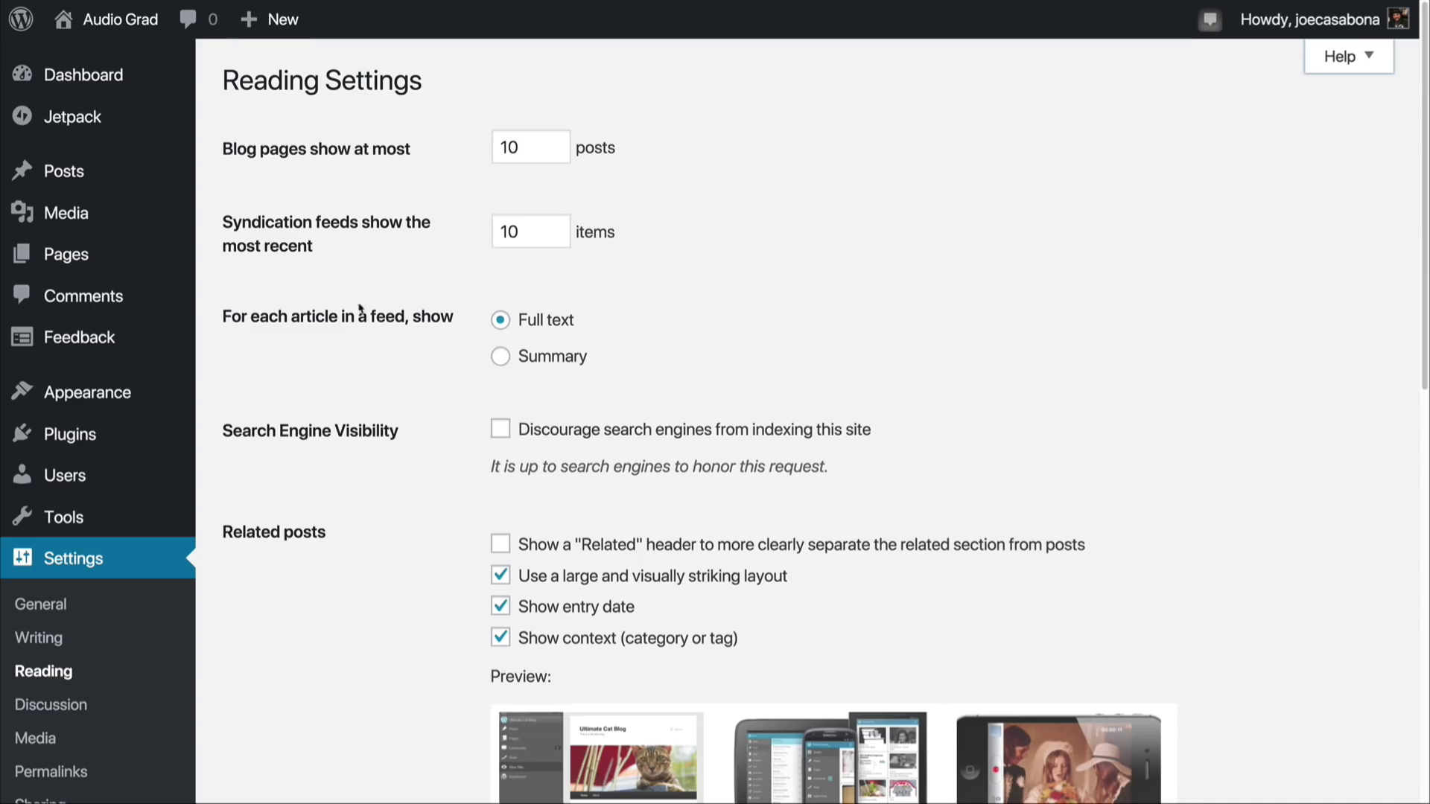
scroll(357, 358, "down", 2)
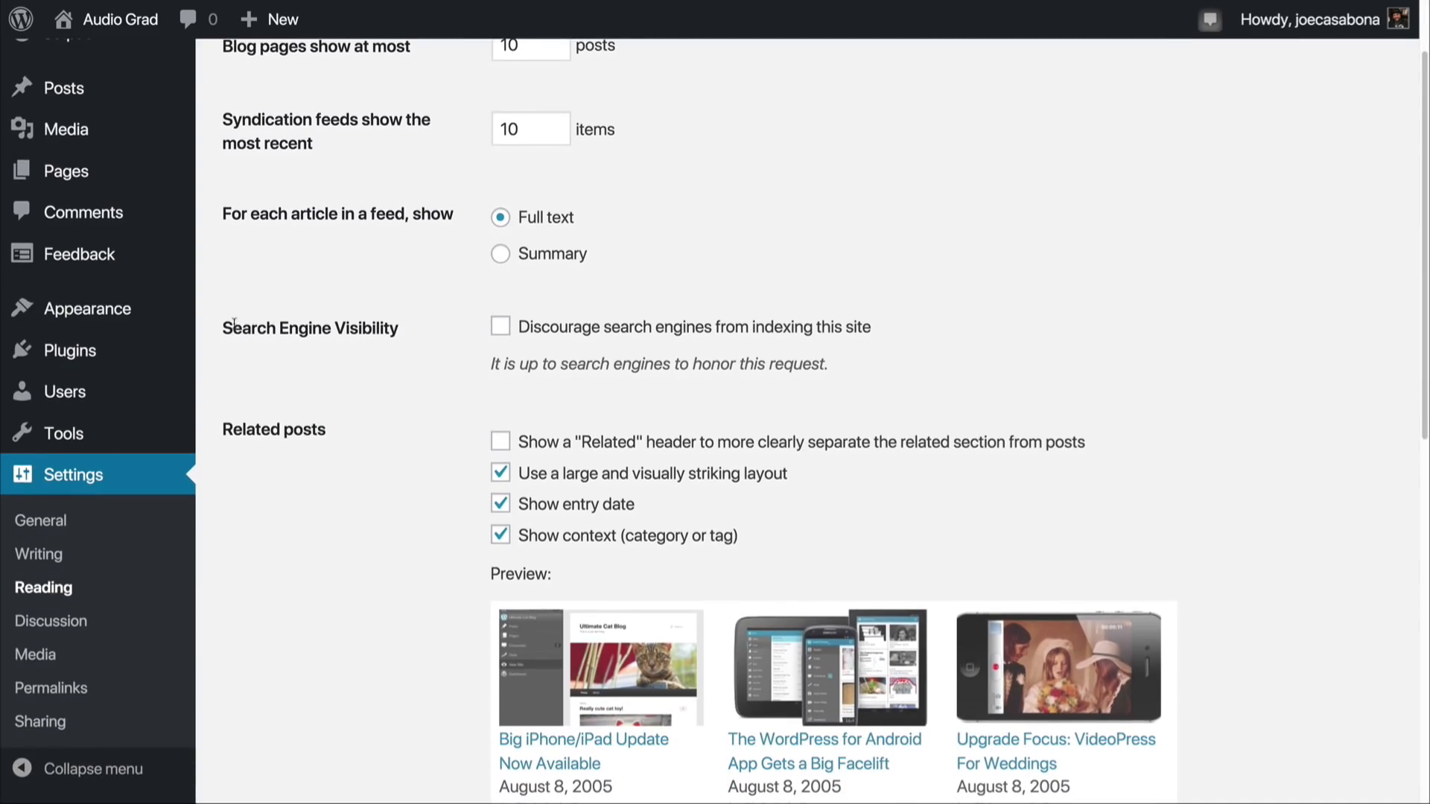
left_click_drag(225, 328, 389, 338)
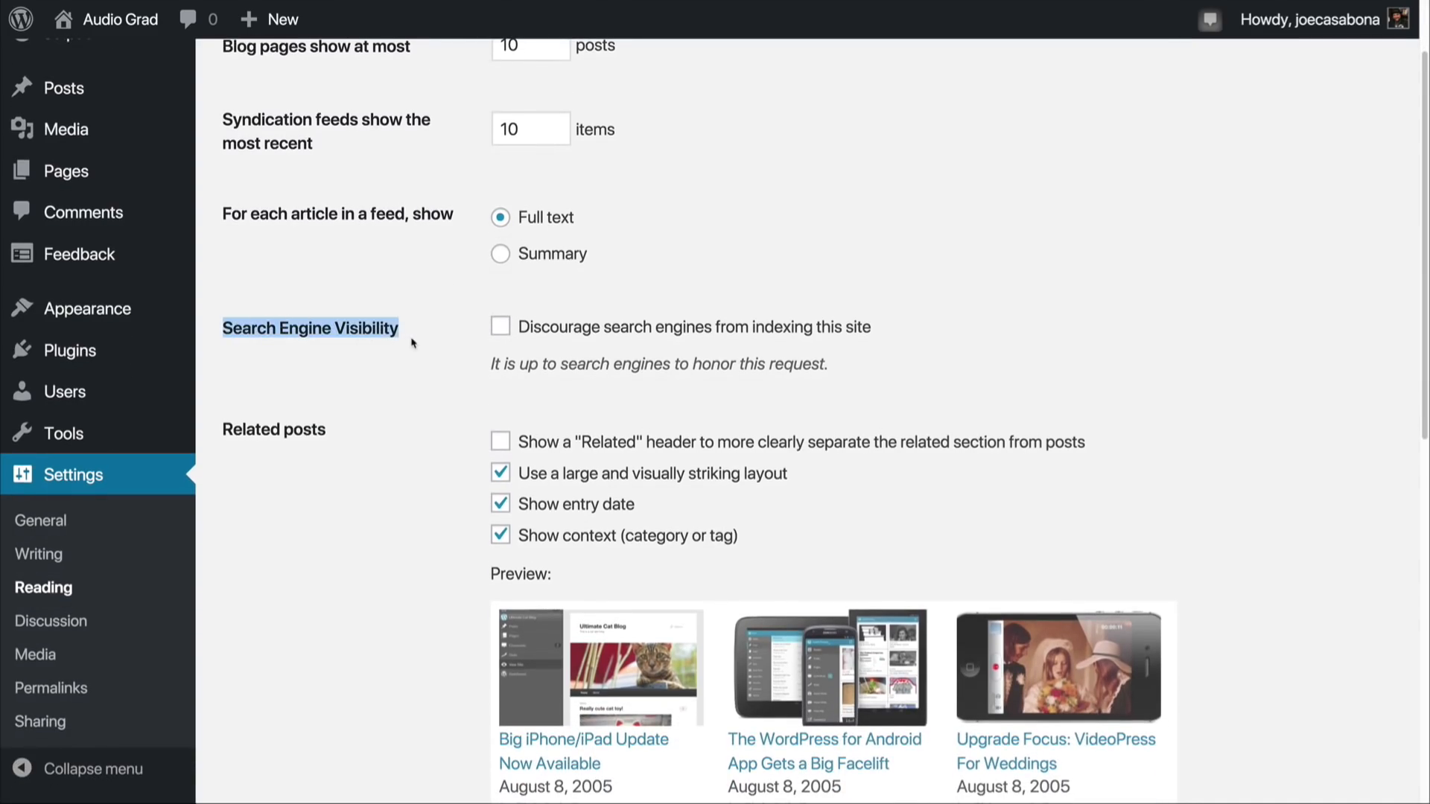
left_click(414, 343)
left_click(500, 334)
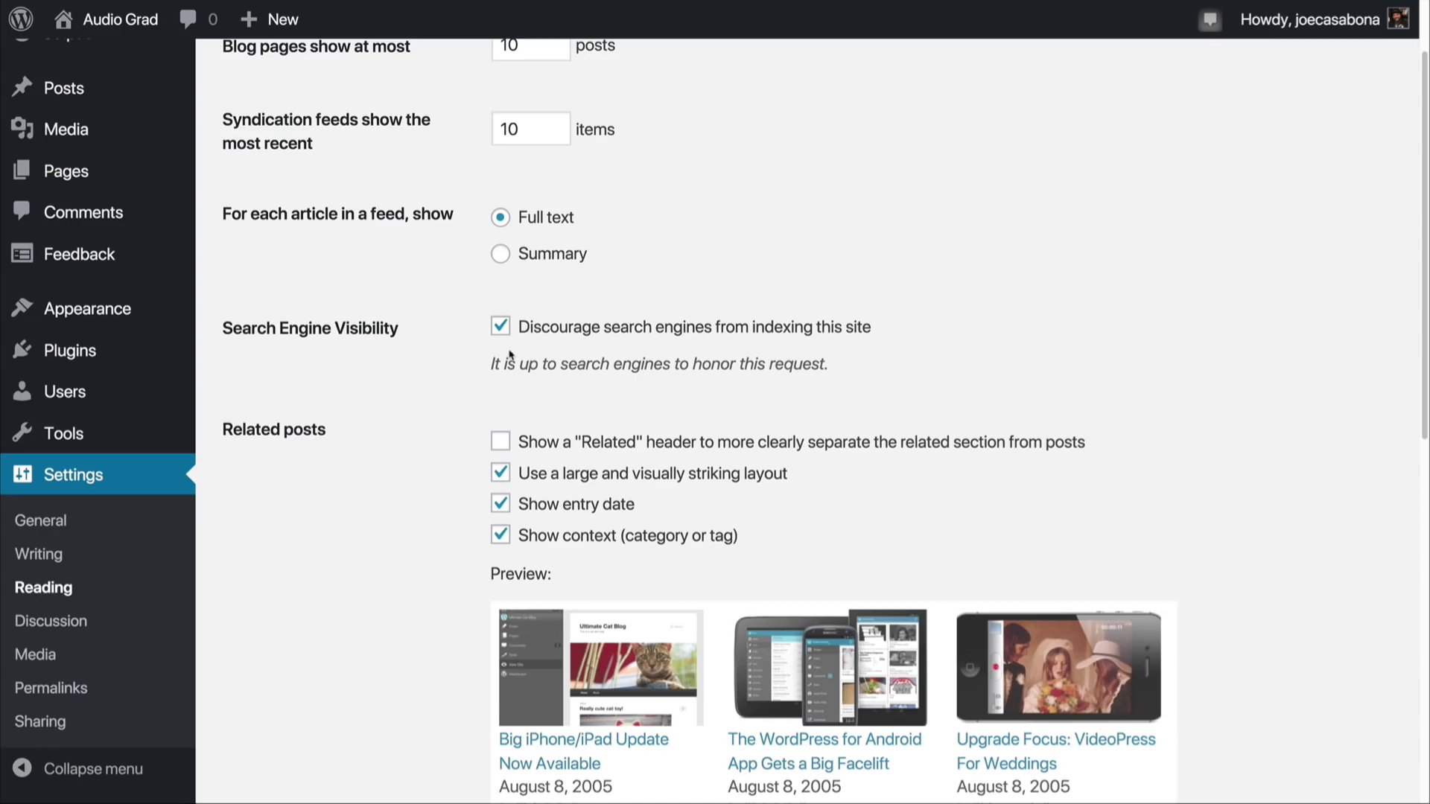
Step: Enable the "Related" header that separates the related posts section from posts
scroll(347, 668, "down", 3)
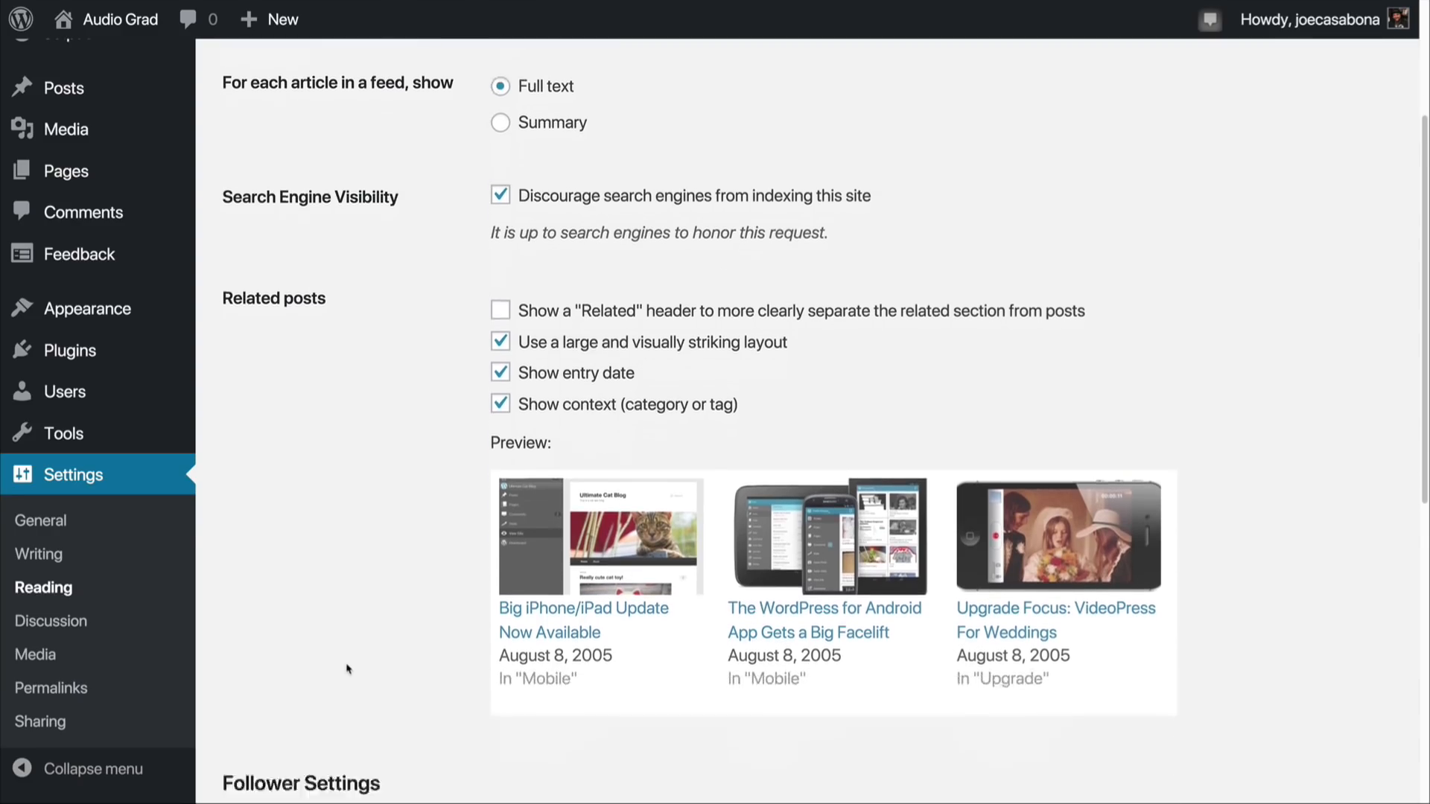
scroll(346, 669, "down", 2)
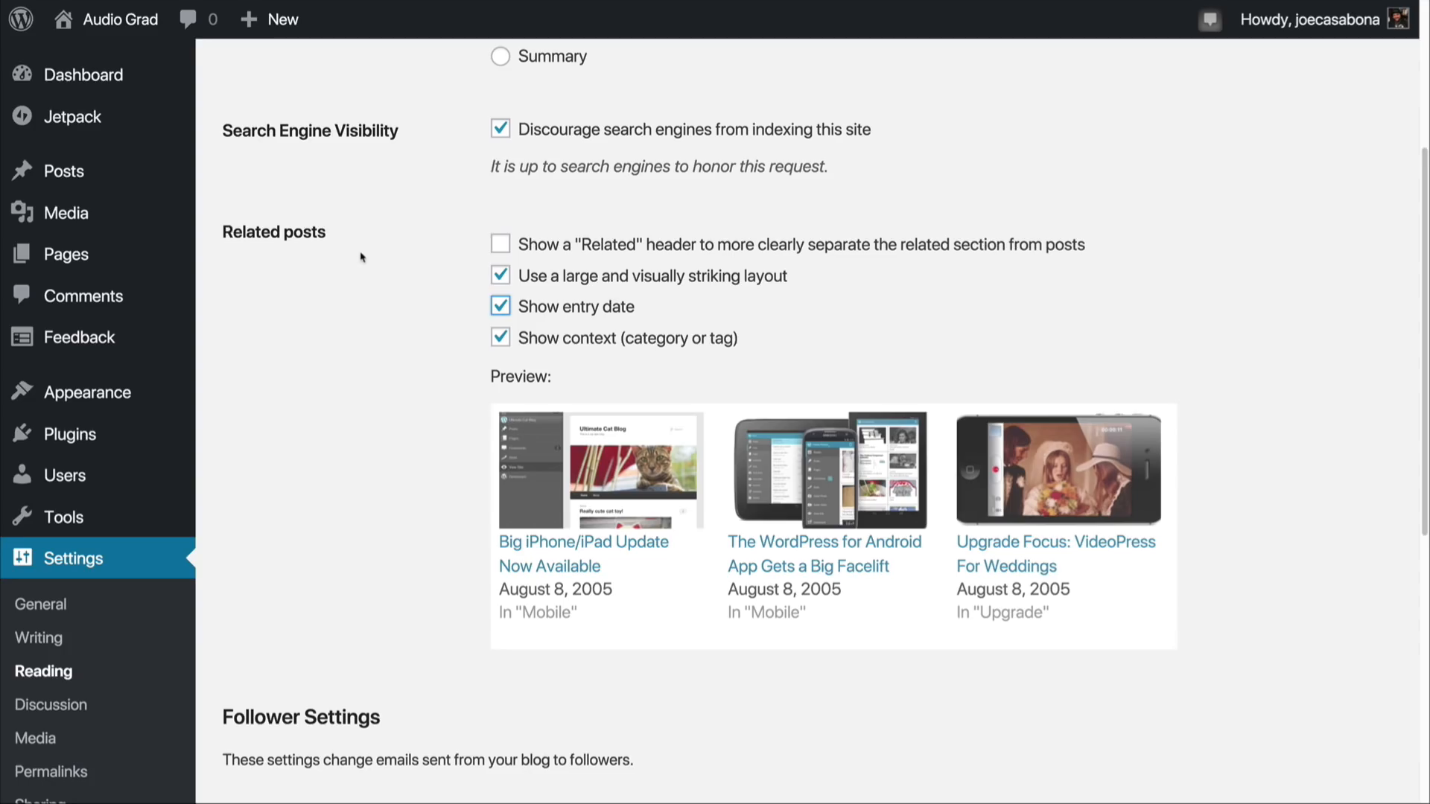
left_click(501, 245)
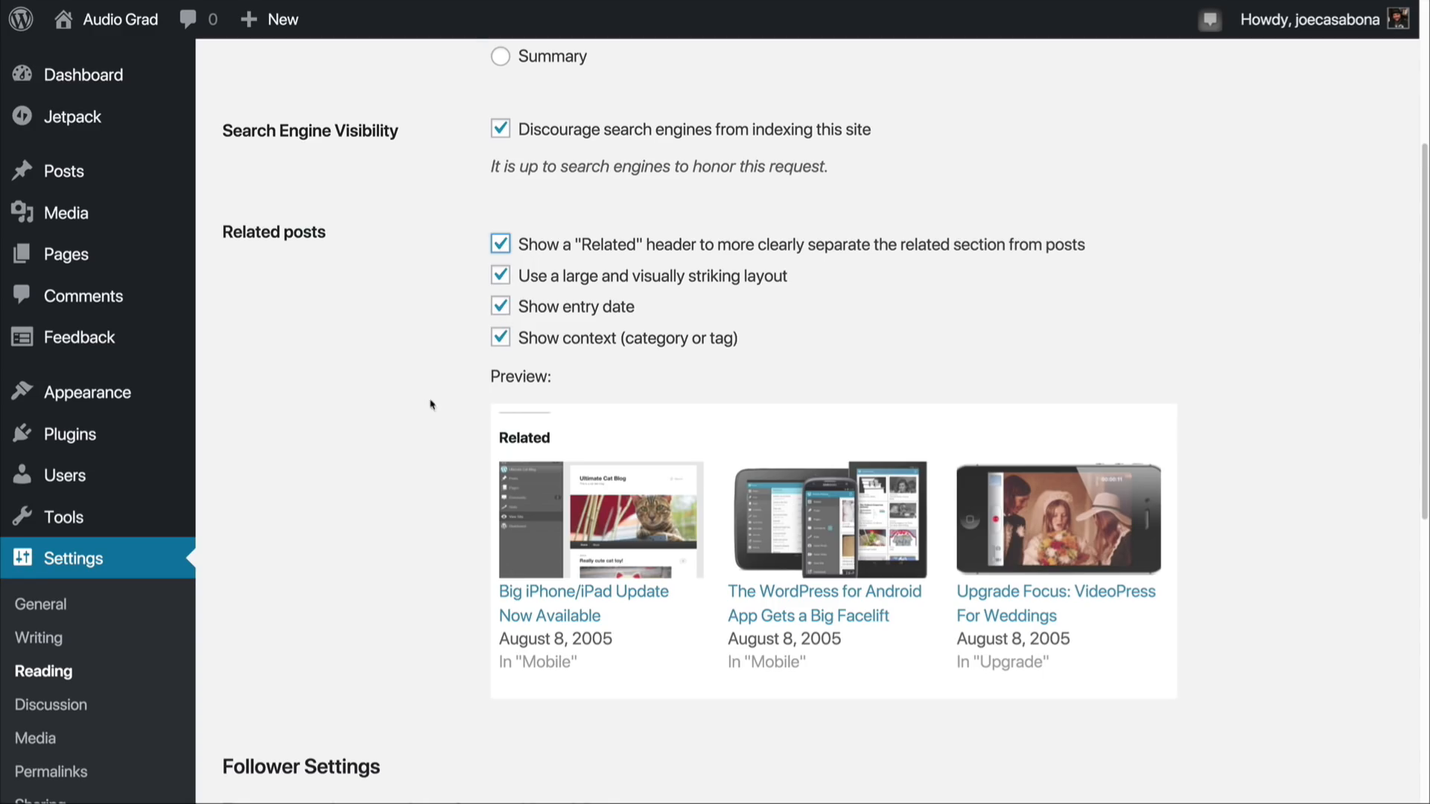
scroll(393, 386, "down", 5)
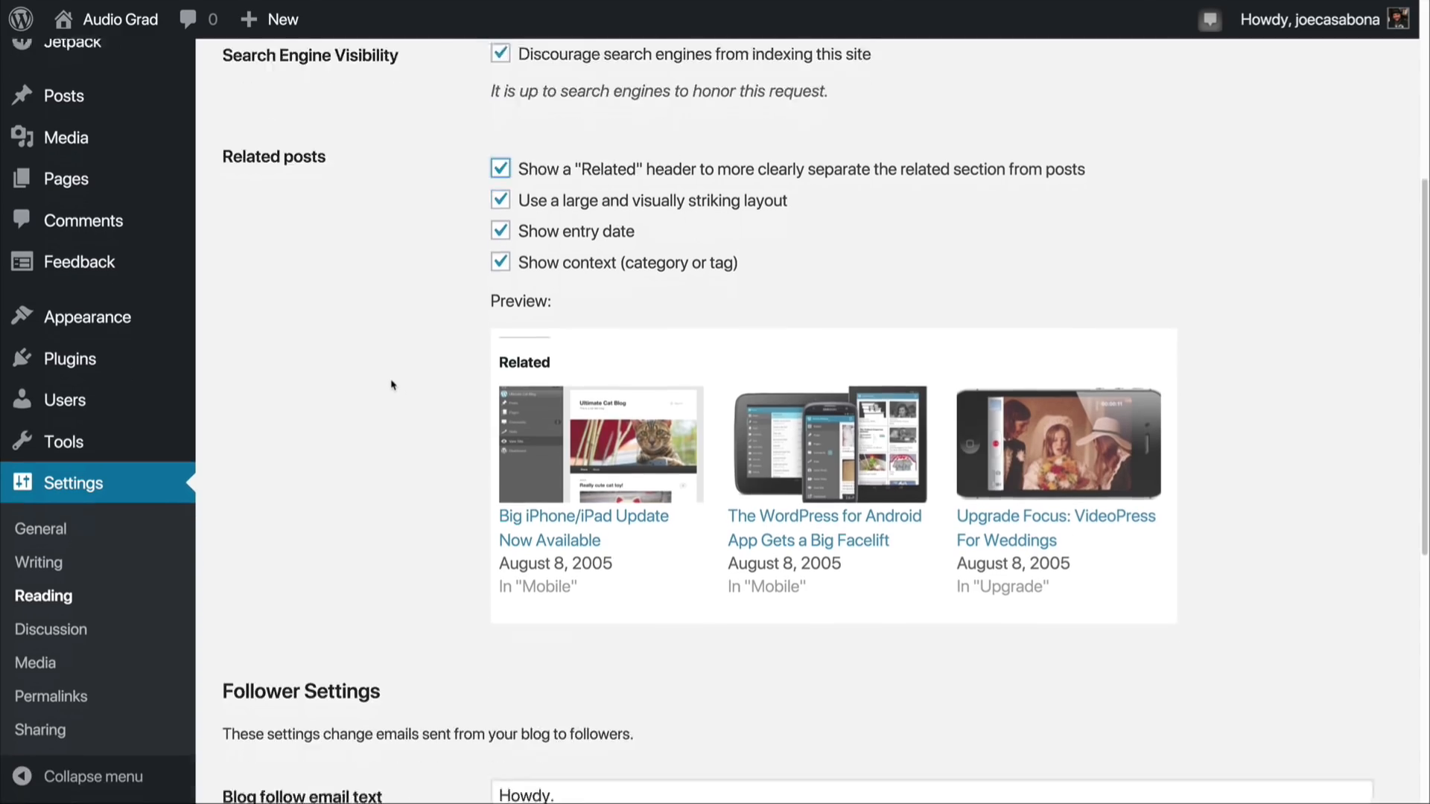
Step: Open the Discussion settings and review the comment, email notification and comment moderation options
left_click(60, 621)
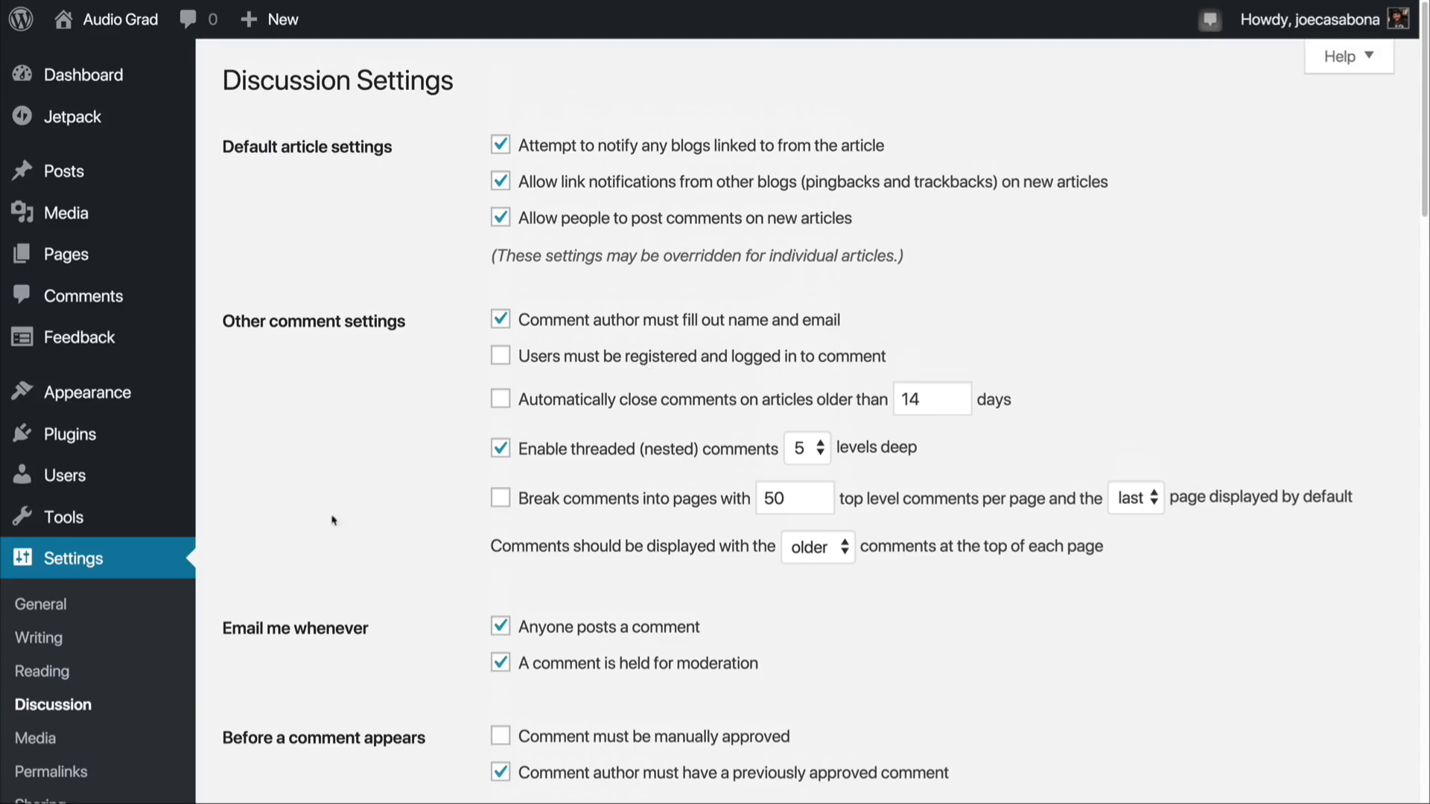
scroll(319, 534, "down", 2)
scroll(318, 534, "down", 5)
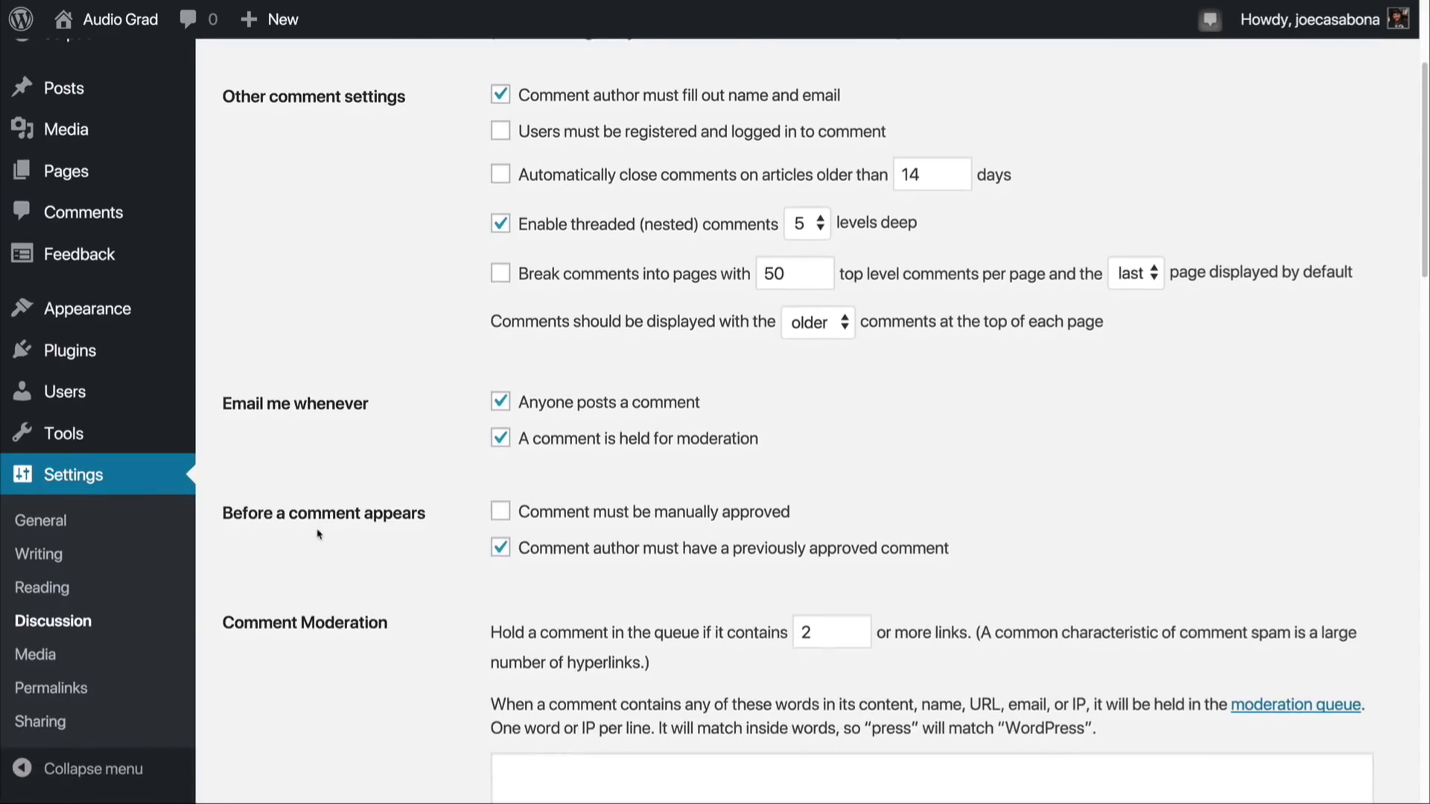
scroll(319, 534, "down", 3)
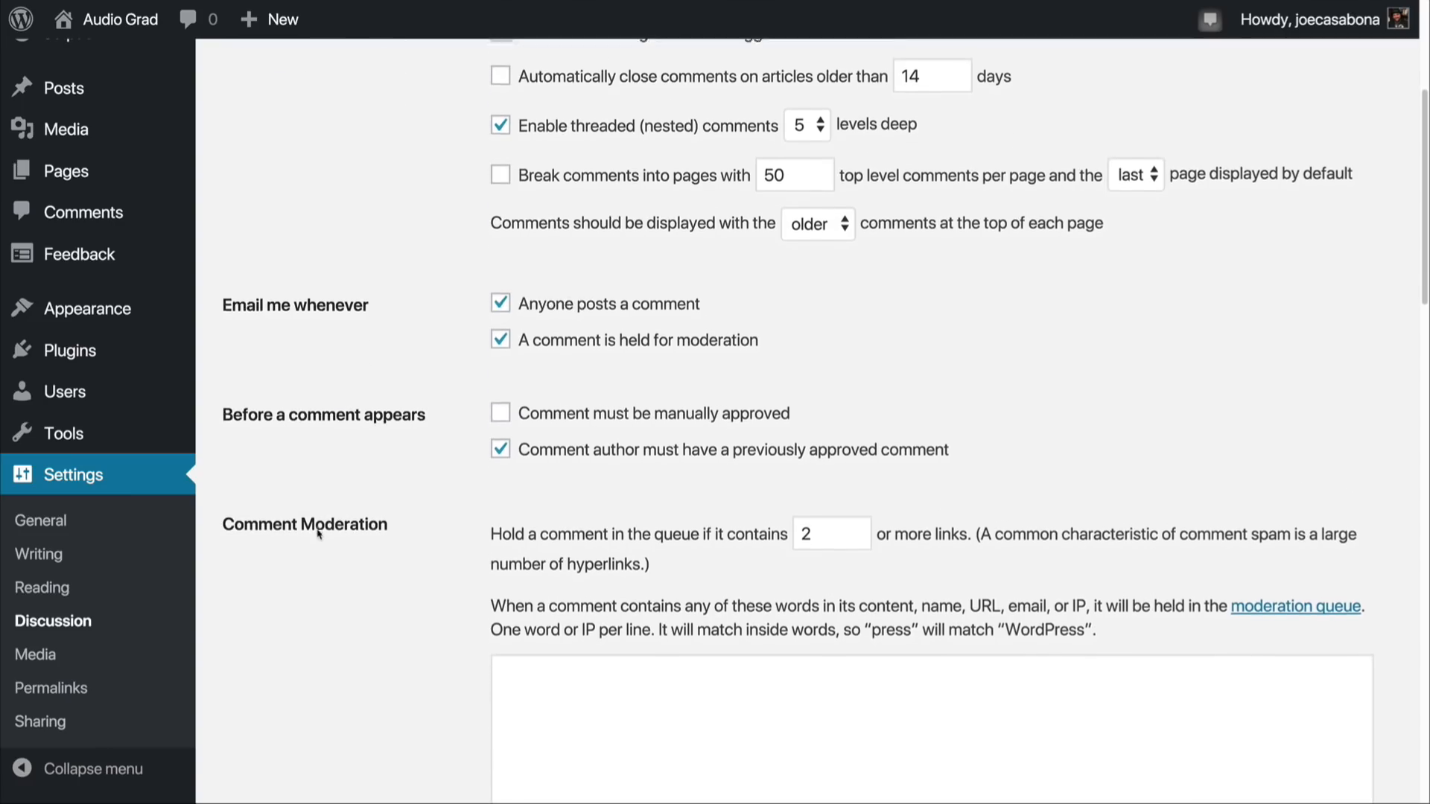
Step: Open the Permalink settings and examine the example URL of the Plain structure
left_click(88, 691)
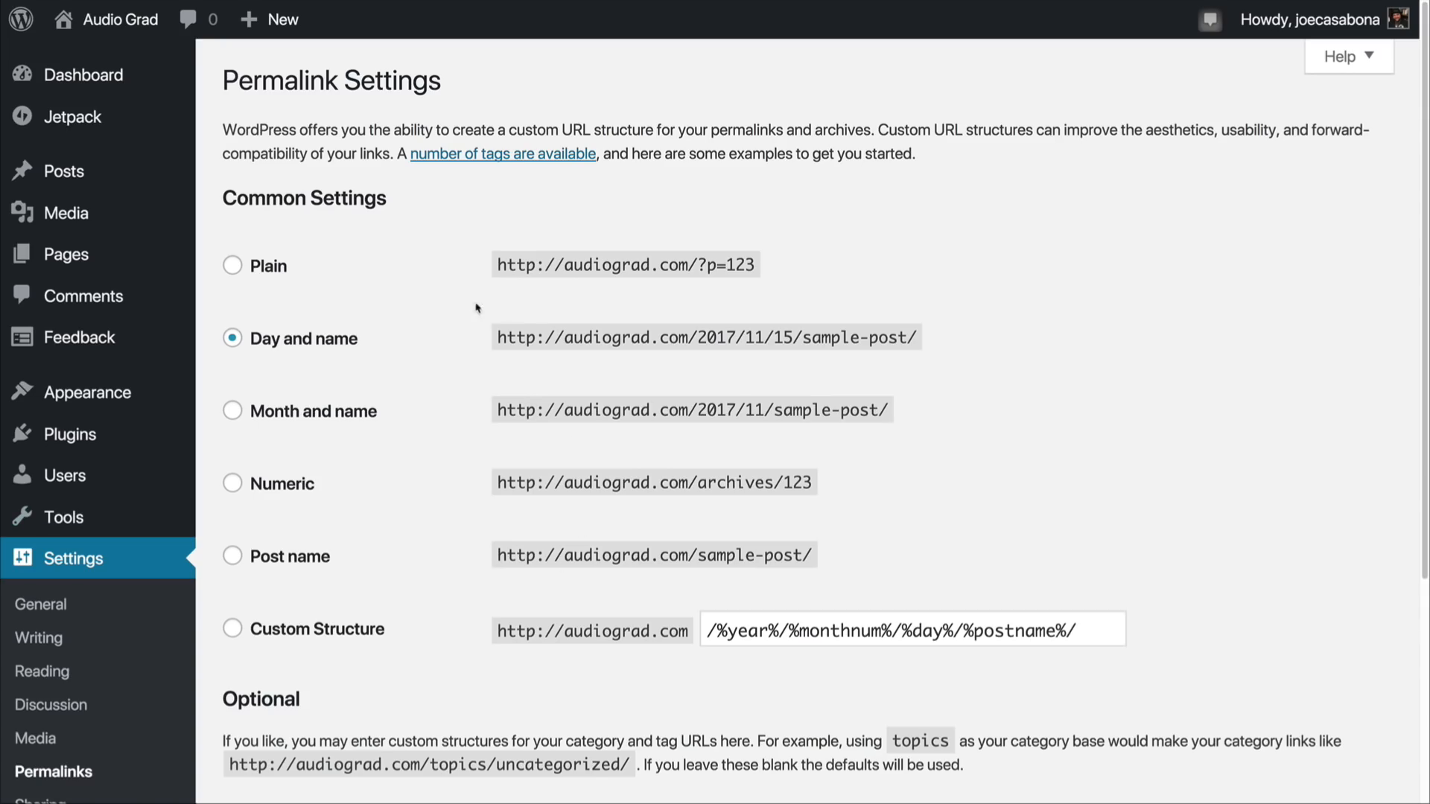
left_click_drag(490, 270, 771, 275)
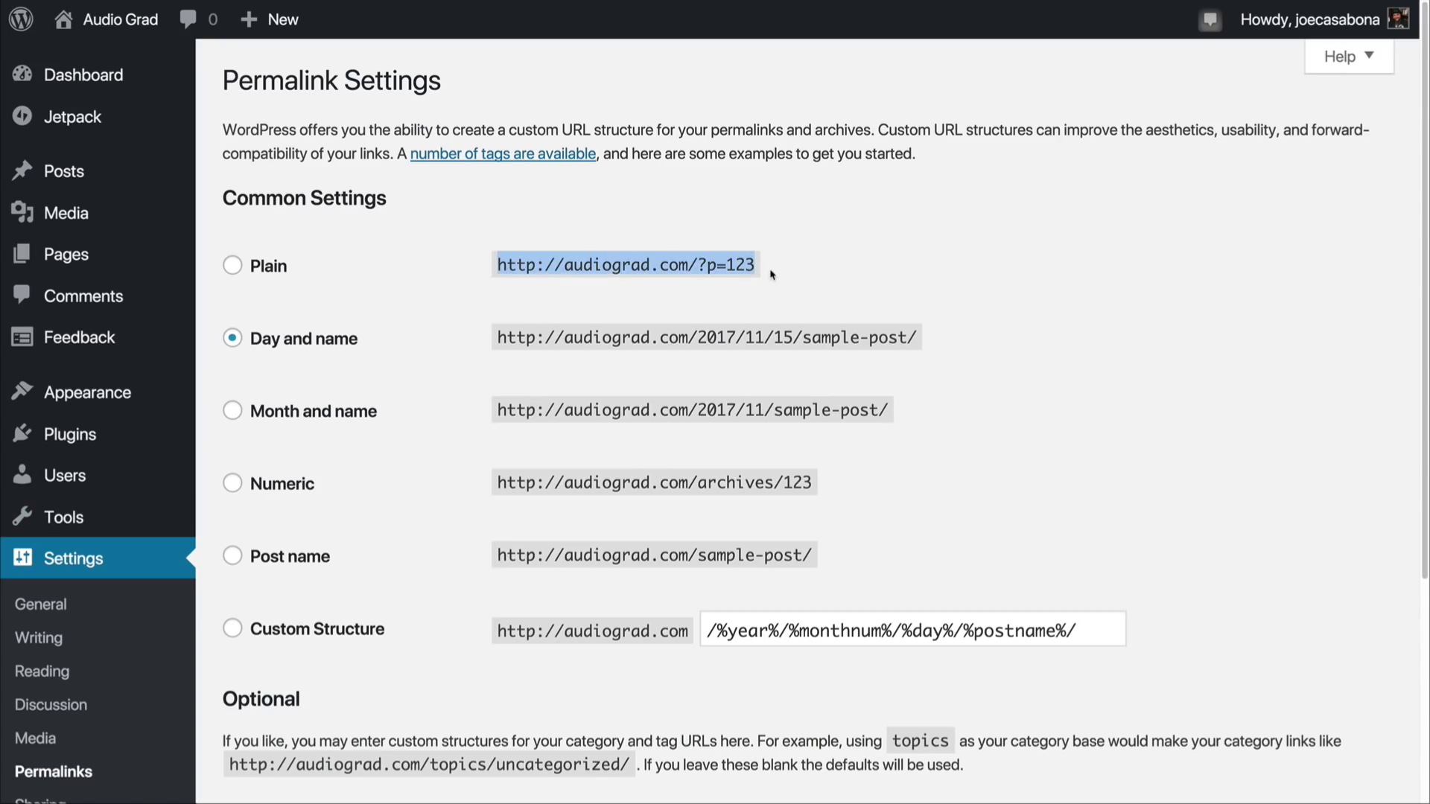
left_click(763, 276)
left_click_drag(695, 264, 758, 272)
left_click(758, 272)
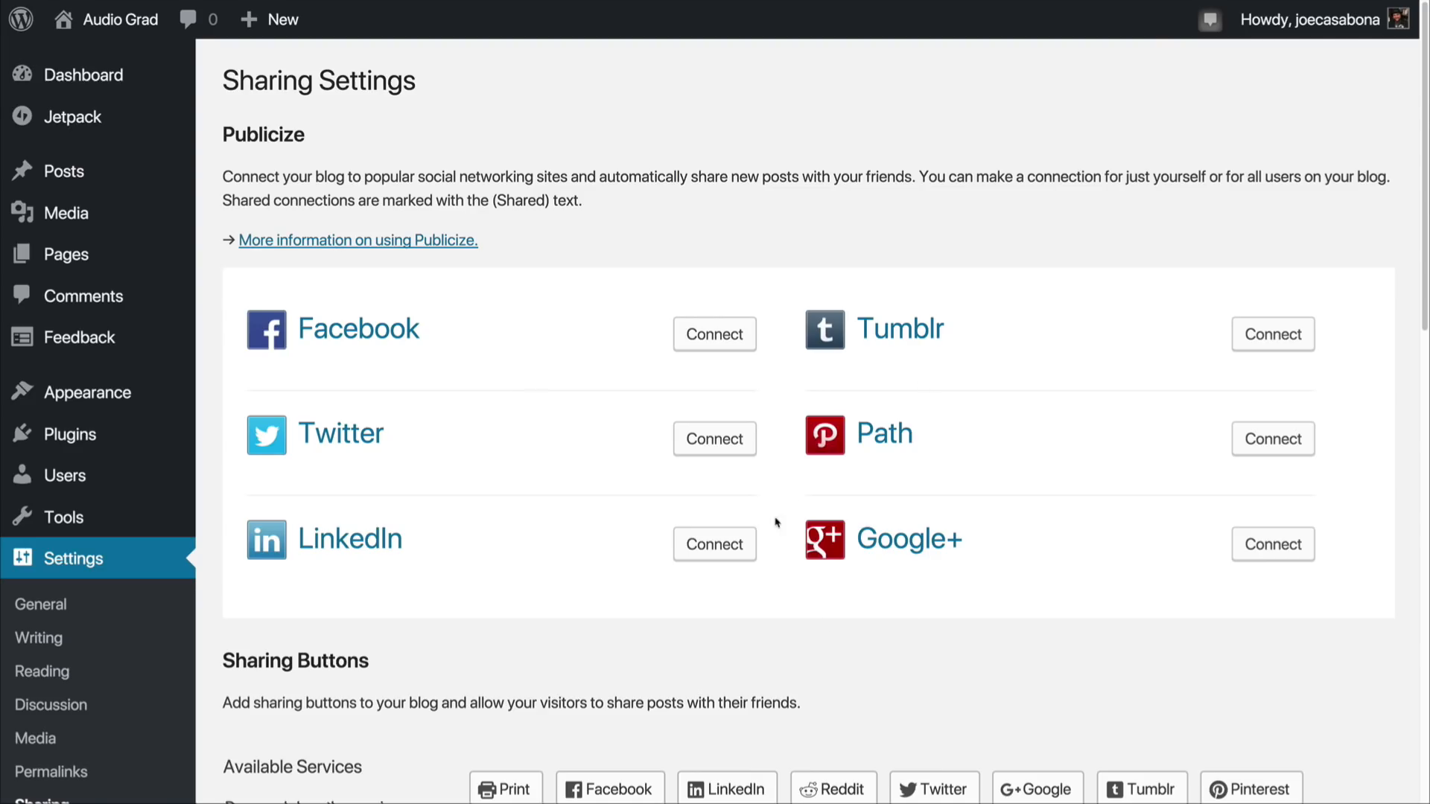
Step: Enable the Facebook, Twitter, Pinterest and Print services, in that order, as individual sharing buttons
scroll(775, 526, "down", 5)
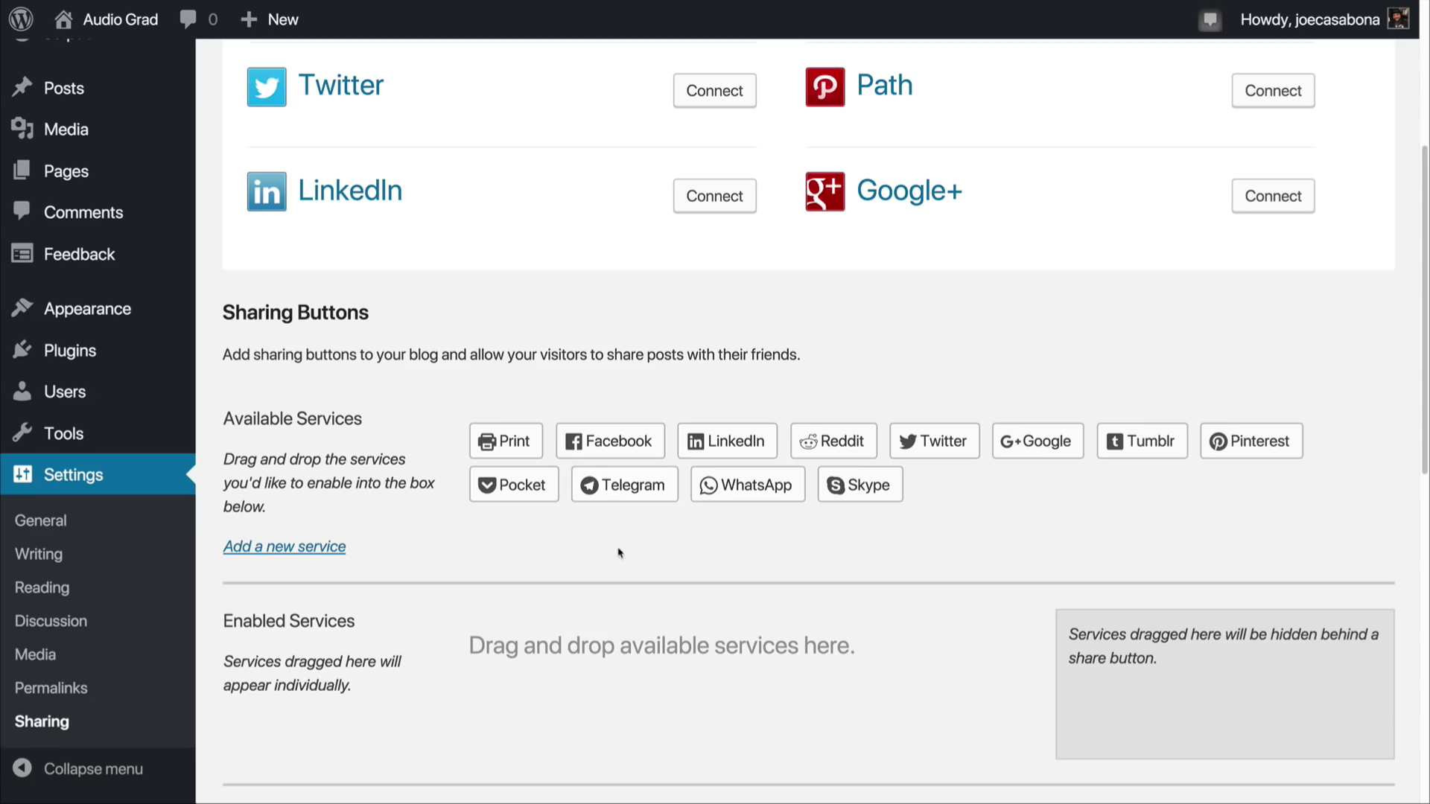
left_click_drag(612, 441, 476, 655)
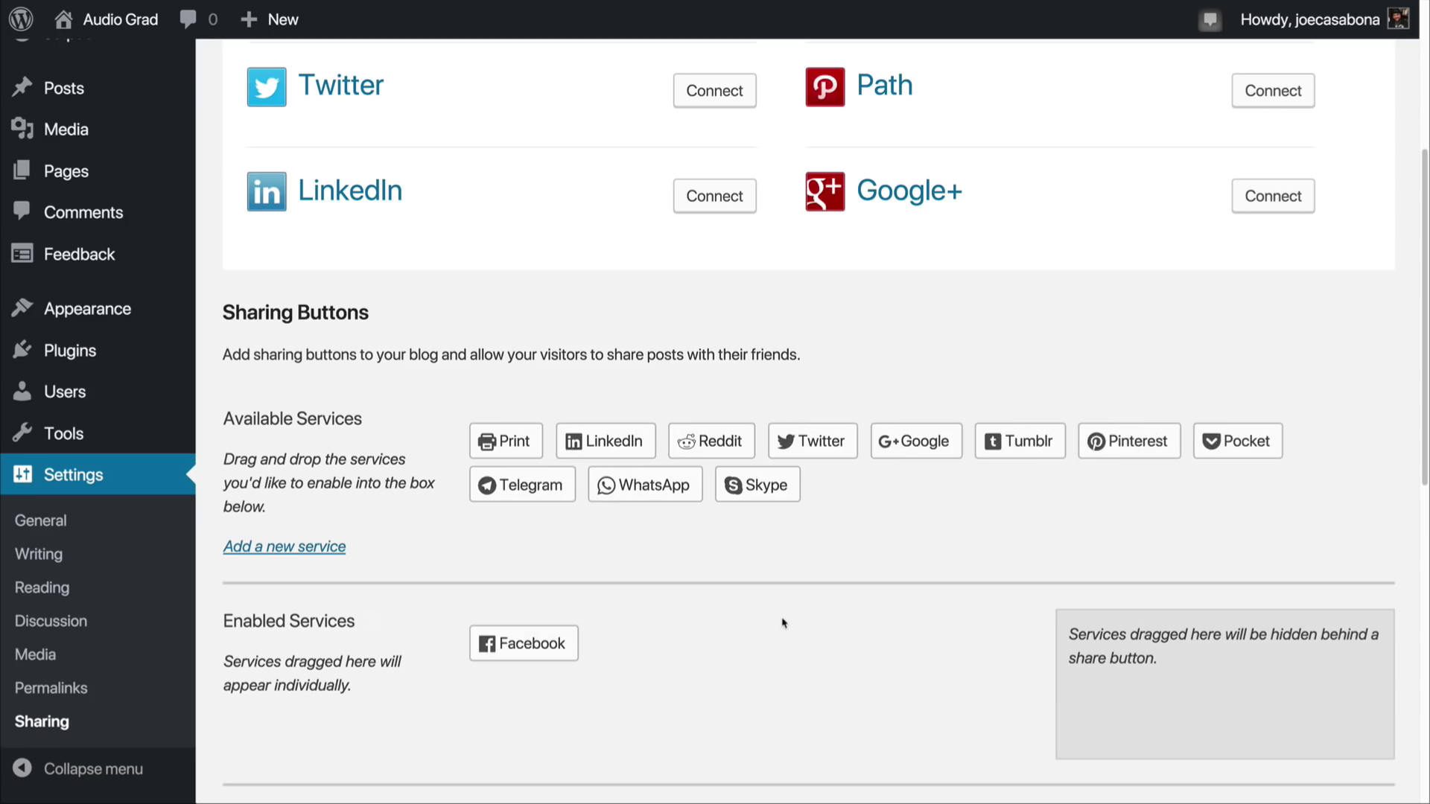
left_click_drag(806, 456, 639, 644)
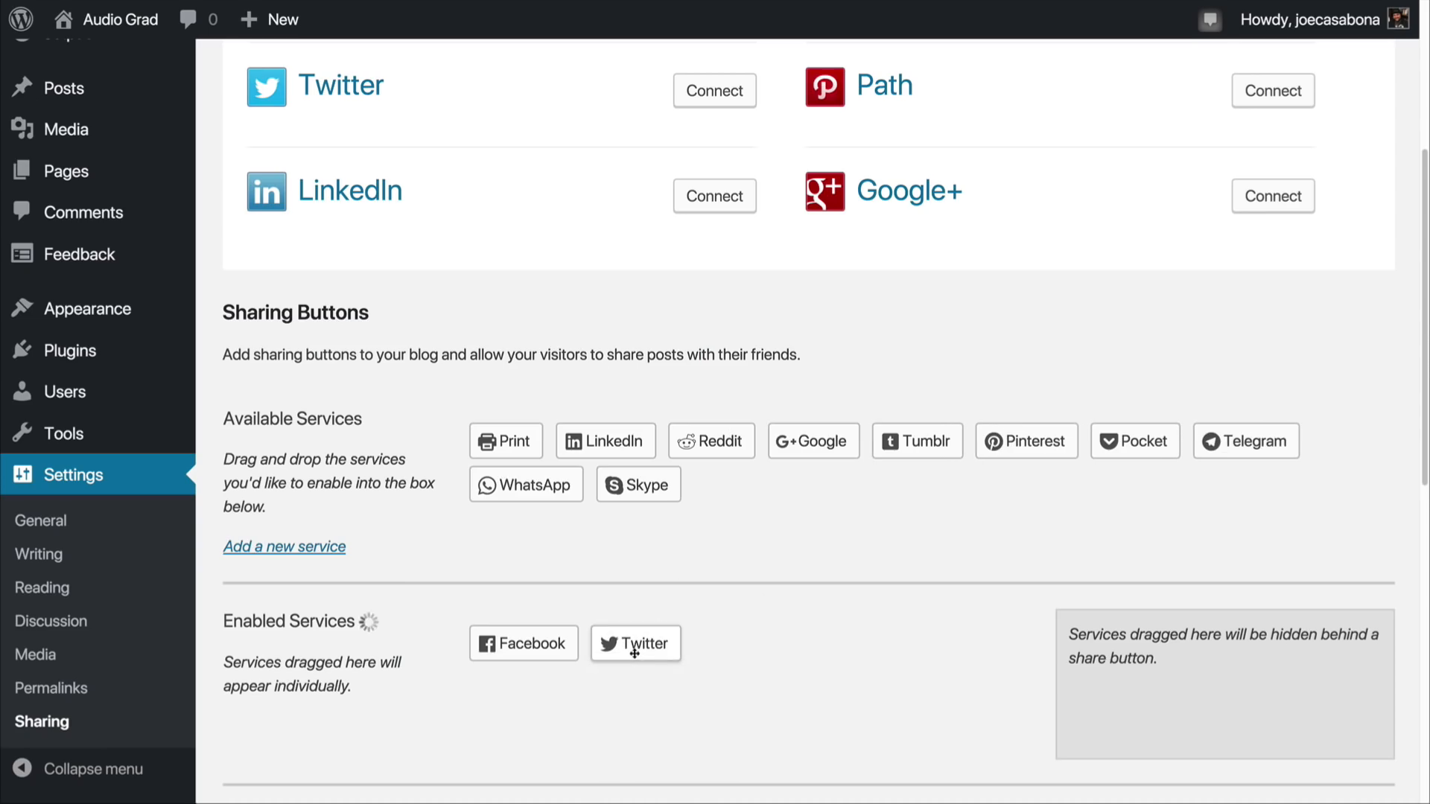
left_click_drag(1026, 441, 797, 649)
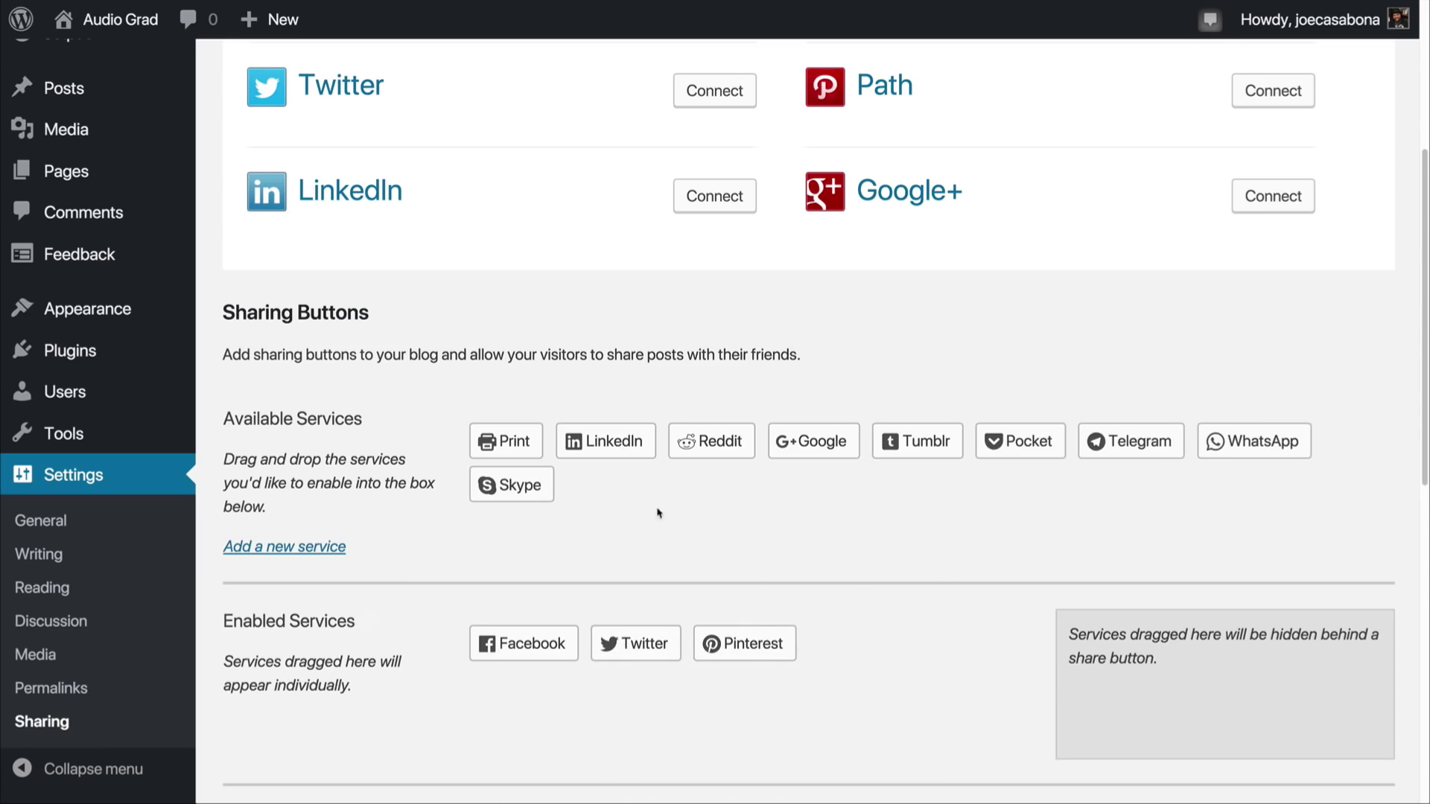
left_click_drag(513, 451, 861, 655)
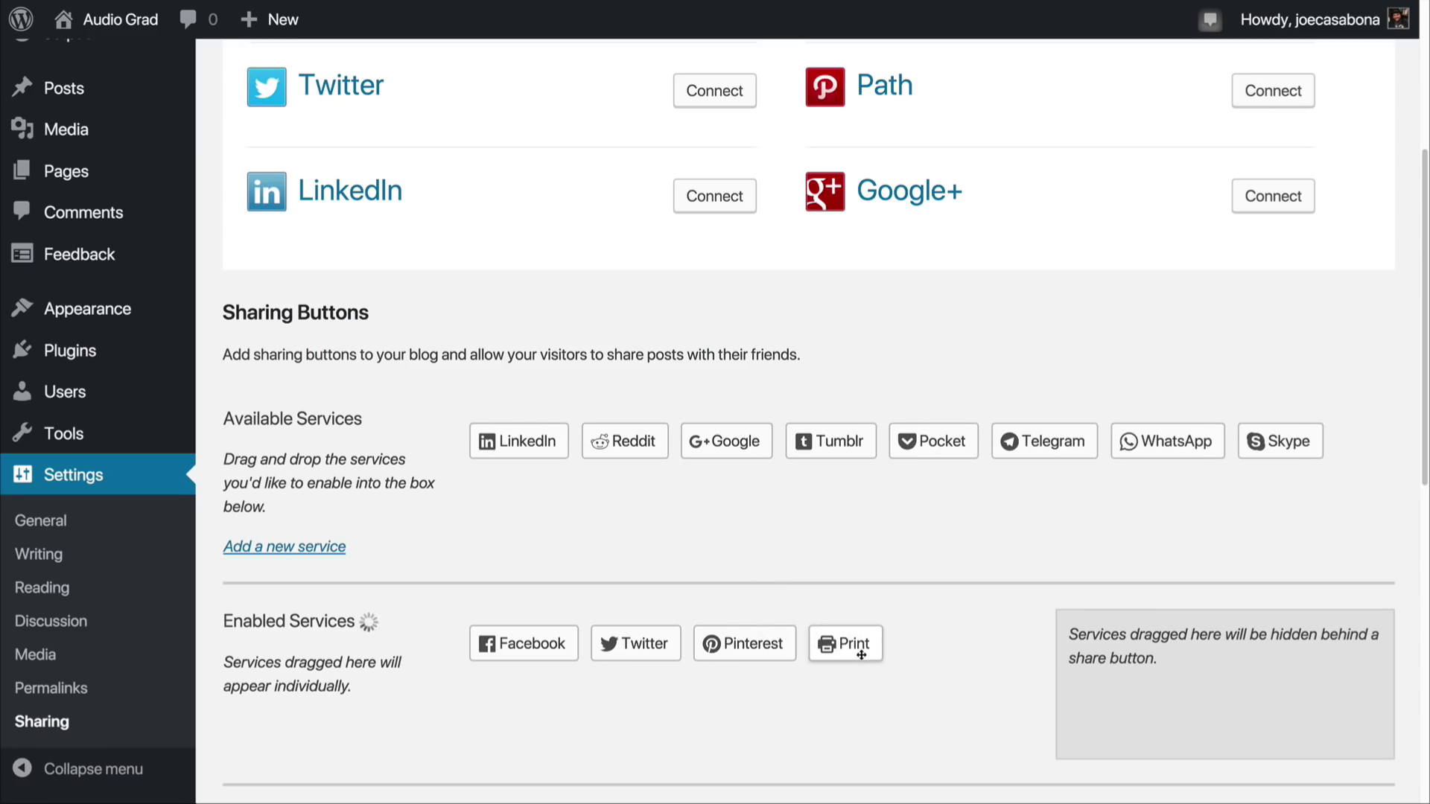
Step: Set the sharing buttons' style to Icon only
scroll(976, 596, "down", 6)
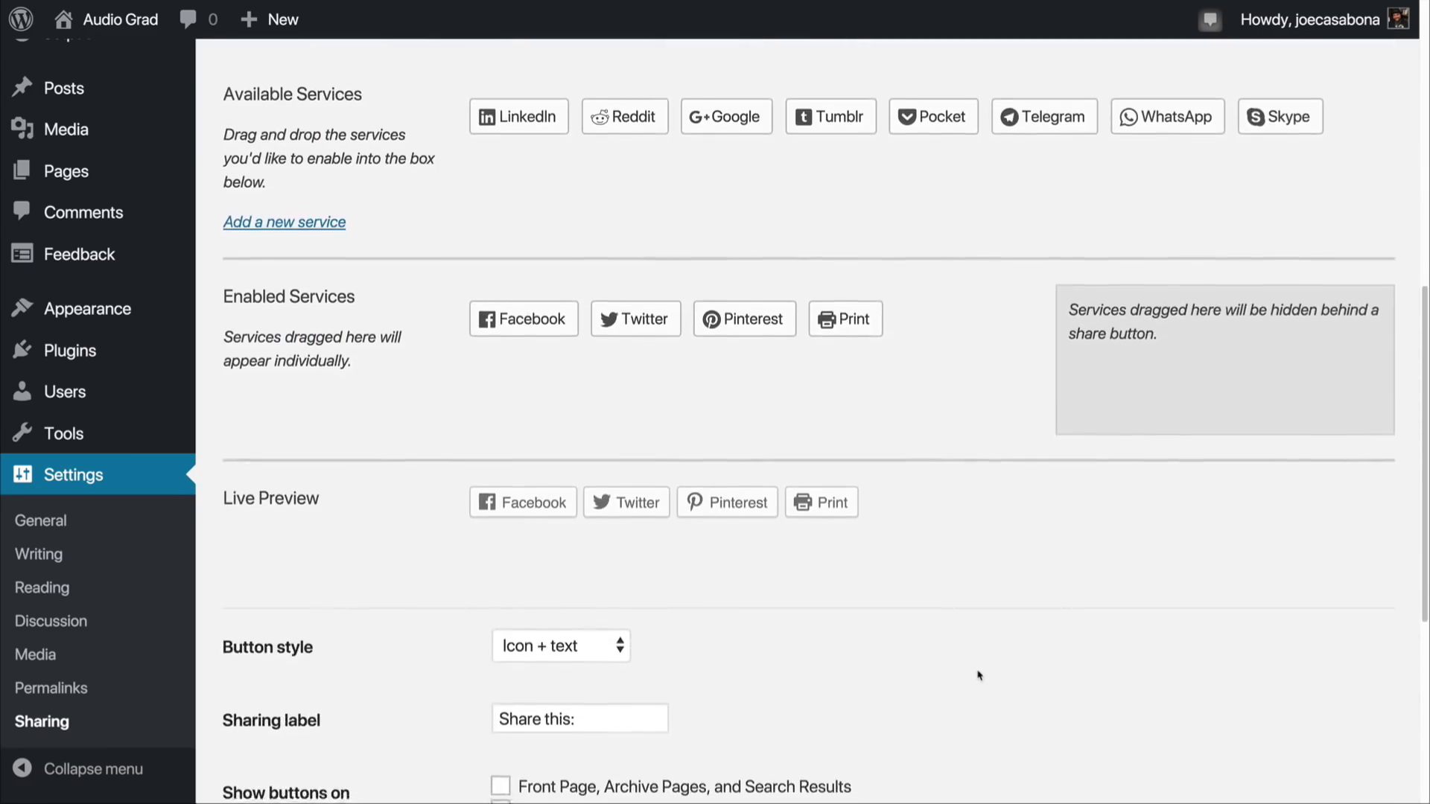
scroll(968, 655, "down", 1)
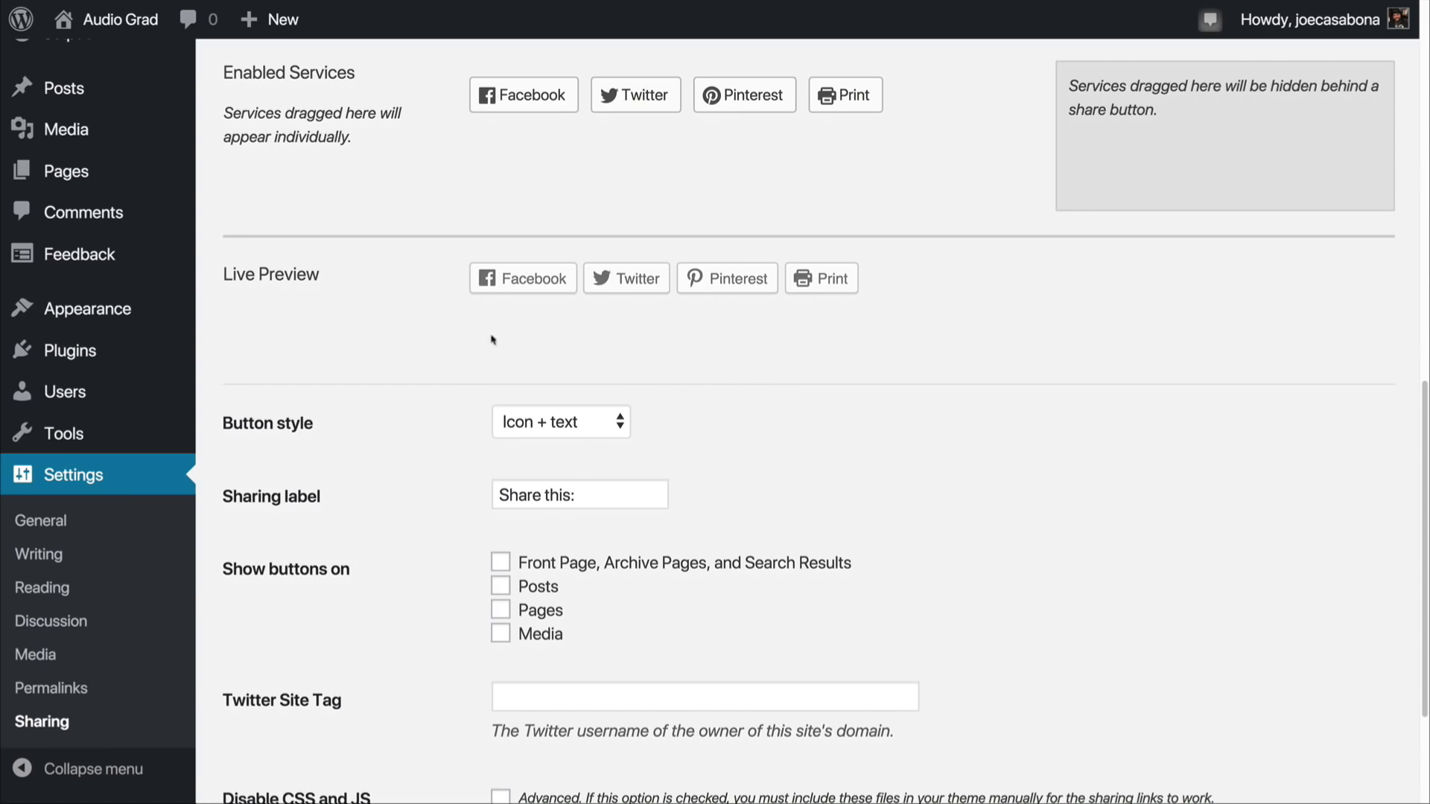
left_click(512, 423)
left_click(529, 447)
Step: Preview the Official buttons style and switch the sharing buttons back to Icon only
left_click(548, 422)
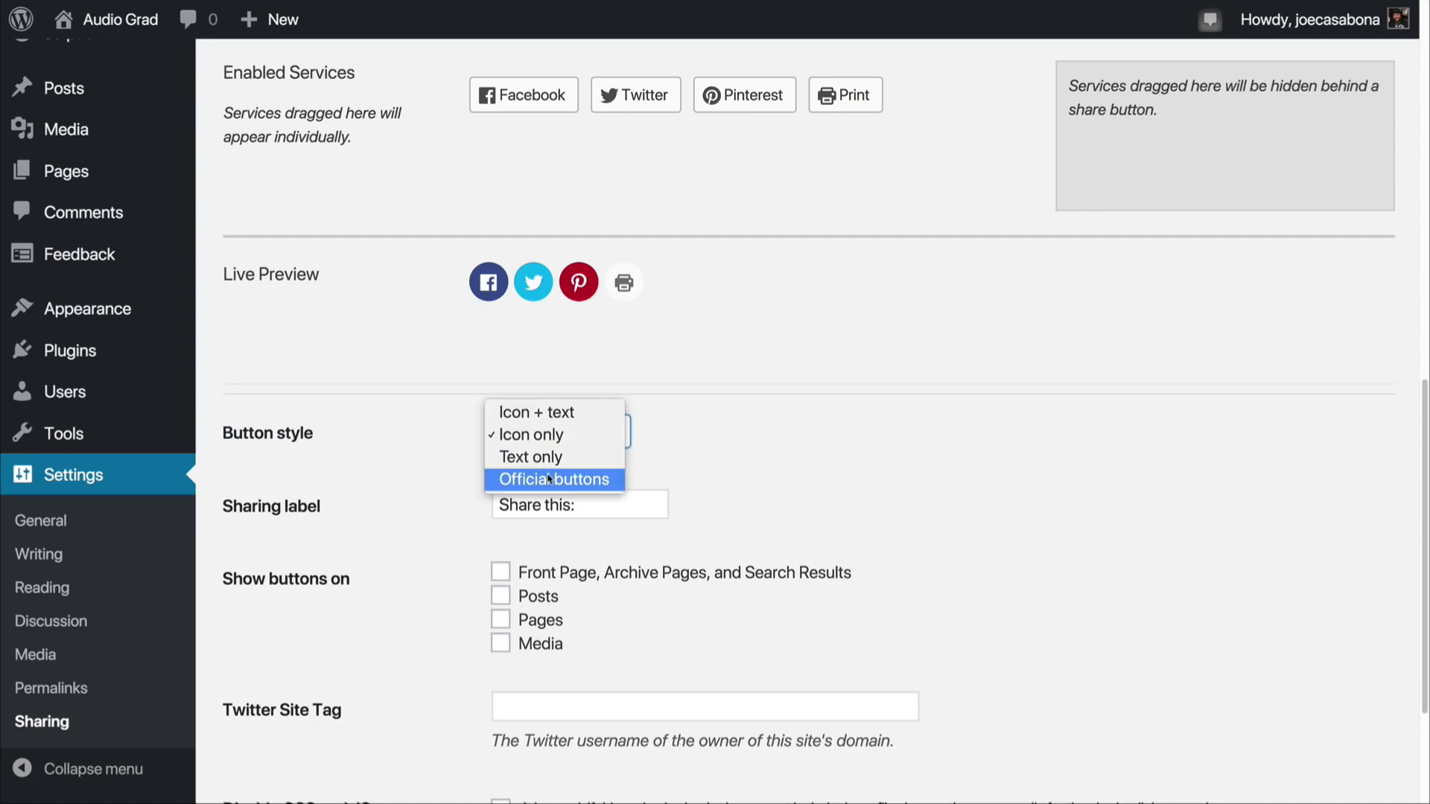
left_click(548, 477)
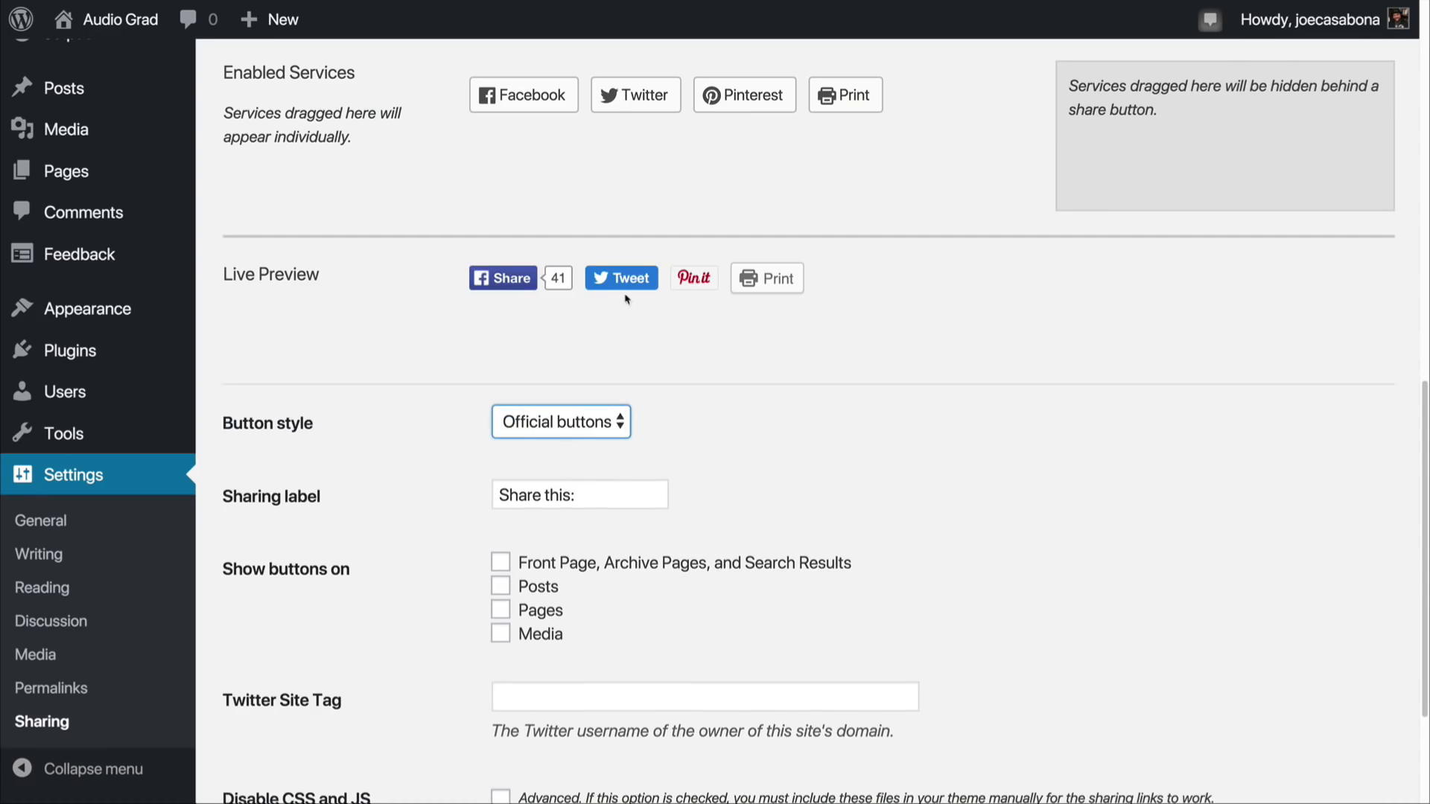
left_click(591, 424)
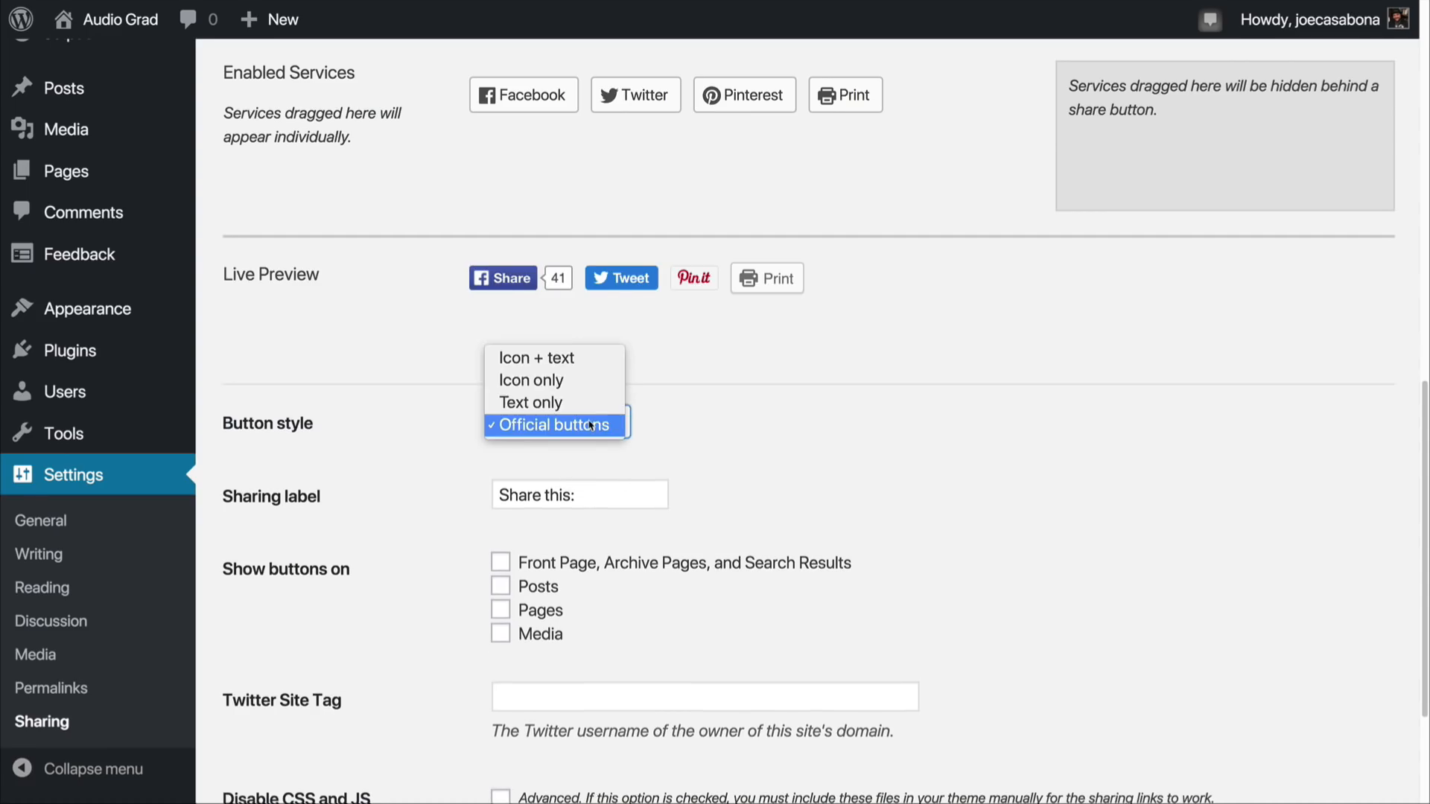
left_click(591, 381)
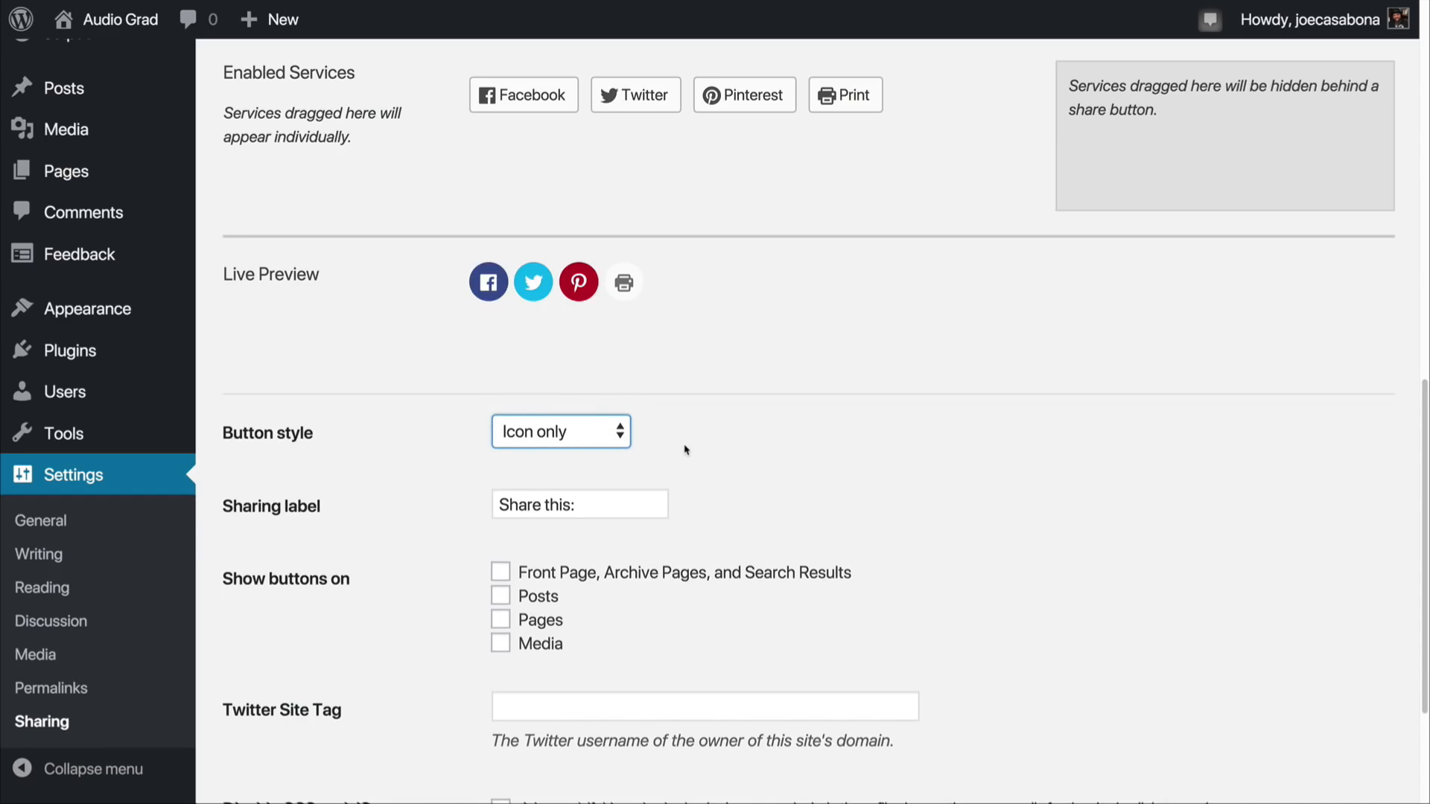
Step: Examine the sharing label and the options for where the sharing buttons are shown
scroll(698, 622, "down", 2)
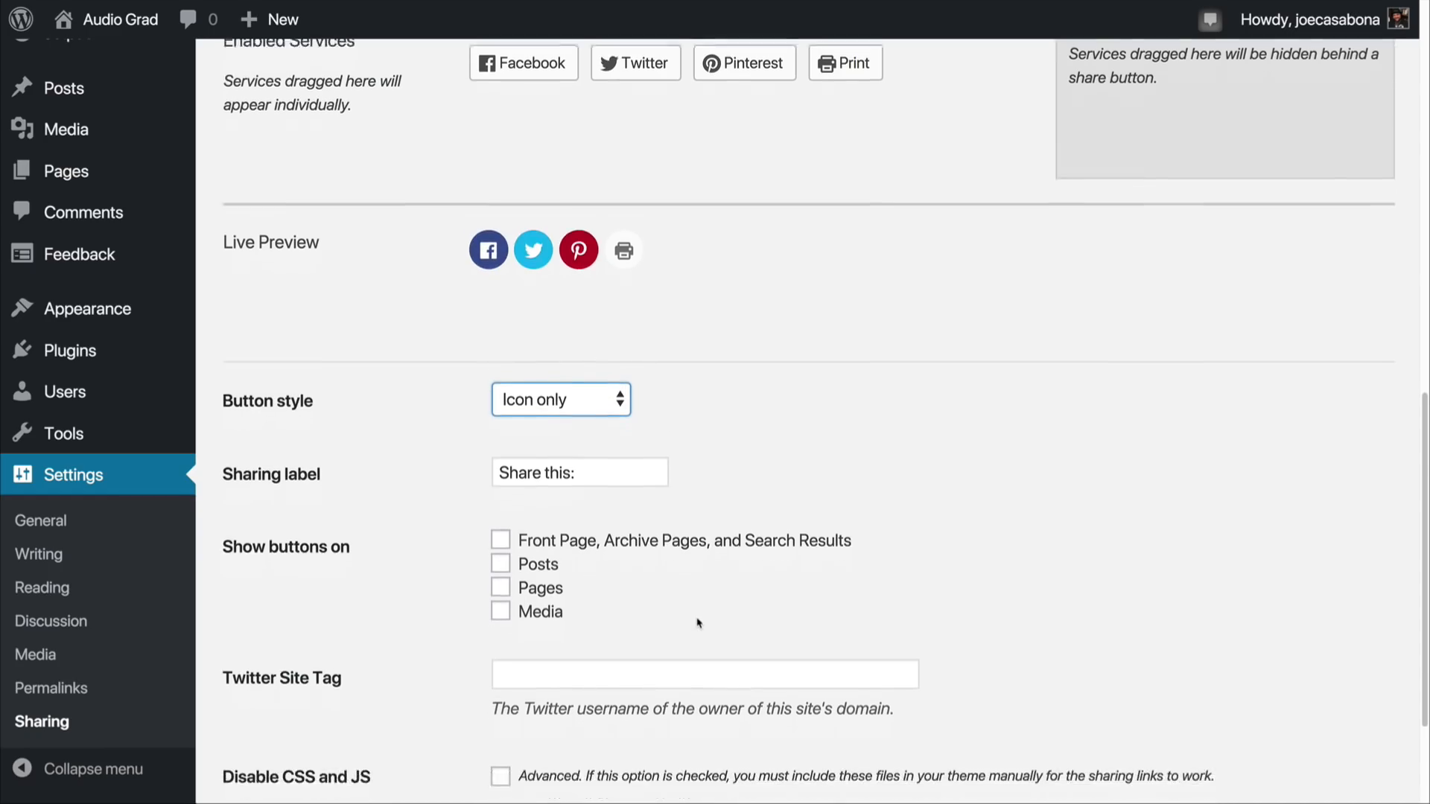
scroll(694, 618, "down", 3)
left_click_drag(609, 310, 474, 306)
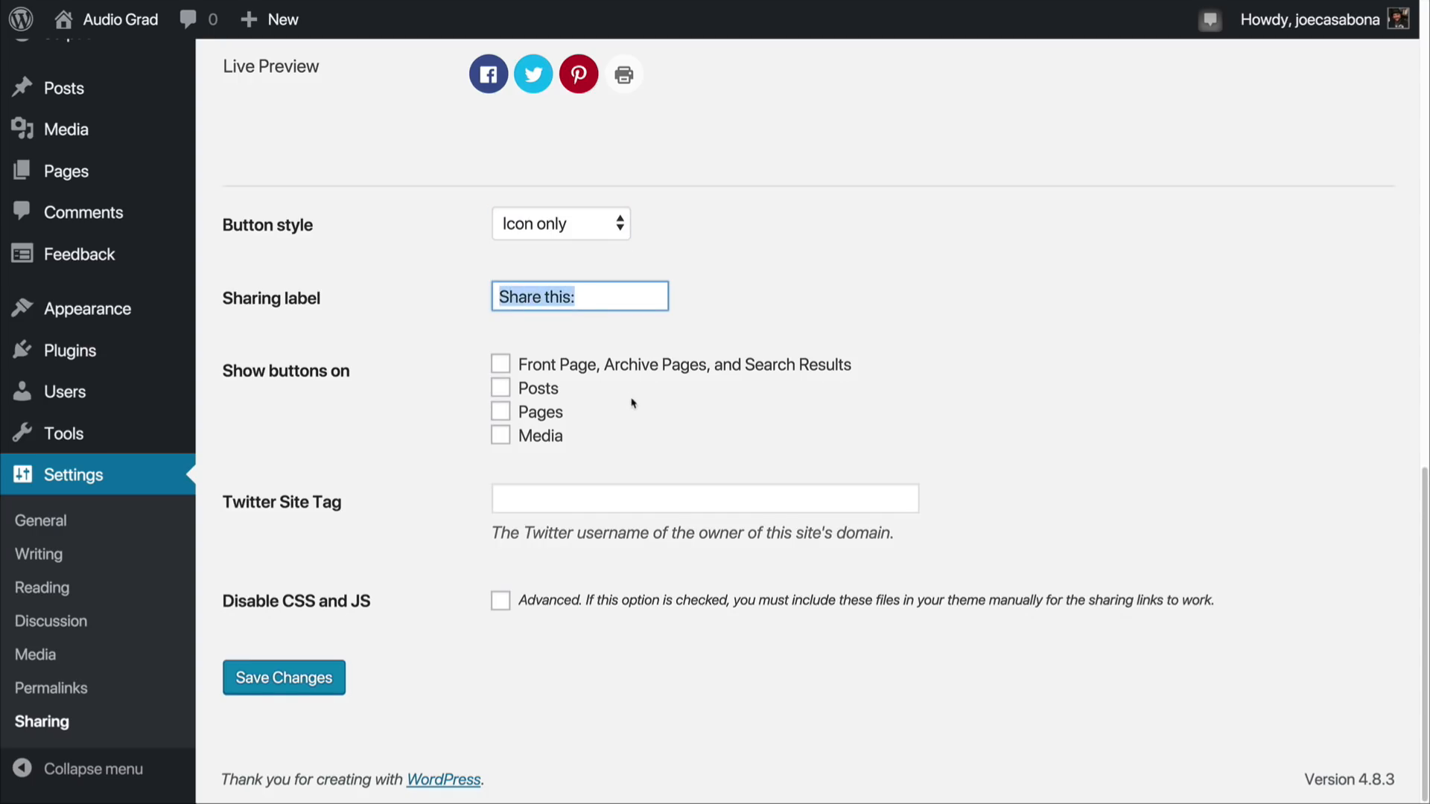
left_click(431, 436)
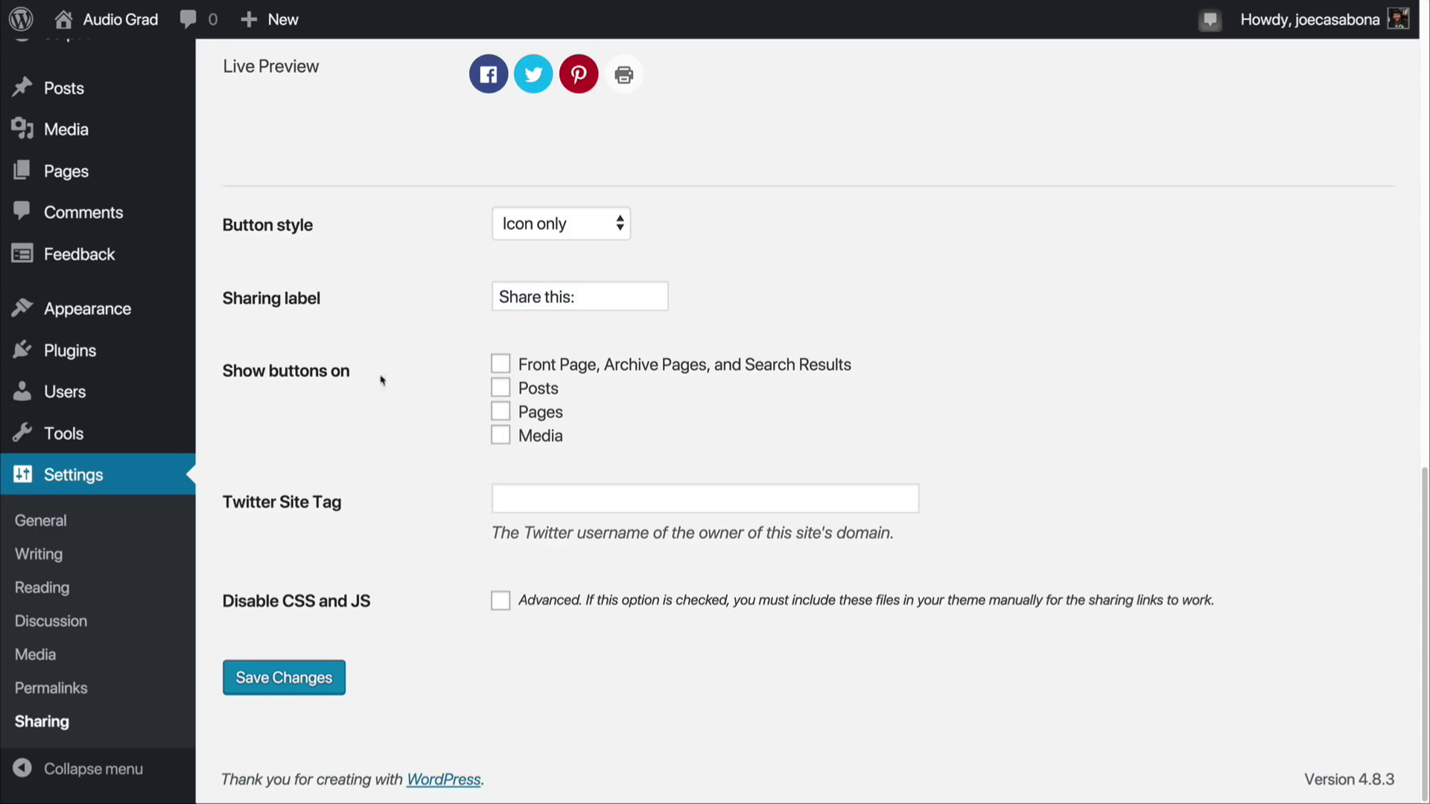
Step: Set the sharing buttons to show on posts
left_click(499, 387)
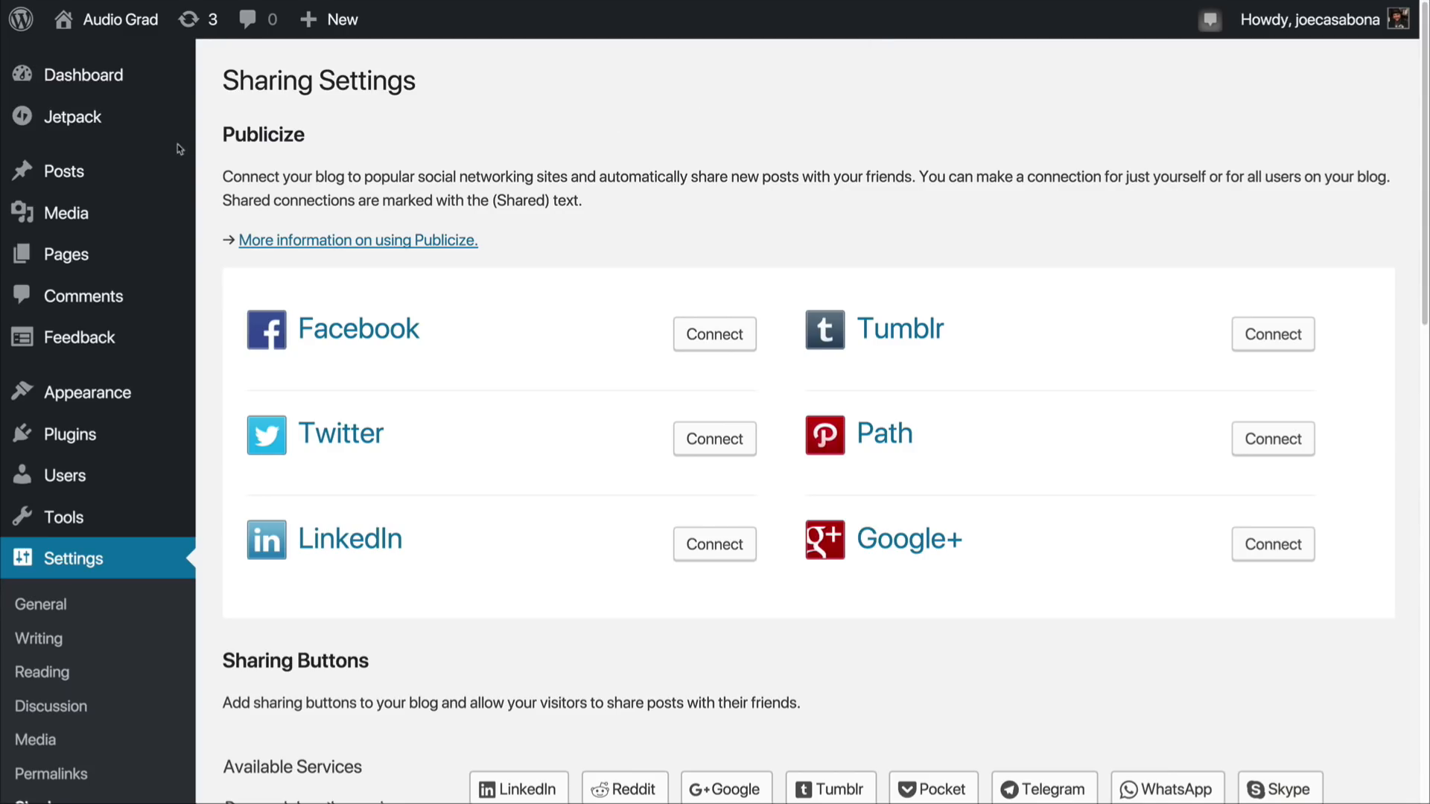
Step: Move the existing post "WordPress Resources at SiteGround" to the trash
left_click(64, 174)
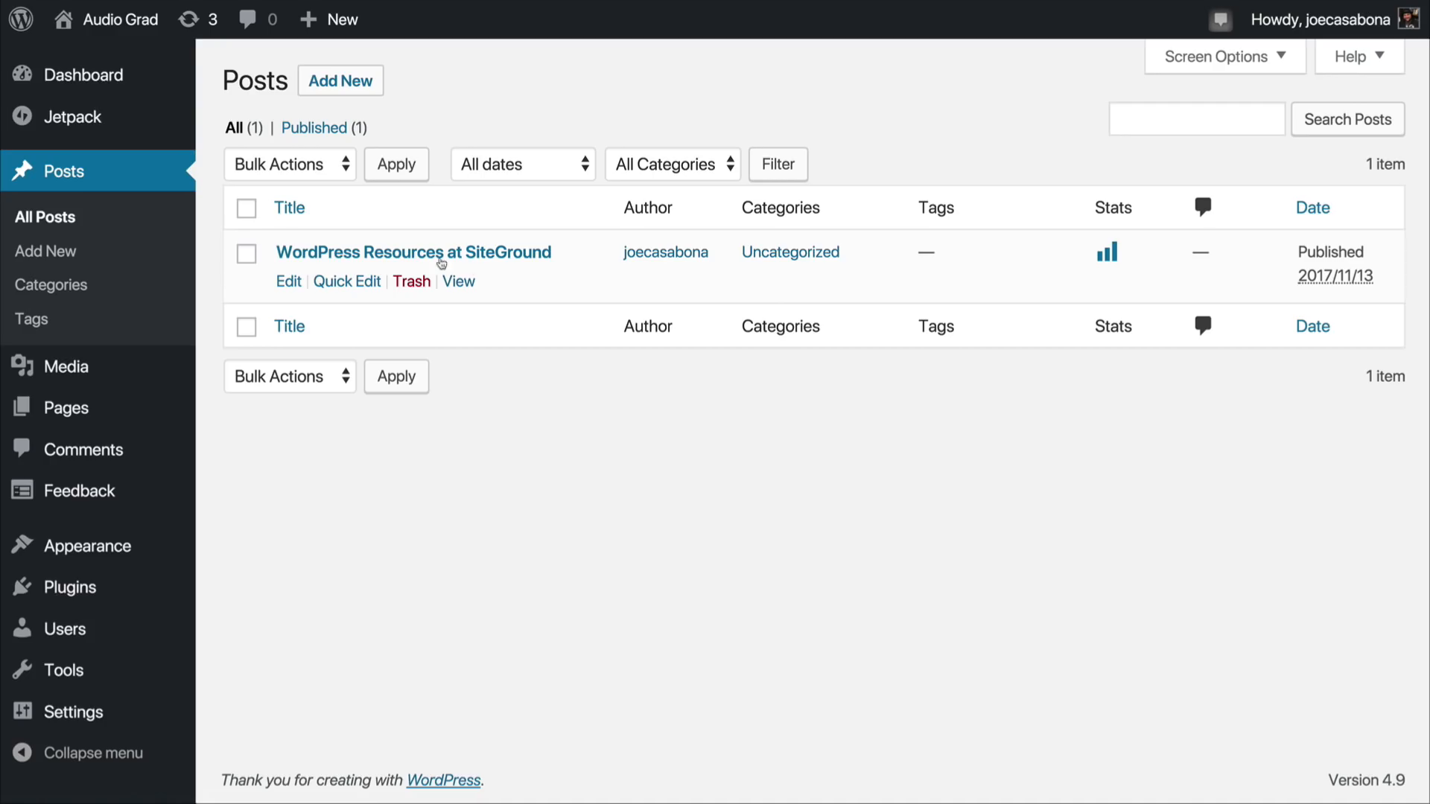
left_click(421, 284)
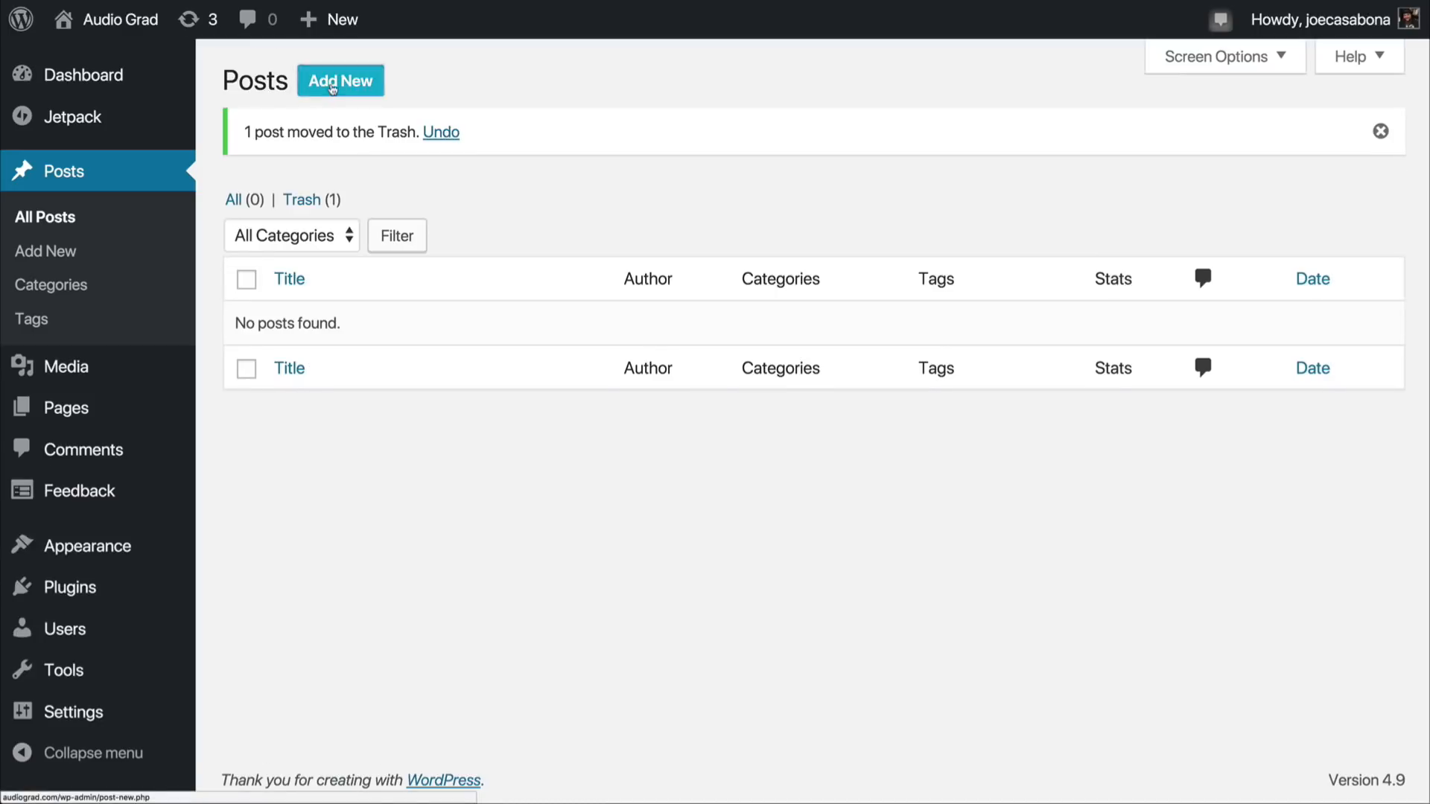
Step: Start a new post titled "Choosing the Right Microphone" and paste in the article text as its body
left_click(333, 87)
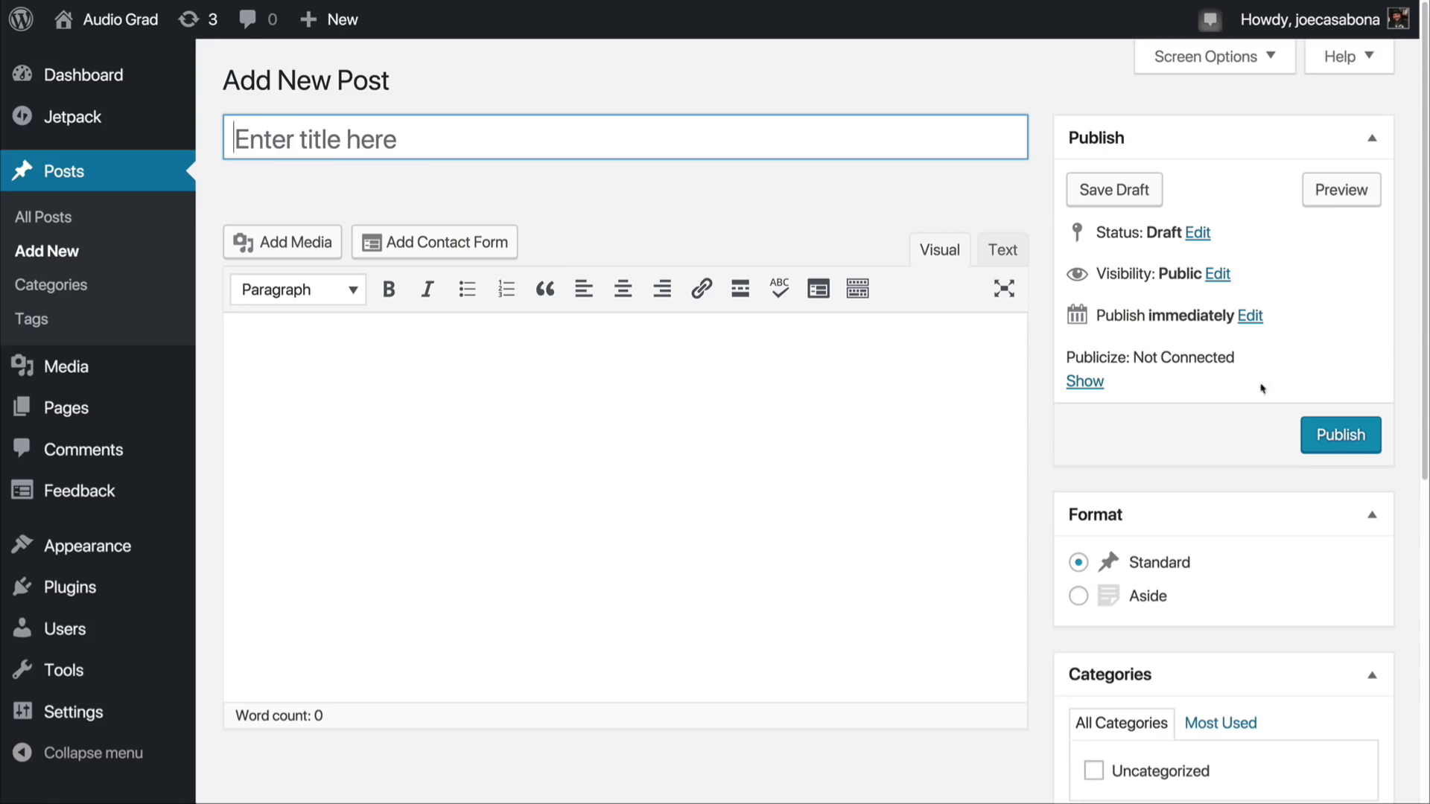
scroll(1221, 434, "down", 6)
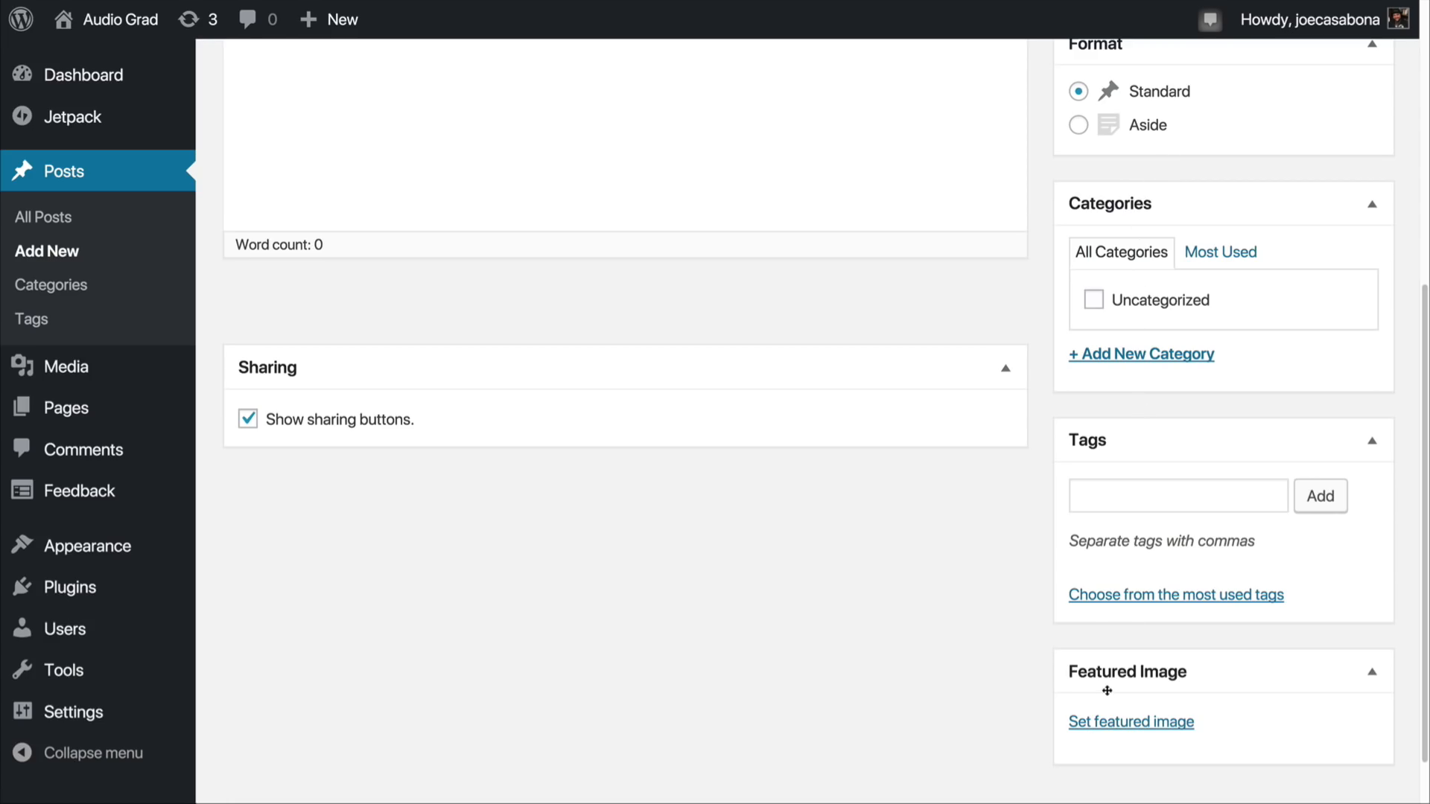
scroll(1106, 690, "up", 6)
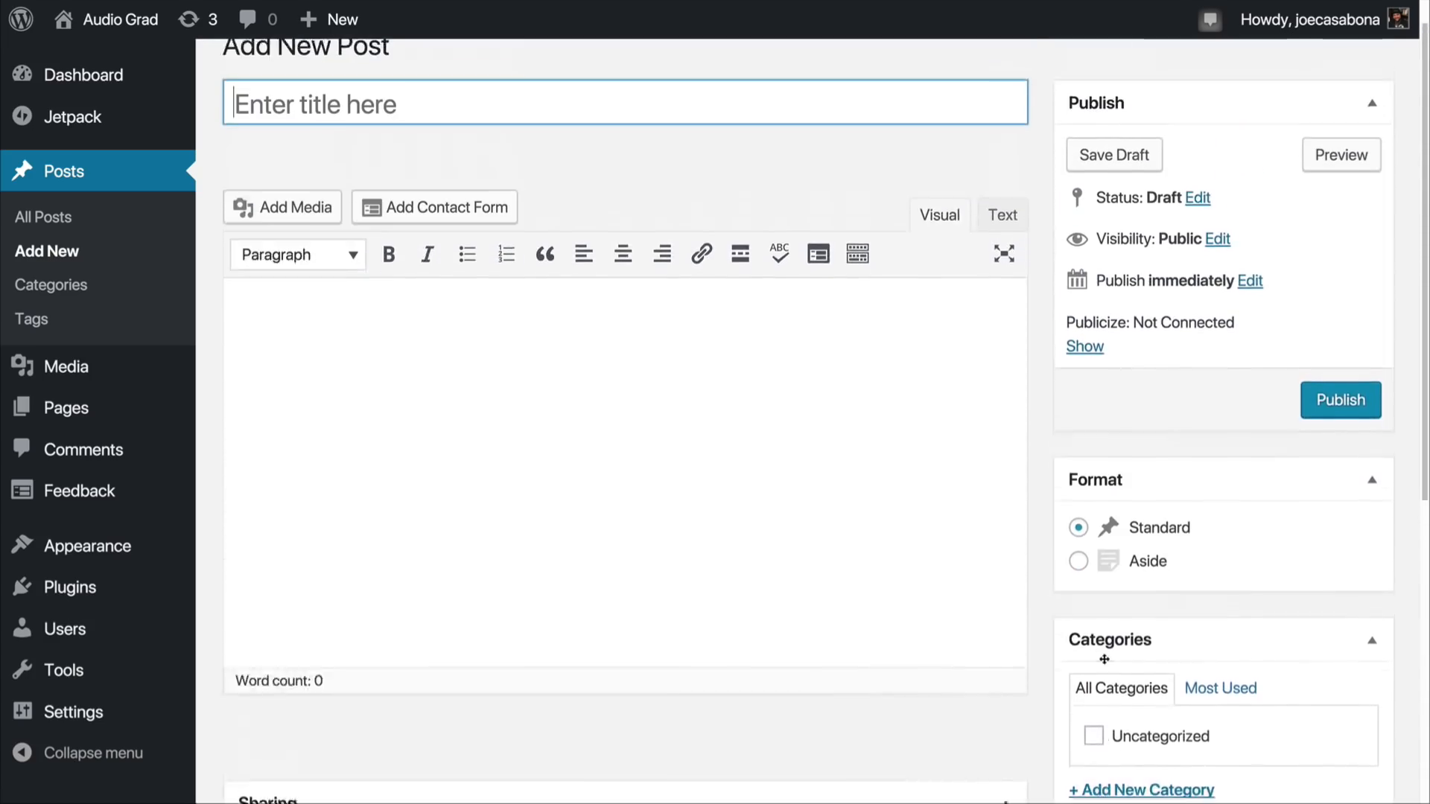
scroll(1104, 659, "up", 1)
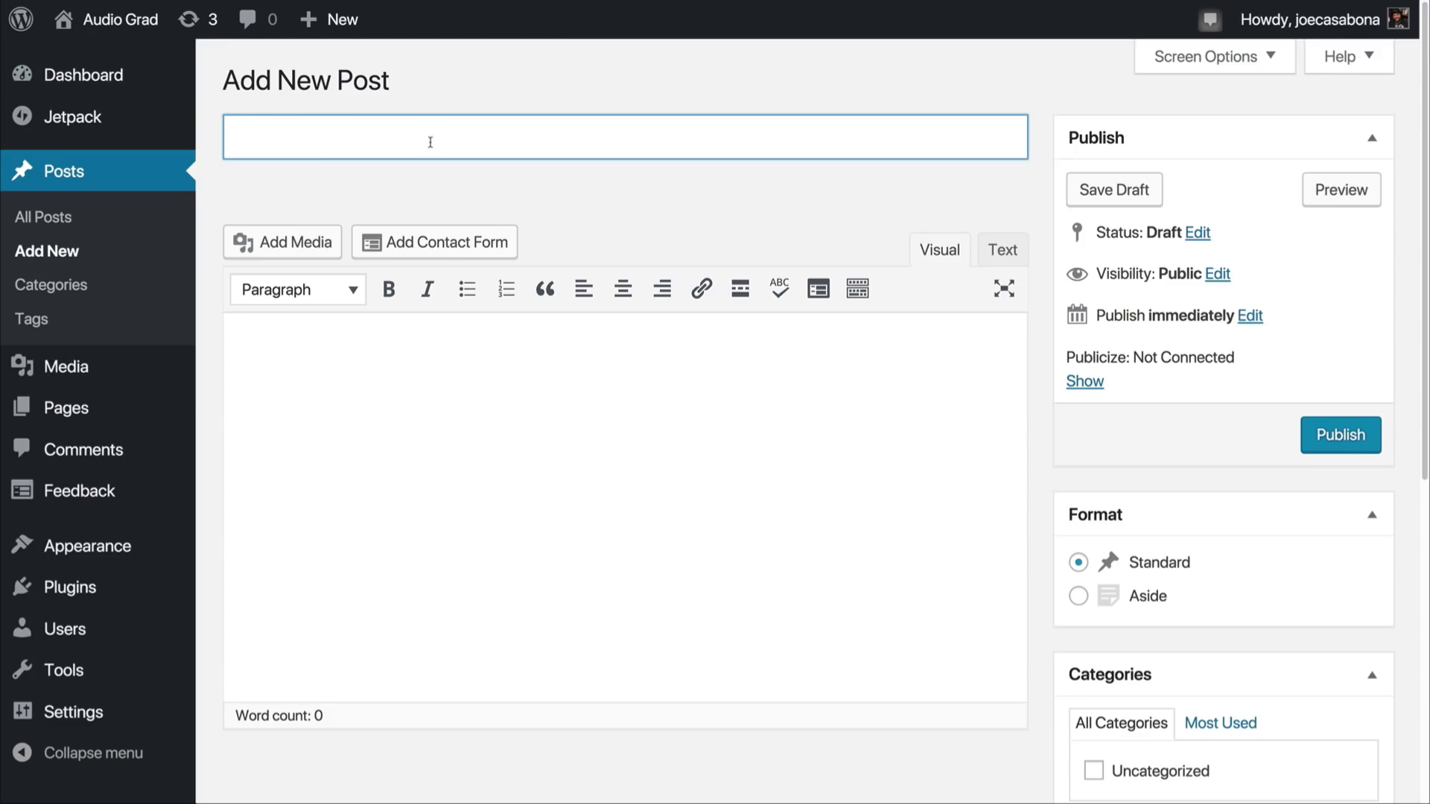
type("Choosing the Right Microphone")
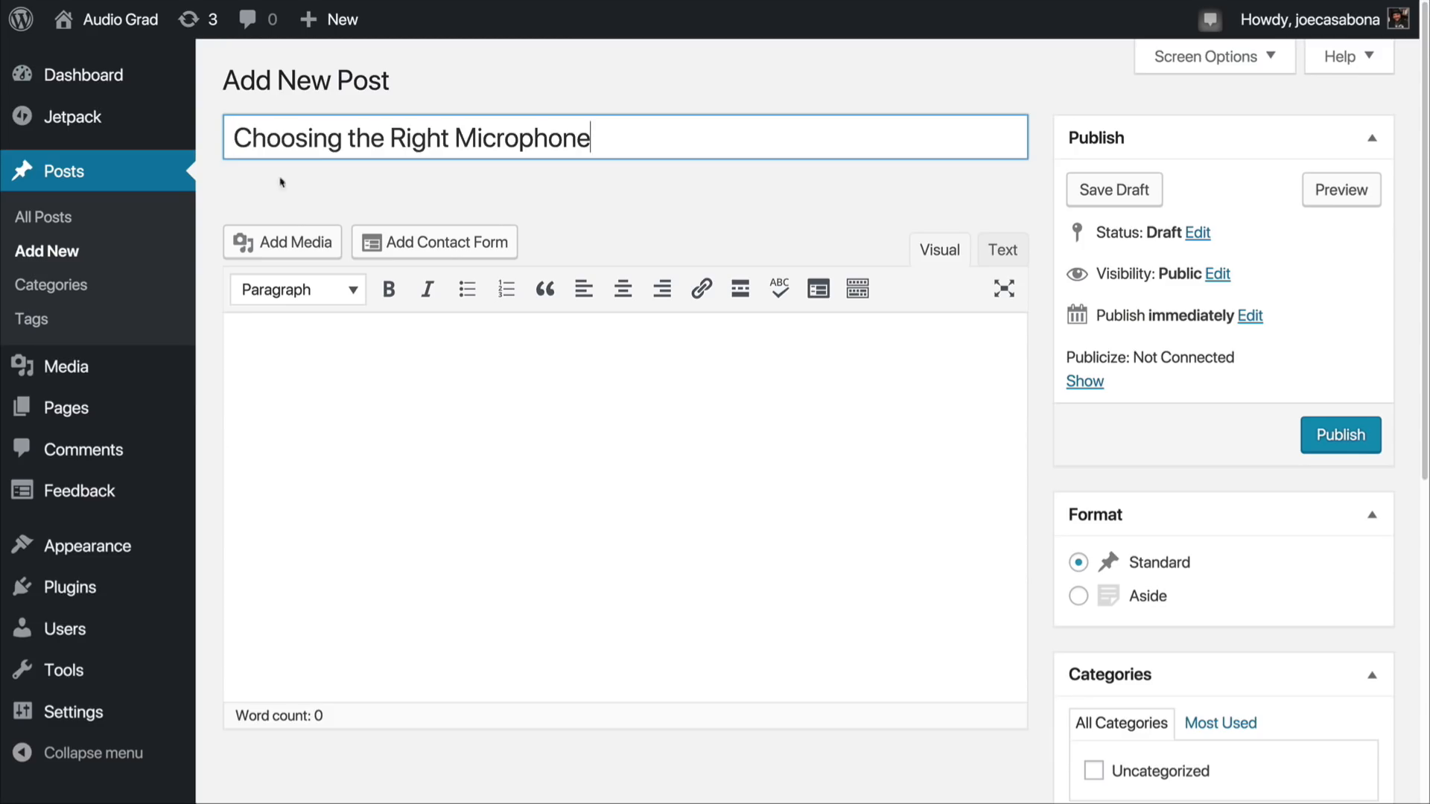
key("Tab")
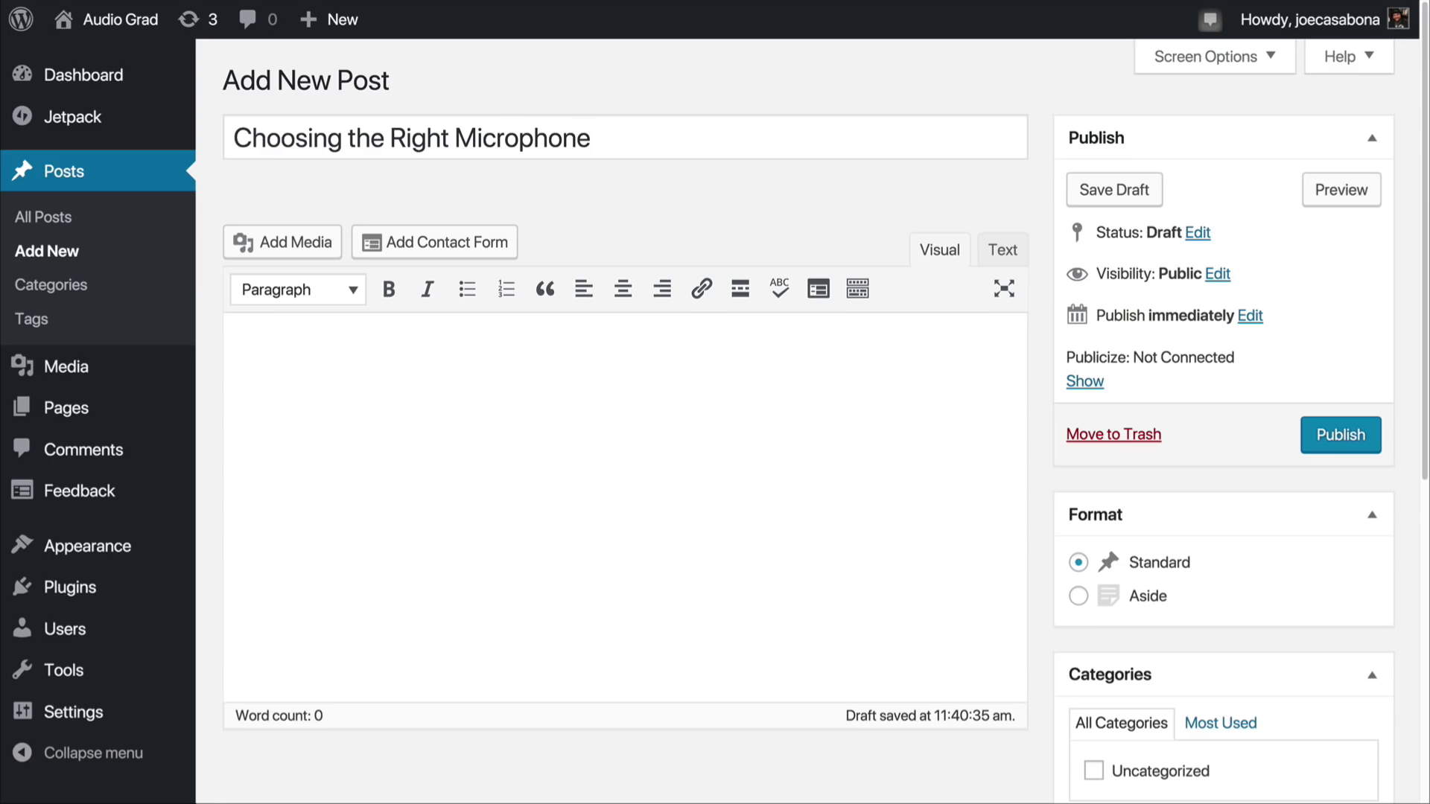
type("Choosing the right microphone can be a daunting task, as there are lots of different ones out there. Each is seemingly built for a different purpose, and they range in price fro, $15 to $1000 and more. How do you pick the right one?  If you need a basic one that's just a step up from your built-in mic, the Blue Snowball is probably a good pick. It's small, affordable, and easy to setup. It's a USB mic which means it can plug right into your computer and be ready to go.  If you're looking for better quality because you want to do a podcast, the Blue Yeti is a great beginner mic. At just over $100, it won't break the bank, and it's a USB mic too, which means setup is minimal. Pay attention to the dials on the mic though; they will affect your sound quality.  Finally, if you want a next-level setup, try the Shure SM7B Dynamic mic. It's studio-grade quality and used by a lot of pros. Since it's a XLR mic, you will also need an interface to plug it into your computer. Check out our post on interfaces to get started there.")
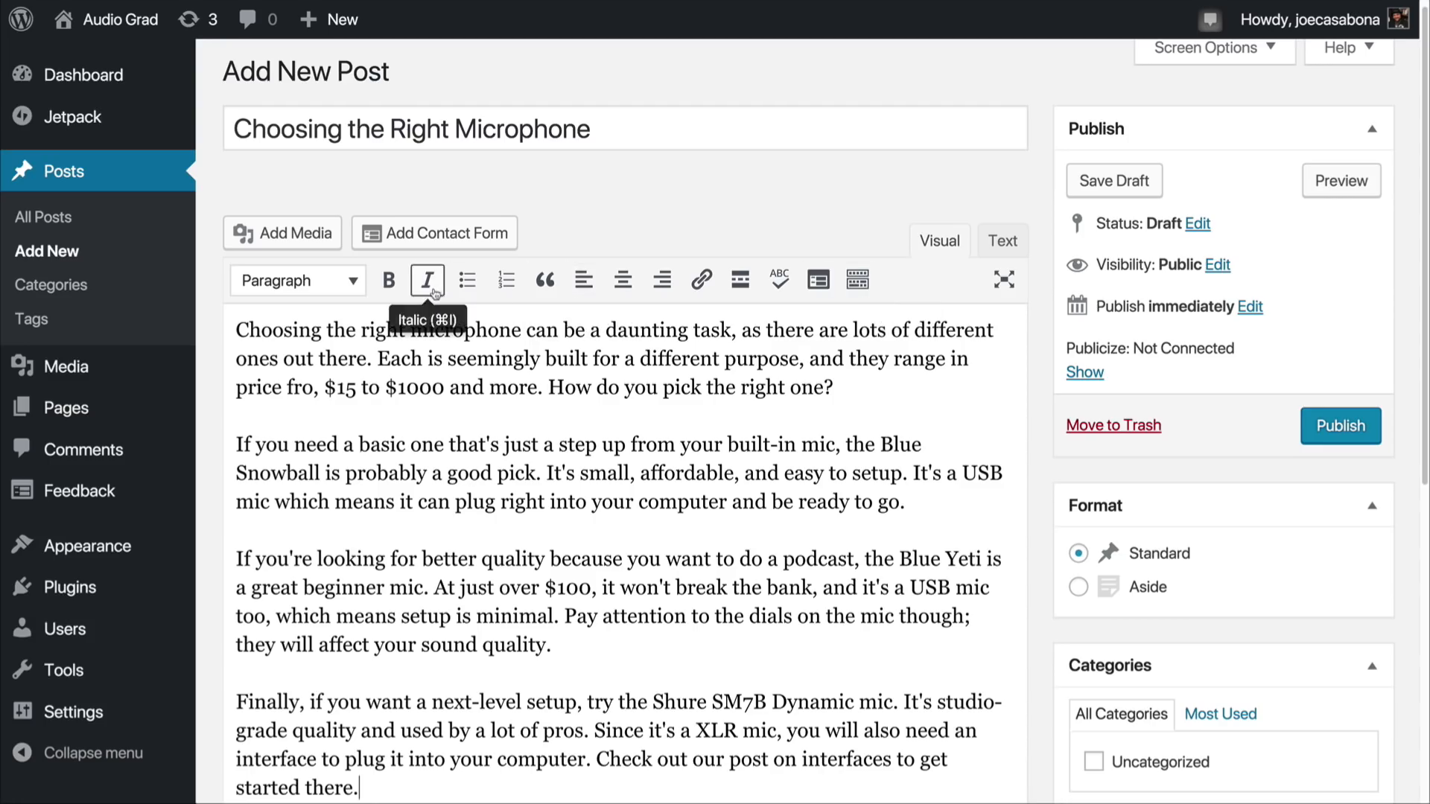
Step: Reveal the editor's additional formatting controls and look through the available paragraph and heading styles
left_click(860, 286)
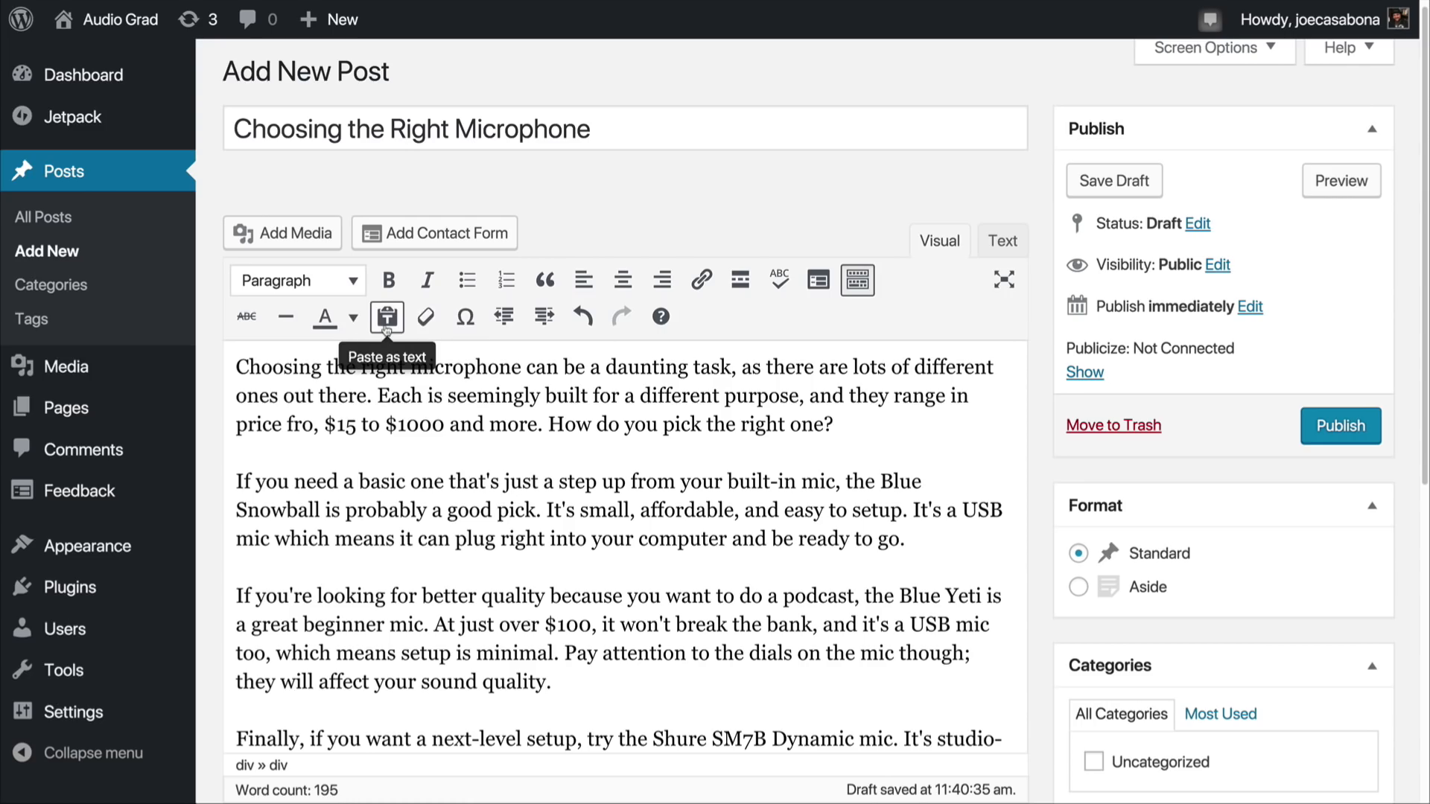
left_click(347, 289)
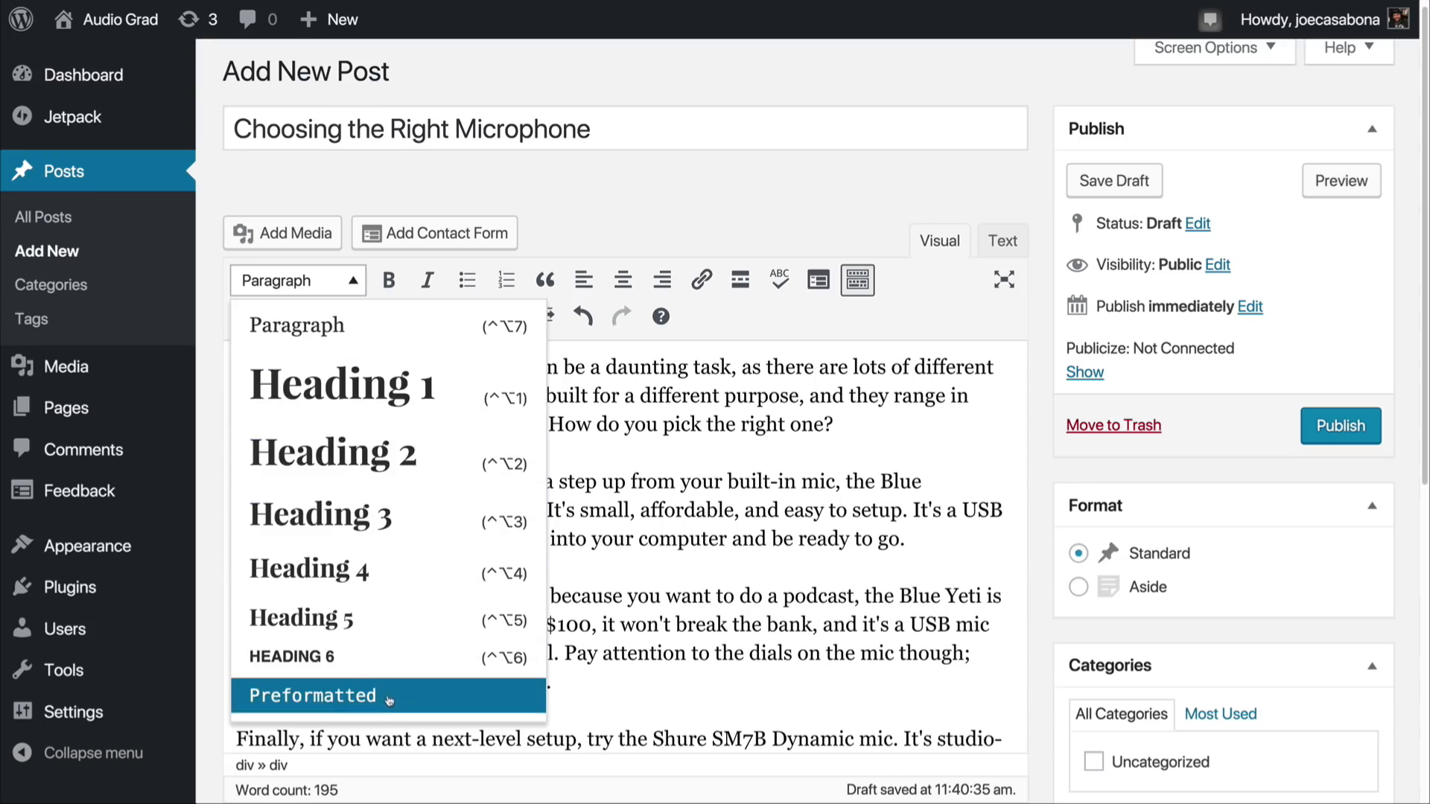
left_click(919, 572)
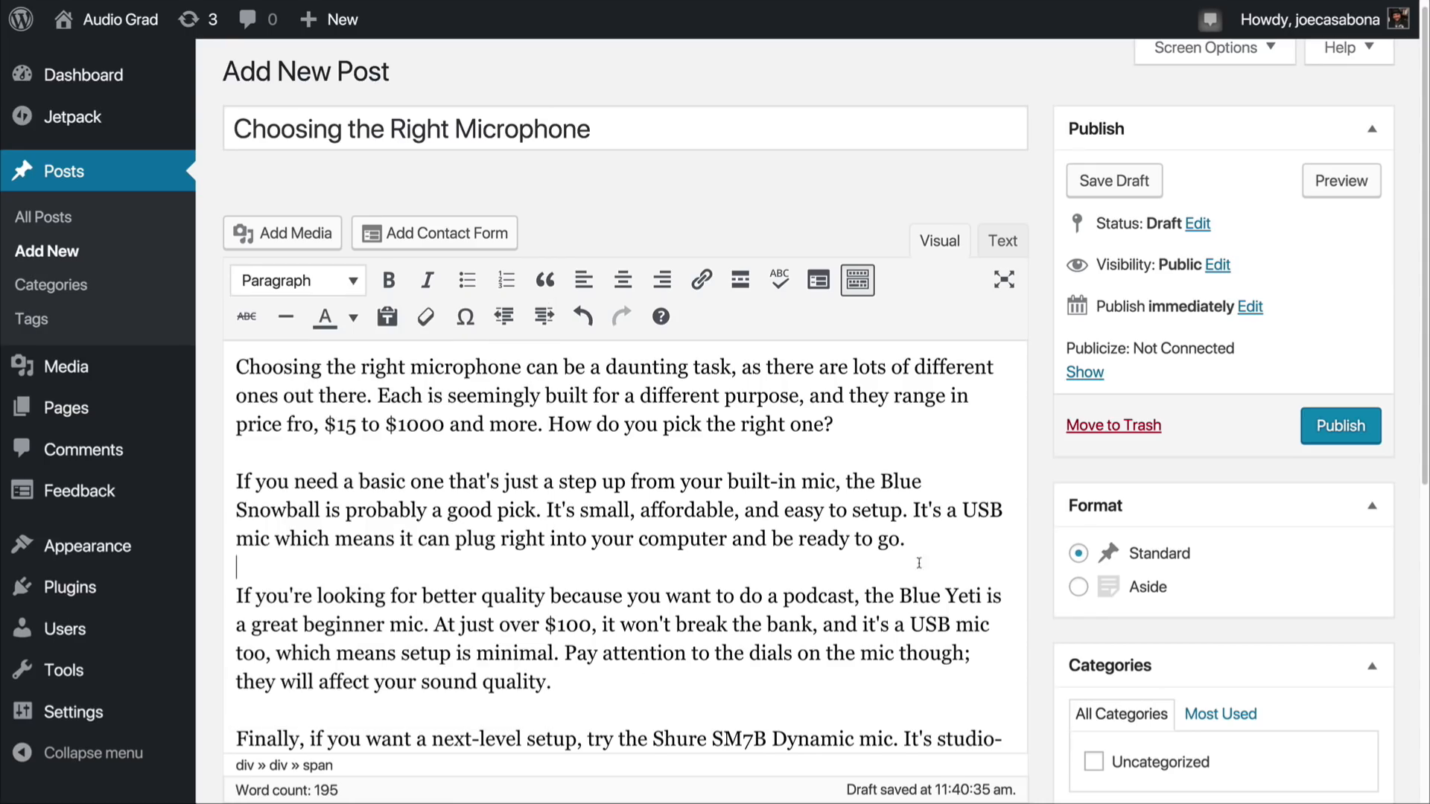
Step: Make "Blue Snowball" in the second paragraph bold and link it to the copied Amazon product address ending in Textured-White/dp/B000EOPQ7E
scroll(760, 576, "down", 1)
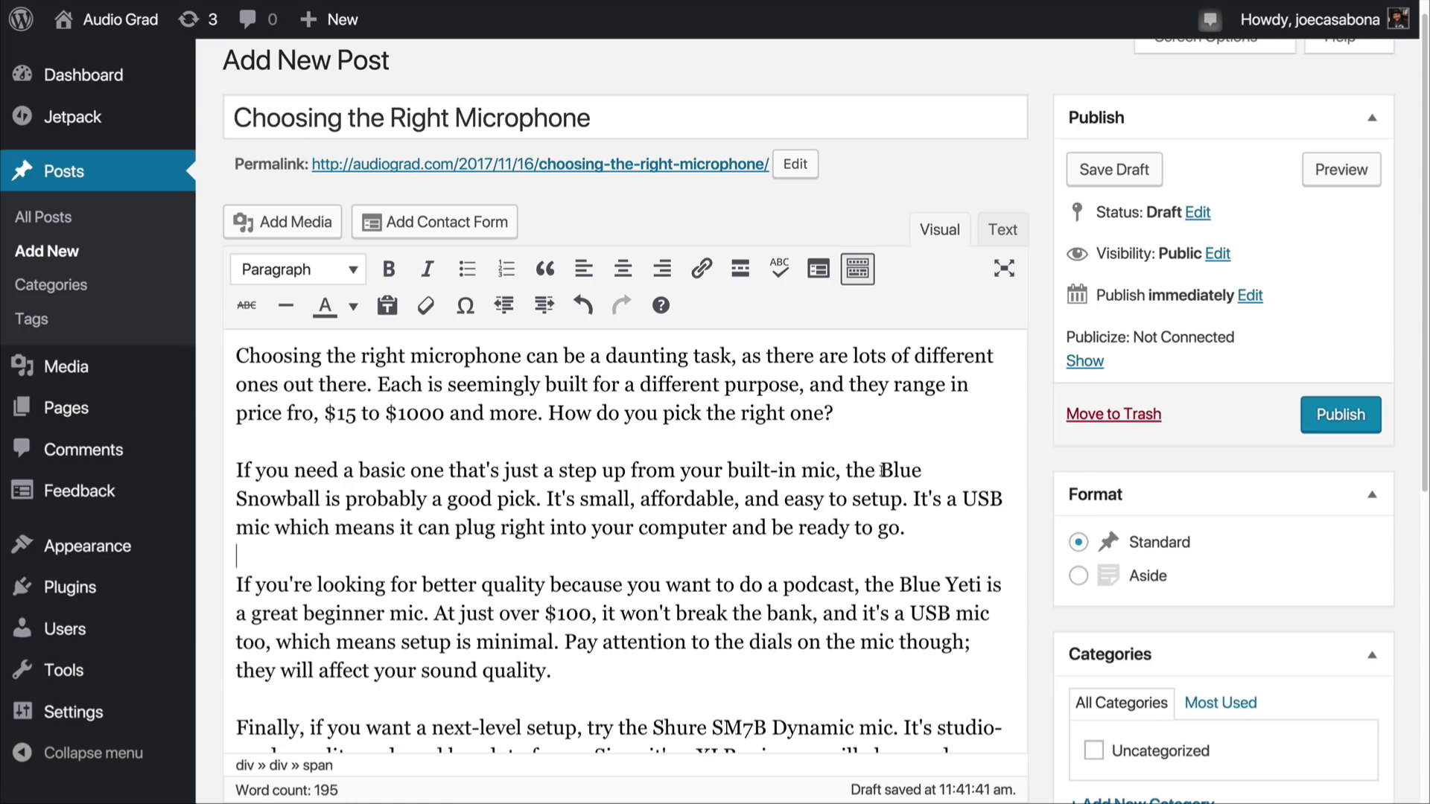
left_click_drag(881, 470, 322, 498)
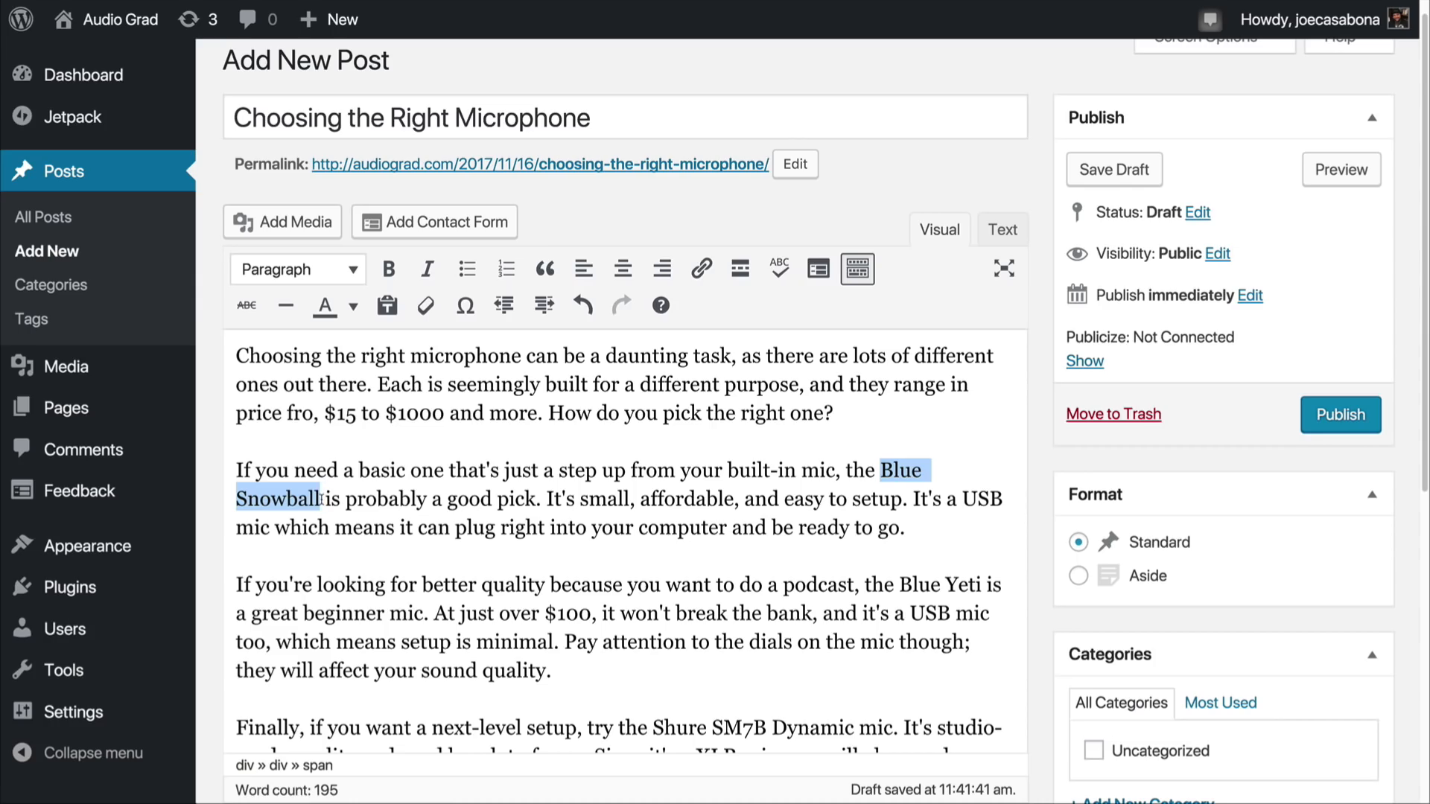
key("super+b")
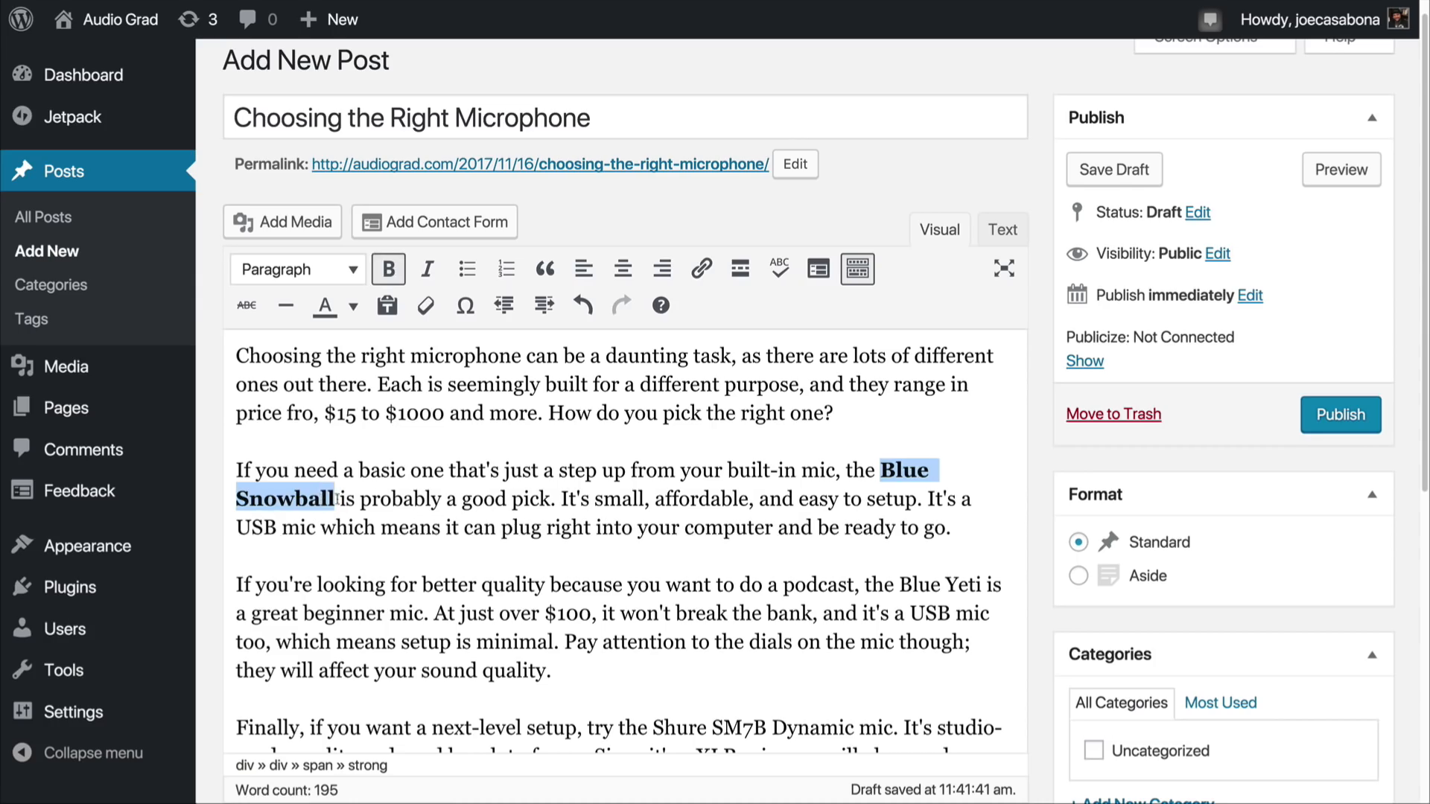
left_click(393, 276)
left_click(393, 275)
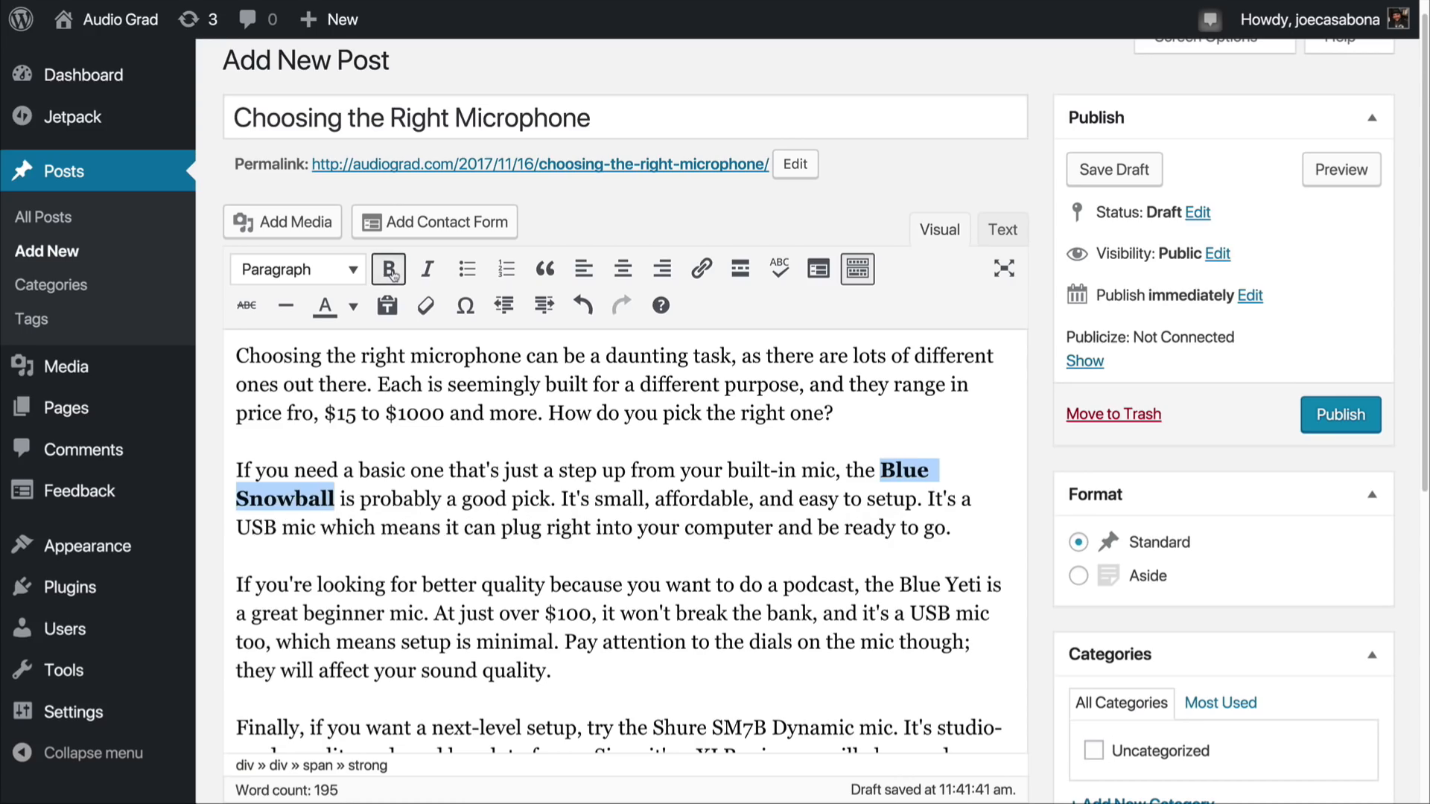
left_click(698, 275)
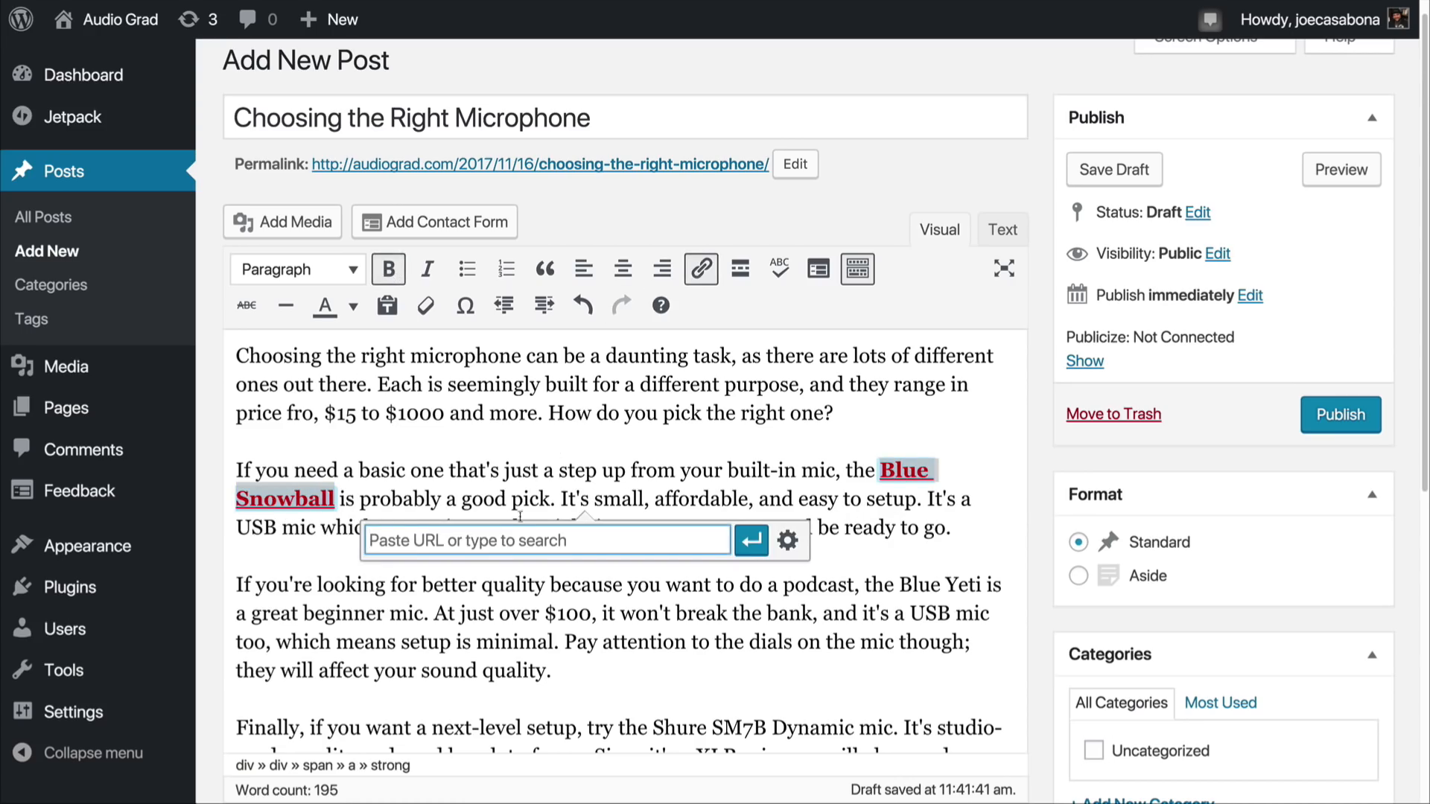
key("ctrl+v")
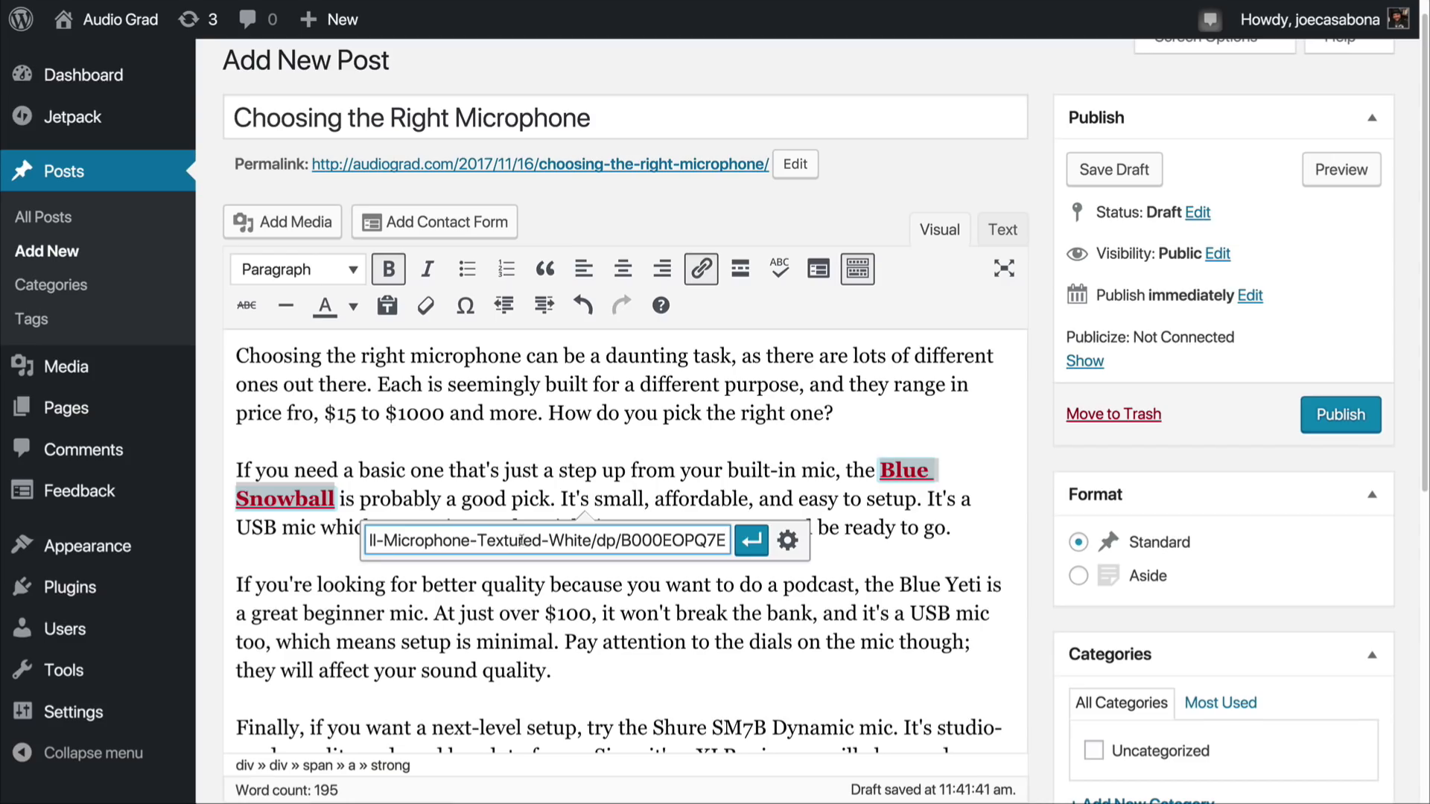
left_click(749, 551)
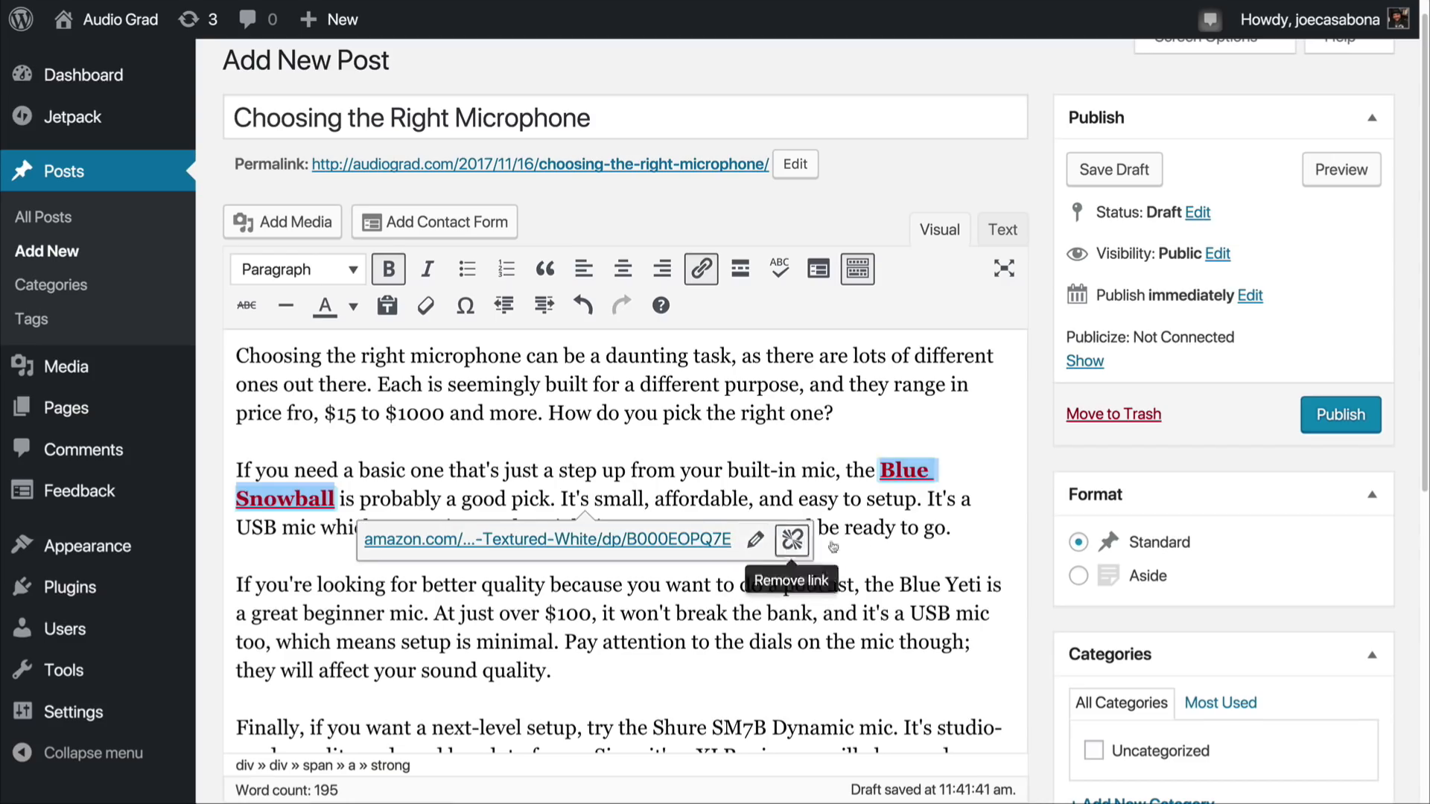
left_click(793, 579)
Step: Make "Blue Yeti" in the third paragraph bold and link it to the same Amazon product address
left_click_drag(899, 584, 983, 585)
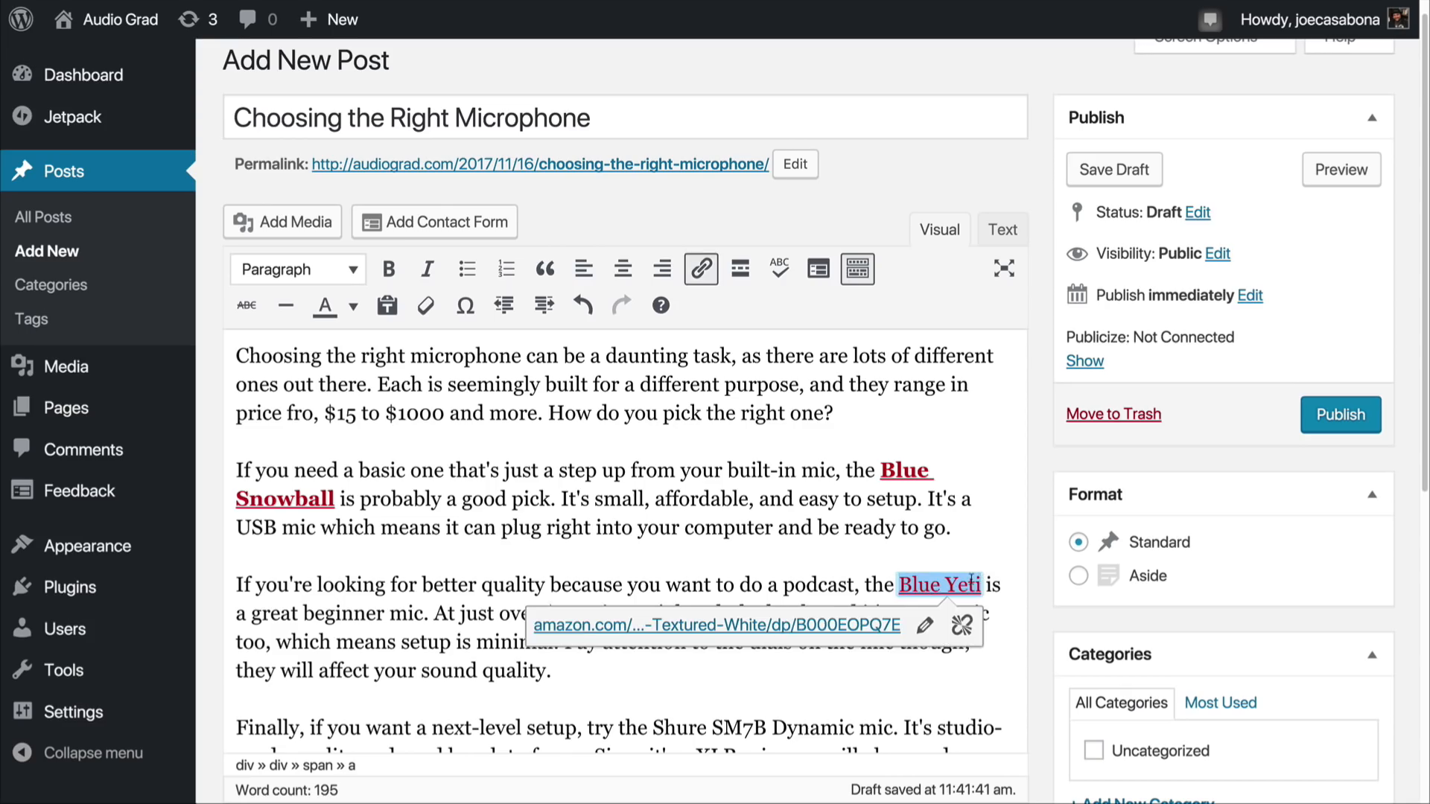
left_click(389, 268)
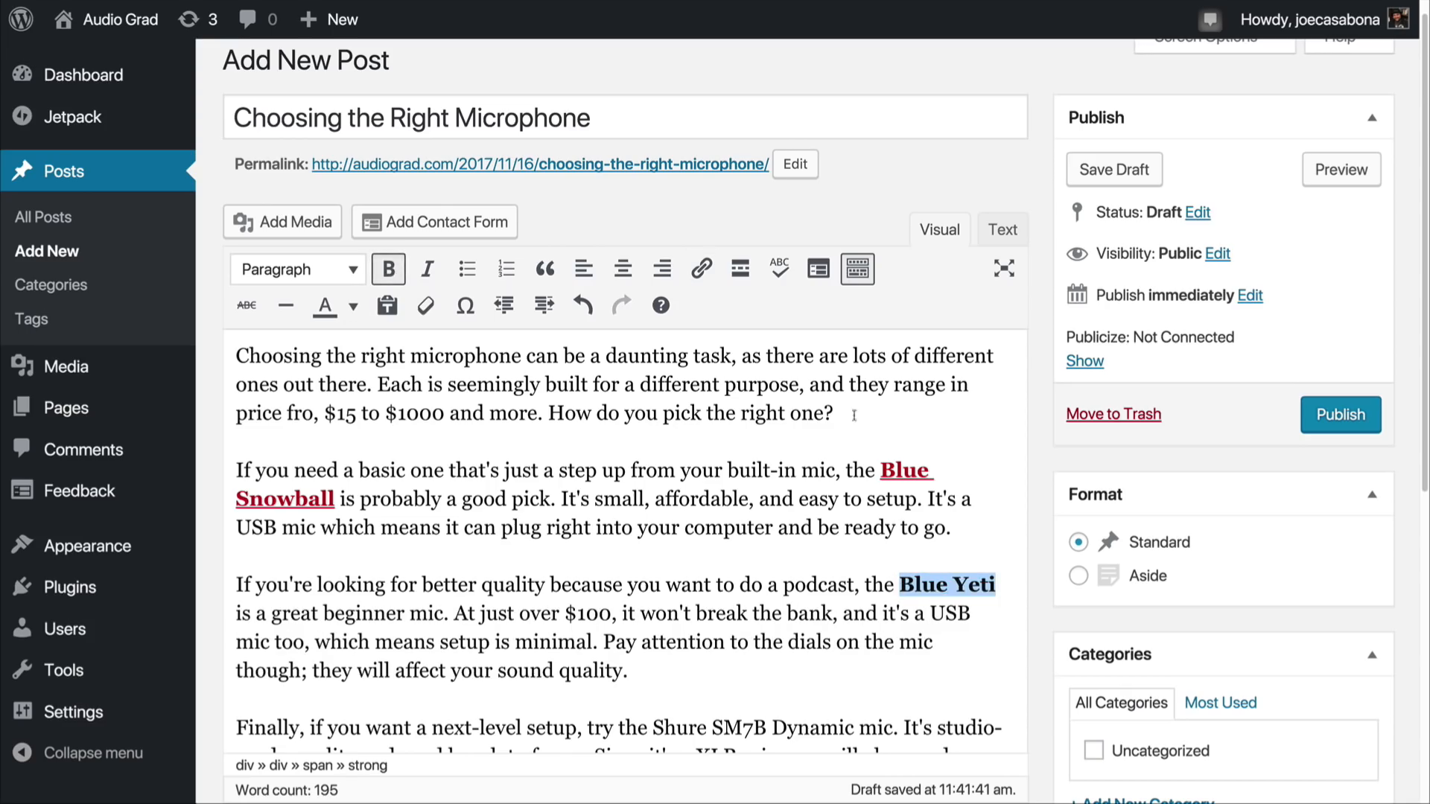
left_click(700, 268)
key("ctrl+v")
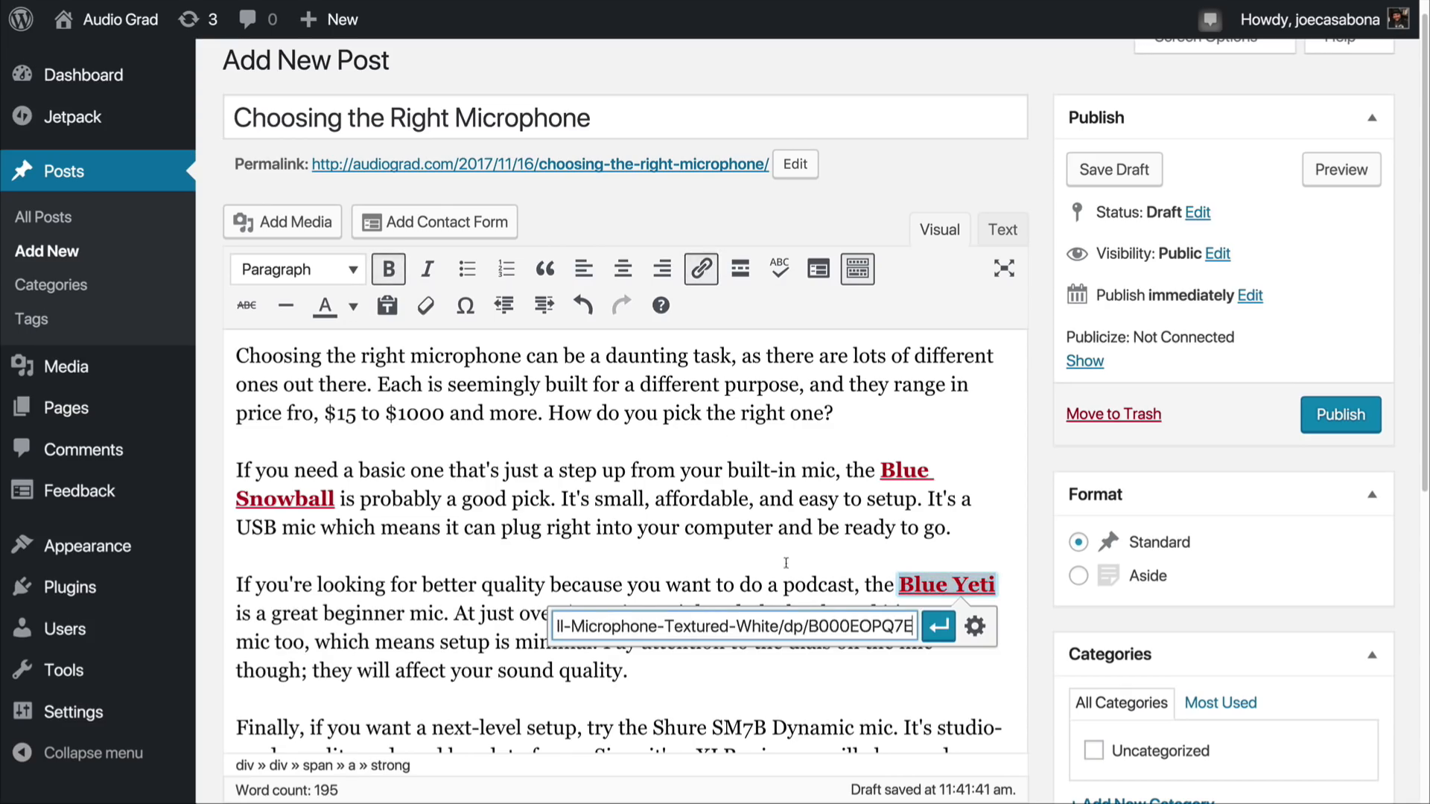
left_click(938, 626)
left_click(710, 585)
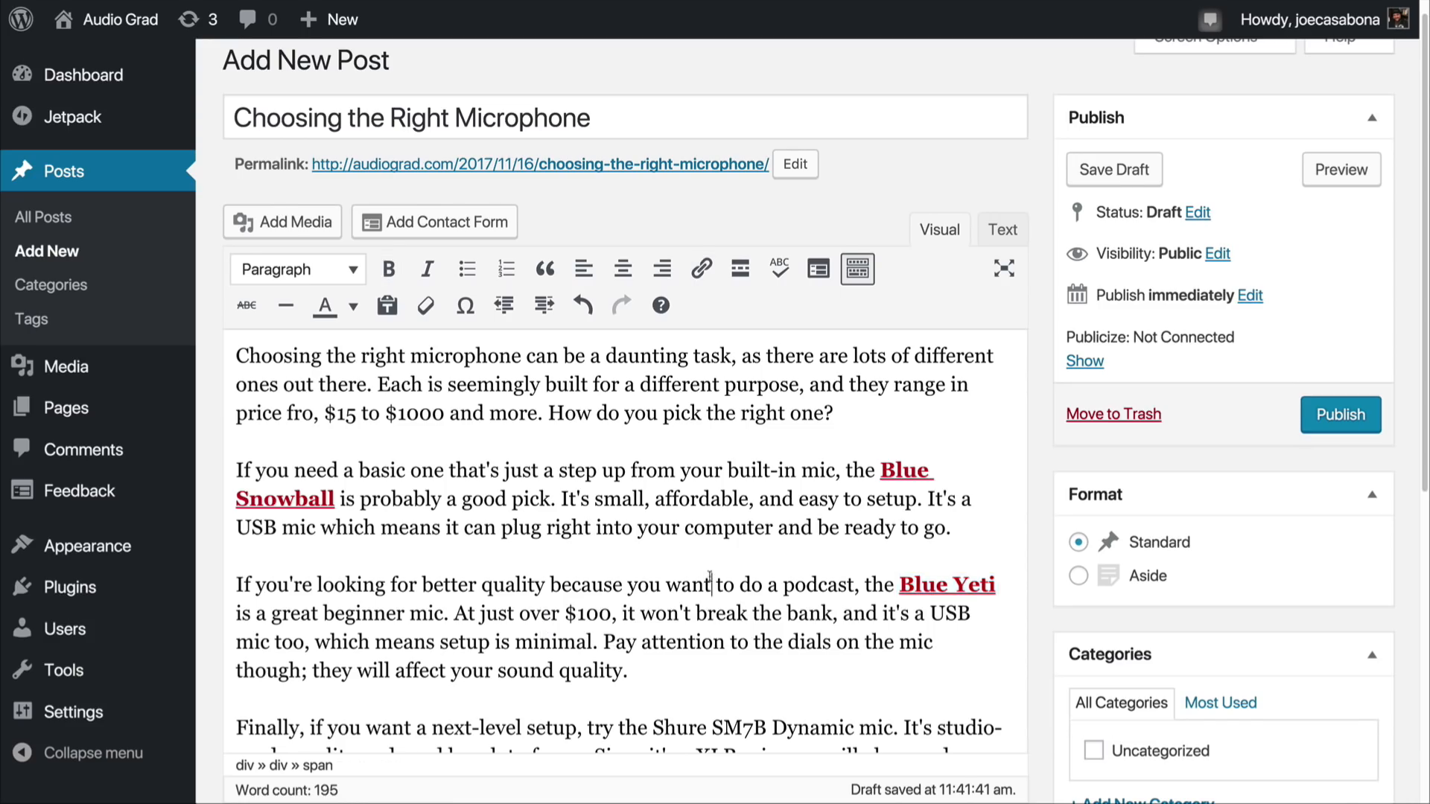
Step: Make "Shure SM7B Dynamic mic" in the last paragraph bold and link it to the same Amazon product address
scroll(733, 662, "down", 2)
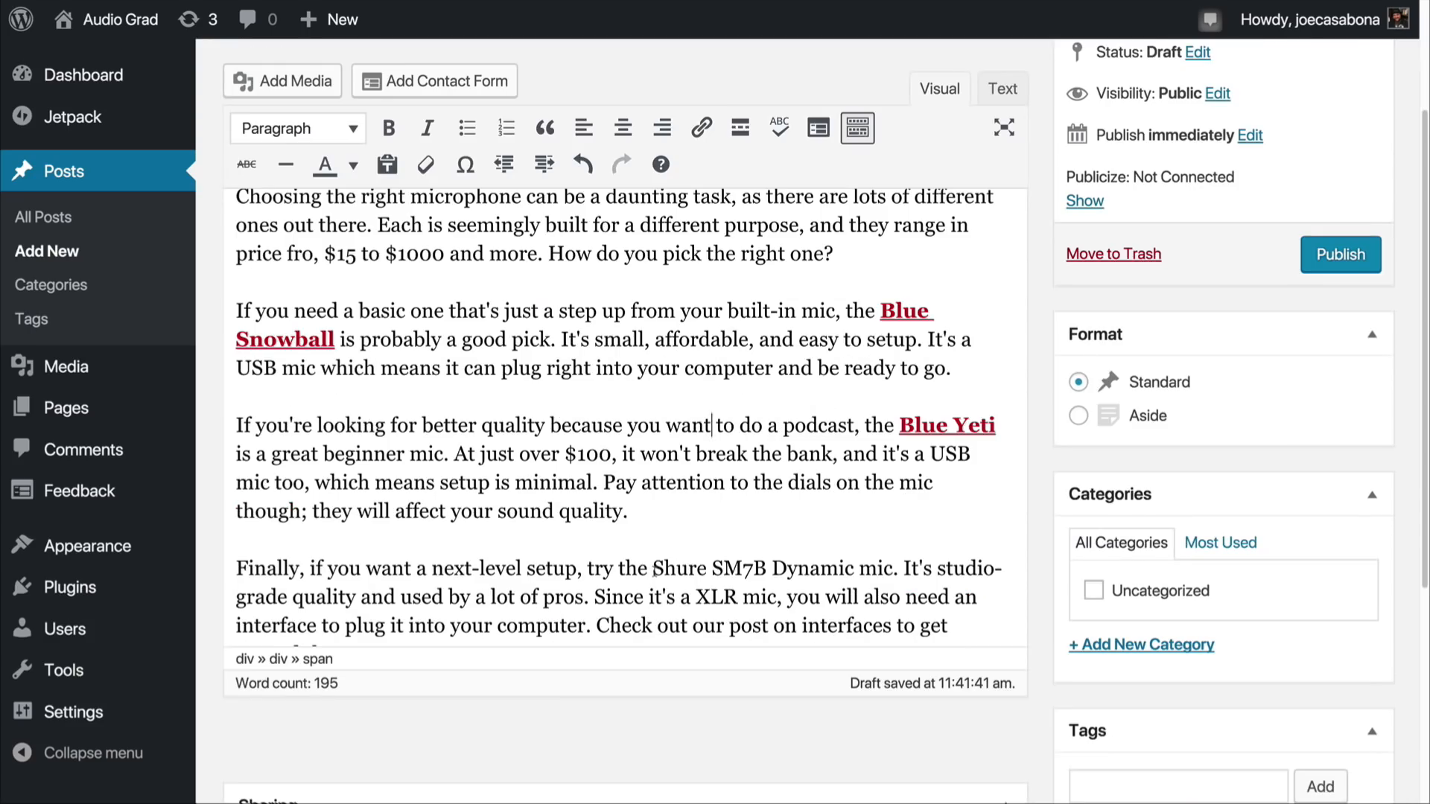
left_click_drag(653, 569, 892, 569)
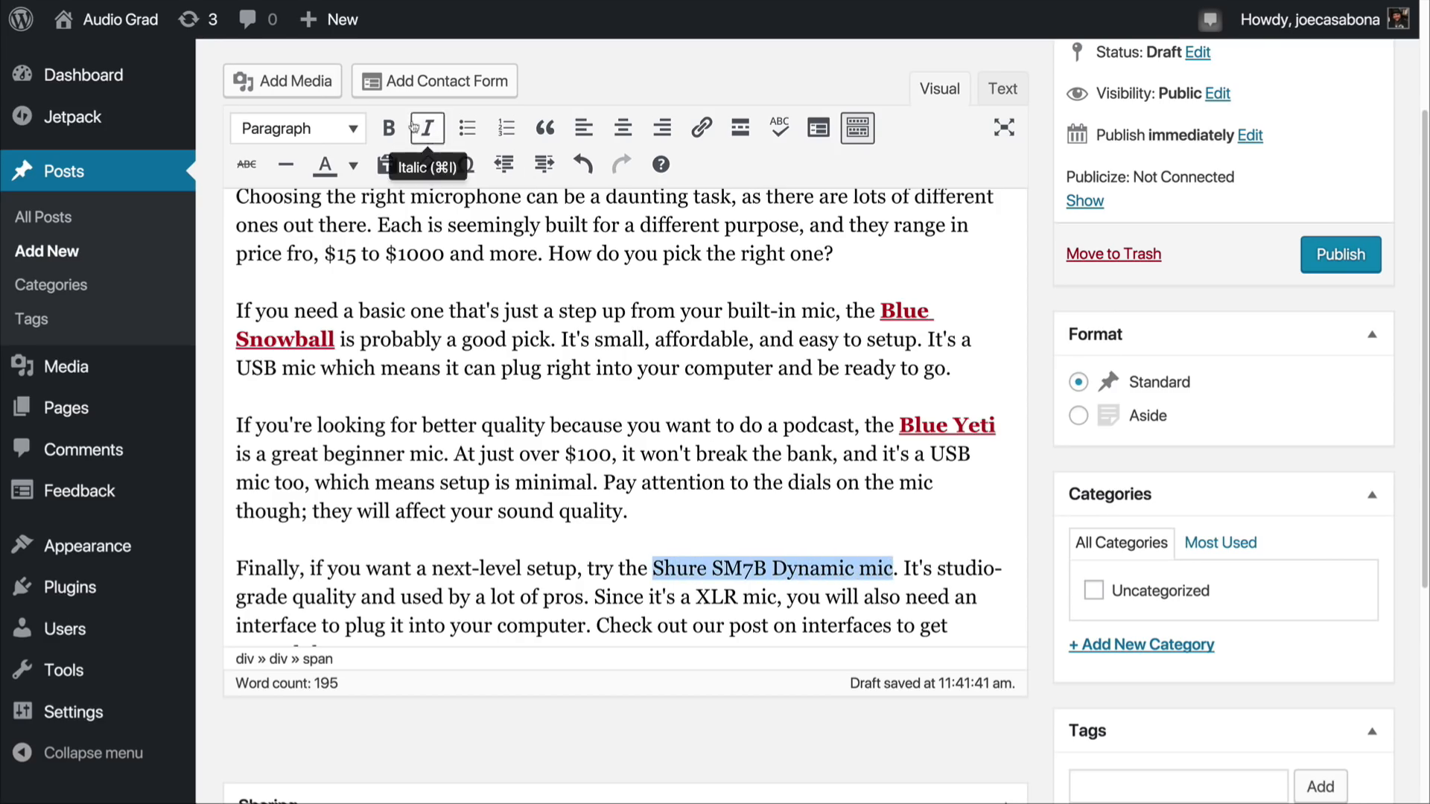
left_click(388, 128)
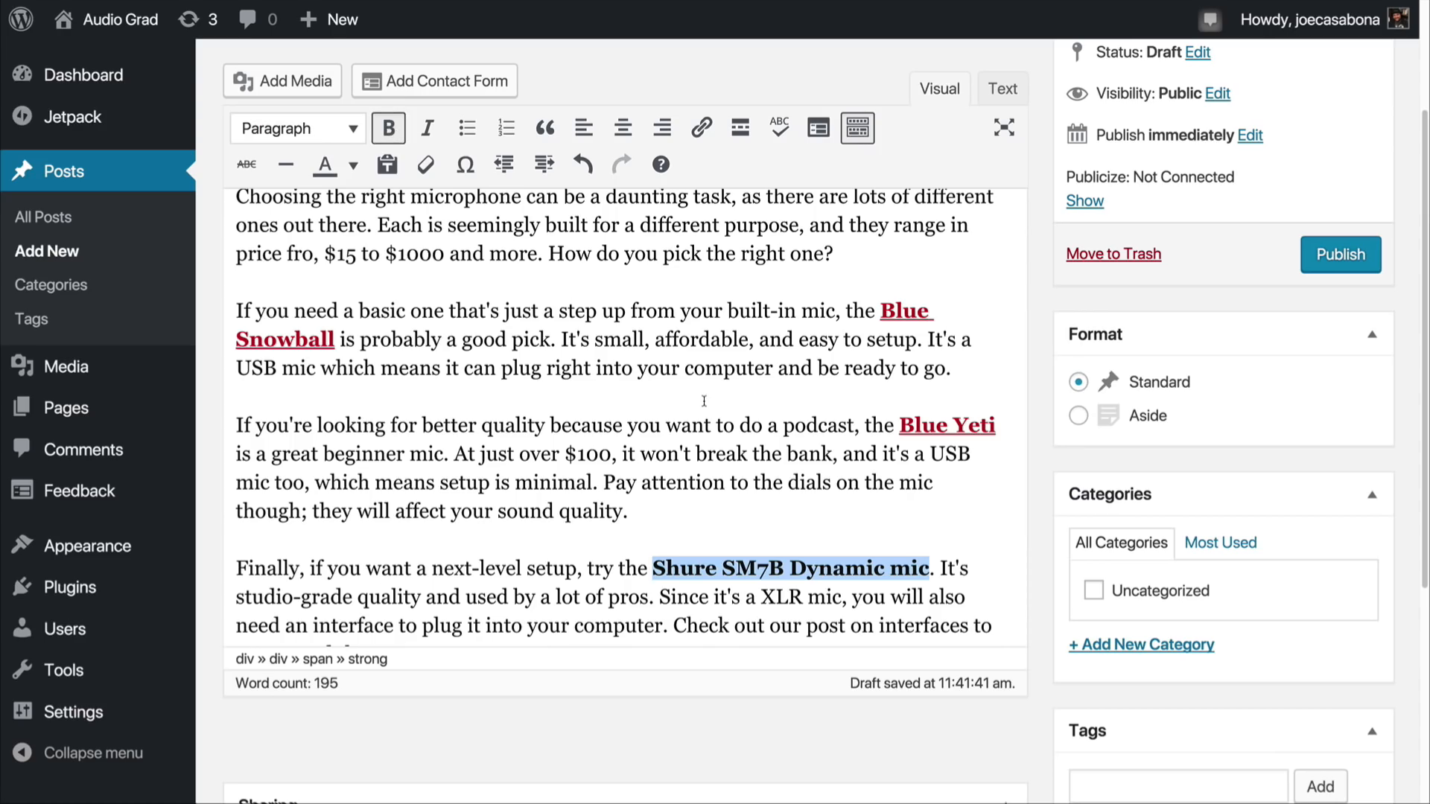
left_click_drag(654, 569, 929, 568)
key("super+v")
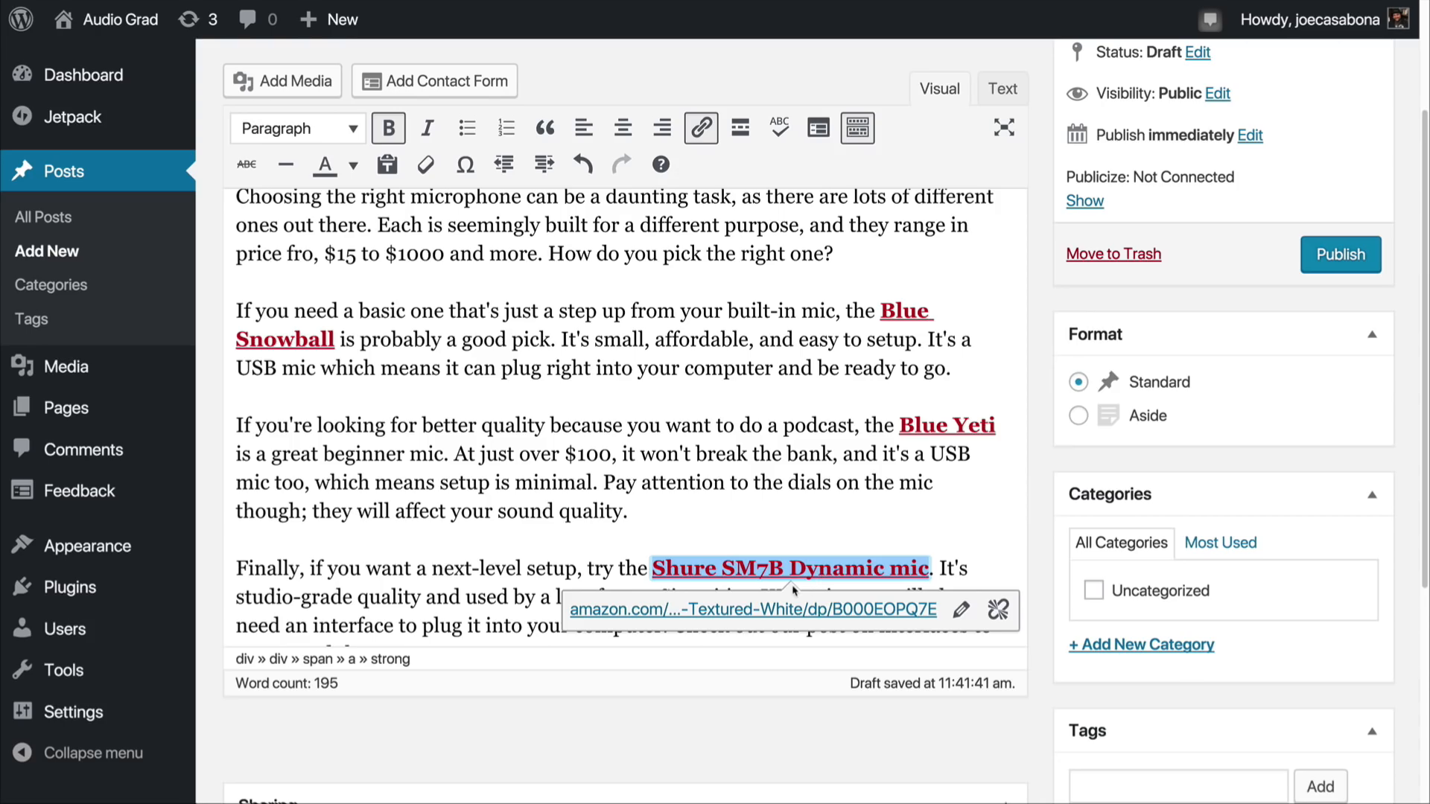
left_click(773, 542)
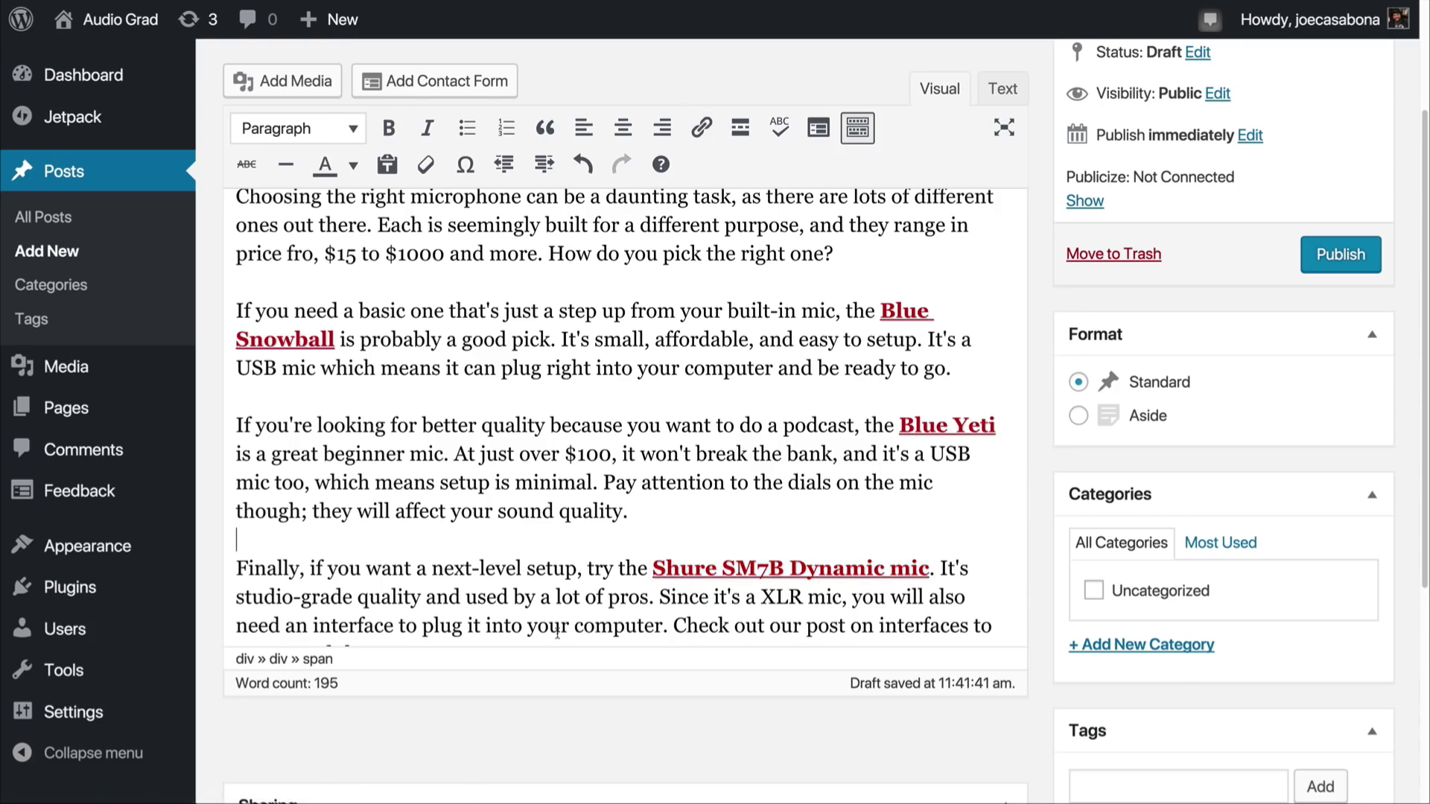
Step: Create a new category named Microphones and assign it to the post
left_click(1133, 651)
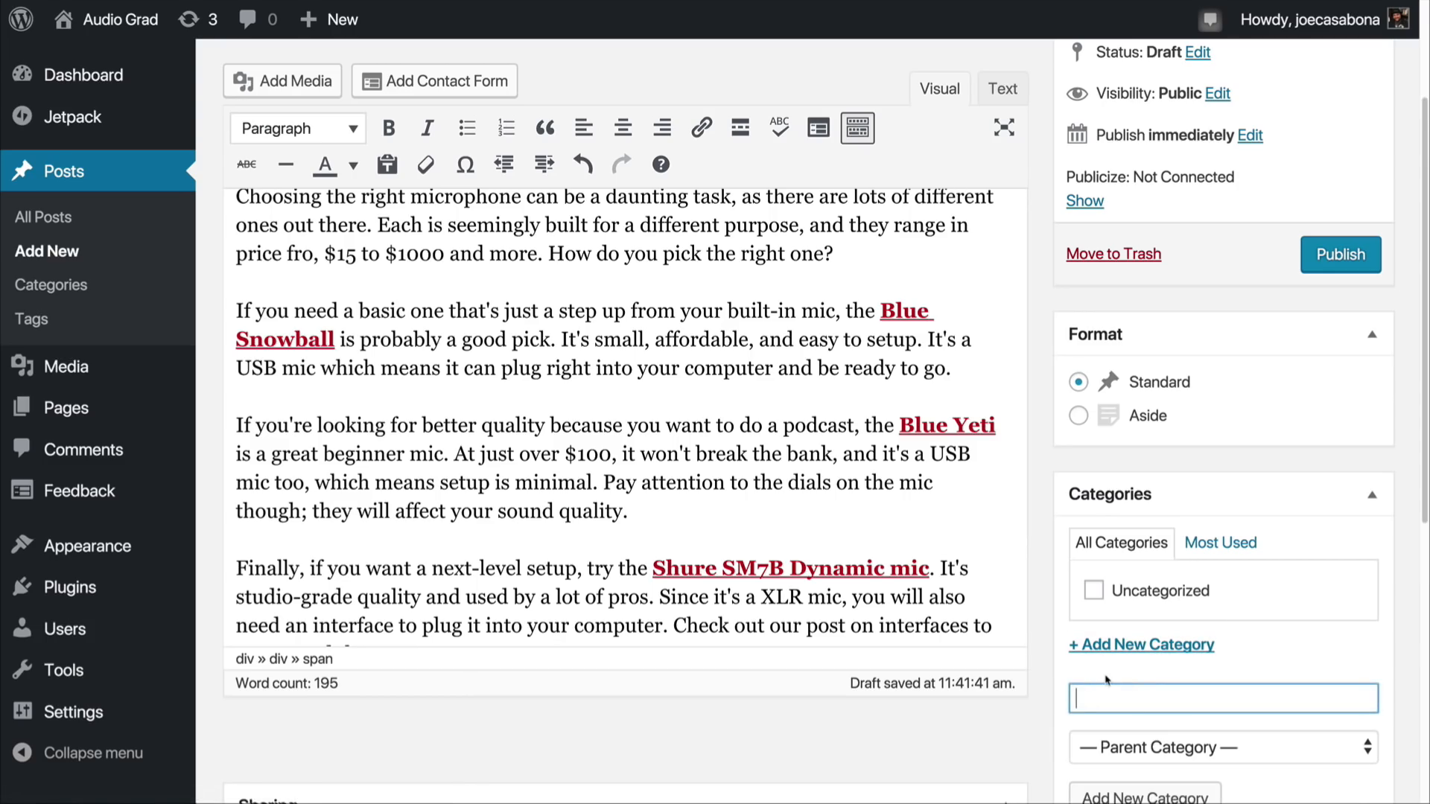
type("Microphones")
key("Return")
Step: Add the tags mics, blue, yeti, snowball, shure and sound to the post
scroll(1059, 631, "down", 6)
left_click(1088, 507)
type("mics")
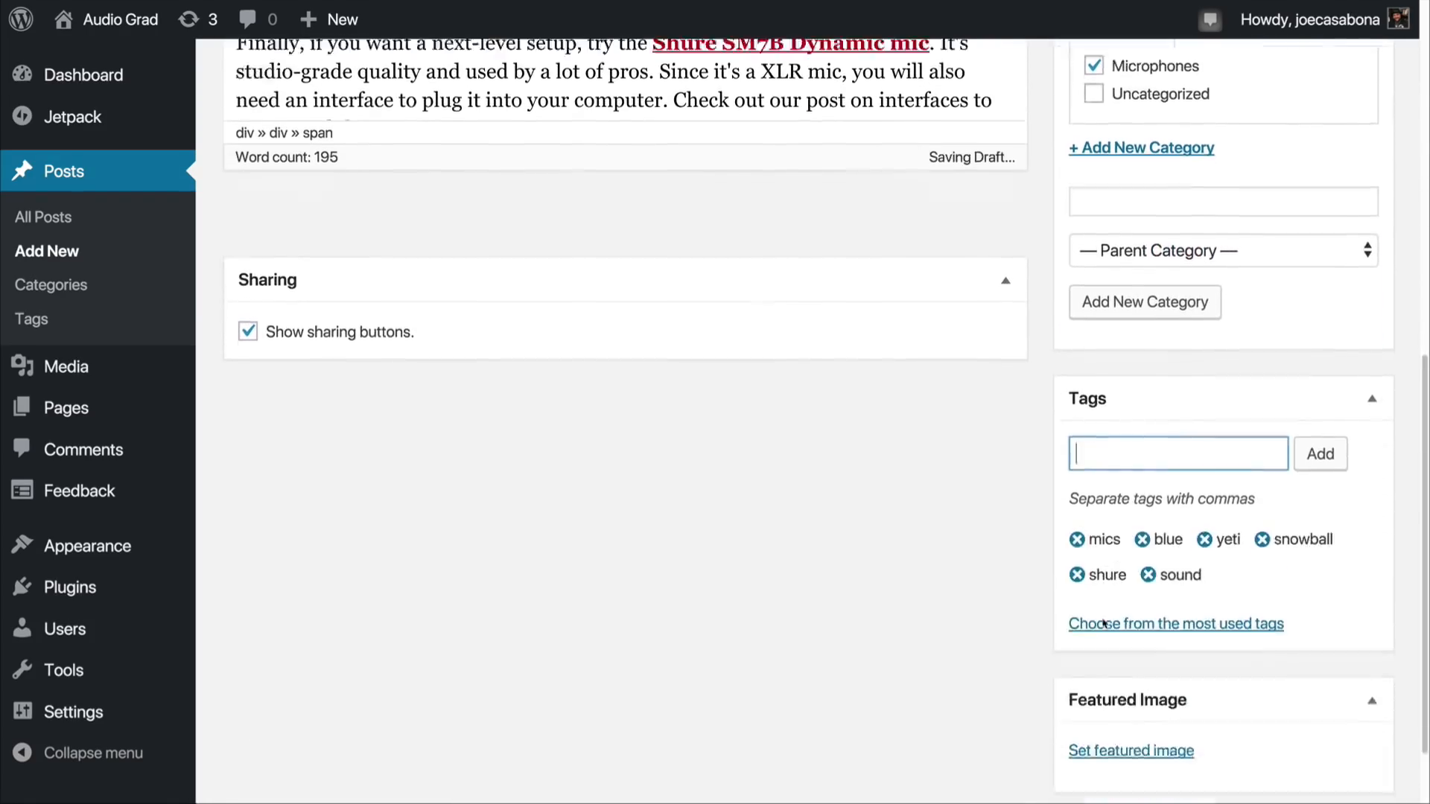
scroll(1150, 659, "down", 2)
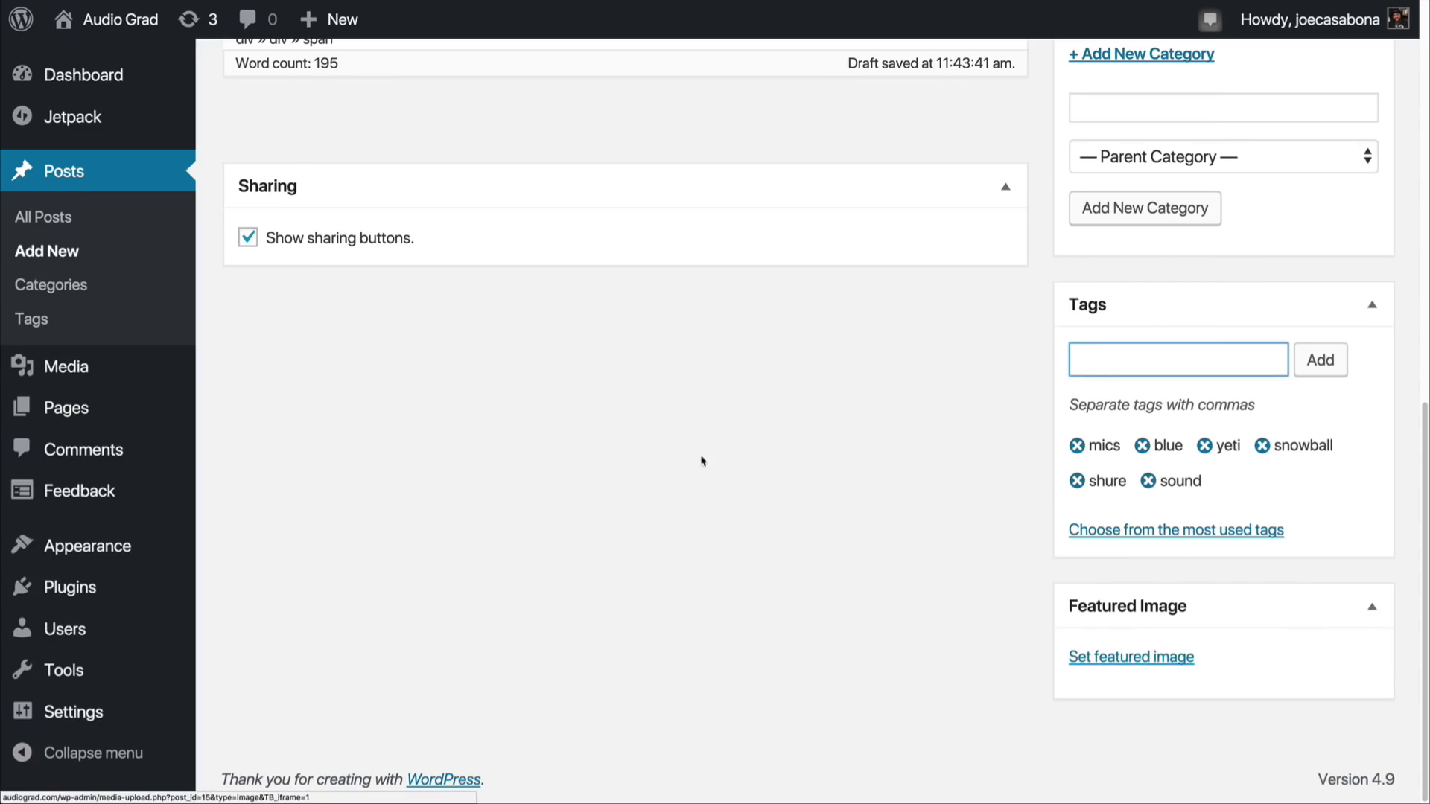
Step: Upload yeti.jpg and set it as the post's featured image
left_click(1230, 664)
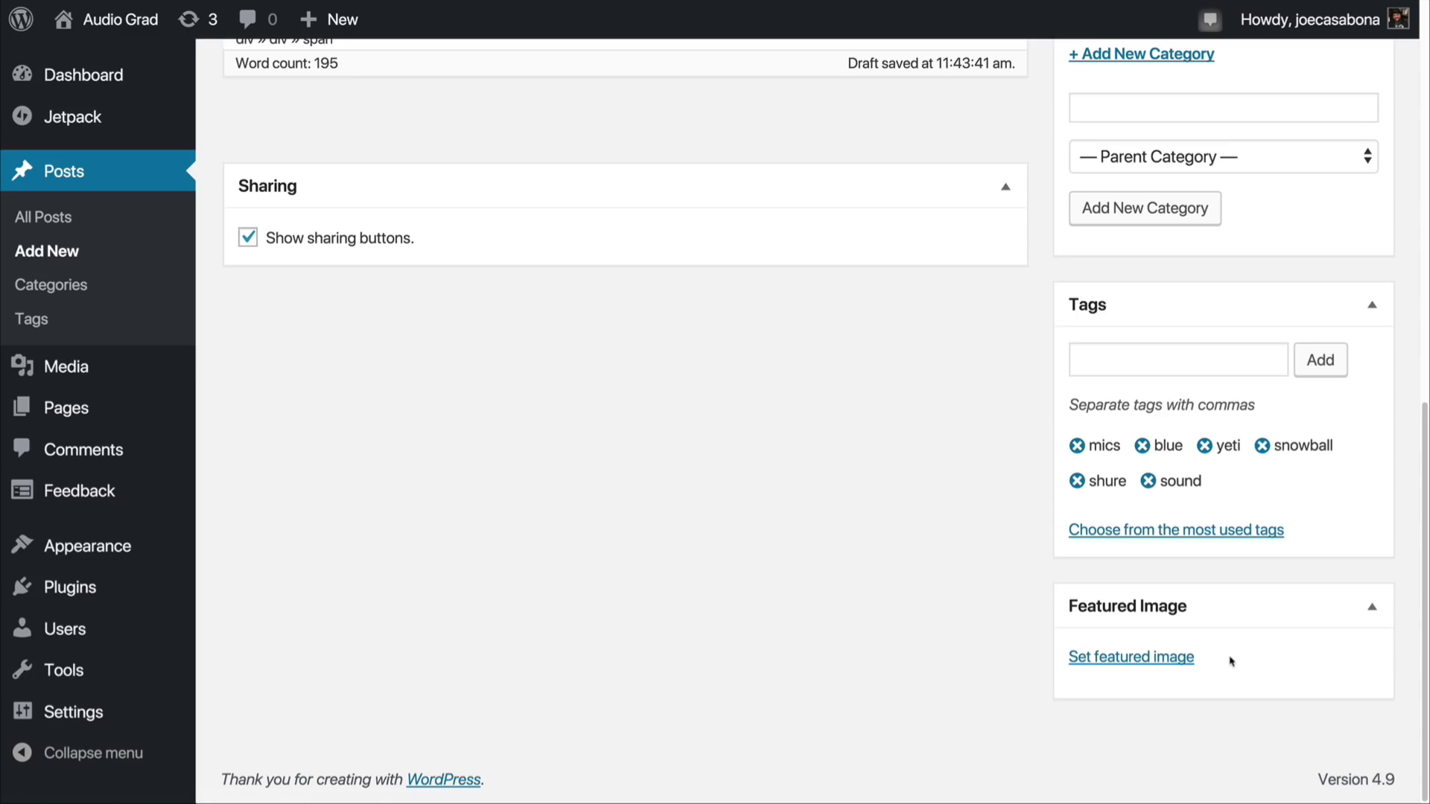
left_click(1143, 658)
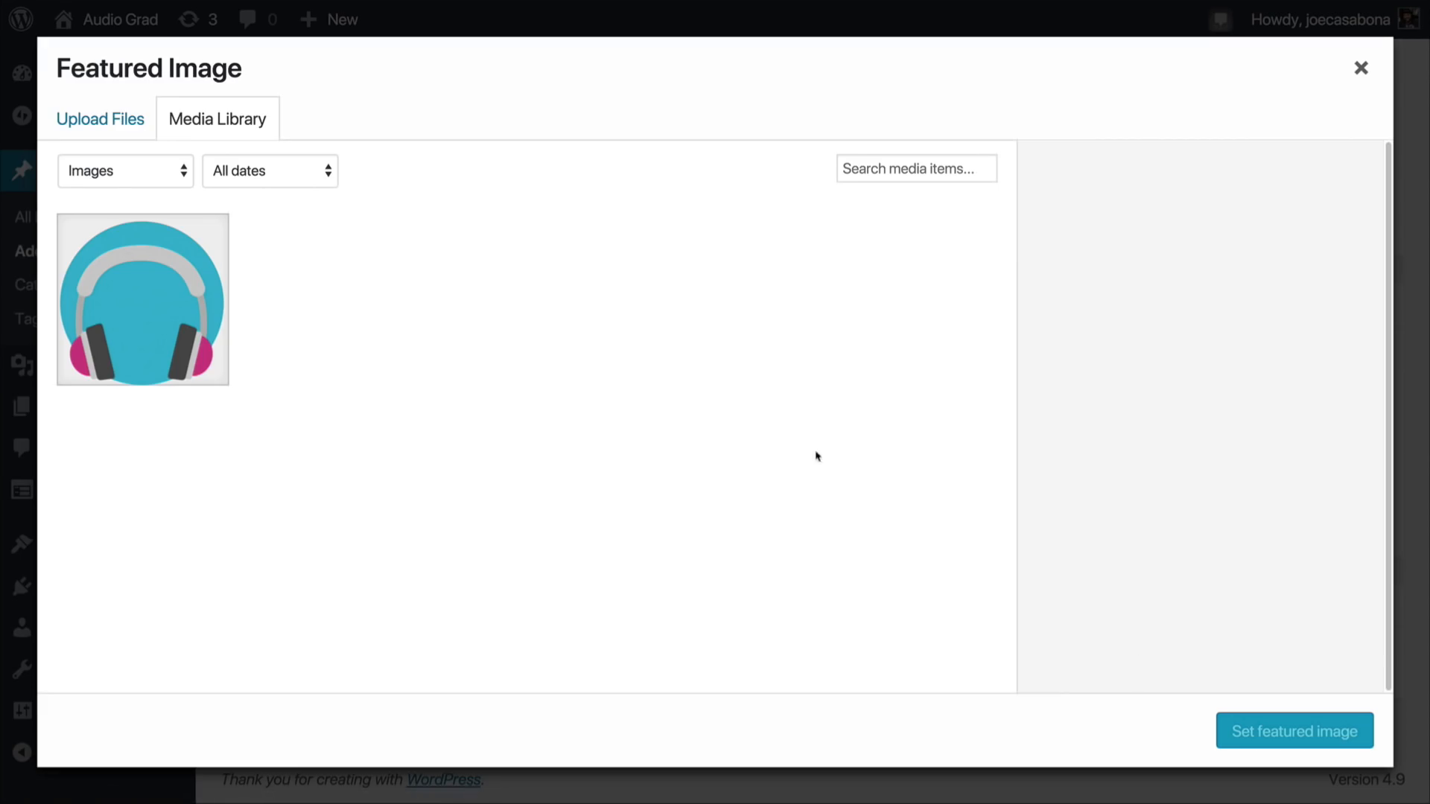
left_click(119, 120)
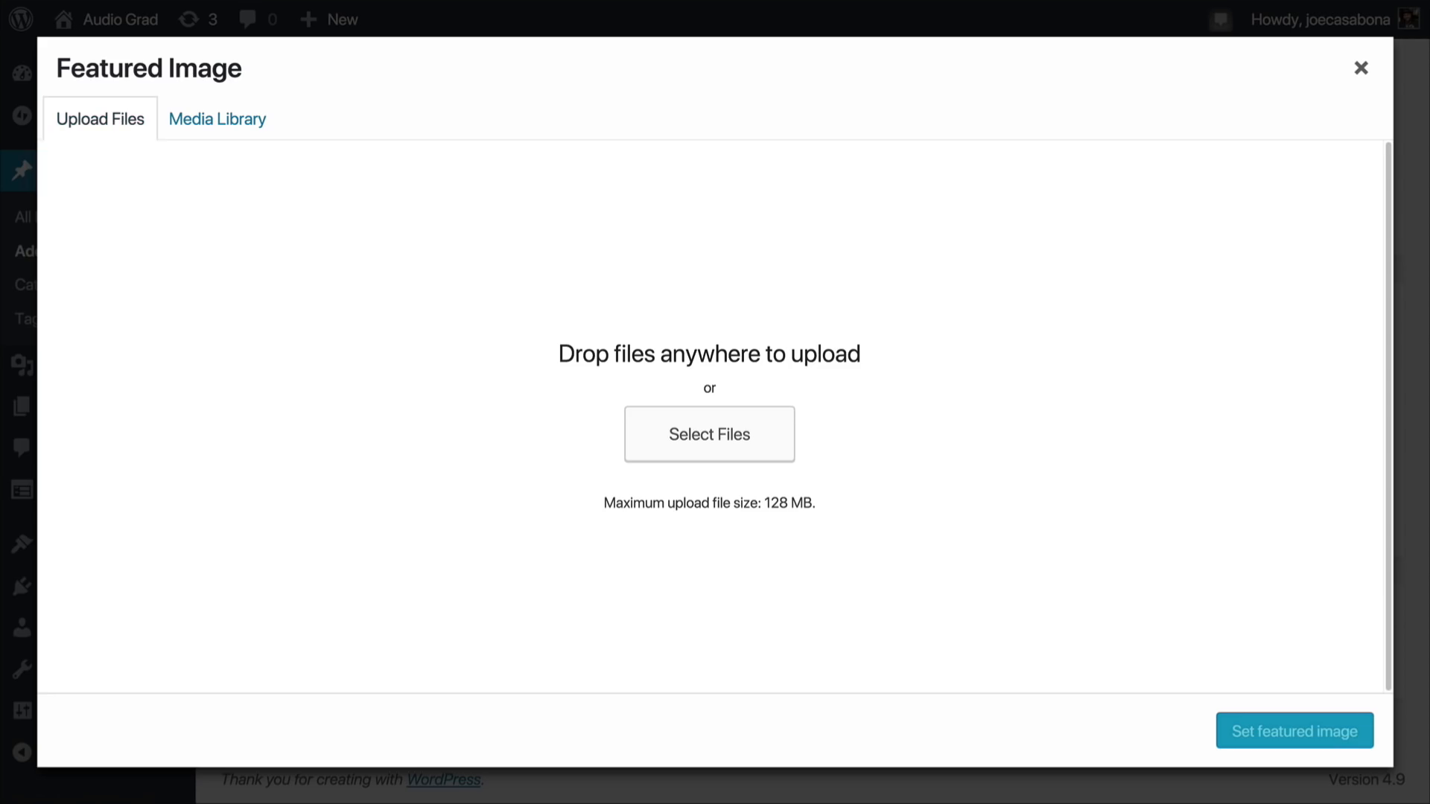
left_click_drag(0, 328, 633, 440)
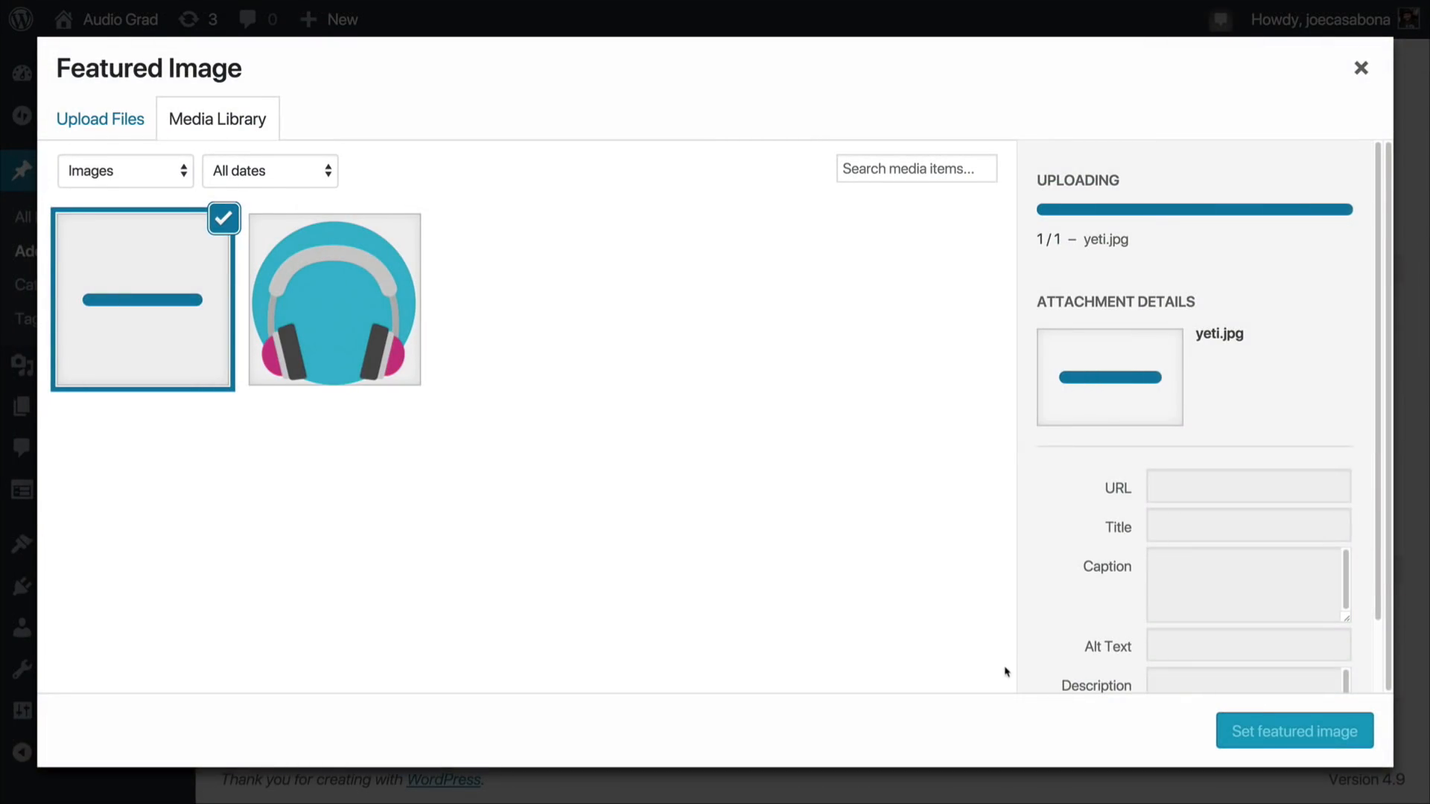
left_click(1299, 733)
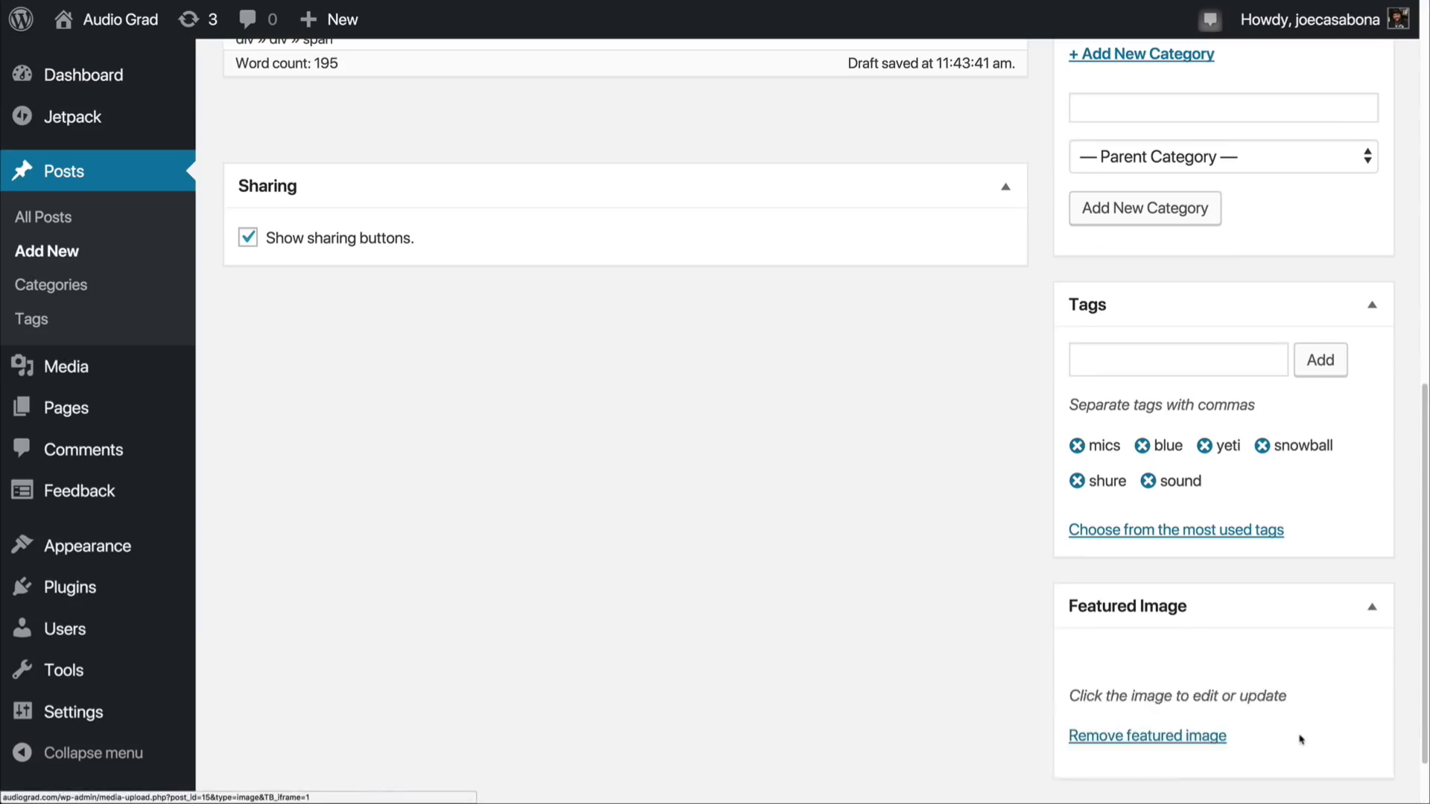
Step: Add an empty line after the post's opening paragraph and upload the snowball image for insertion there
scroll(998, 670, "up", 8)
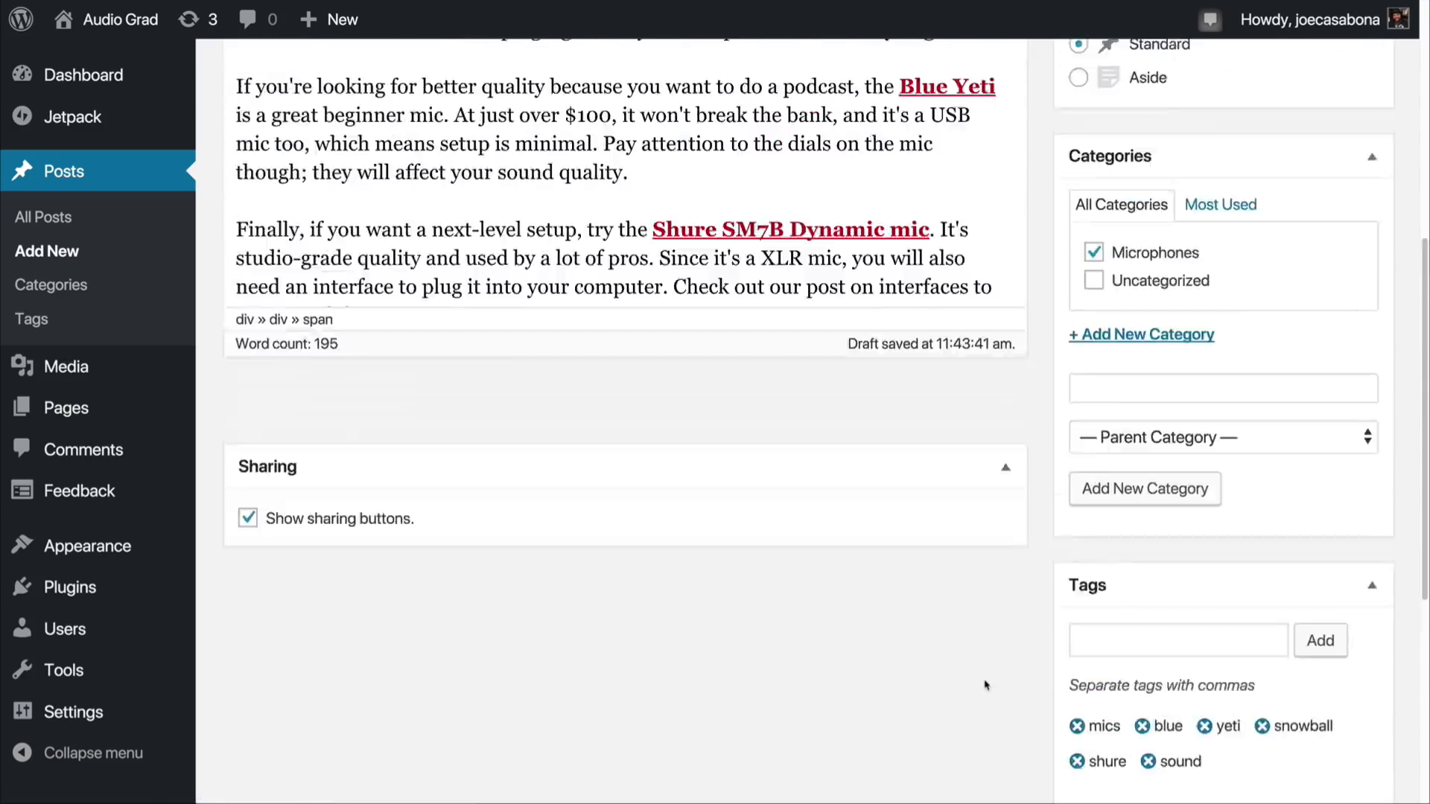
scroll(985, 684, "up", 3)
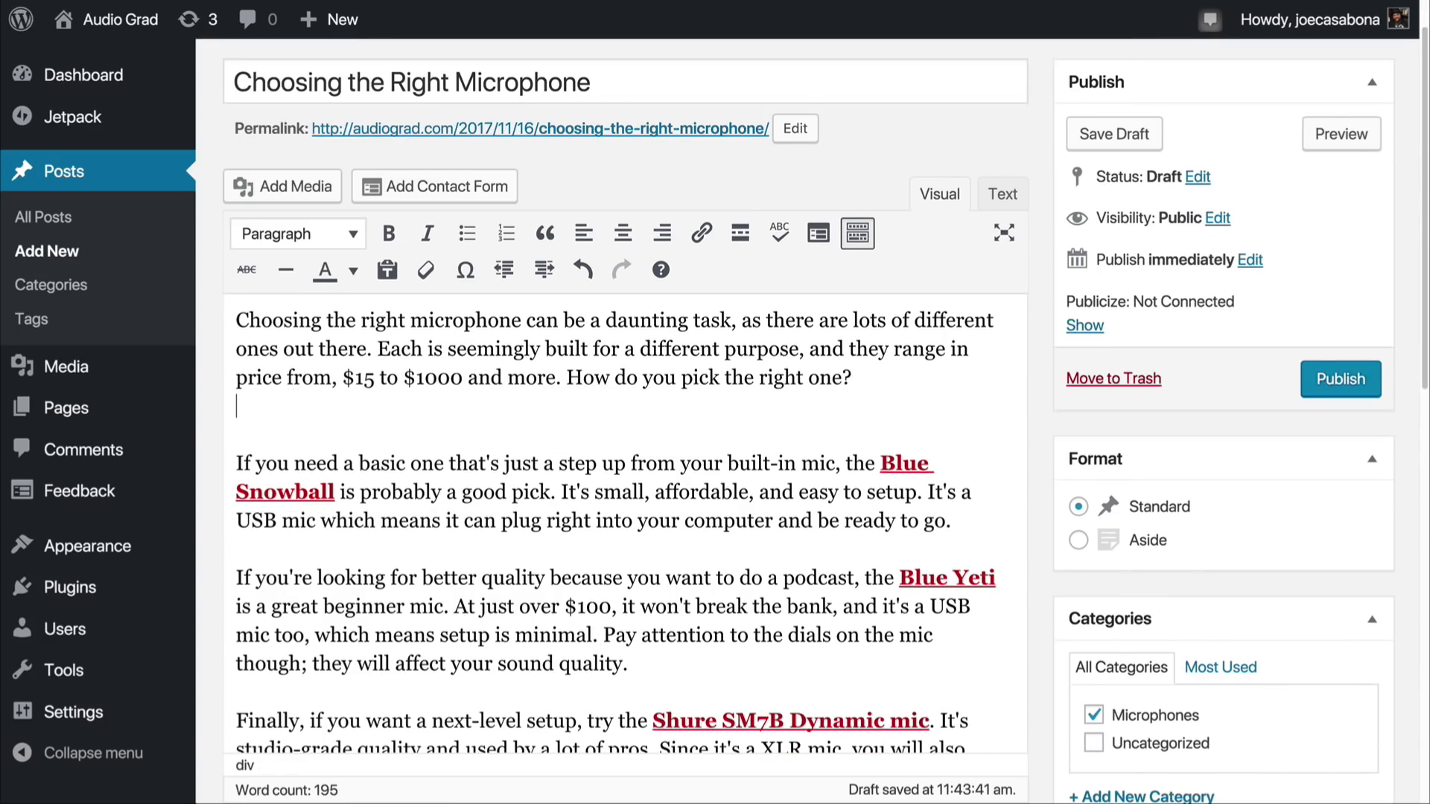
key("Return")
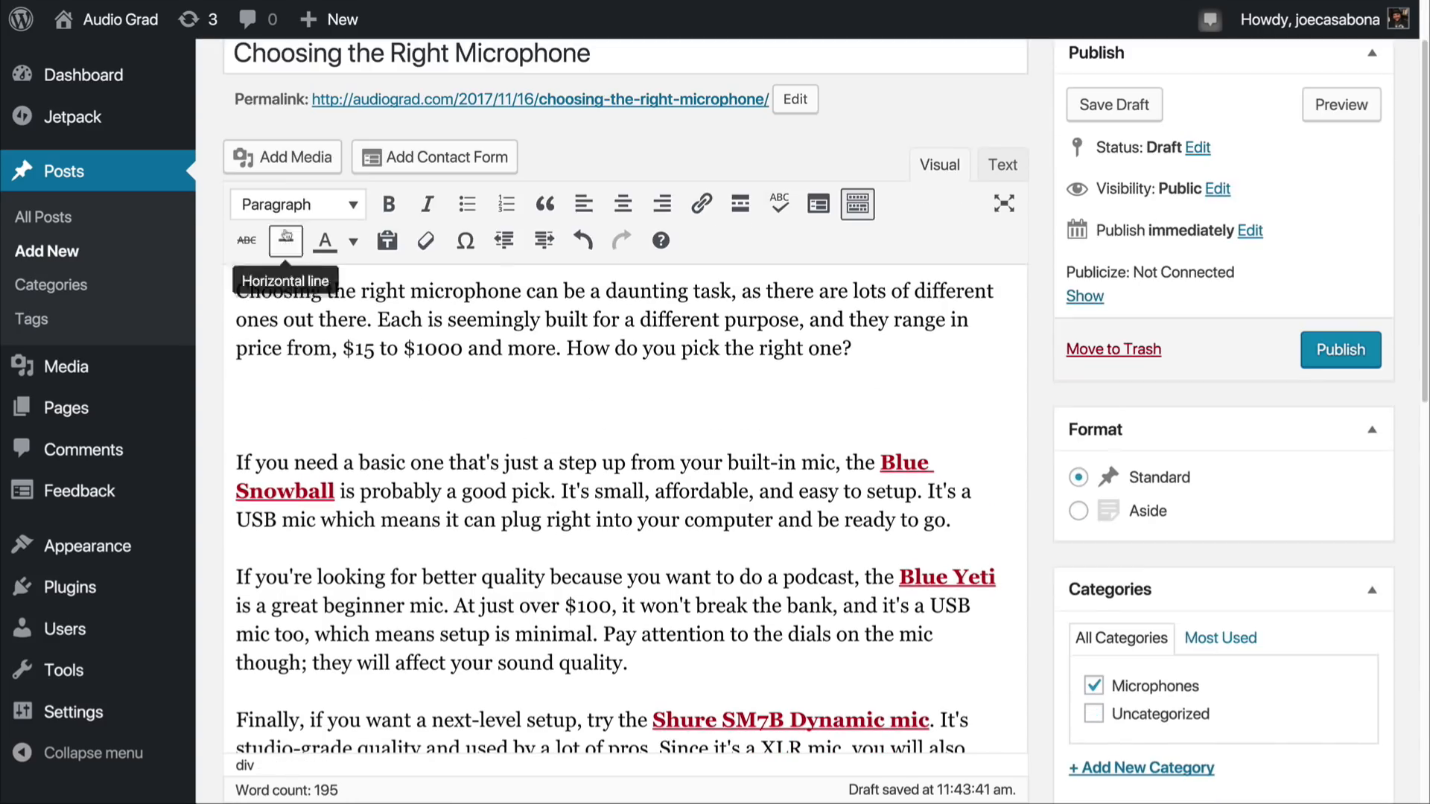
left_click(280, 158)
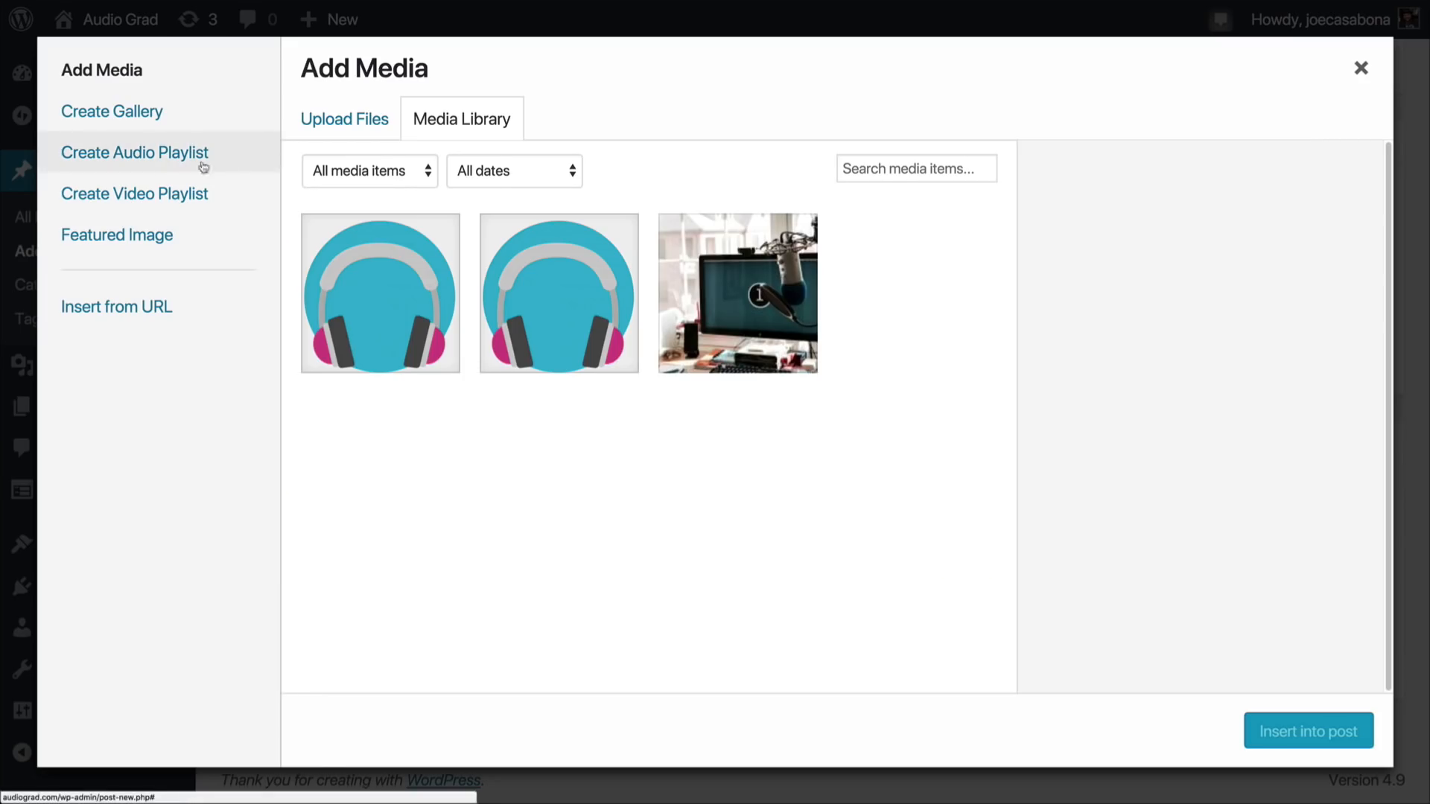
left_click_drag(392, 417, 606, 495)
Step: Examine the alignment, link and size options in the snowball image's display settings
scroll(1153, 364, "down", 3)
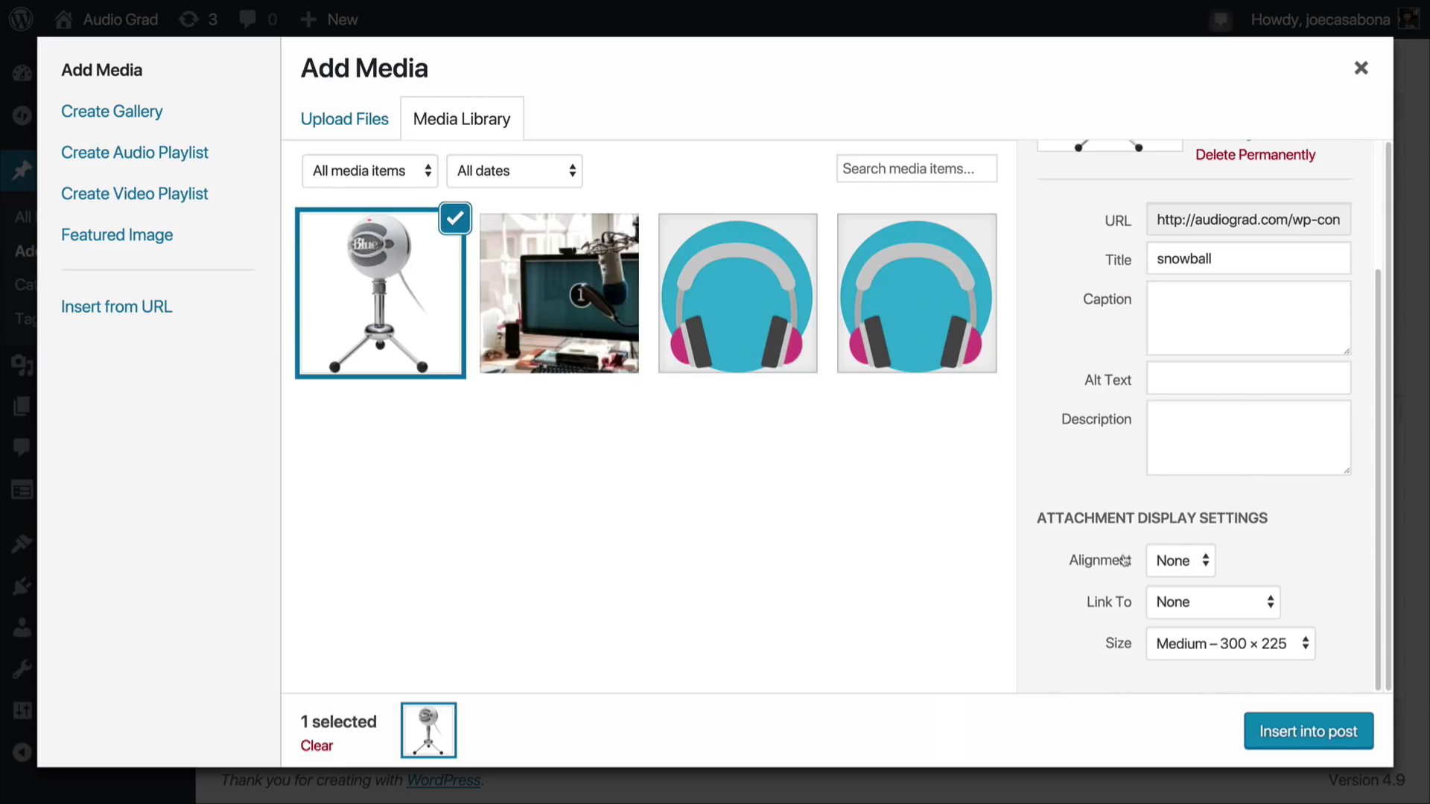
left_click(1180, 566)
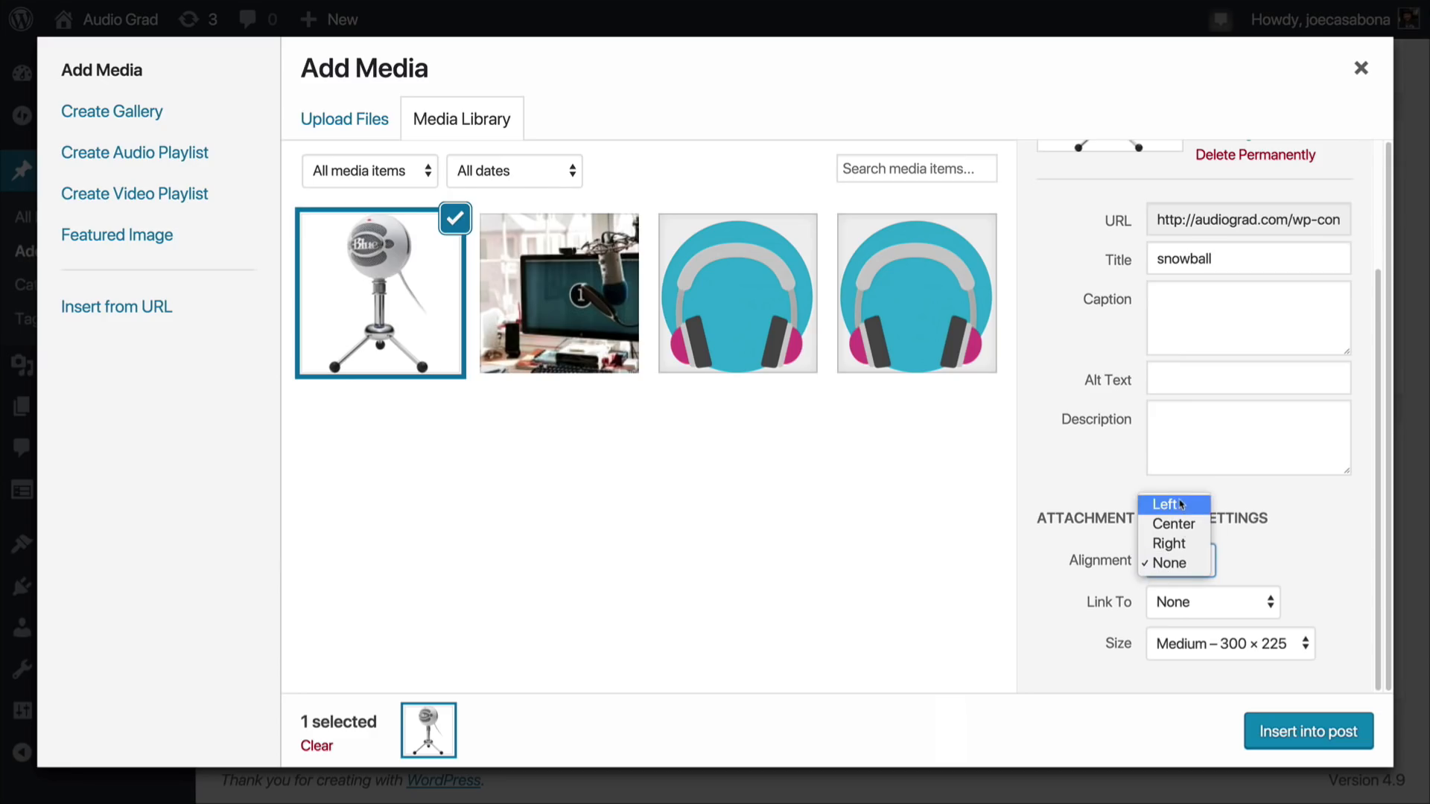
left_click(1175, 564)
left_click(1253, 603)
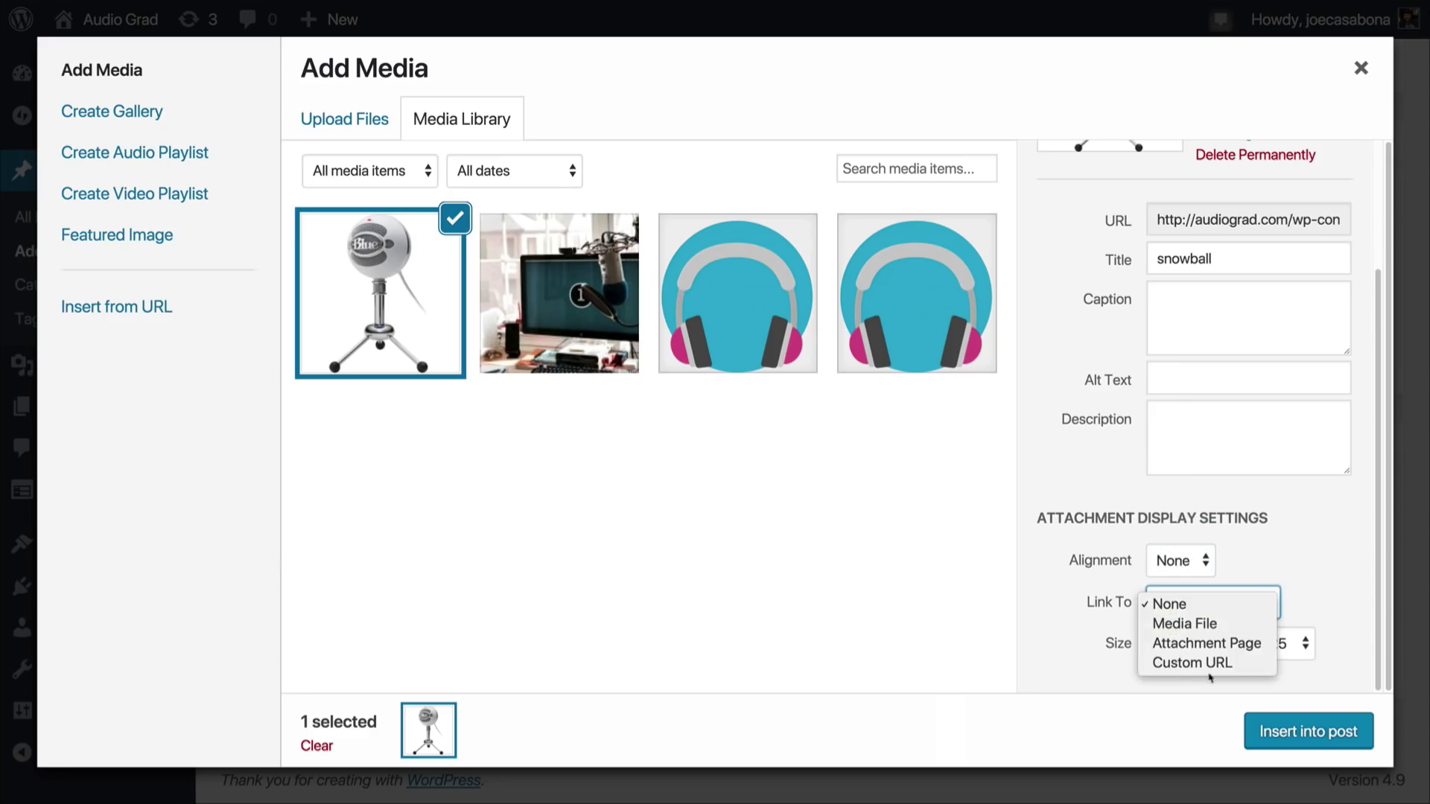
left_click(1295, 644)
left_click(1264, 646)
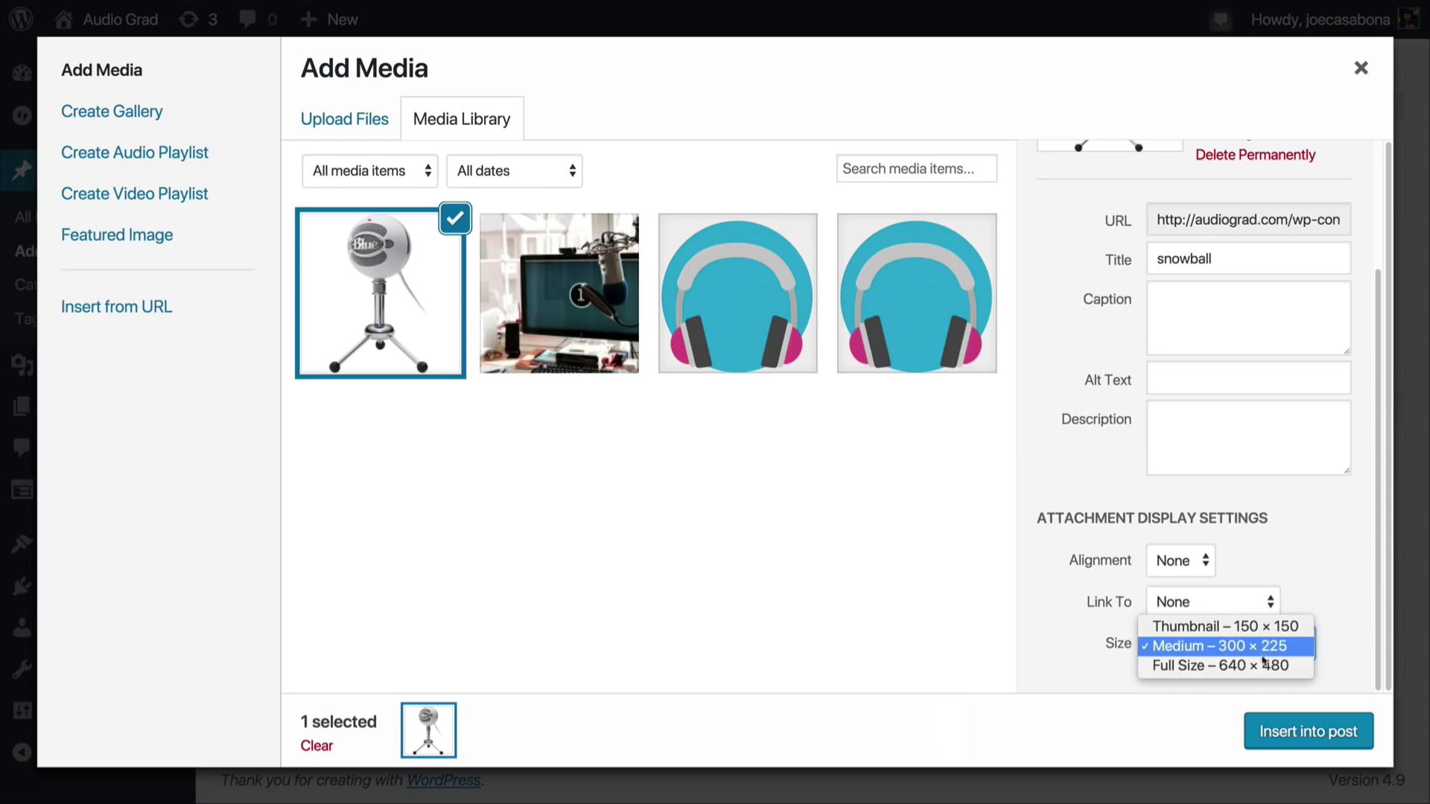
left_click(1306, 580)
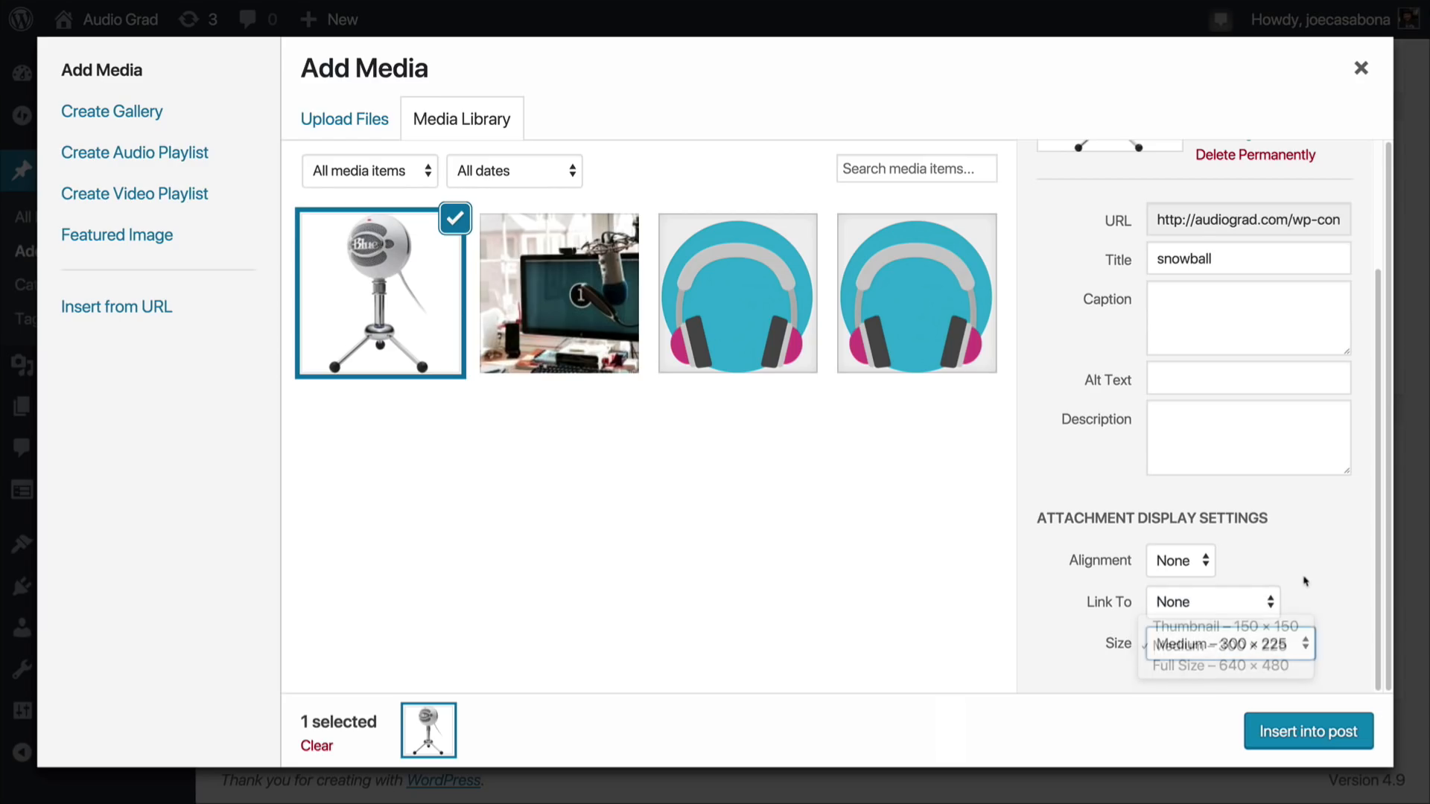
left_click(1256, 641)
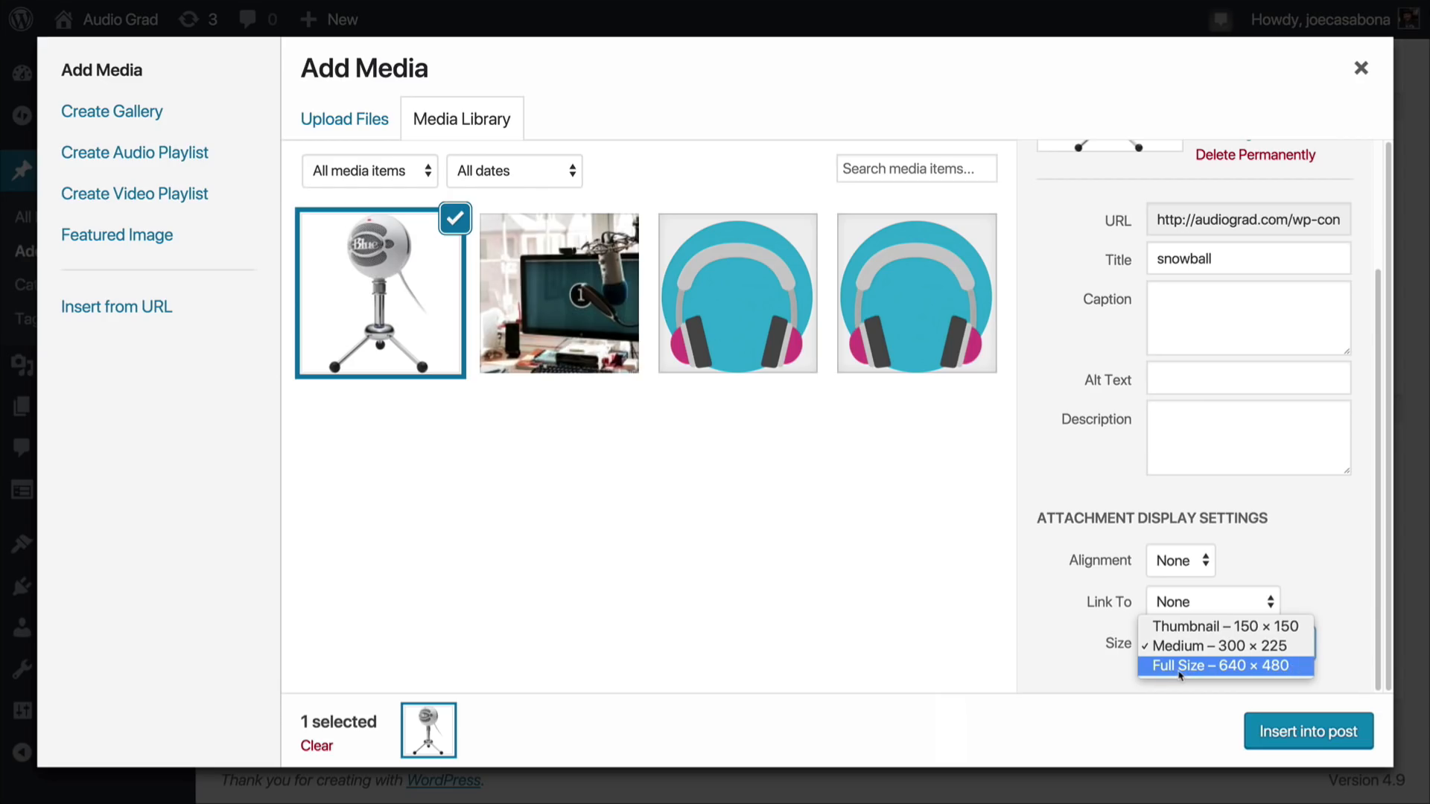
left_click(1249, 581)
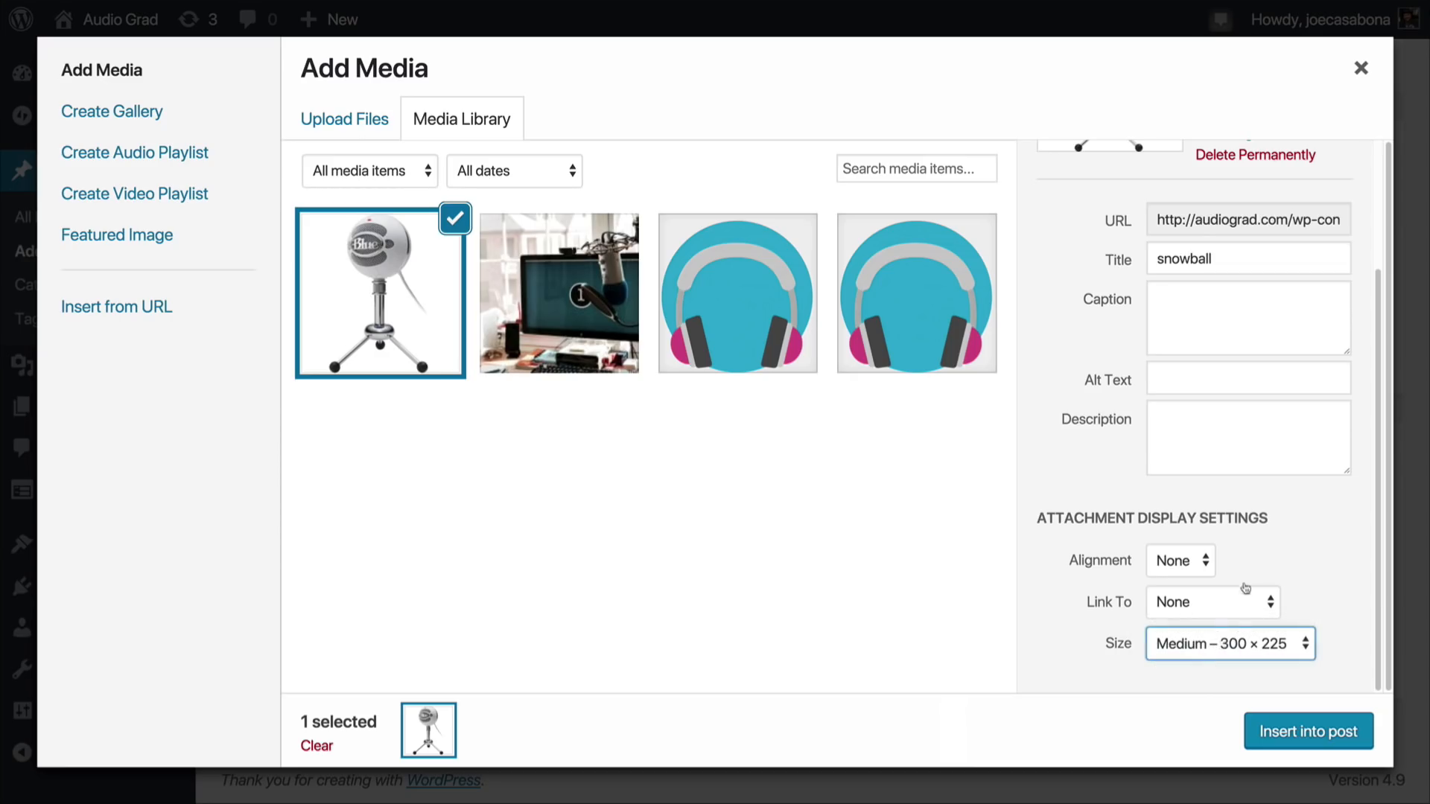
Step: Set the snowball image's alignment to Right and insert it into the post at Medium – 300 × 225
left_click(1194, 567)
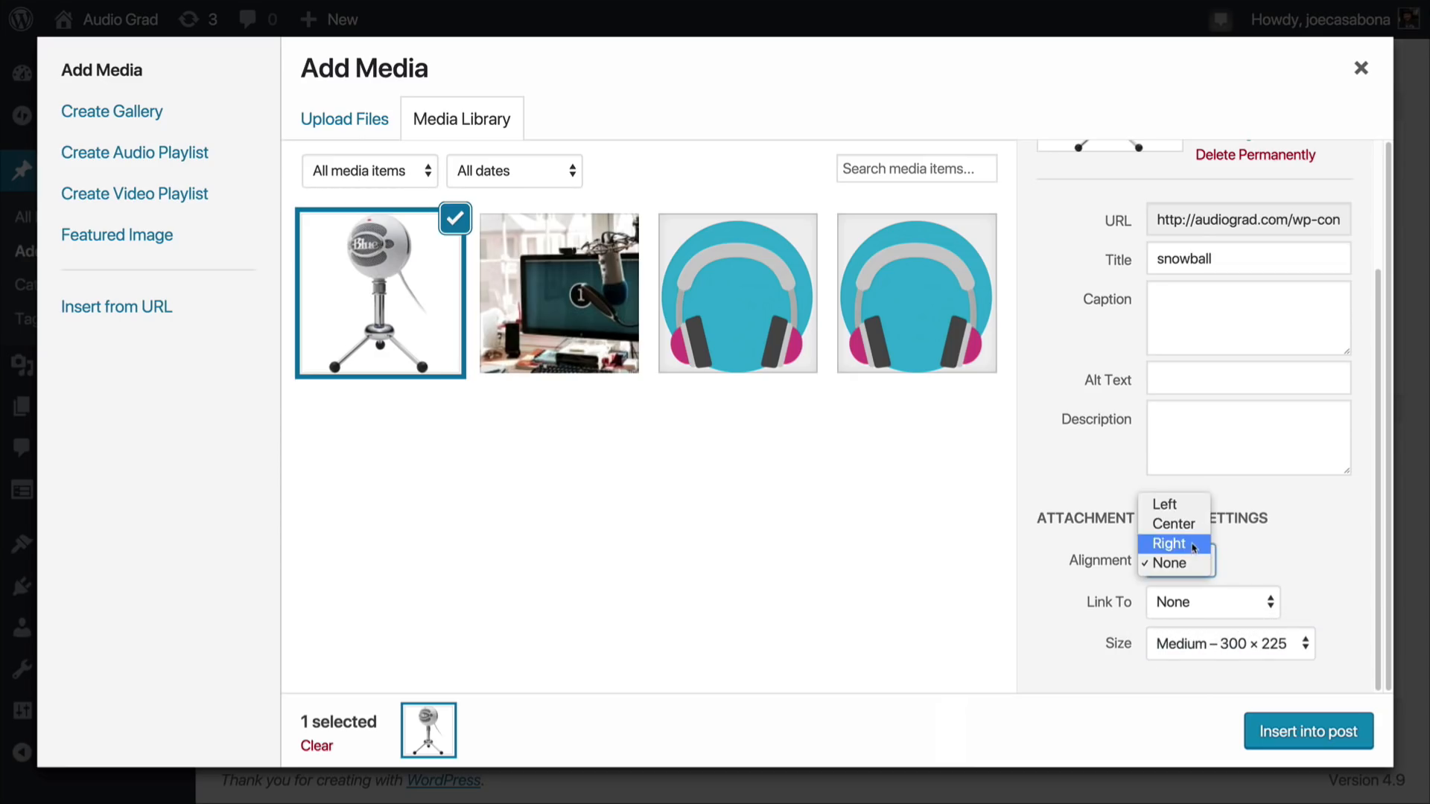
left_click(1194, 548)
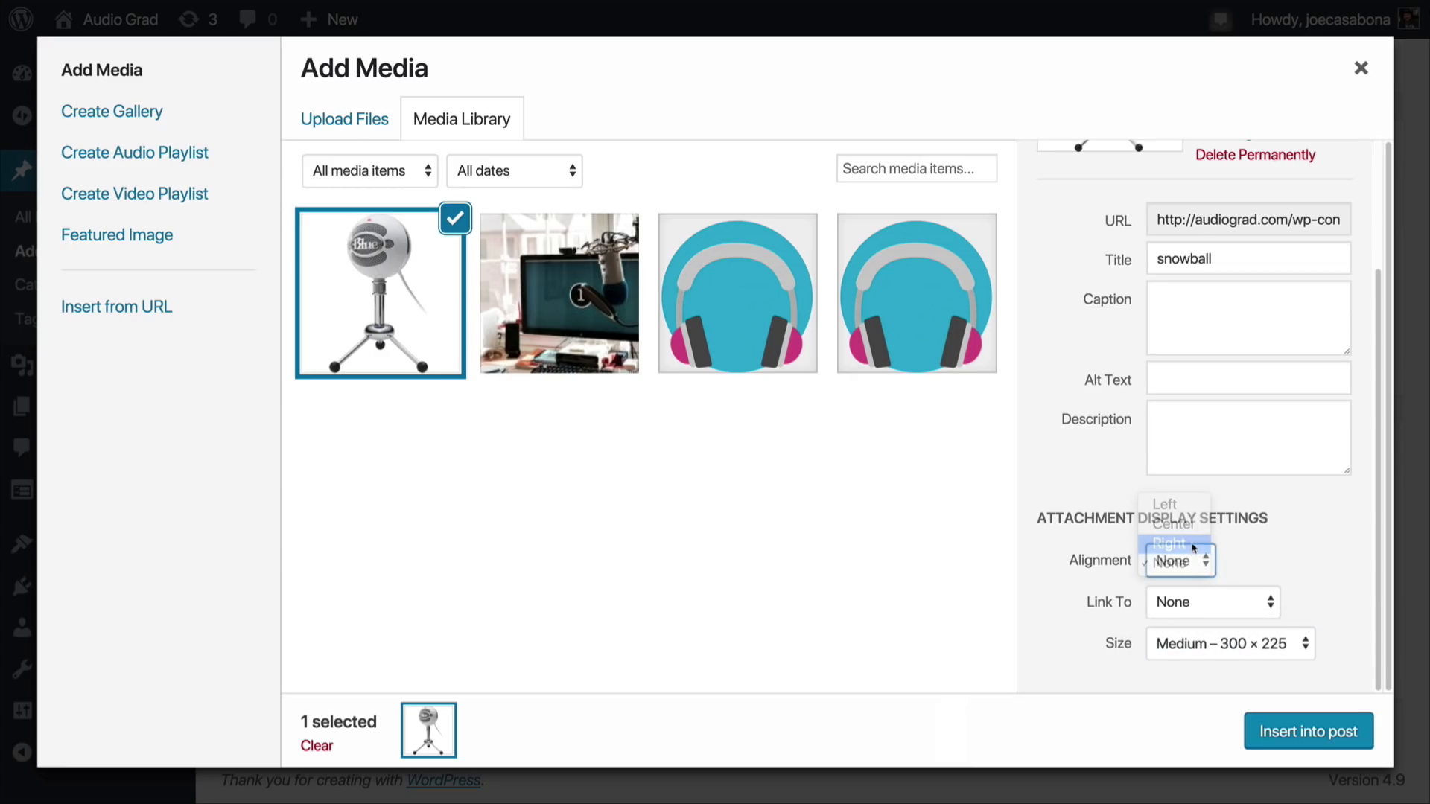
left_click(1303, 734)
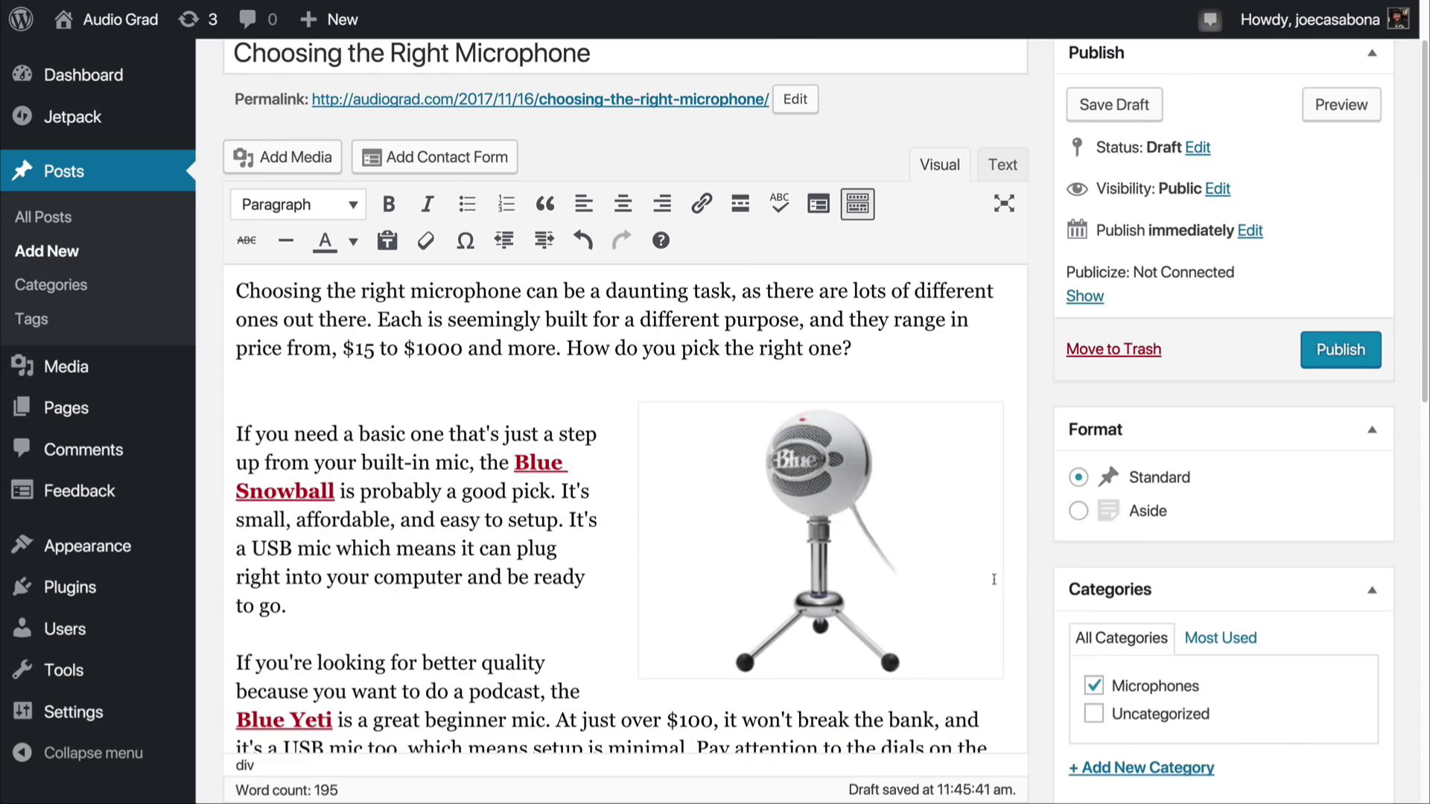
Step: Remove the extra empty line between the opening paragraph and the Blue Snowball paragraph
left_click(569, 398)
key("BackSpace")
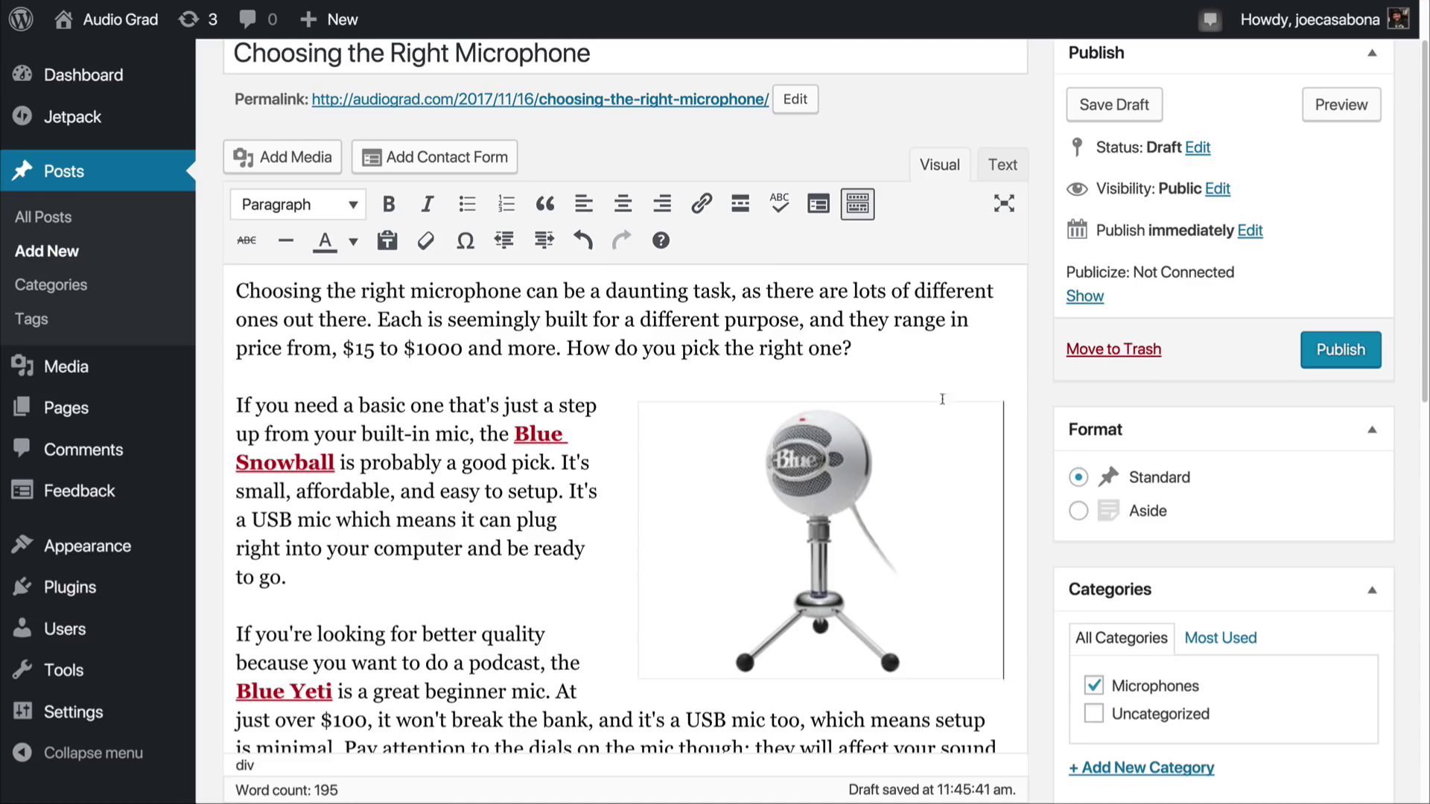
left_click(888, 451)
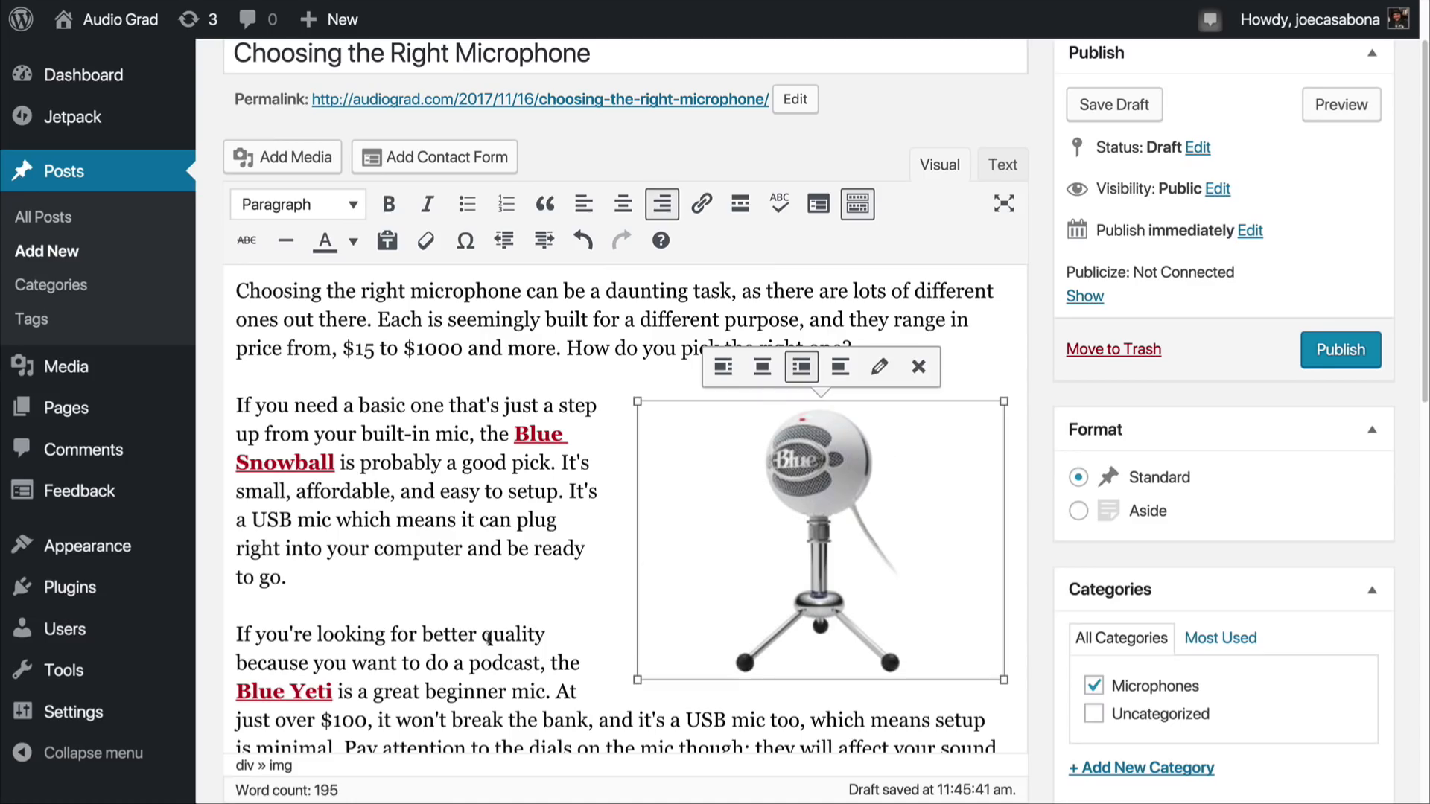
left_click(474, 634)
Step: Add empty lines after the Blue Yeti paragraph and upload shure.jpg for insertion there
scroll(588, 621, "down", 3)
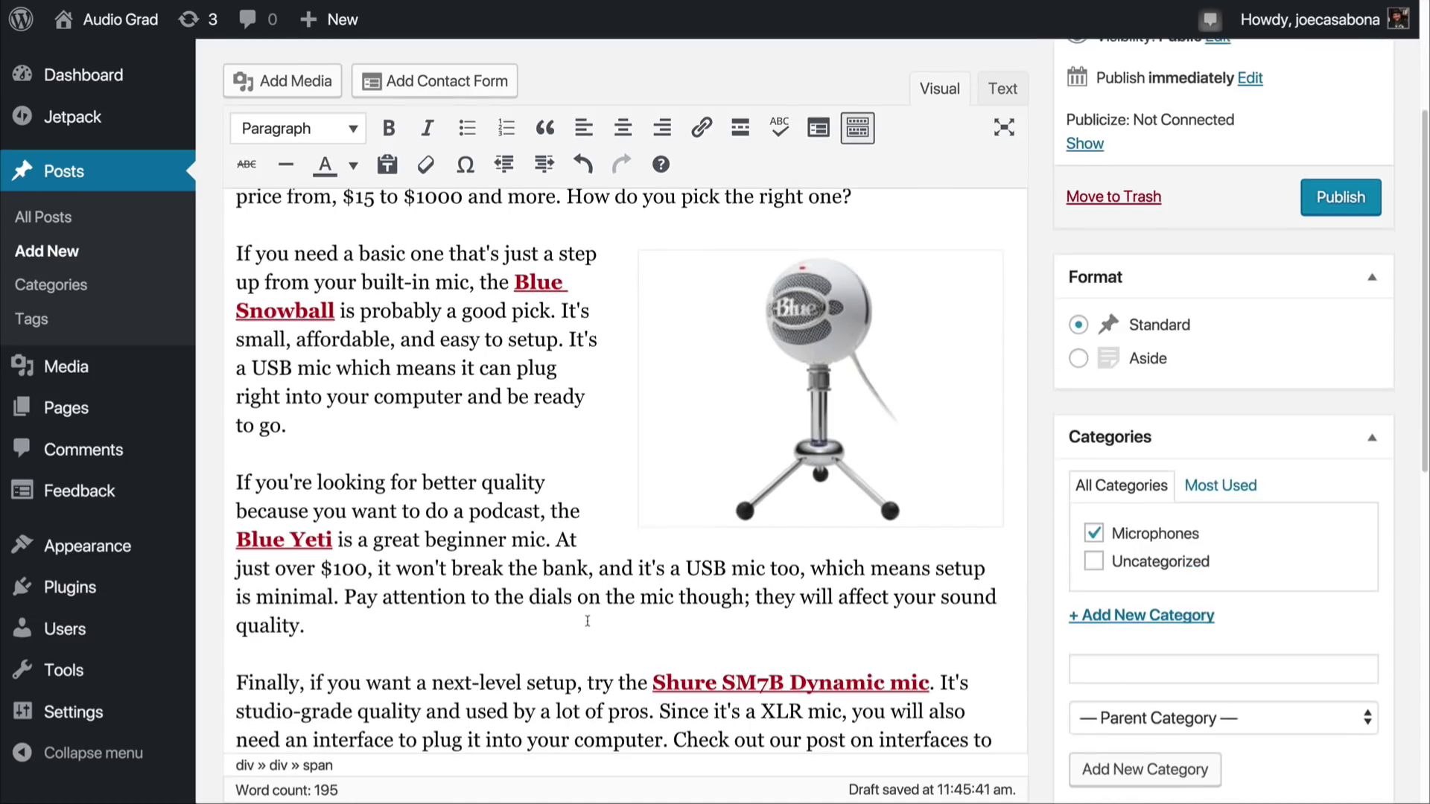
left_click(425, 601)
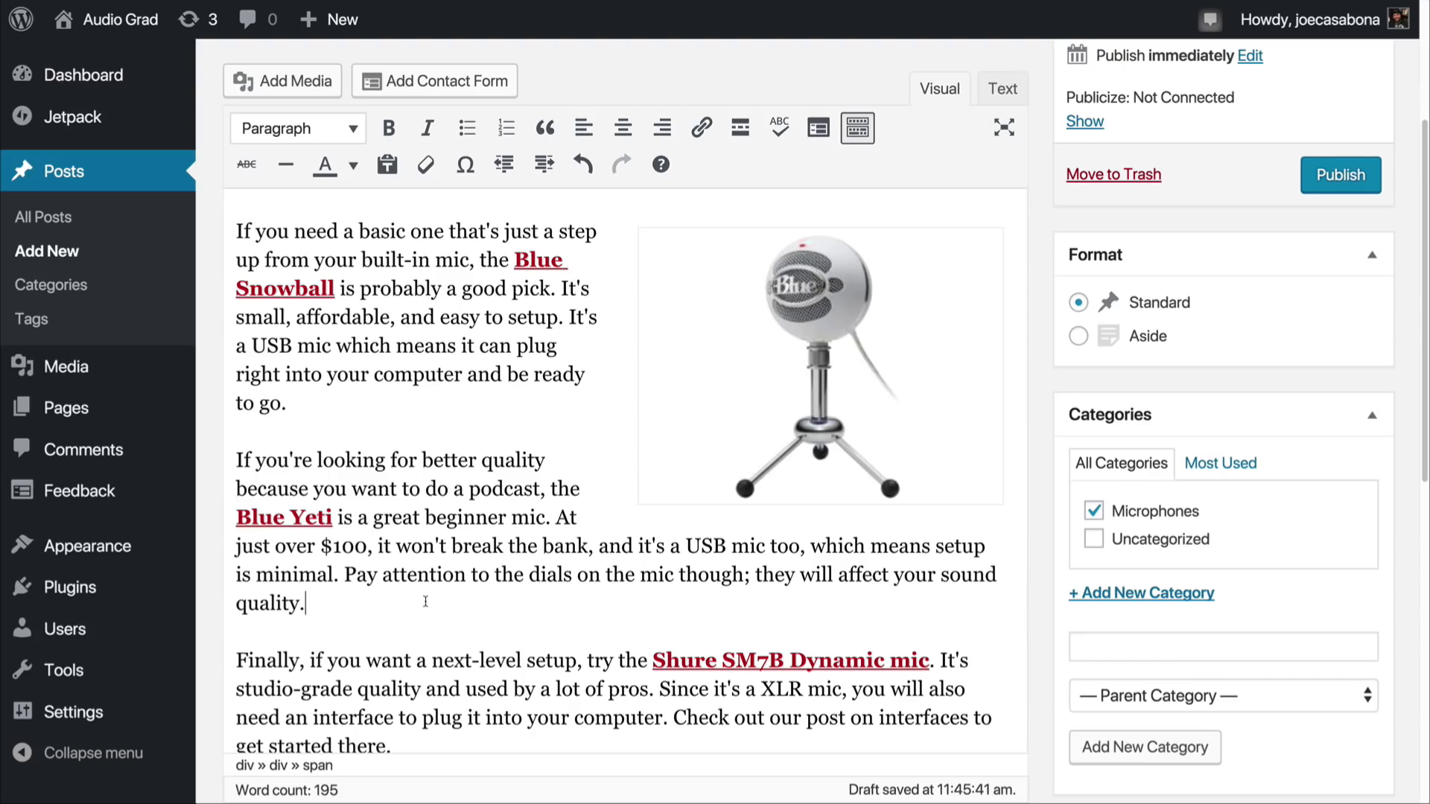
key("Return")
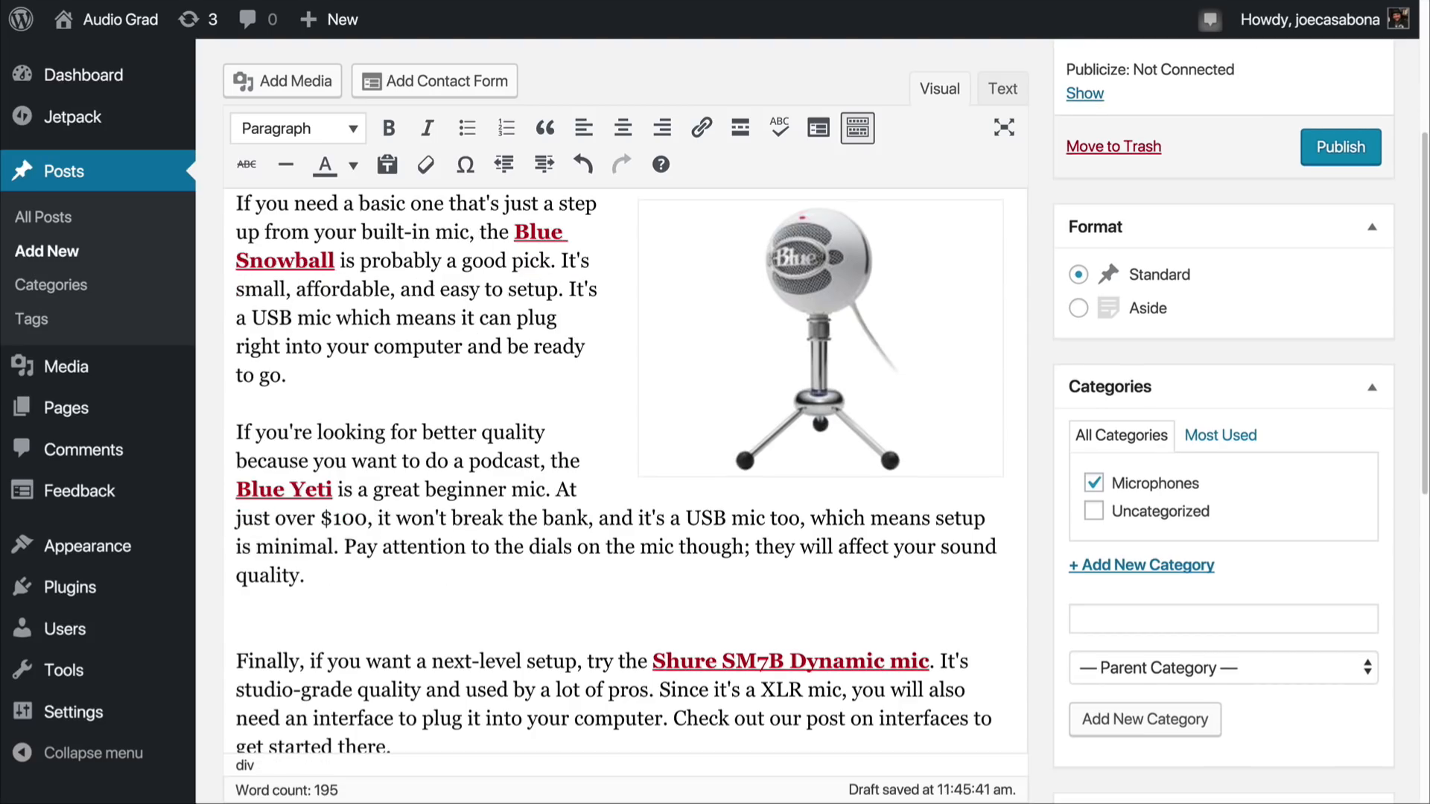
key("Return")
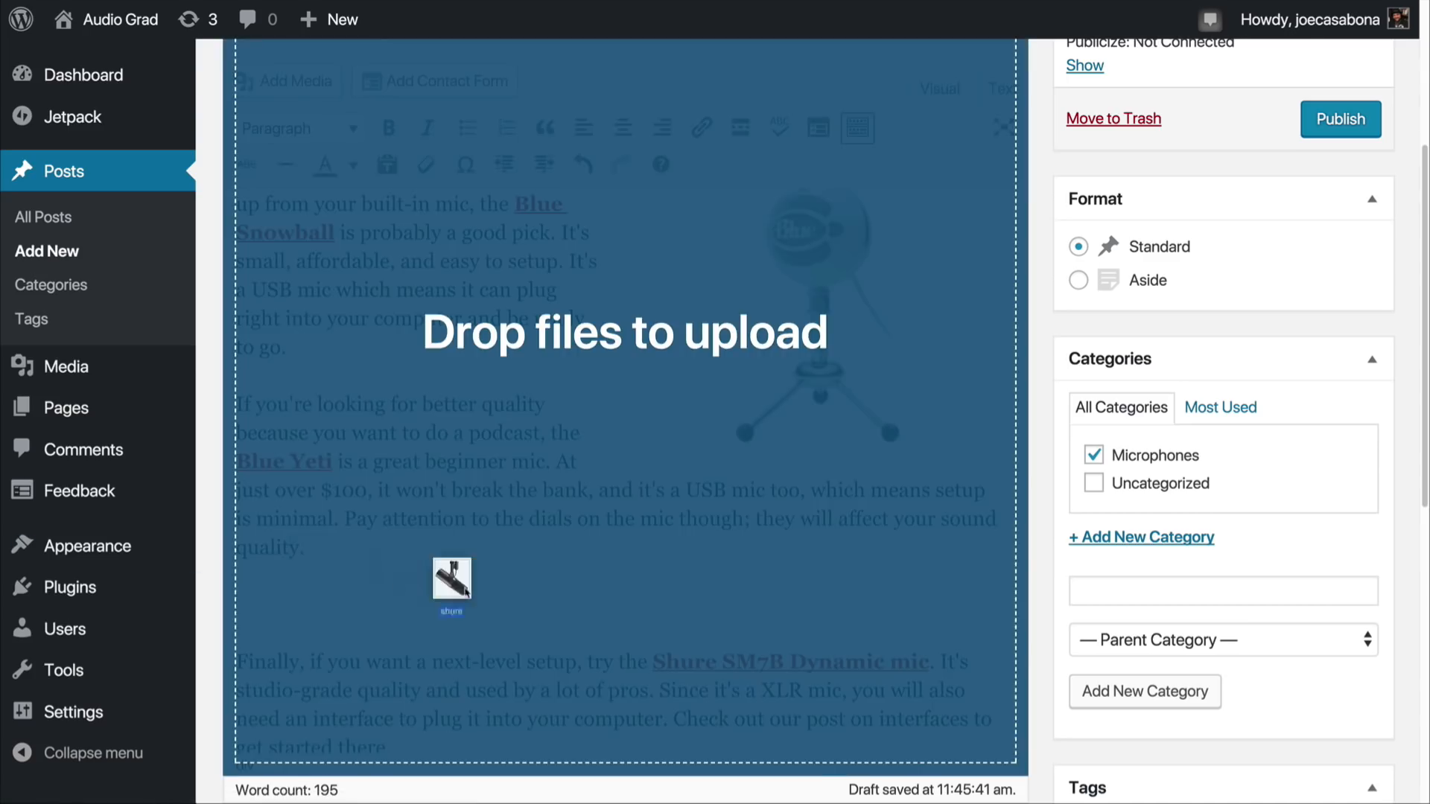
left_click_drag(447, 584, 491, 592)
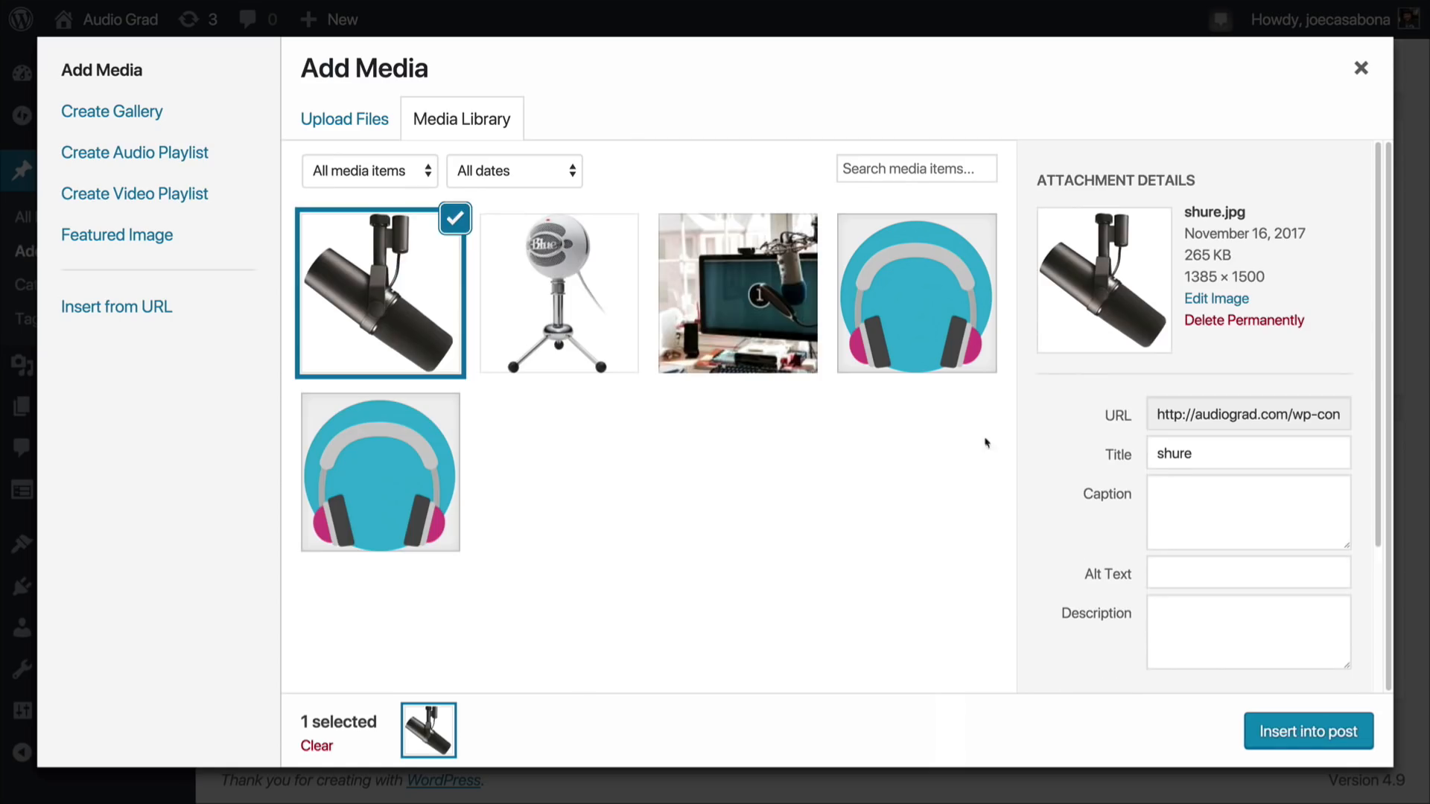
Step: Set the shure image to Full Size – 1385 × 1500 with Center alignment and insert it into the post
scroll(1114, 457, "down", 3)
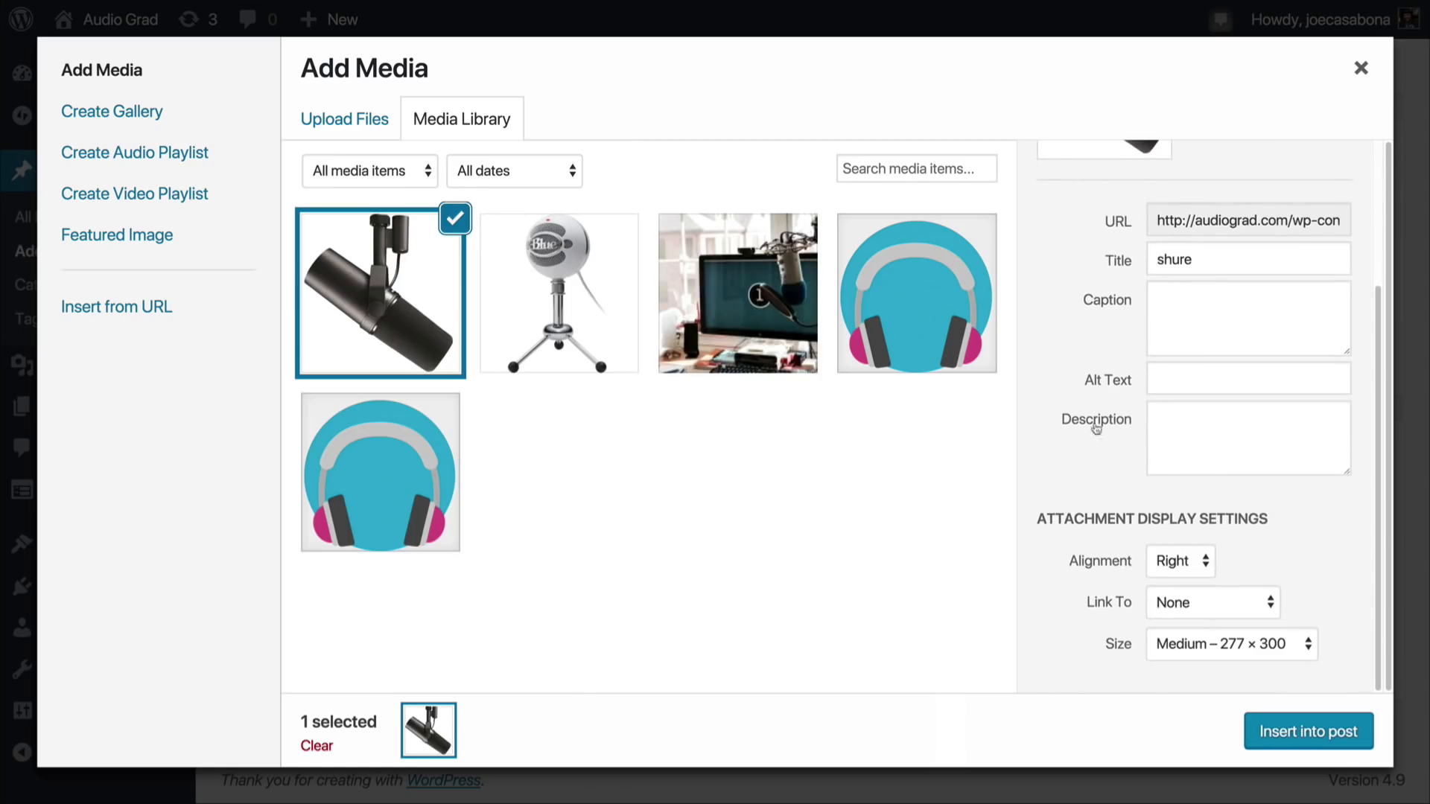
left_click(1271, 645)
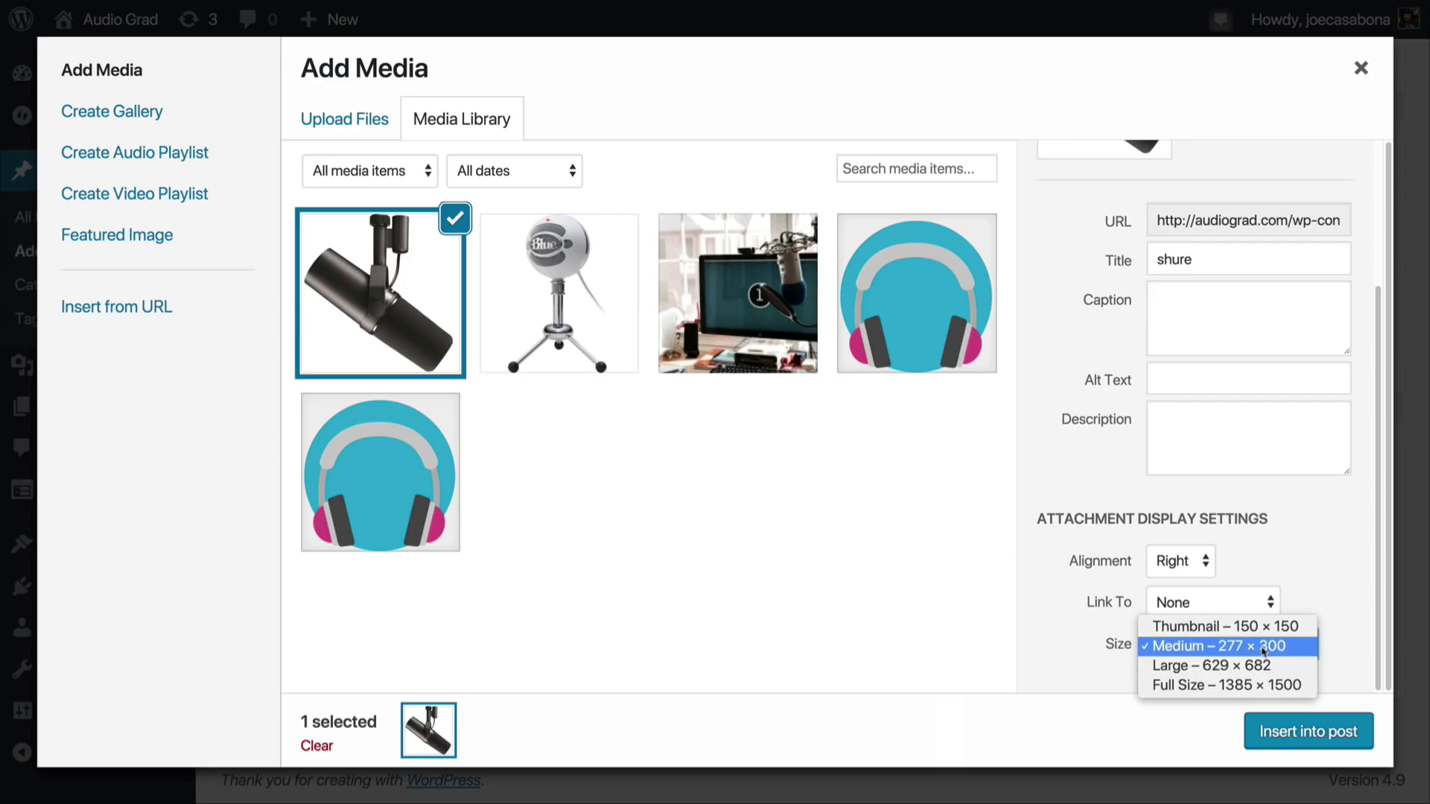
left_click(1258, 688)
left_click(1195, 570)
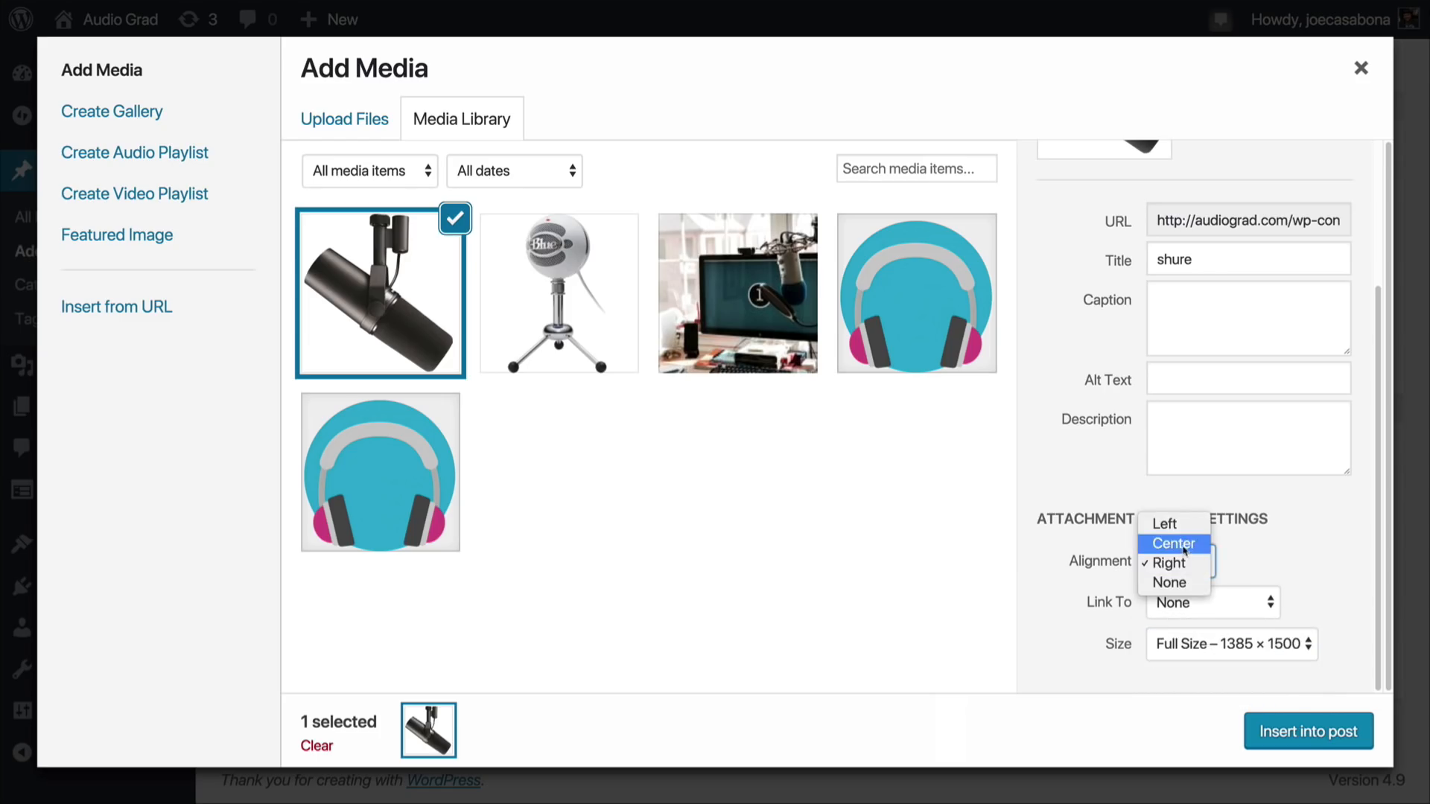
left_click(1173, 543)
left_click(1308, 731)
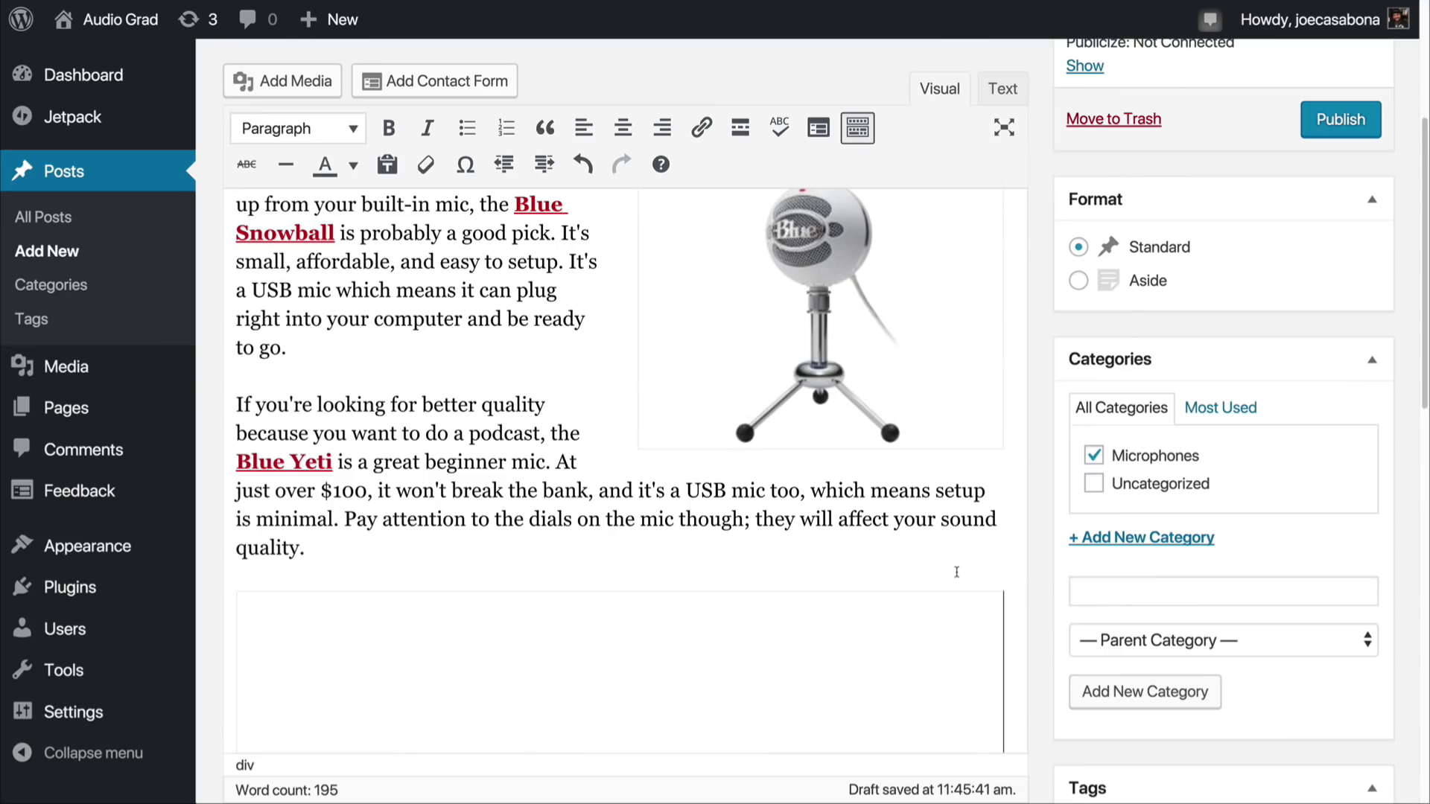
Step: Review the placement and size of the snowball and shure images within the post text
scroll(956, 572, "down", 10)
scroll(956, 570, "down", 3)
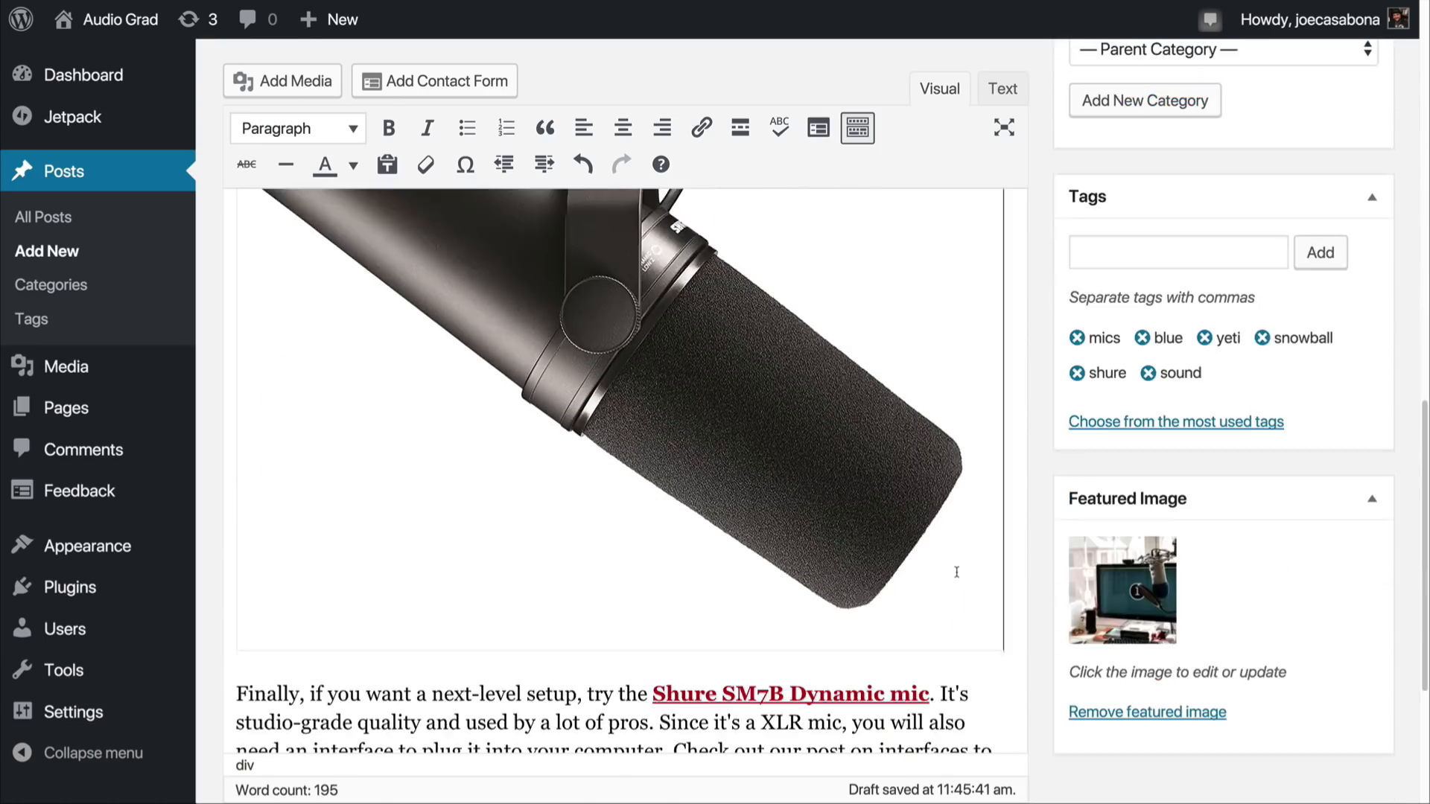
scroll(956, 572, "up", 2)
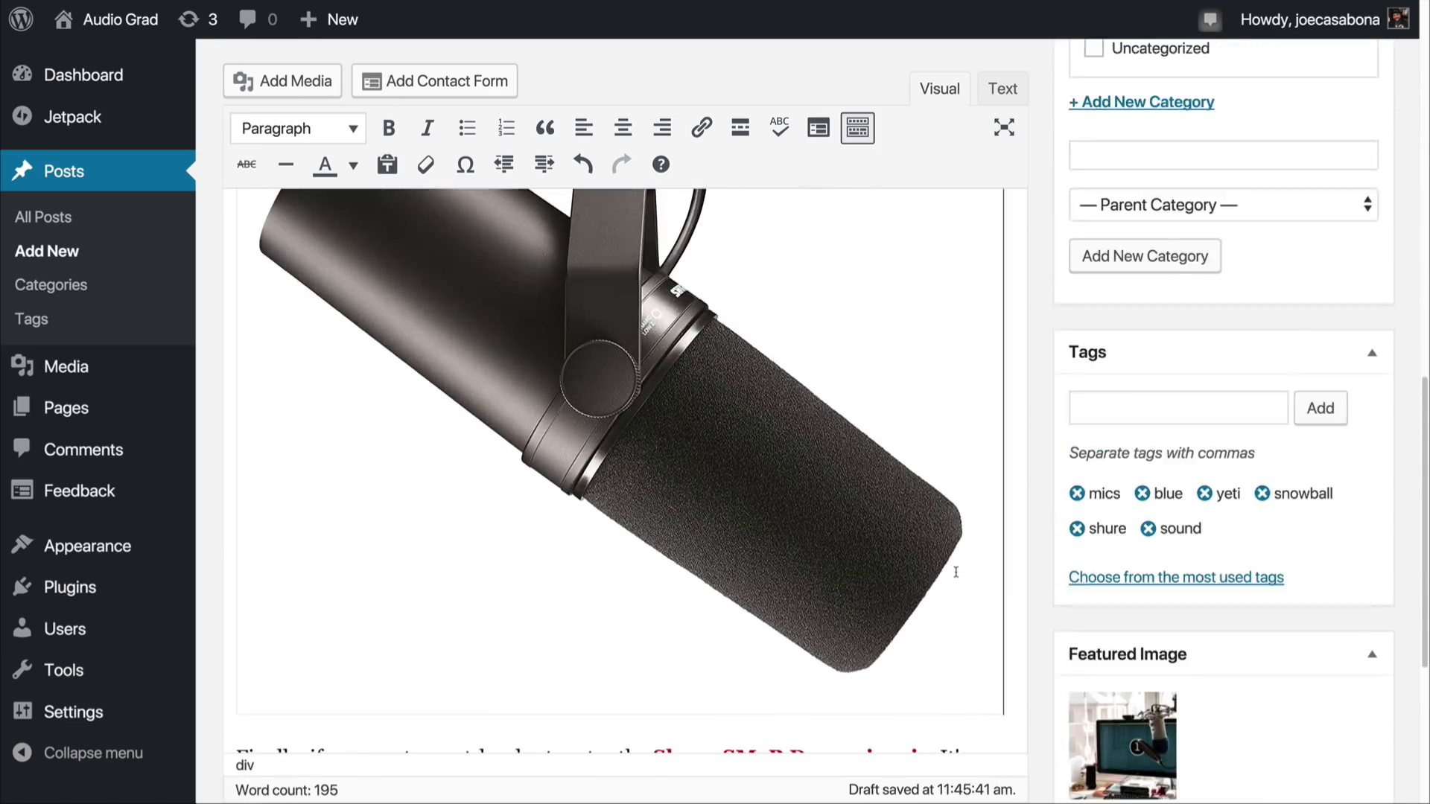
scroll(956, 572, "up", 5)
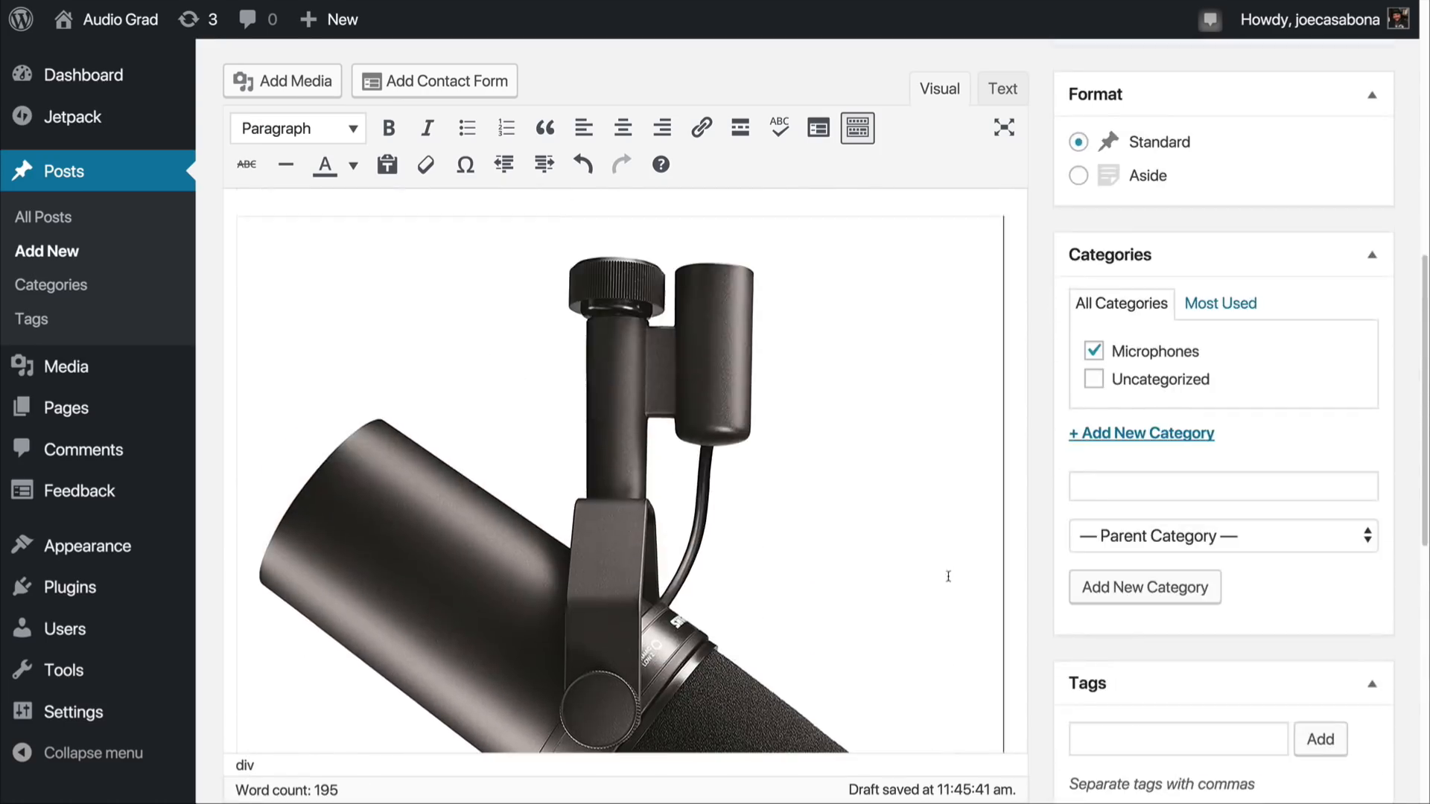
scroll(948, 576, "up", 5)
scroll(948, 572, "up", 3)
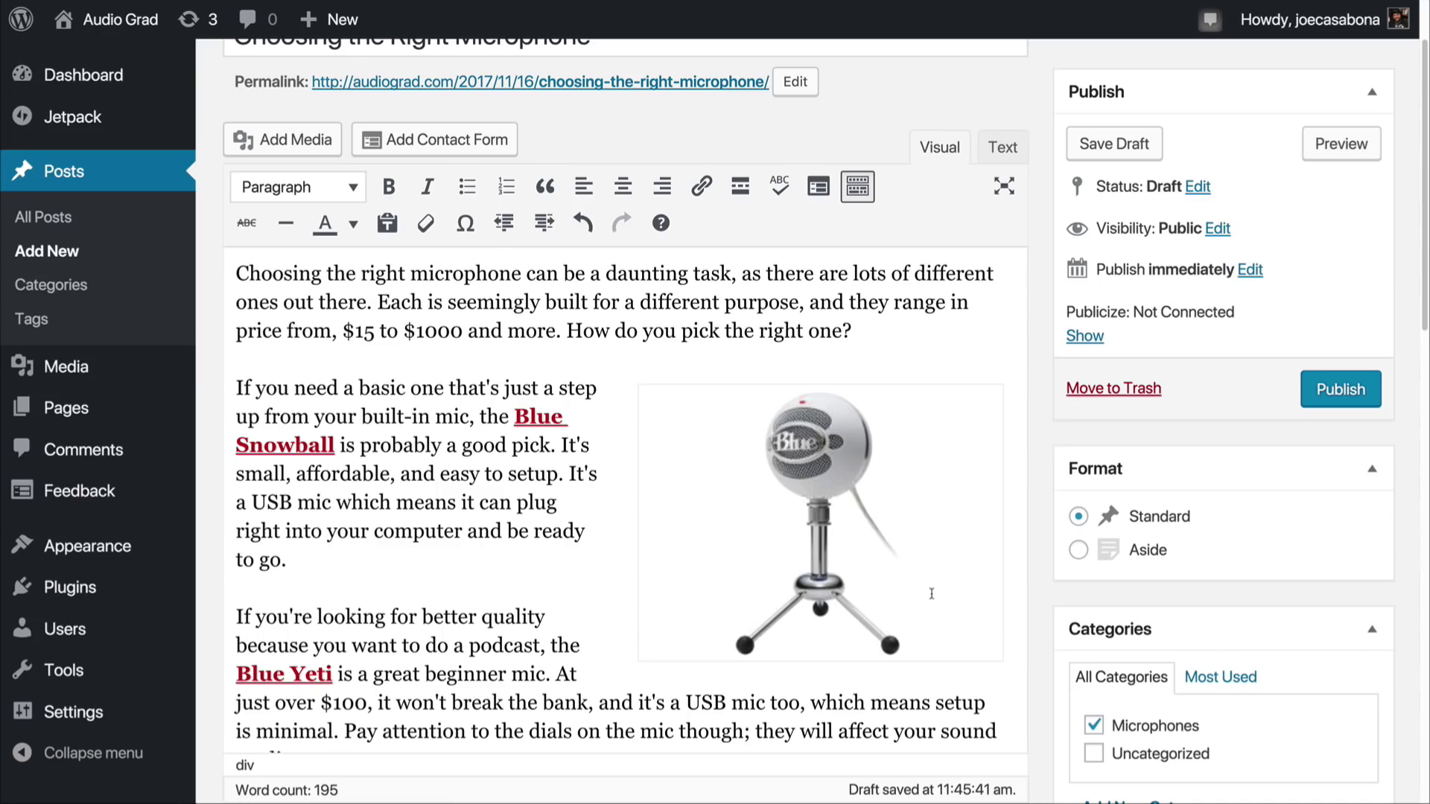
scroll(930, 551, "down", 6)
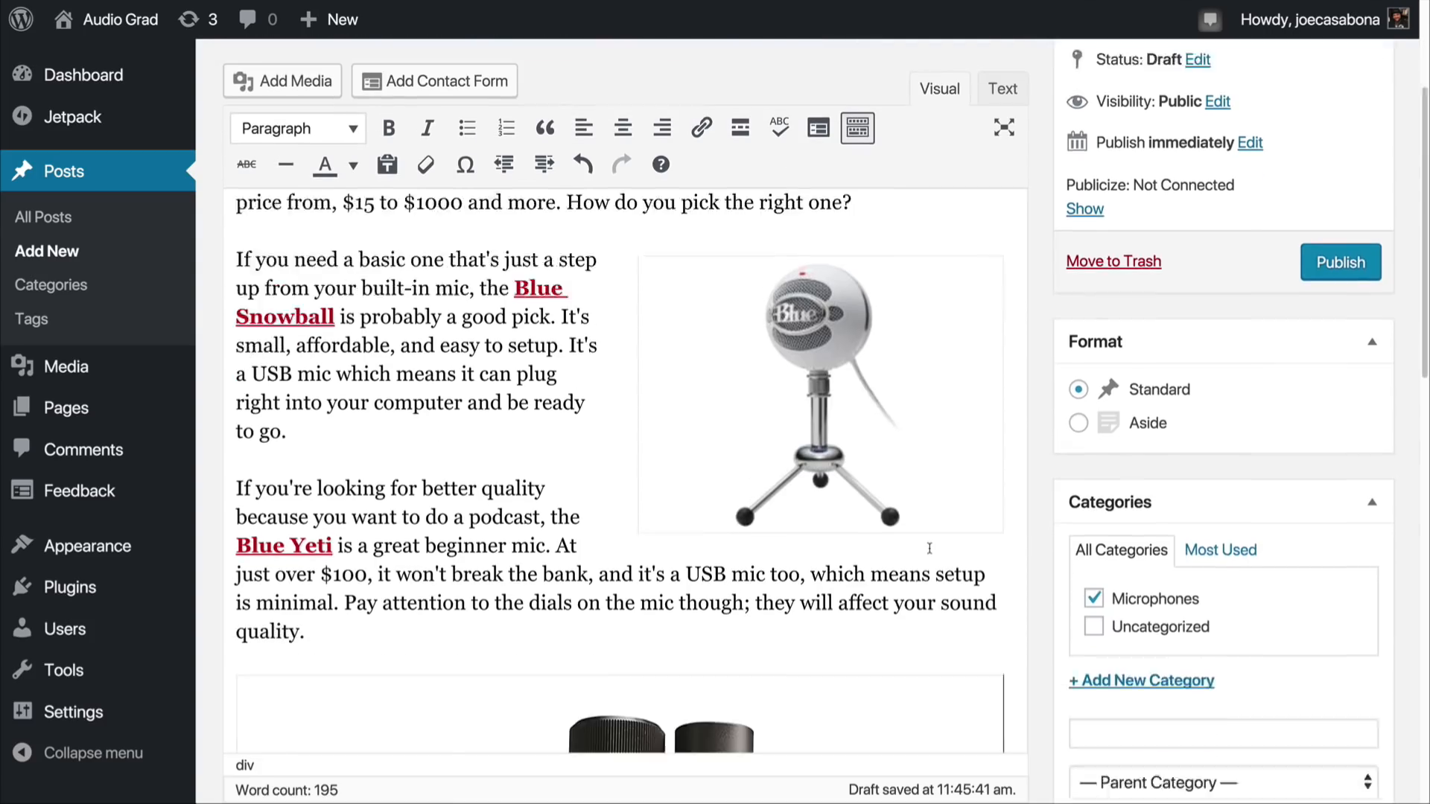
Step: Publish the "Choosing the Right Microphone" post after a last check of its text and images
scroll(929, 549, "down", 4)
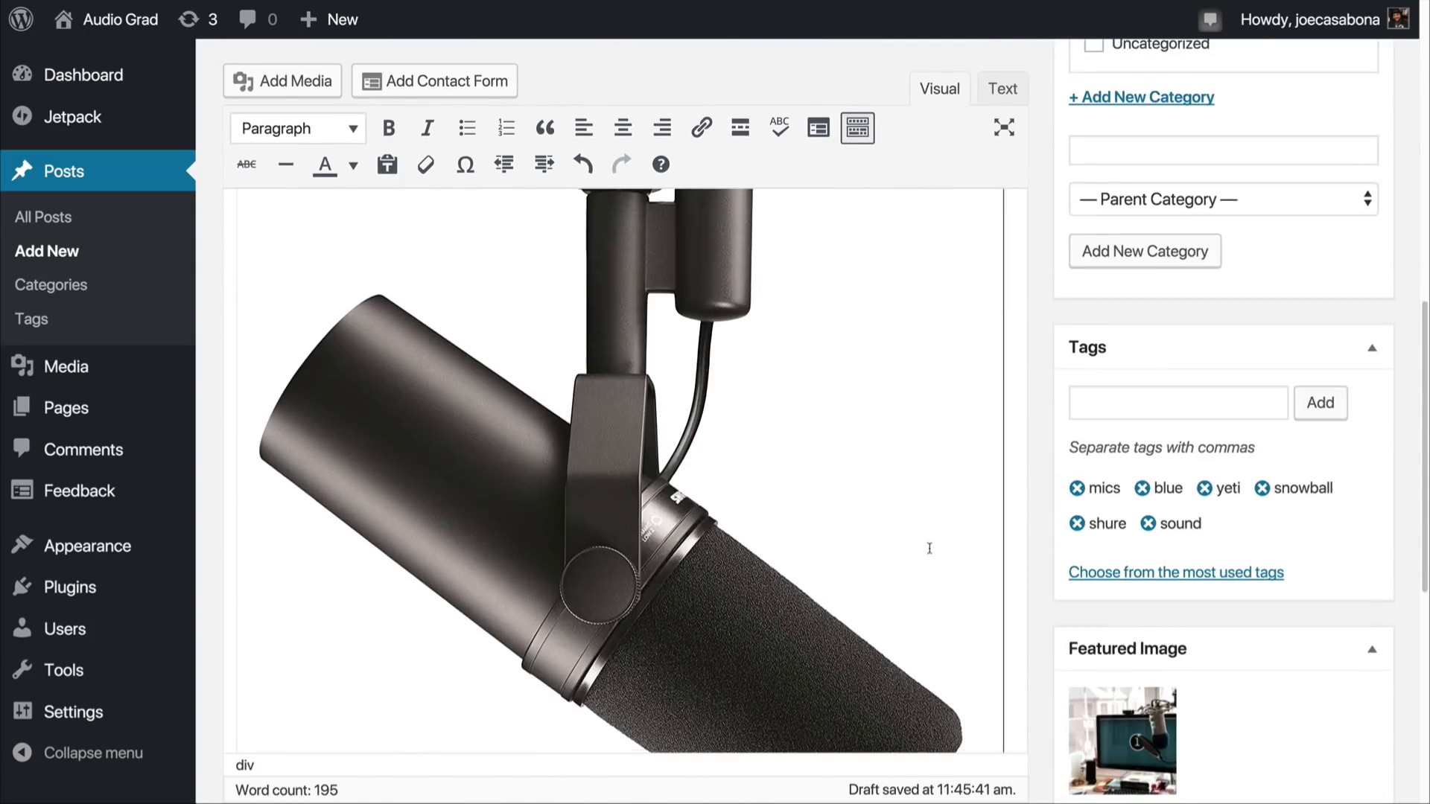
scroll(1221, 402, "up", 3)
scroll(1236, 432, "down", 5)
scroll(1210, 640, "down", 3)
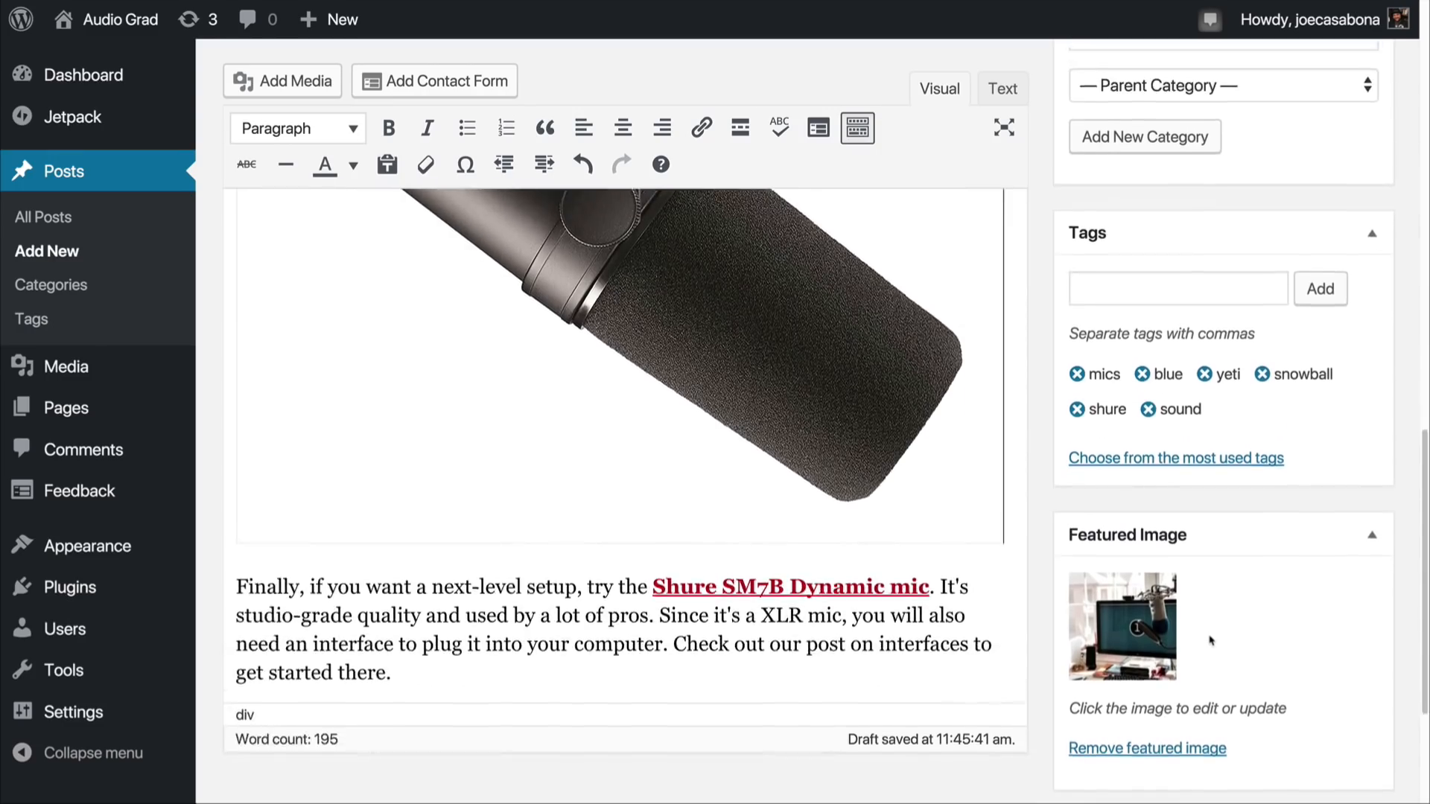
scroll(1210, 641, "up", 8)
scroll(1210, 637, "up", 4)
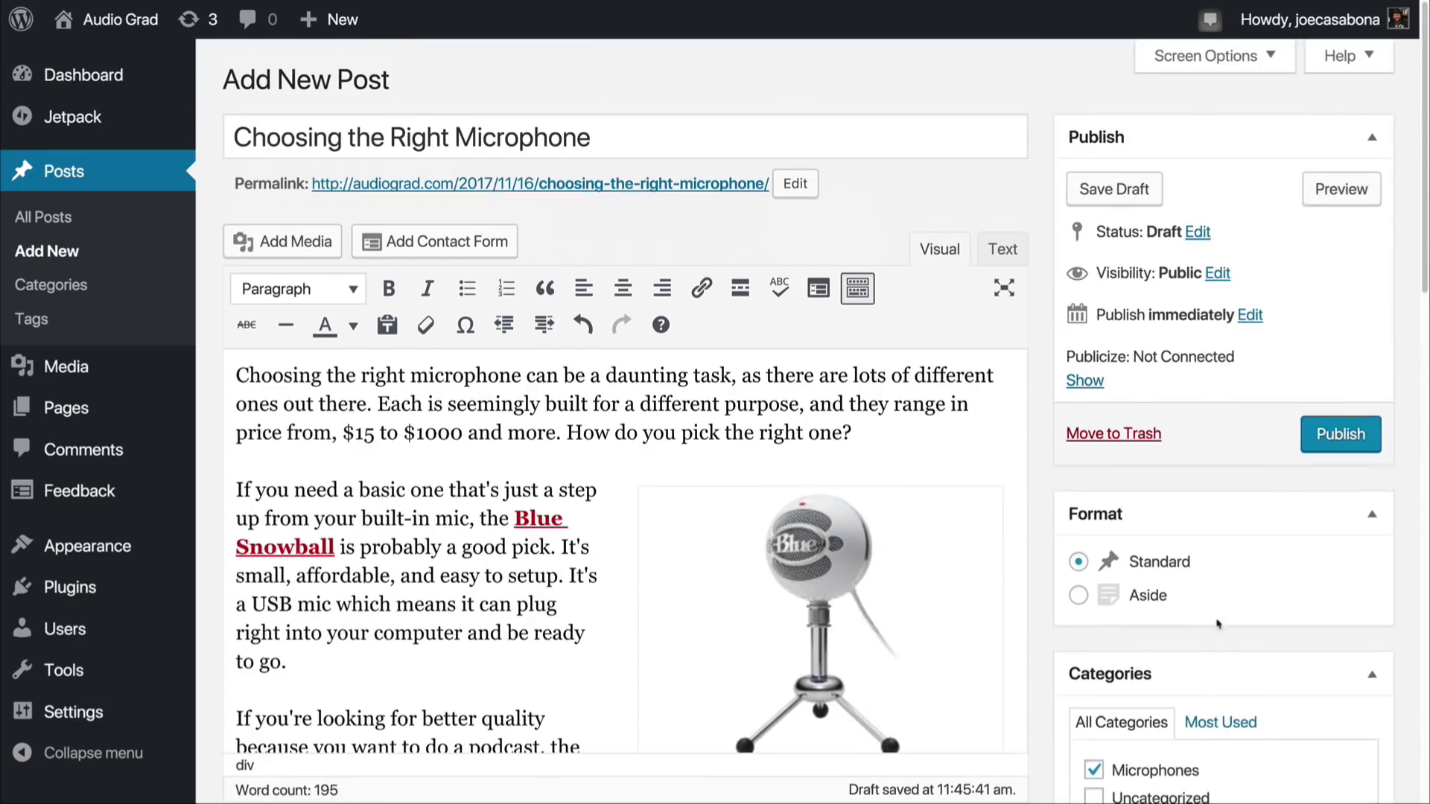
left_click(1352, 448)
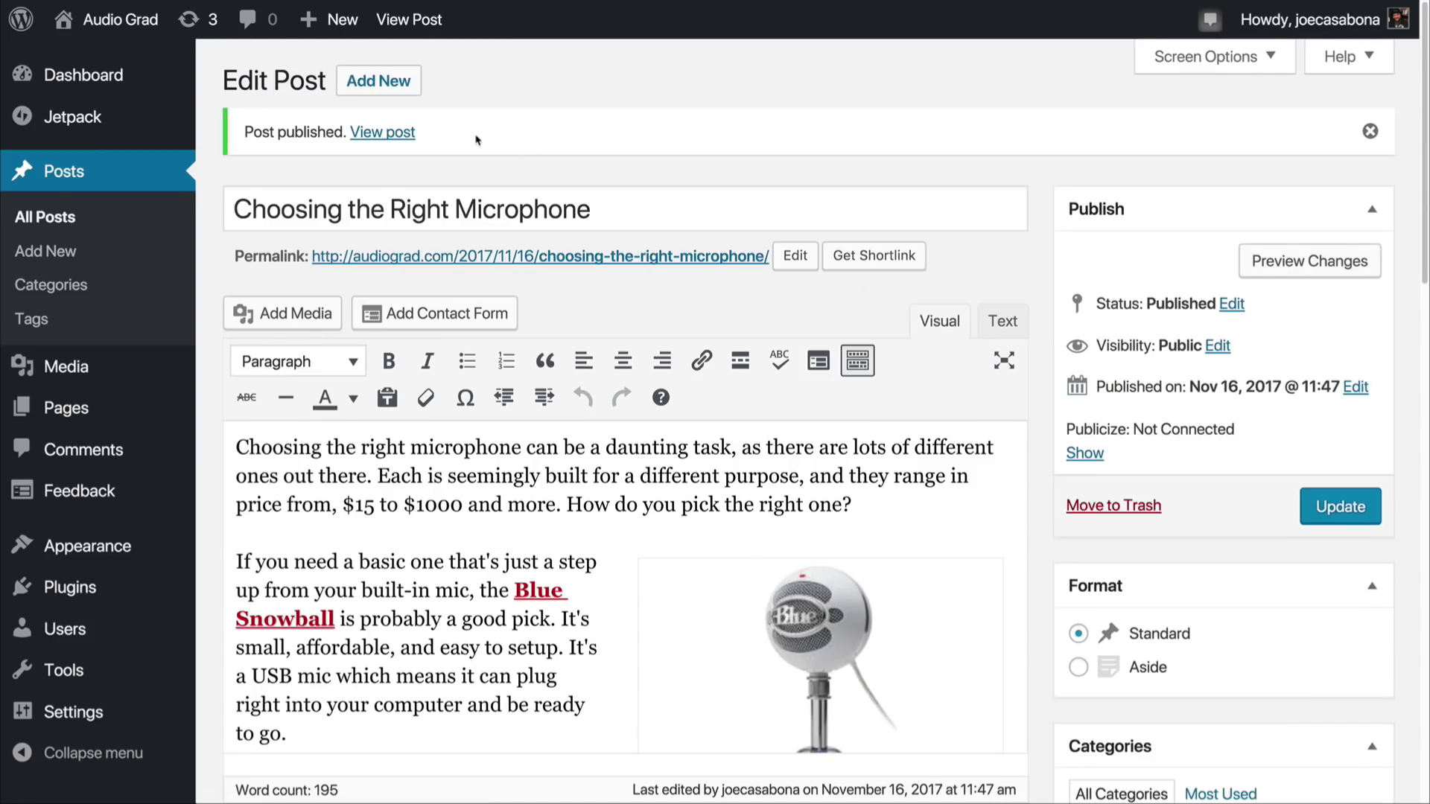
Step: View the published microphone post on the live site and examine its header image, text and inline images
left_click(370, 140)
scroll(491, 402, "down", 7)
scroll(491, 406, "down", 20)
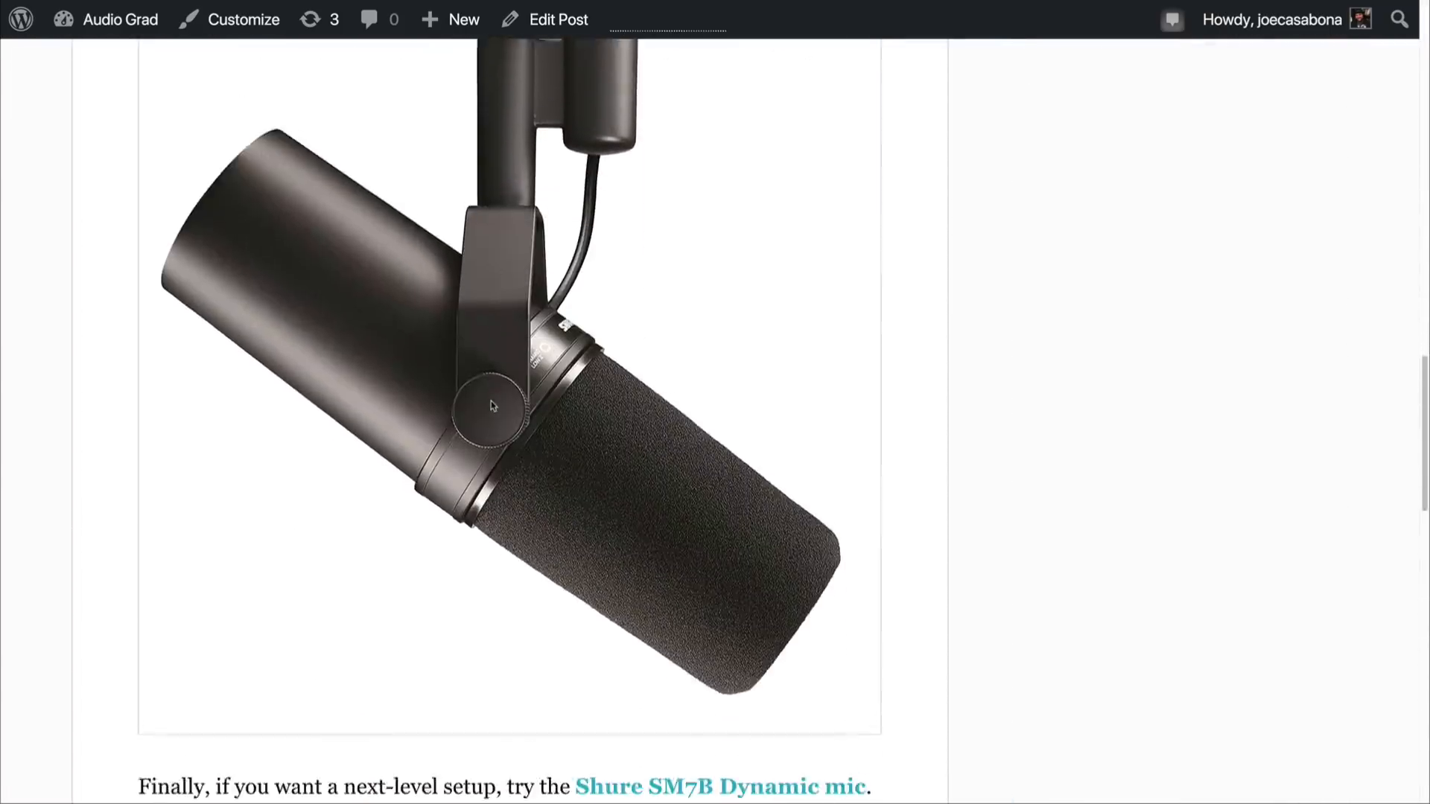
scroll(491, 406, "down", 5)
scroll(491, 402, "up", 2)
scroll(491, 402, "up", 16)
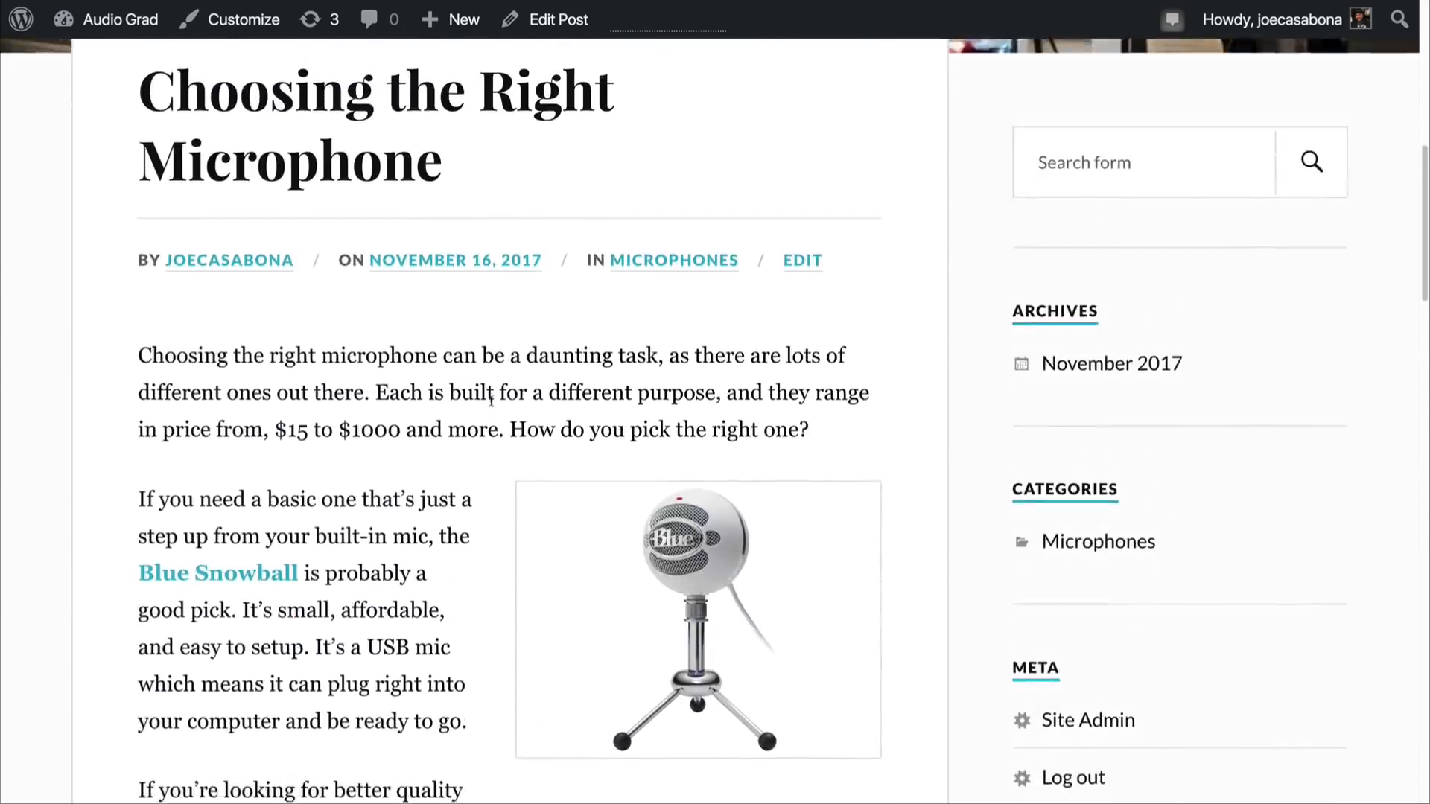
scroll(491, 402, "up", 10)
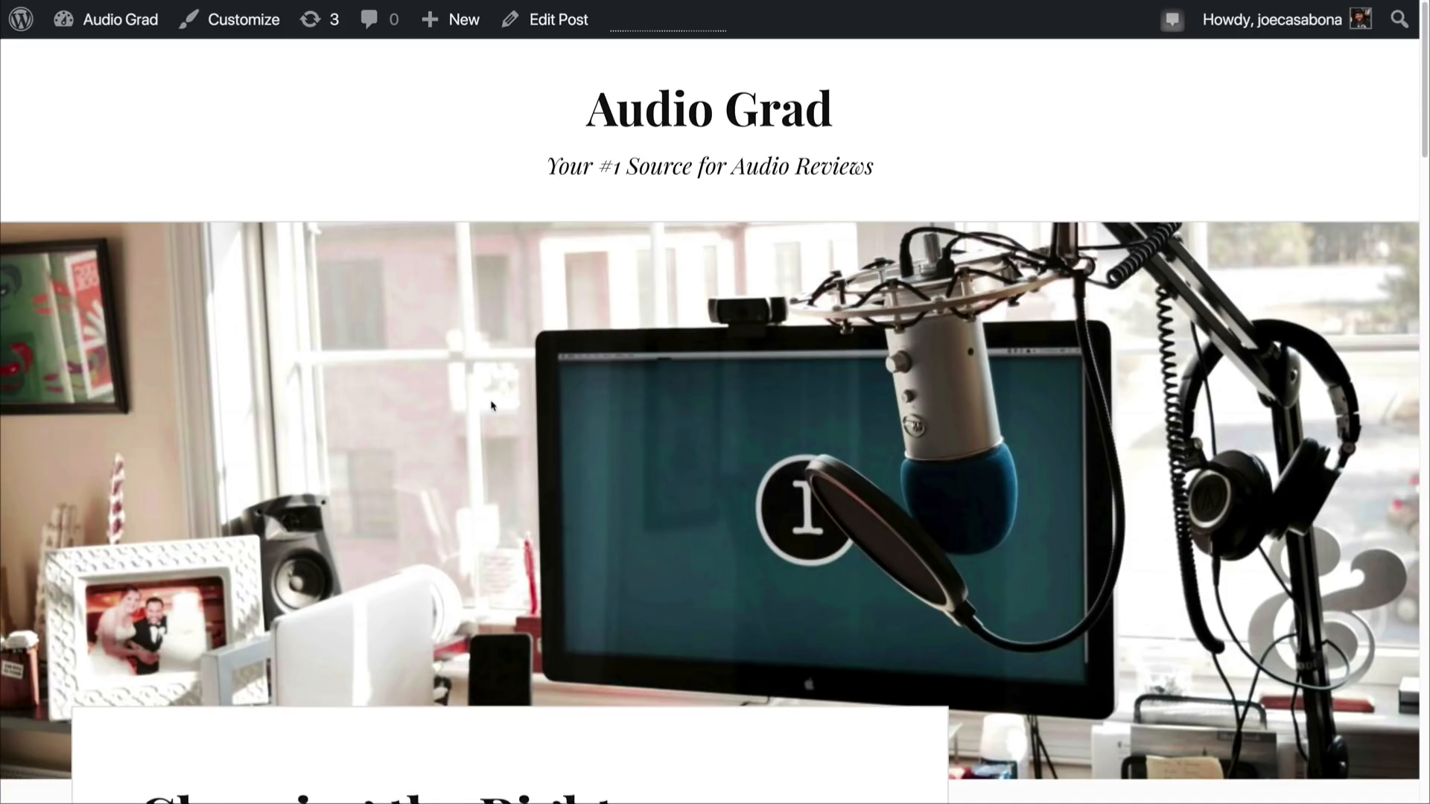
Step: Return to the site dashboard and start a new About page
mouse_move(120, 22)
left_click(112, 60)
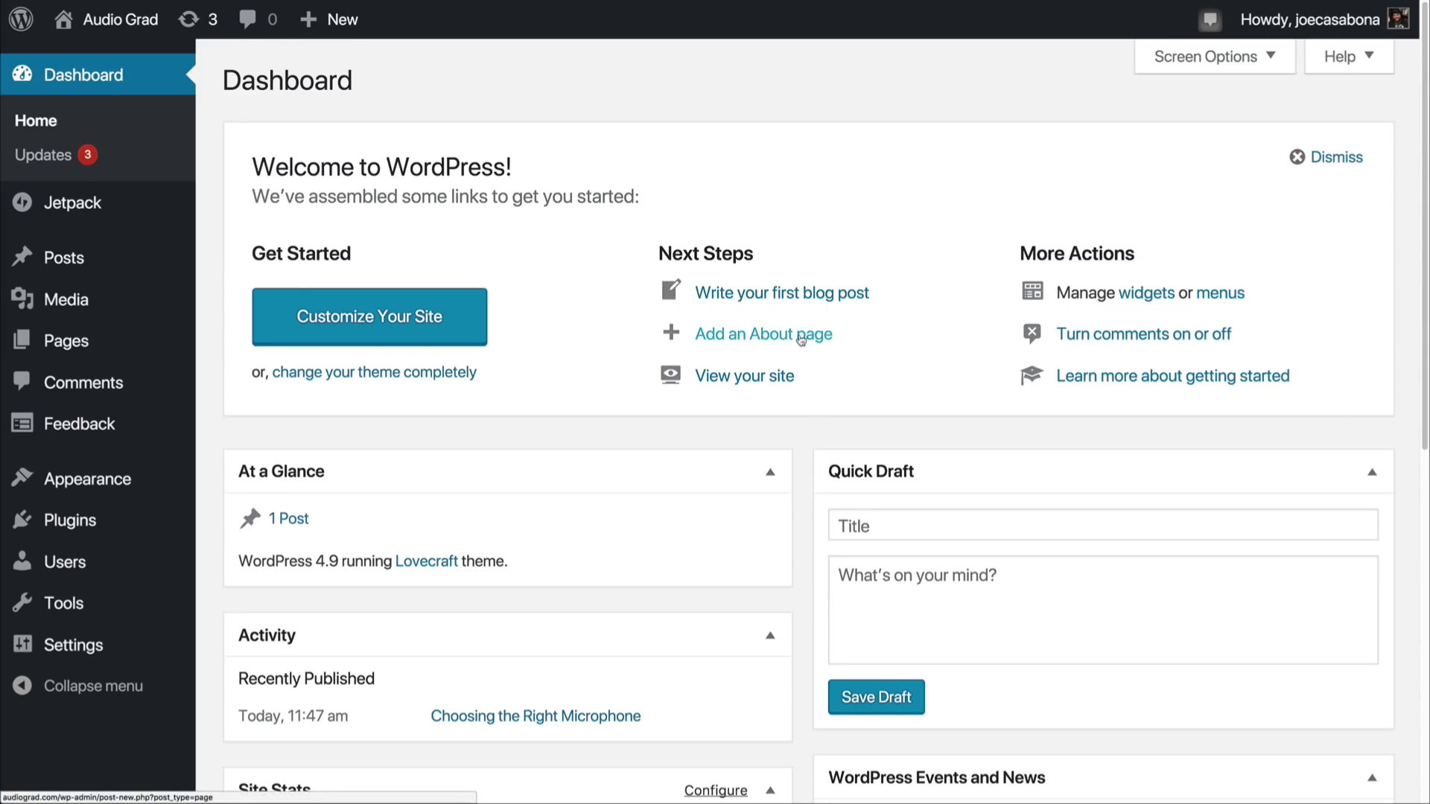
left_click(725, 343)
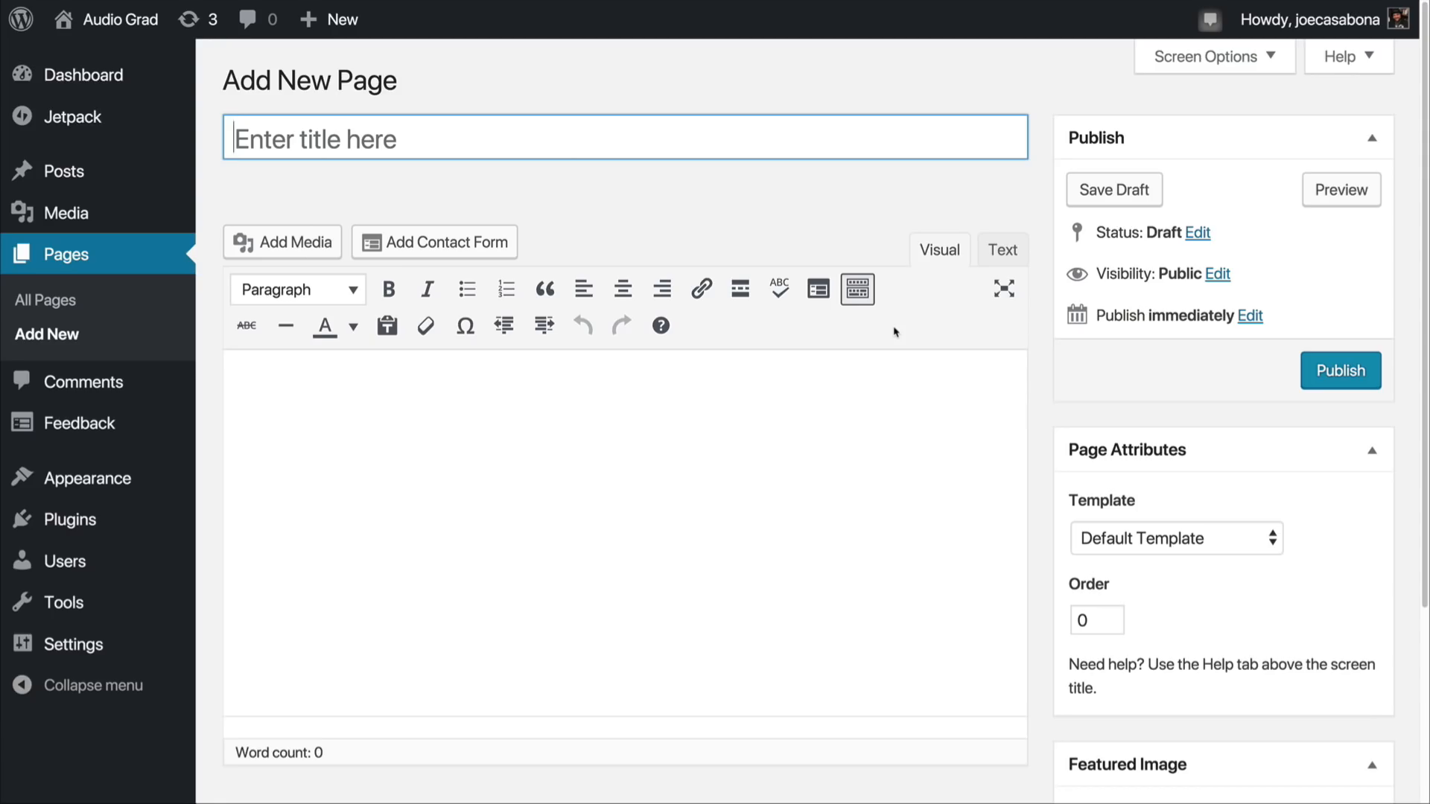
key("Tab")
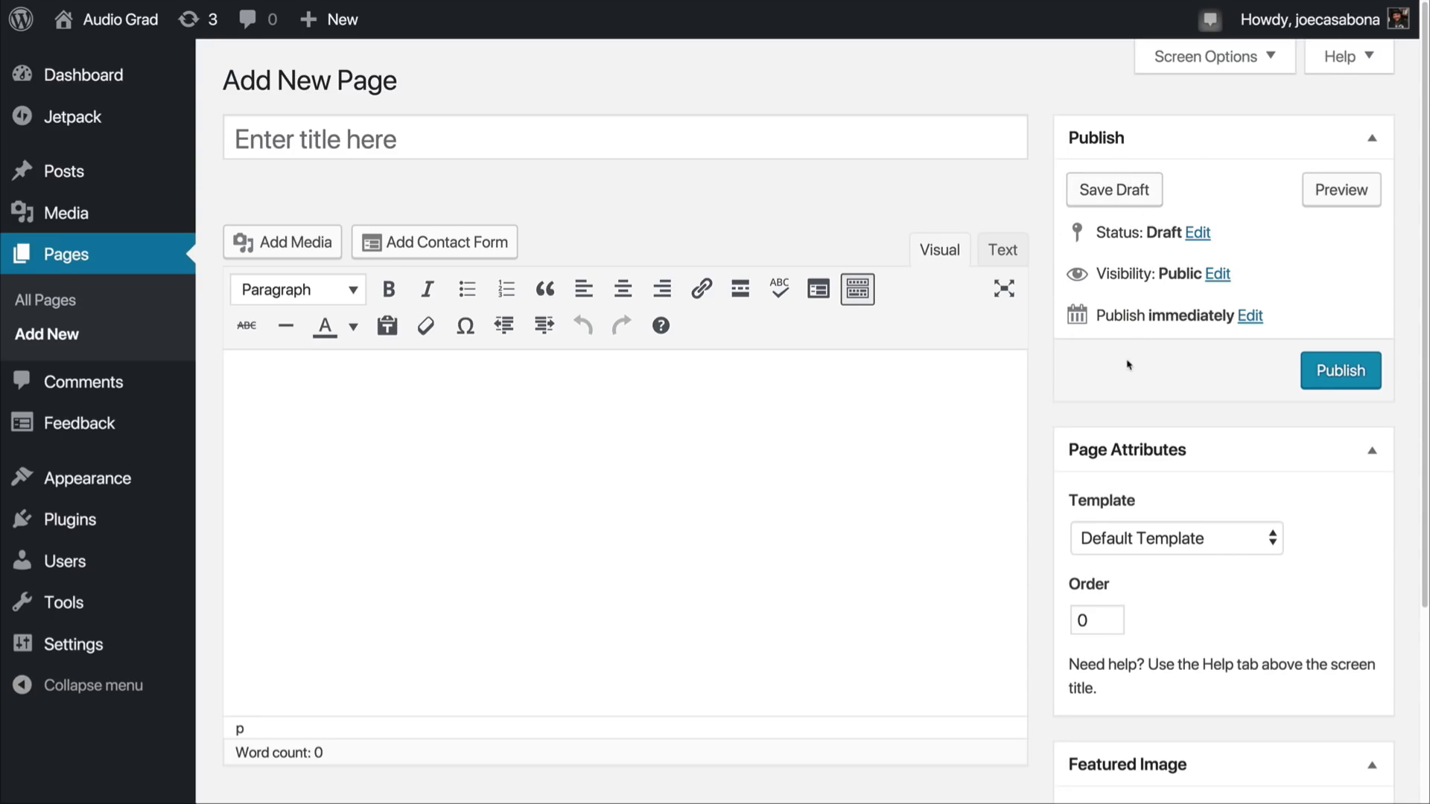
Step: Examine the template choices in the new page's attributes, keeping Default Template
scroll(1116, 354, "down", 3)
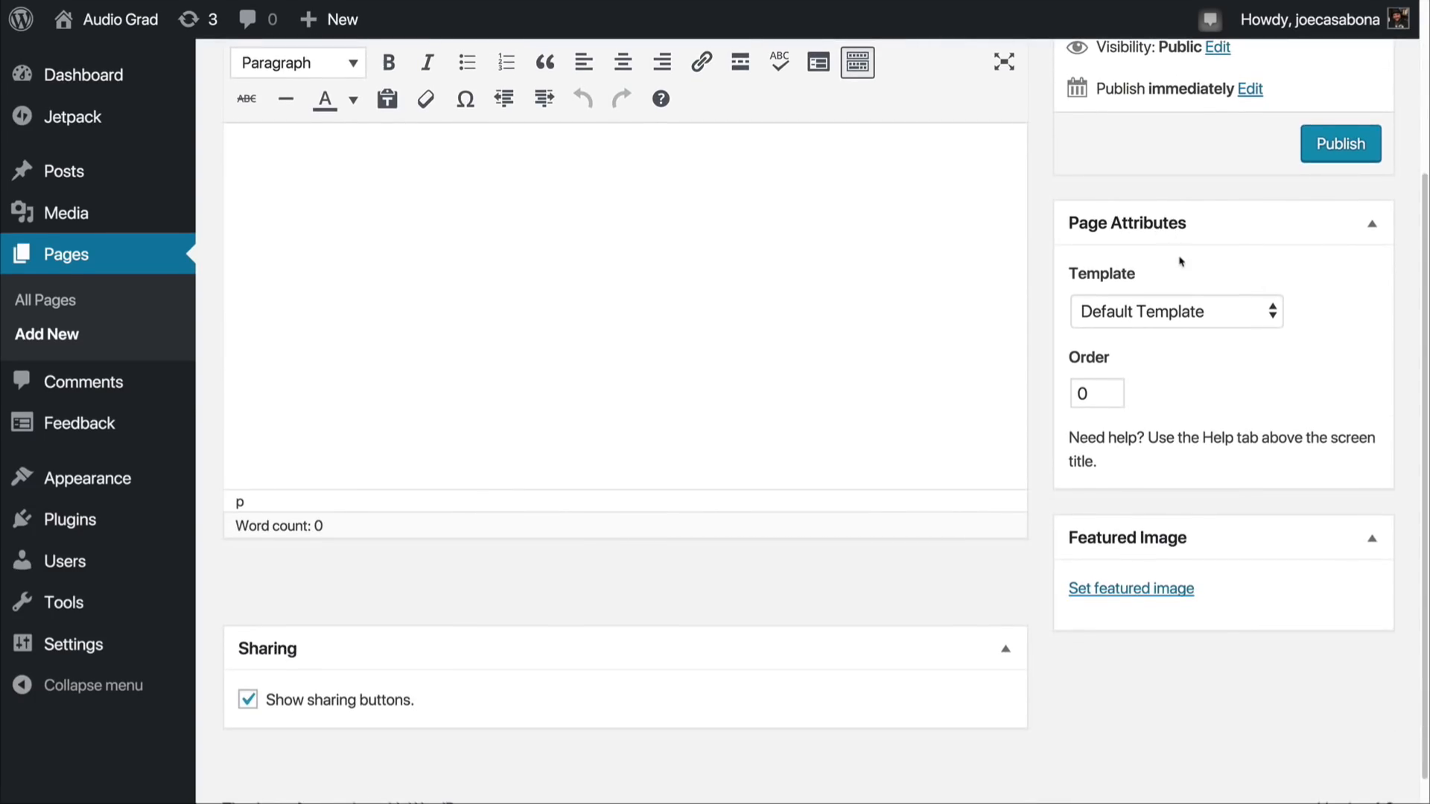
left_click(1177, 314)
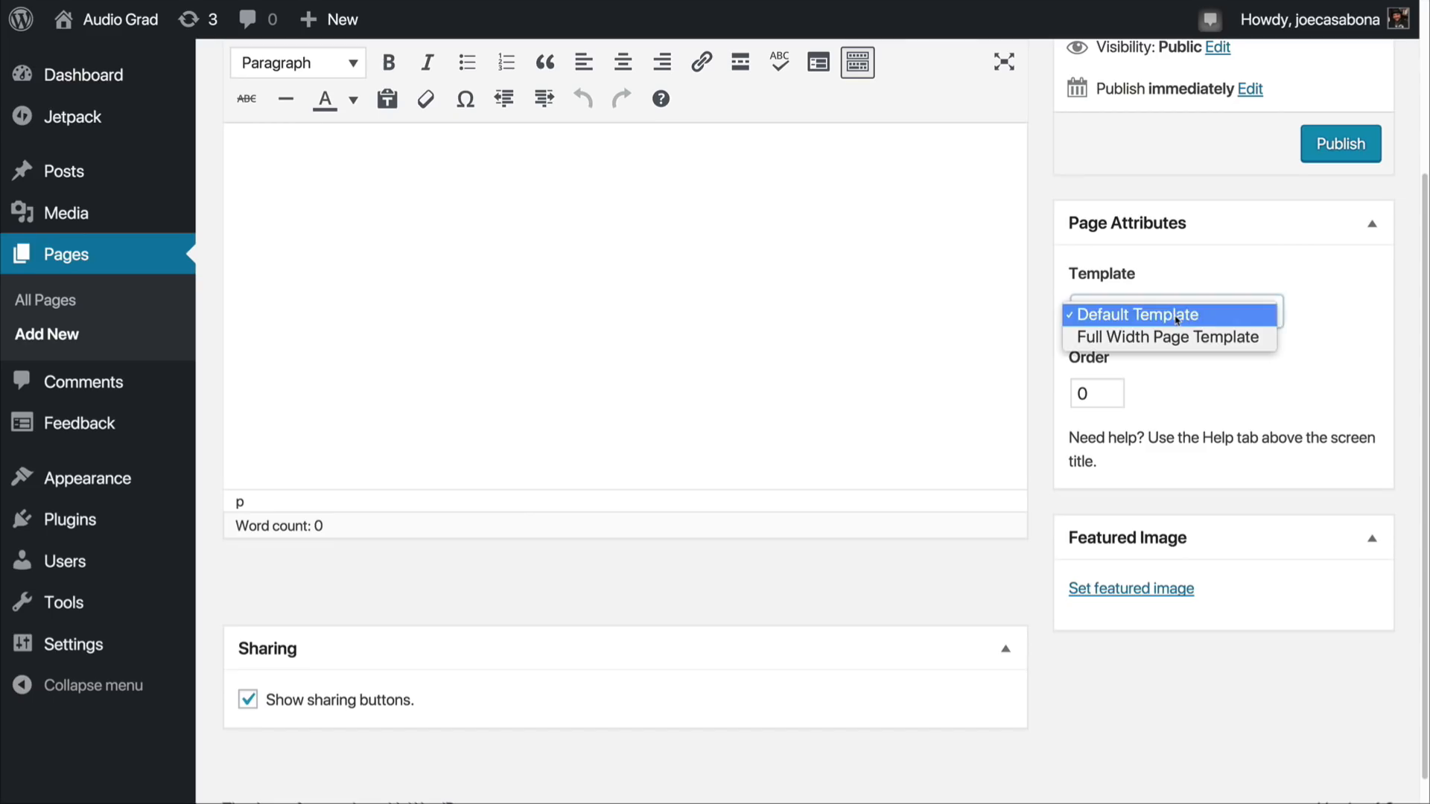
left_click(1363, 328)
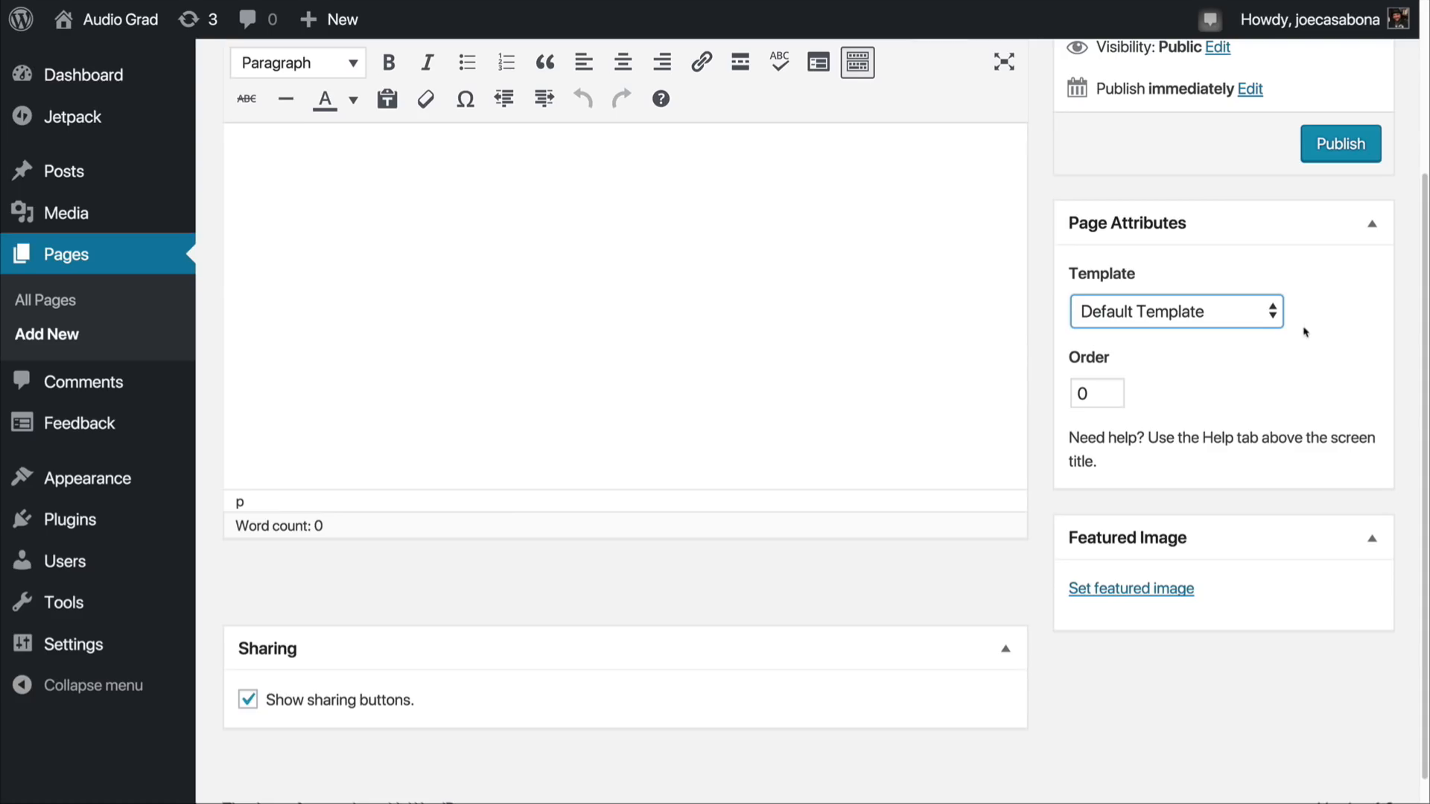
left_click(1229, 312)
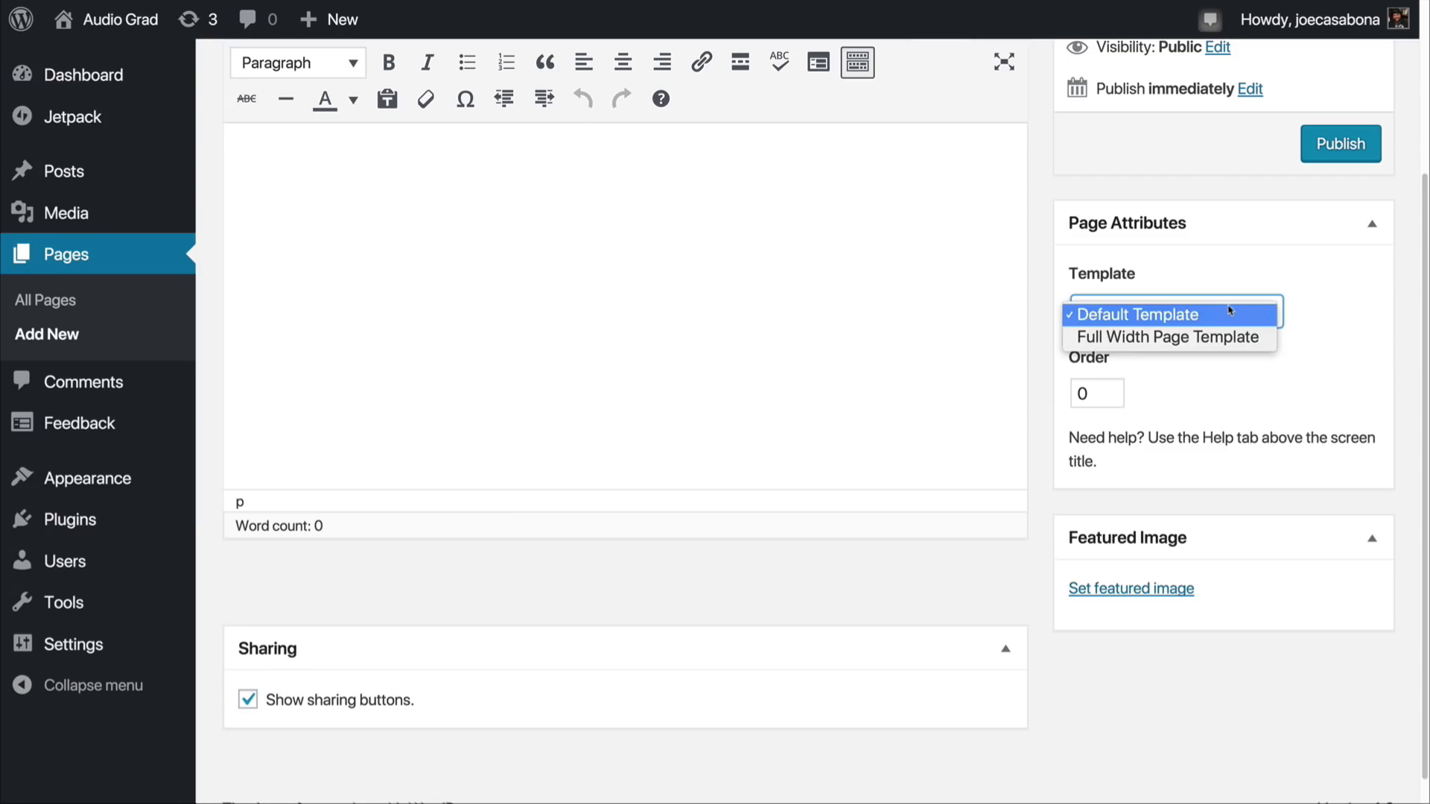
left_click(1229, 311)
left_click(1229, 311)
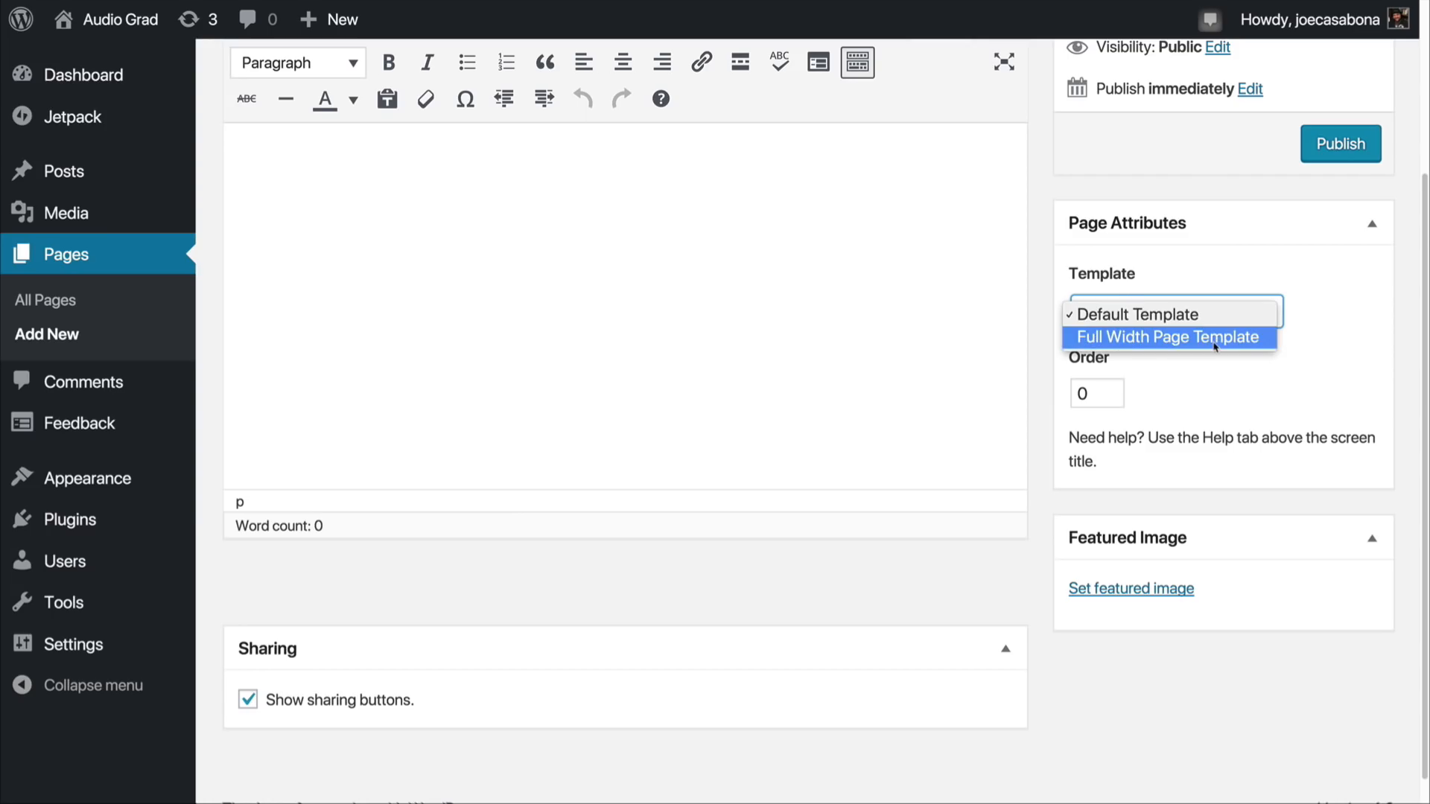
left_click(1225, 377)
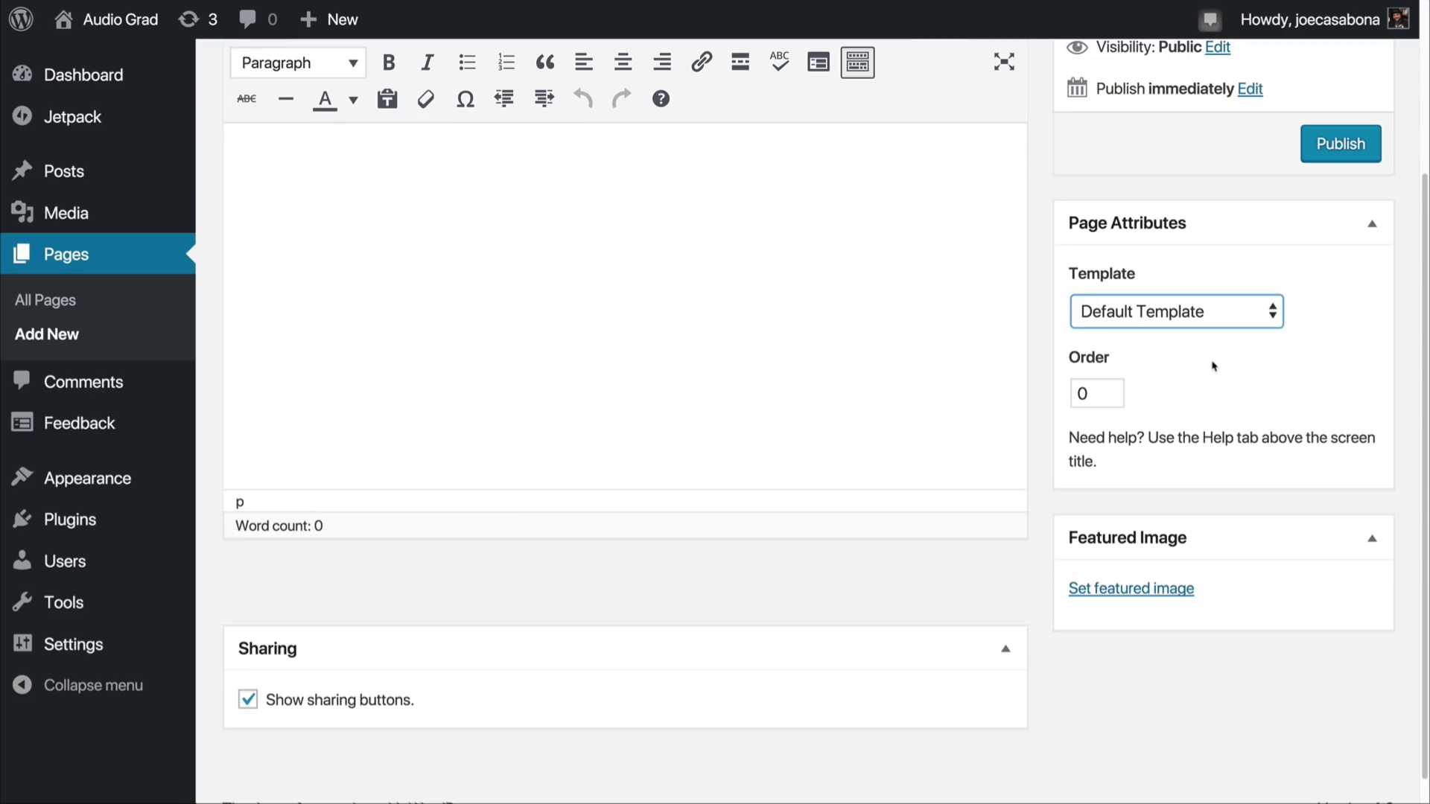
left_click(1212, 322)
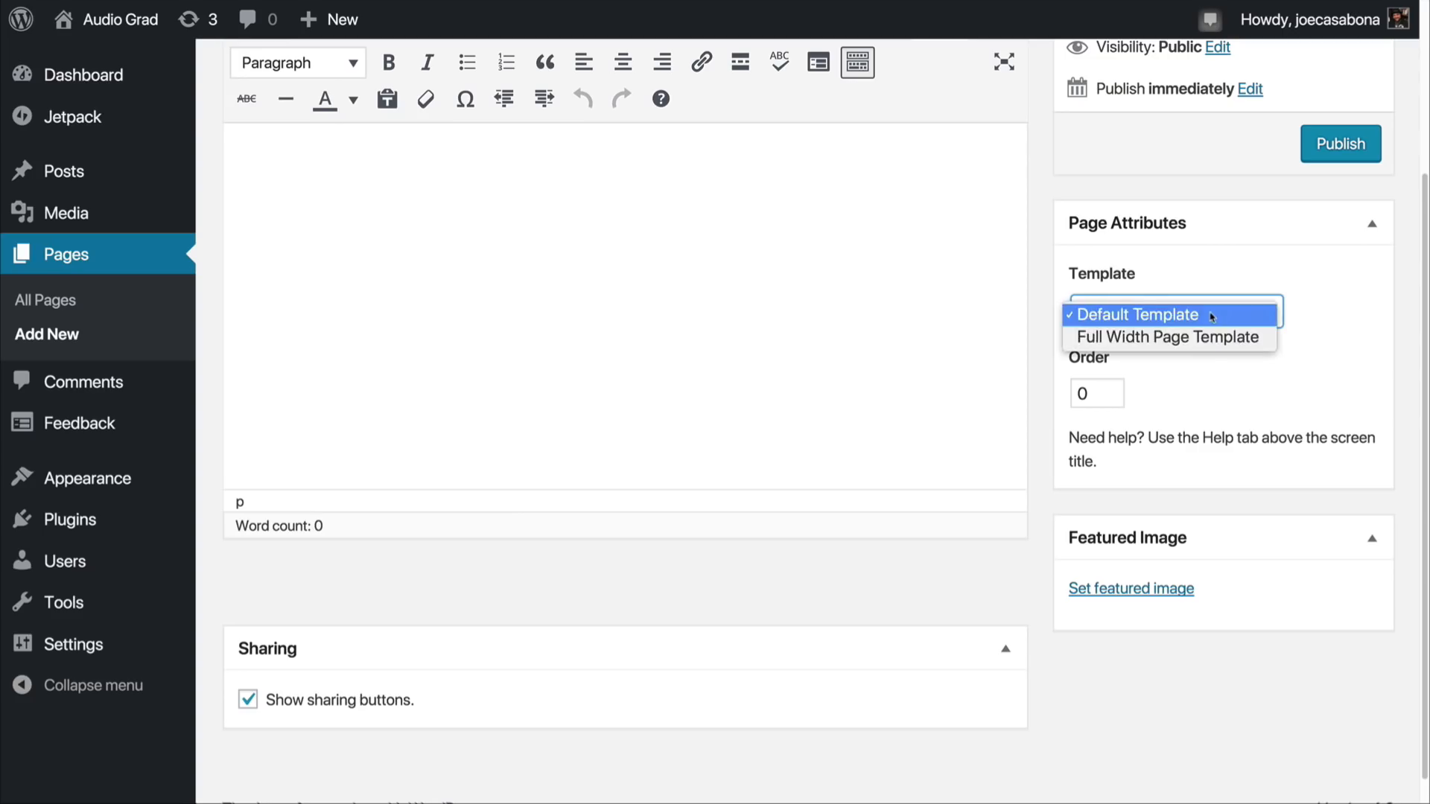
left_click(1207, 367)
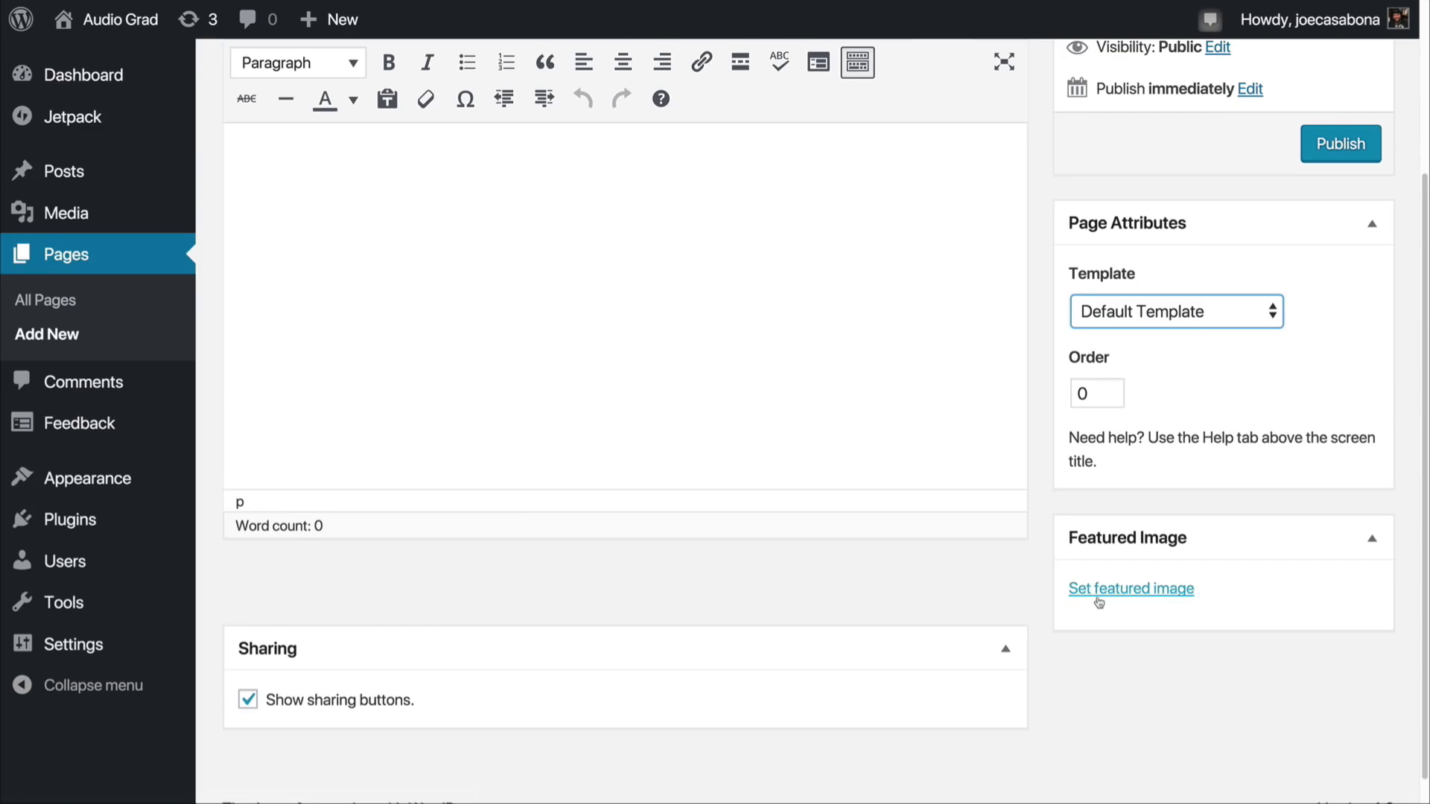
Step: Title the new page "About Audio Grad"
scroll(1099, 602, "up", 3)
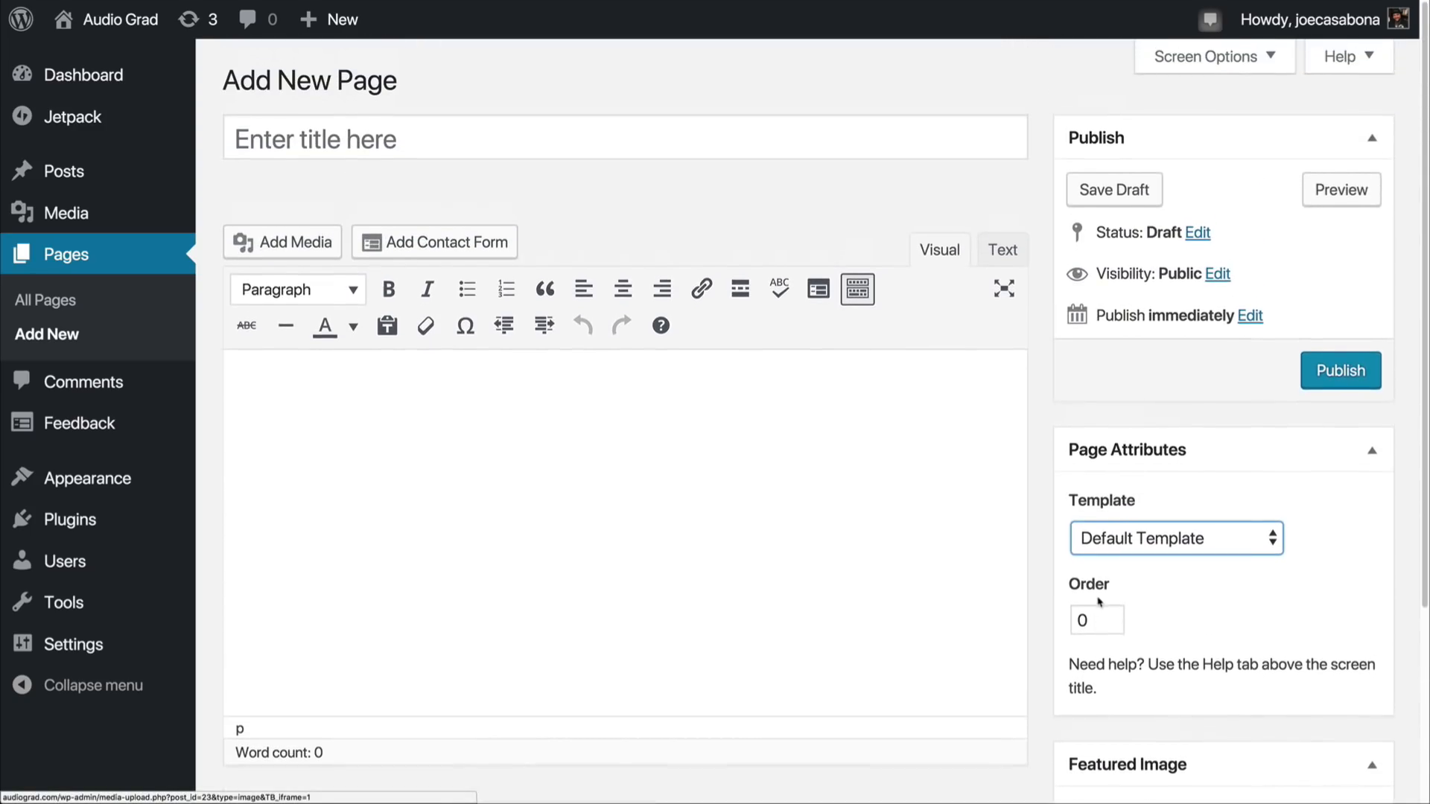
left_click(466, 130)
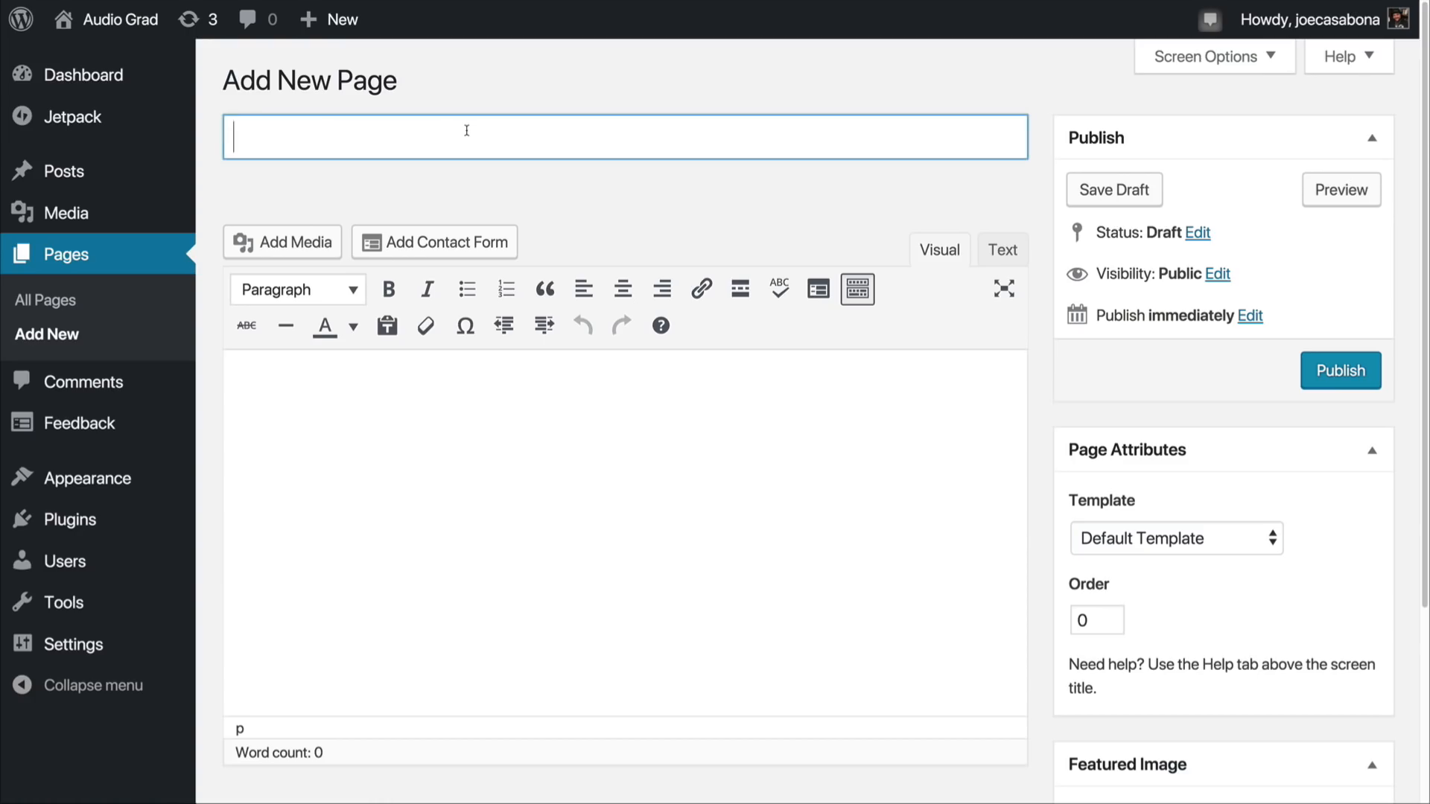
type("About Audio Grad")
Step: Paste the copied about text into the page body as plain text and clean it into three punctuated paragraphs, replacing "Audio Dossier" with "Audio Grad"
left_click(566, 477)
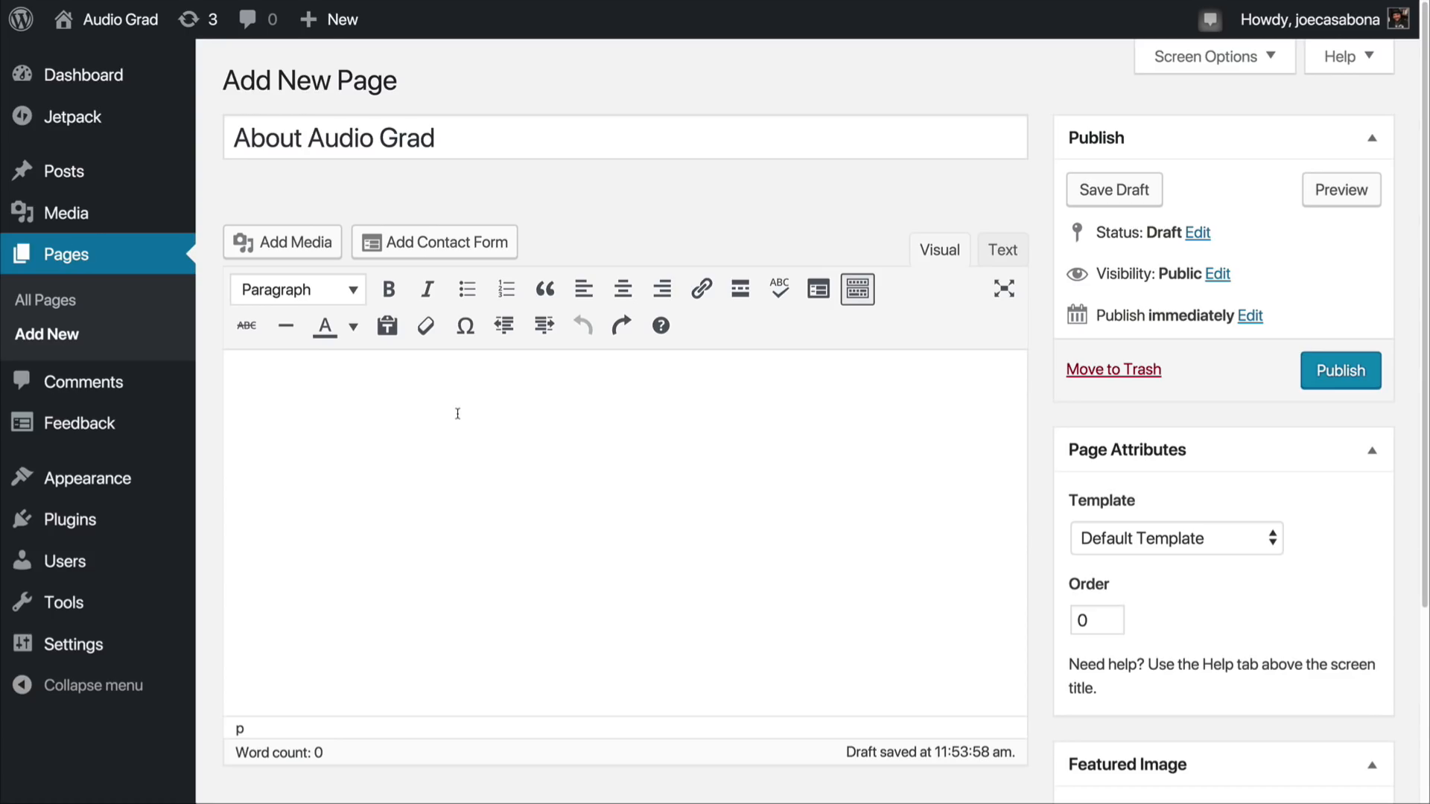
left_click(385, 329)
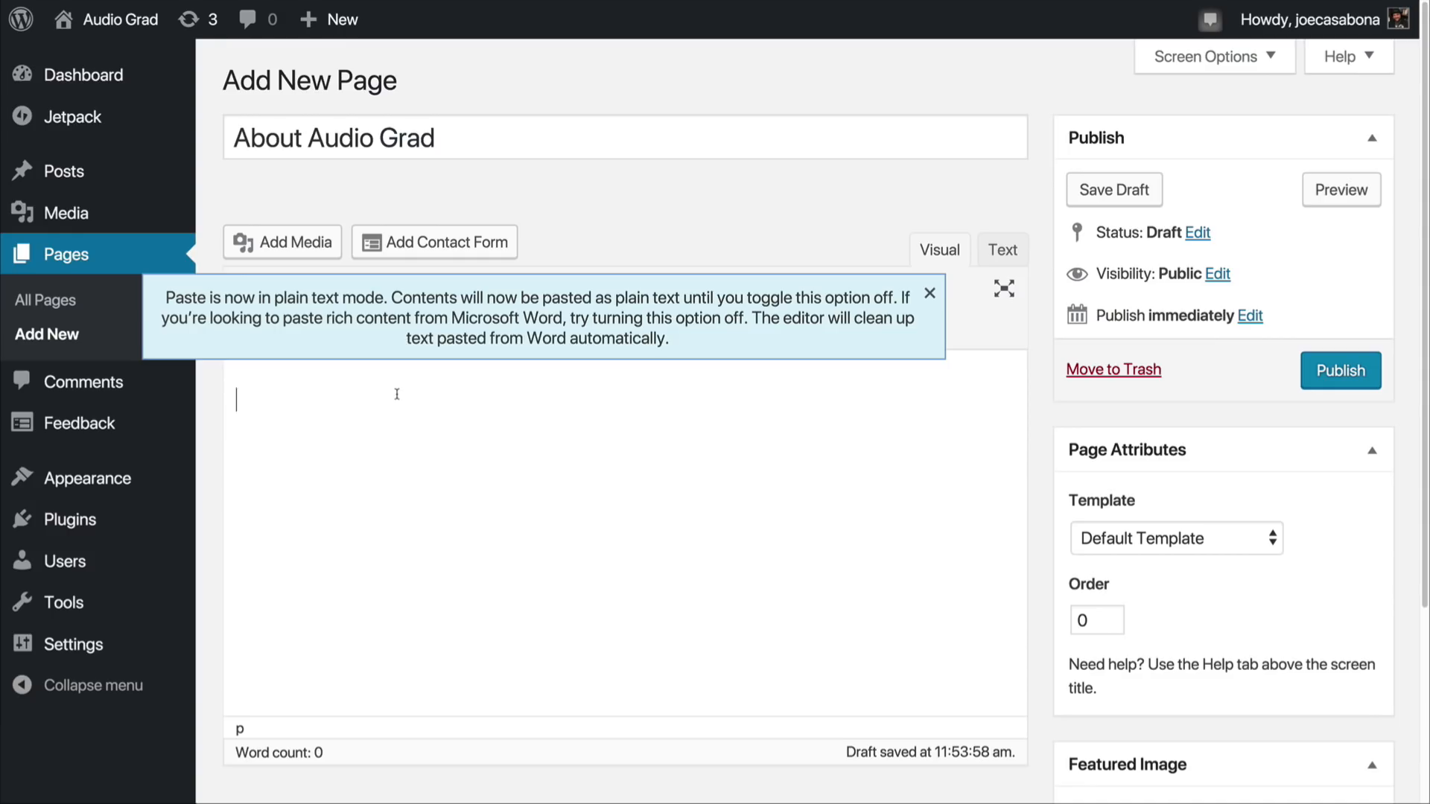
type("As someone who makes videos and podcasts for a living, we’re aware that many others multimedia sites can benefit from knowing a little bit more about the equipment they’re using As online courses and podcasts are becoming easier to produce at home, there are a lot of new players entering the market who will want to know how to get set up Audio Dossier is a place that will review new audio gear, create beginner guides, and teach people how to create good, clean sounding audio and video using hardware, software, and their environment.")
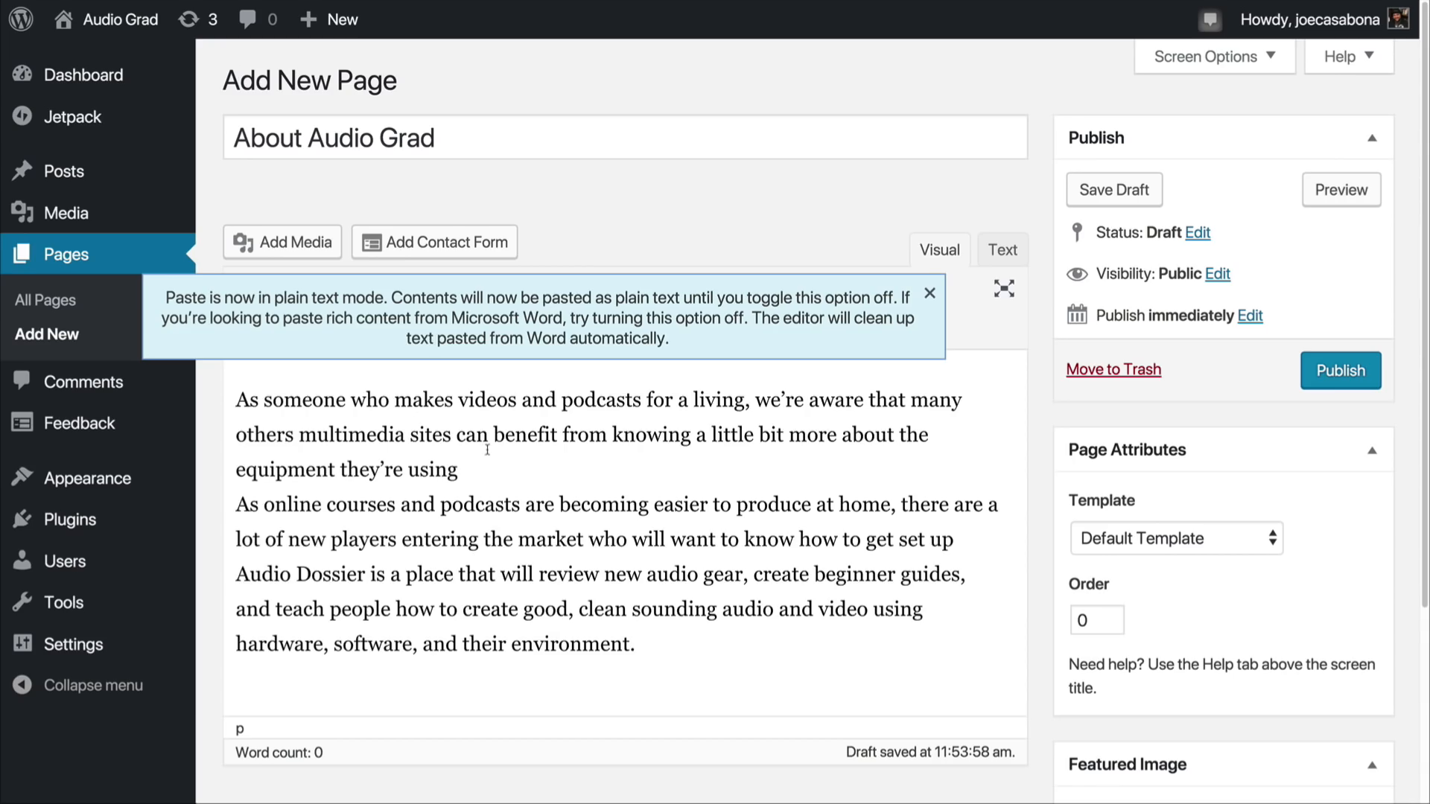
left_click(929, 294)
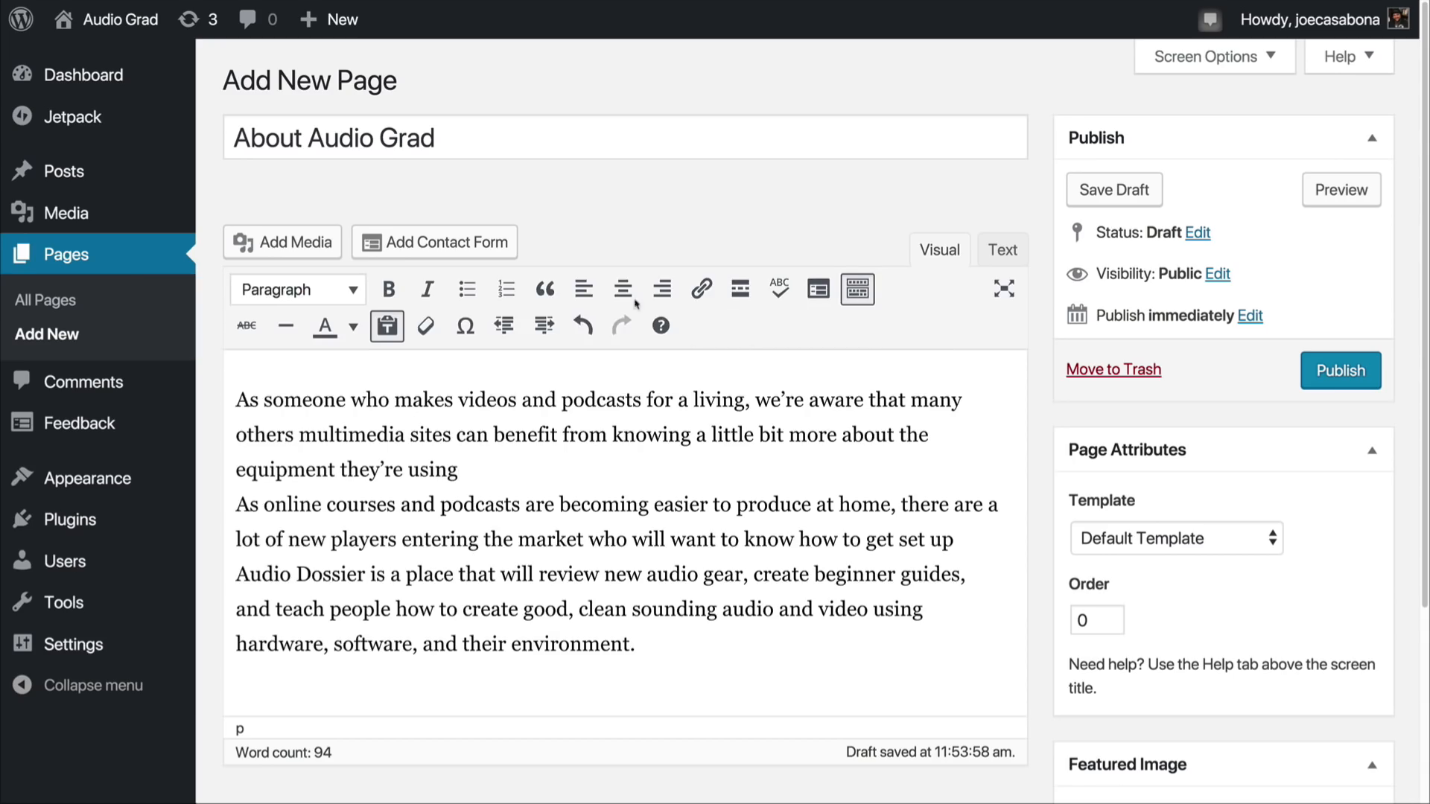
left_click(250, 387)
left_click(491, 475)
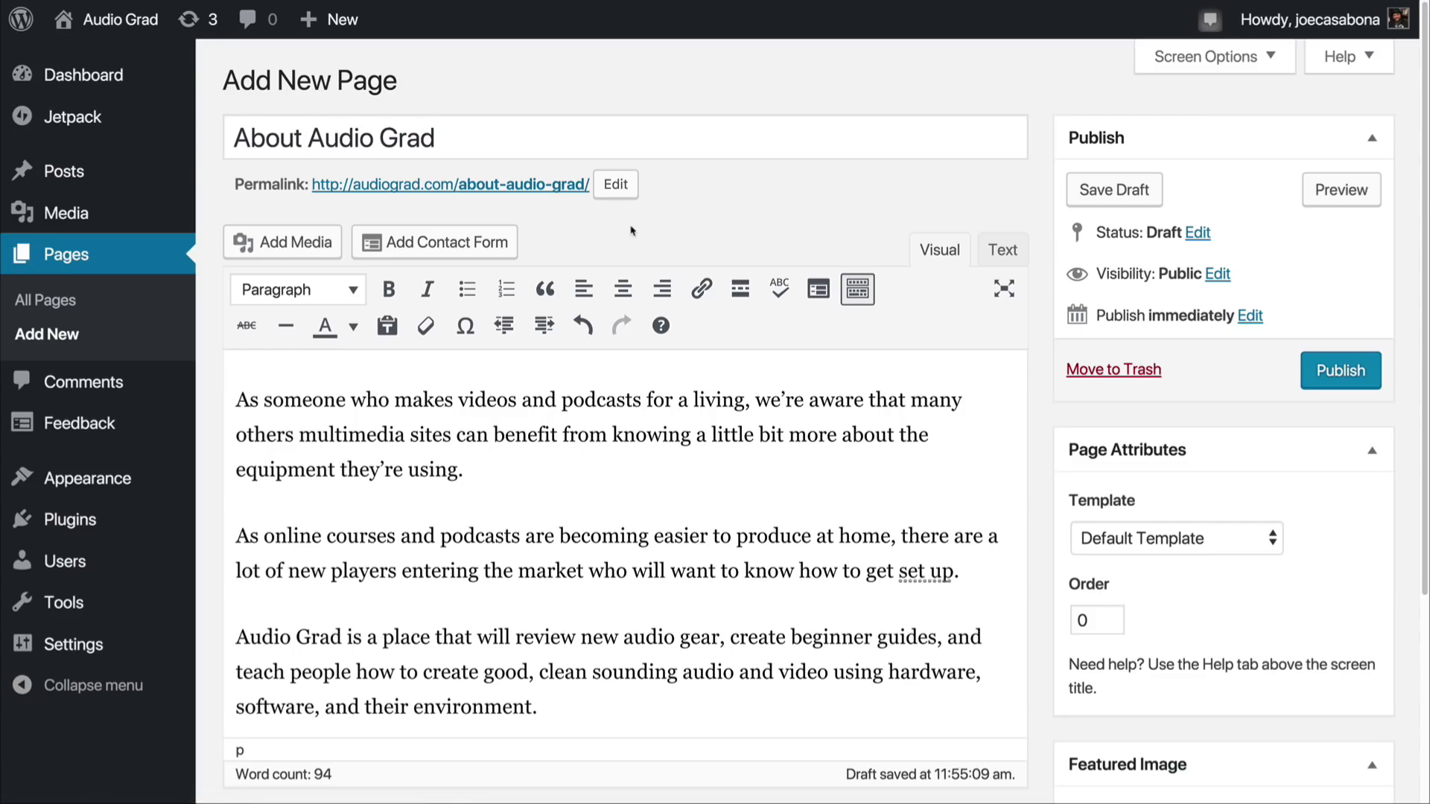
Step: Shorten the page's permalink slug to "about"
left_click(616, 186)
left_click_drag(598, 186, 506, 189)
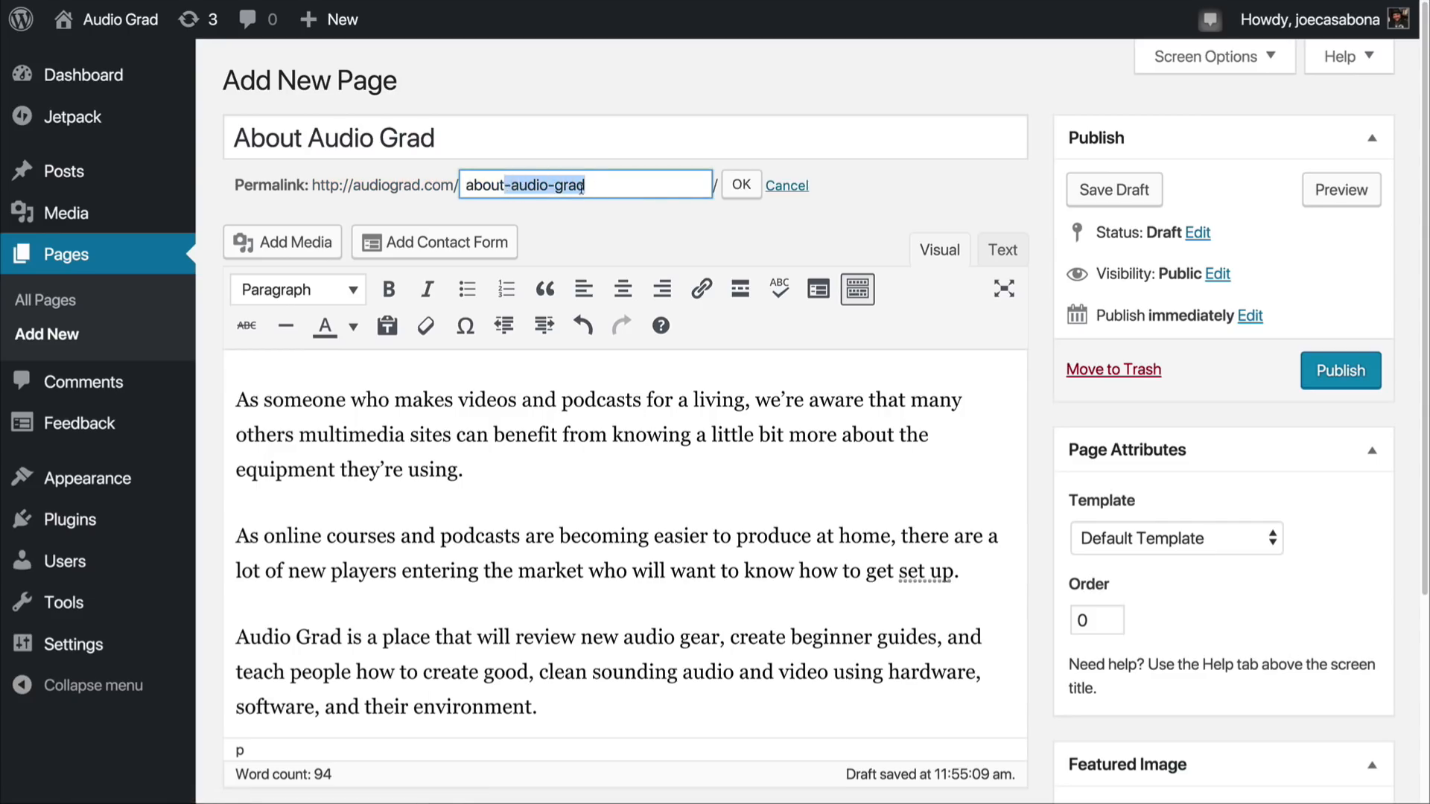
key("BackSpace")
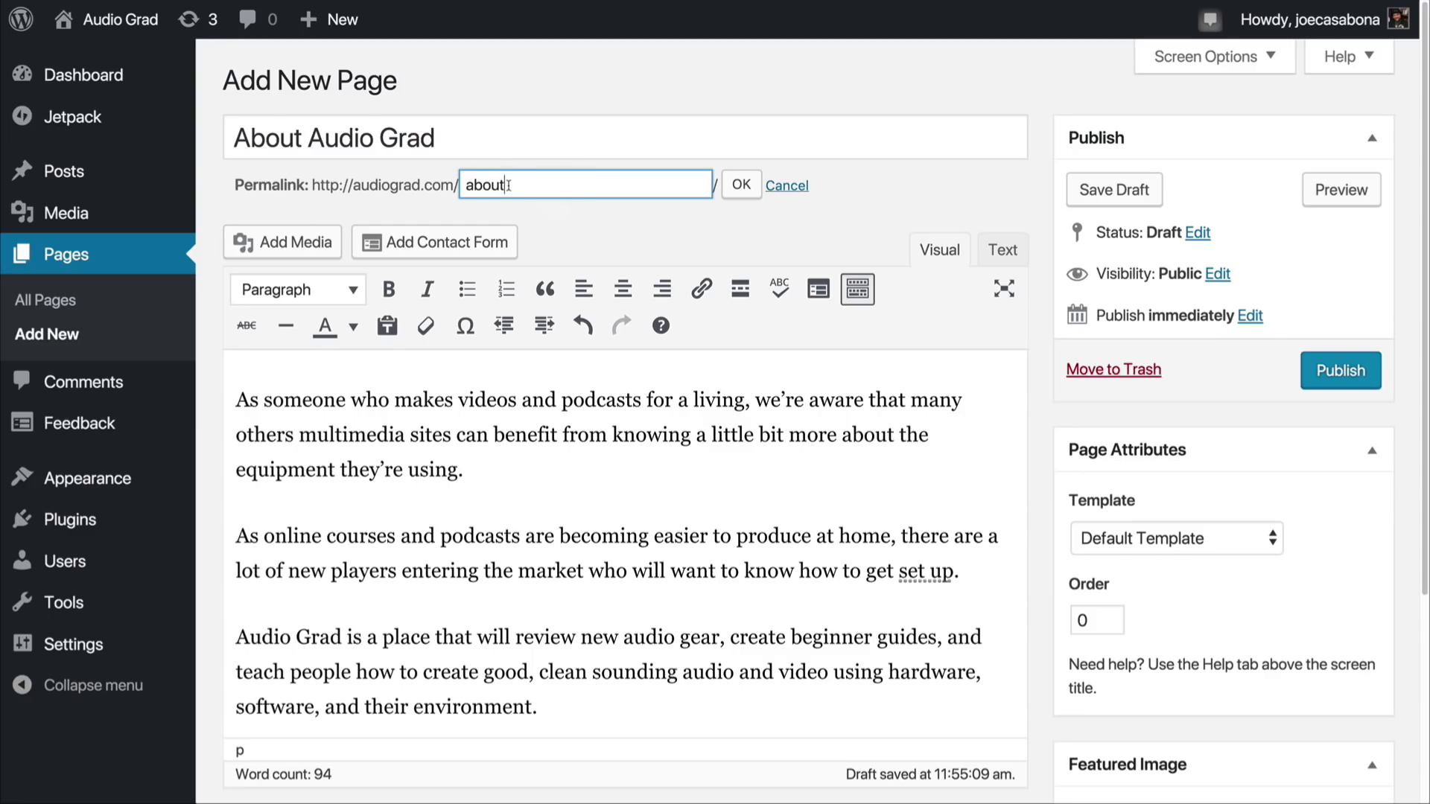
left_click(740, 186)
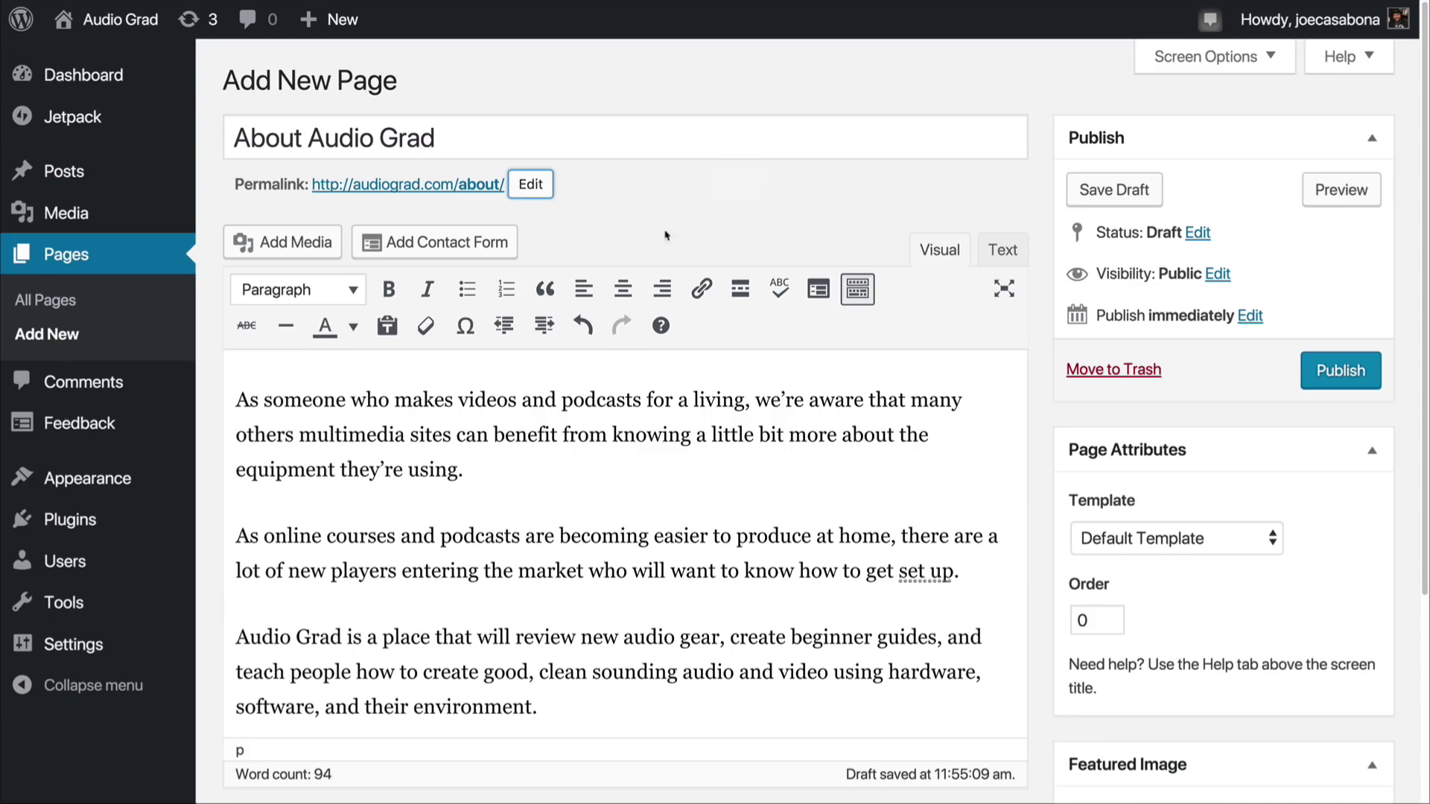
Step: Set yeti.jpg from the media library as the page's featured image and publish the page
scroll(906, 438, "down", 5)
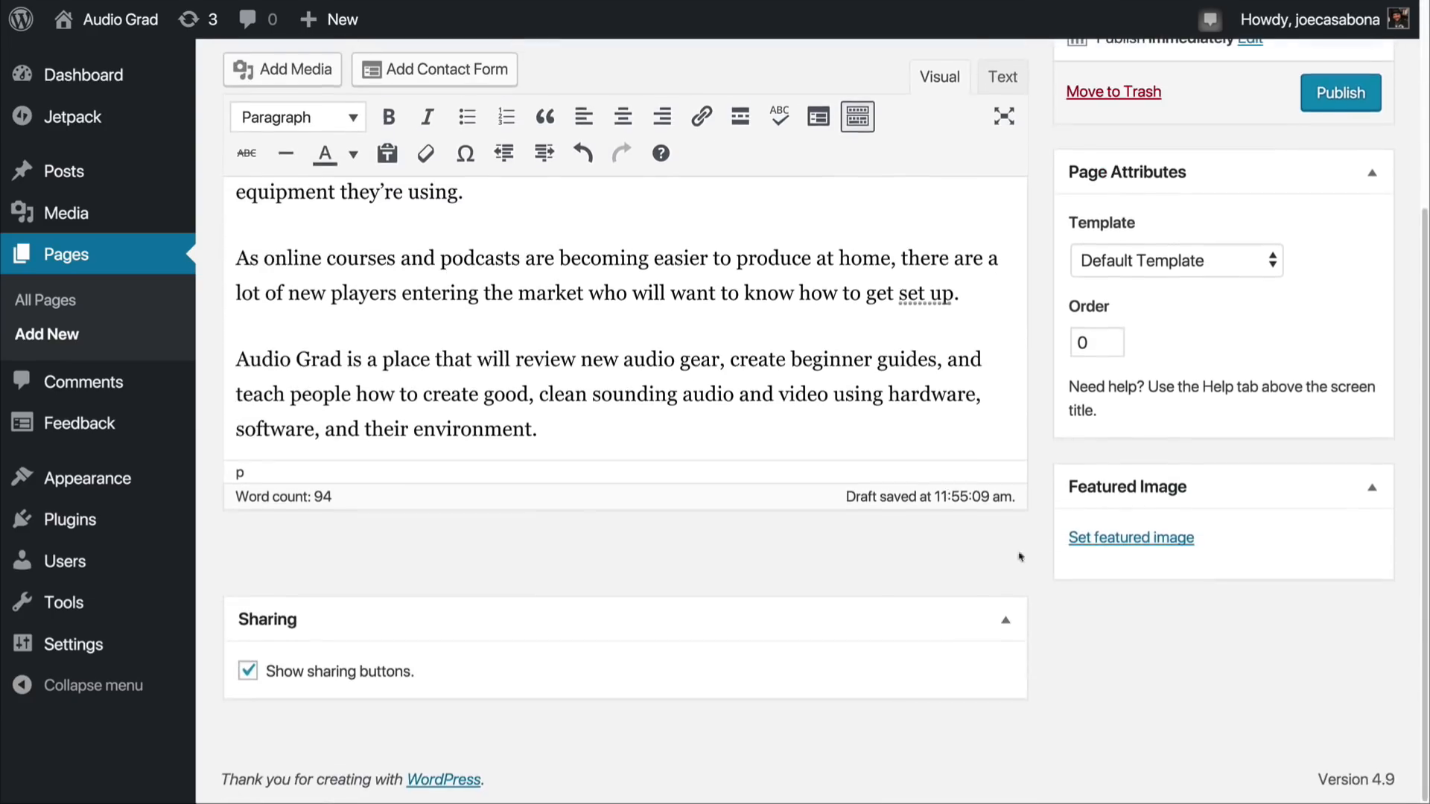
left_click(1119, 539)
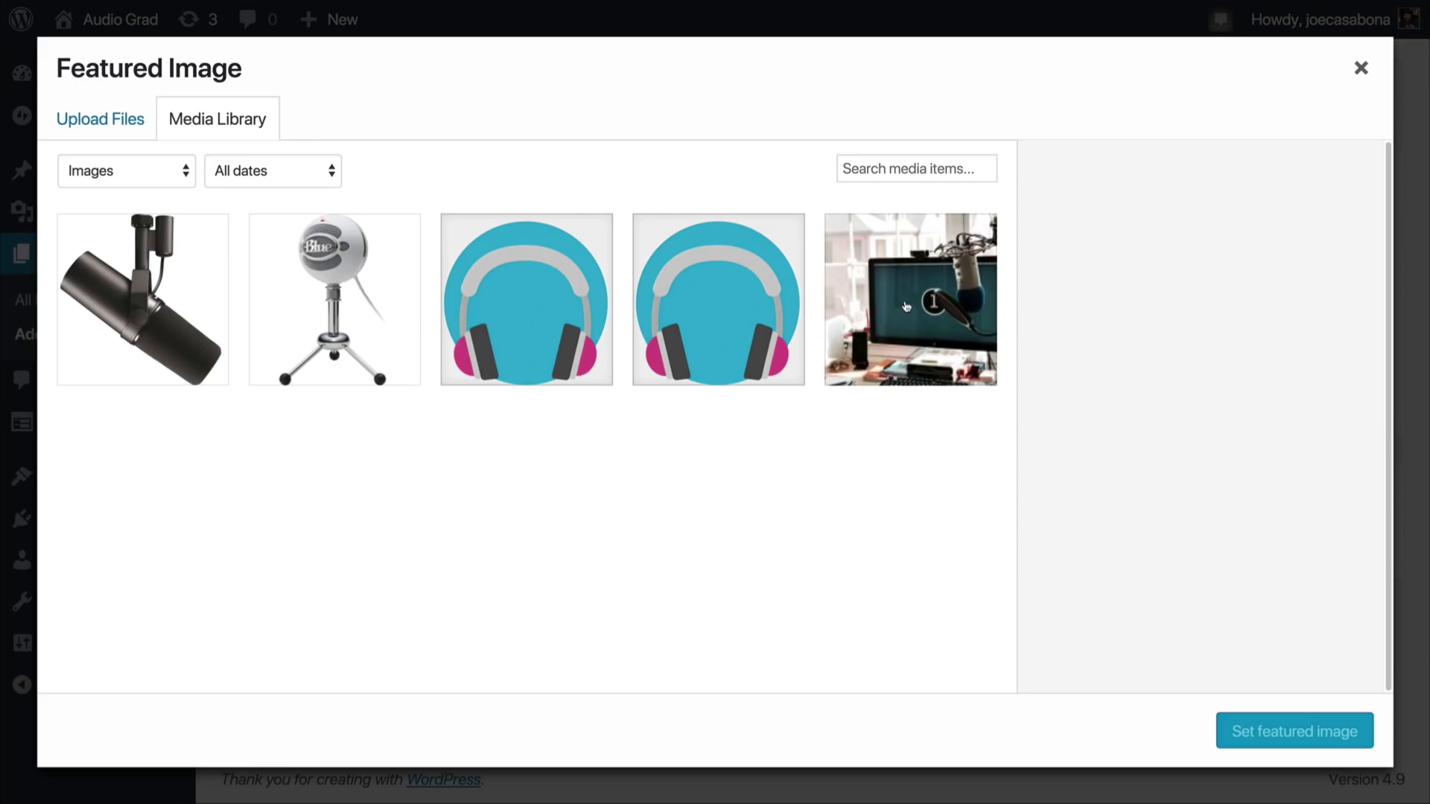
left_click(906, 306)
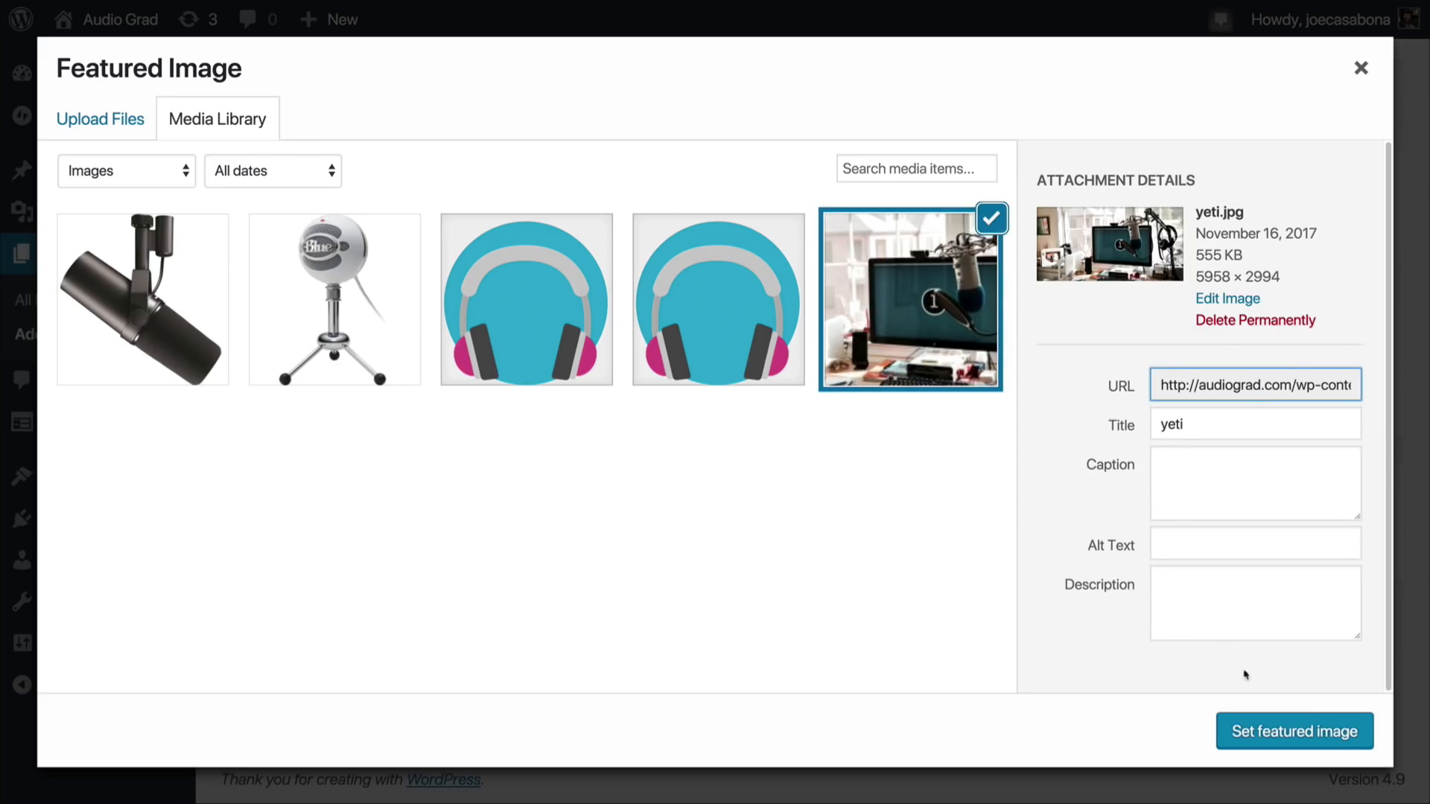
left_click(1270, 734)
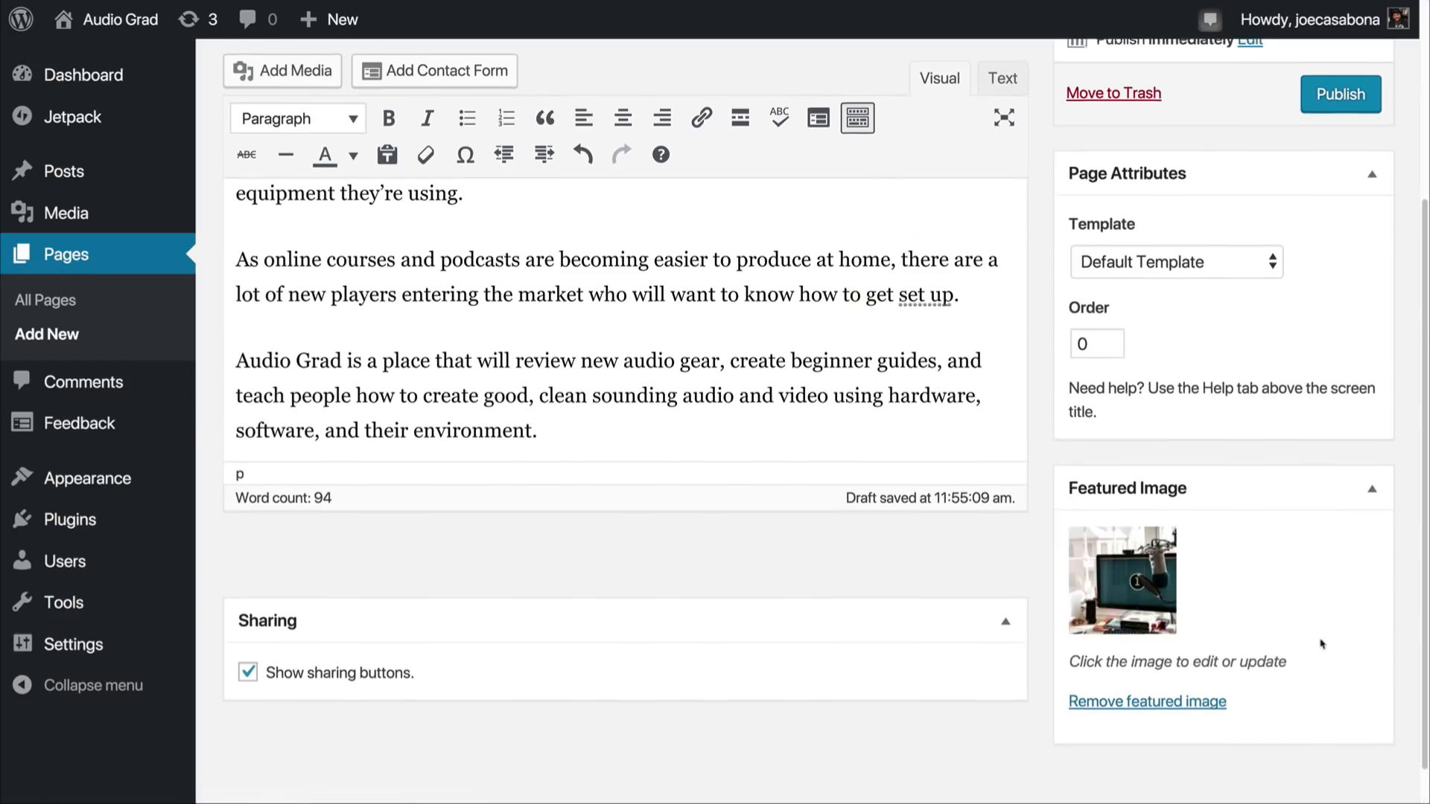
scroll(1321, 640, "up", 4)
left_click(1320, 370)
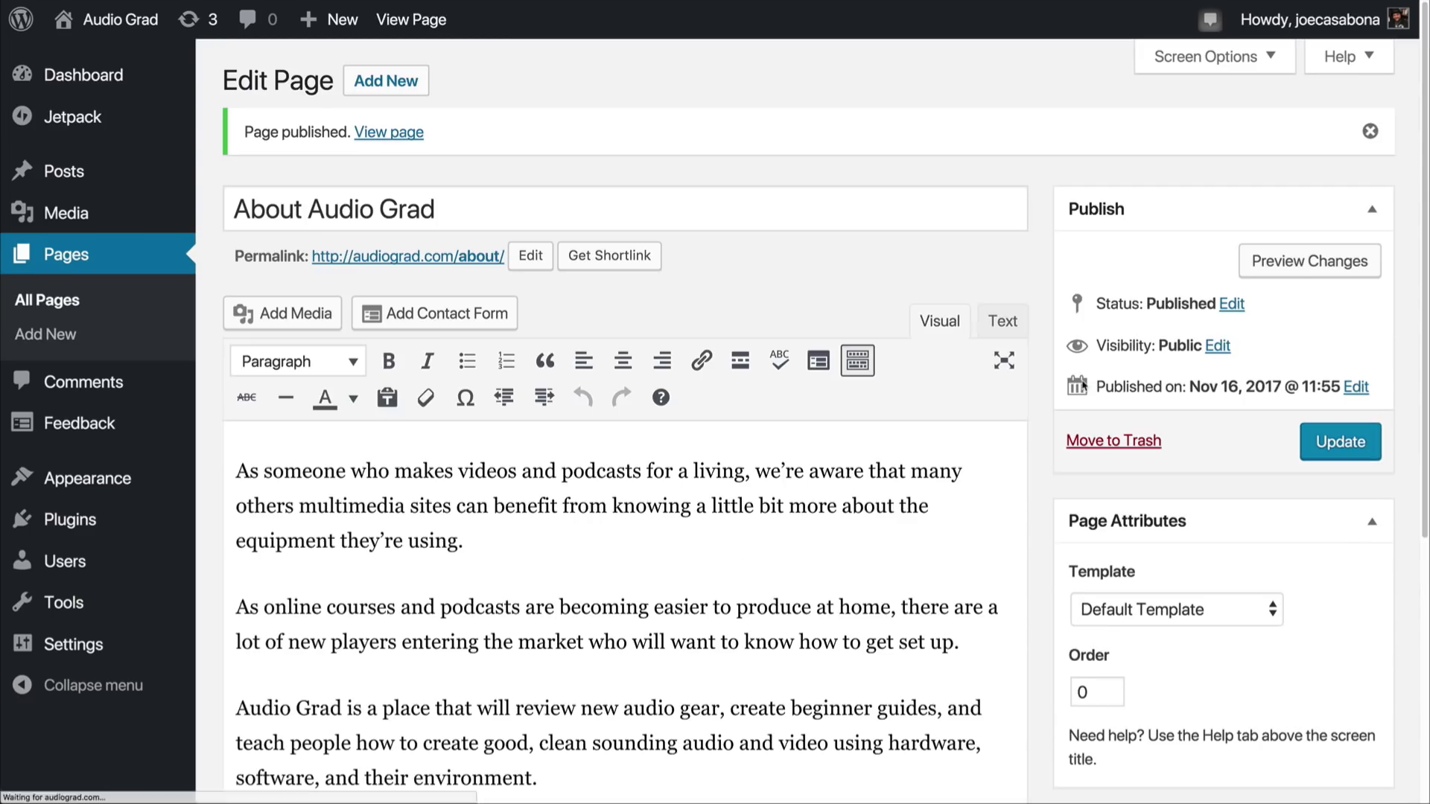
Step: View the published About Audio Grad page on the live site and review its header image, navigation entry and text
left_click(410, 134)
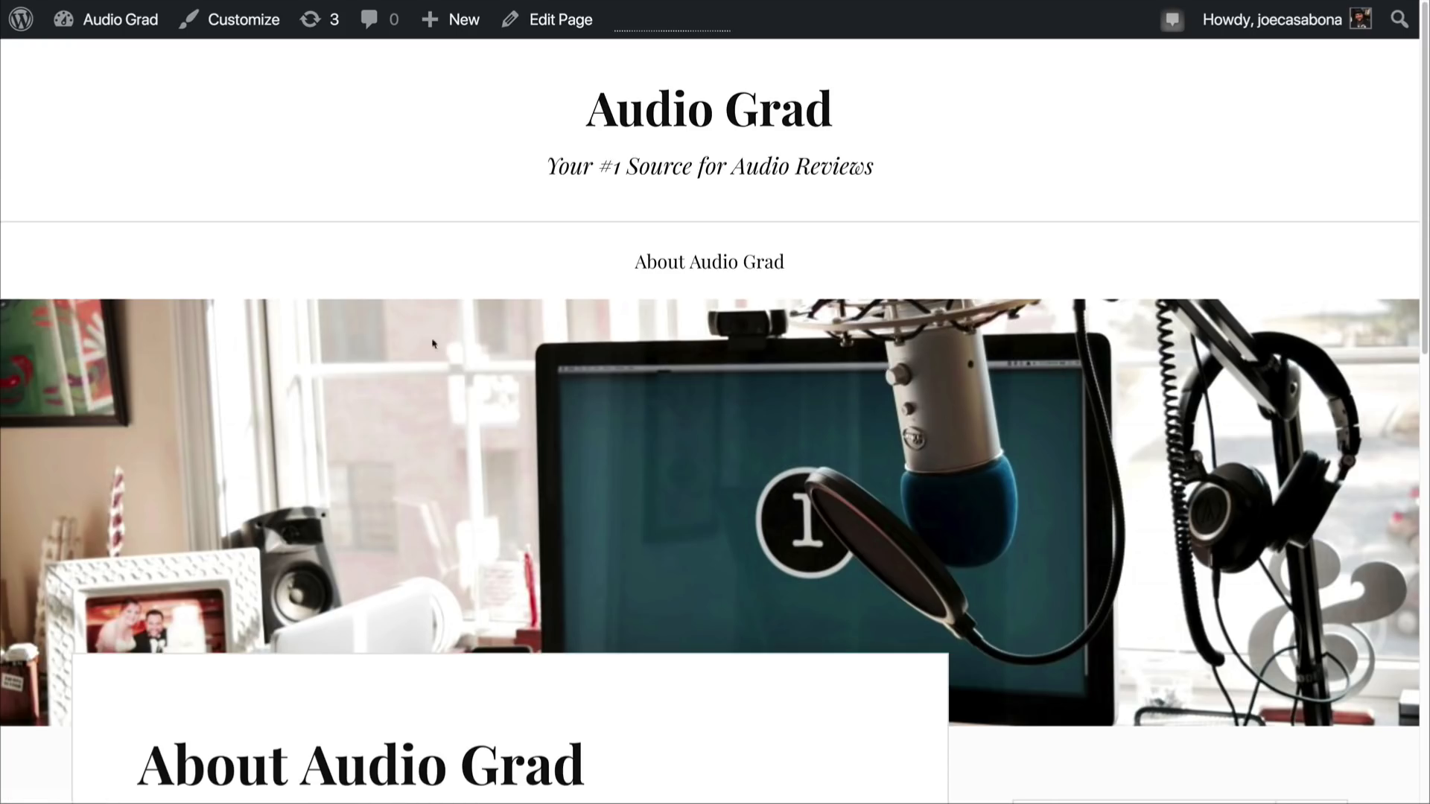
scroll(922, 510, "down", 5)
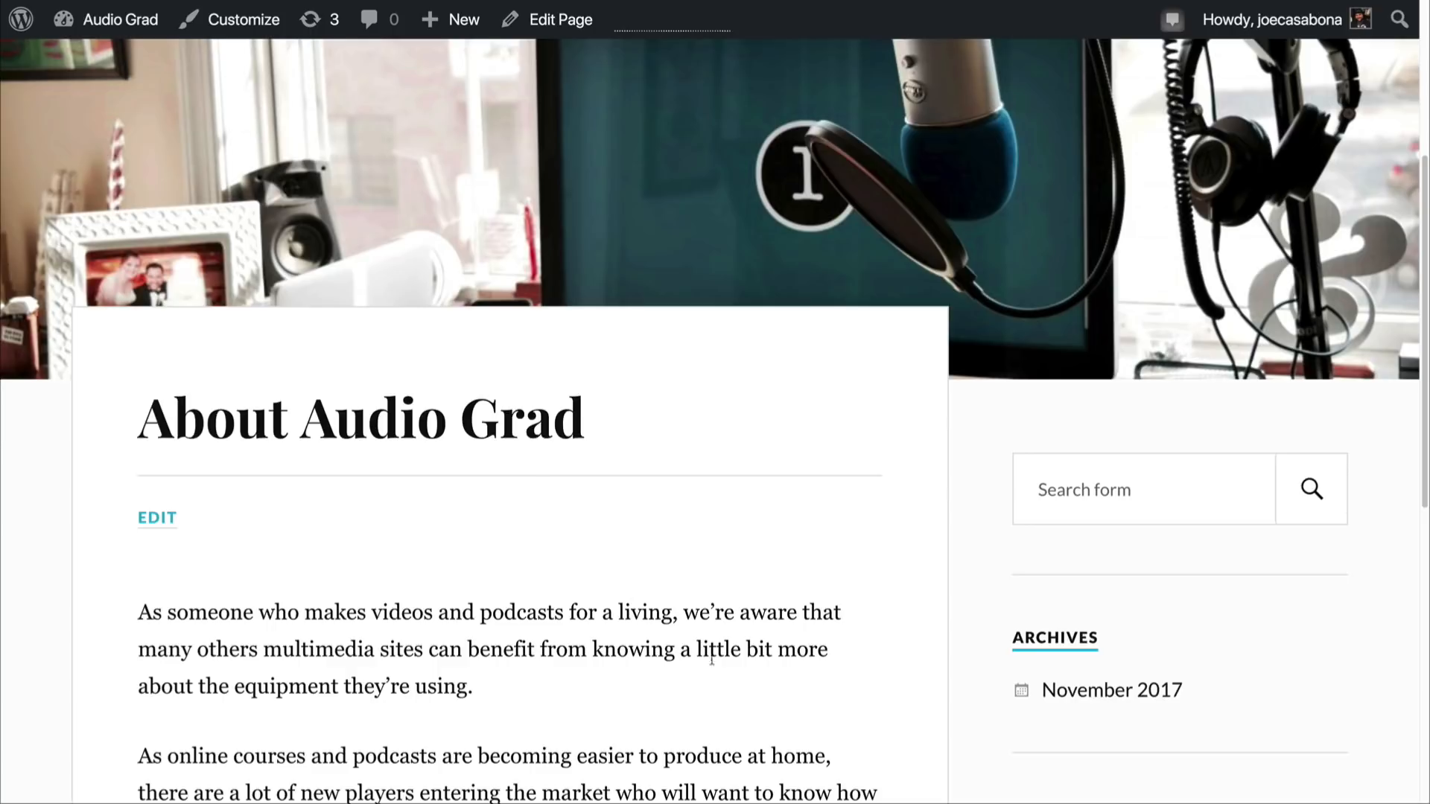
scroll(712, 673, "down", 2)
scroll(712, 668, "down", 6)
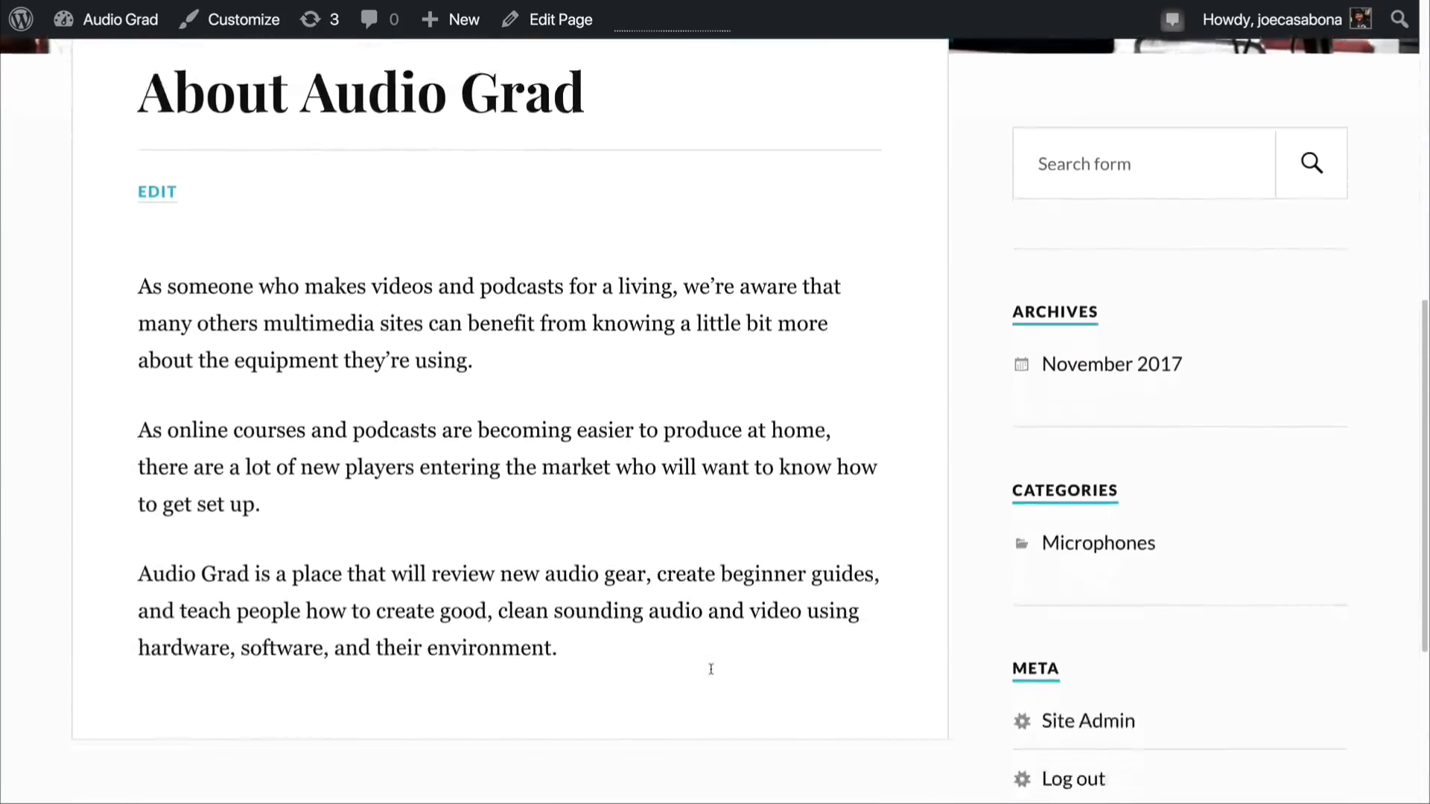
scroll(707, 671, "up", 8)
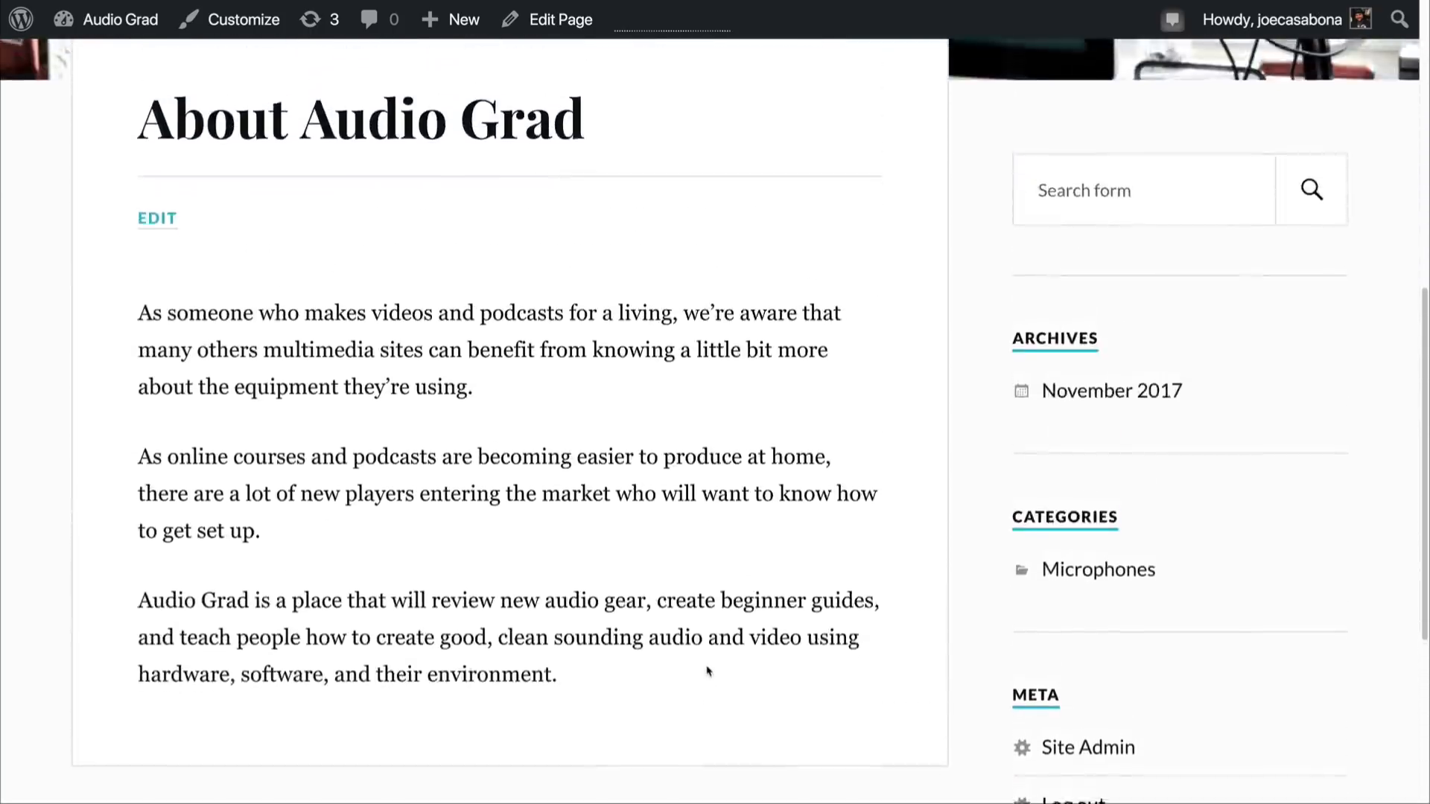
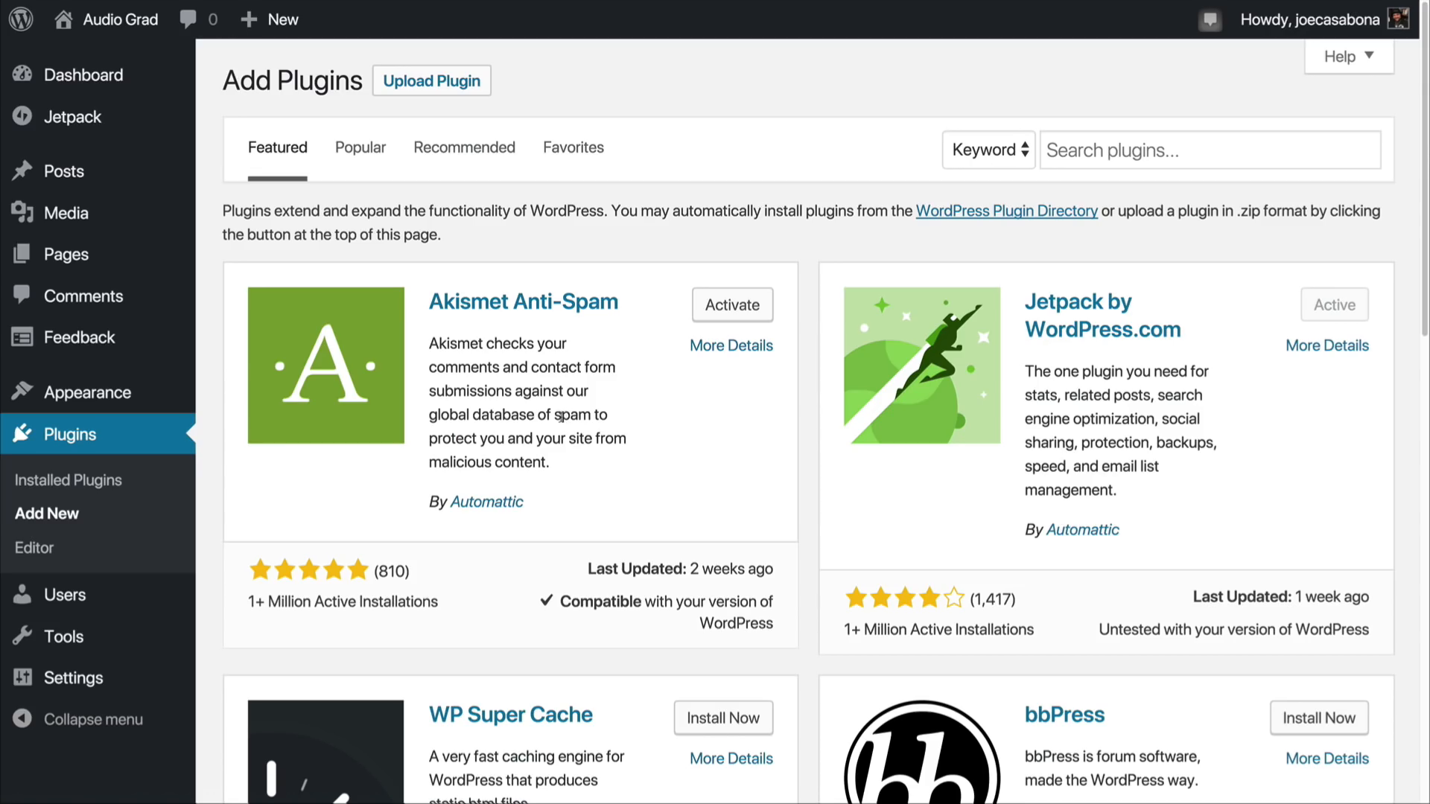
Step: Browse the popular and featured plugins, and search the plugin directory for "forms" to look through the form builders
left_click(380, 160)
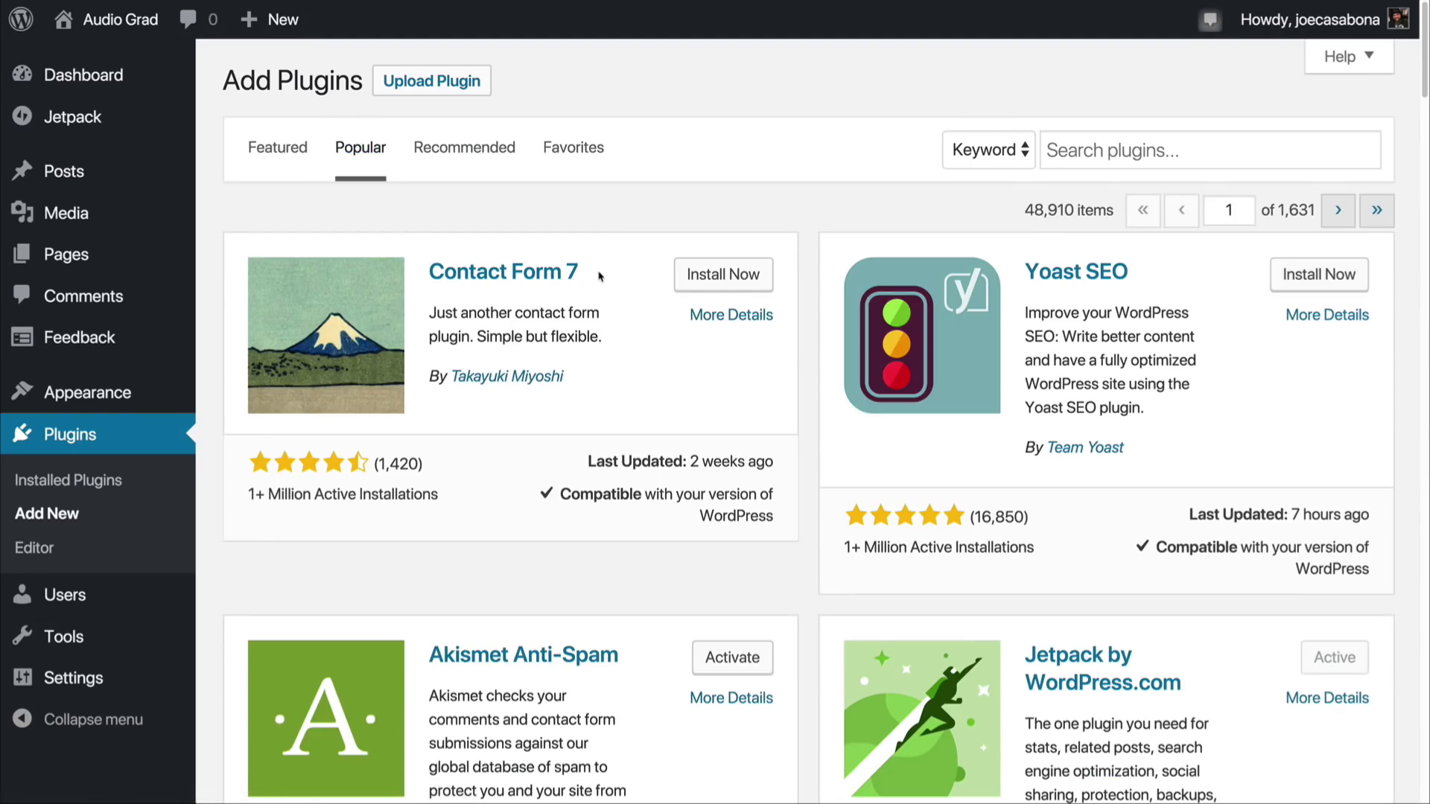
left_click(1129, 150)
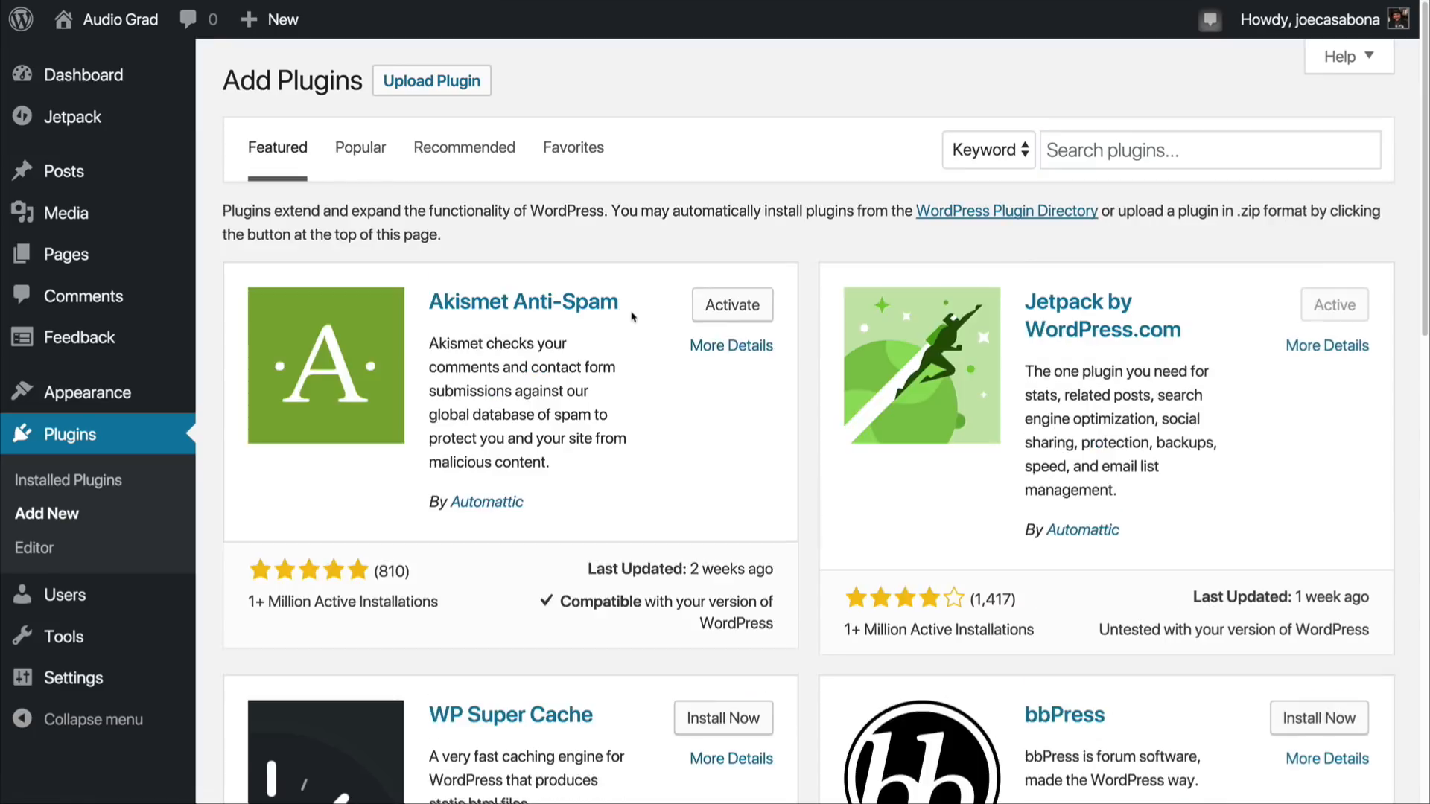
scroll(633, 313, "down", 2)
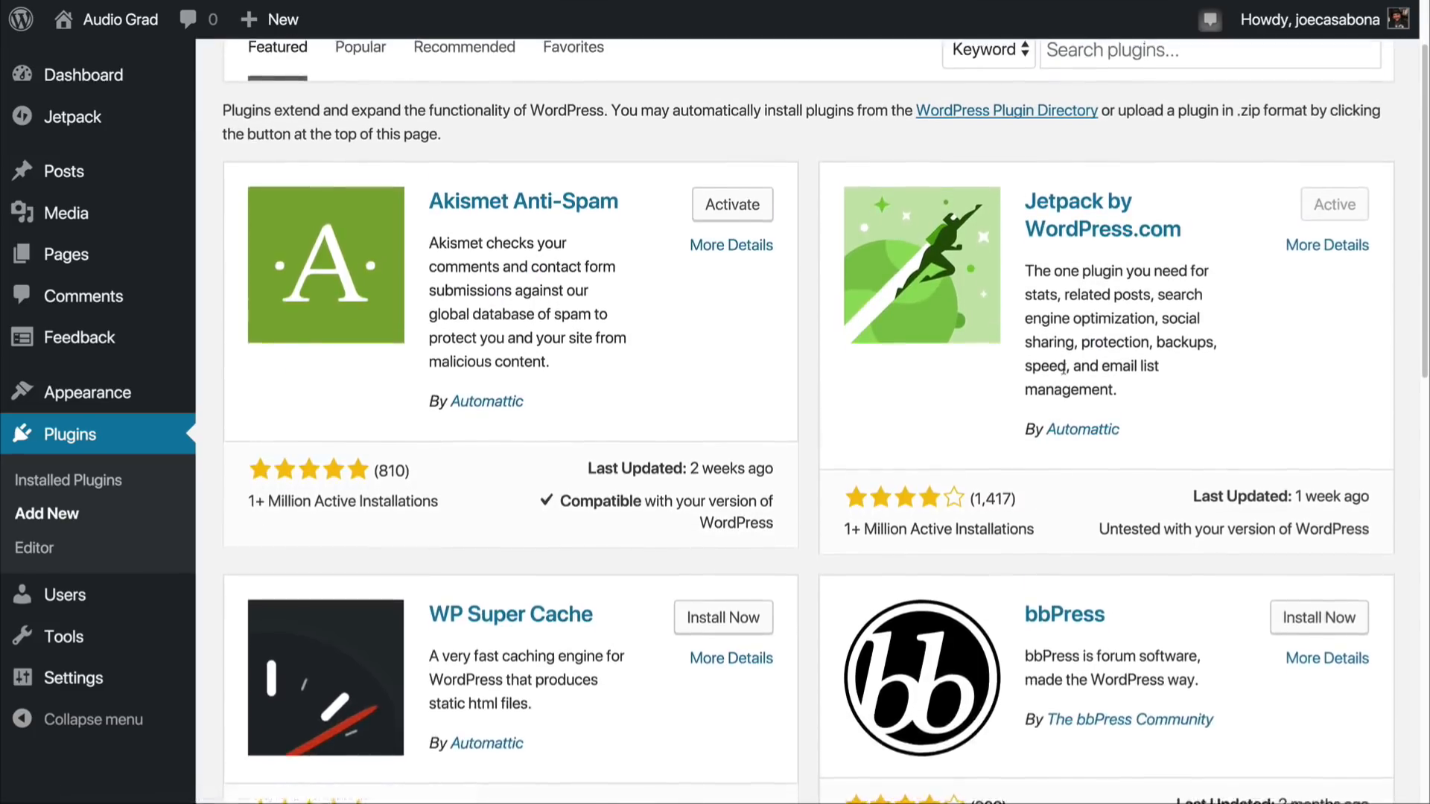
scroll(1064, 367, "up", 2)
left_click(1141, 161)
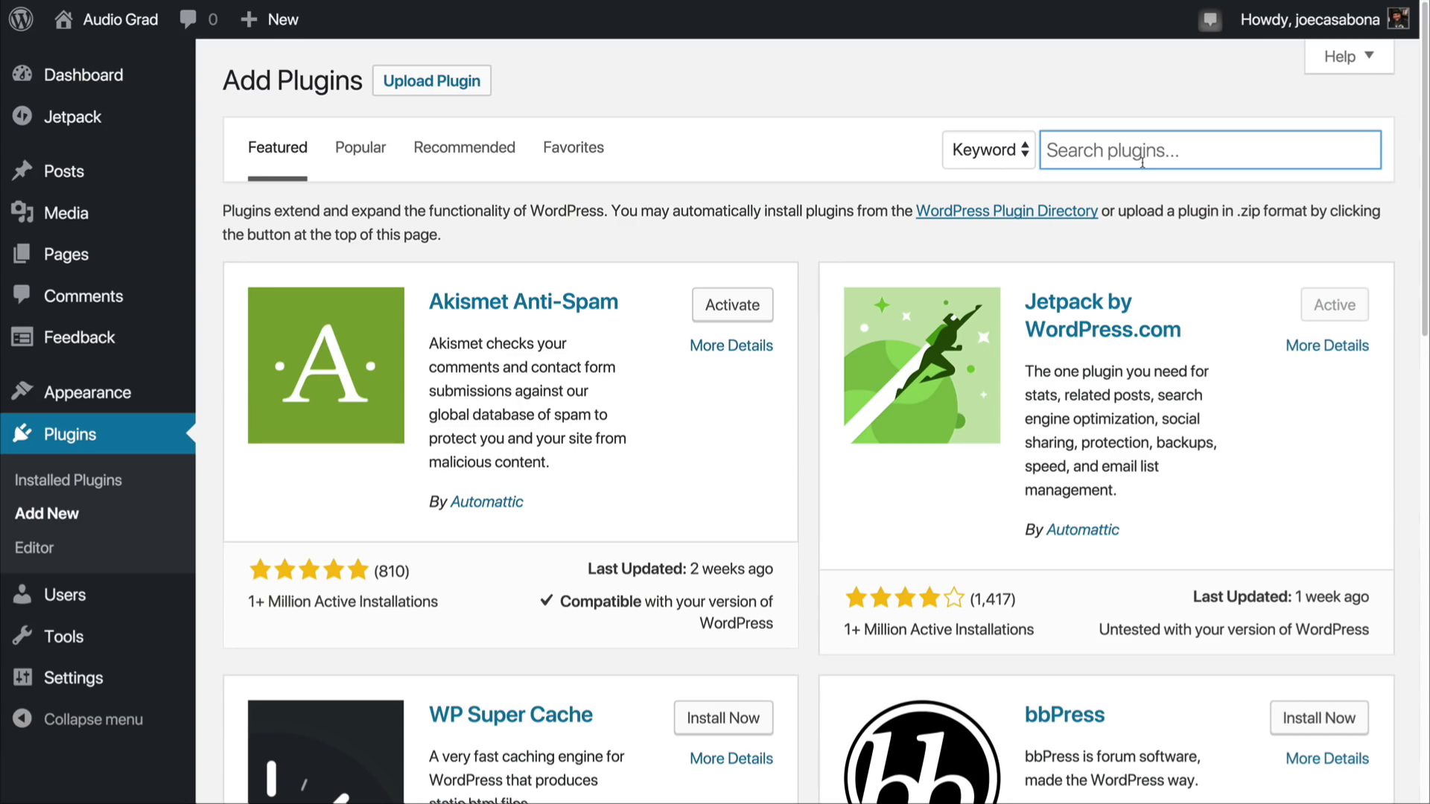
type("forms")
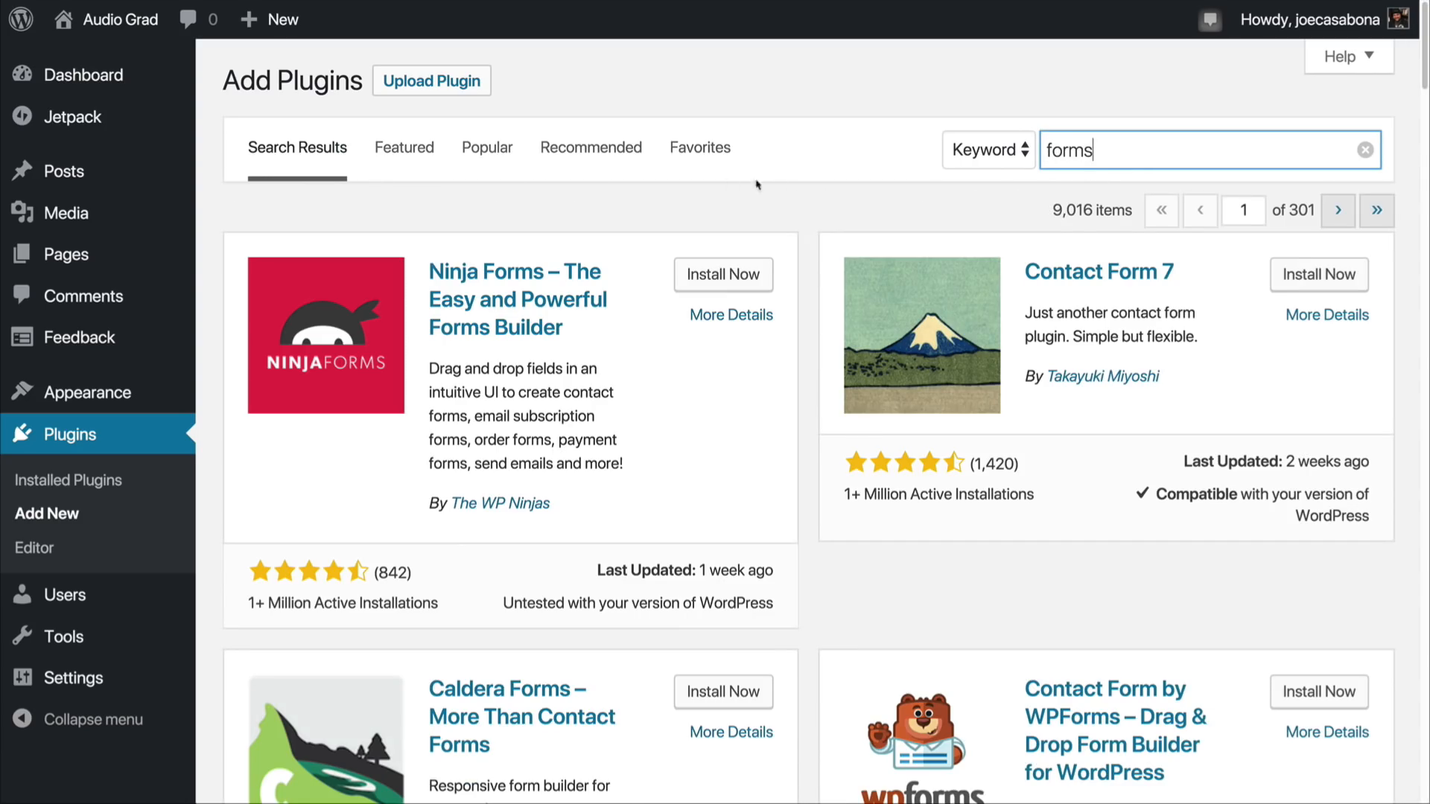
scroll(877, 370, "down", 3)
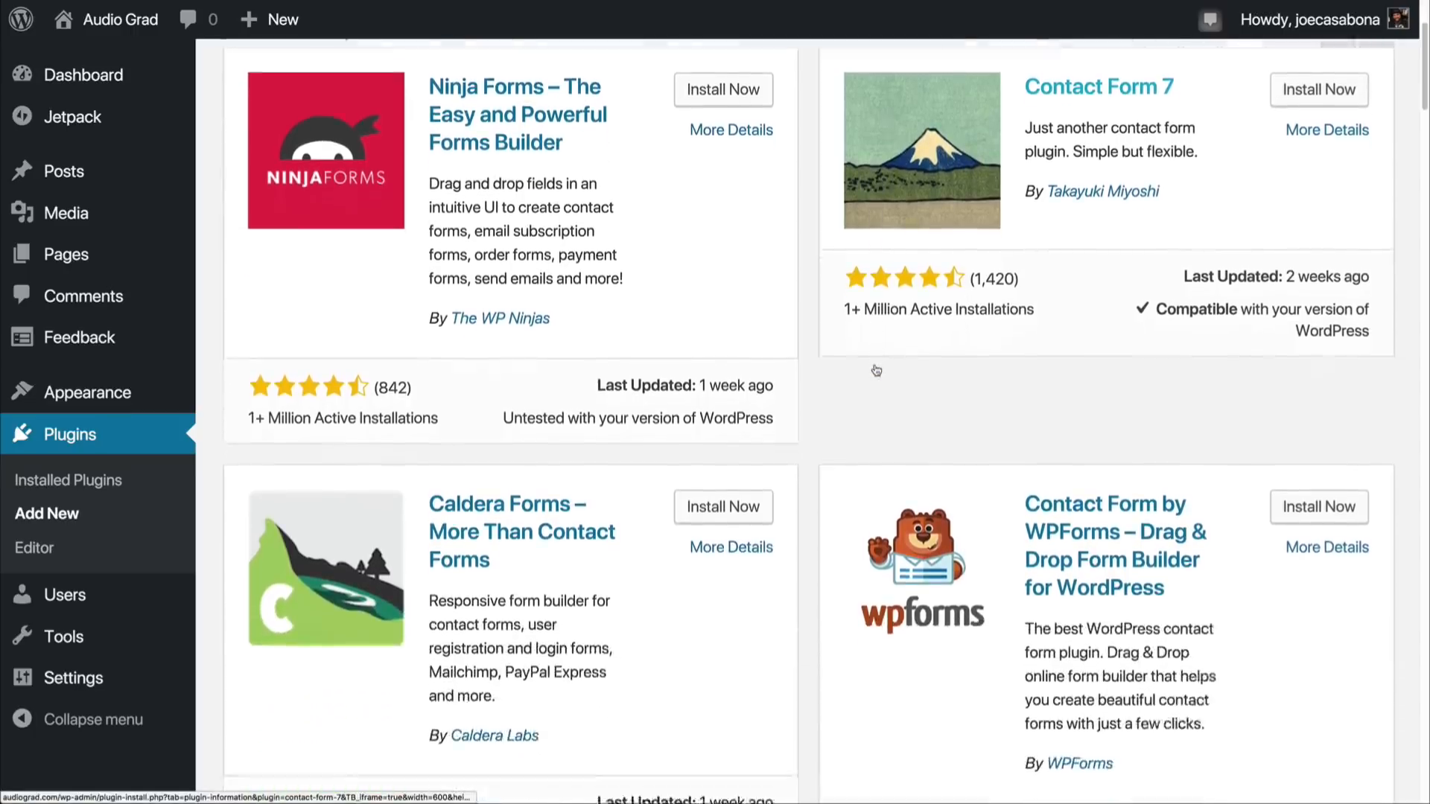
scroll(876, 371, "down", 5)
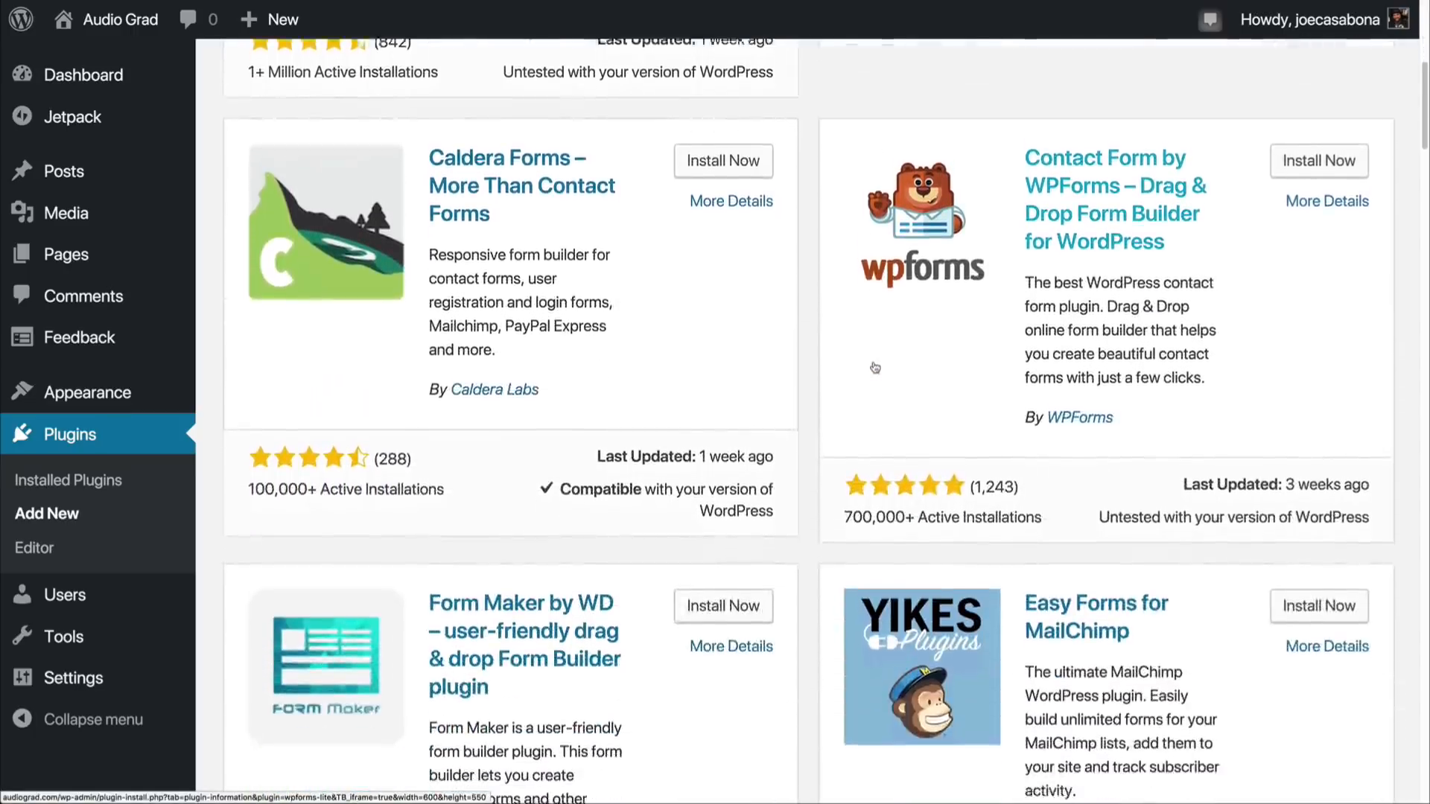
scroll(875, 367, "up", 8)
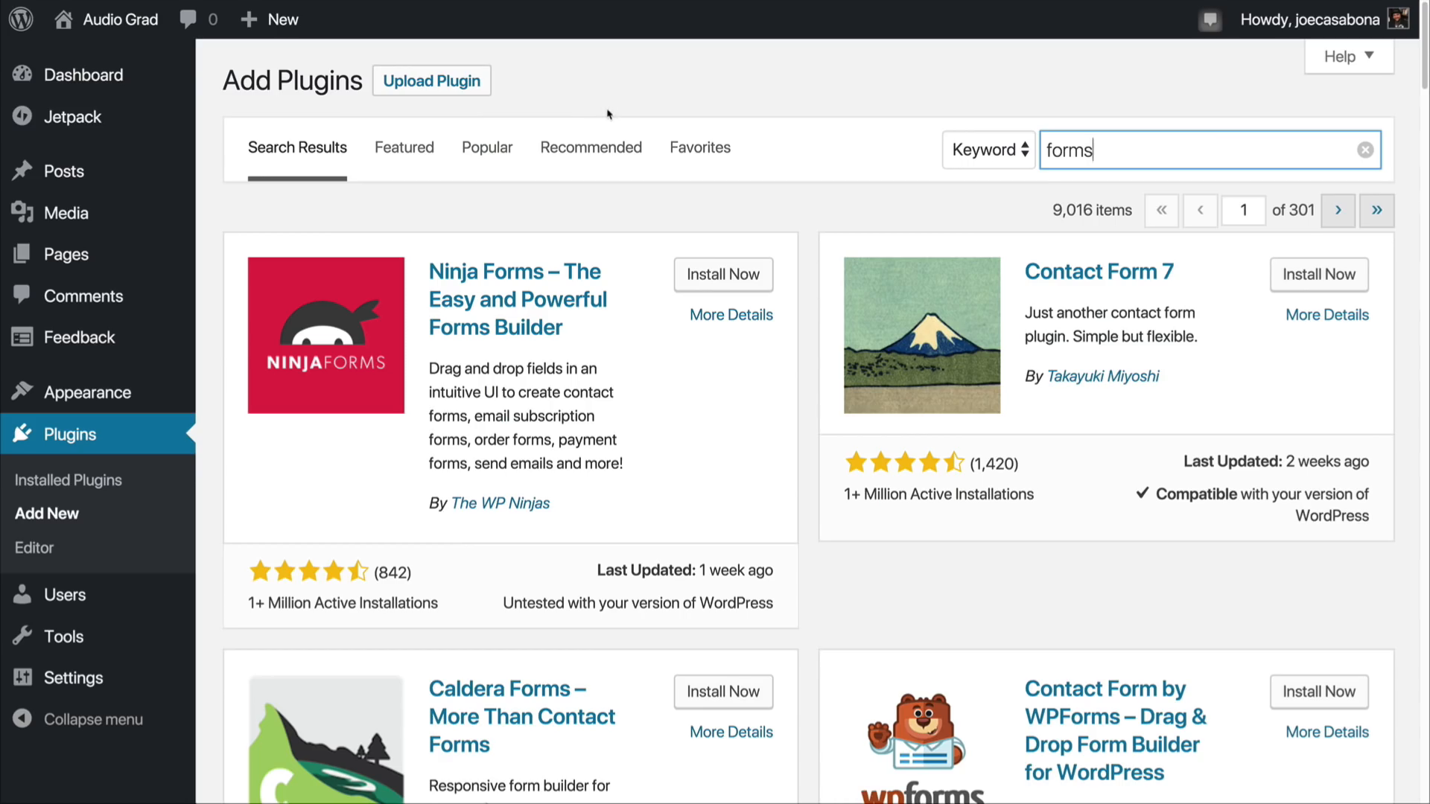
left_click(442, 84)
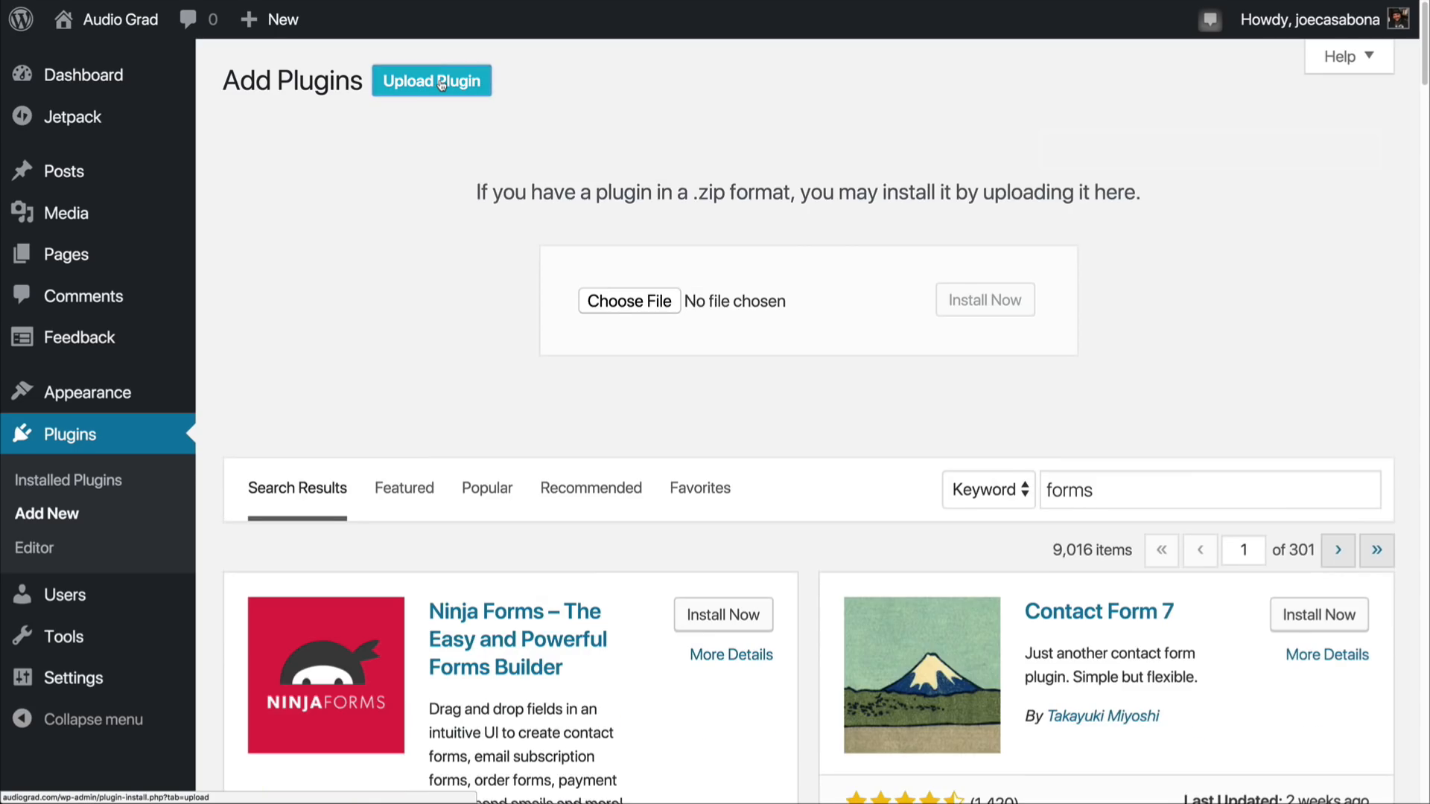
left_click(653, 306)
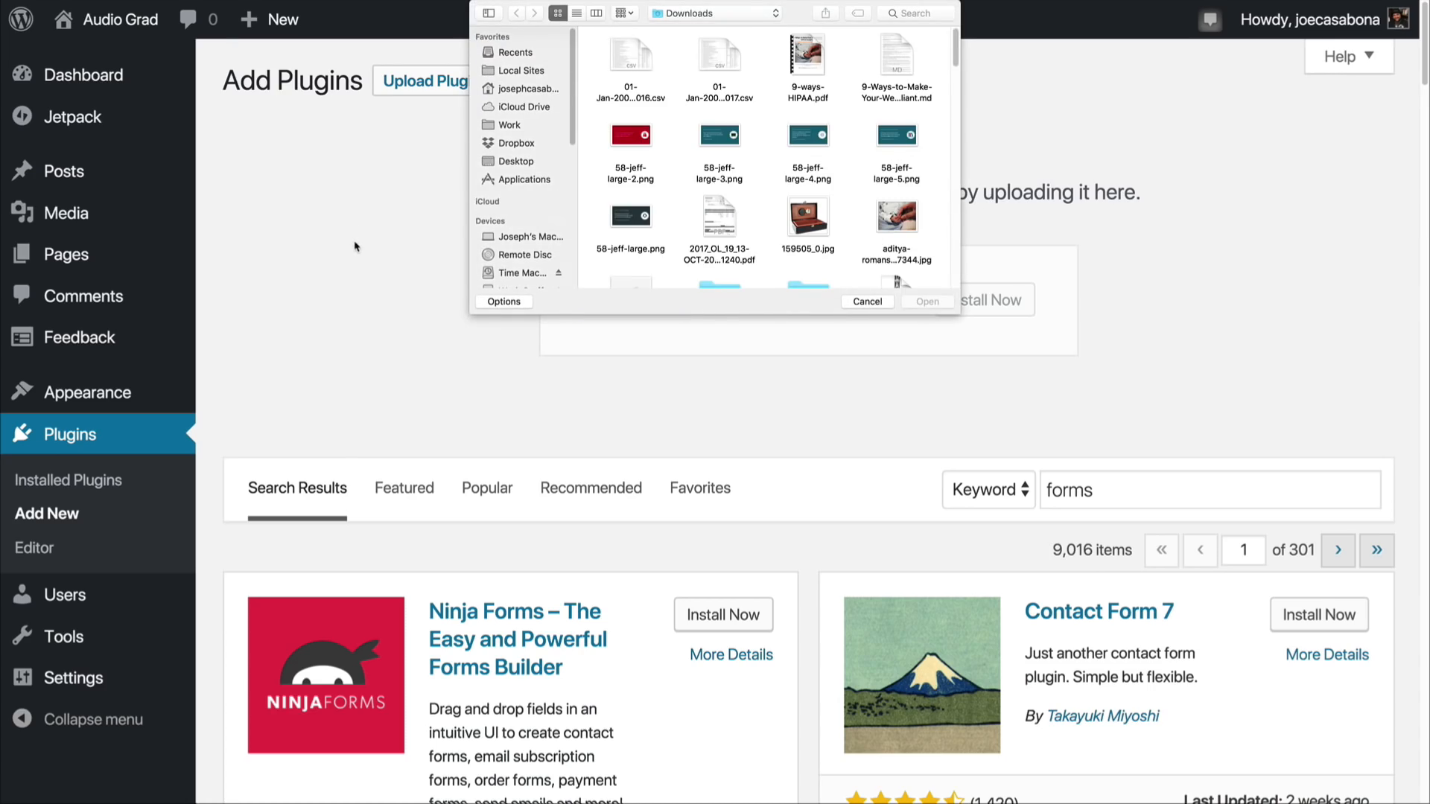
left_click(868, 302)
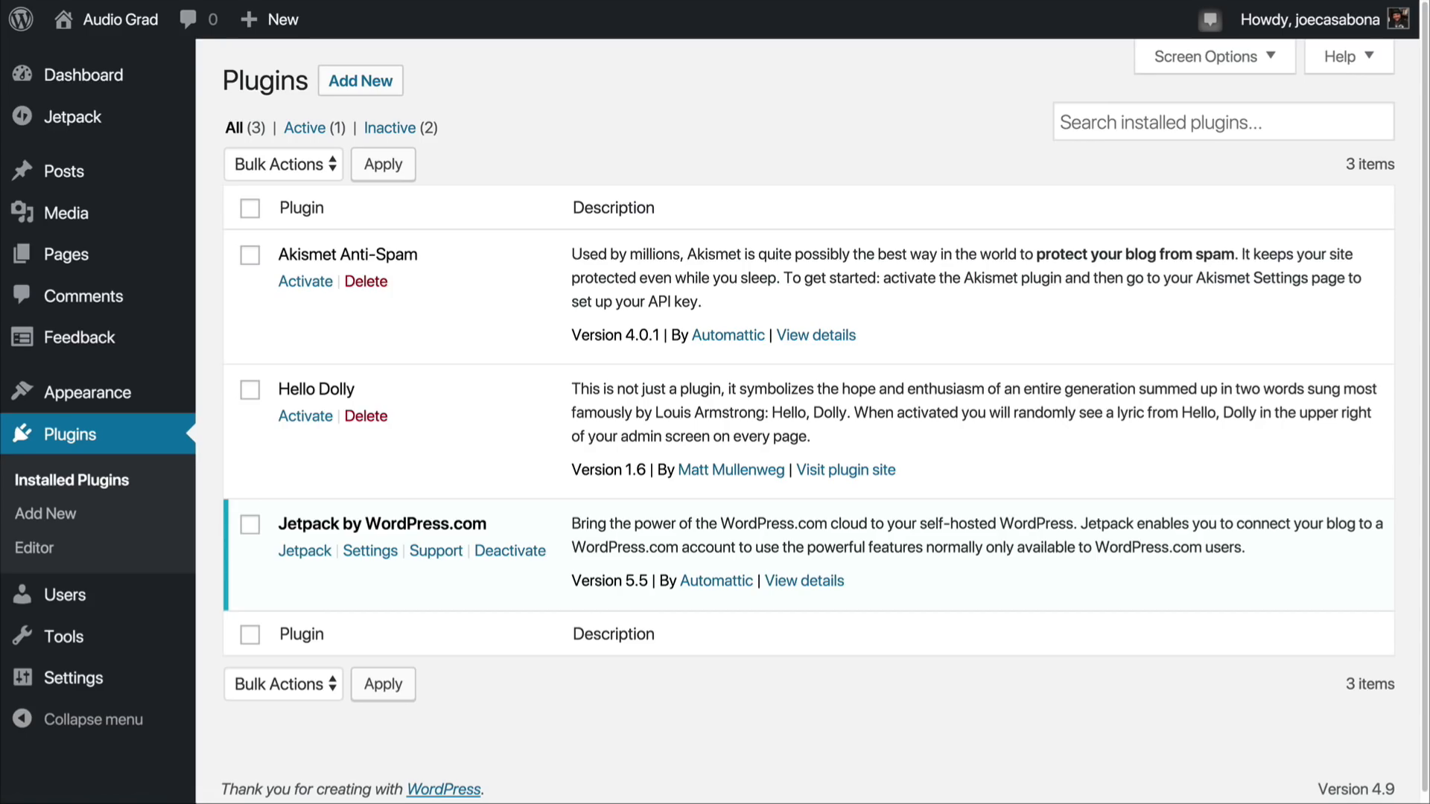
Step: Activate Akismet Anti-Spam, connect it through Jetpack, and save its settings with spam always put in the Spam folder for review
left_click(306, 287)
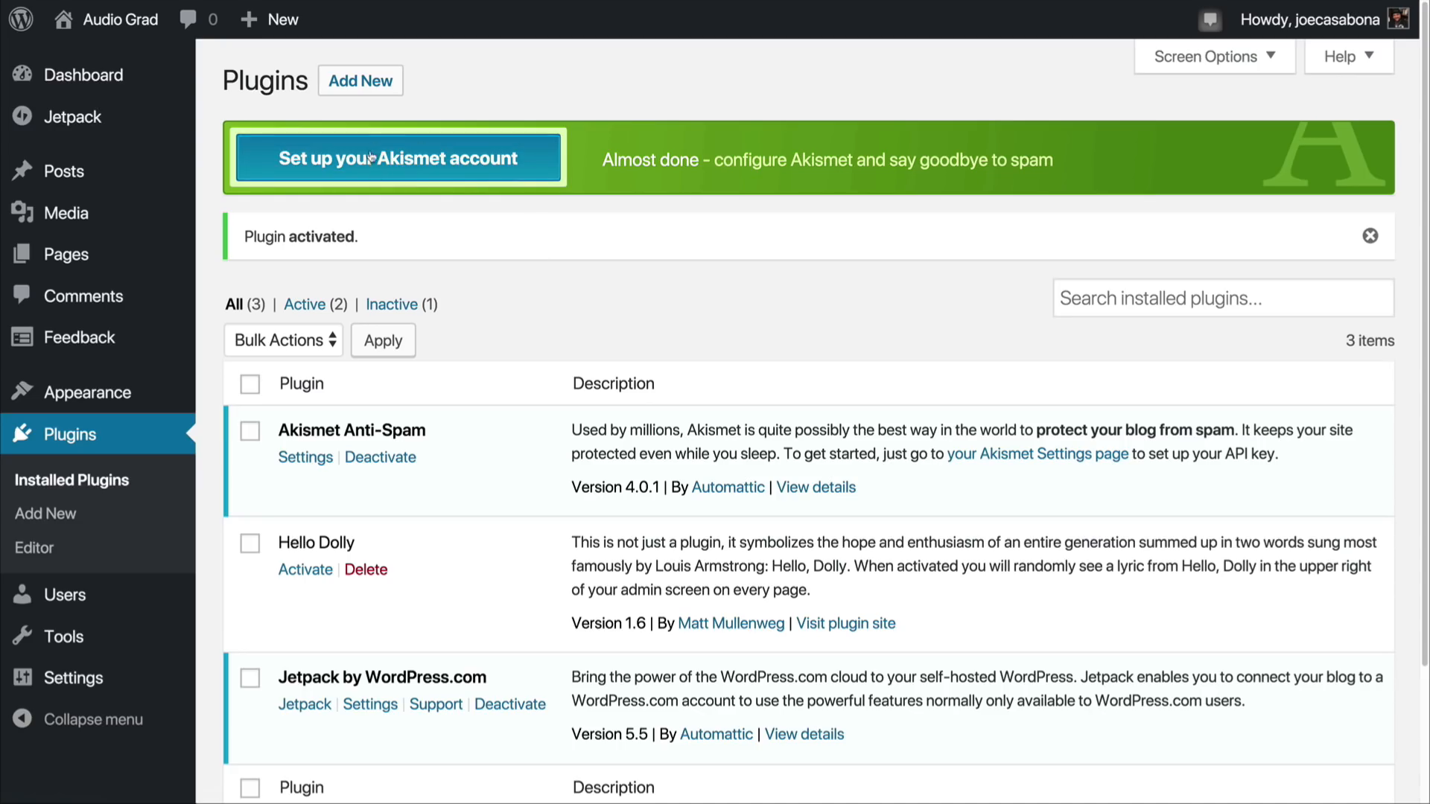
left_click(431, 161)
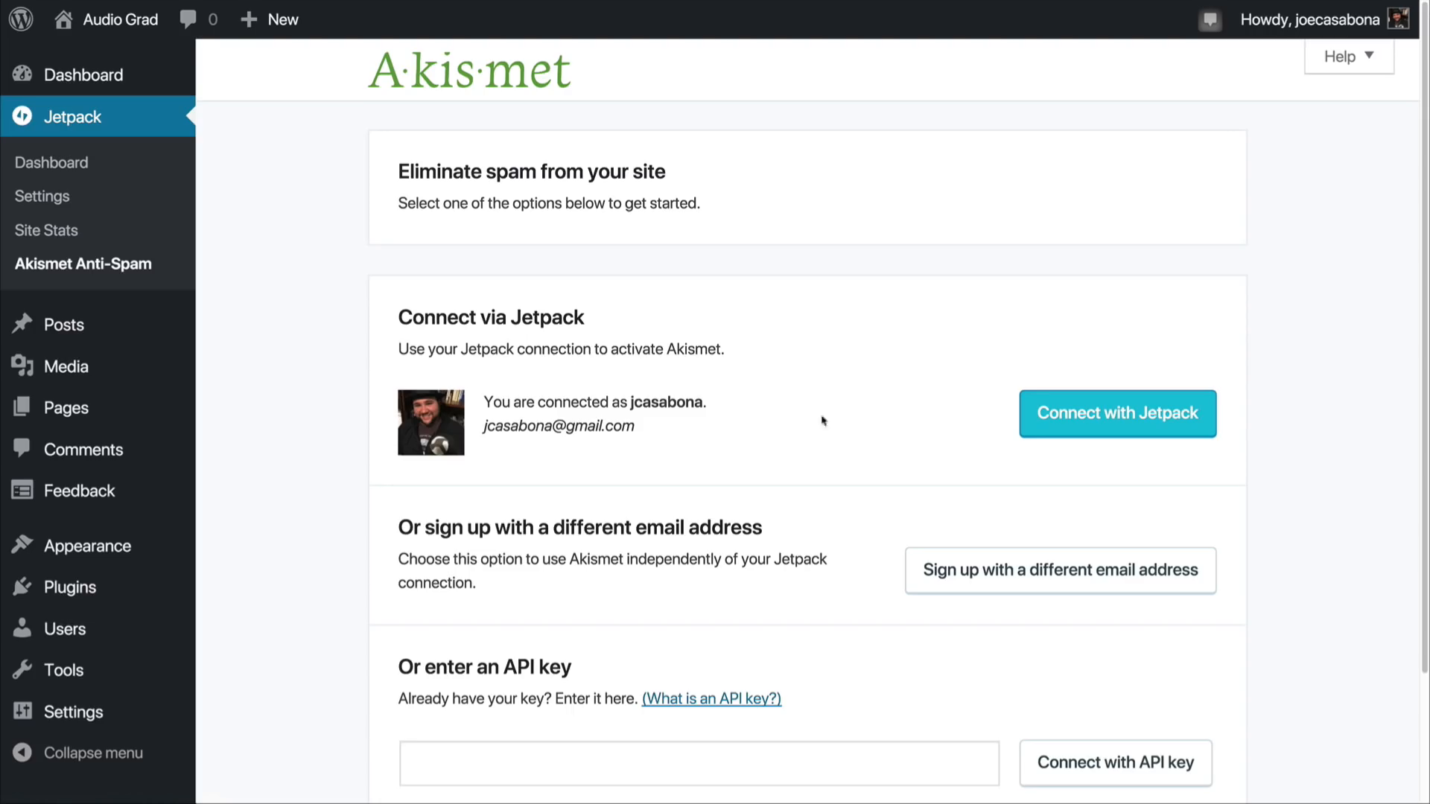
left_click(1128, 415)
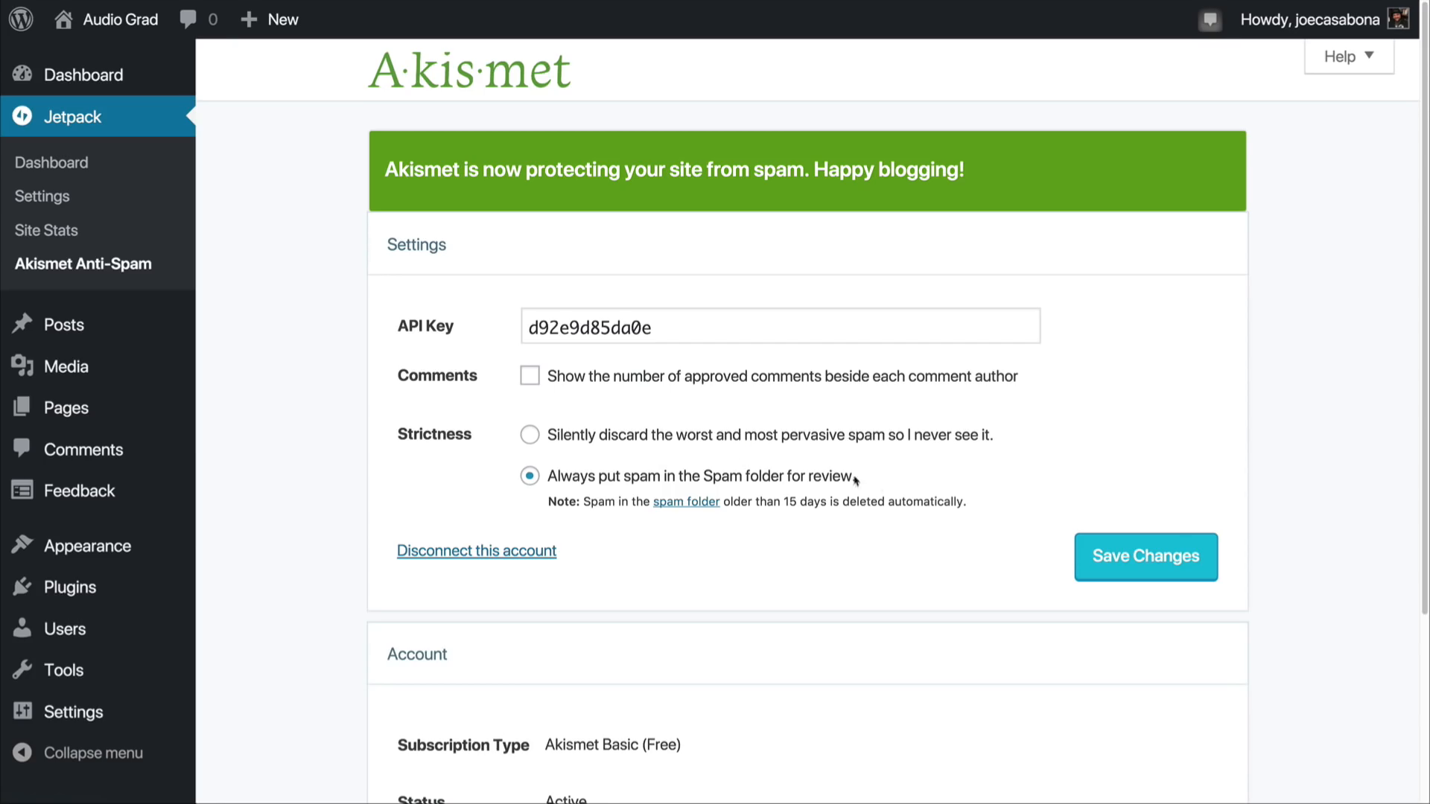
left_click(1145, 562)
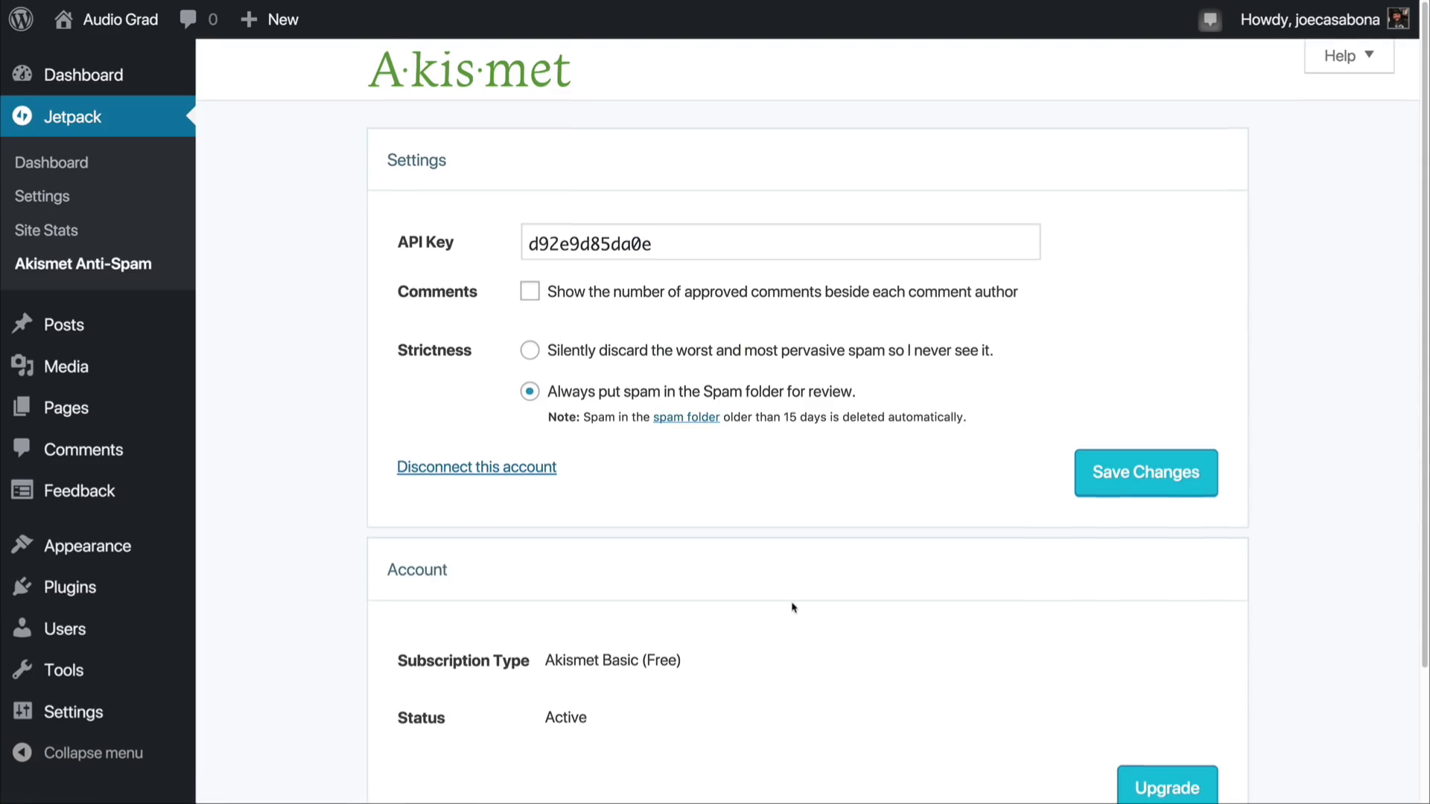
scroll(793, 607, "down", 3)
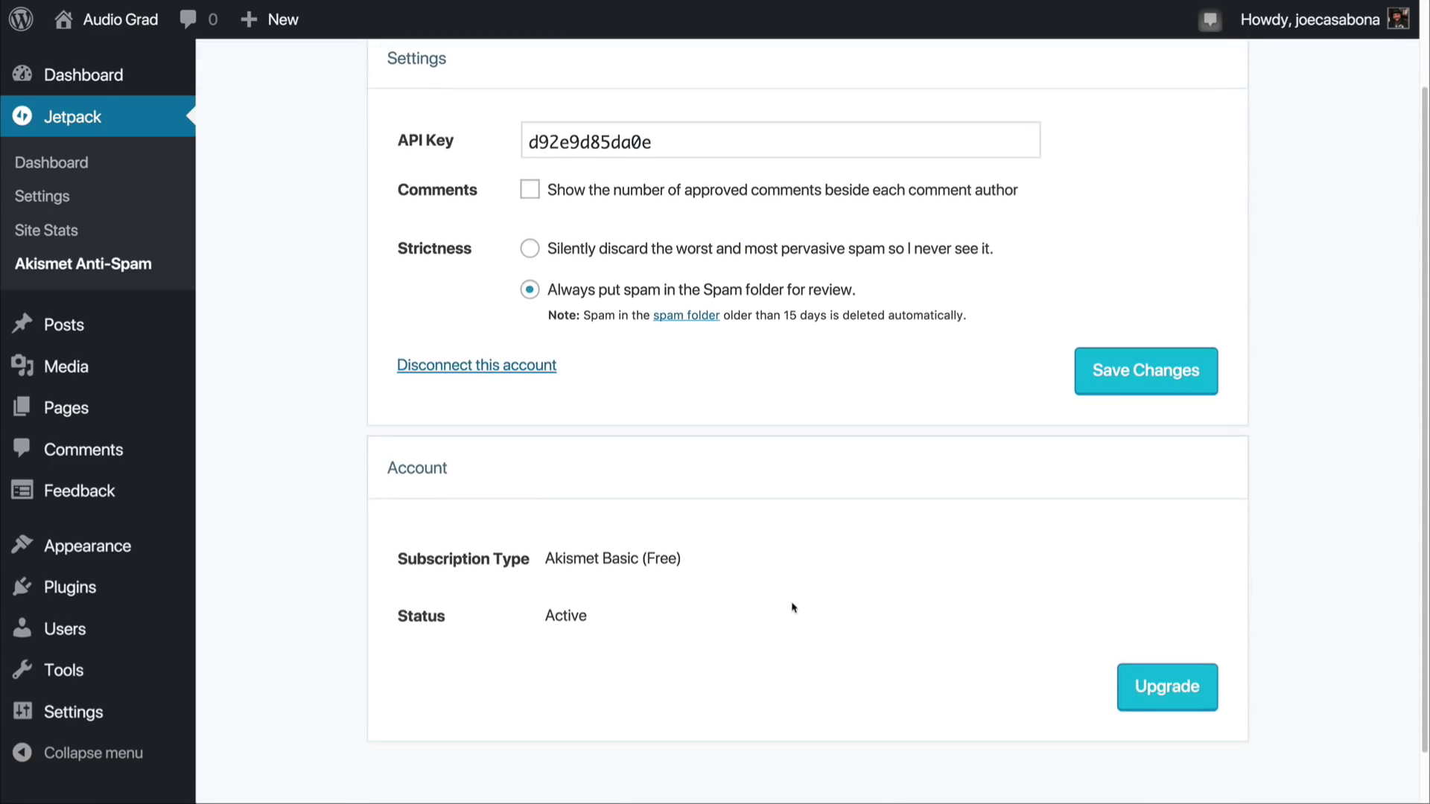
scroll(793, 607, "down", 2)
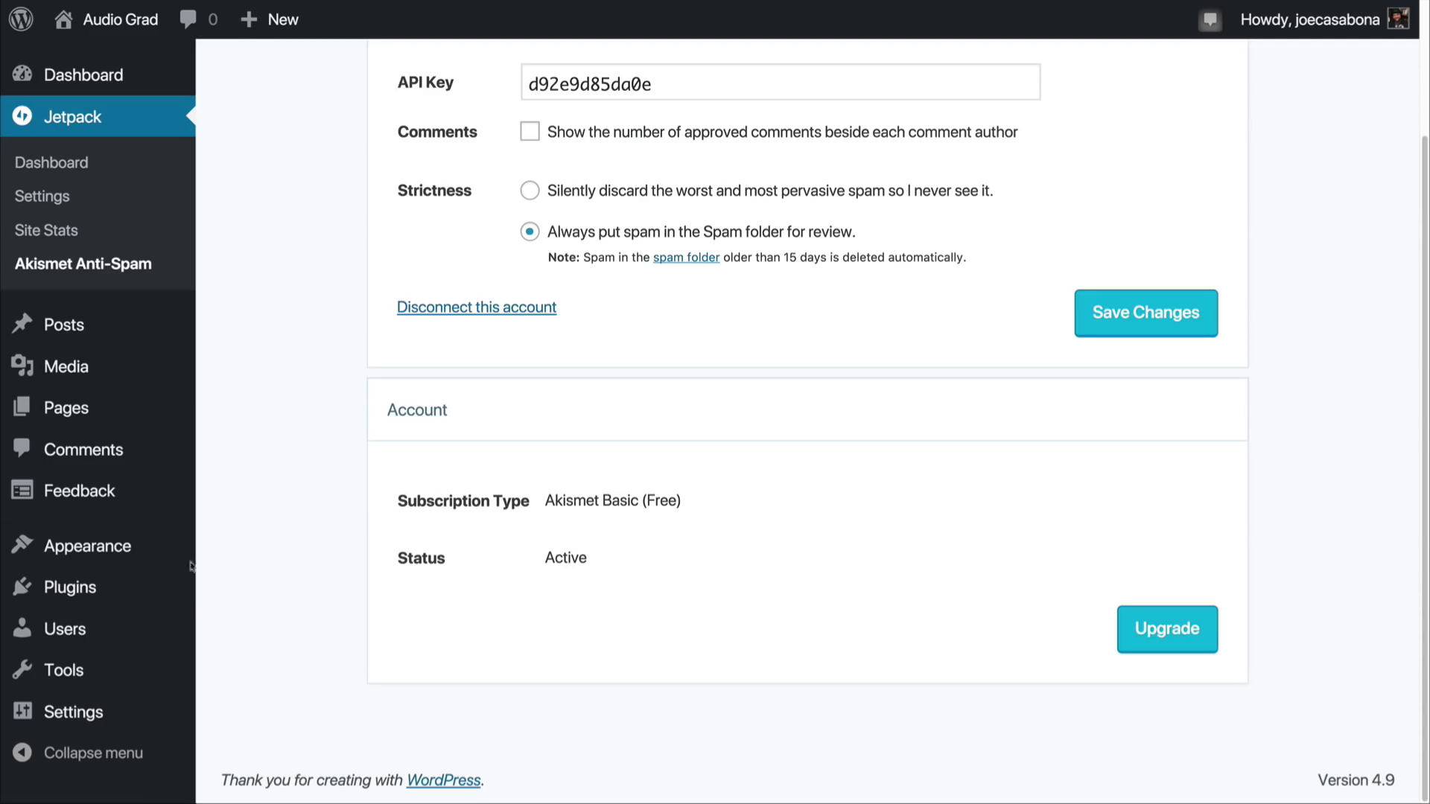
Step: Find the Yoast SEO plugin by searching for "yoast", and install and activate it
mouse_move(136, 594)
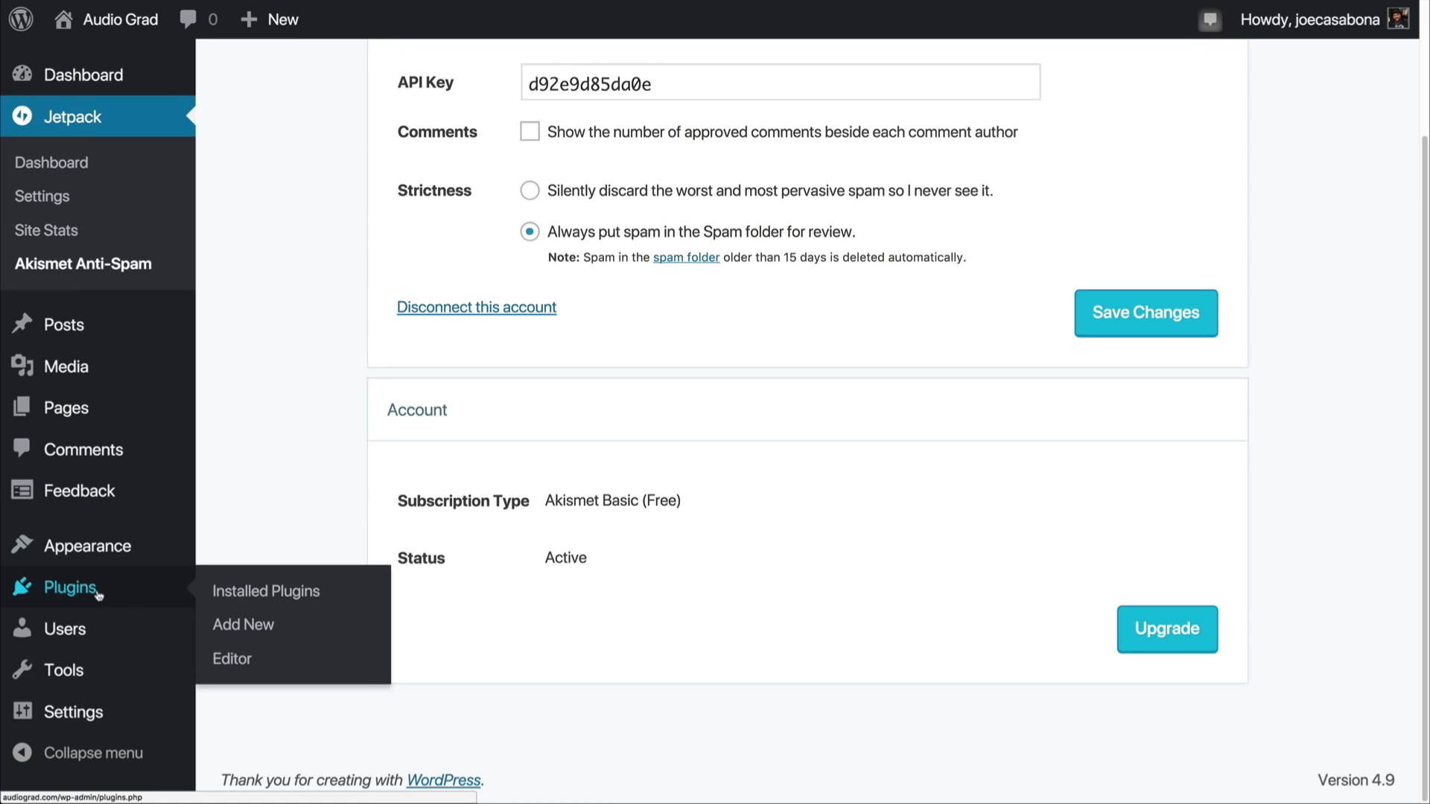
left_click(236, 632)
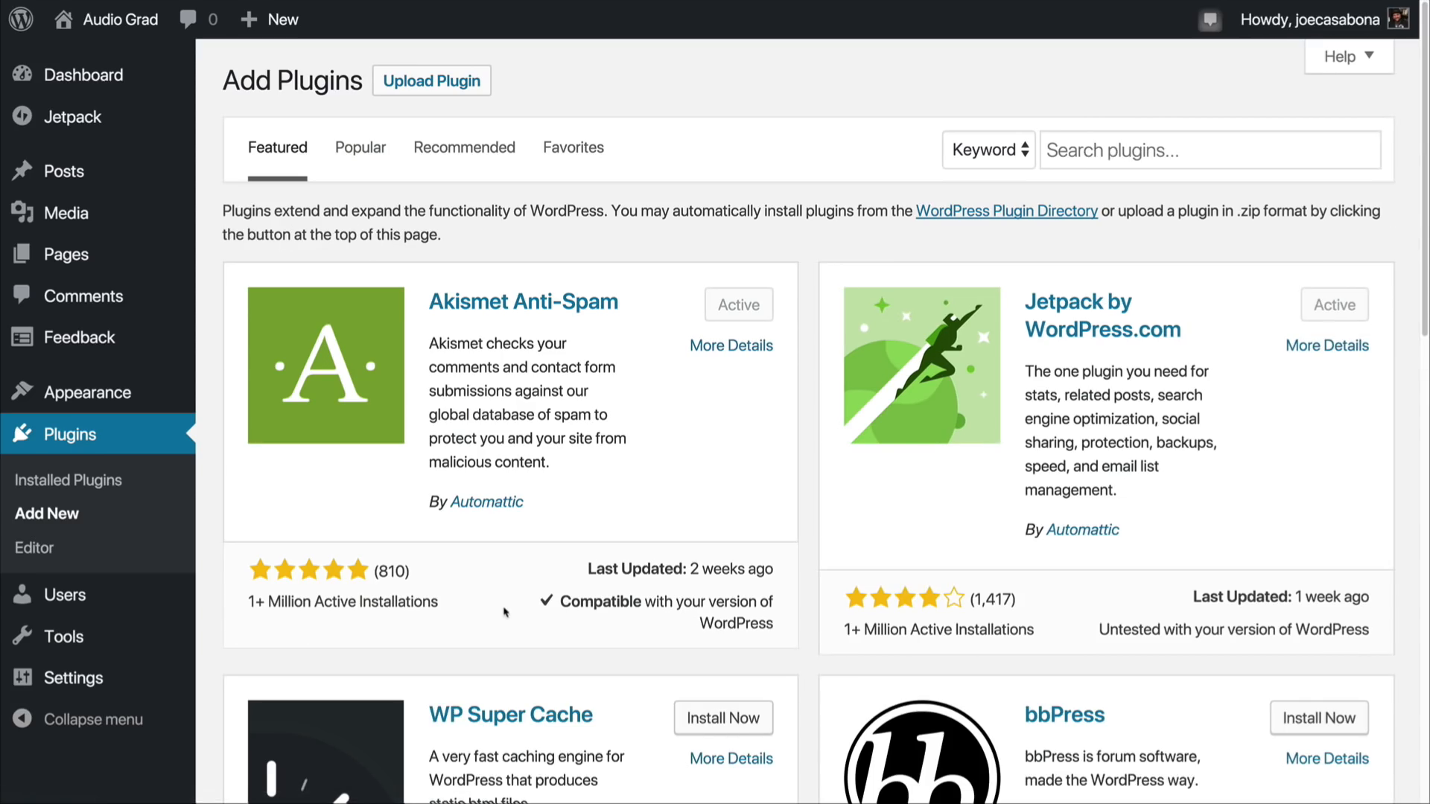
left_click(1119, 151)
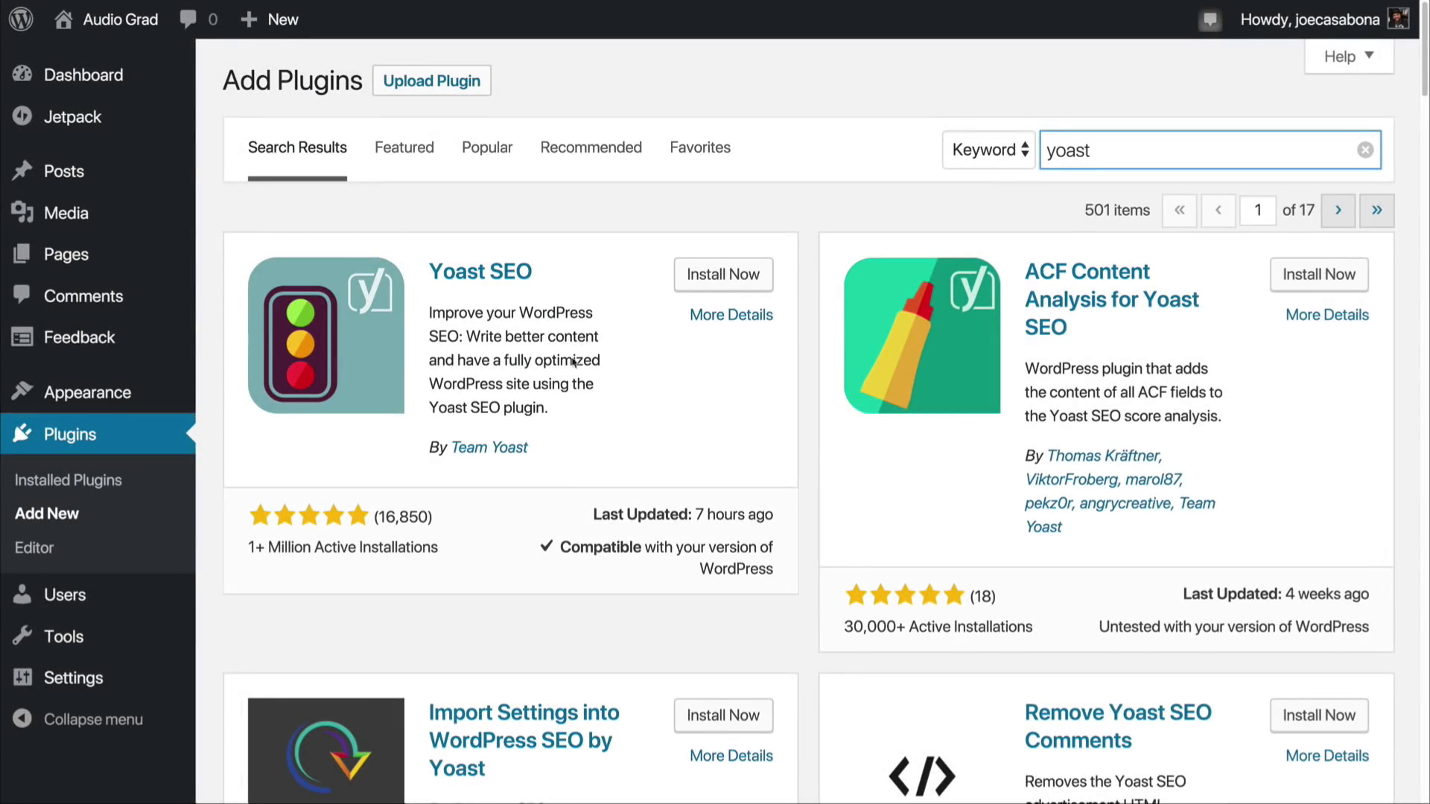
left_click(693, 288)
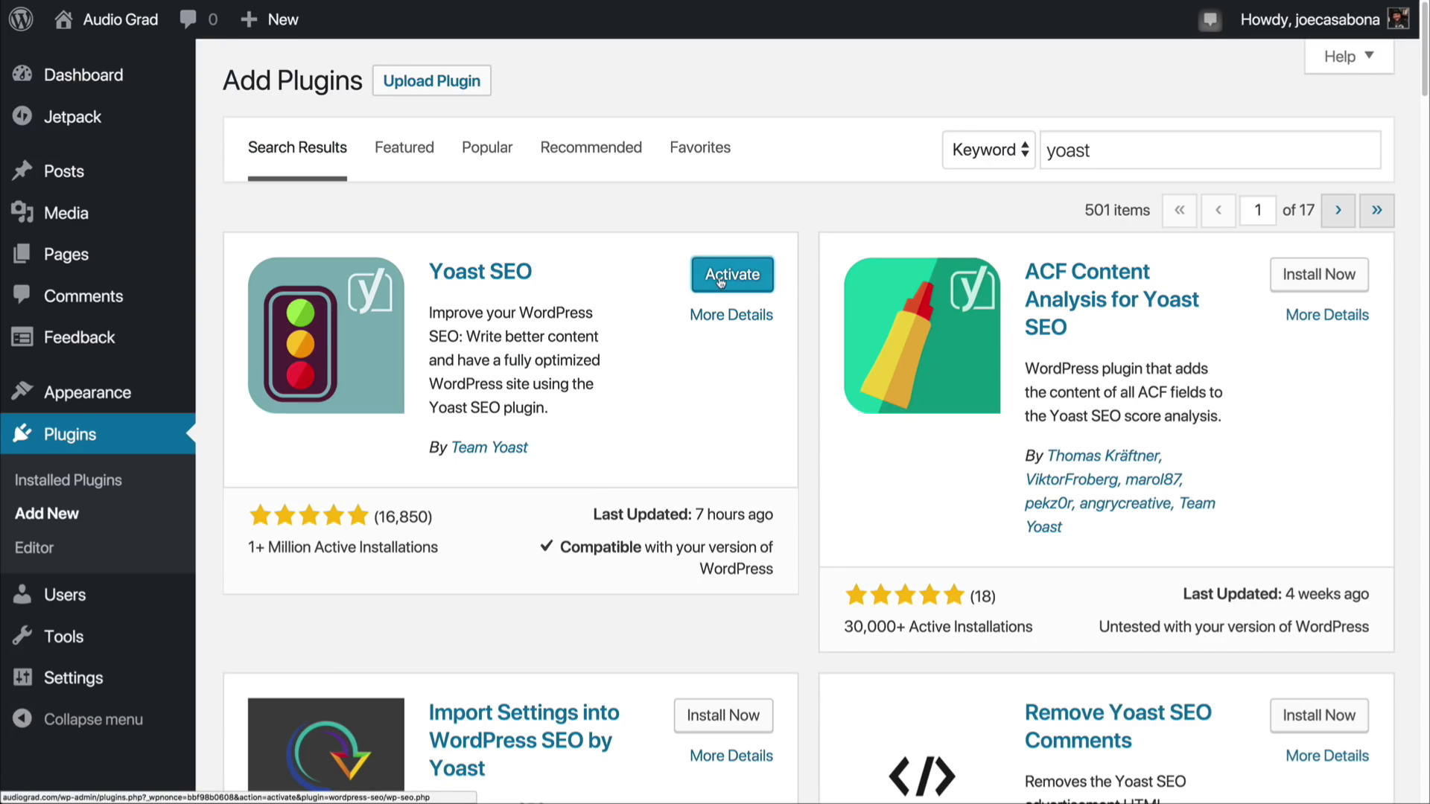
left_click(720, 282)
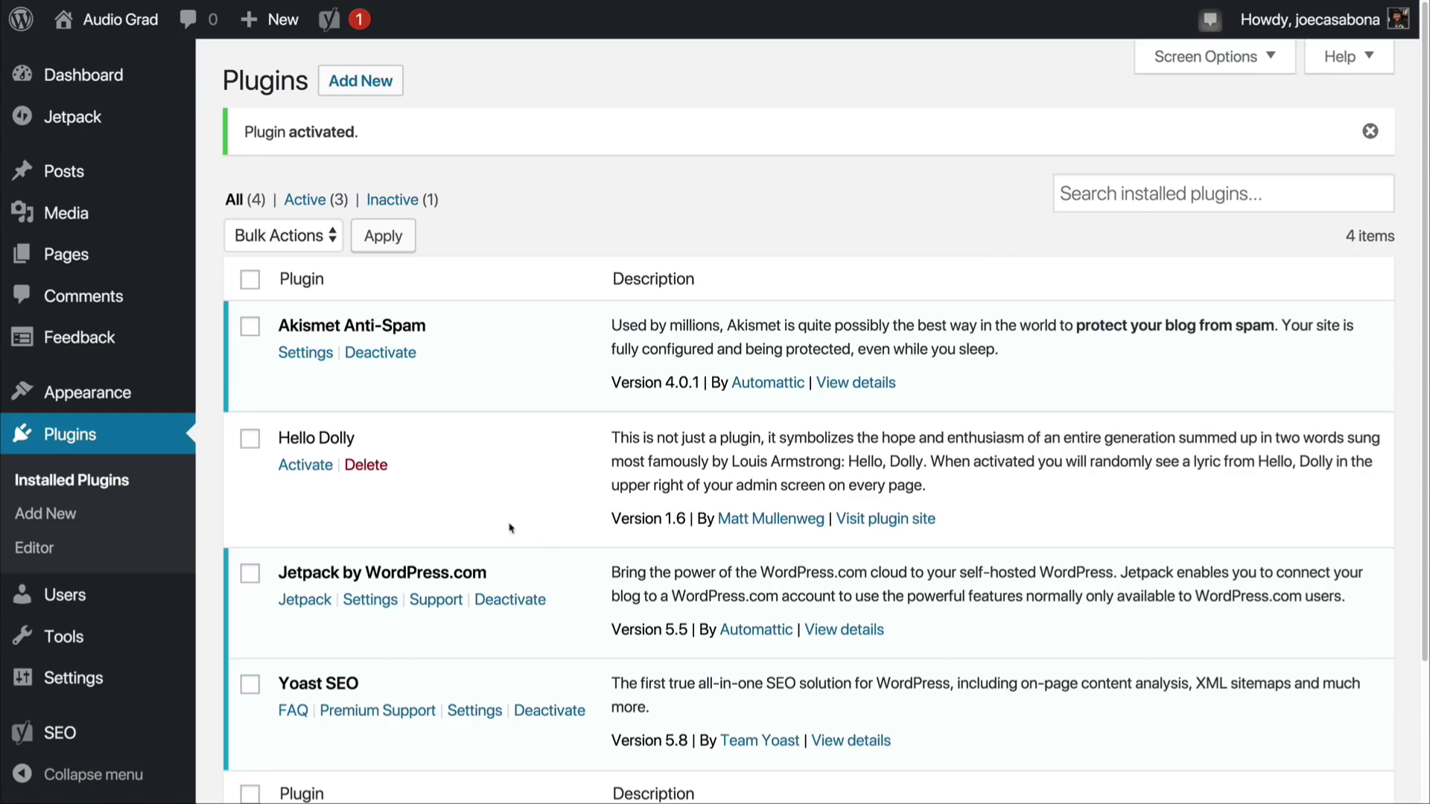
Step: Check the Yoast SEO dashboard for problems and start the plugin's step-by-step configuration wizard
mouse_move(71, 736)
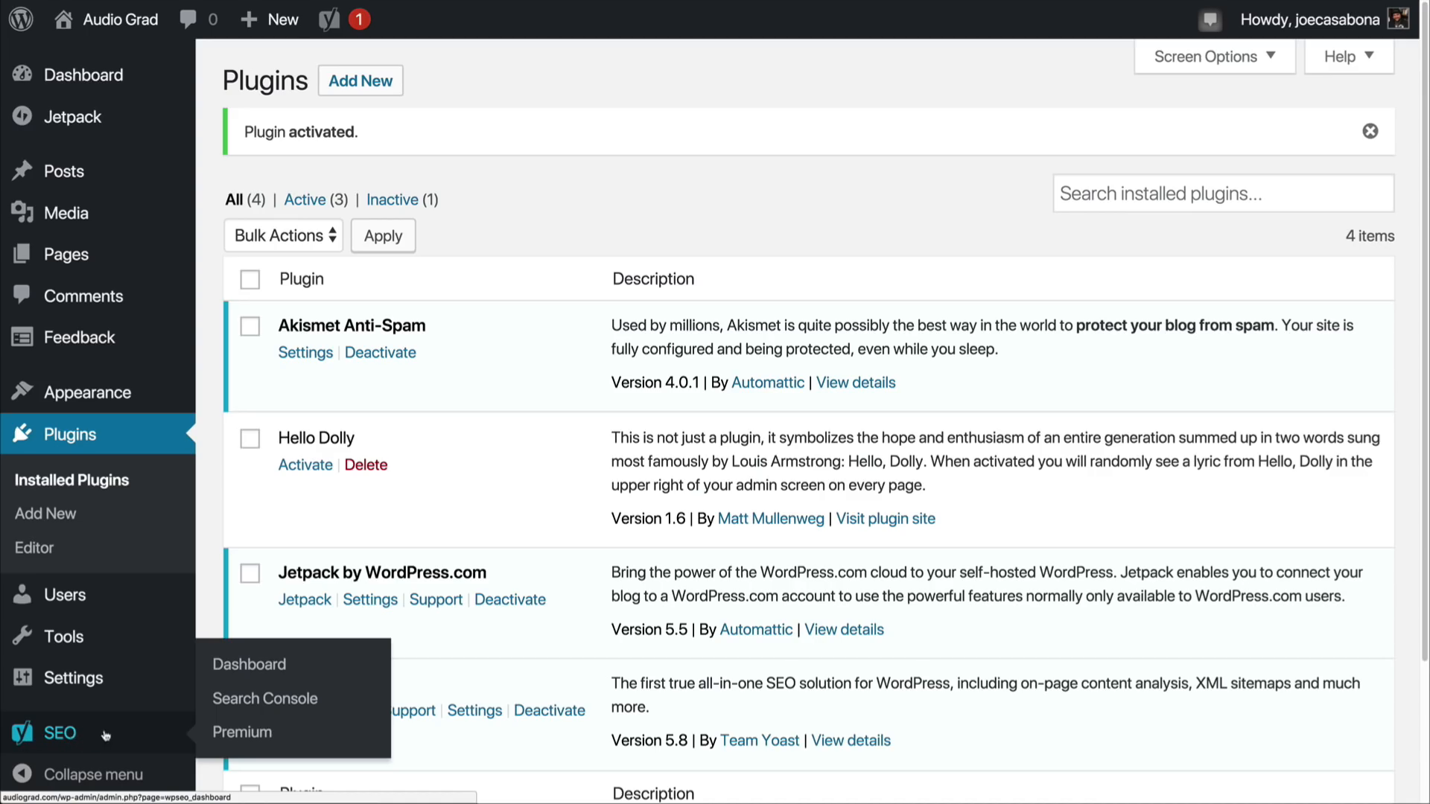
left_click(250, 666)
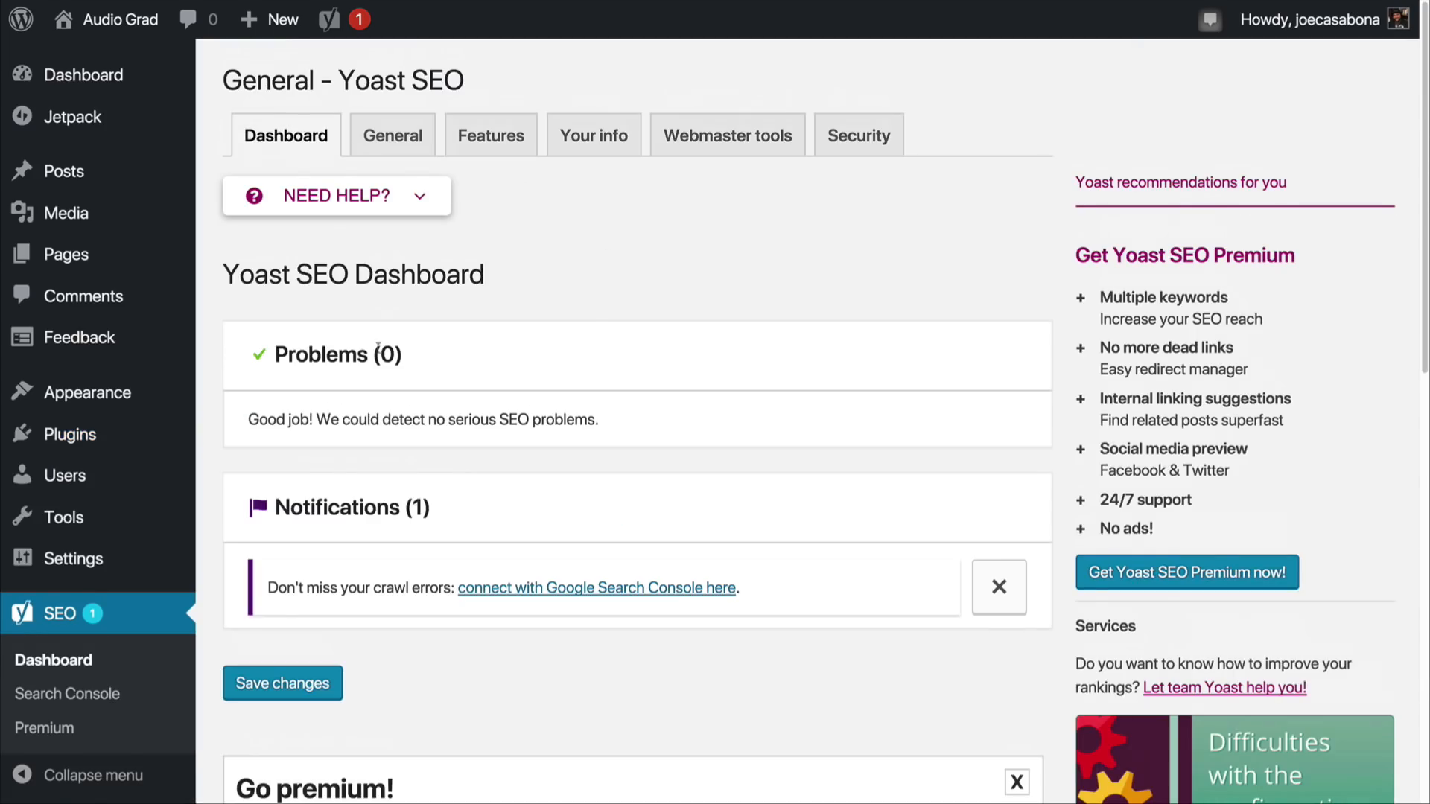
left_click_drag(414, 356, 288, 347)
left_click(467, 364)
left_click(409, 145)
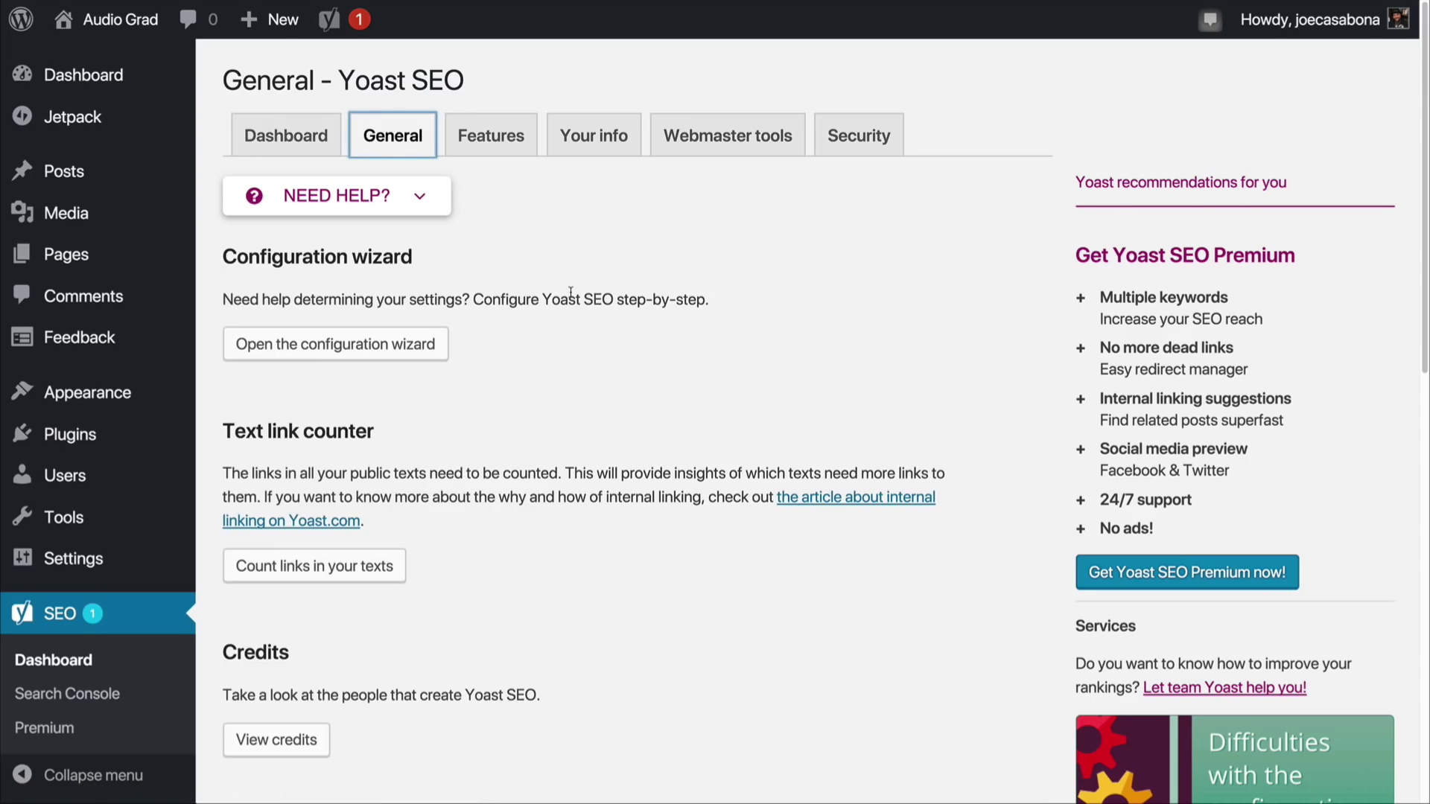
left_click(347, 353)
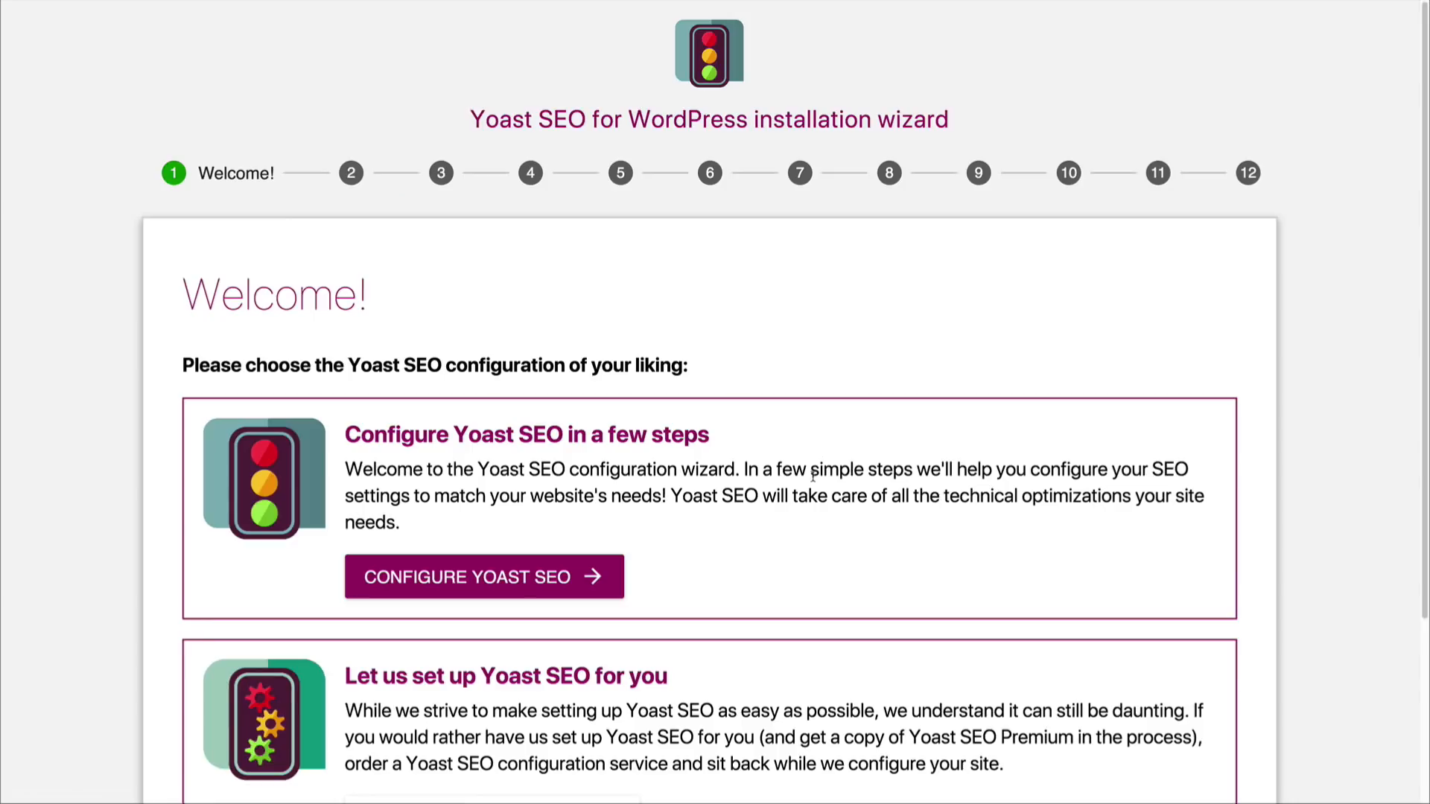
scroll(811, 475, "down", 3)
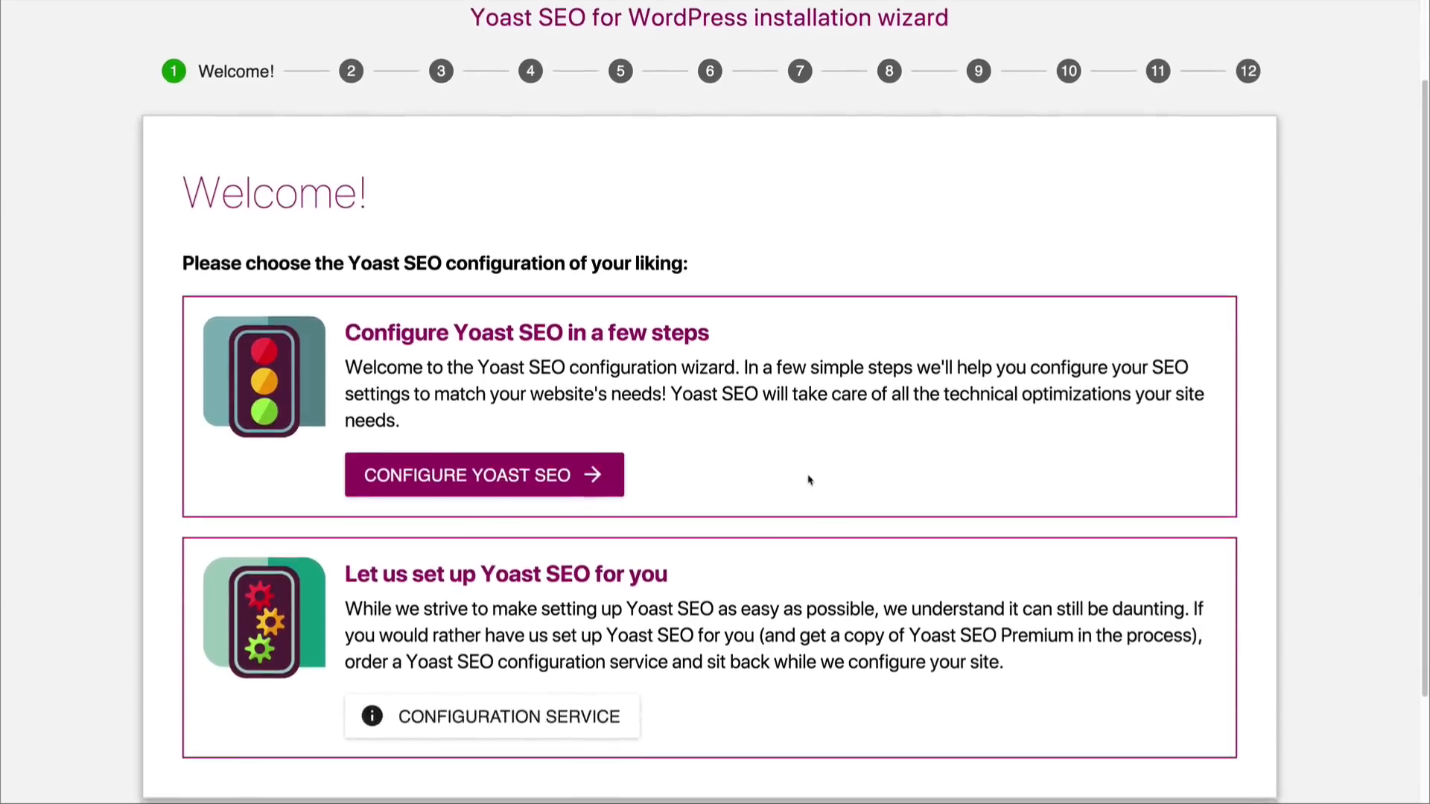
left_click(589, 475)
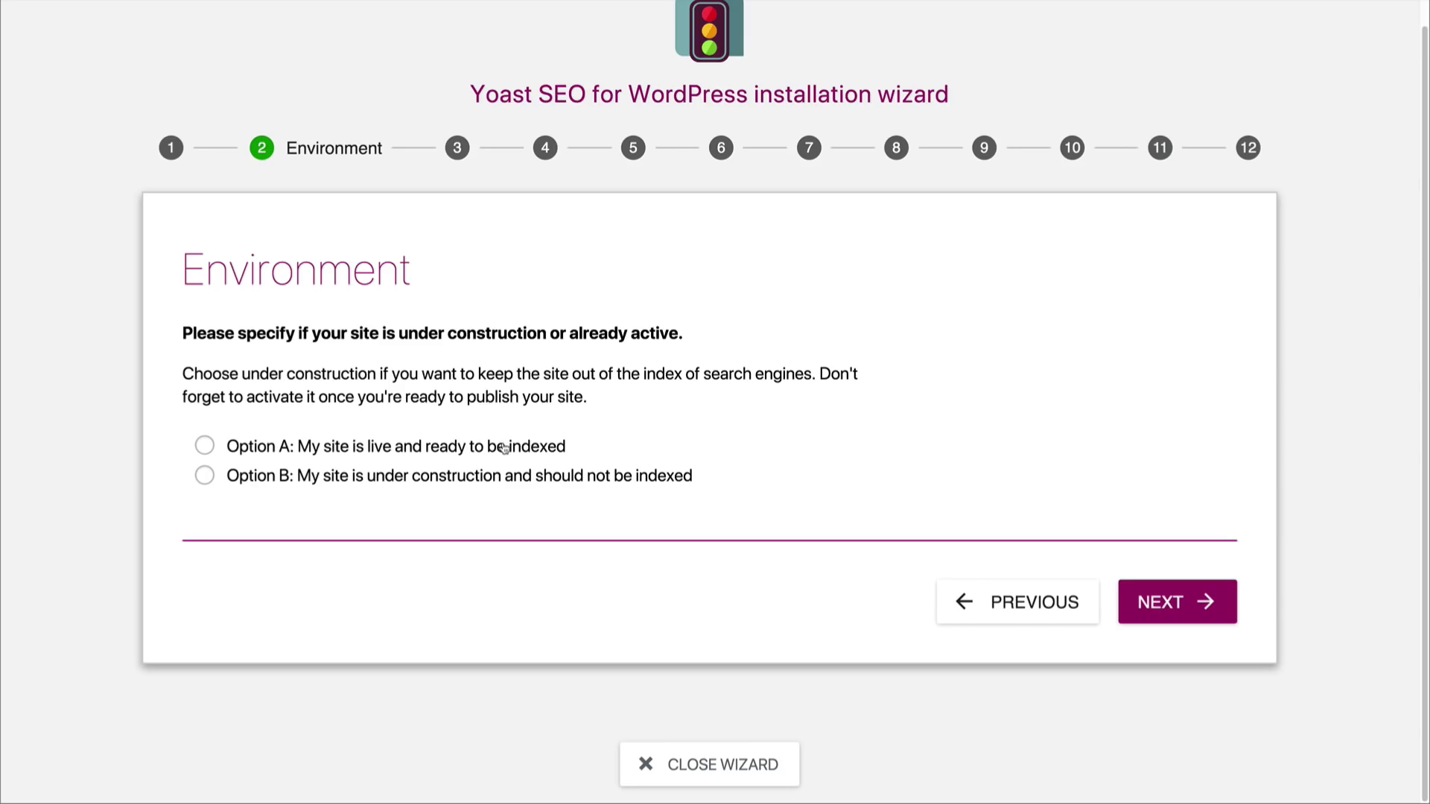
Step: Specify in the wizard that the site is live and ready to be indexed and that it represents a blog
left_click(204, 447)
left_click(1191, 605)
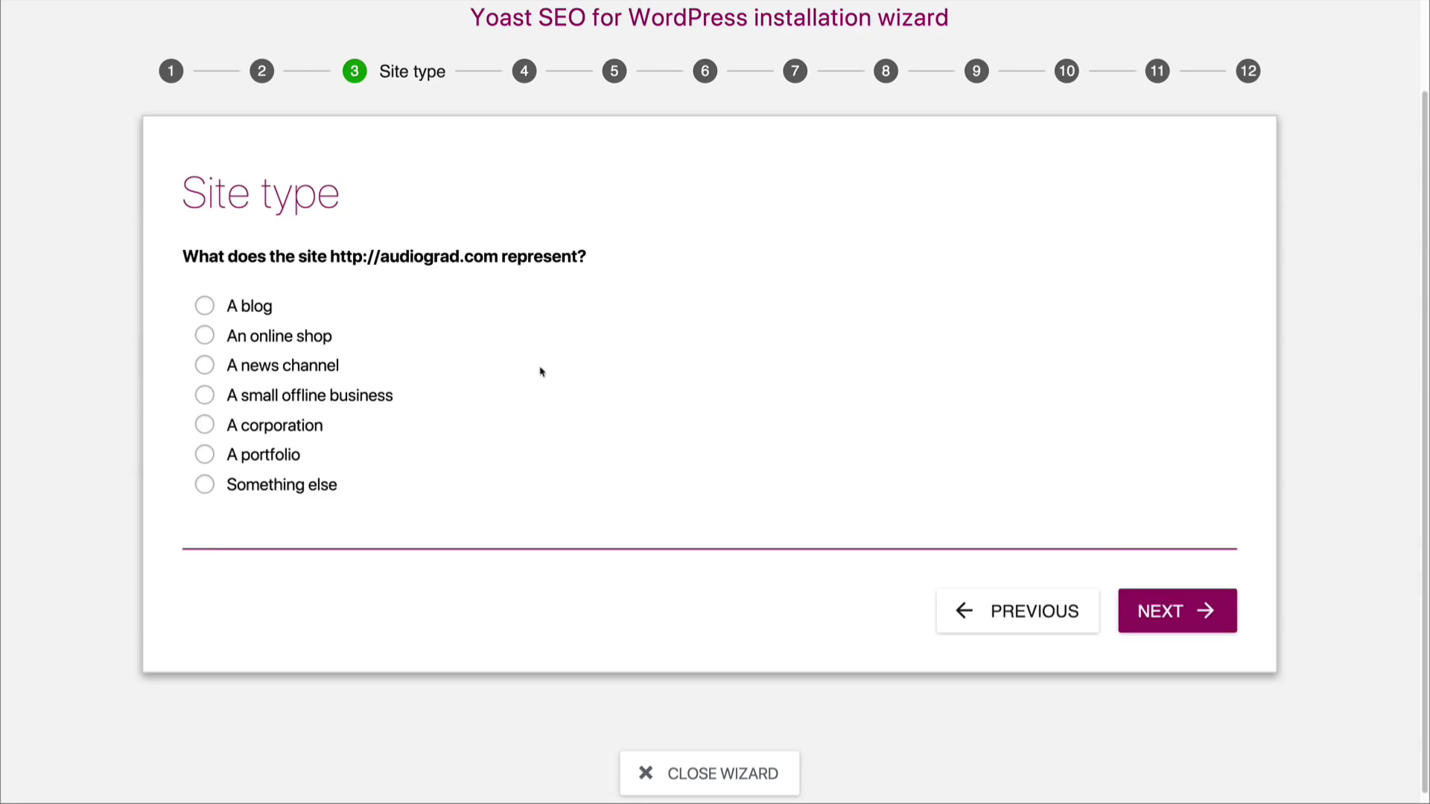
left_click(247, 307)
left_click(1164, 609)
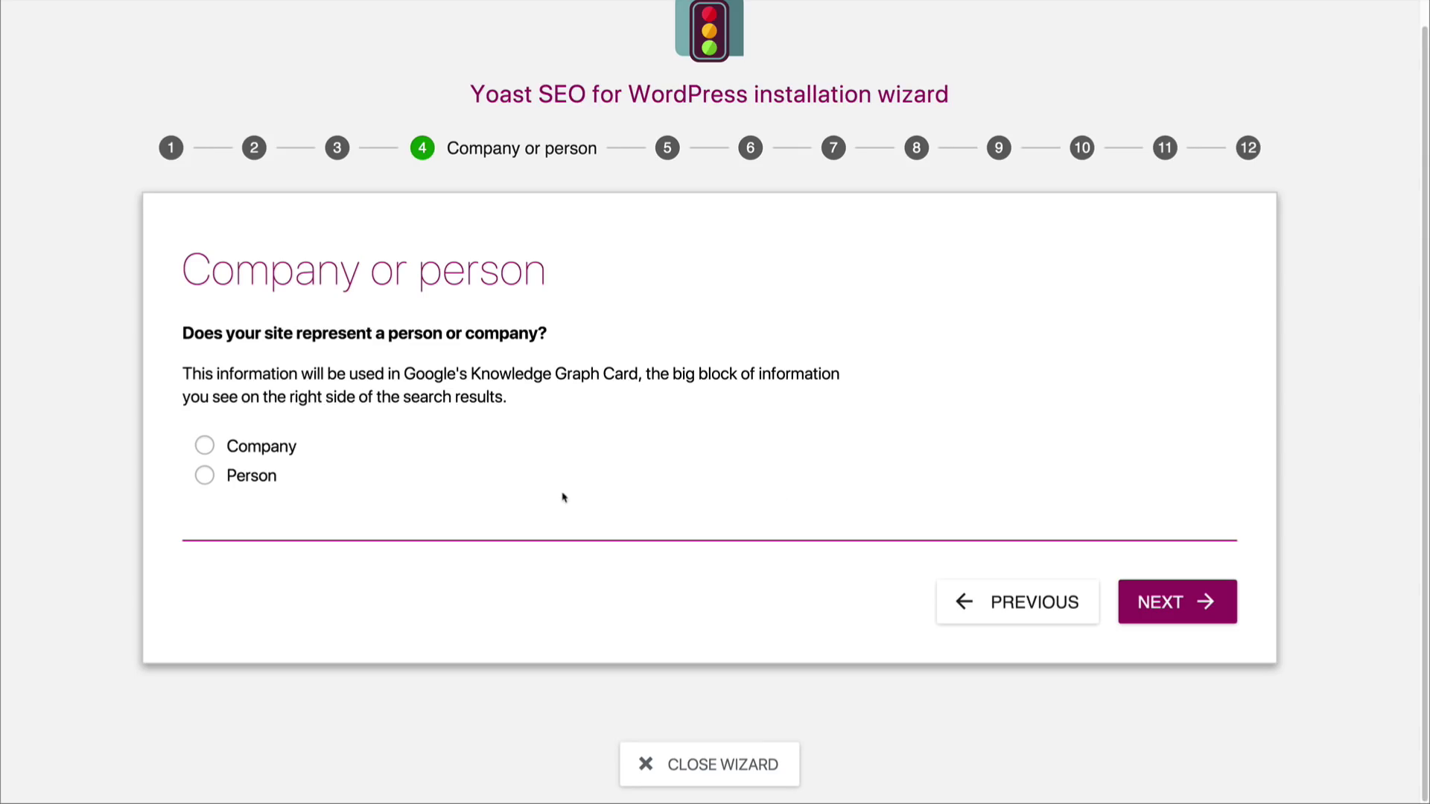
Step: Set the site to represent a person, enter the person's full name, and continue to the social profiles
left_click(254, 484)
scroll(254, 480, "down", 1)
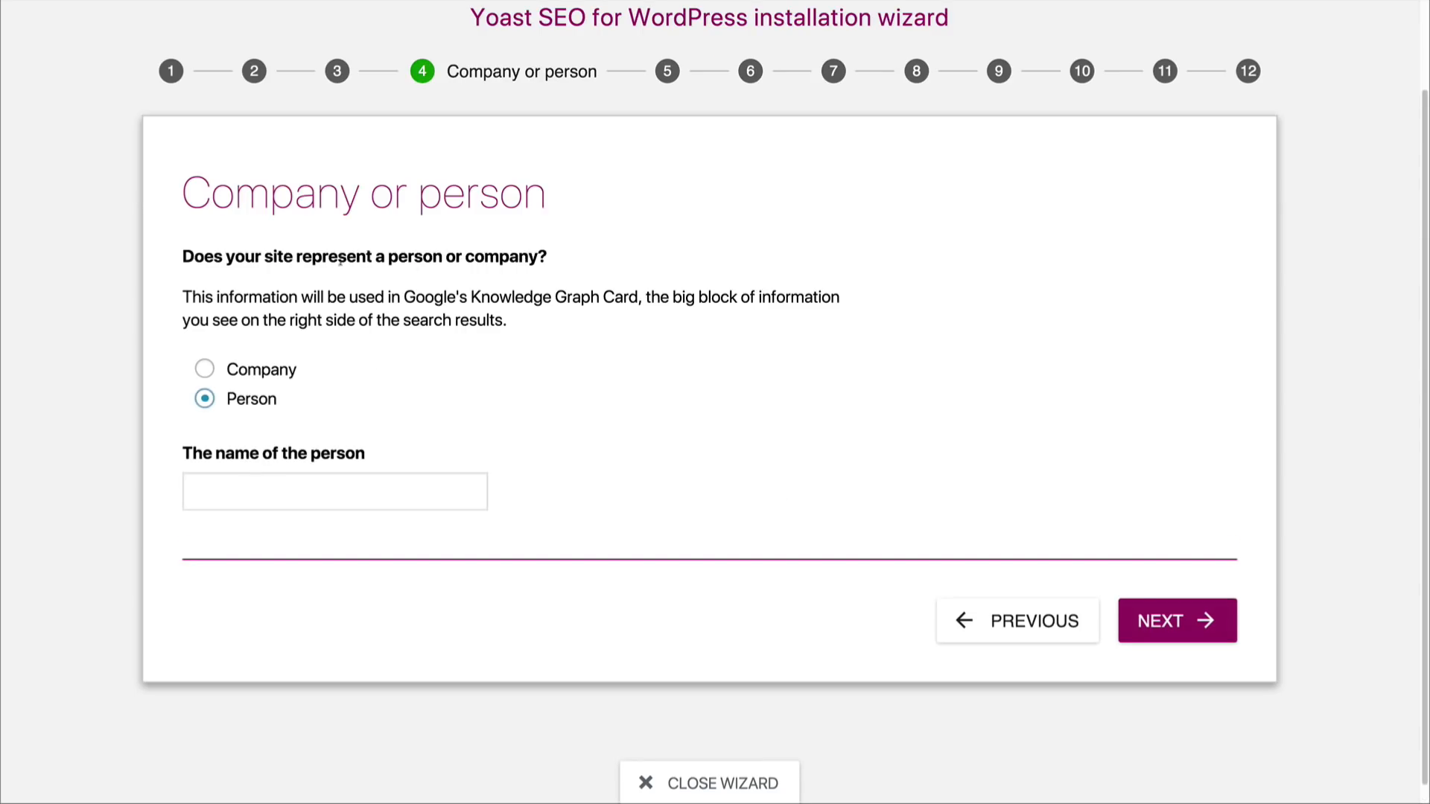
left_click(329, 489)
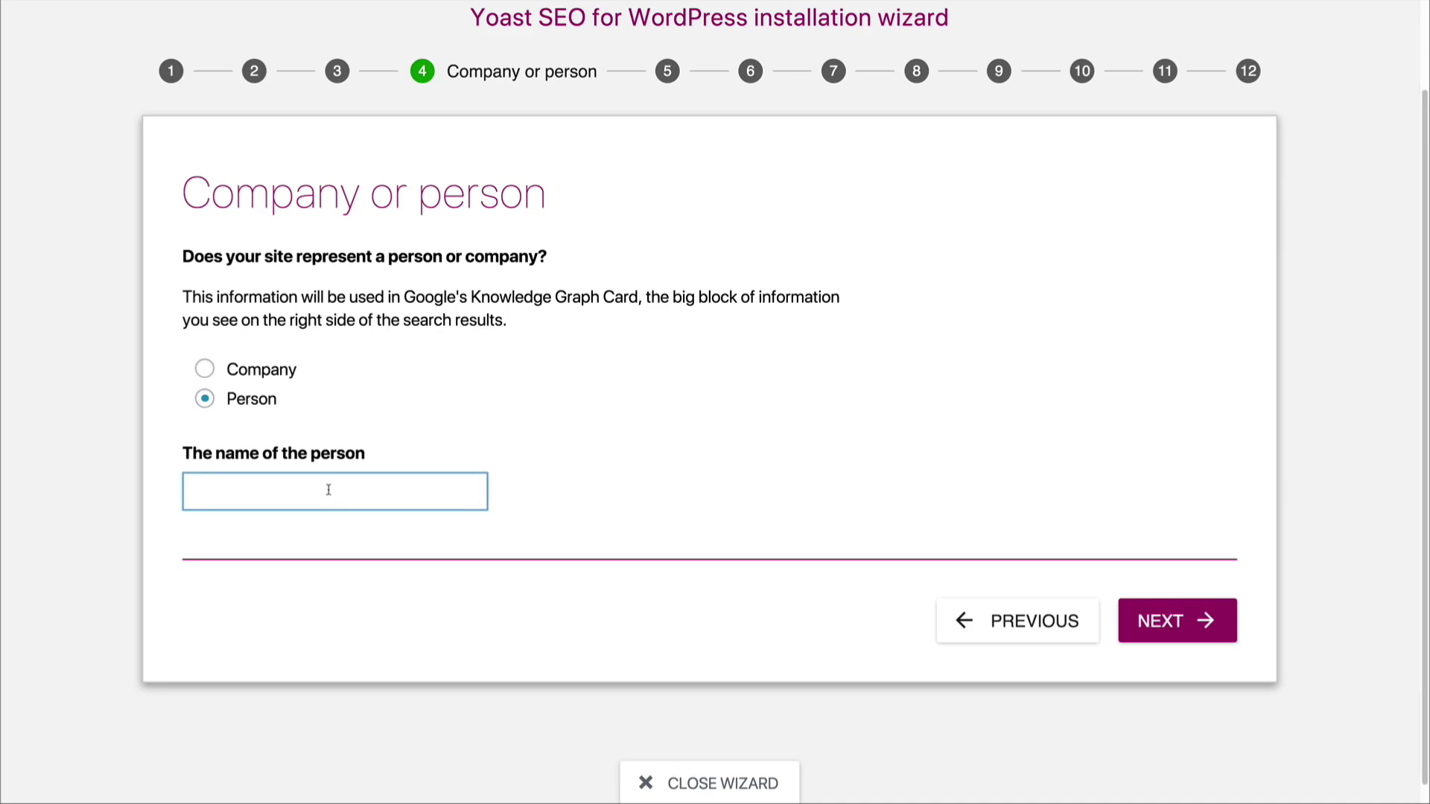
left_click(1137, 625)
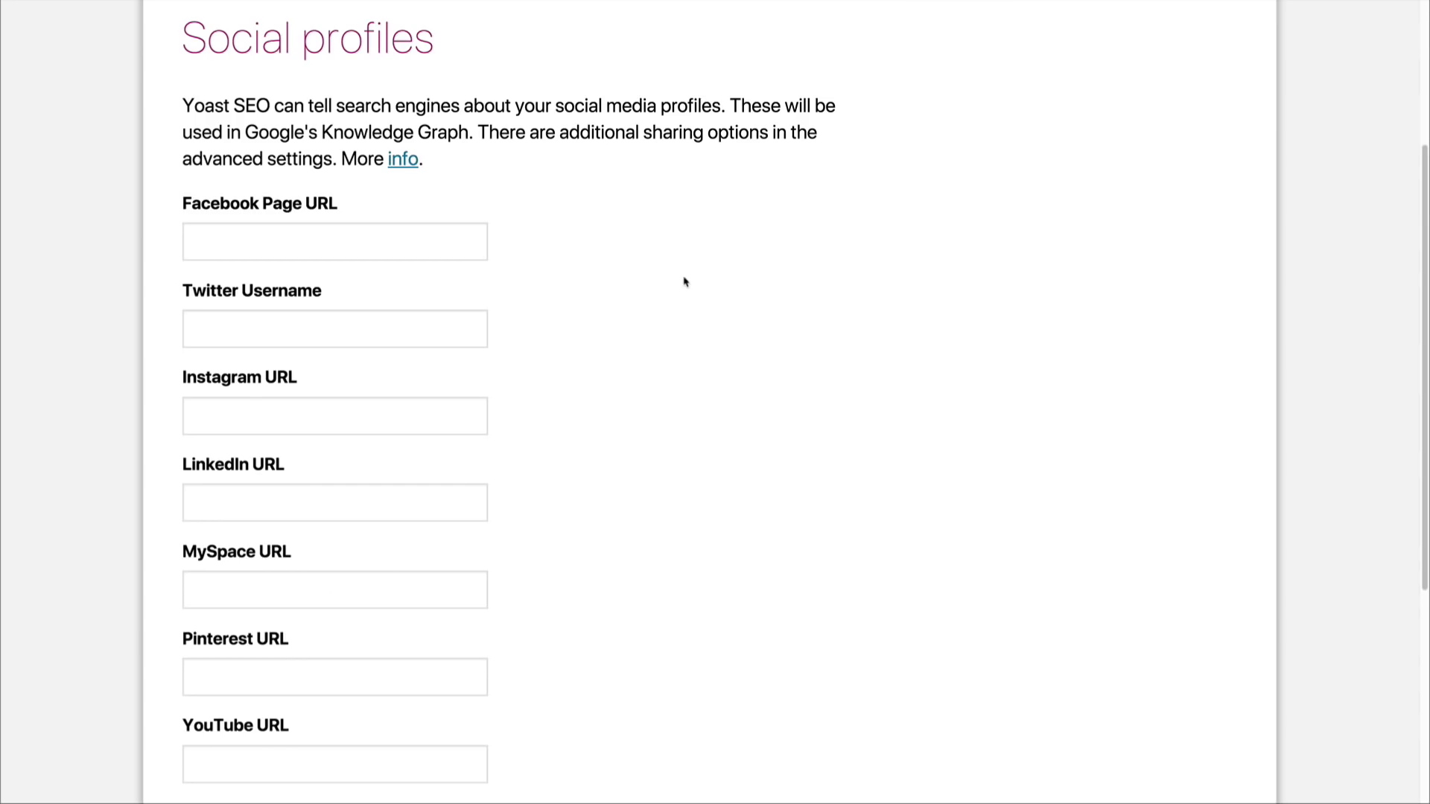
Step: Look over the social profile fields, leave them all empty, and continue to the post type visibility settings
left_click(371, 244)
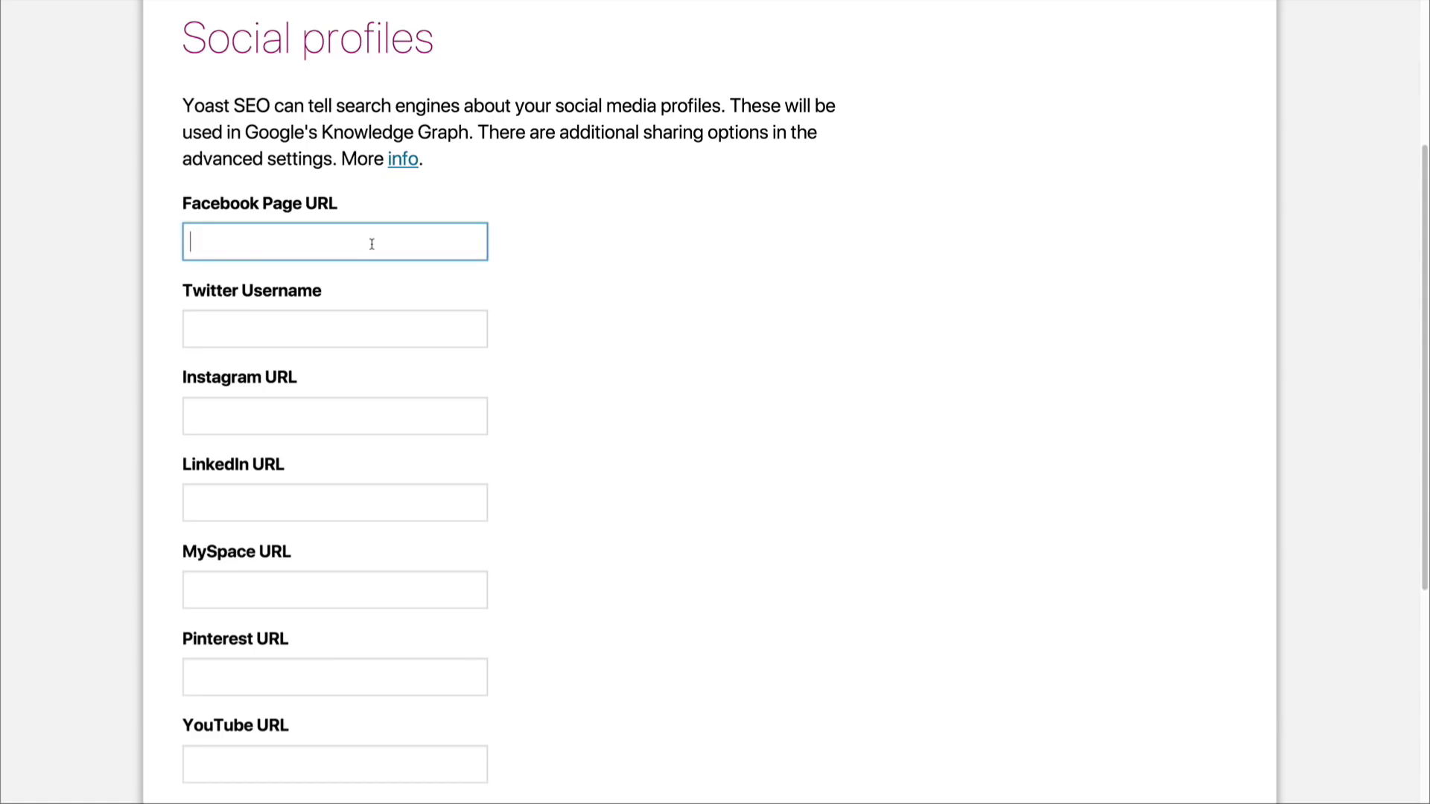
left_click(393, 331)
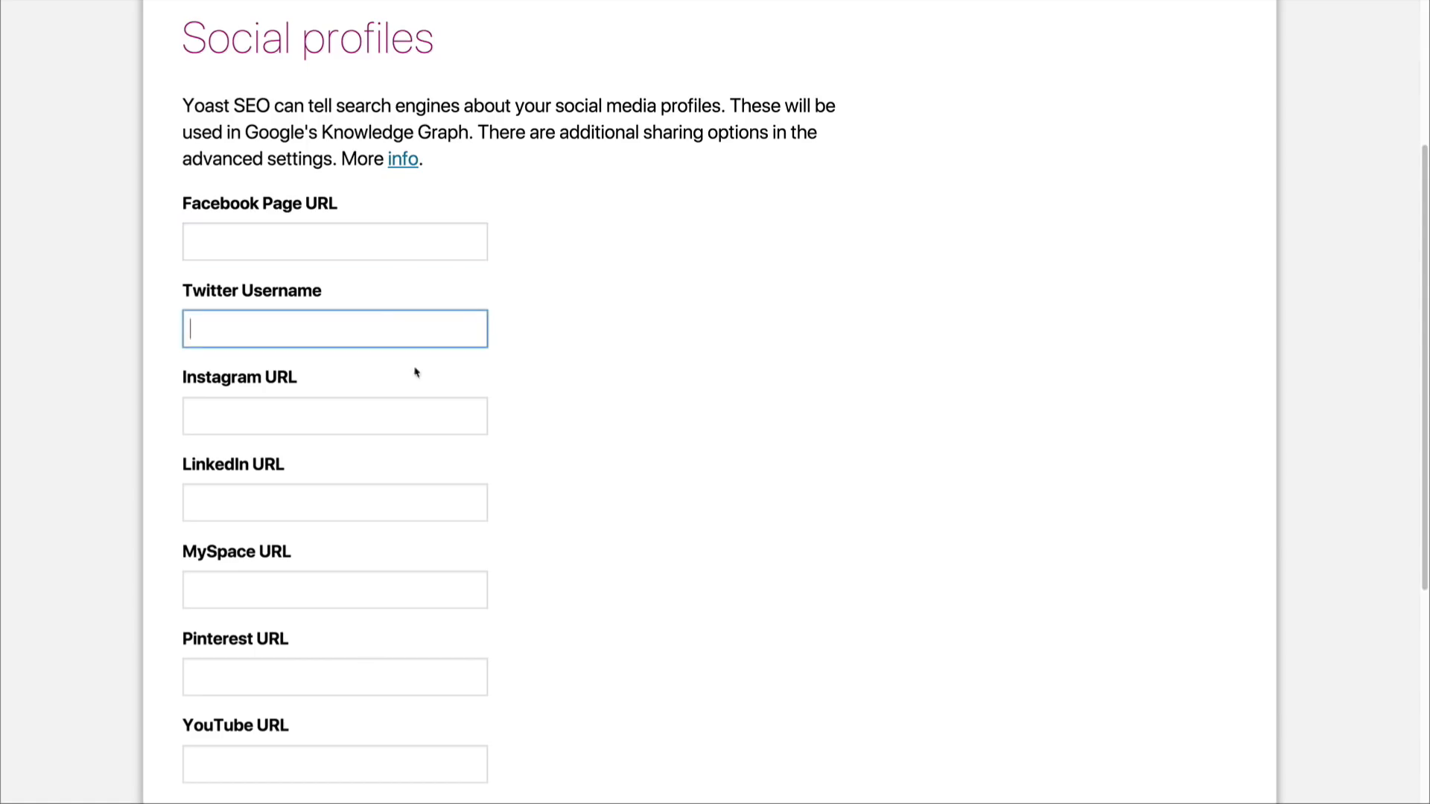
scroll(567, 475, "down", 1)
scroll(567, 475, "down", 4)
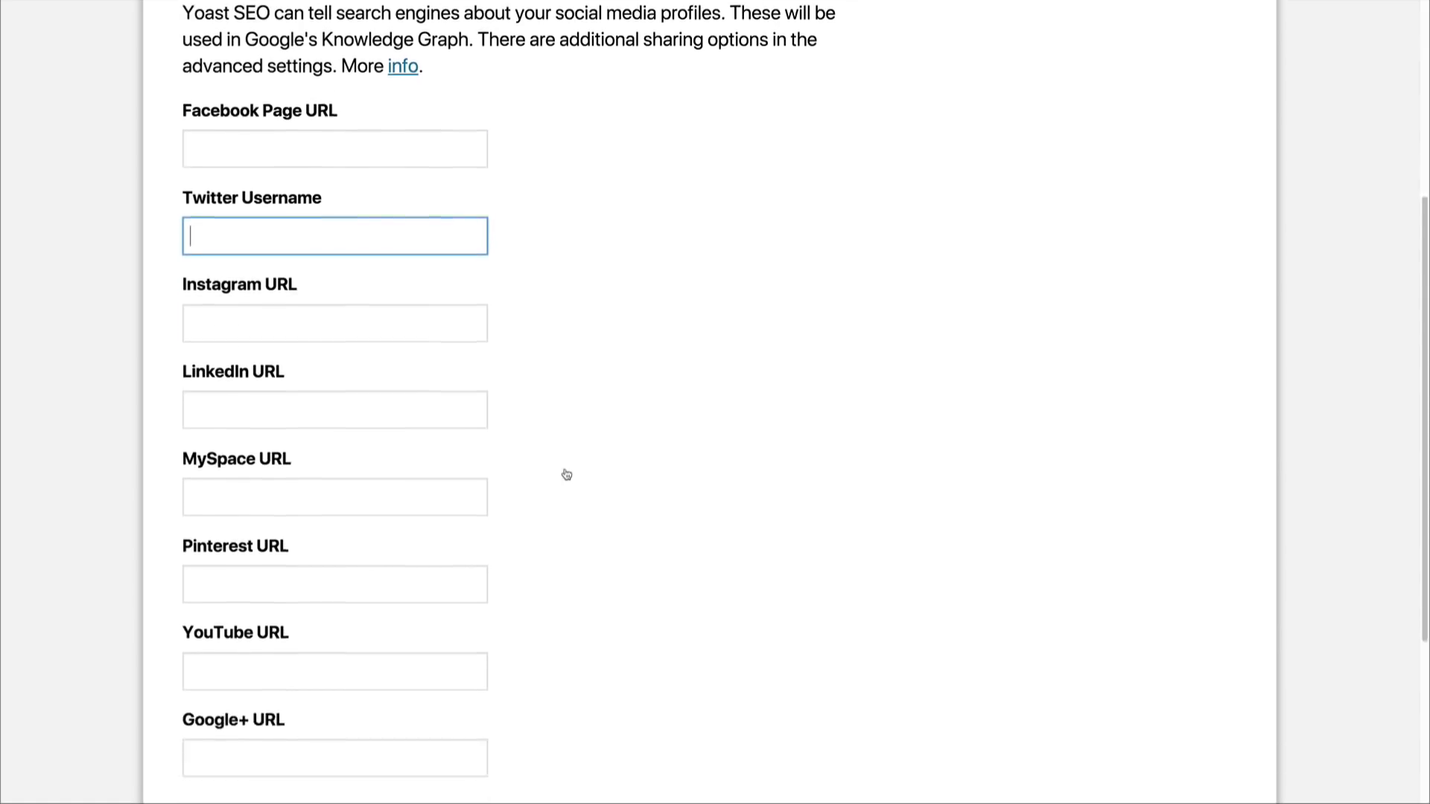
scroll(565, 472, "up", 4)
scroll(567, 472, "up", 3)
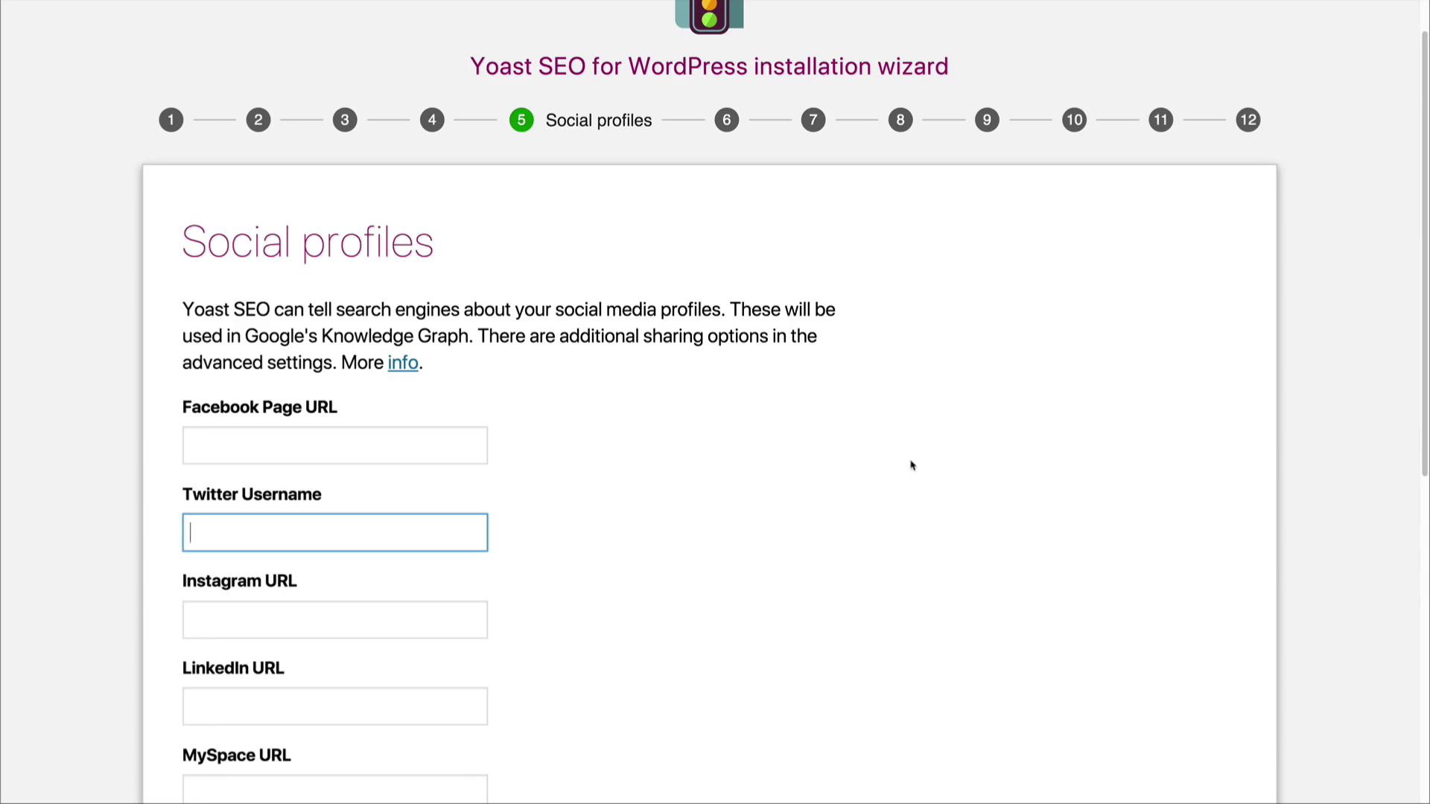
scroll(858, 645, "down", 8)
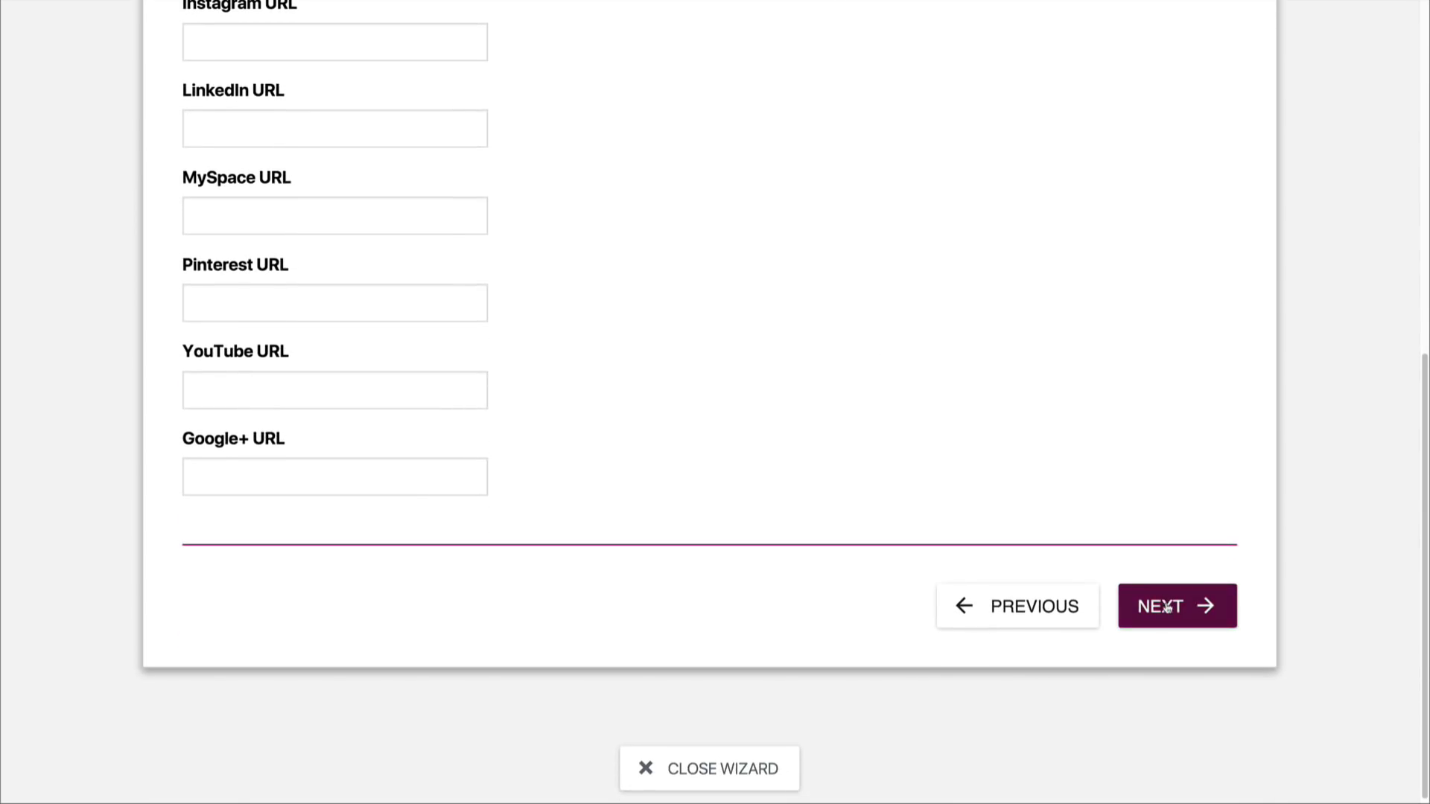
left_click(1167, 607)
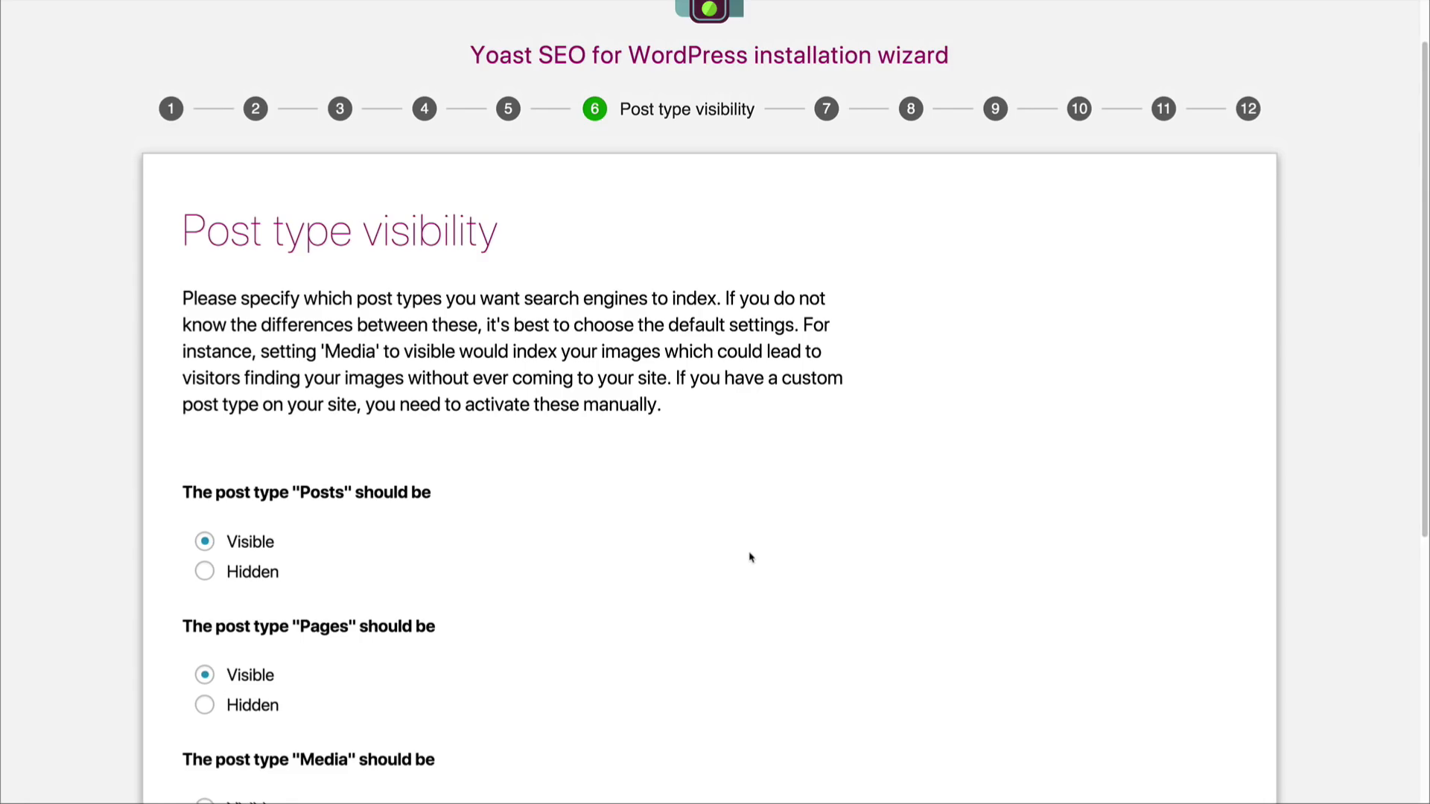
Step: Keep Posts and Pages visible and Media hidden for search engines, and specify that the site has no multiple authors
scroll(741, 557, "down", 2)
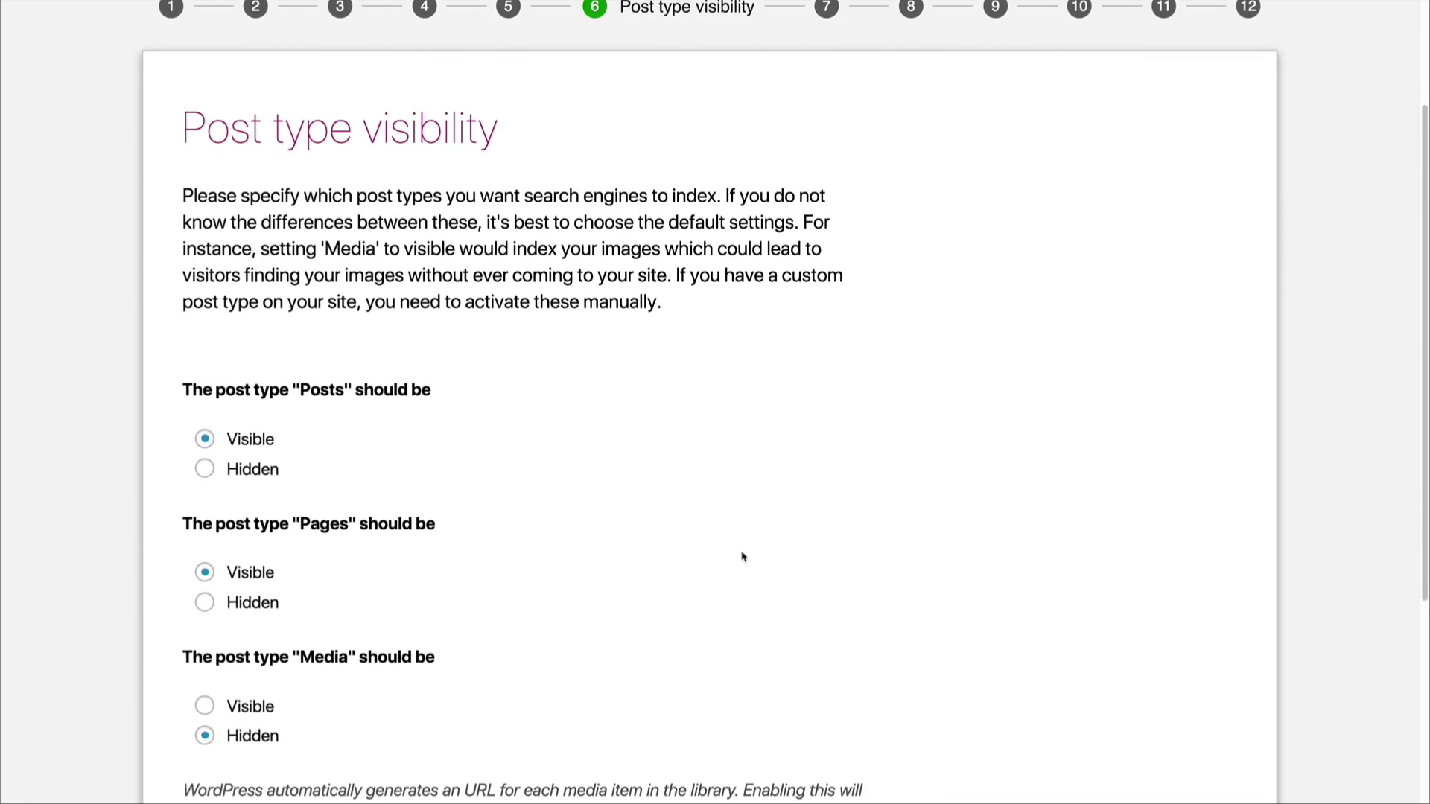
scroll(741, 557, "down", 2)
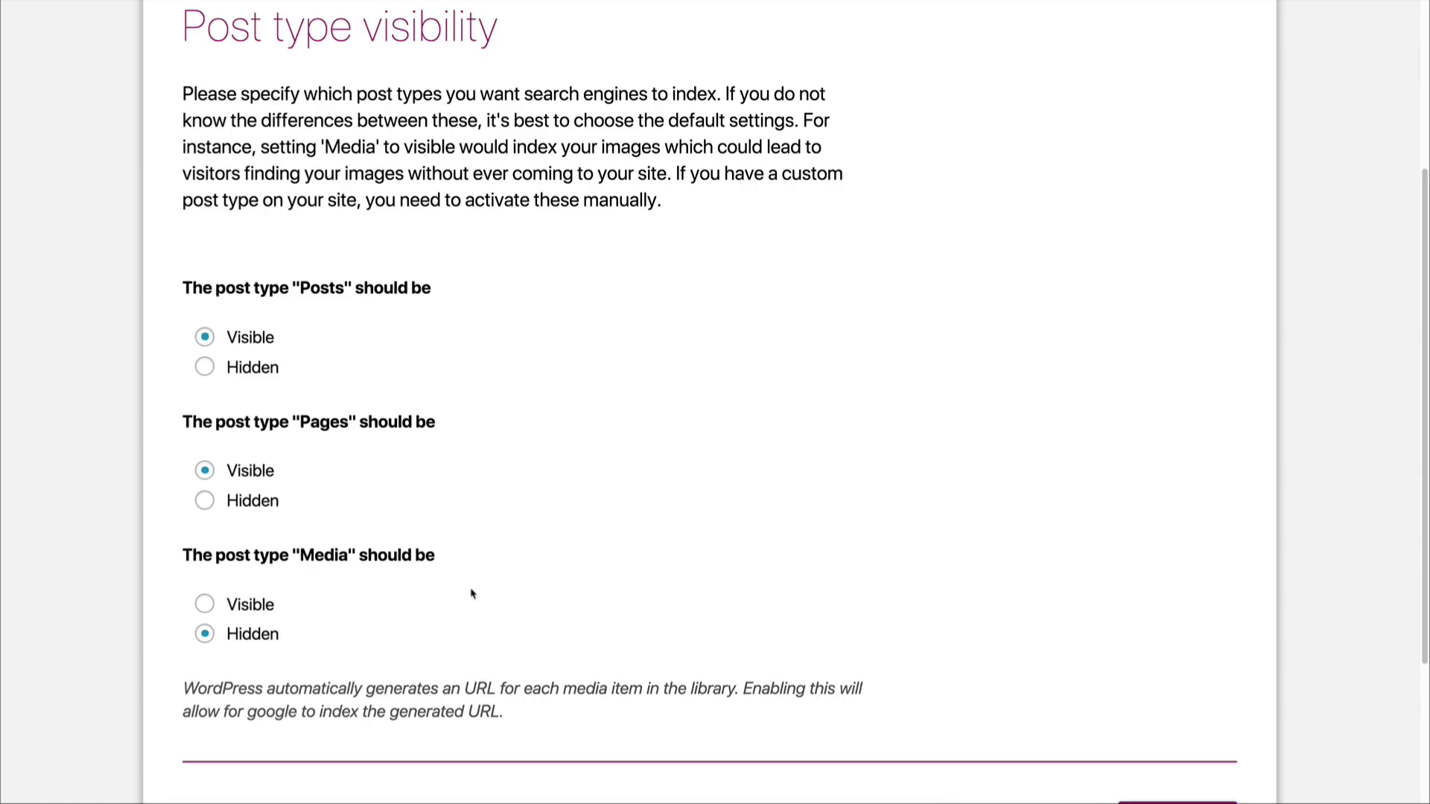
scroll(466, 590, "down", 3)
scroll(458, 574, "down", 1)
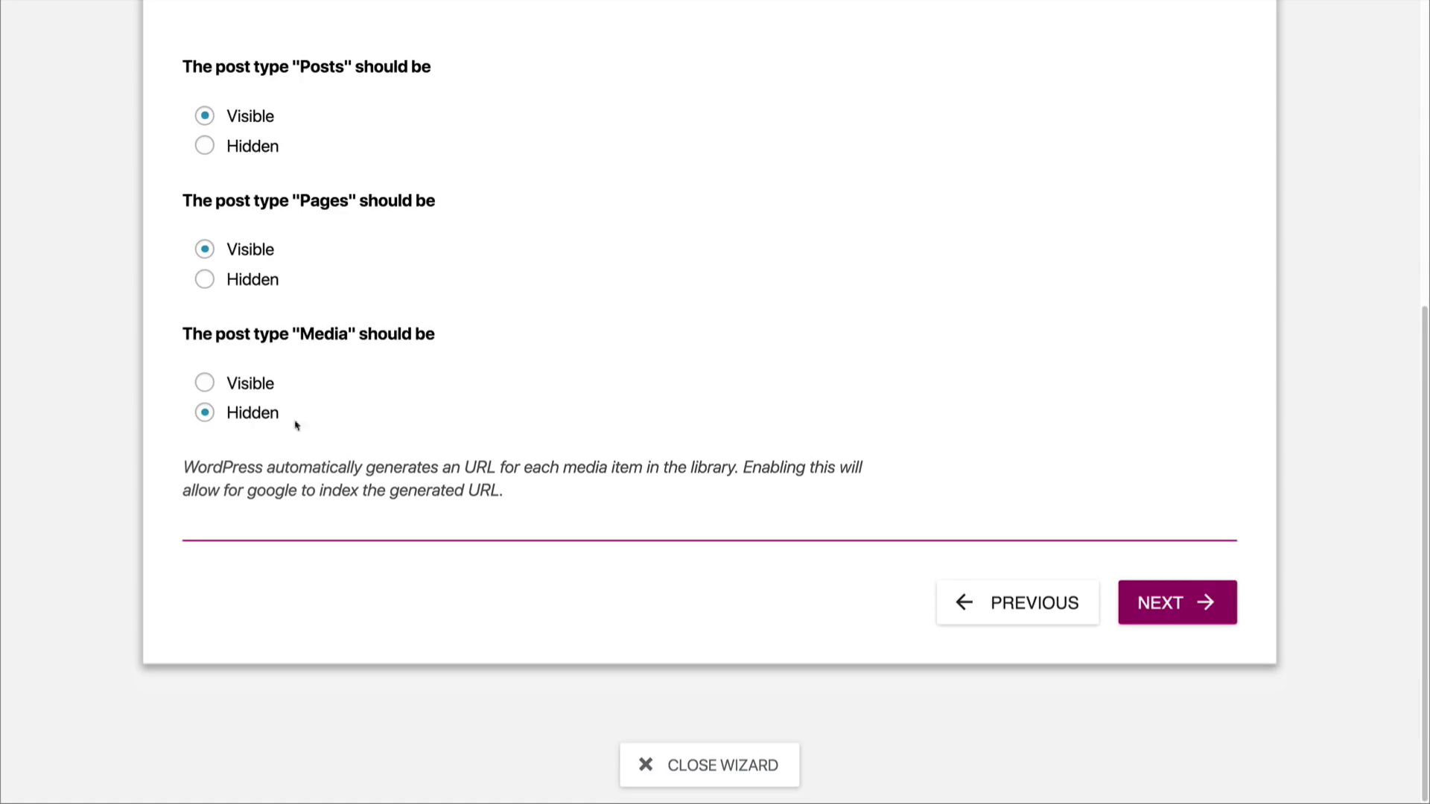
left_click(1175, 606)
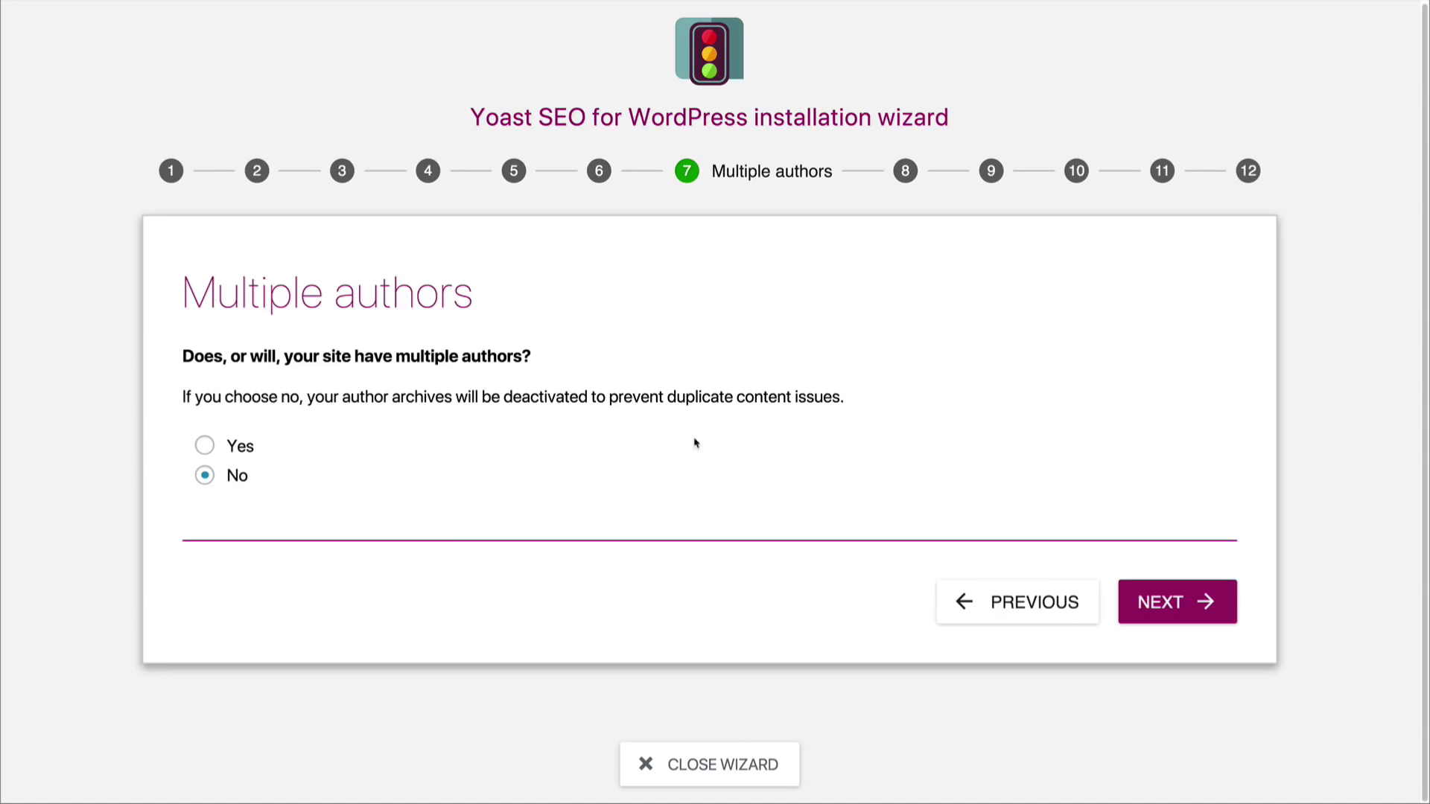
left_click(1181, 601)
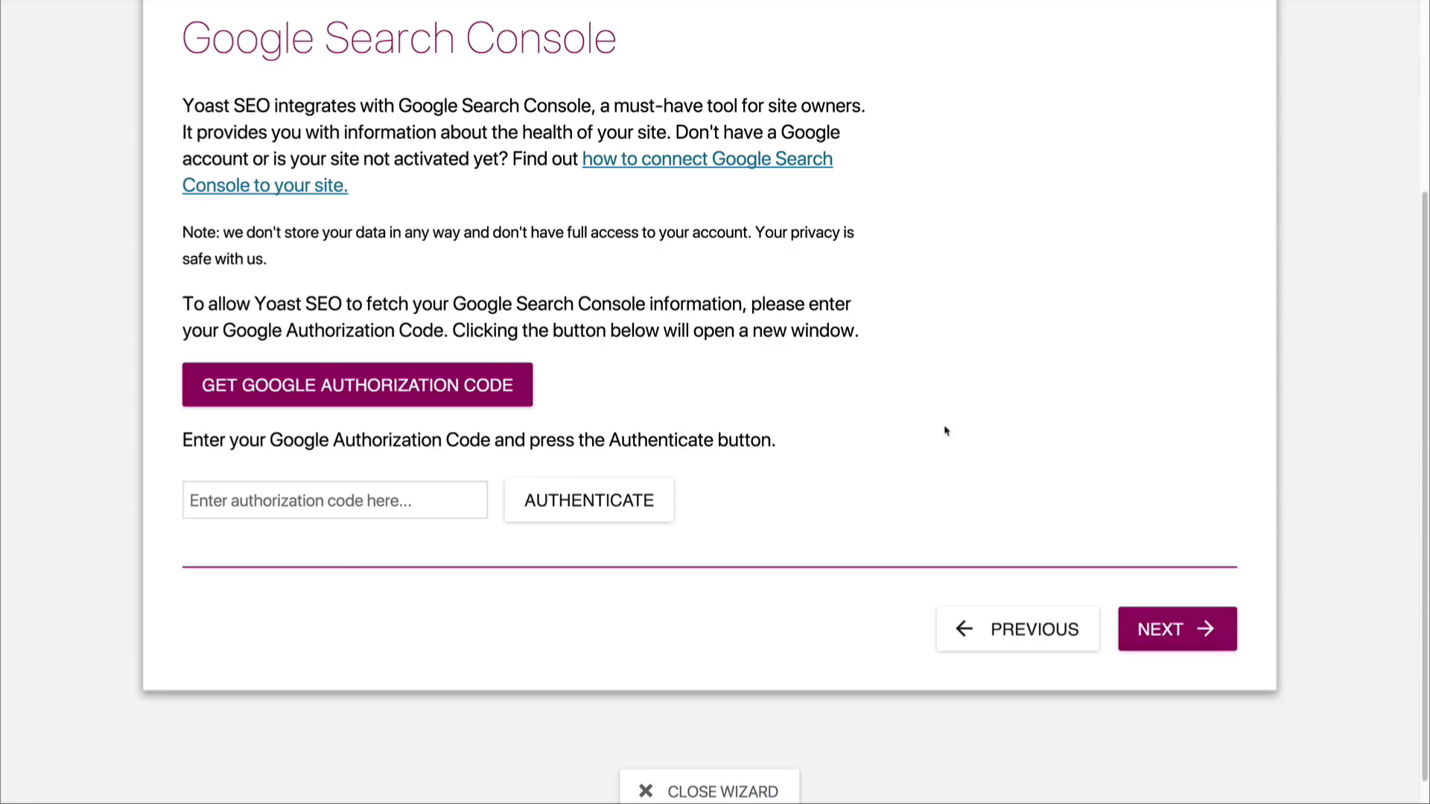
Step: Request a Google authorization code, allow Yoast SEO to access the Search Console data, and copy the code
scroll(945, 424, "up", 1)
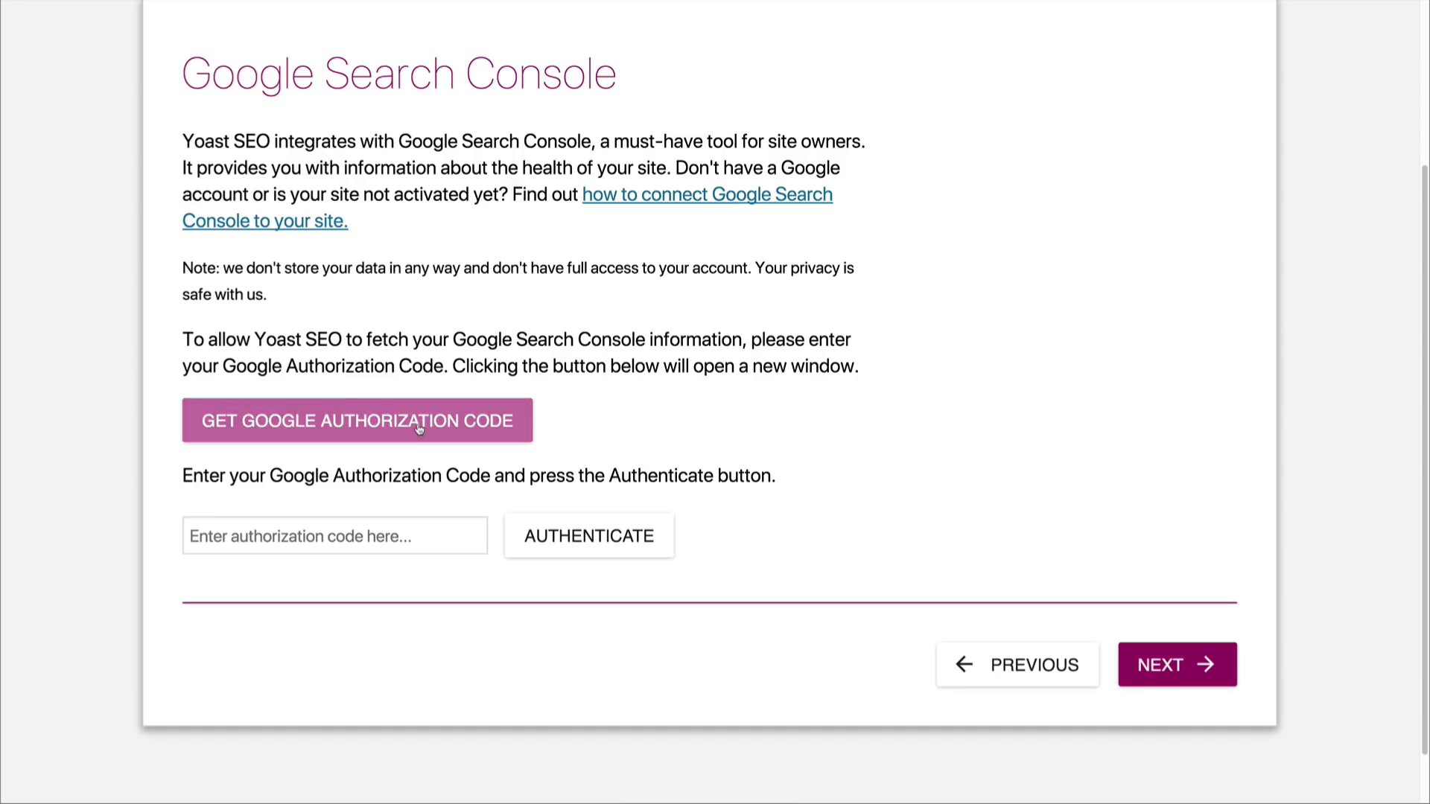
left_click(337, 430)
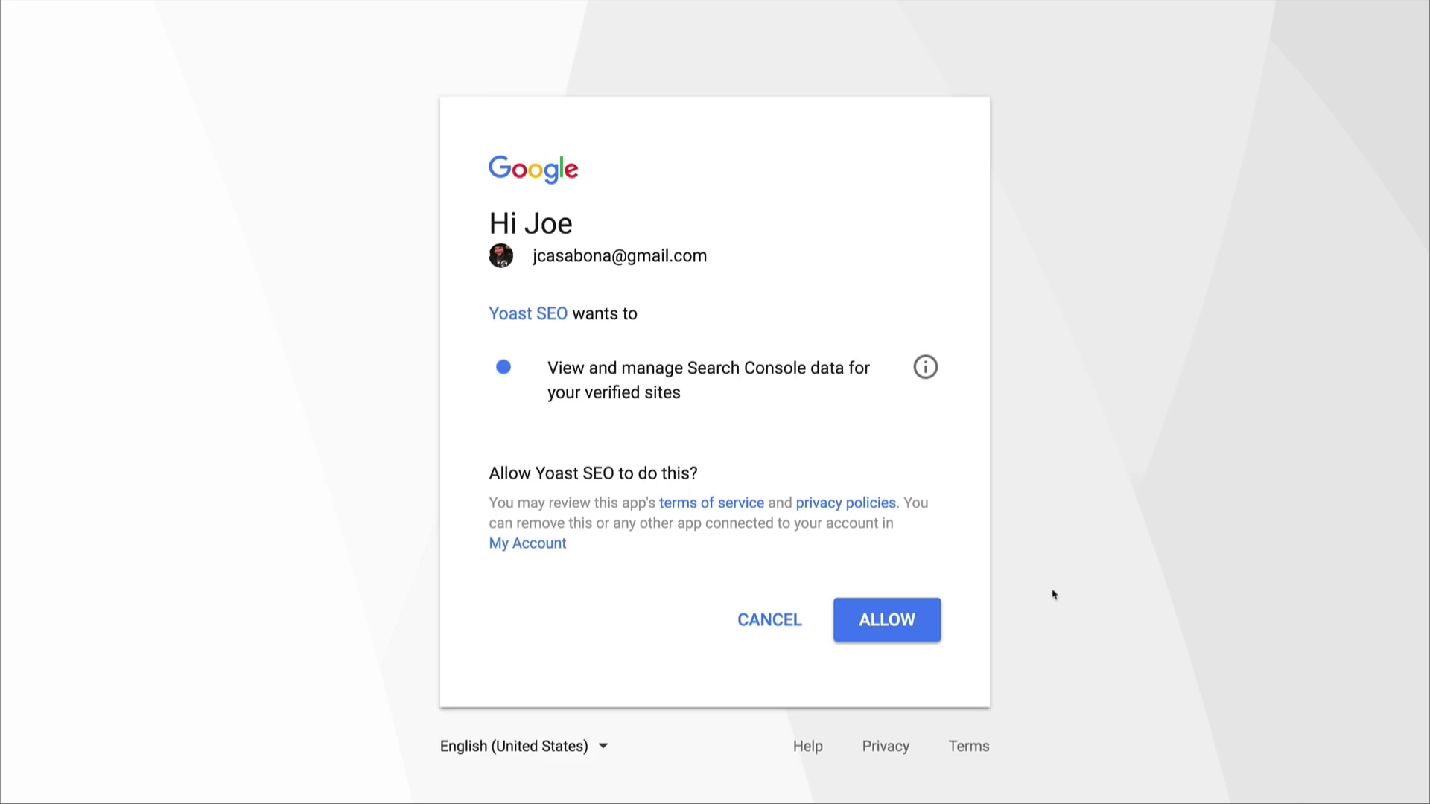
left_click(885, 620)
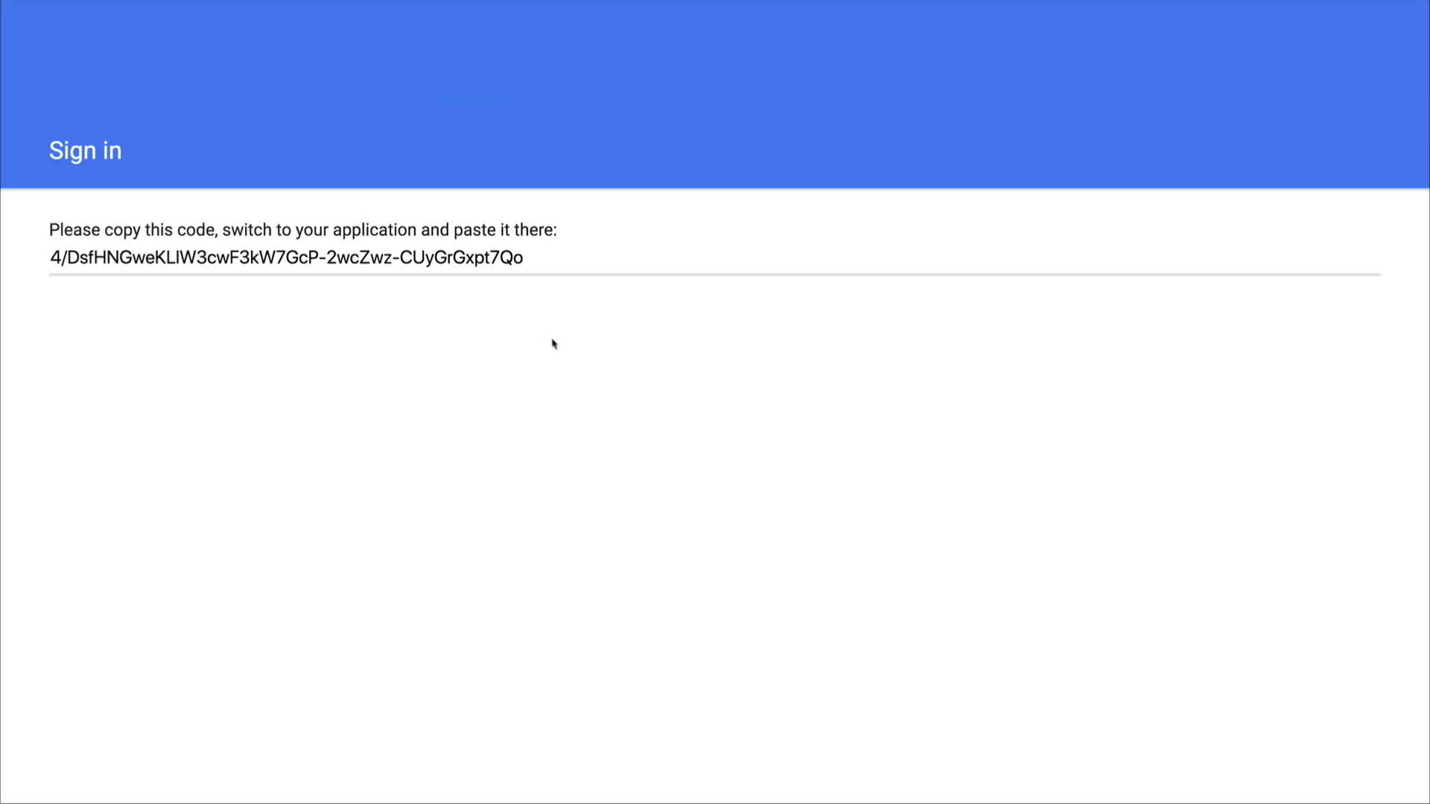
left_click(450, 258)
key("ctrl+c")
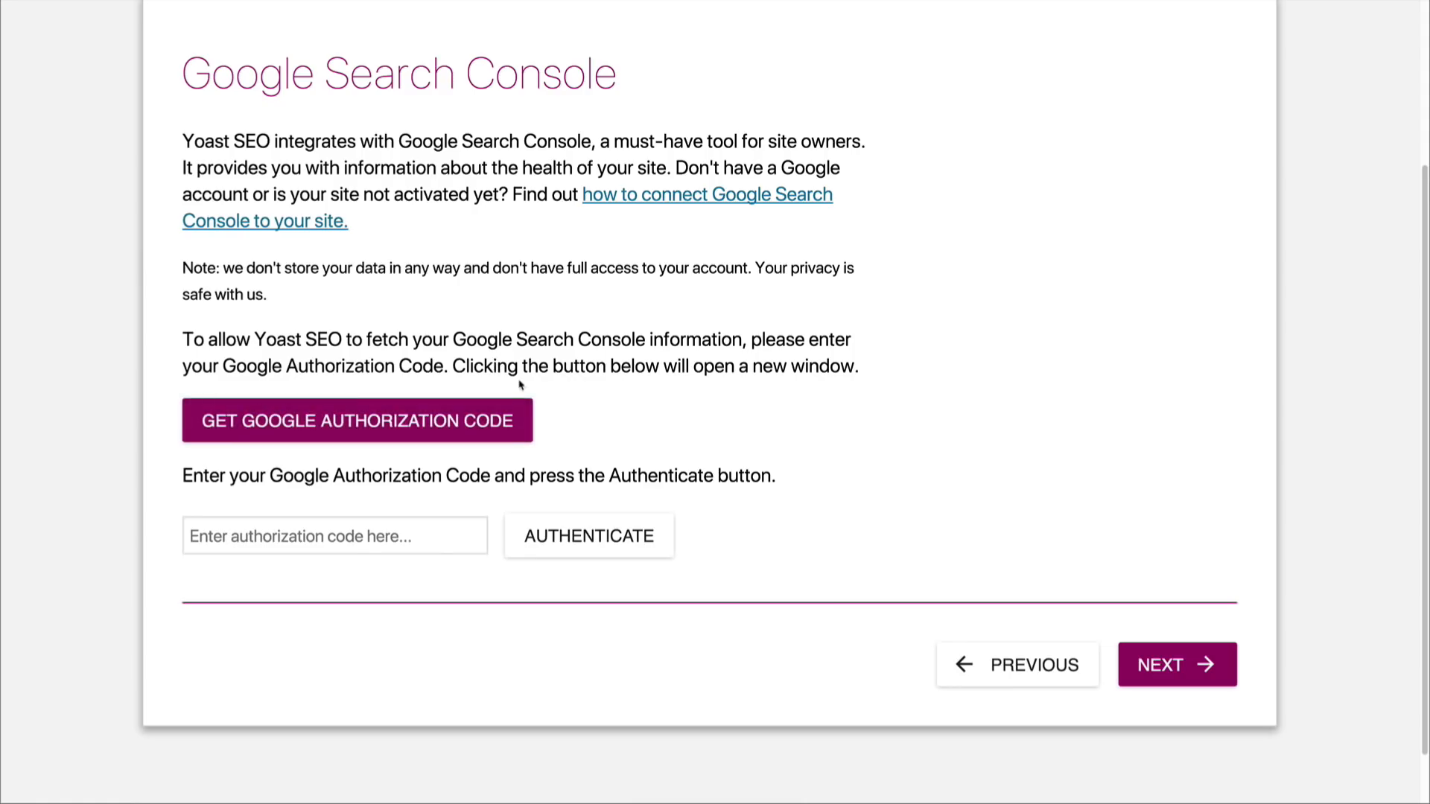
Step: Paste the Google authorization code, authenticate with it, and continue without choosing a Search Console profile
scroll(647, 324, "up", 2)
left_click(335, 626)
key("ctrl+v")
left_click(551, 631)
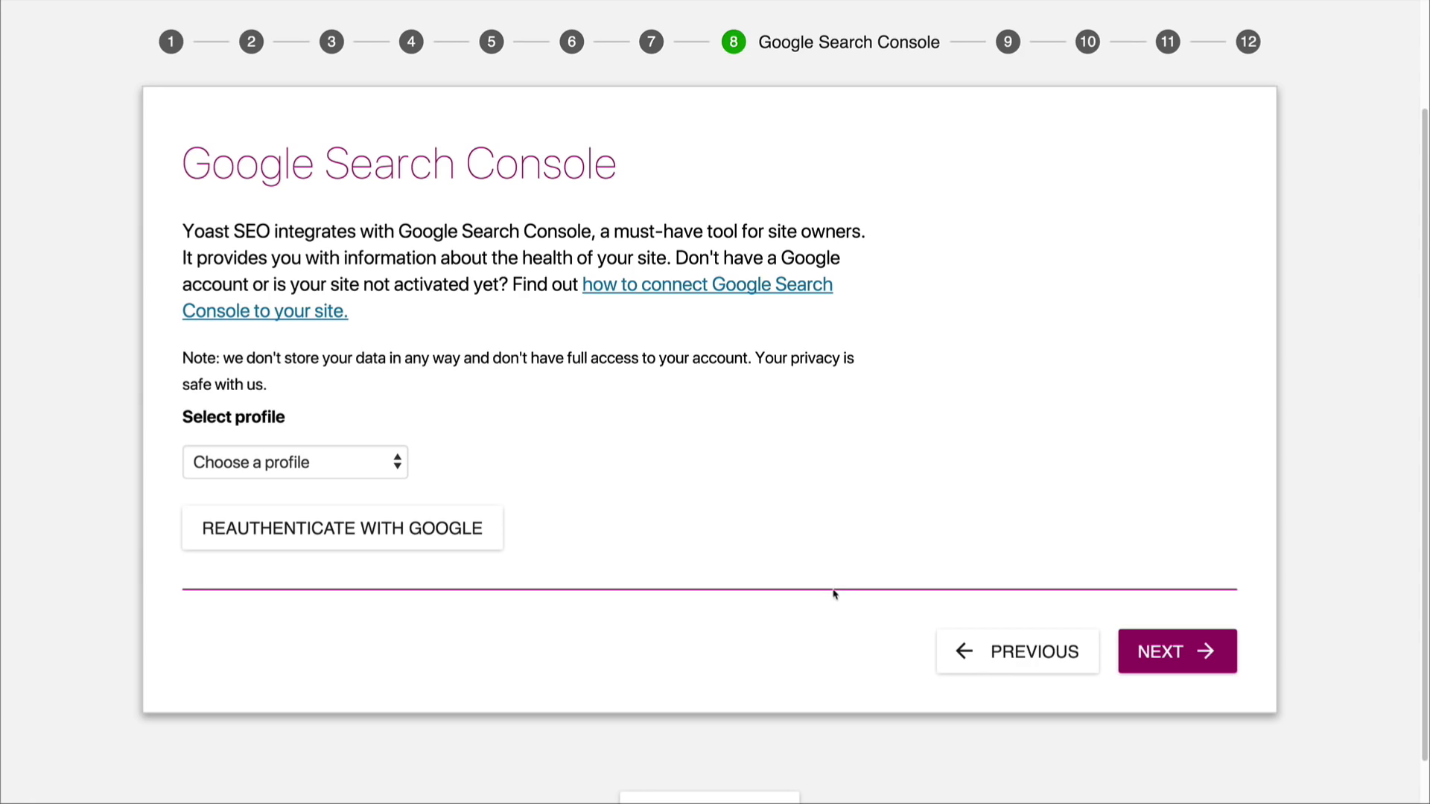
left_click(1160, 642)
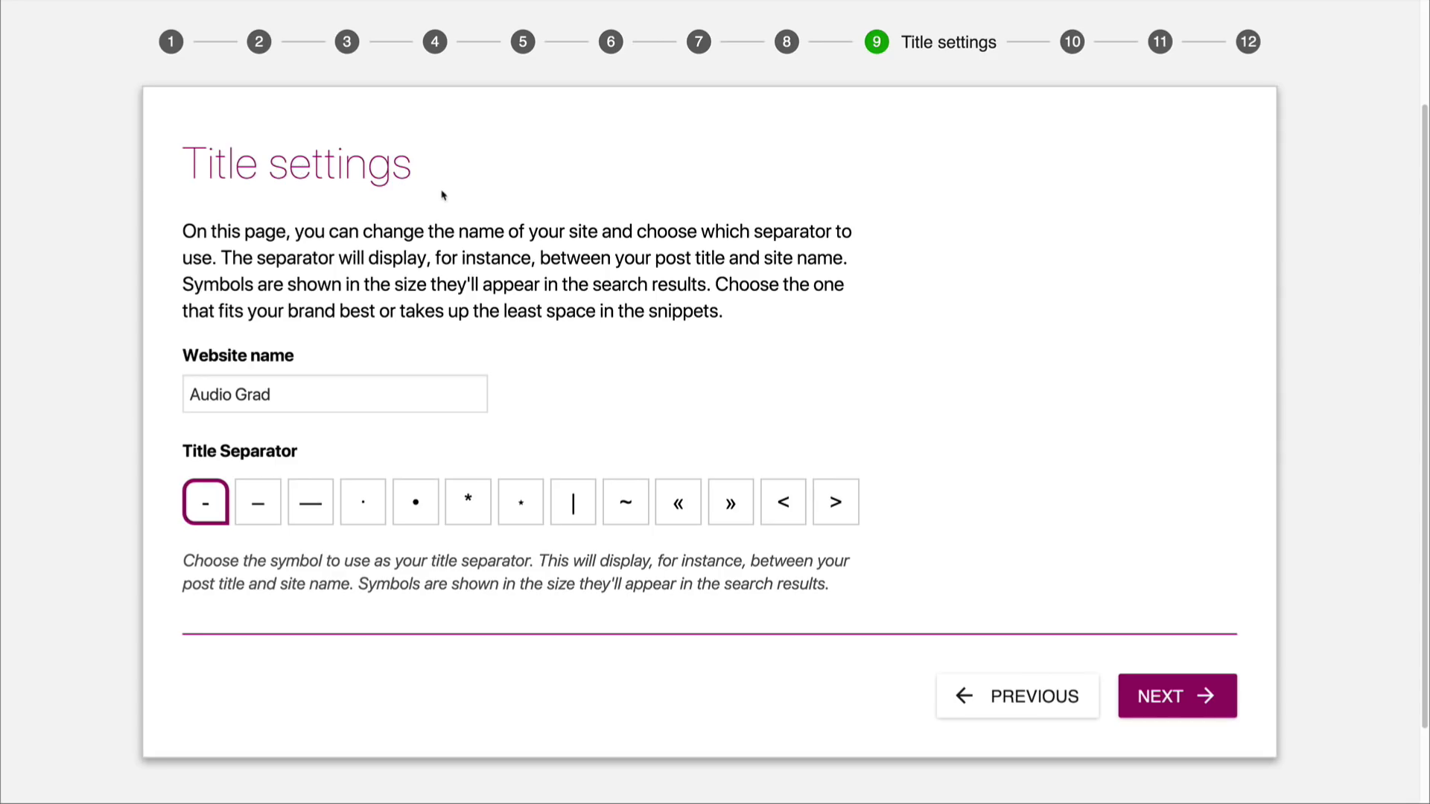
Step: Keep "Audio Grad" as the website name with the hyphen title separator, and skip the newsletter signup
left_click(287, 405)
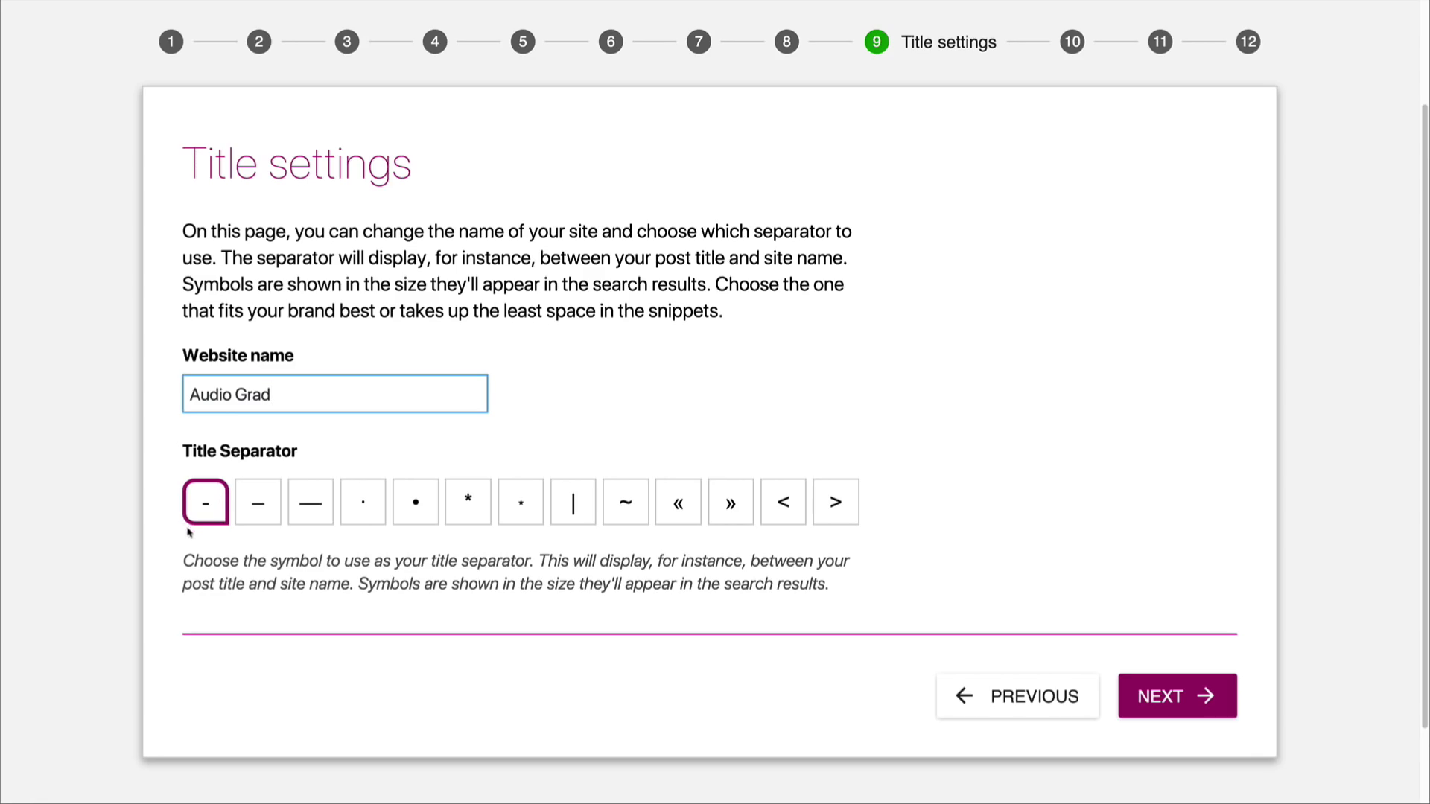
left_click(1139, 679)
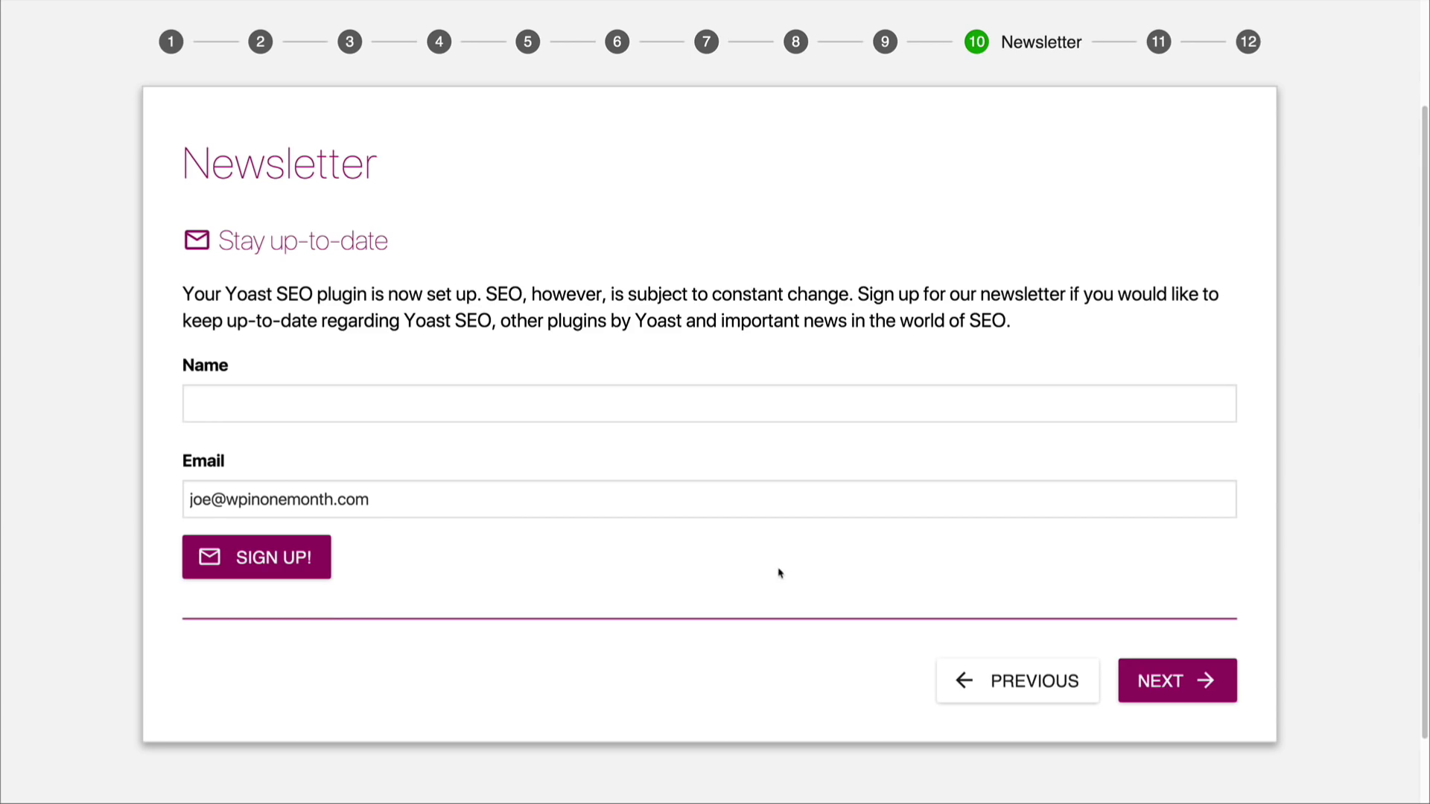
left_click(1176, 681)
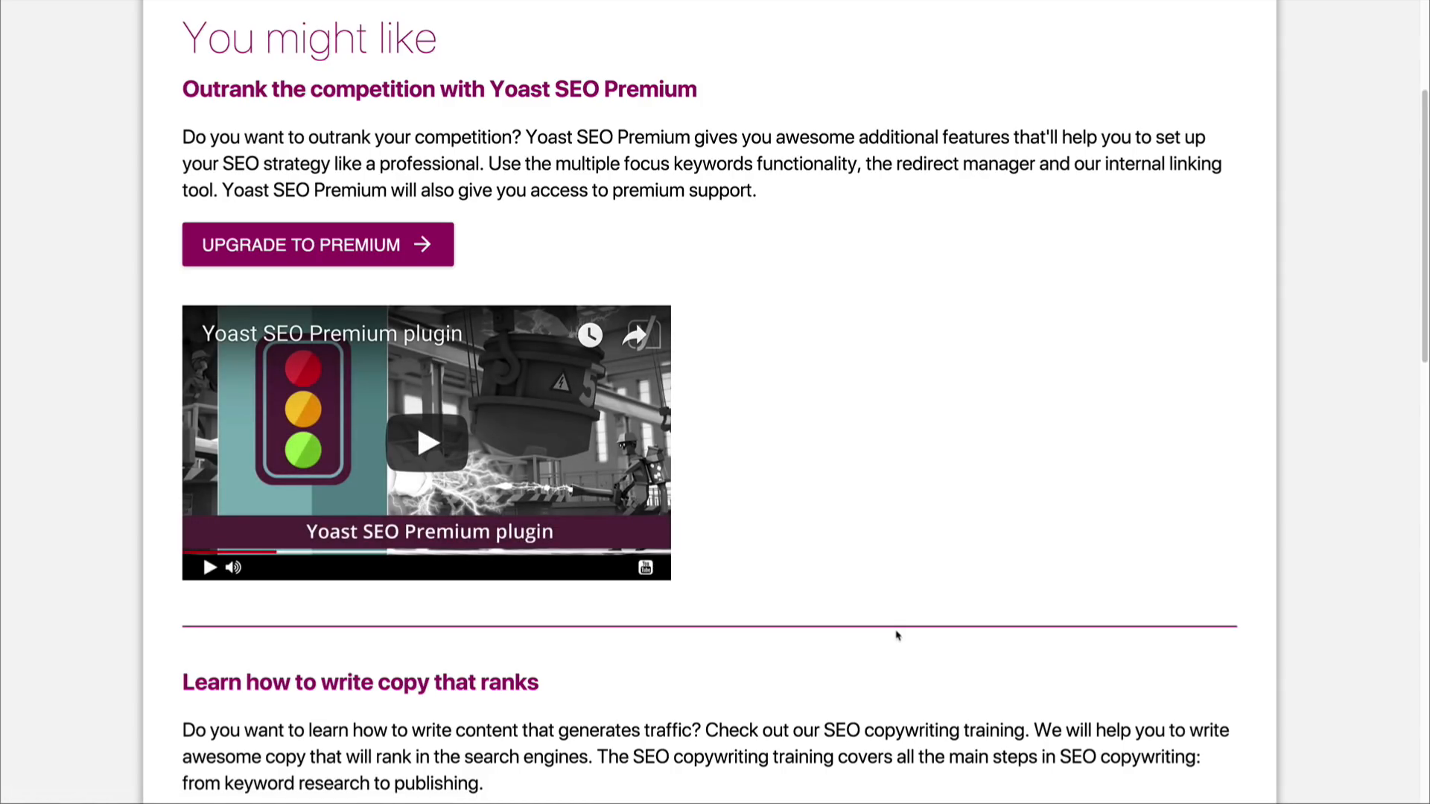
Step: Pass over the Yoast premium and training recommendations and close the completed configuration wizard
scroll(897, 634, "down", 6)
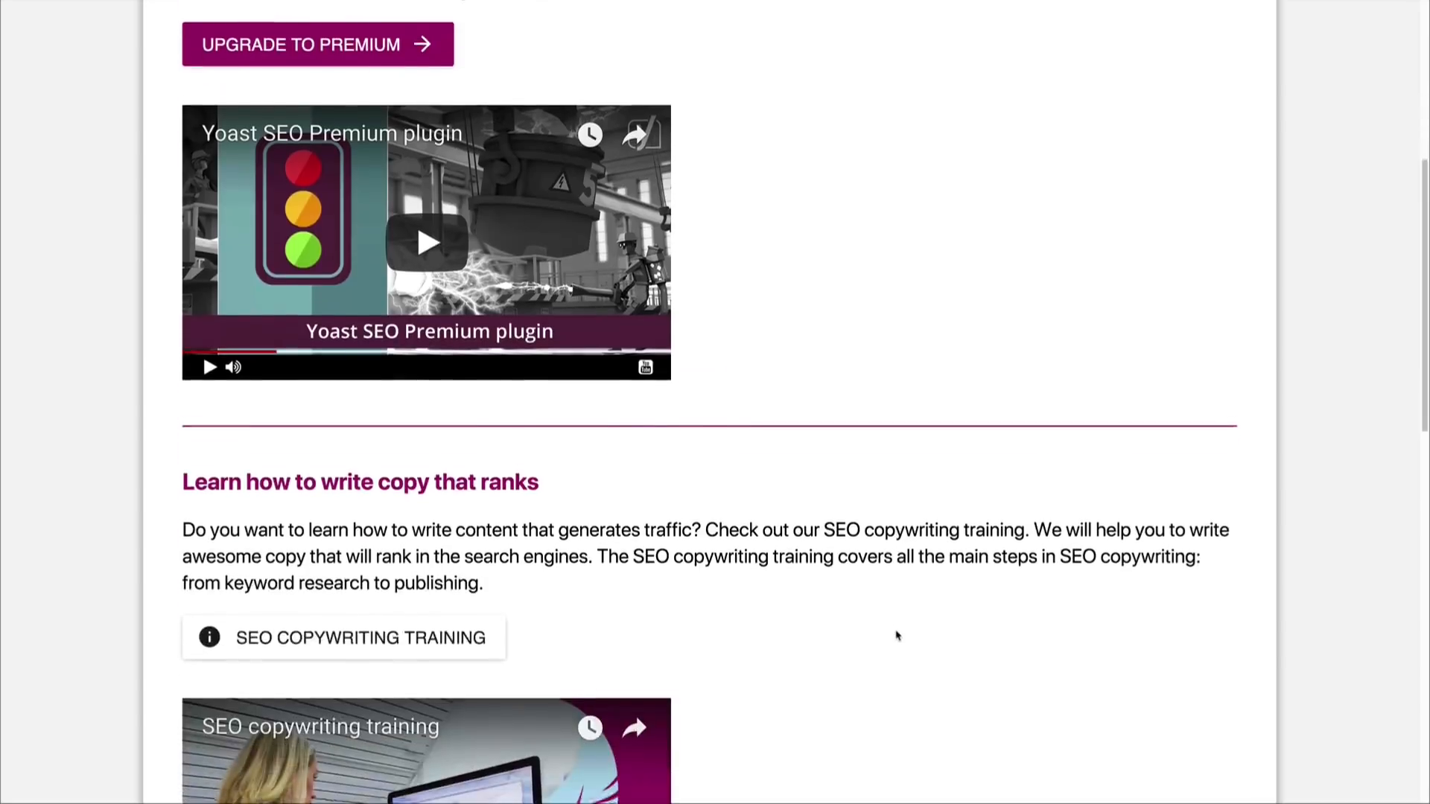
scroll(897, 633, "down", 10)
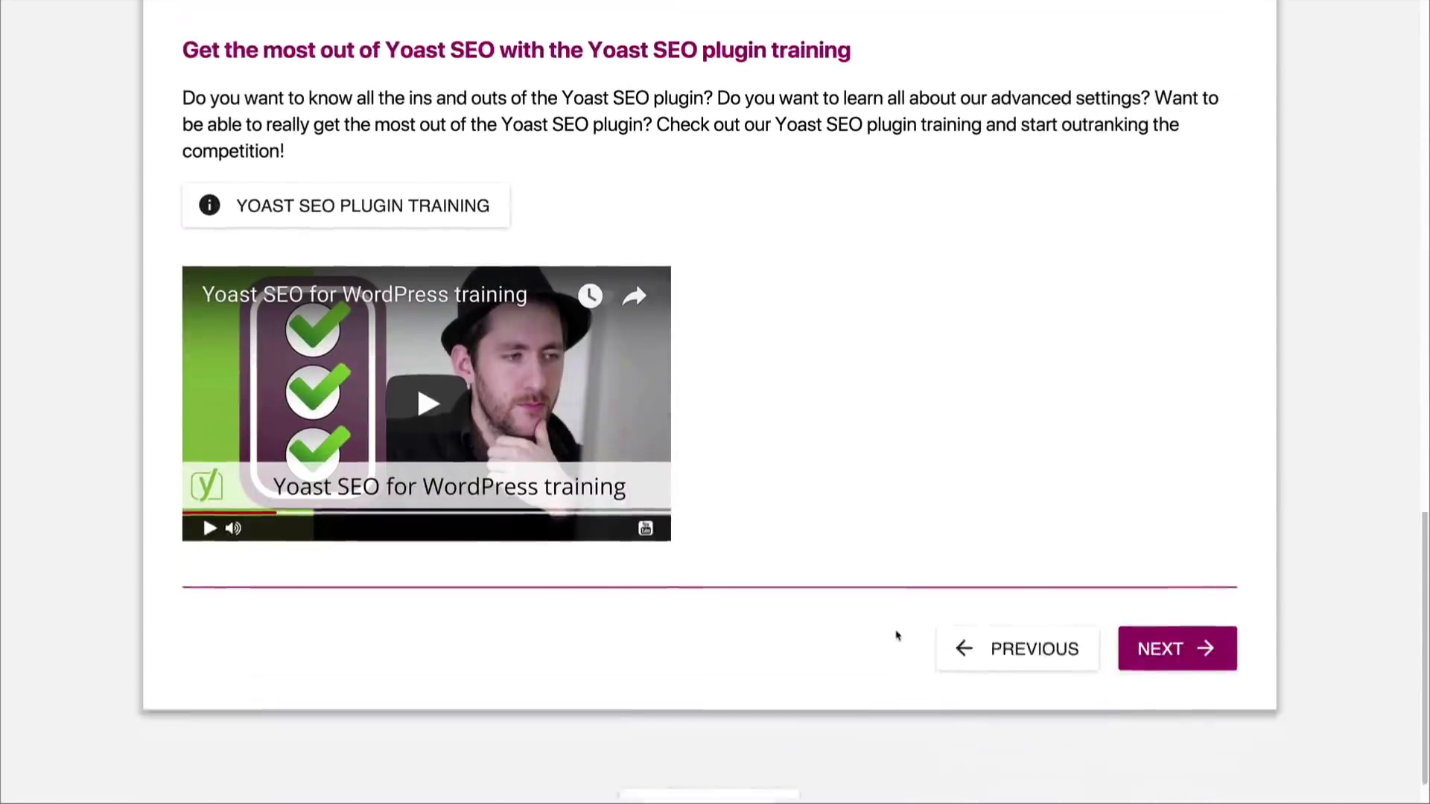
left_click(1161, 600)
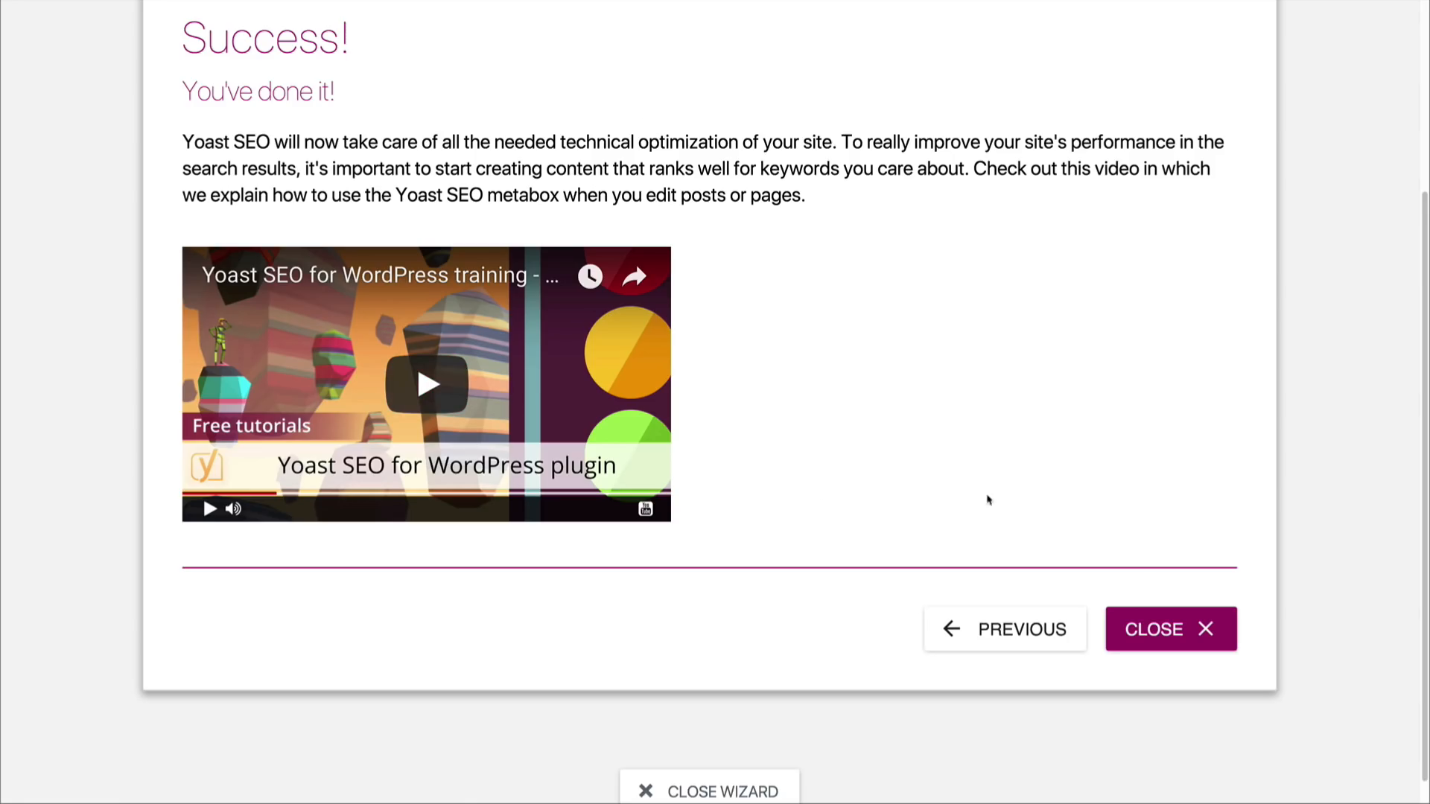
left_click(1158, 628)
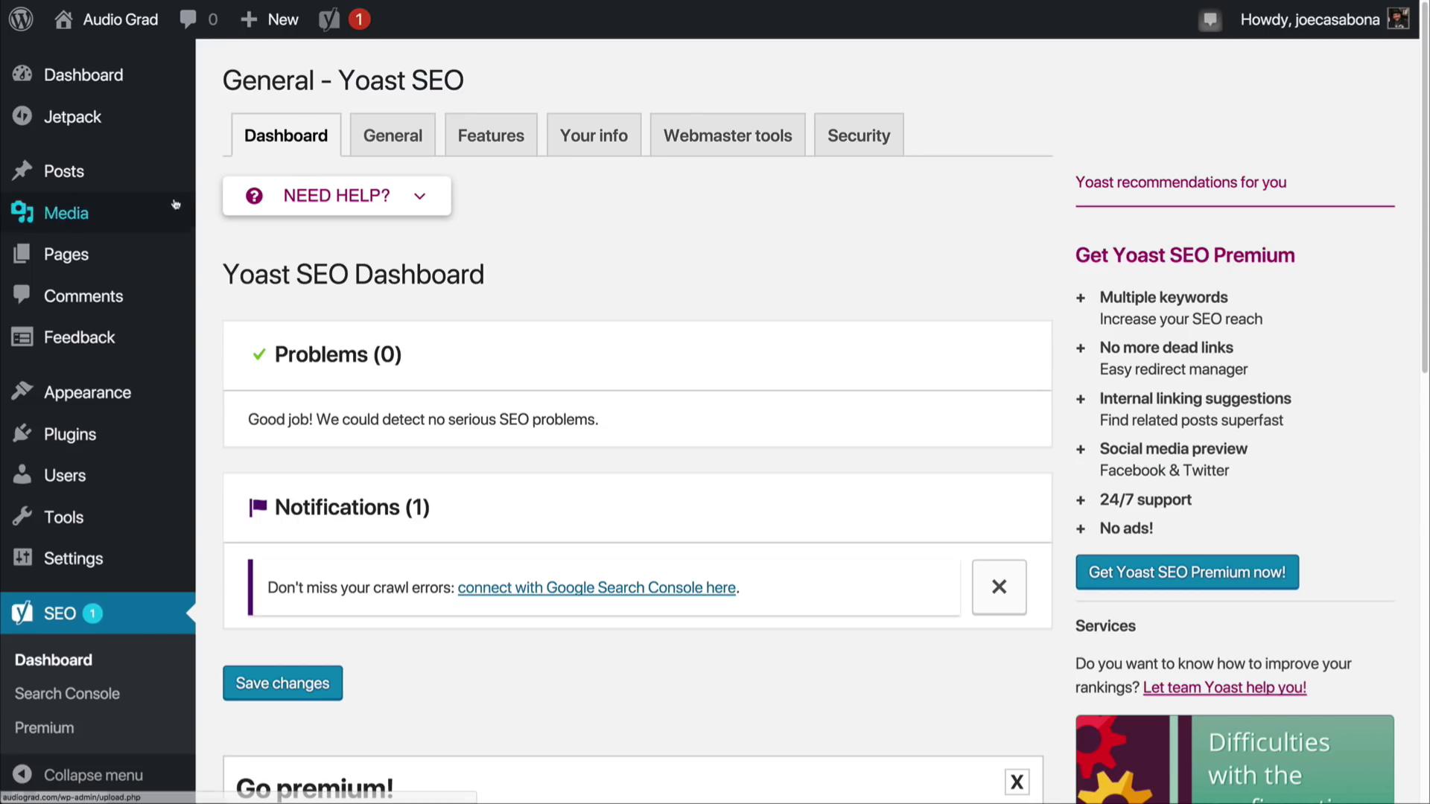
Step: Open the post "Choosing the Right Microphone" for editing from the list of all posts
mouse_move(156, 176)
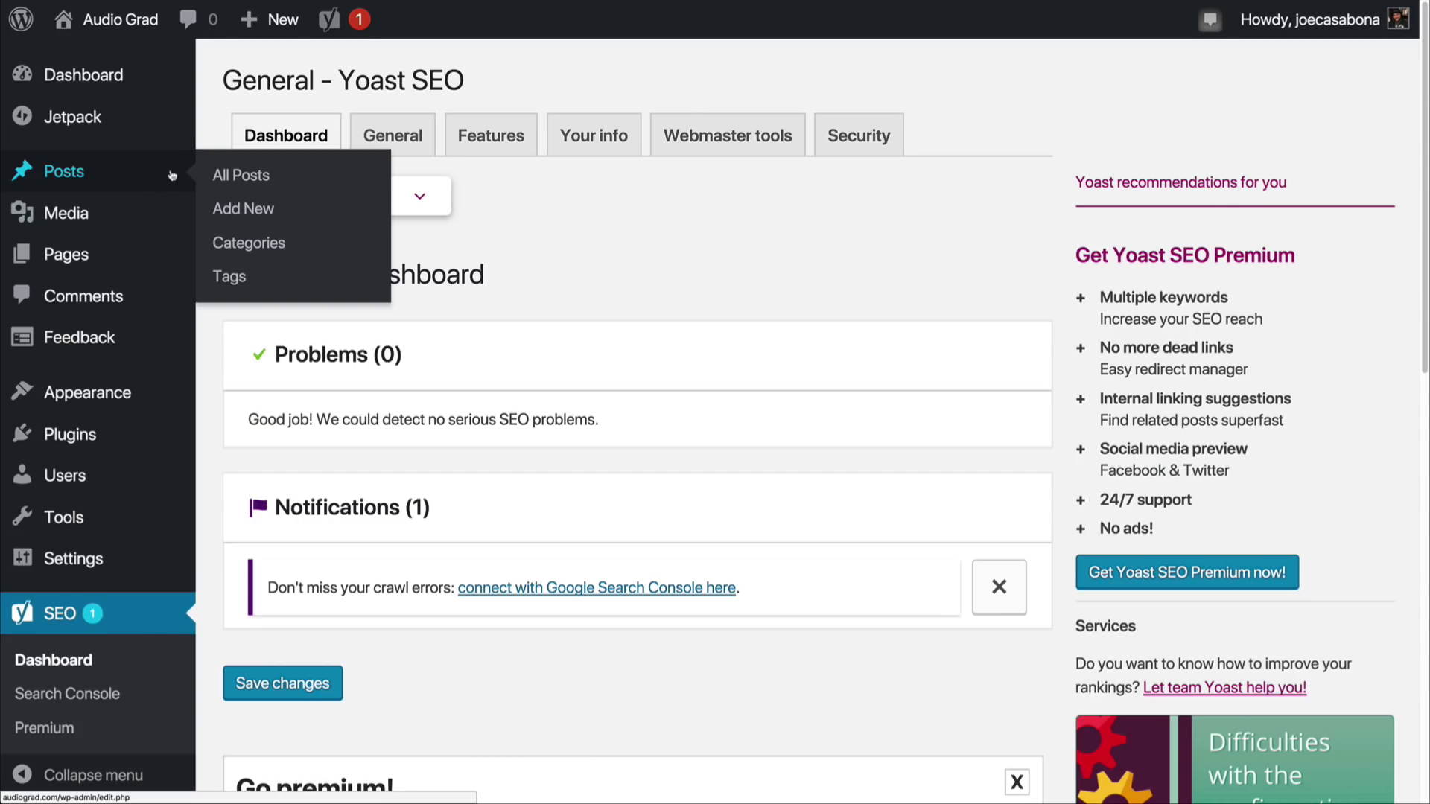
left_click(226, 177)
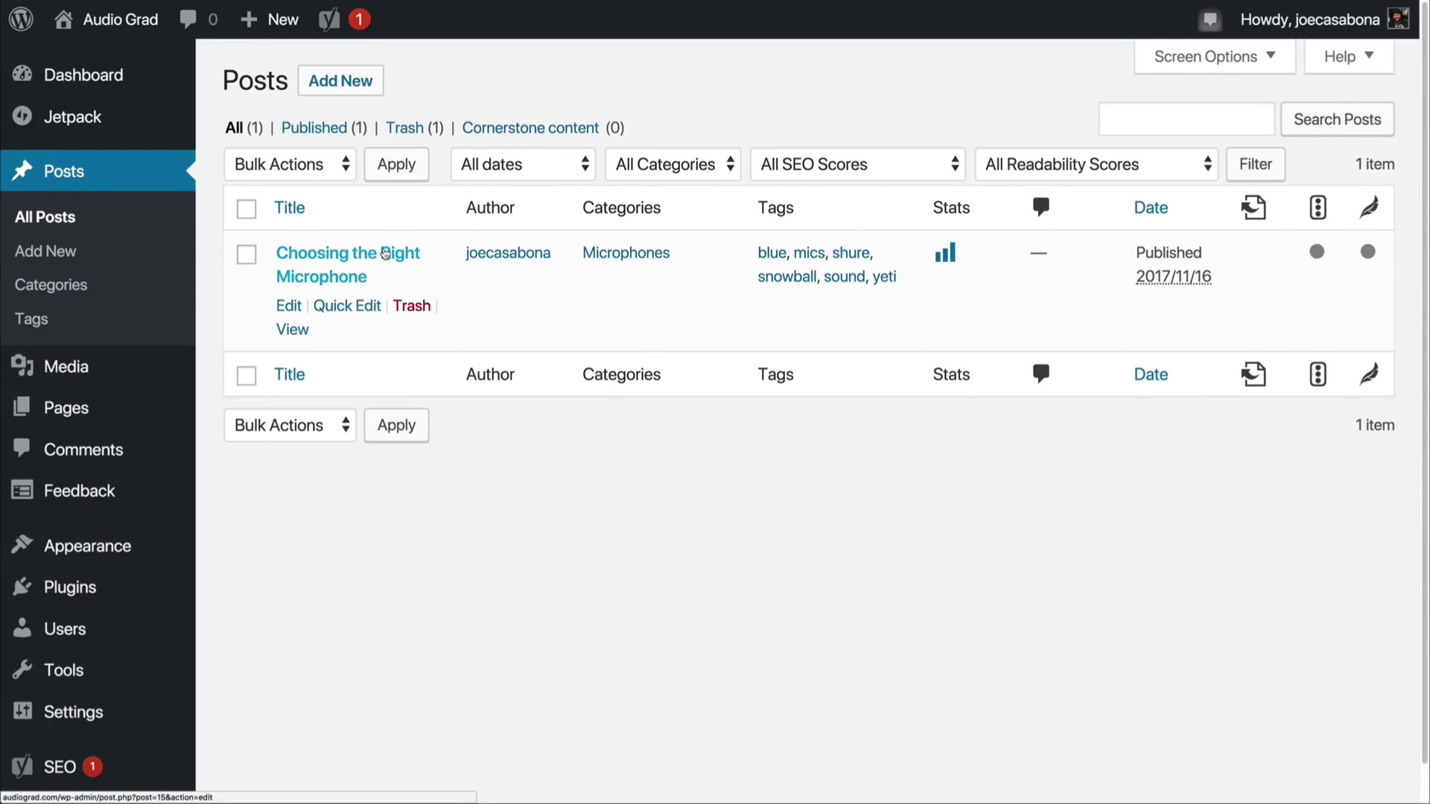
left_click(381, 254)
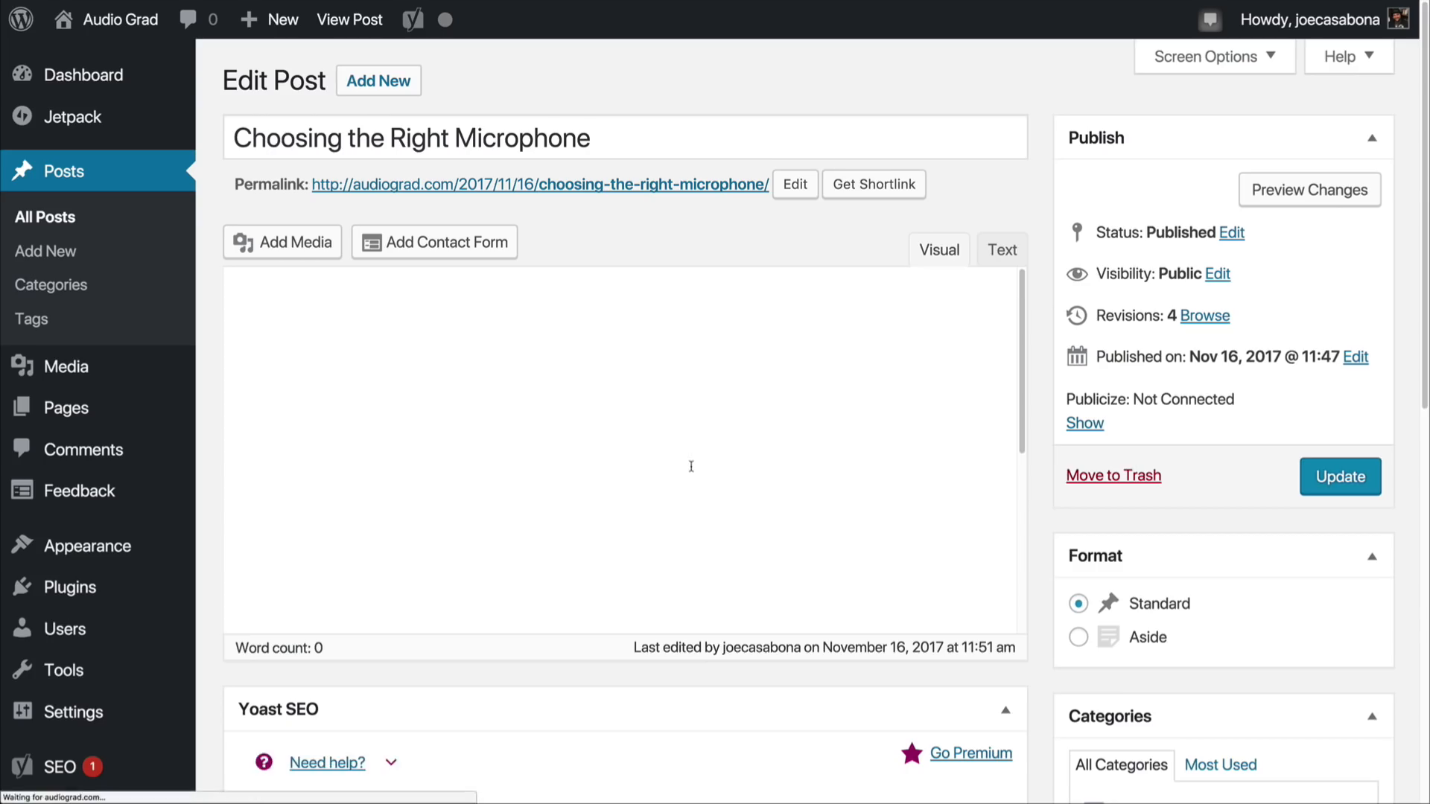
Step: Set the post's Yoast SEO focus keyword to "microphone" and review the resulting SEO analysis
scroll(696, 486, "down", 4)
scroll(696, 486, "down", 15)
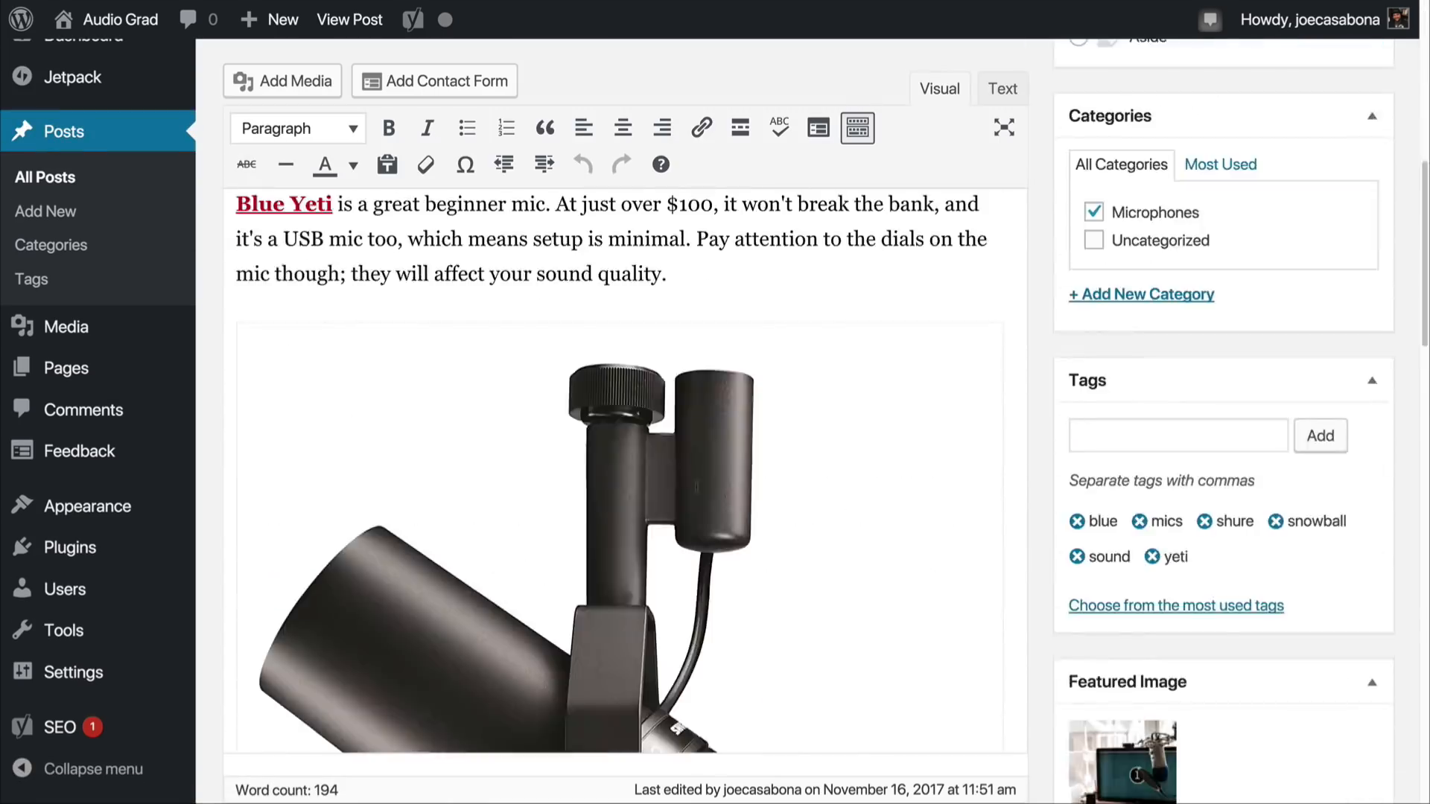
scroll(702, 532, "down", 3)
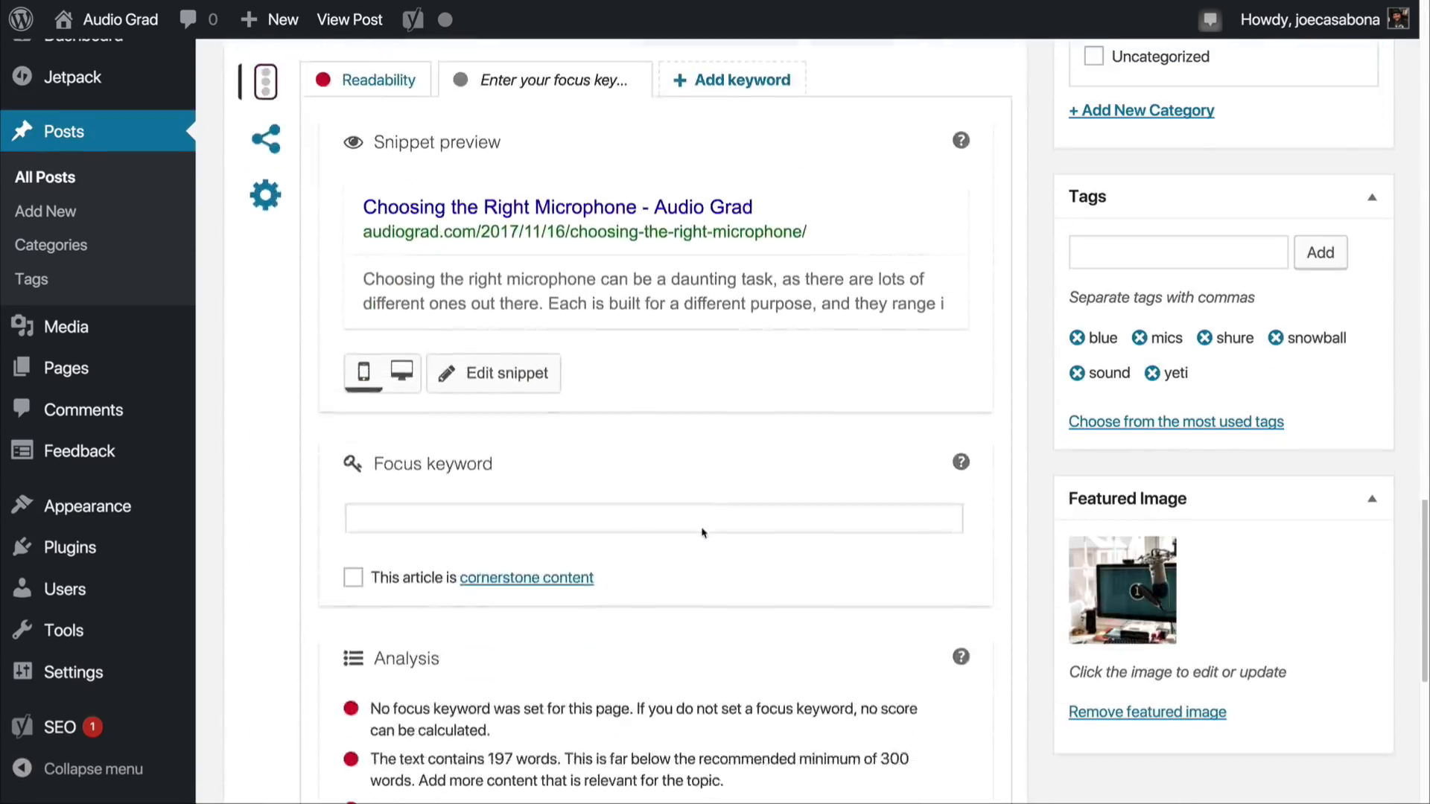
scroll(702, 532, "up", 4)
scroll(702, 532, "down", 1)
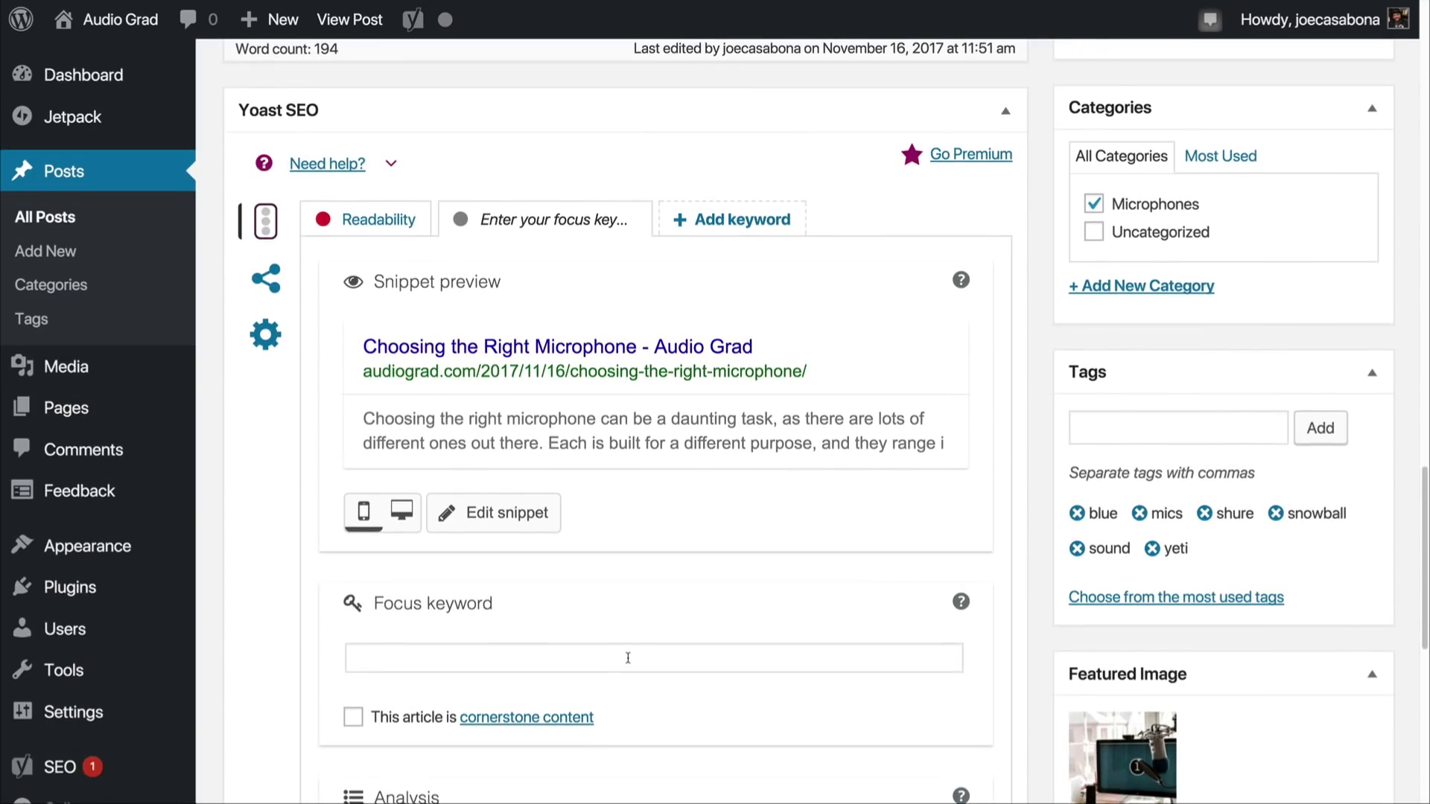
left_click(628, 657)
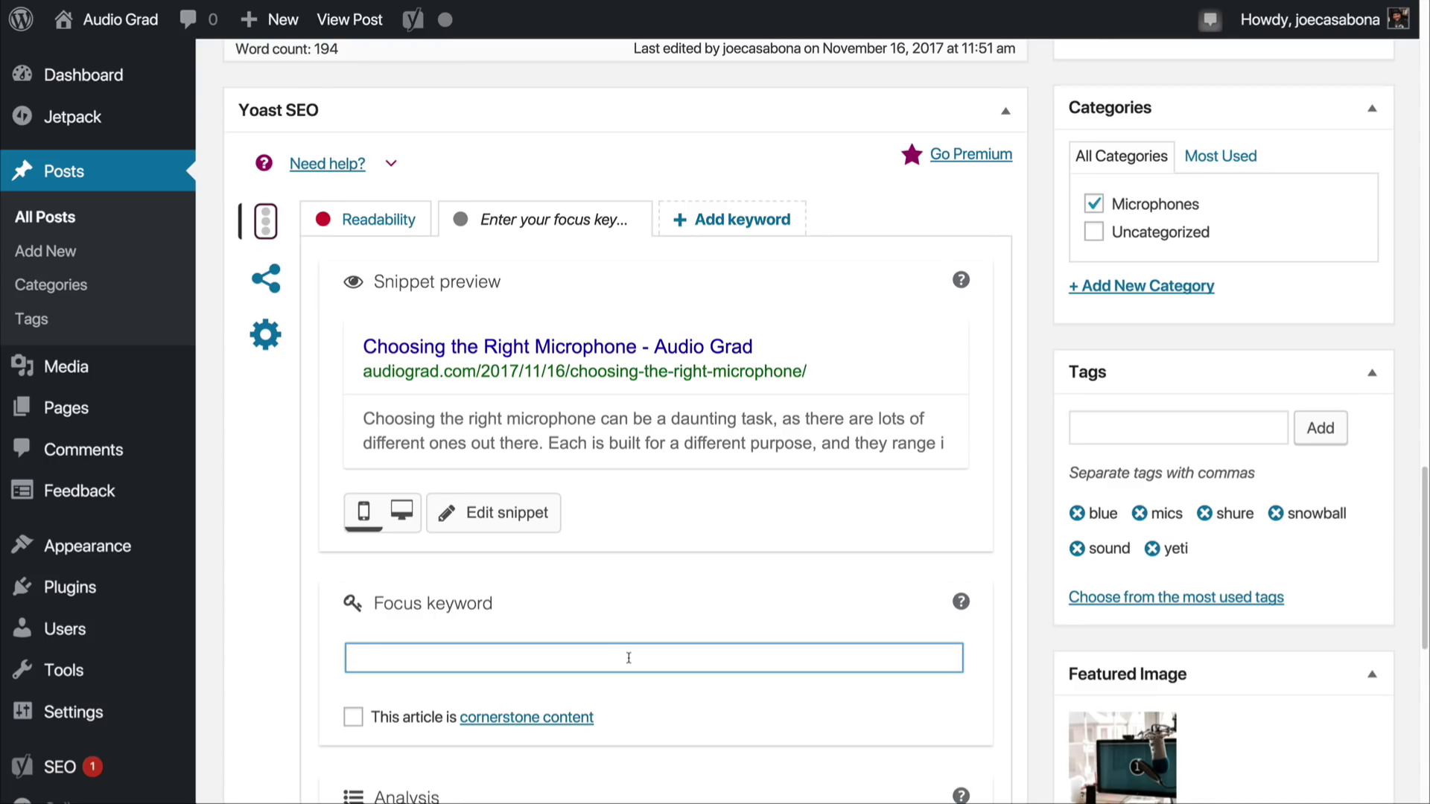
type("microphone")
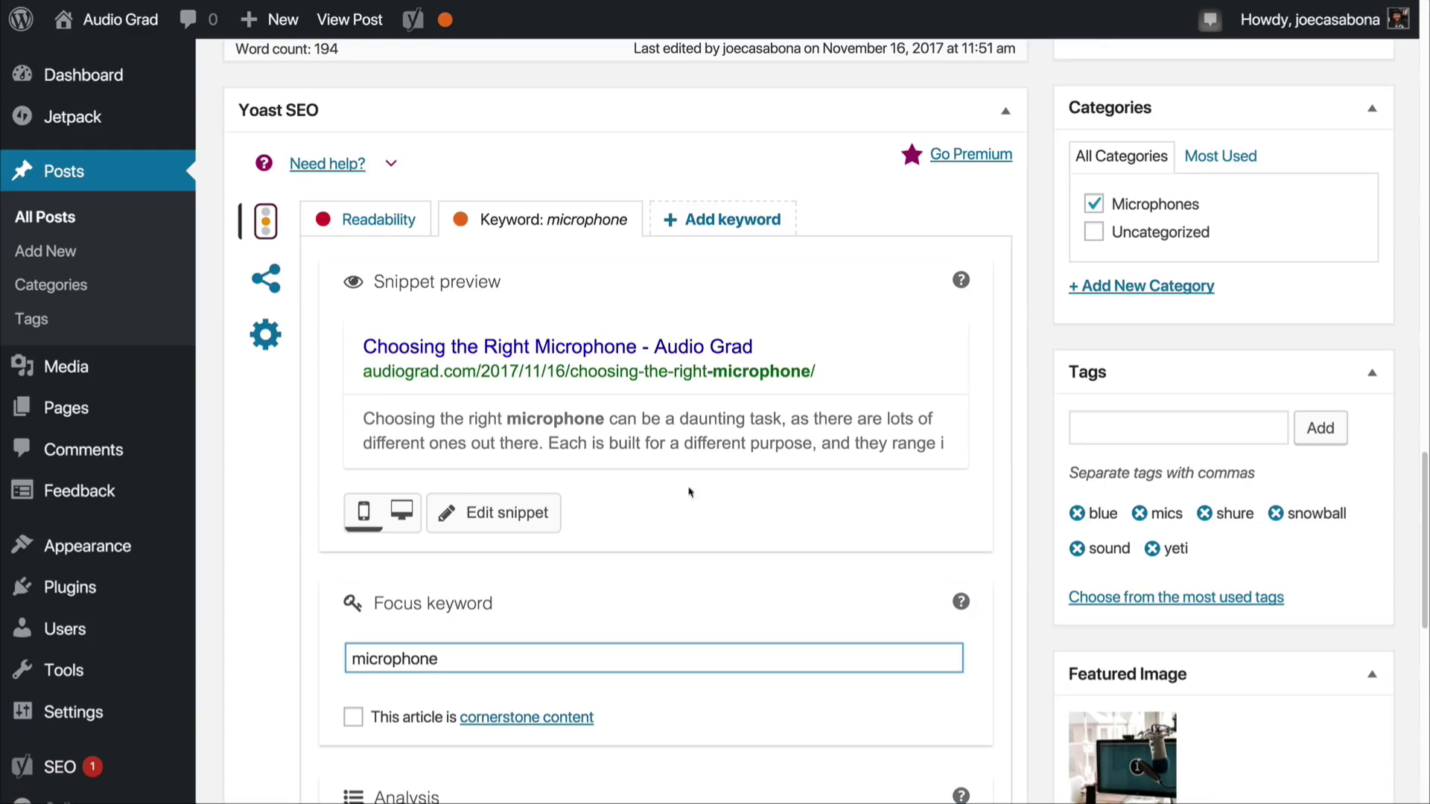
scroll(691, 691, "down", 4)
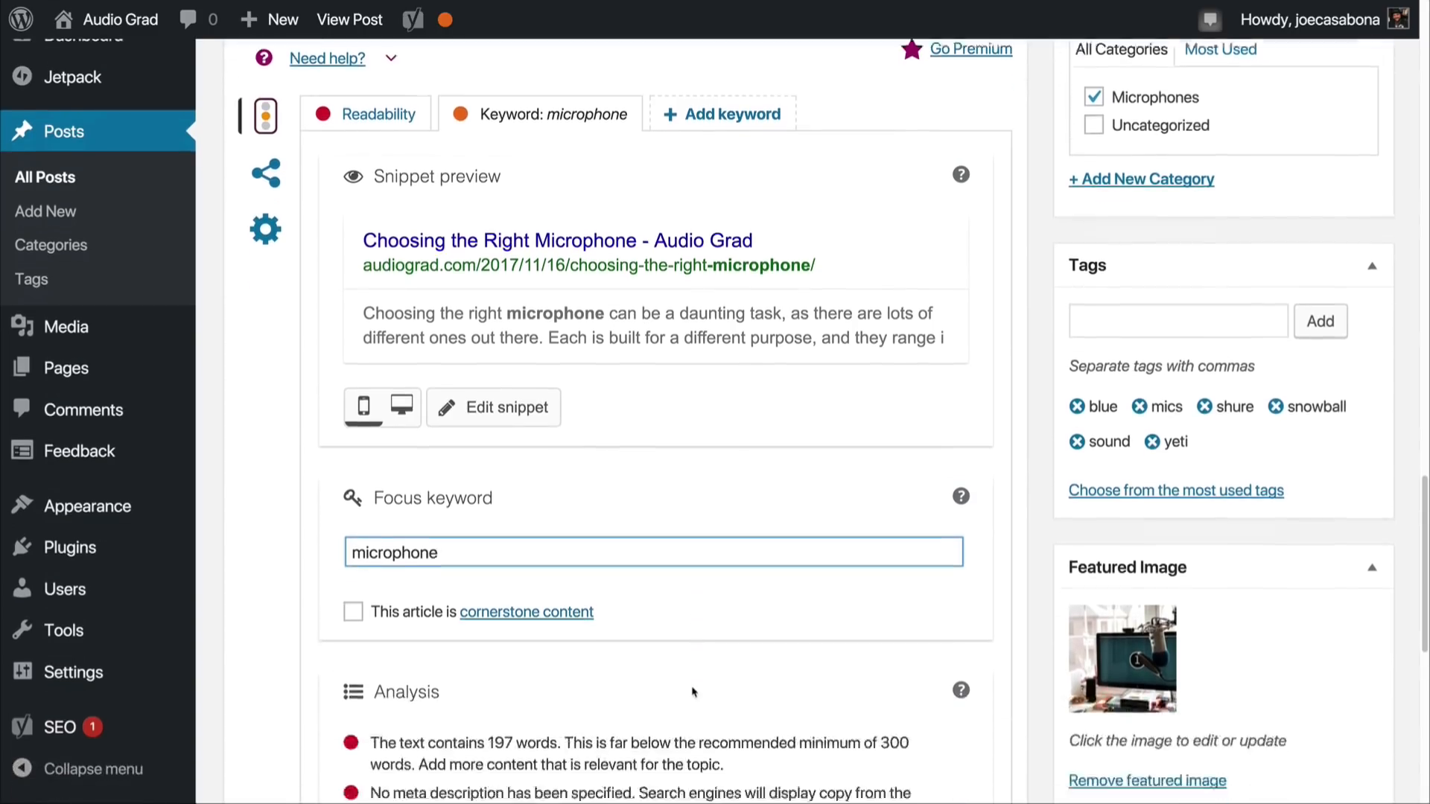
scroll(691, 691, "down", 5)
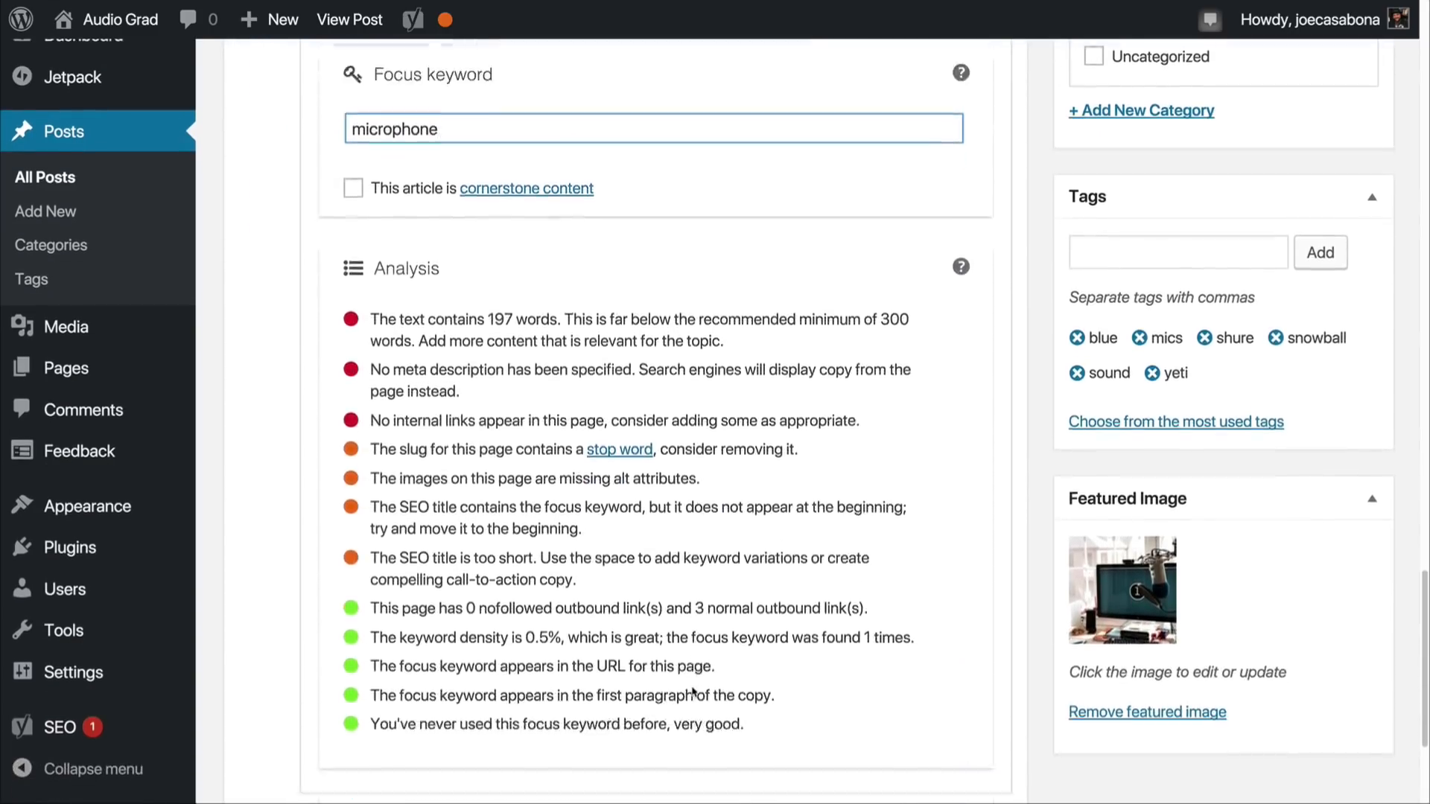
scroll(692, 691, "up", 1)
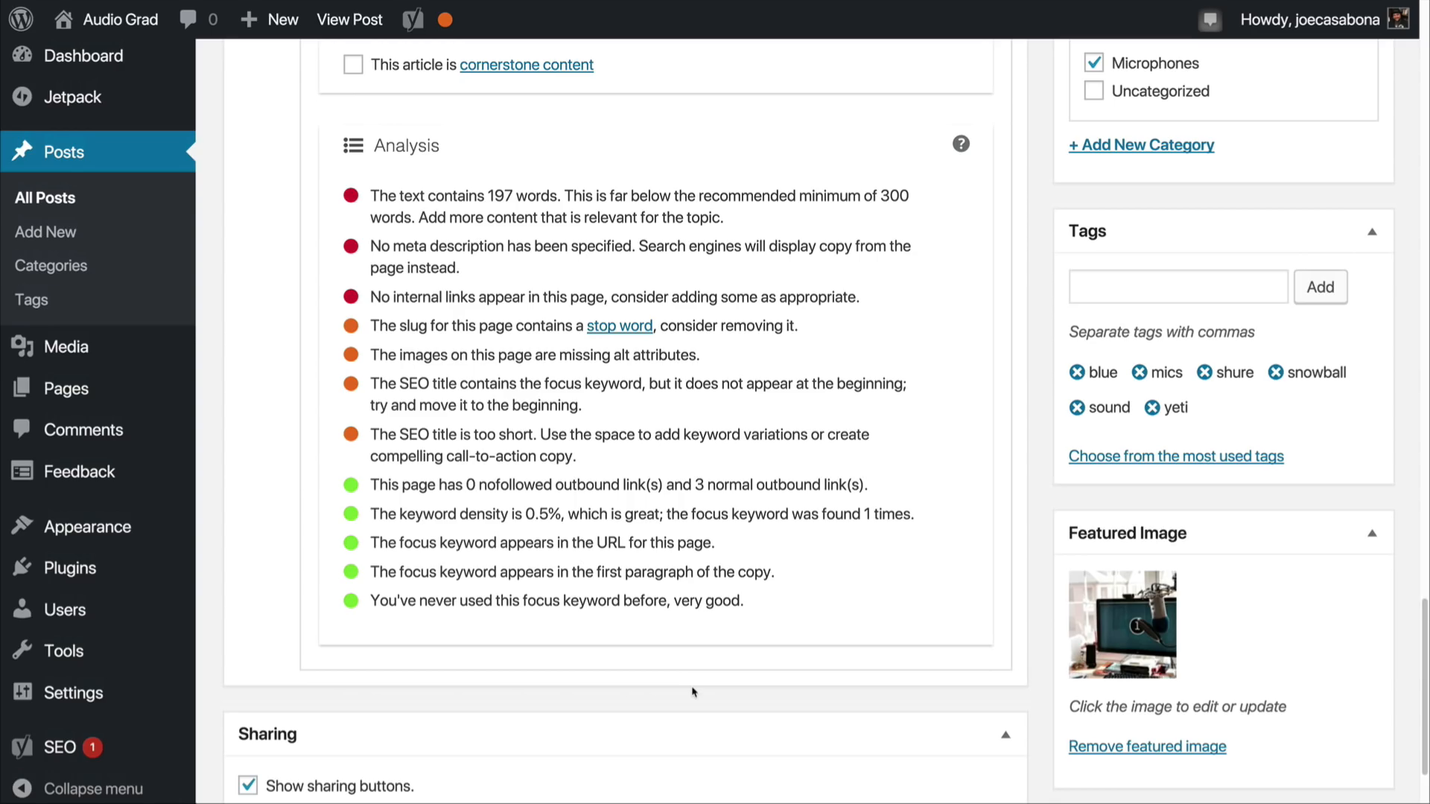
Step: Review the Yoast SEO readability analysis of the microphone post
scroll(692, 692, "up", 3)
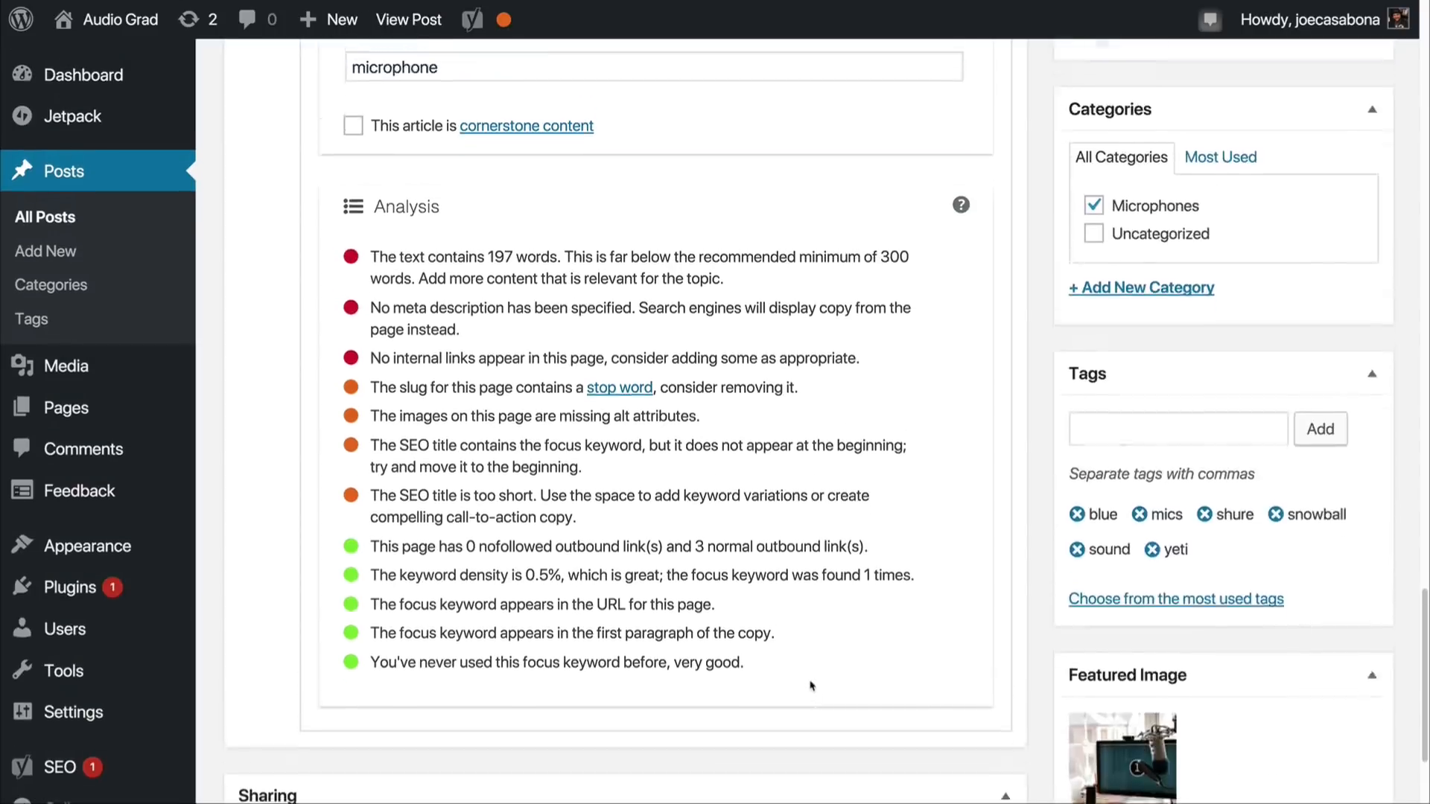
scroll(810, 685, "up", 5)
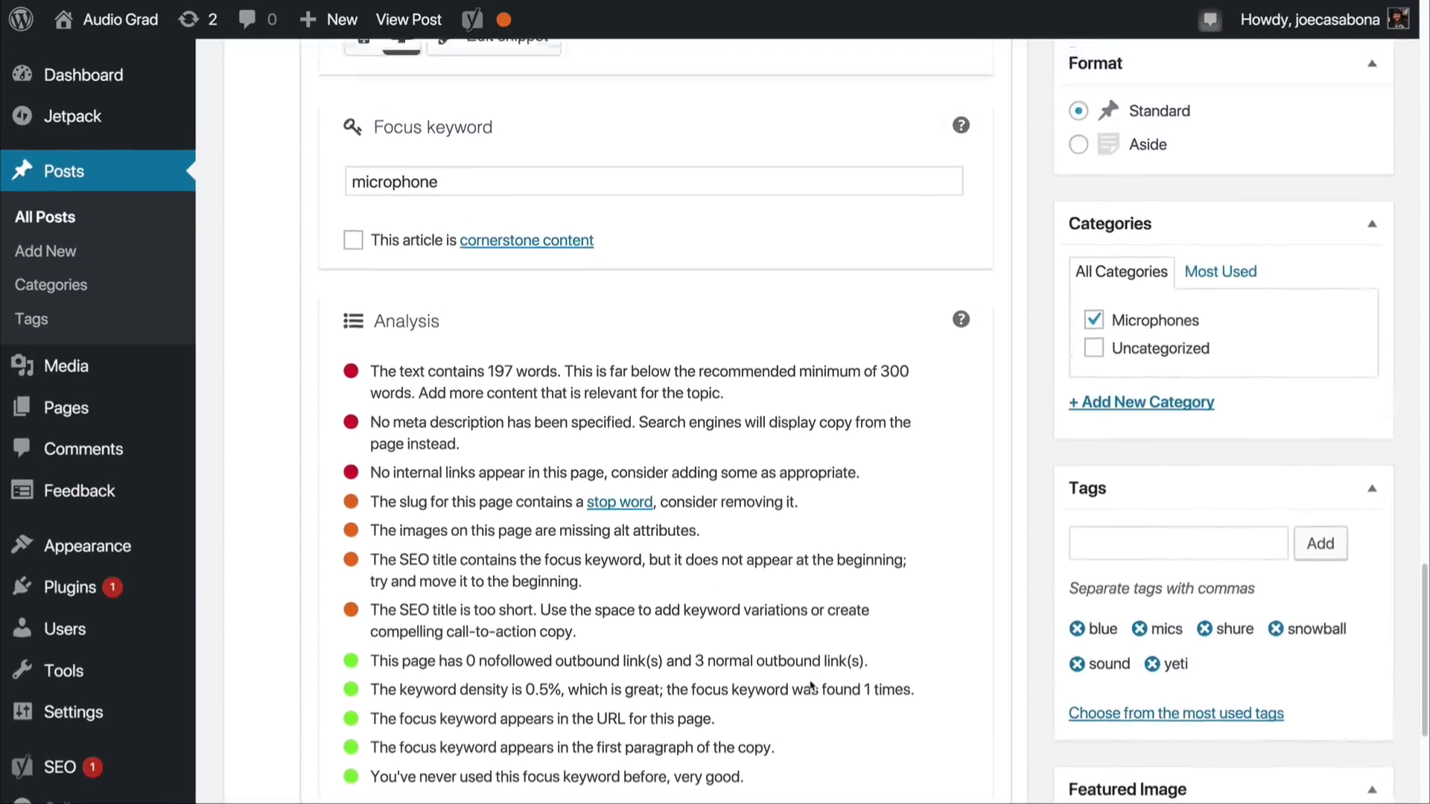
scroll(810, 680, "up", 4)
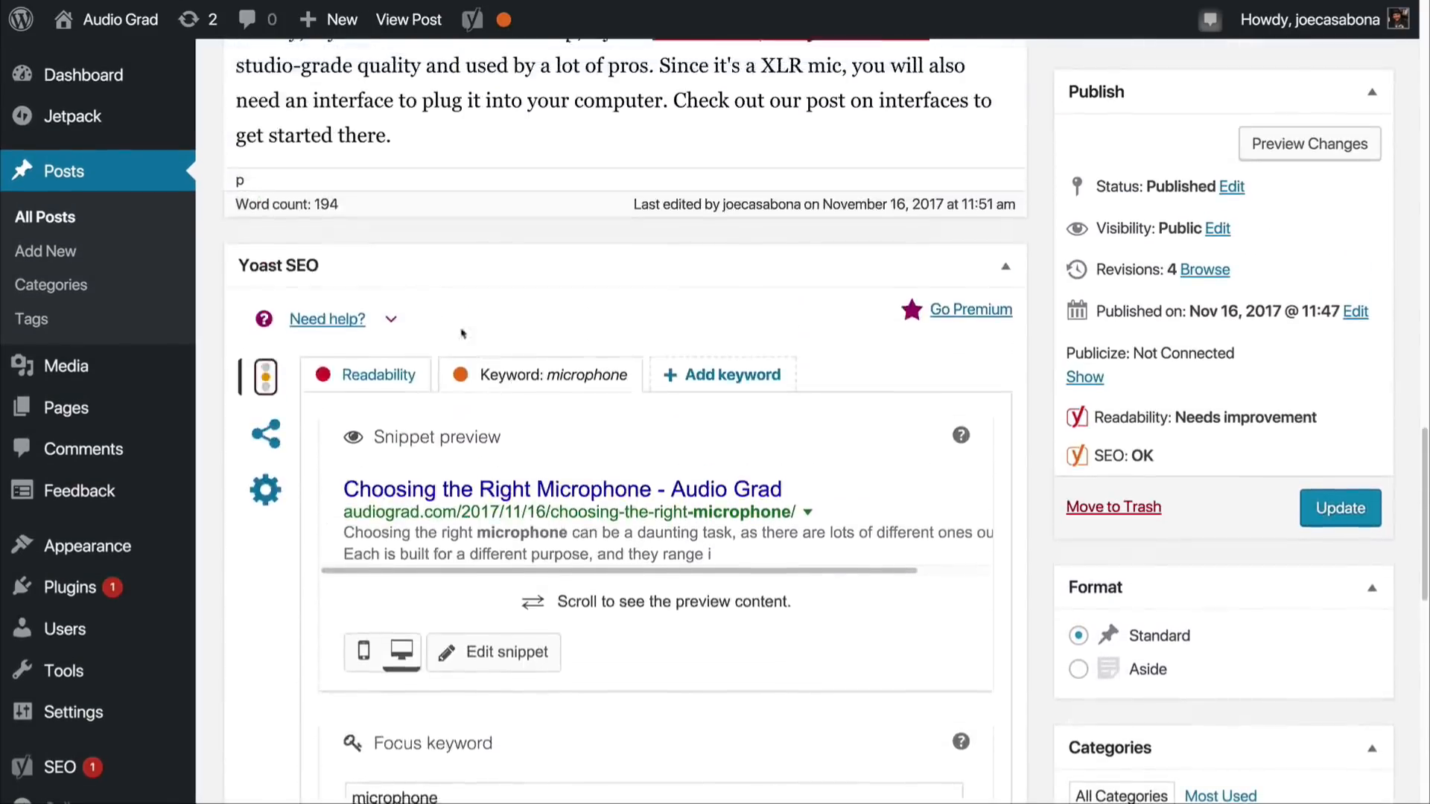
left_click(368, 454)
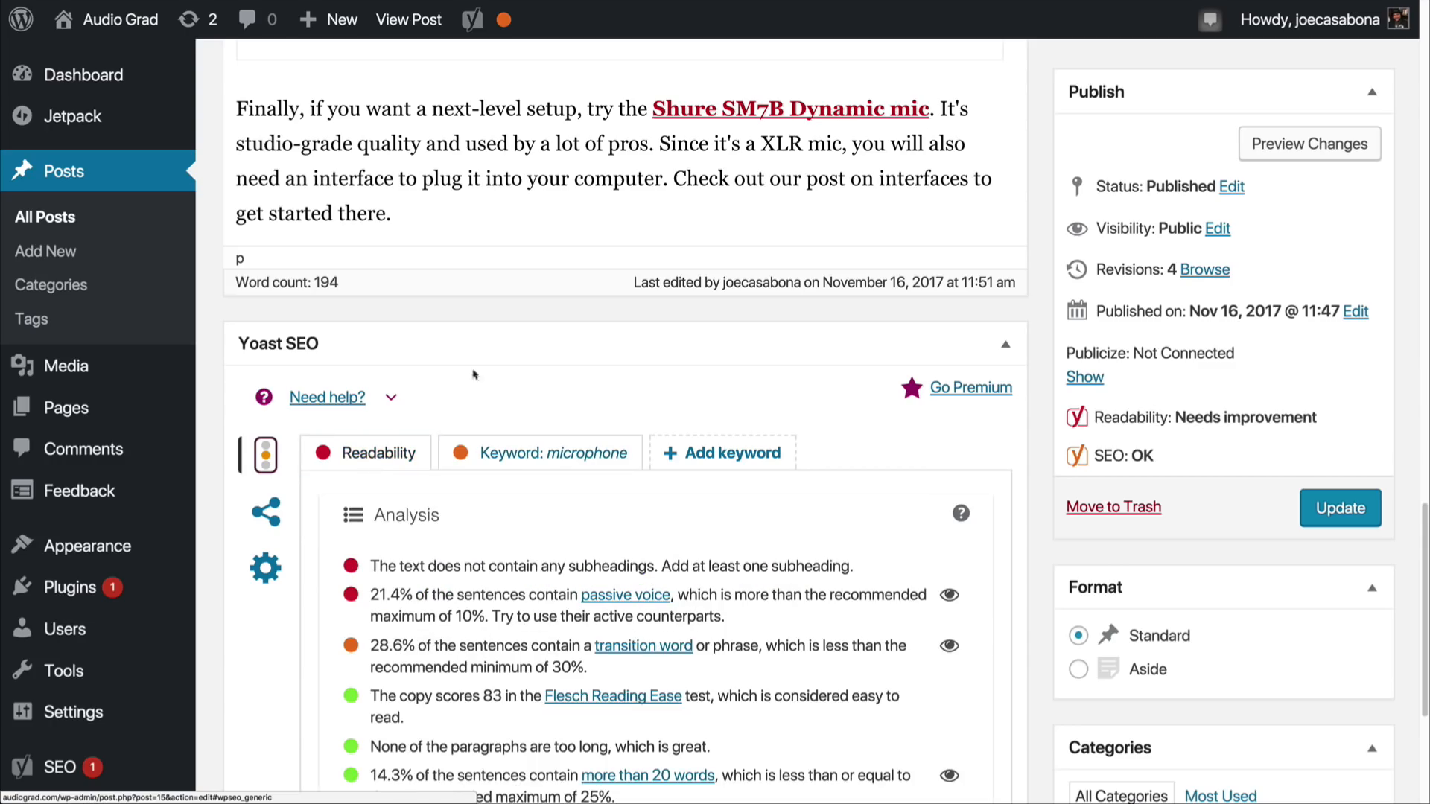
scroll(517, 601, "down", 1)
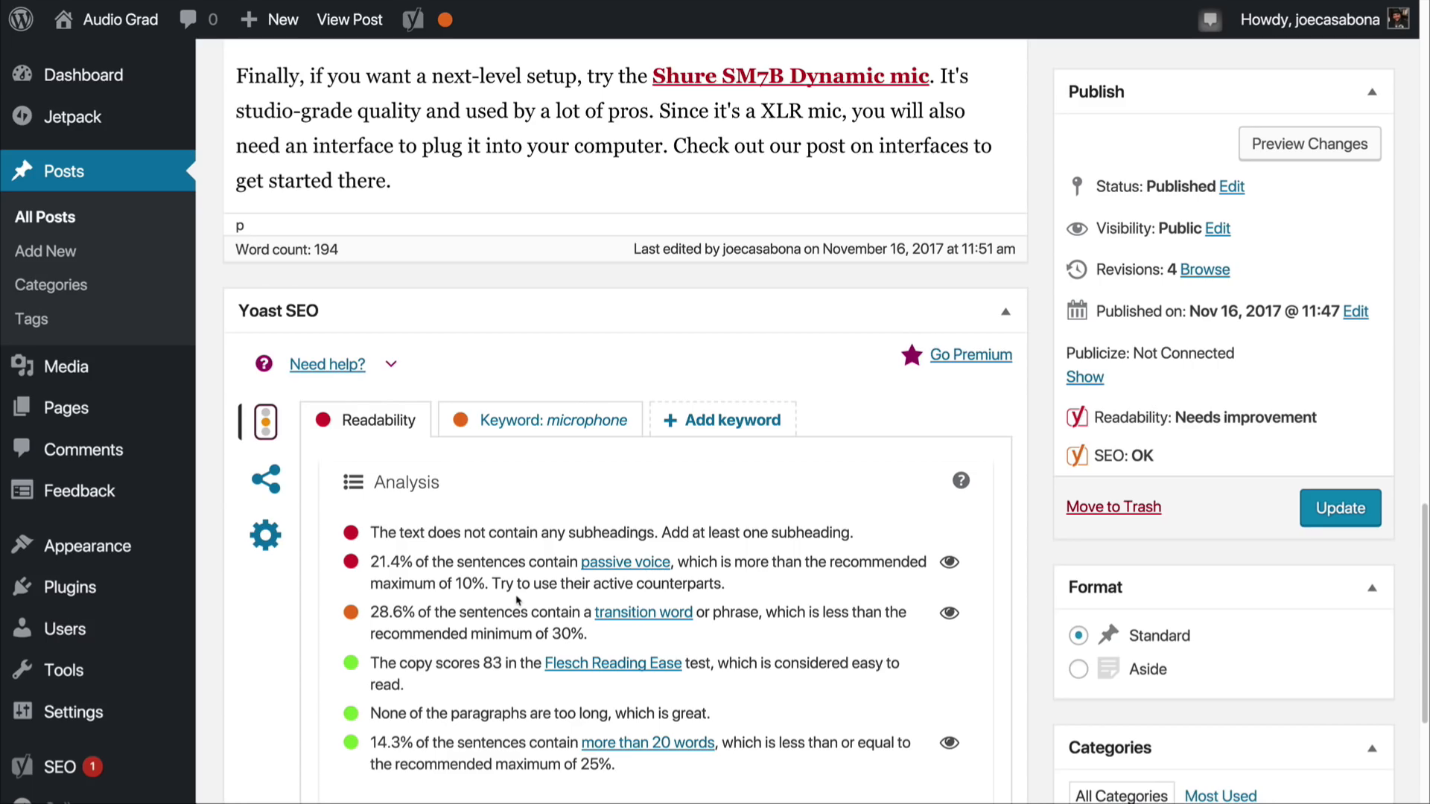
Step: Open the passive voice help article from the readability analysis and read its examples and better alternatives
left_click(626, 562)
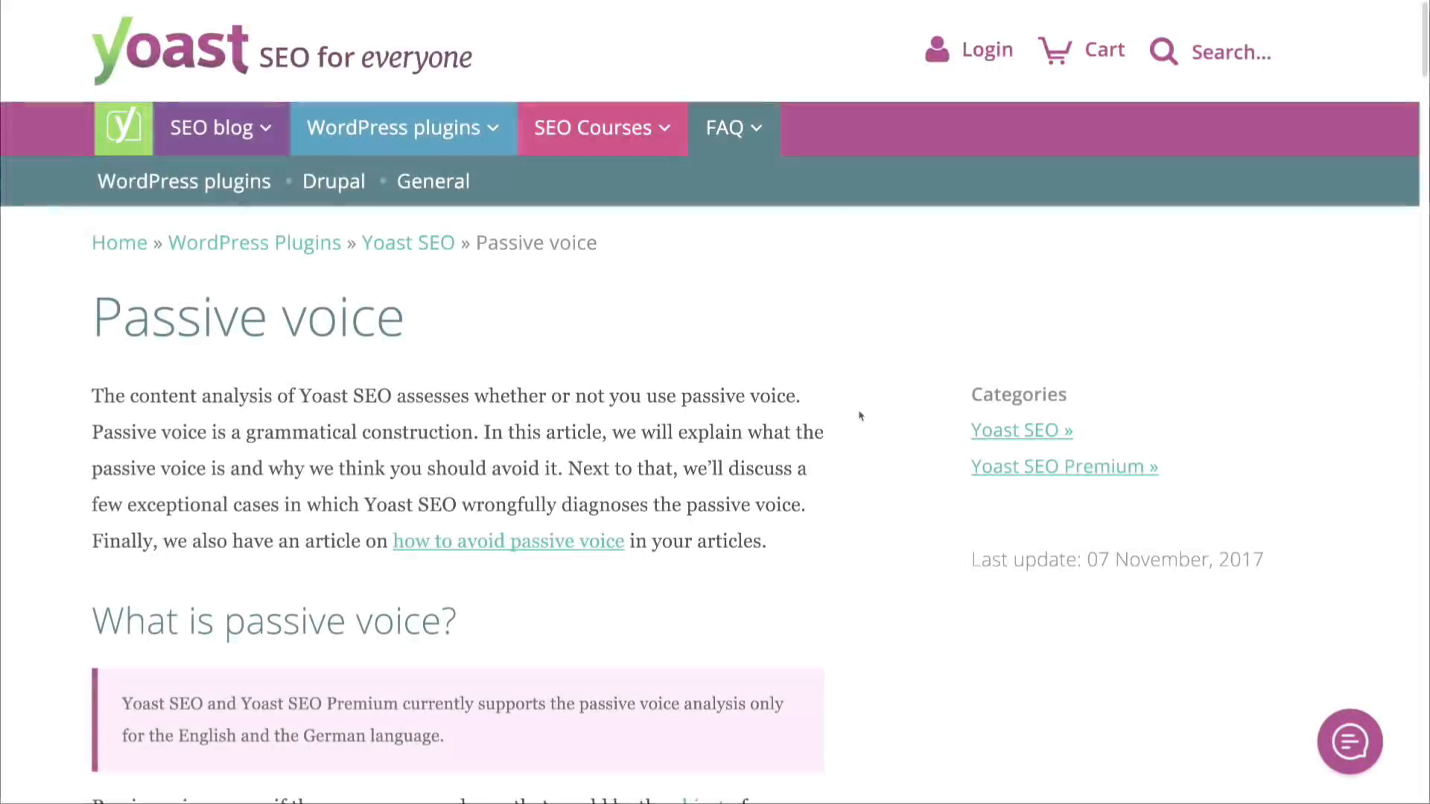
scroll(858, 415, "down", 5)
scroll(859, 415, "down", 8)
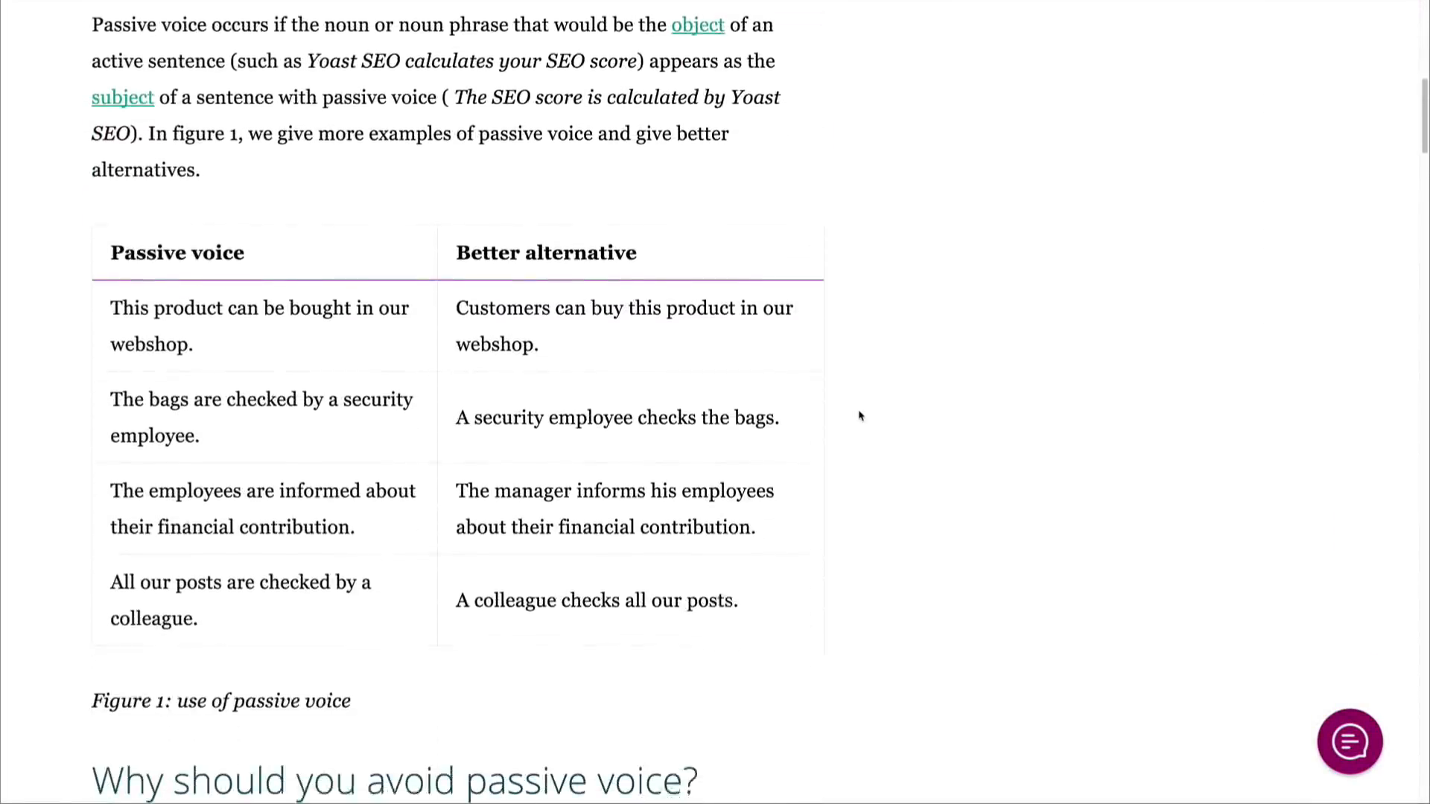
scroll(859, 415, "down", 9)
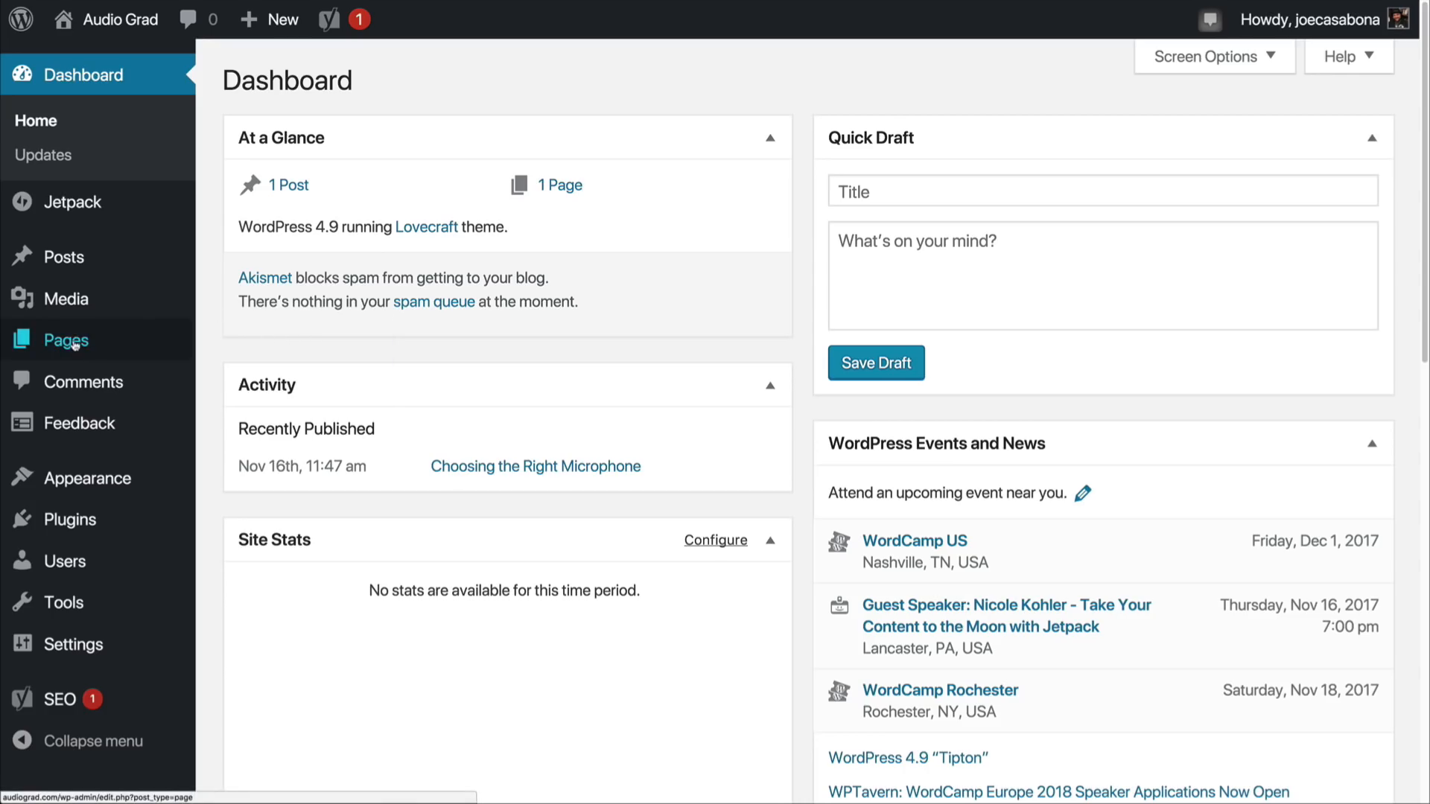
Step: Create a new page on the site and title it "Contact"
mouse_move(77, 341)
left_click(233, 381)
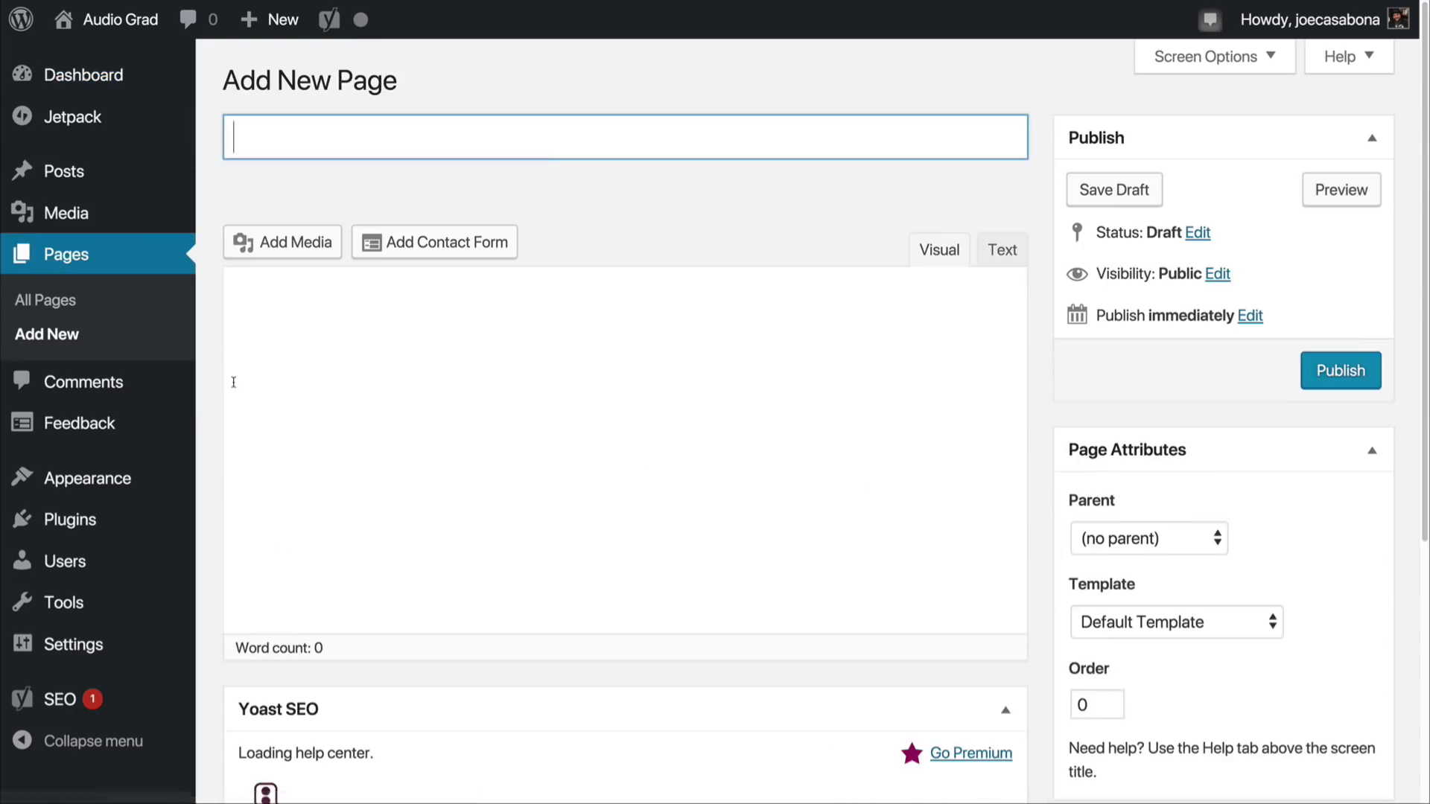
left_click(332, 151)
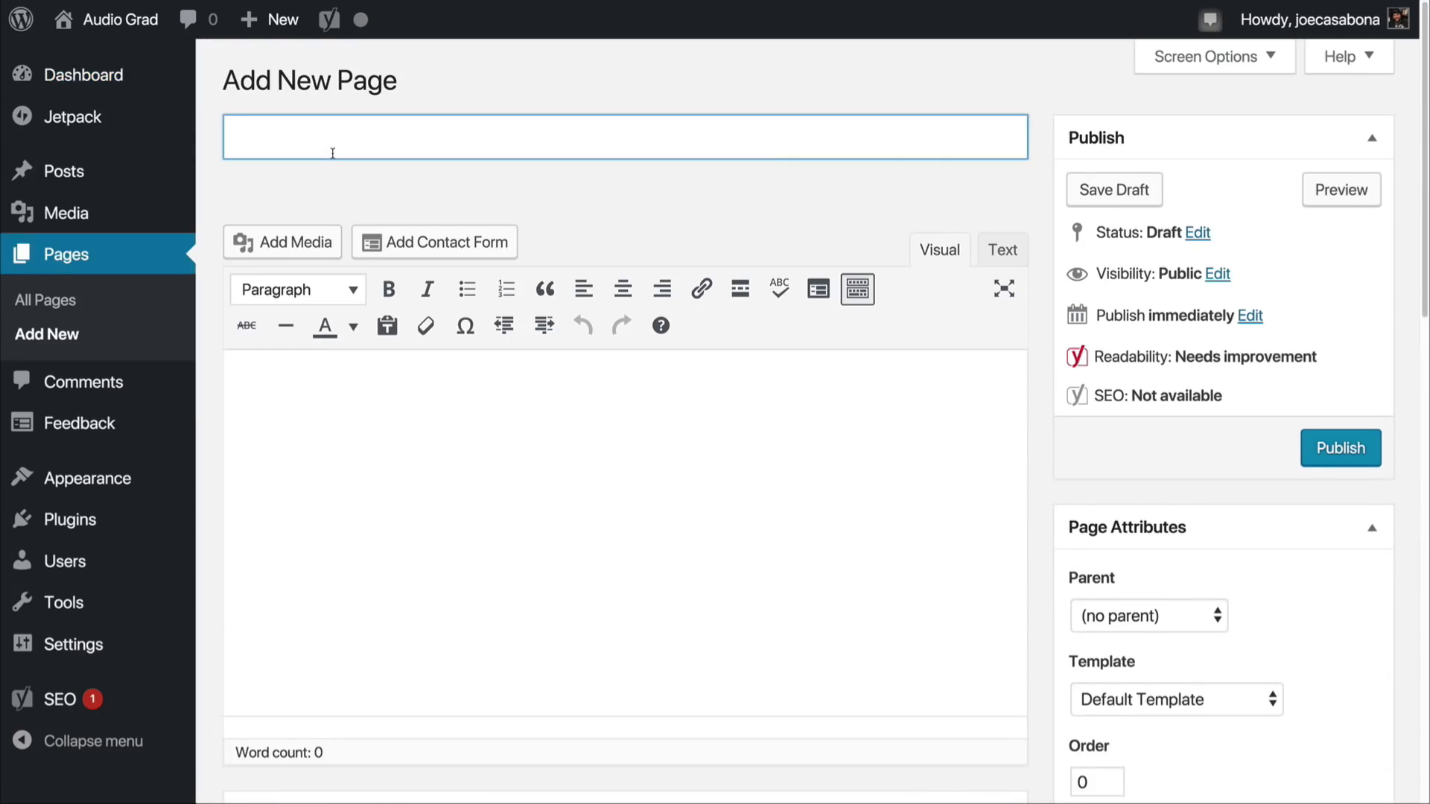
type("Contact")
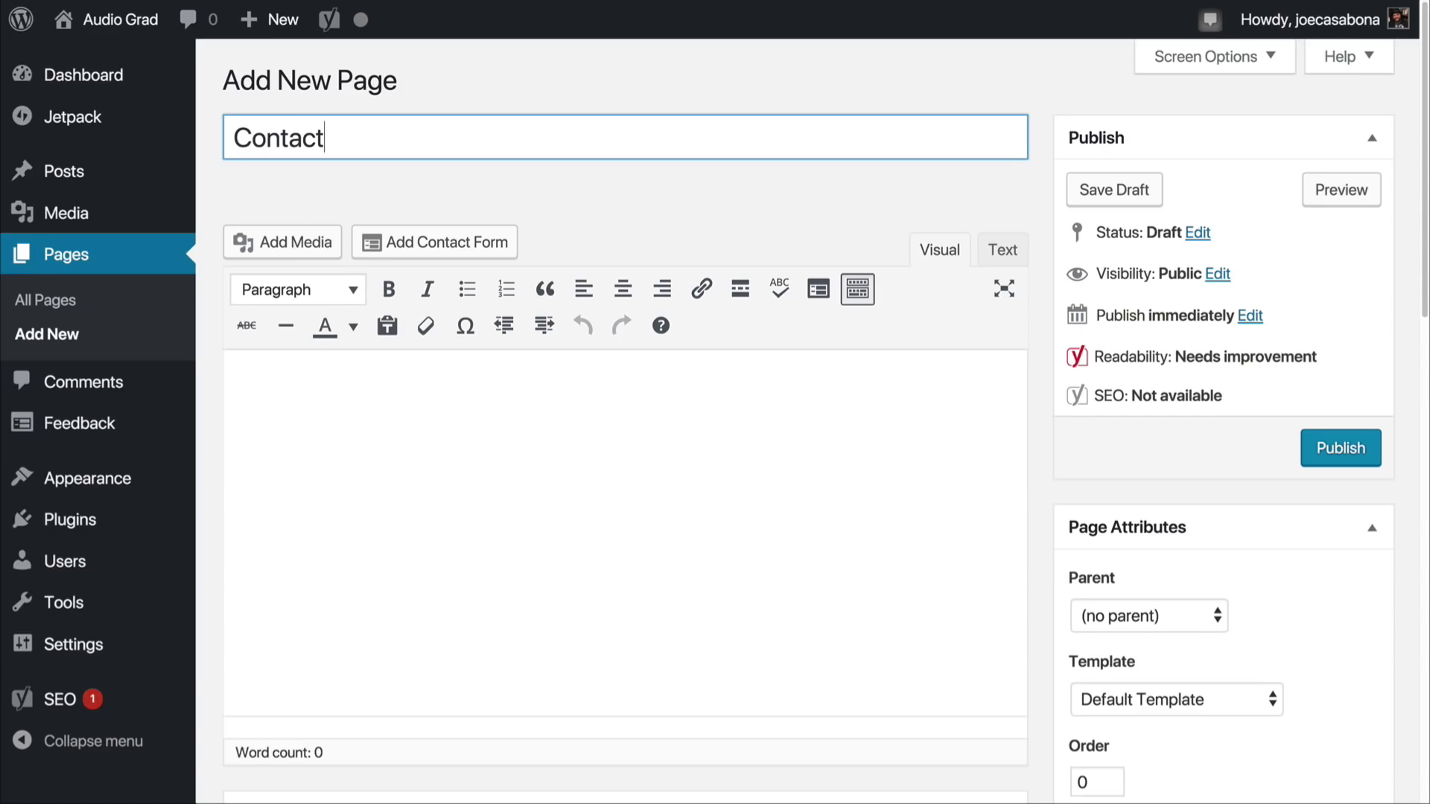
Step: Insert a contact form into the body of the Contact page and look over its fields
left_click(440, 437)
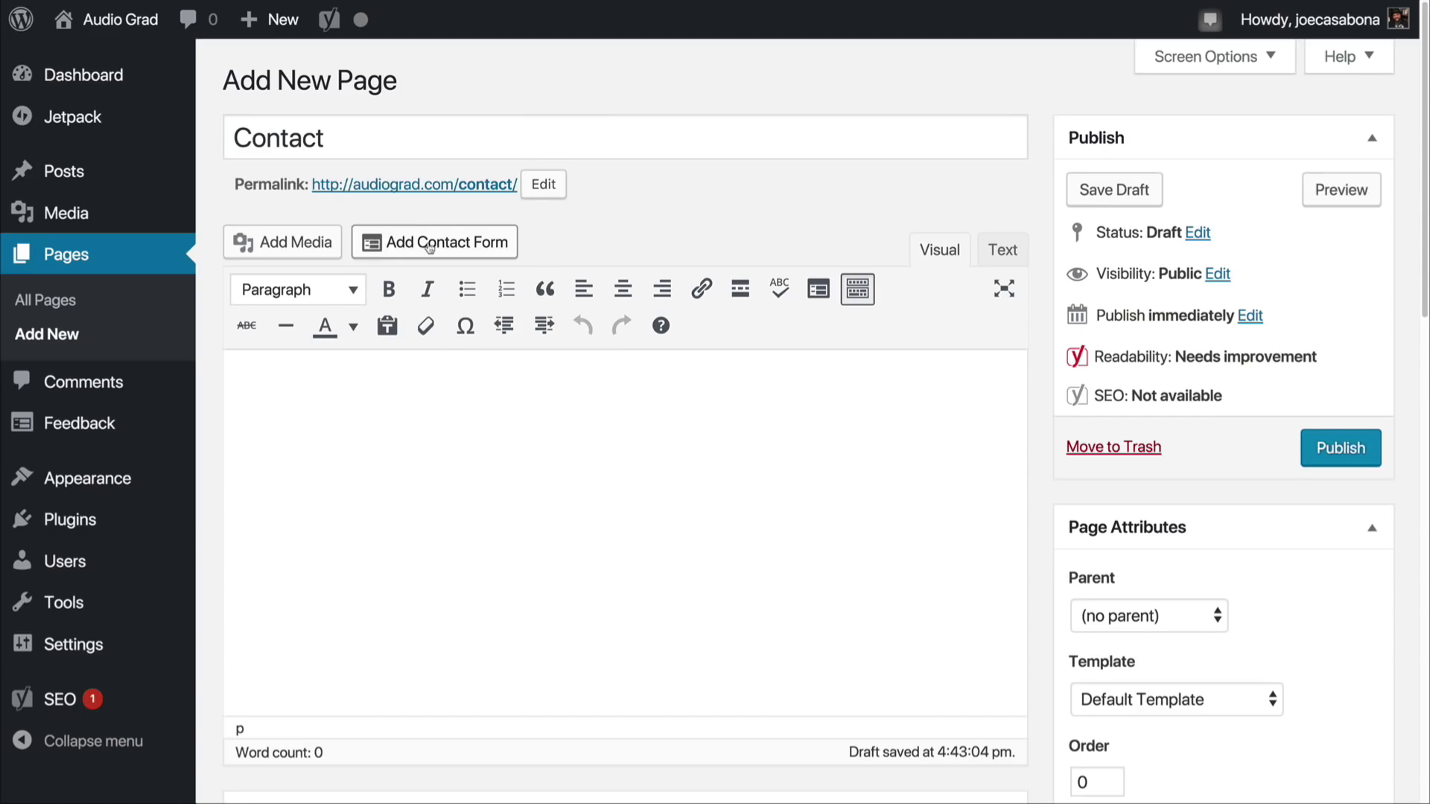
left_click(452, 245)
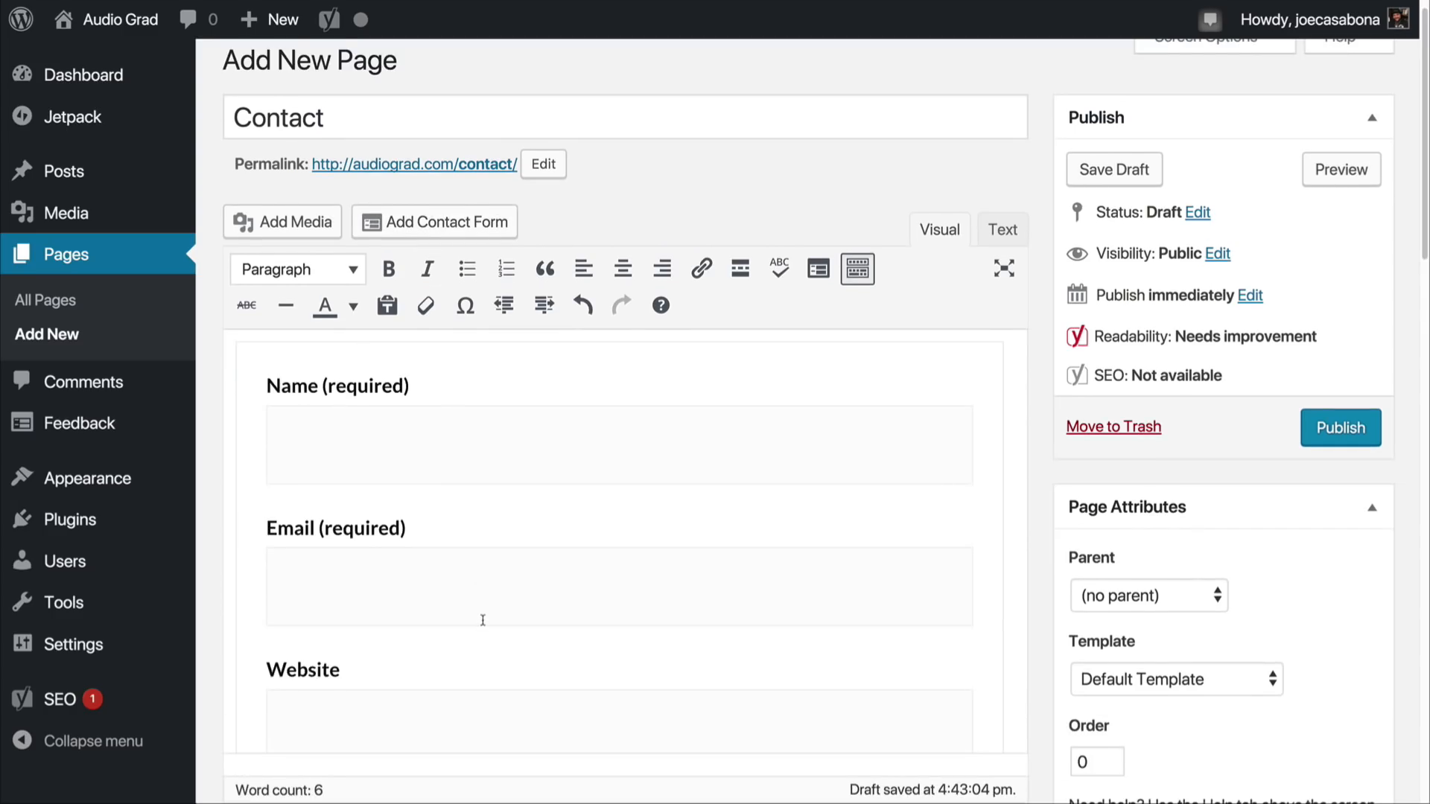
scroll(481, 622, "down", 2)
scroll(483, 624, "down", 6)
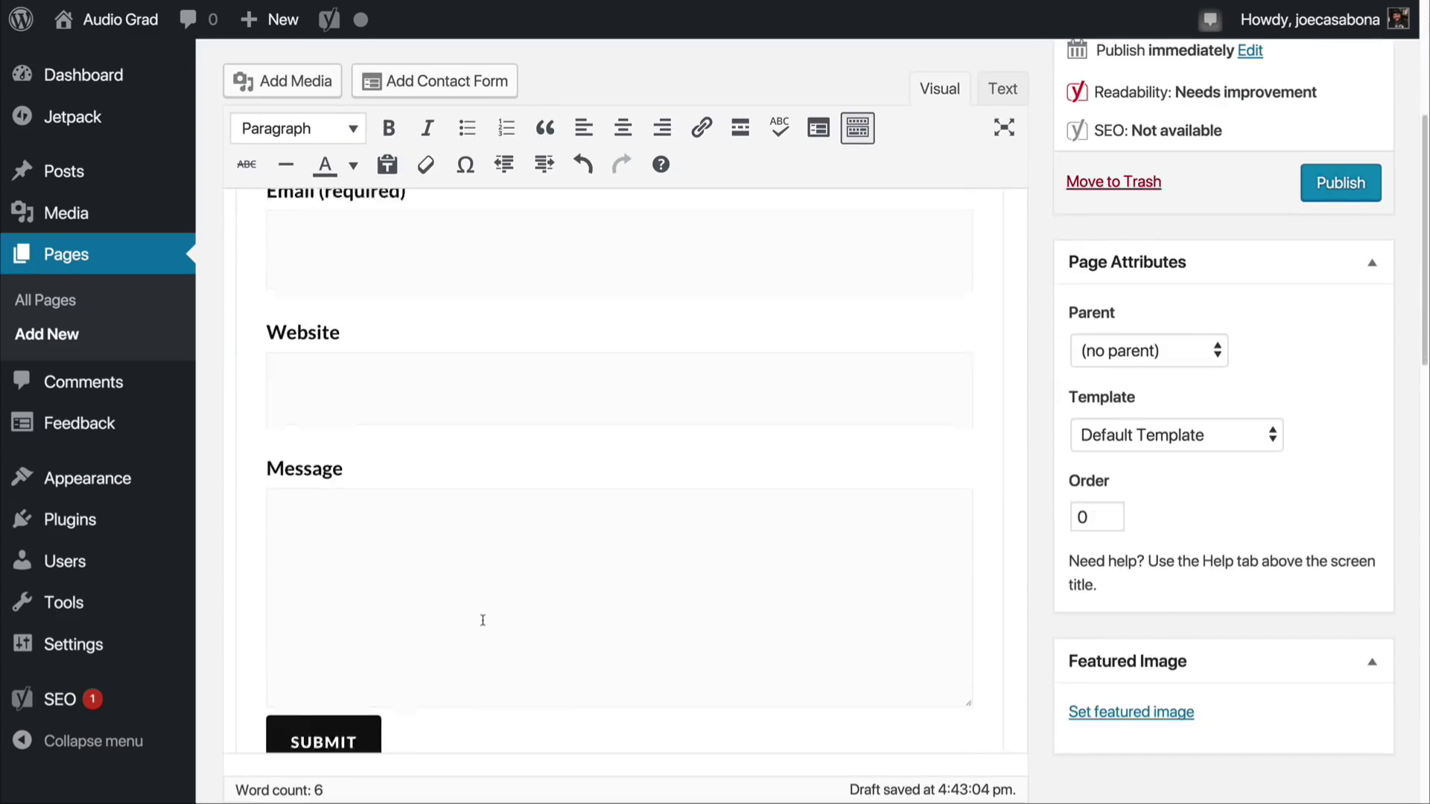
scroll(482, 624, "up", 7)
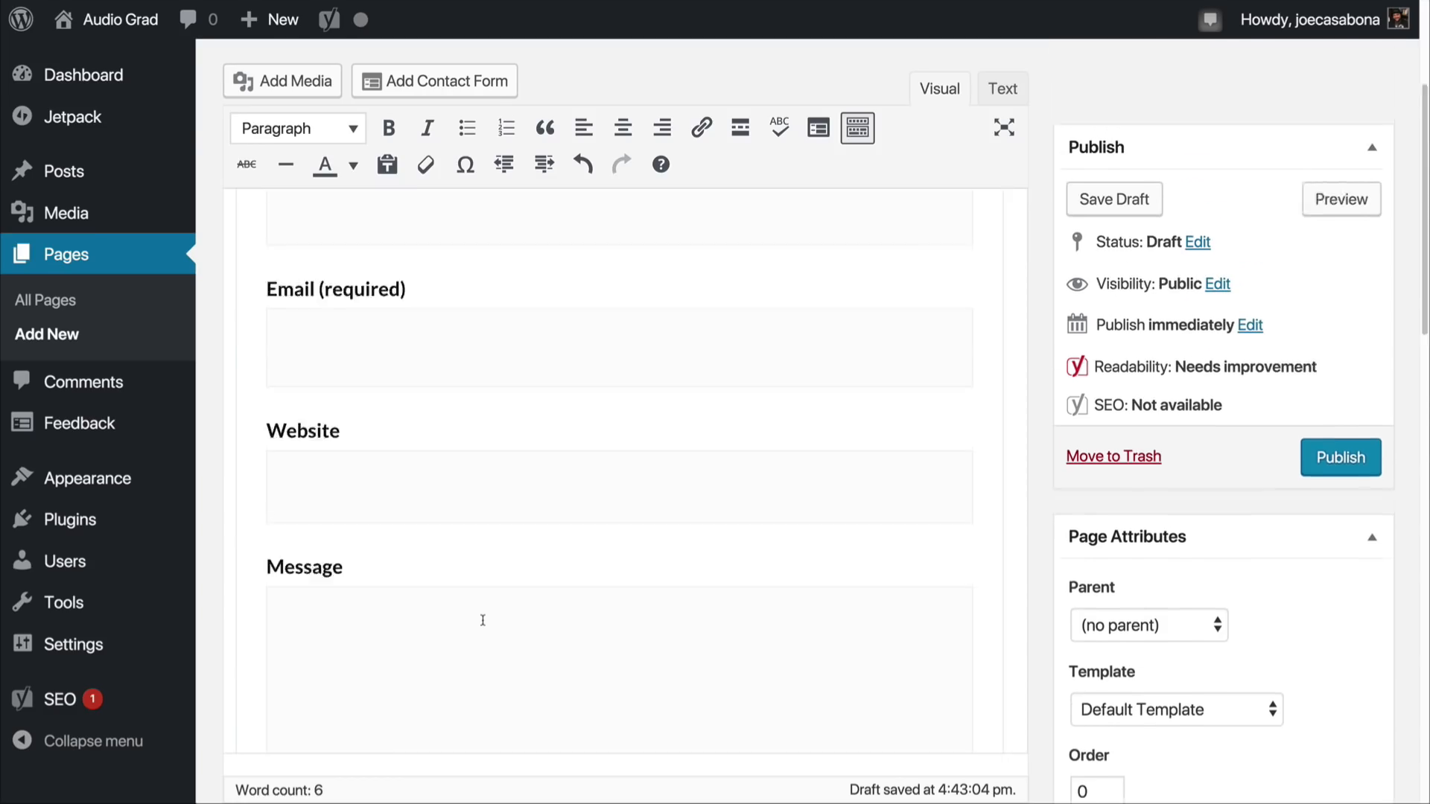
Step: Edit the contact form, setting the email subject to "Audio Grad Contact Form" and entering the recipient's email address for submissions
left_click(619, 411)
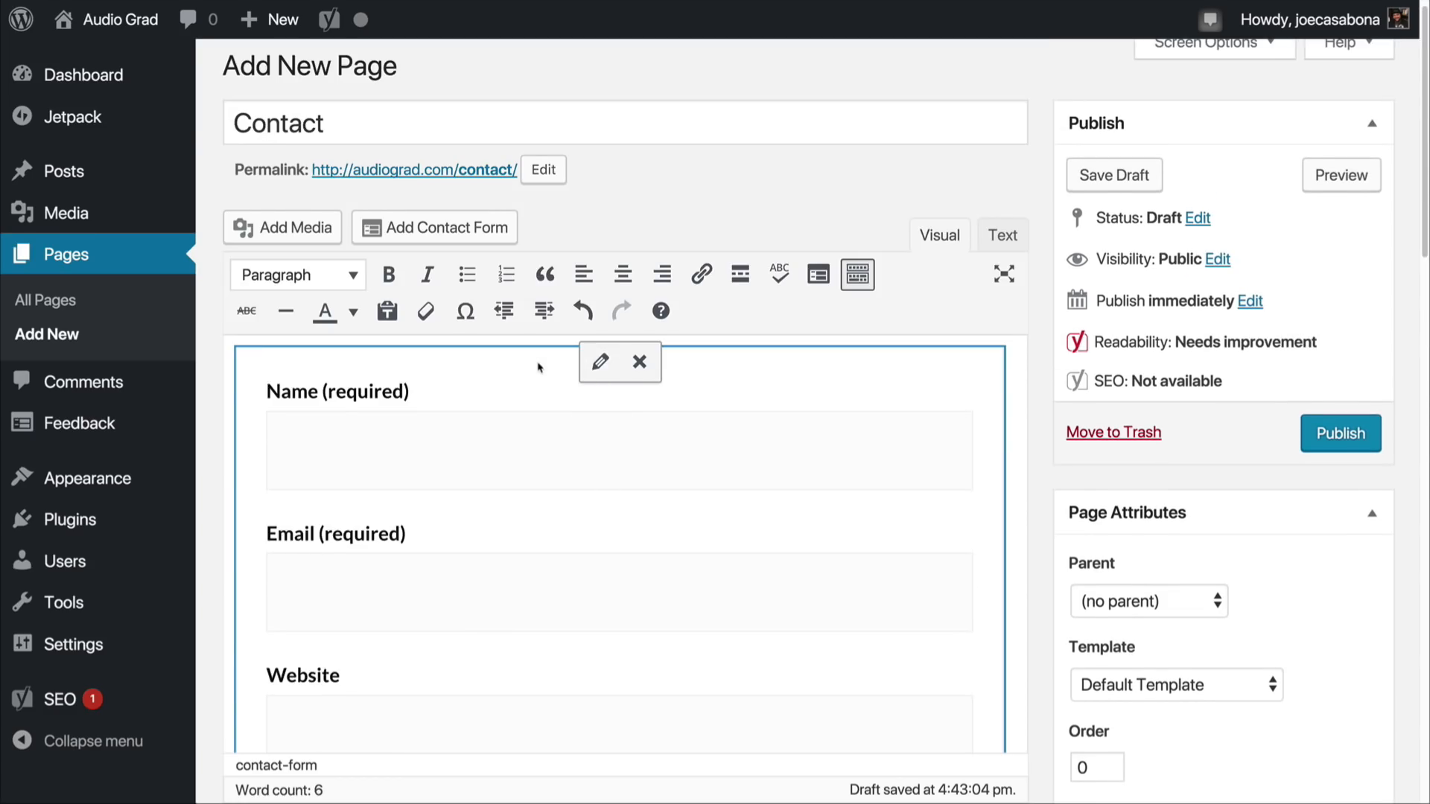
left_click(602, 365)
scroll(493, 529, "down", 1)
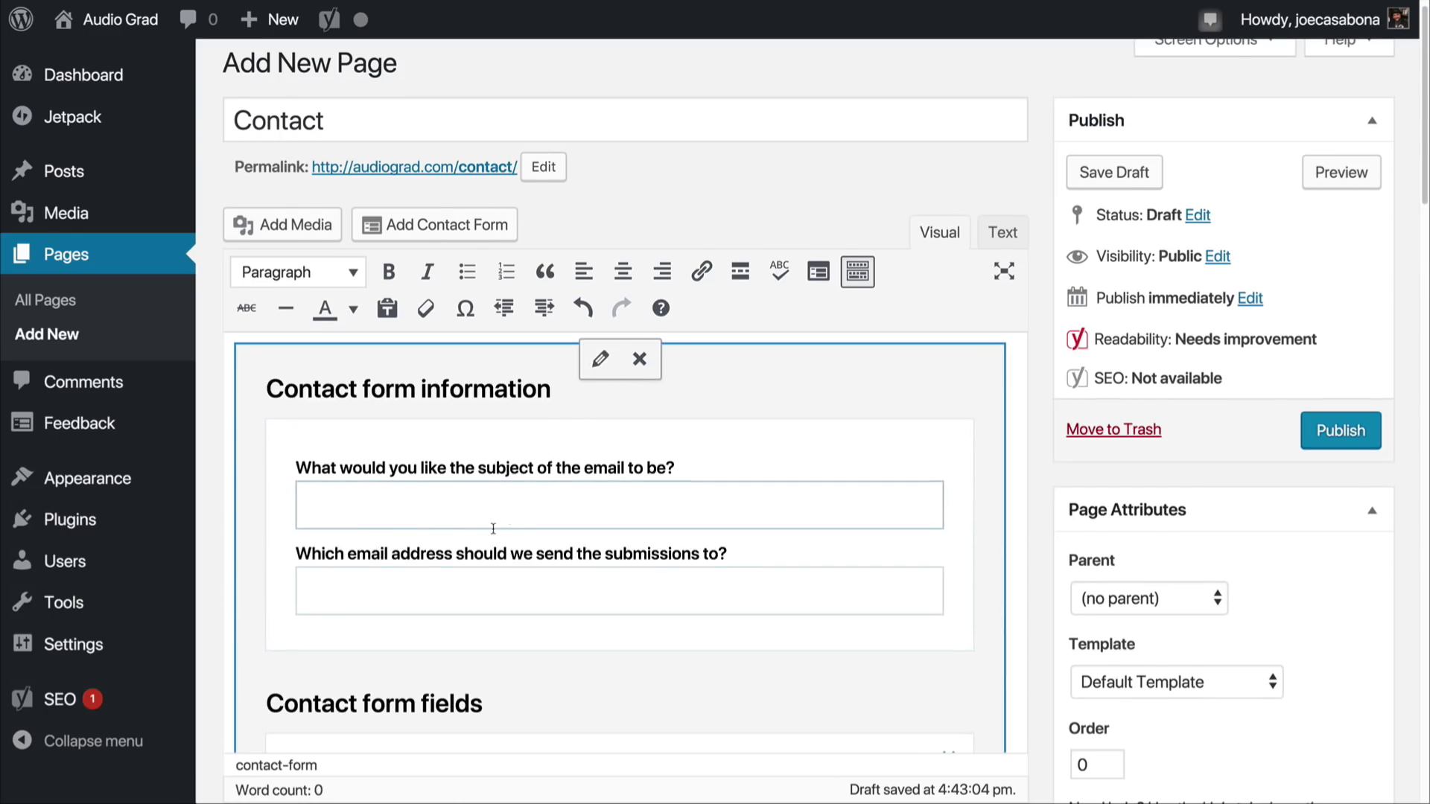
scroll(497, 517, "down", 1)
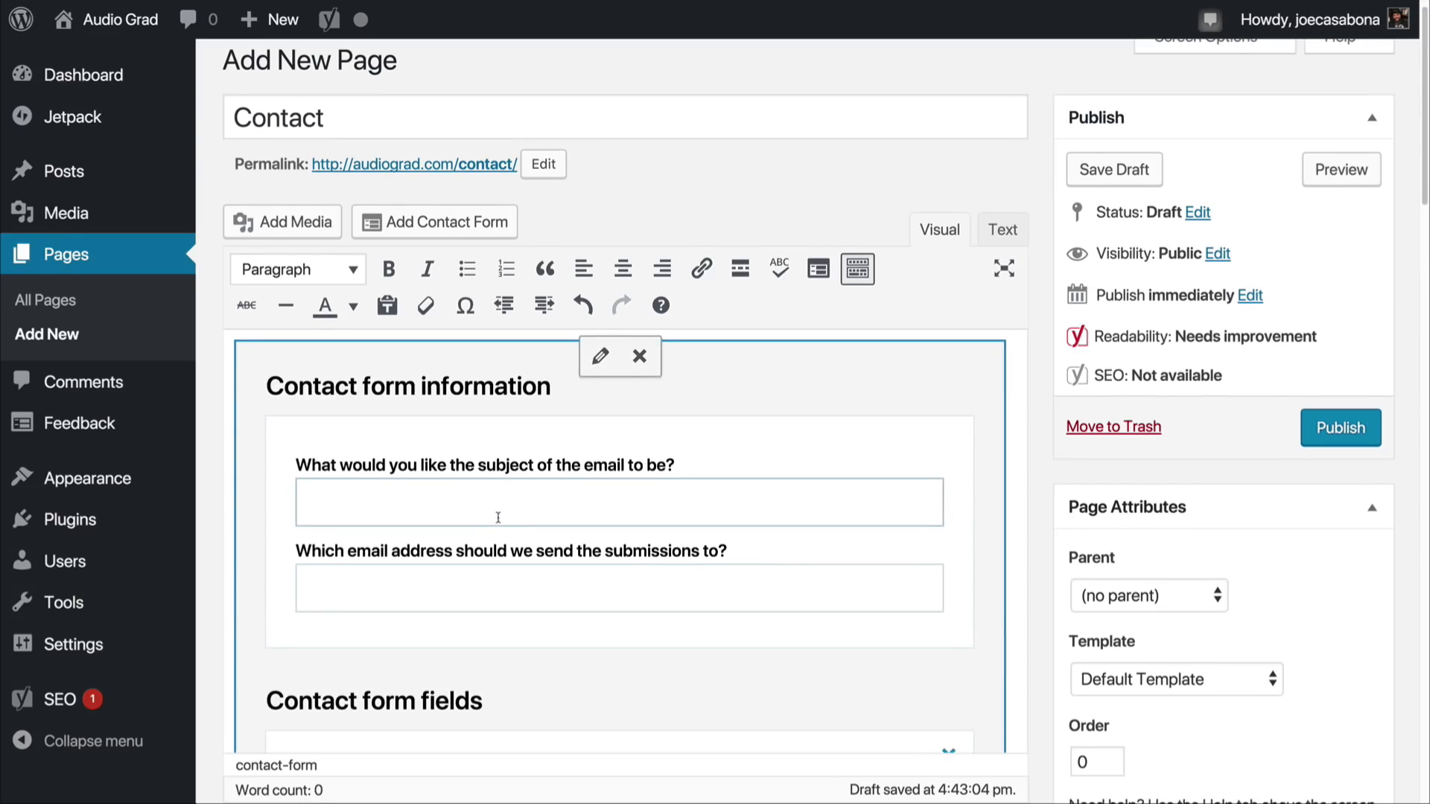
scroll(498, 518, "down", 3)
left_click(437, 507)
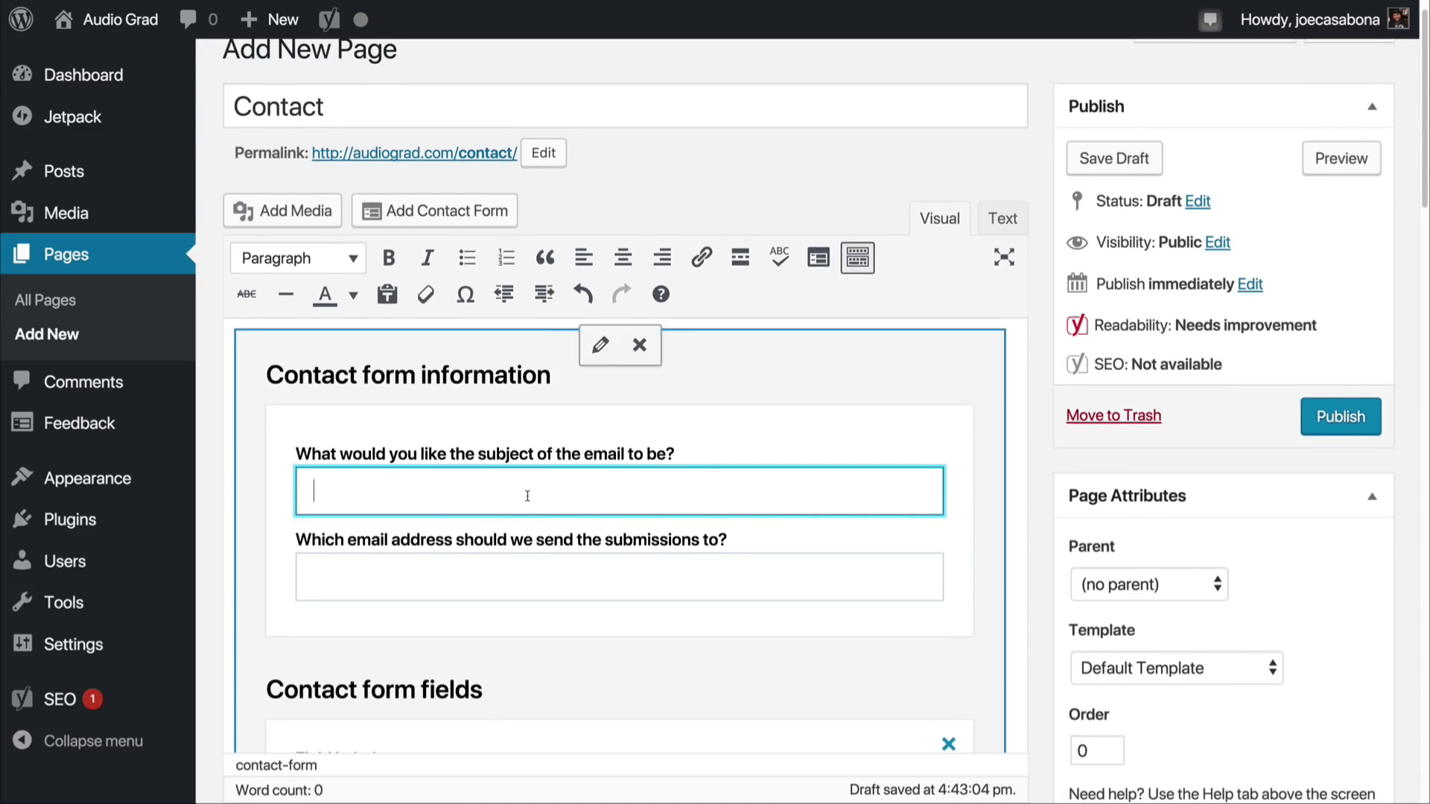
type("Audio Grad Contact Form")
left_click(446, 570)
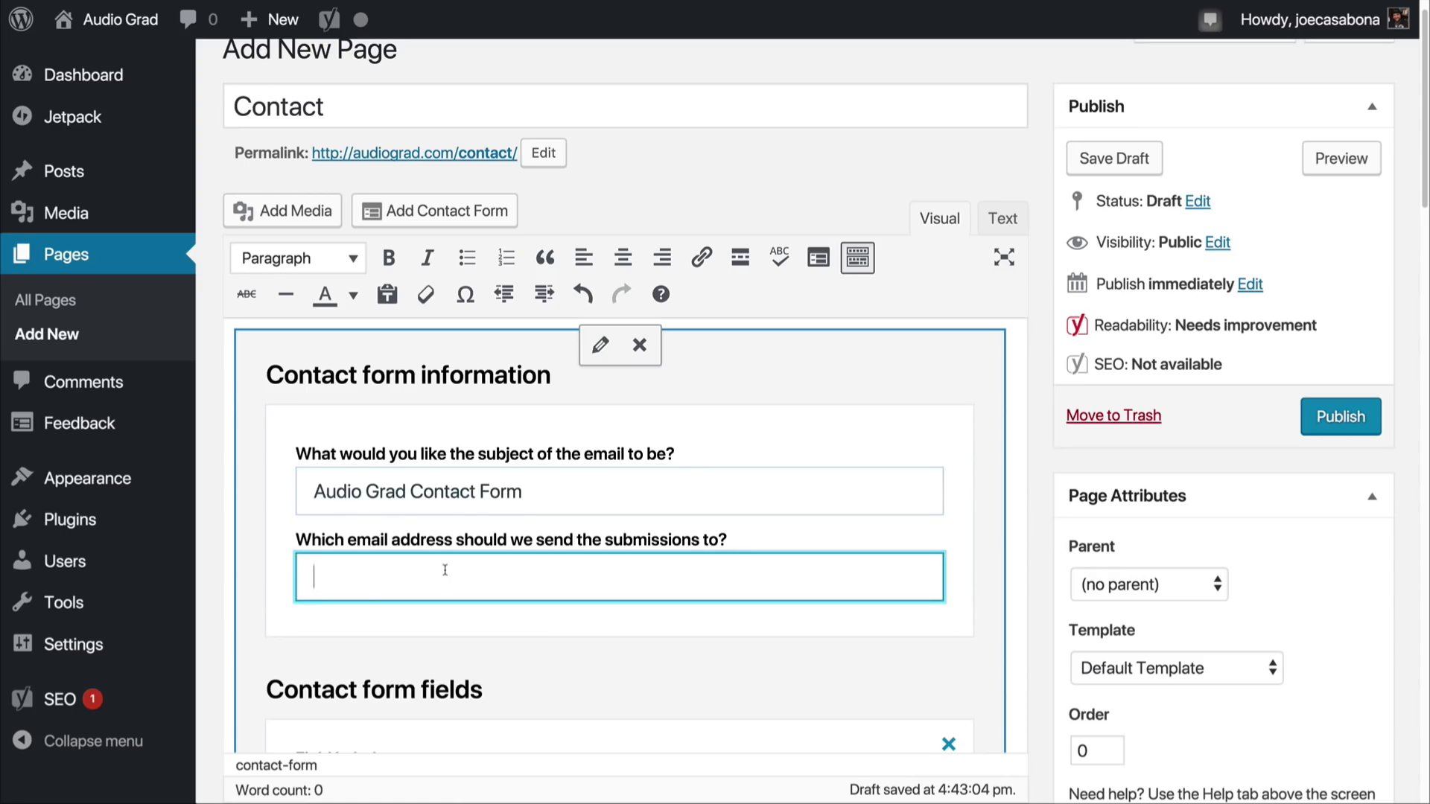
Step: Examine the contact form's field labels, types and required settings, including the field types available for the Message field
scroll(445, 581, "down", 5)
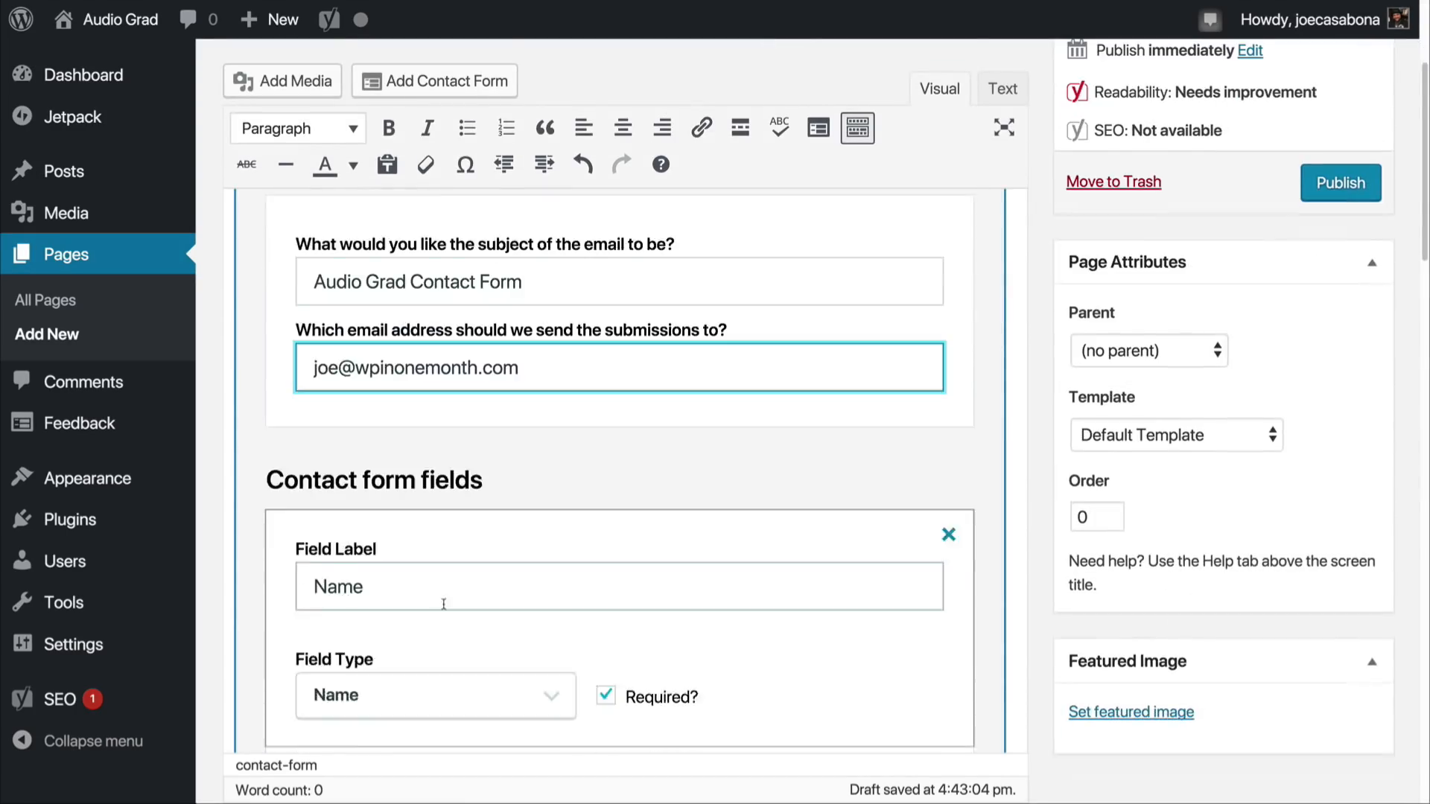
scroll(445, 611, "down", 4)
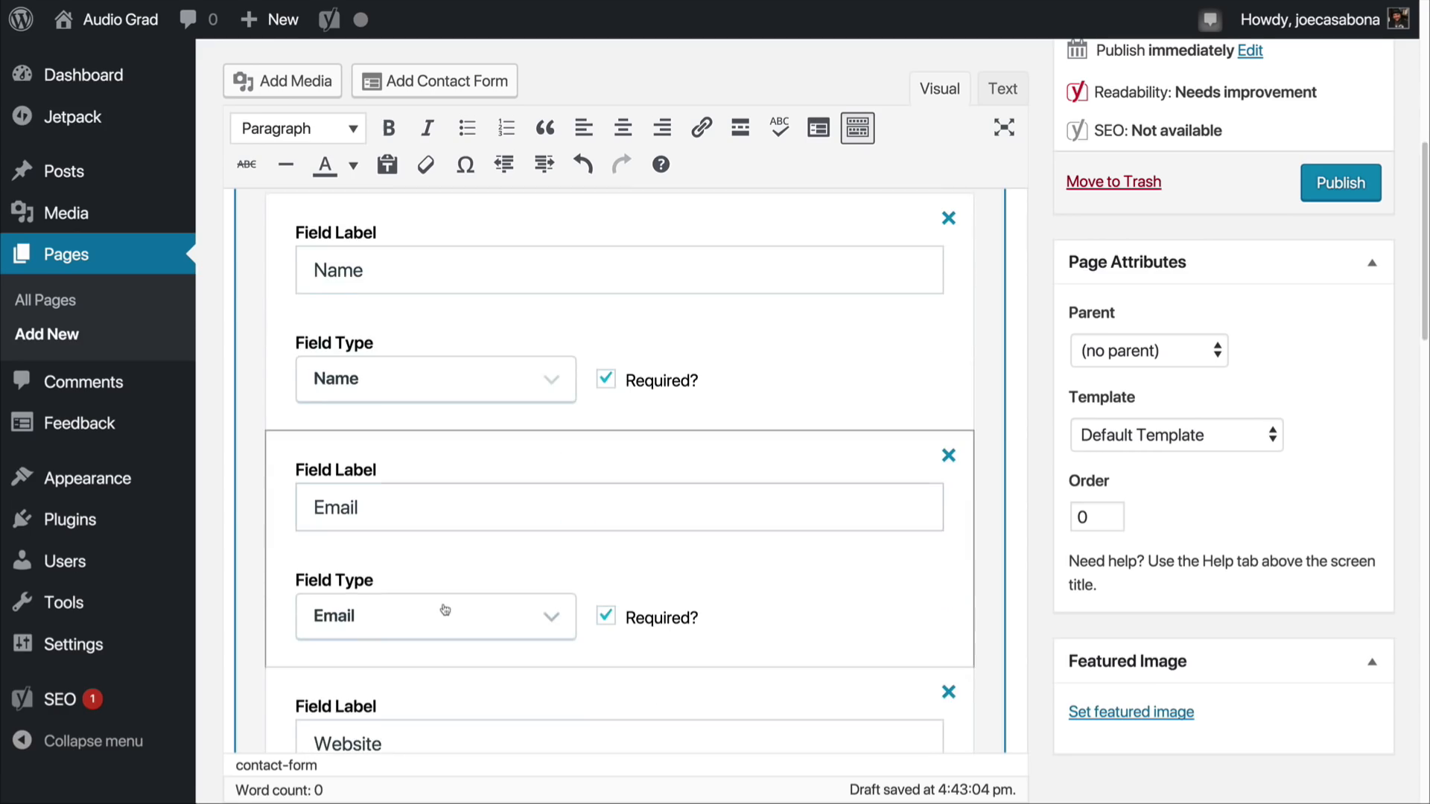
scroll(444, 609, "down", 6)
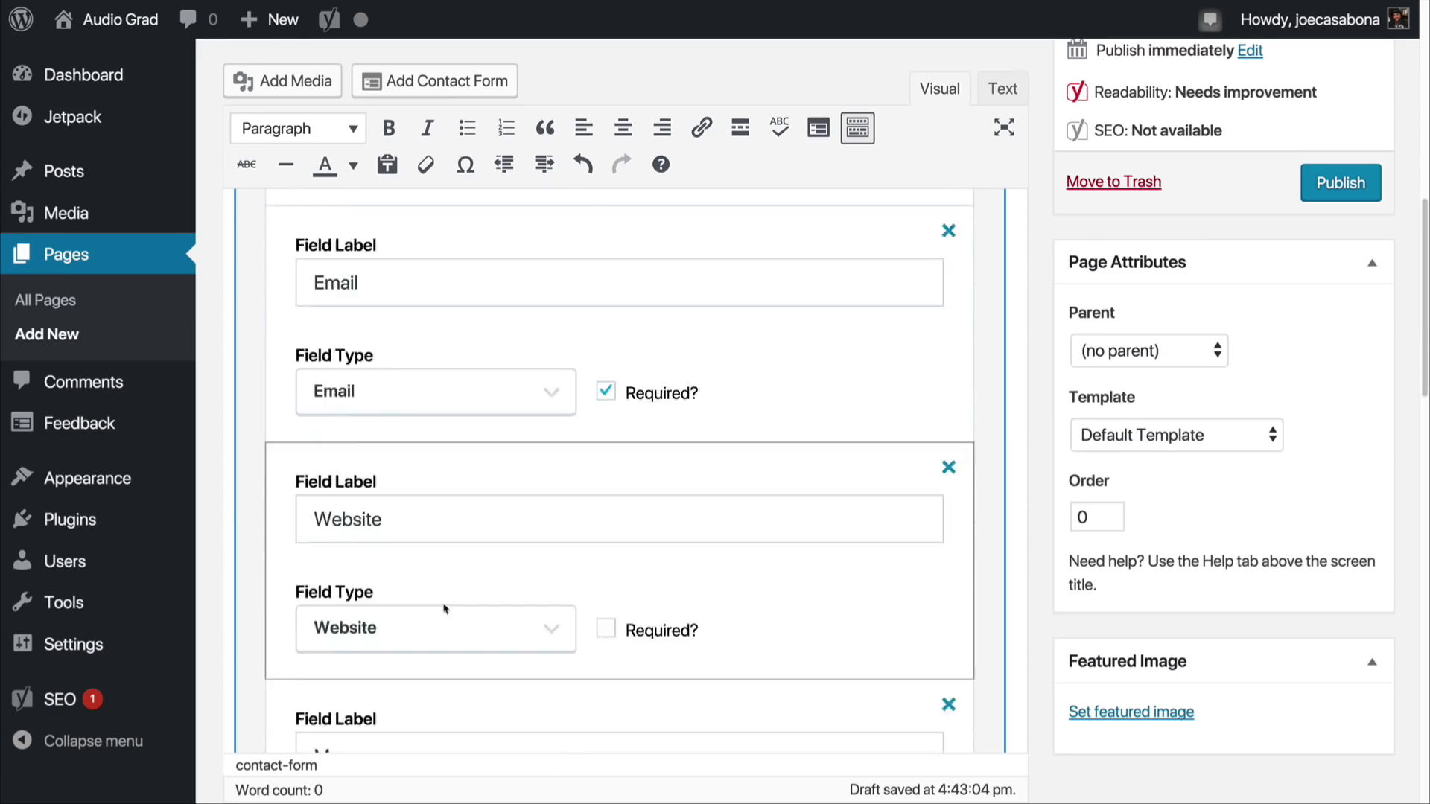
scroll(443, 604, "down", 4)
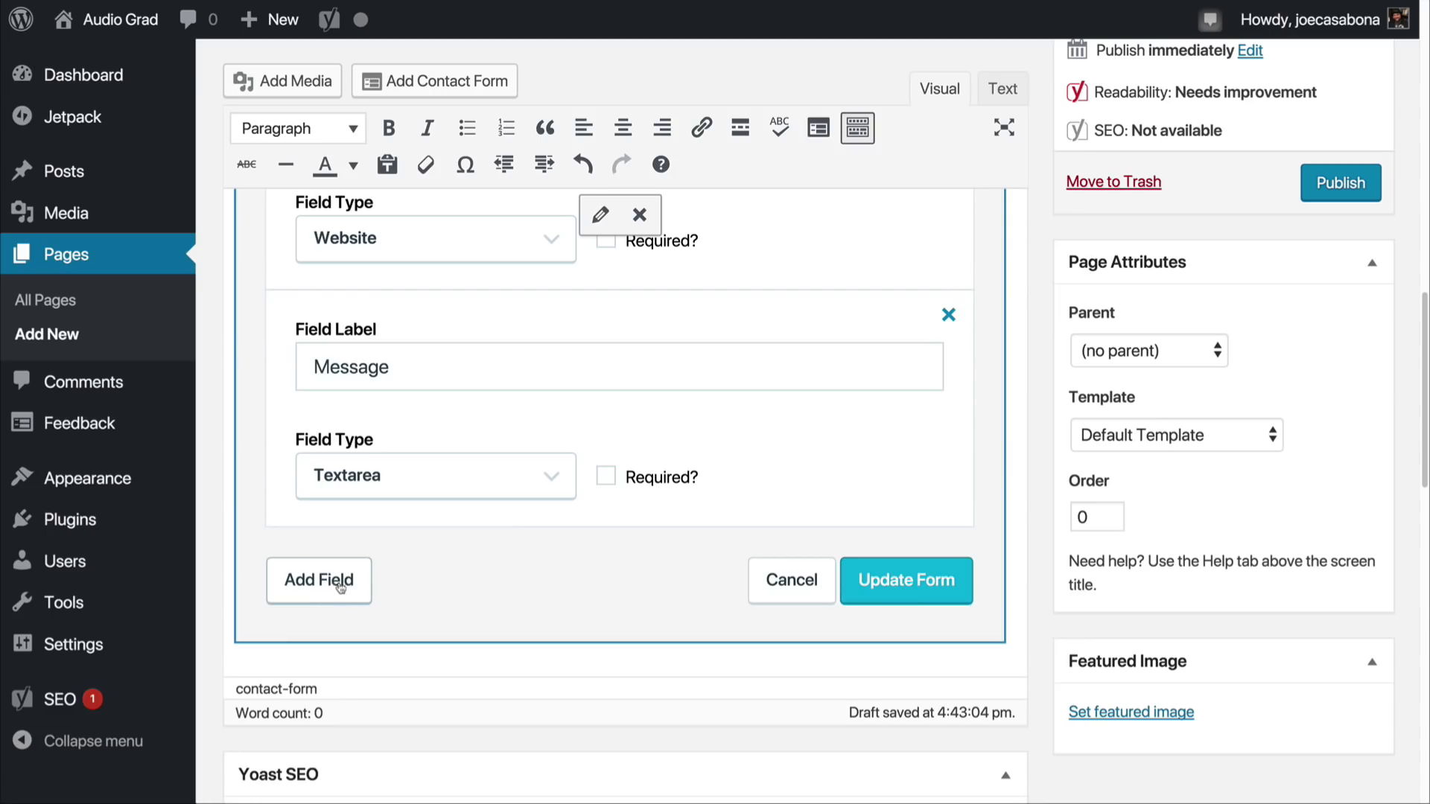
left_click(480, 484)
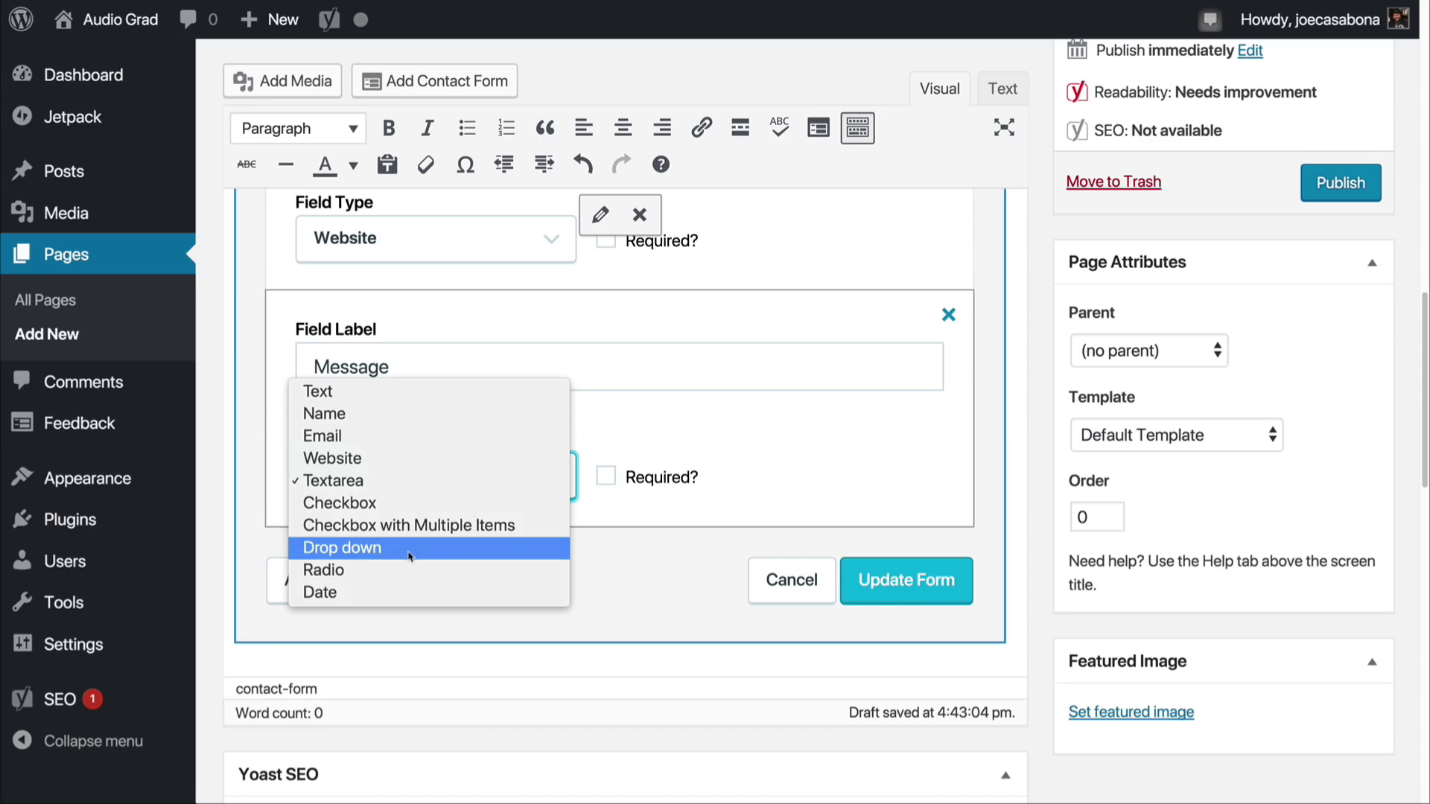
left_click(580, 610)
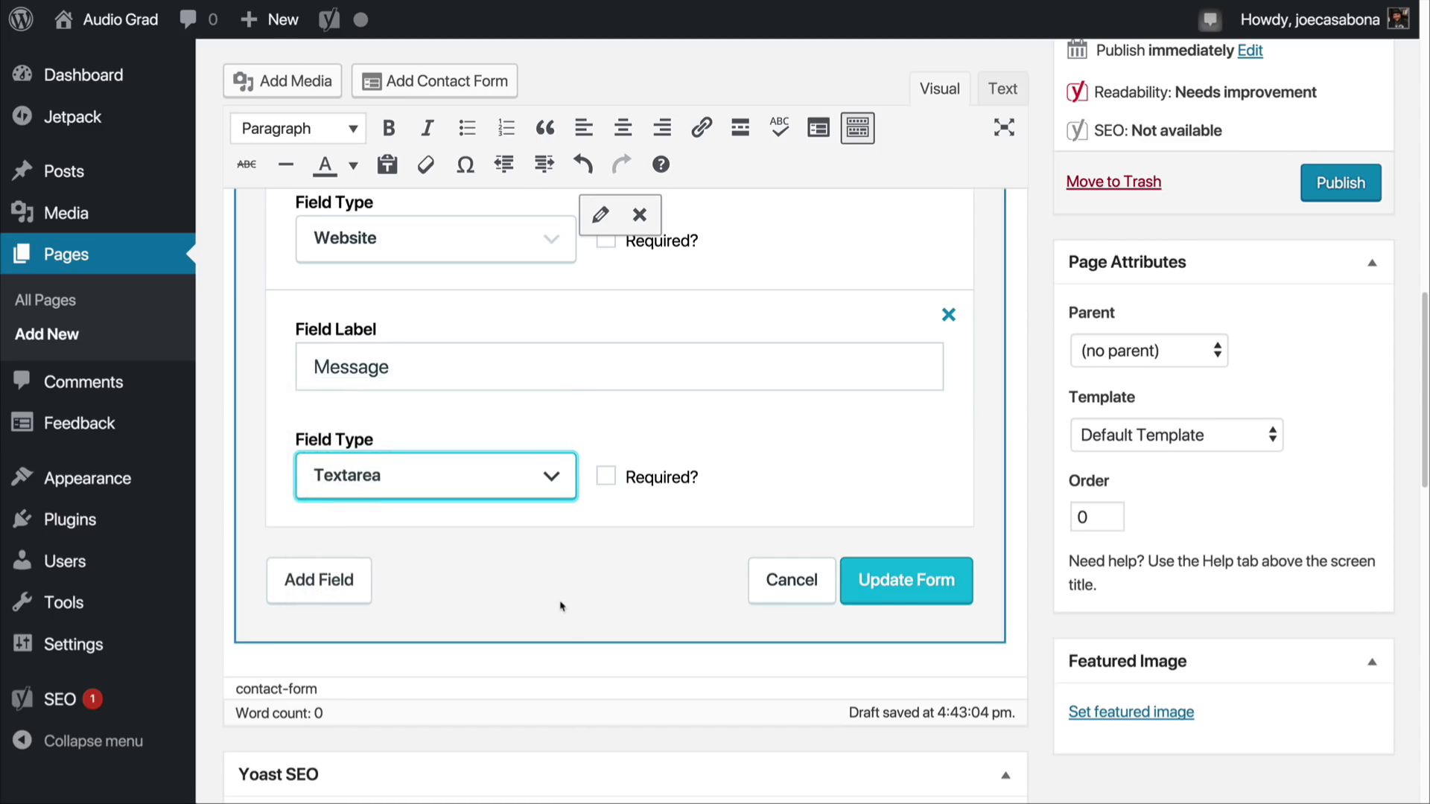
scroll(560, 606, "up", 10)
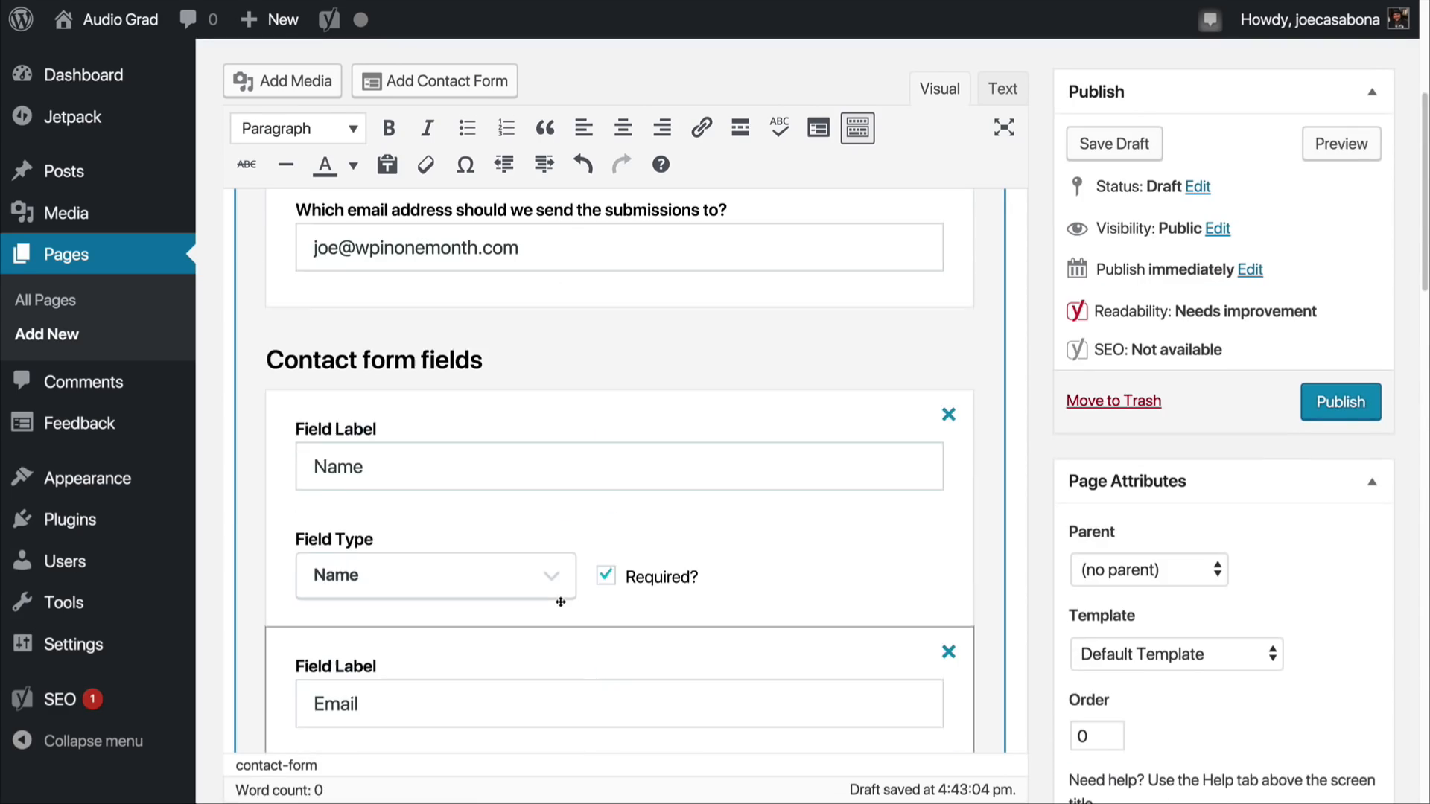
scroll(560, 601, "up", 5)
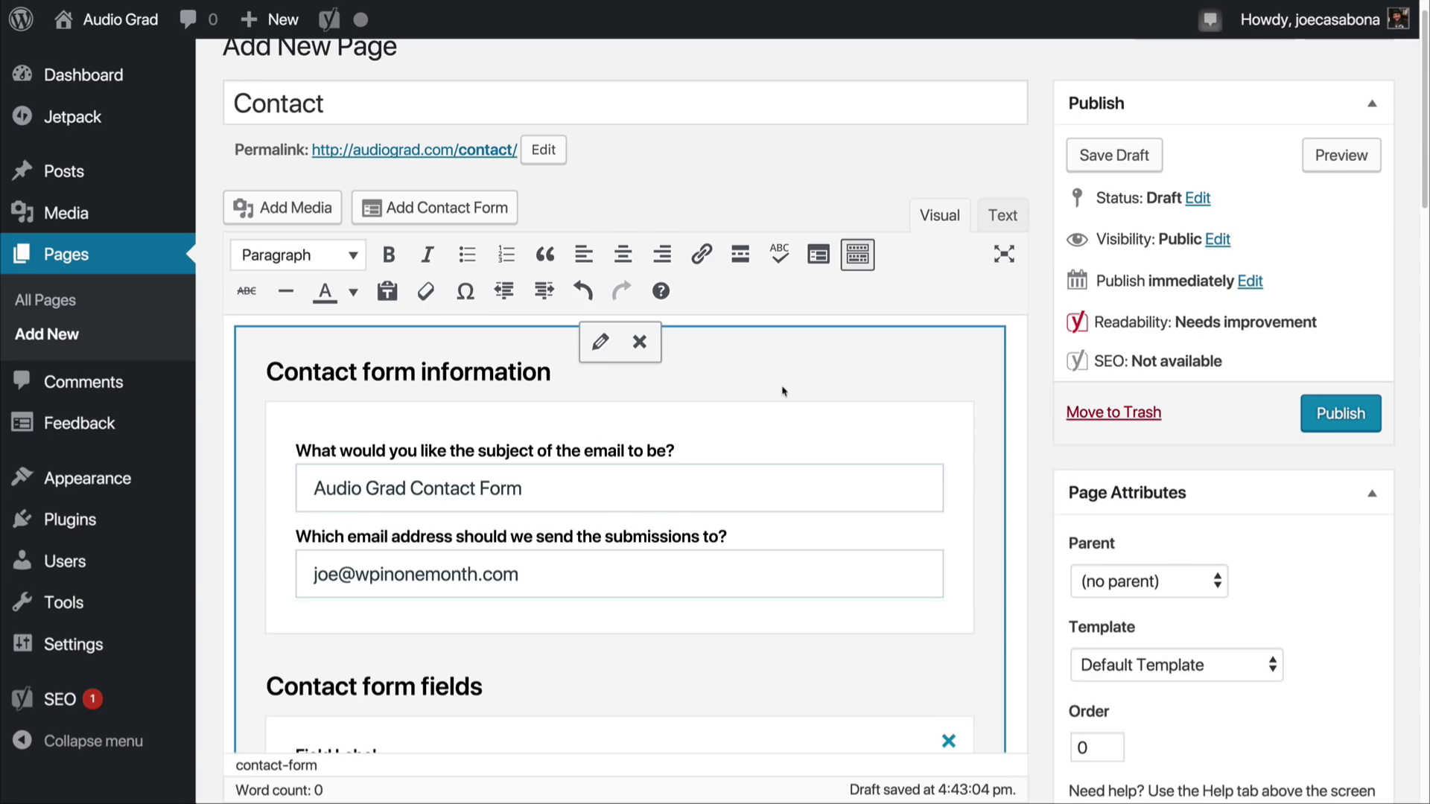
Step: Publish the Contact page and view it on the live site to check the contact form
left_click(1350, 414)
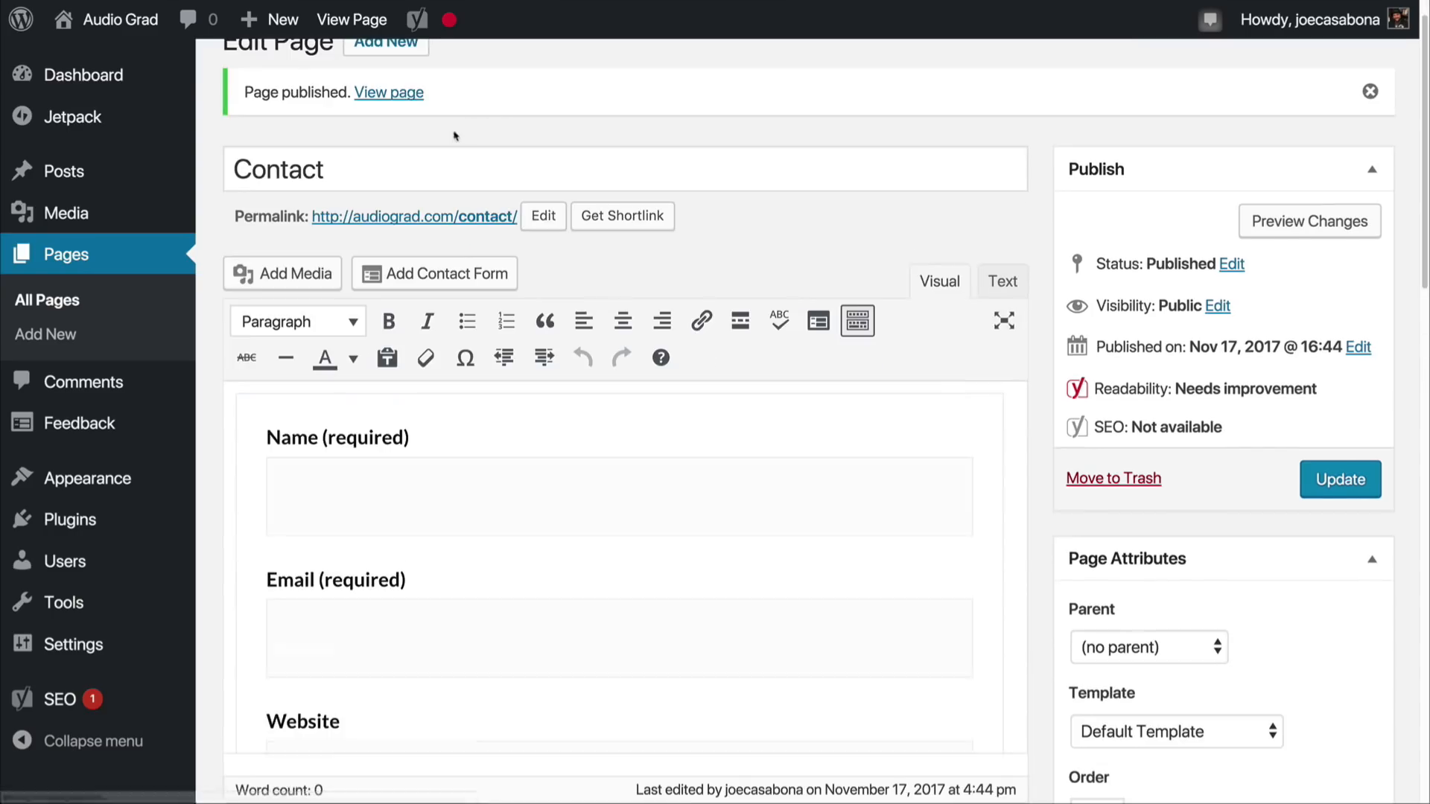
left_click(406, 96)
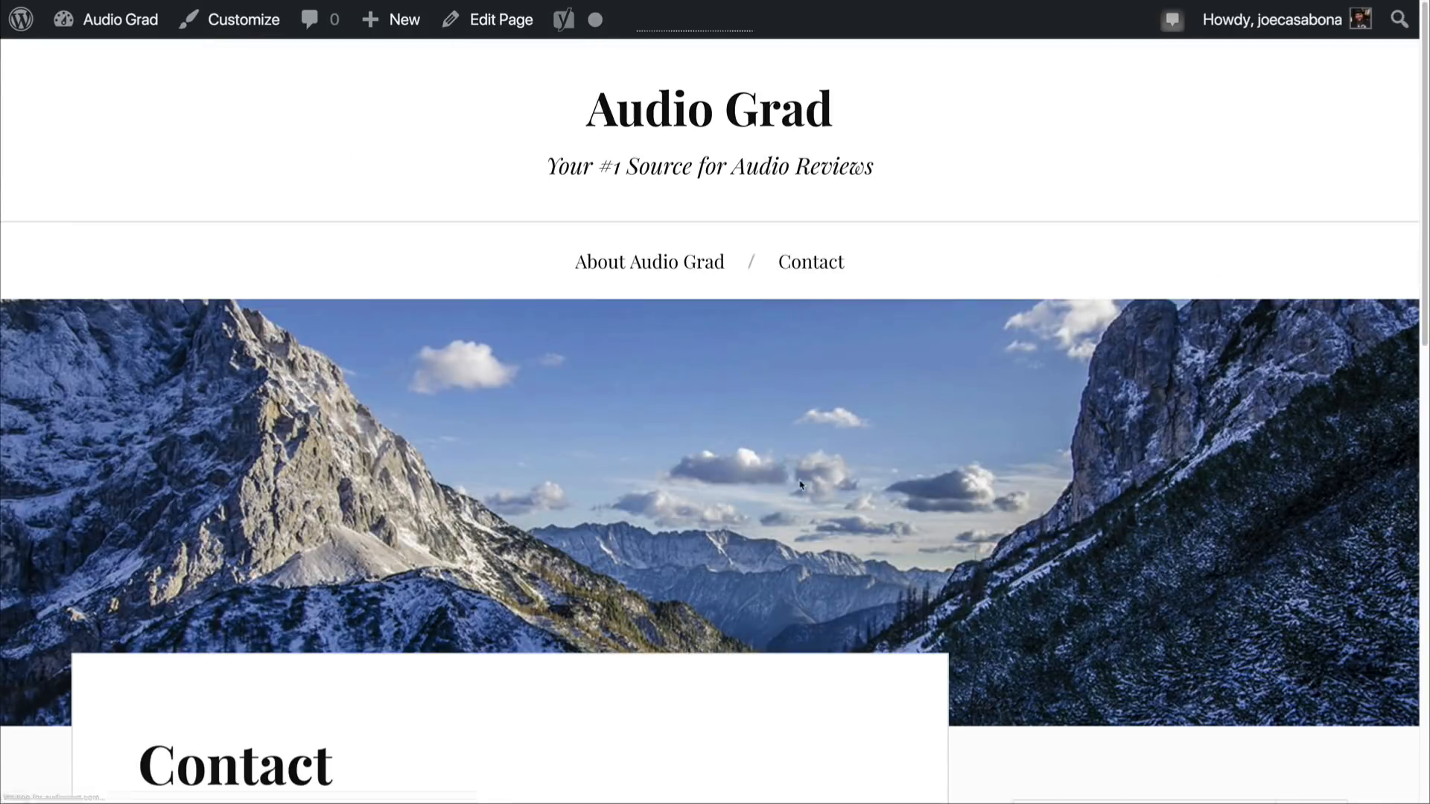
scroll(800, 484, "down", 3)
scroll(801, 484, "down", 6)
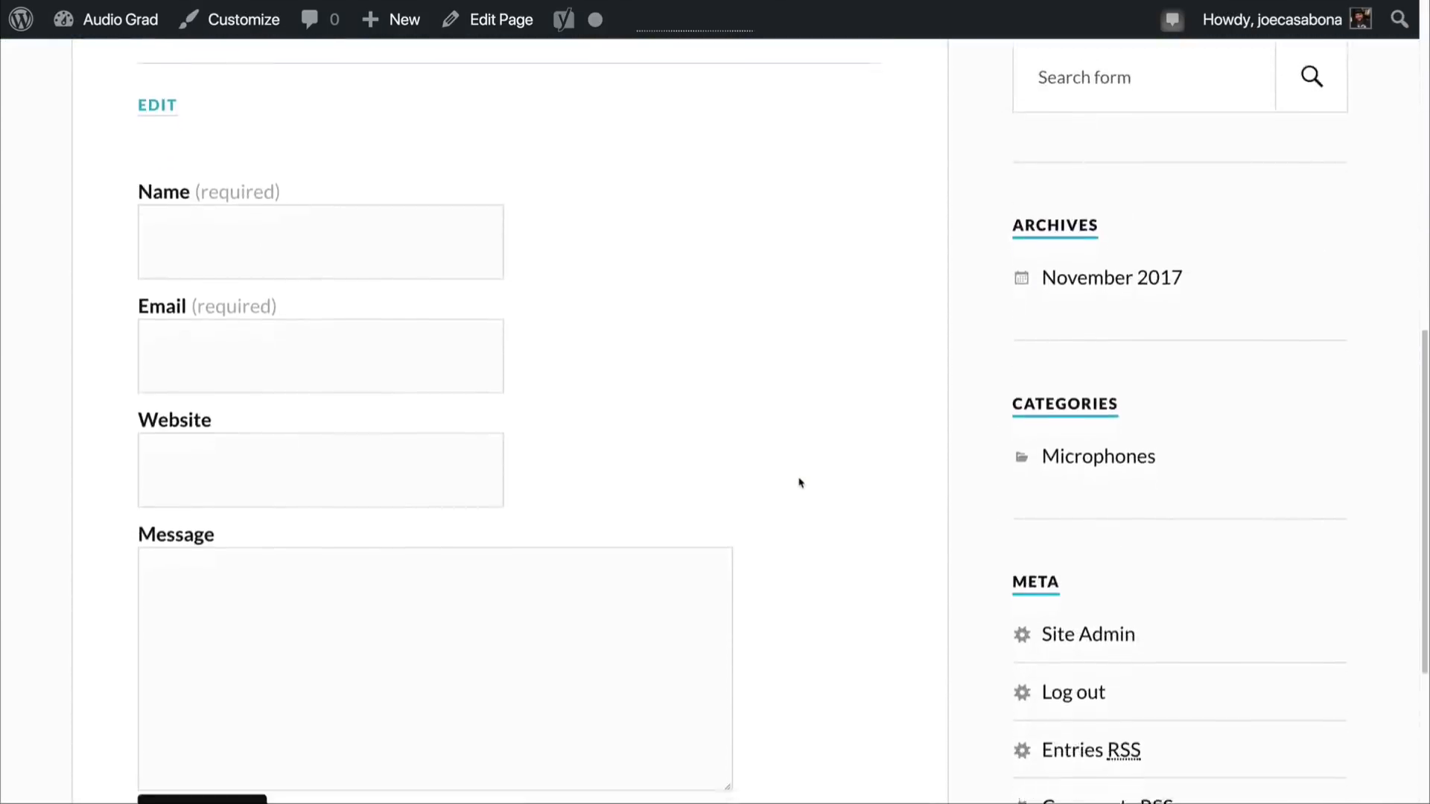
scroll(800, 484, "up", 1)
scroll(799, 481, "up", 2)
scroll(797, 479, "down", 5)
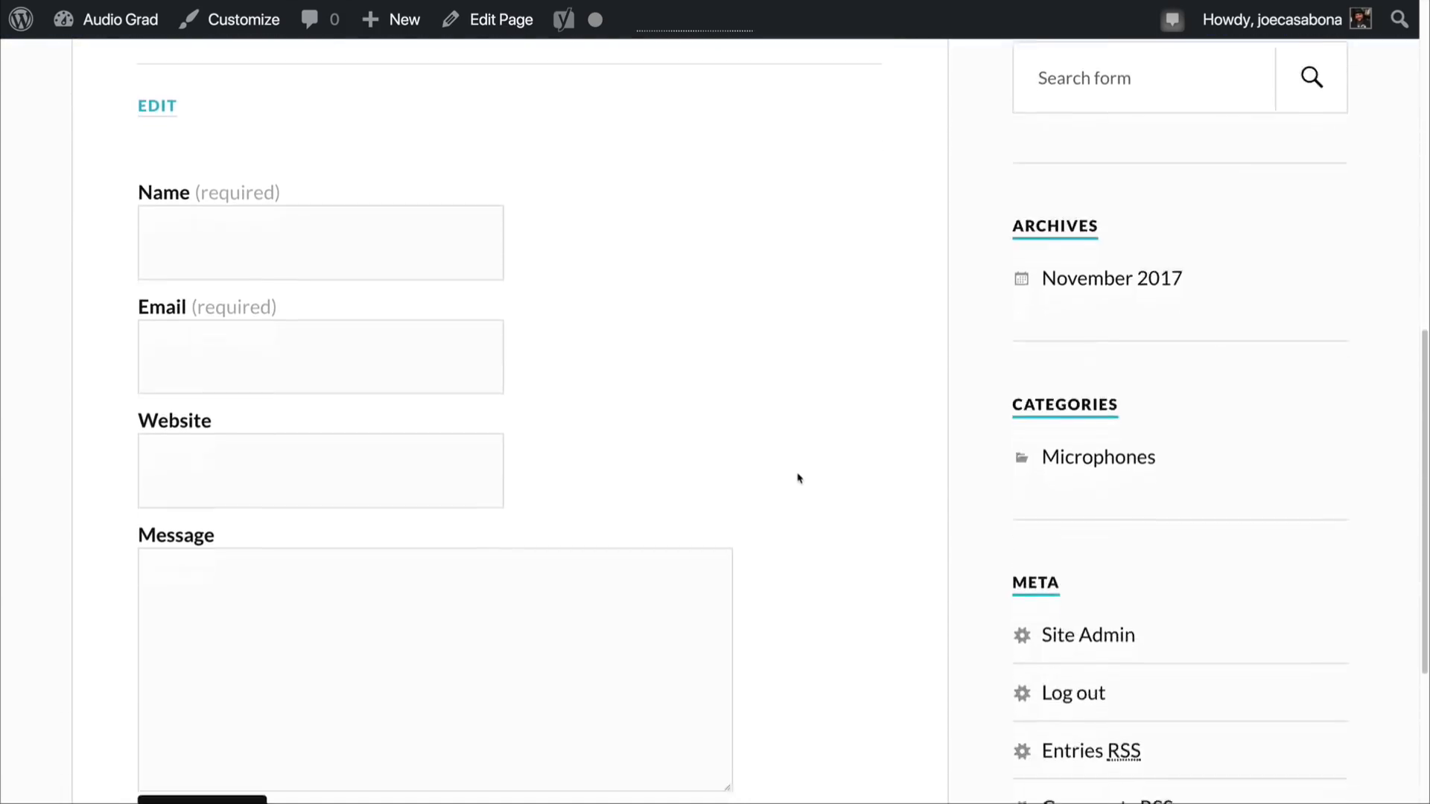
scroll(795, 471, "down", 2)
scroll(796, 471, "up", 6)
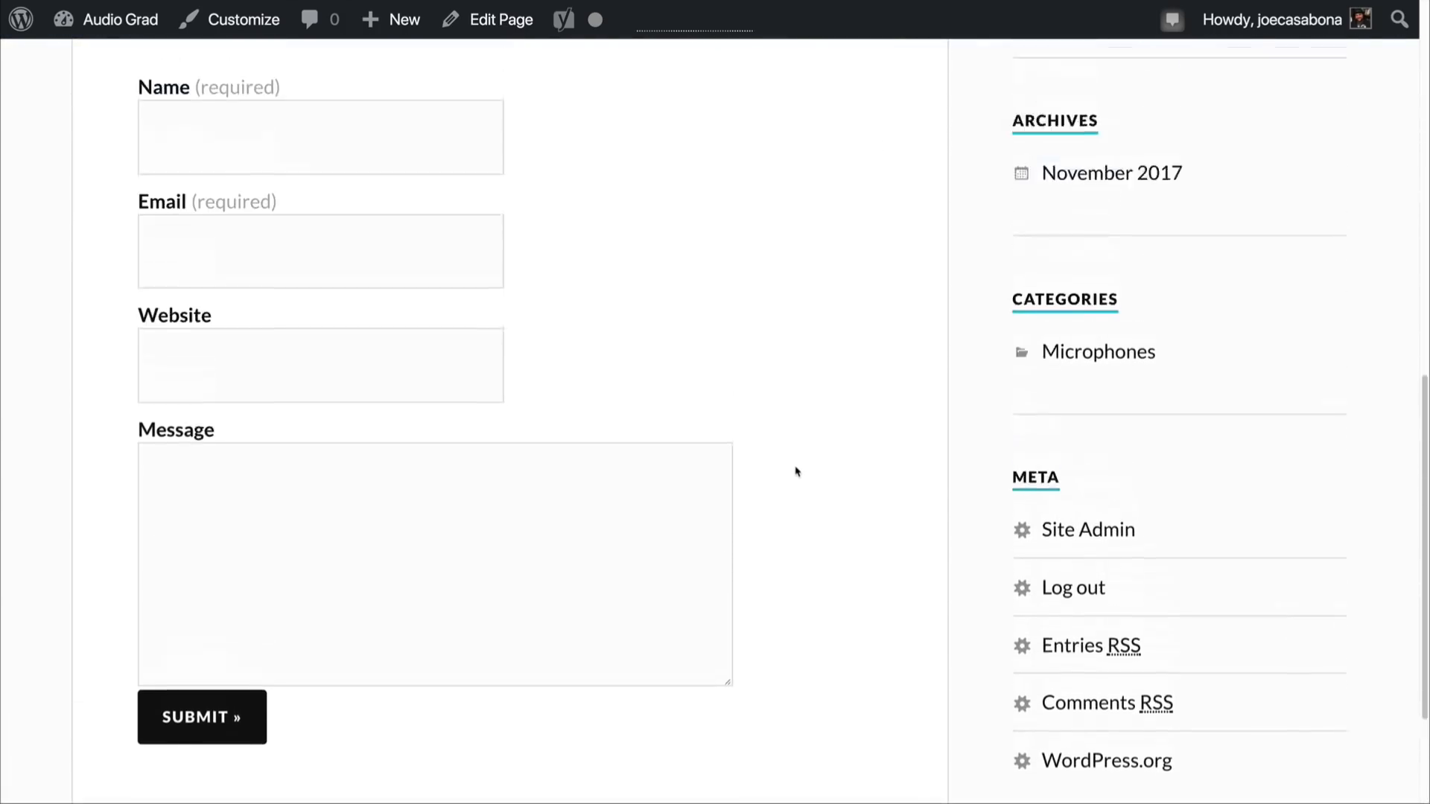
scroll(795, 471, "up", 8)
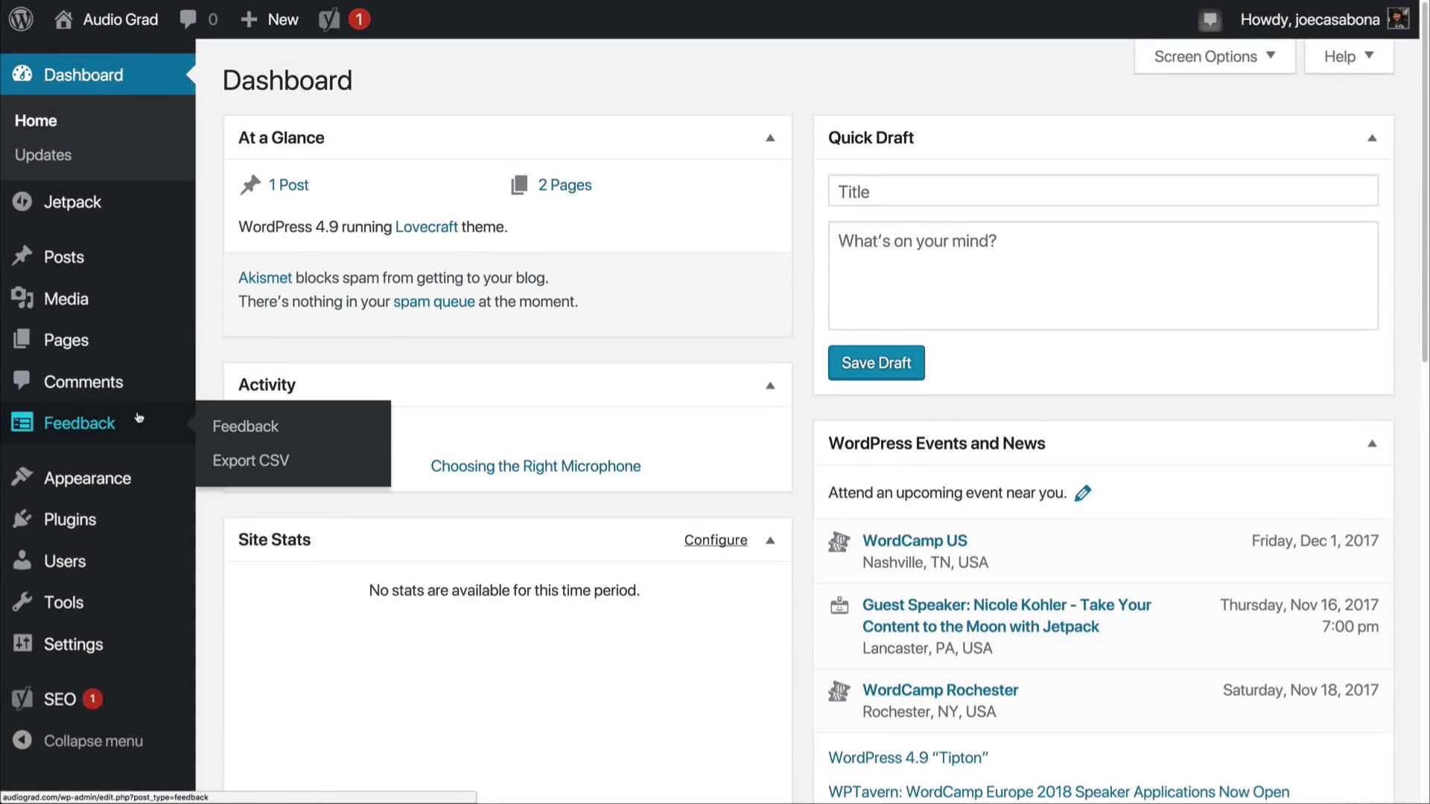
Step: Search the plugin directory for "ninja forms" and read the Ninja Forms plugin's description
mouse_move(101, 521)
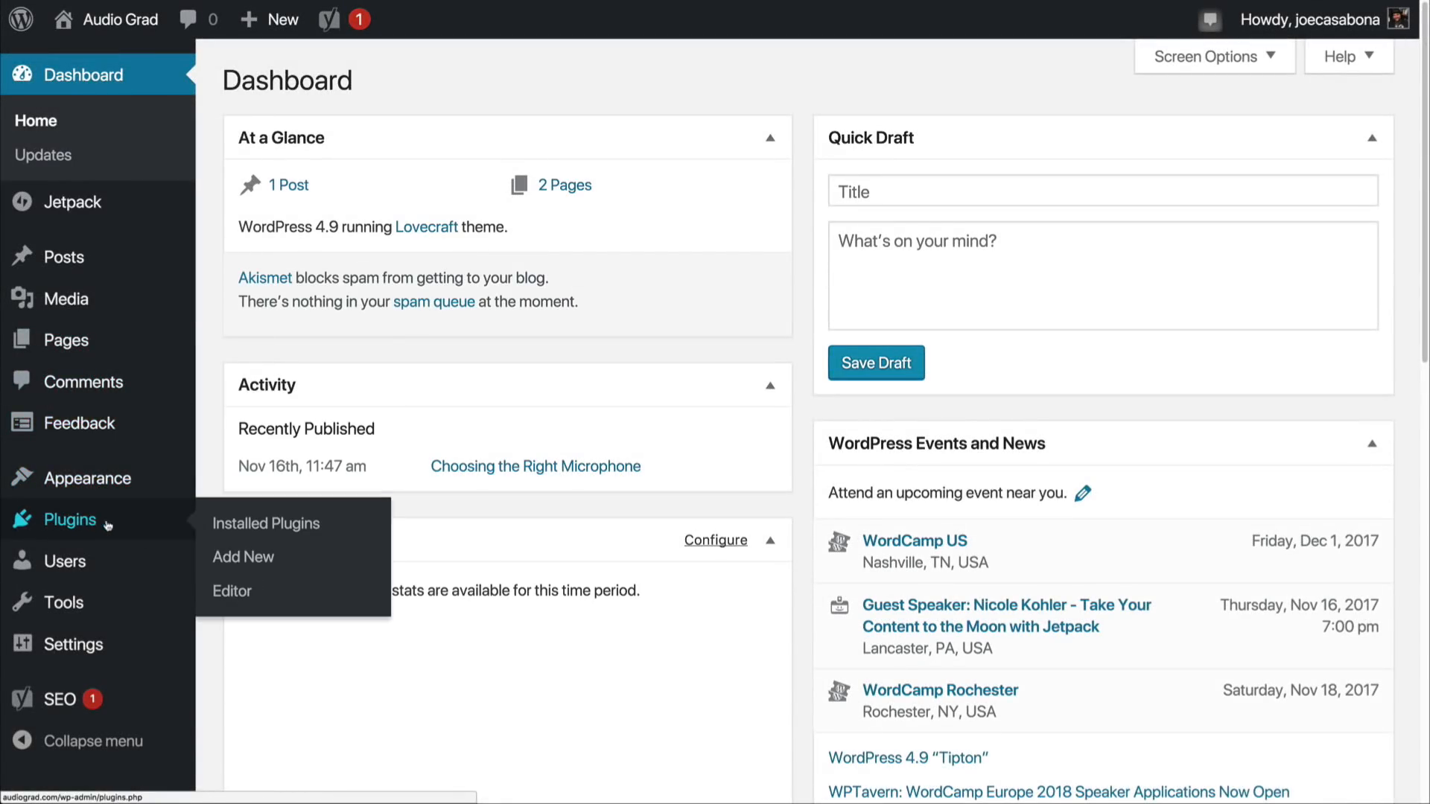
left_click(230, 557)
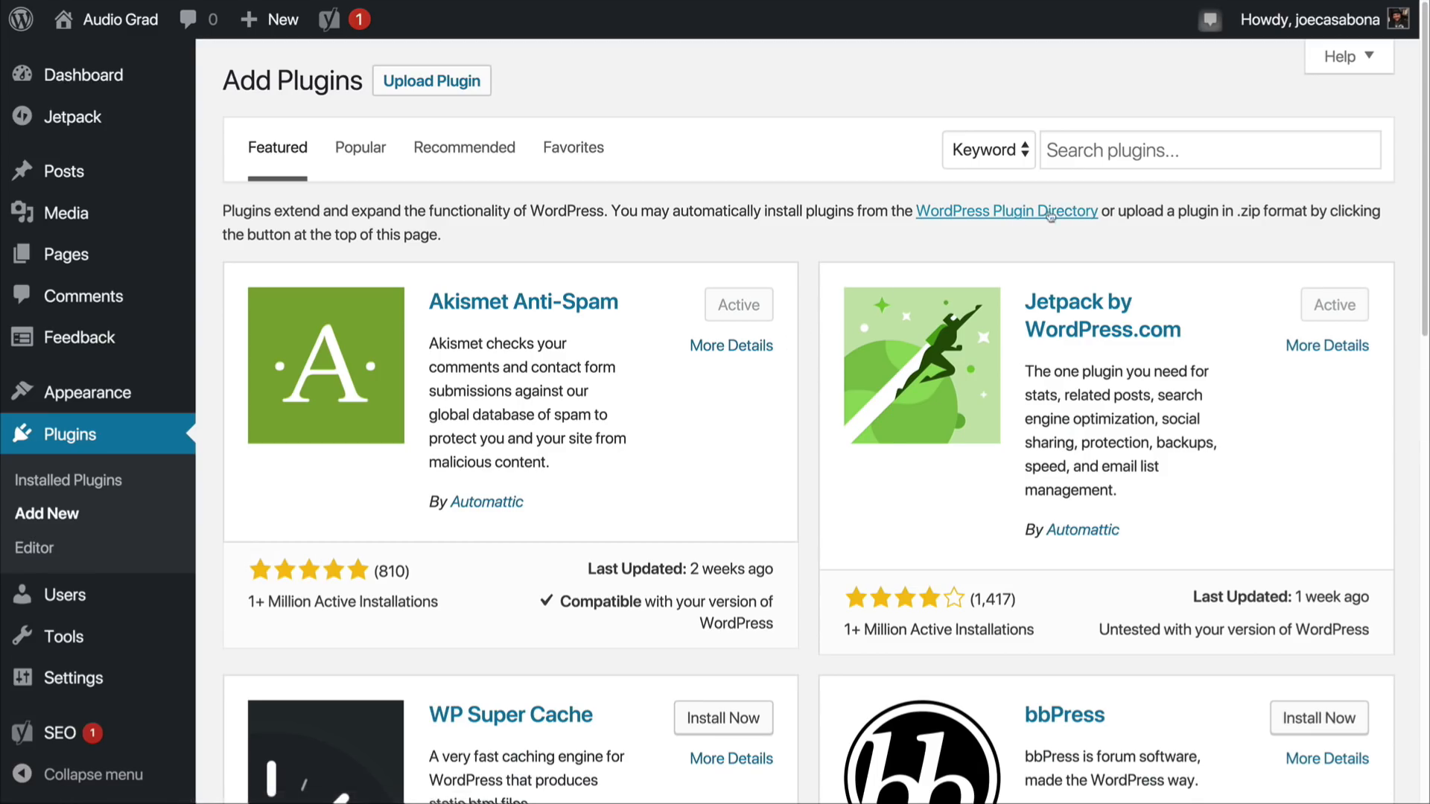
left_click(1093, 152)
type("ninja forms")
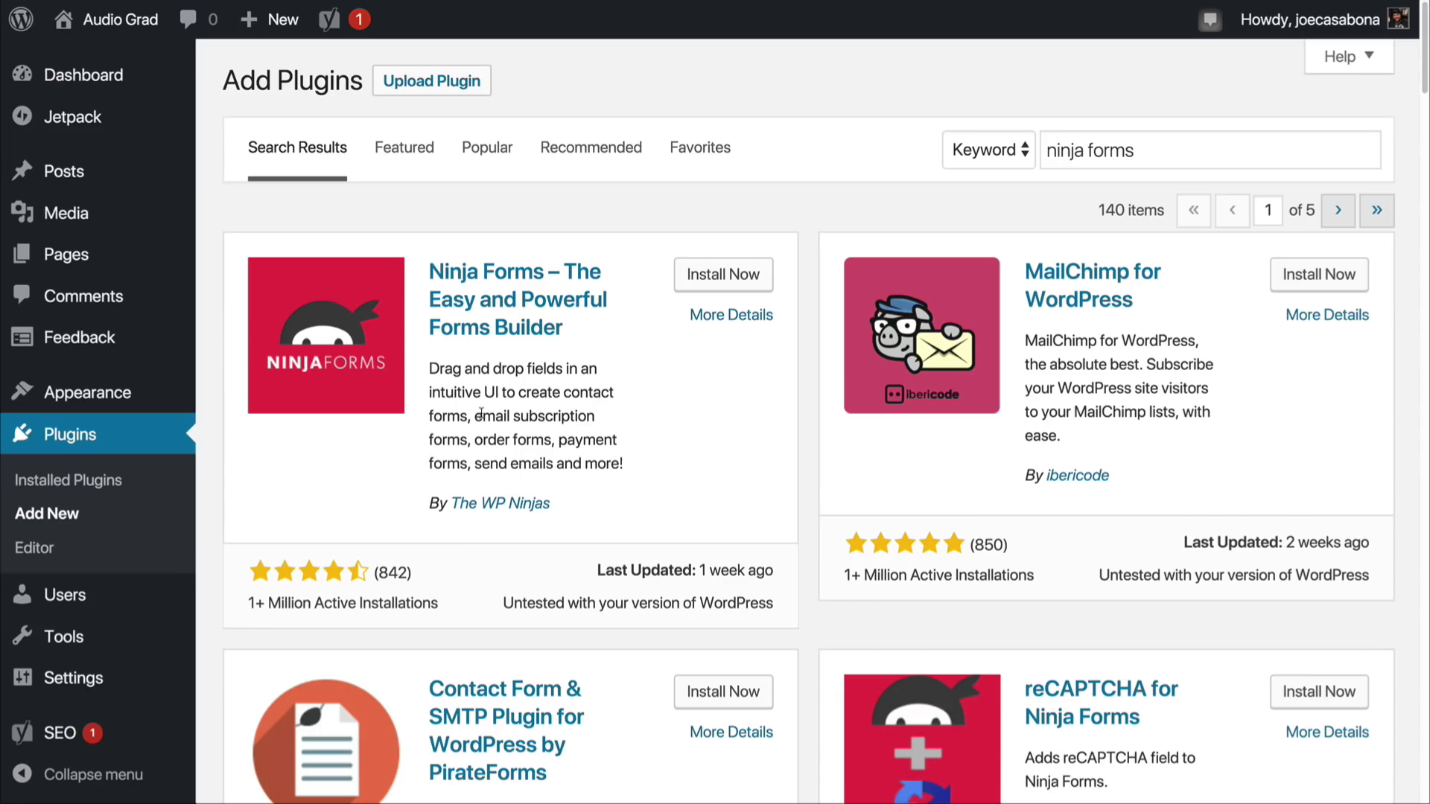
left_click_drag(480, 414, 629, 470)
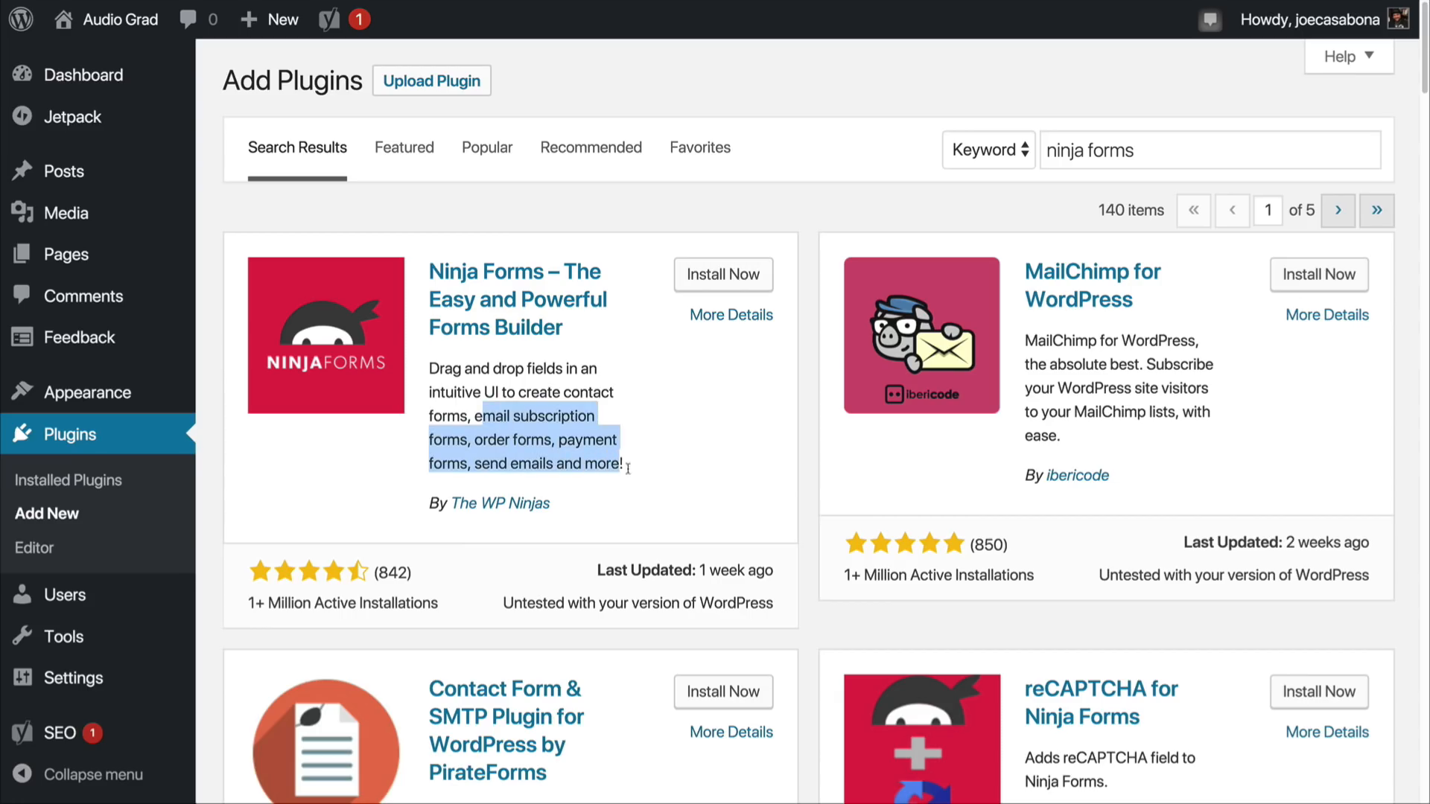
left_click(634, 472)
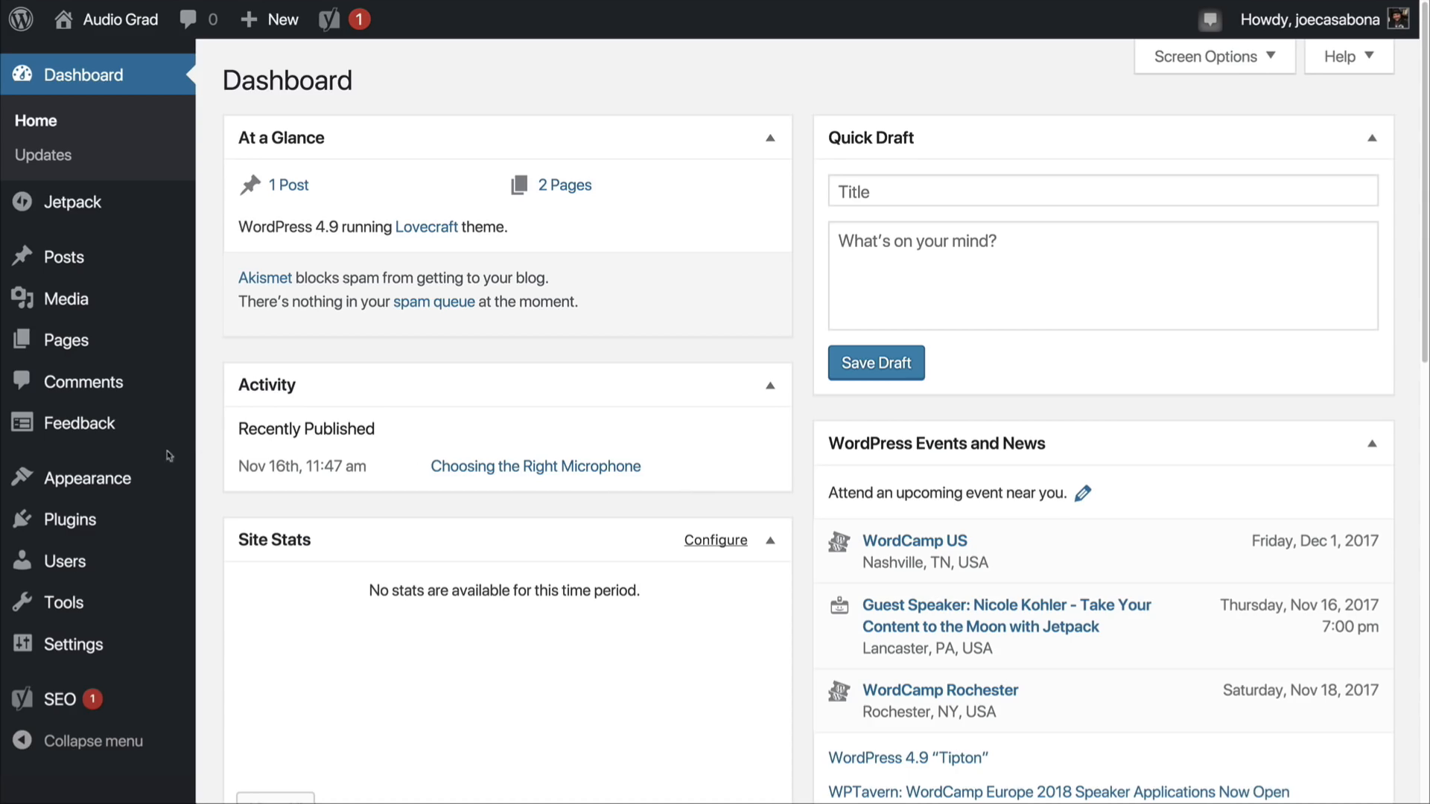
Step: Look over the Customizer's sections for the Audio Grad site and close it
mouse_move(121, 488)
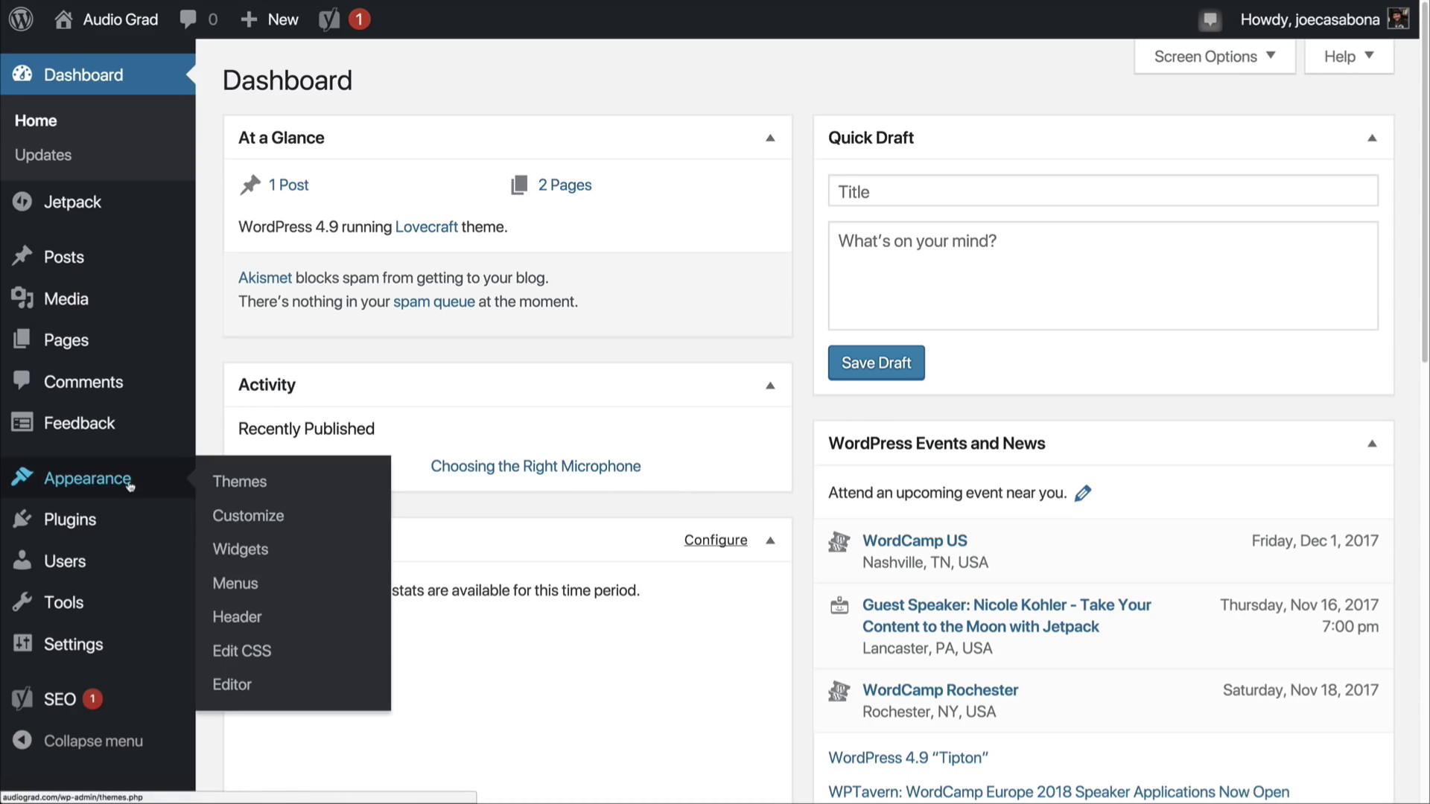
left_click(236, 521)
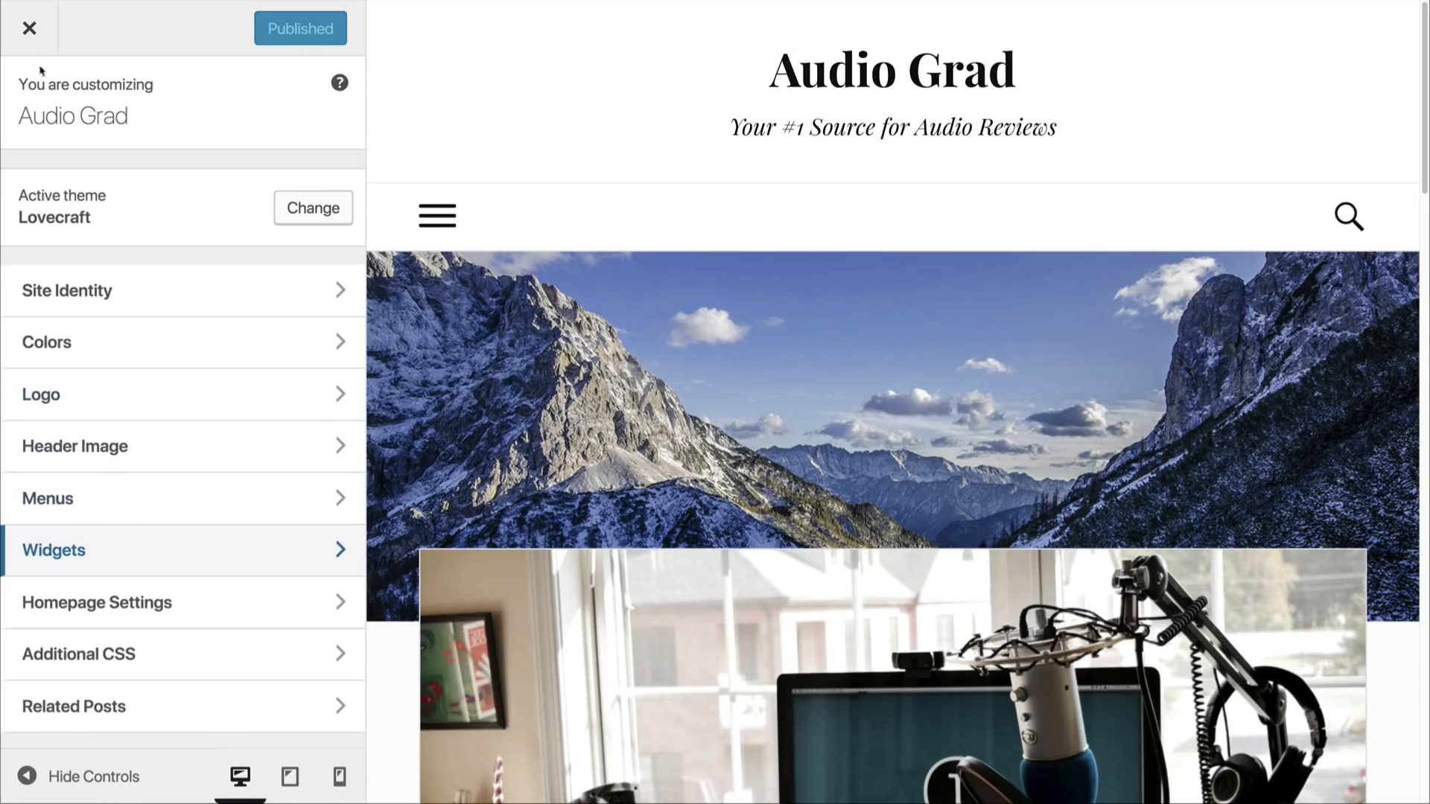
left_click(30, 28)
Step: Create a new navigation menu named "Main Nav"
mouse_move(111, 494)
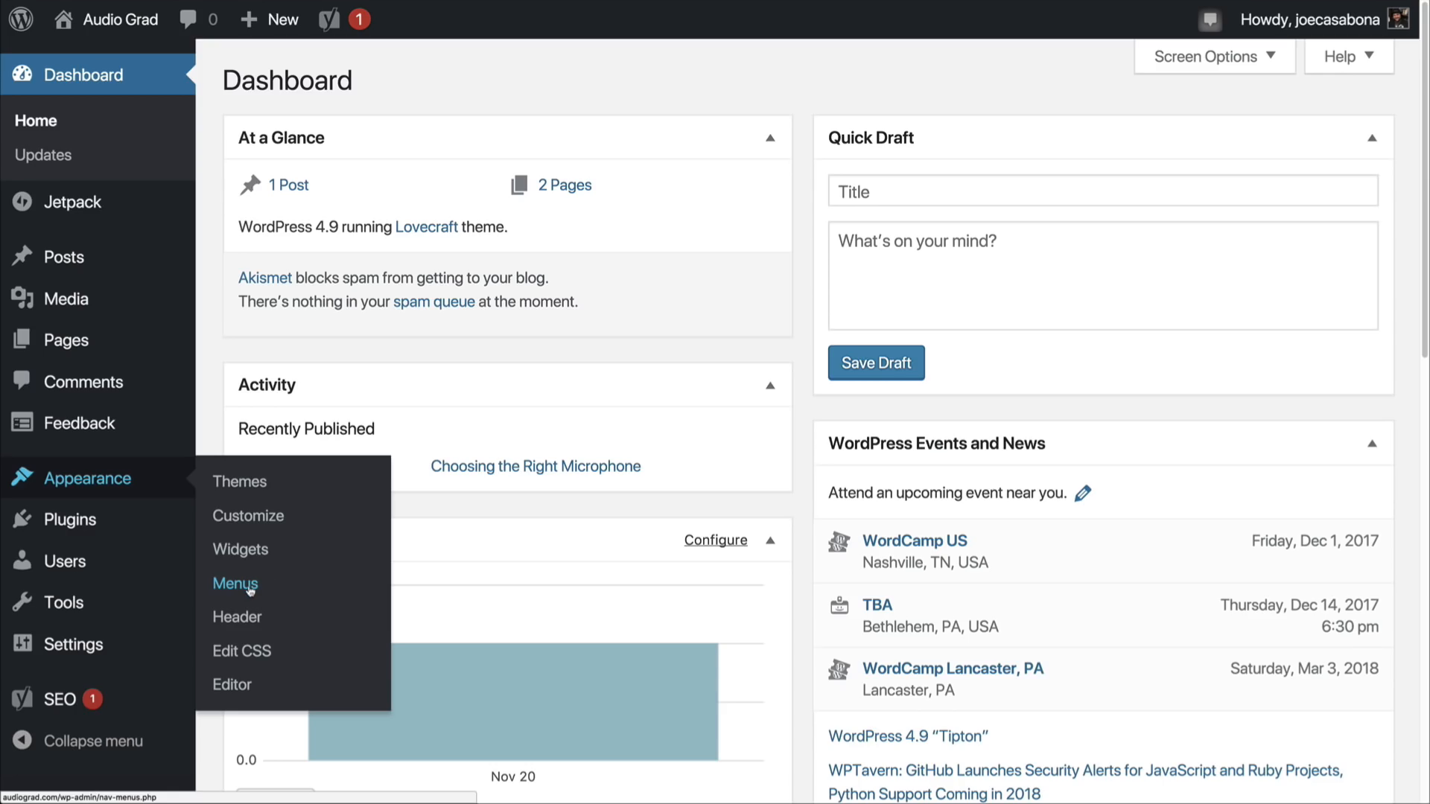
left_click(248, 586)
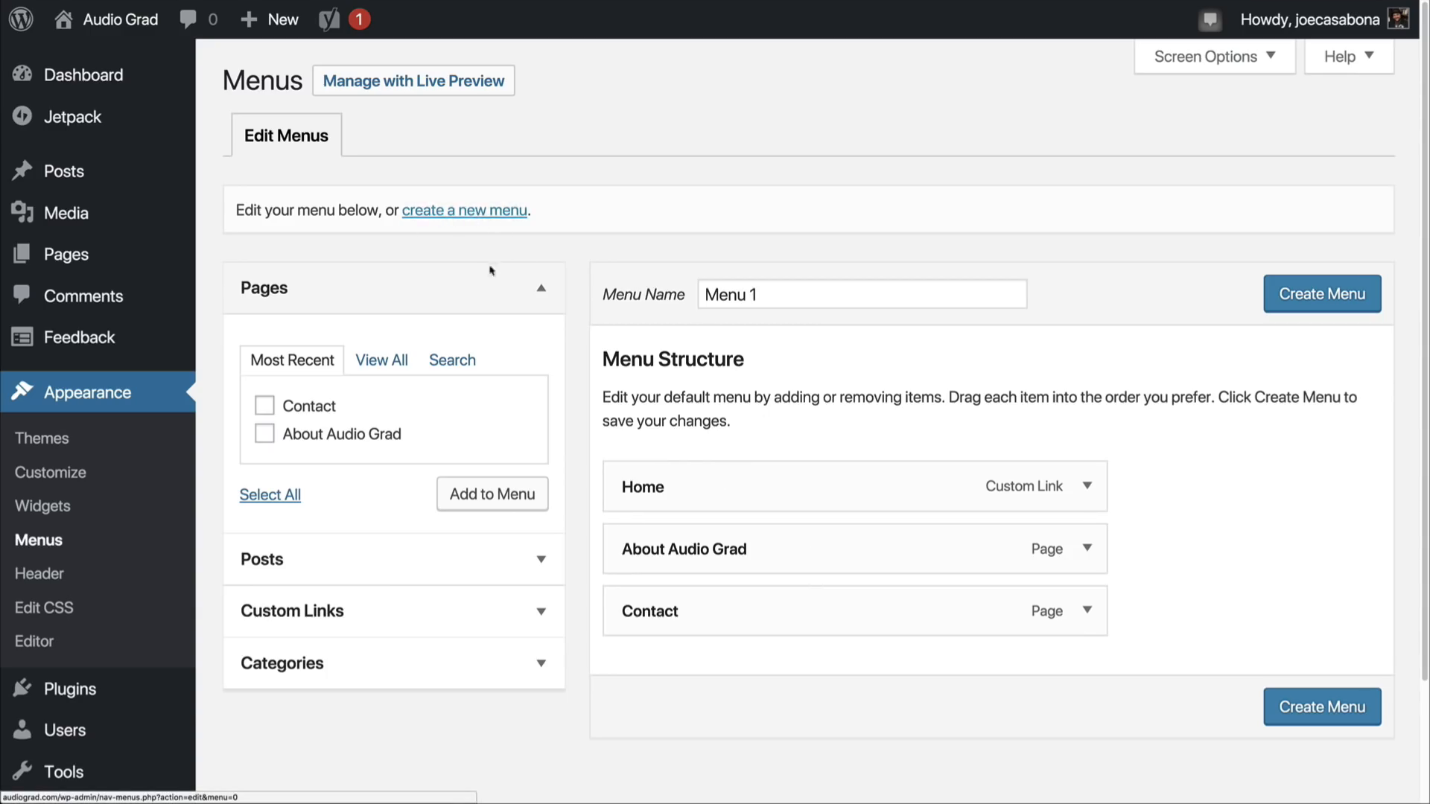
left_click(480, 214)
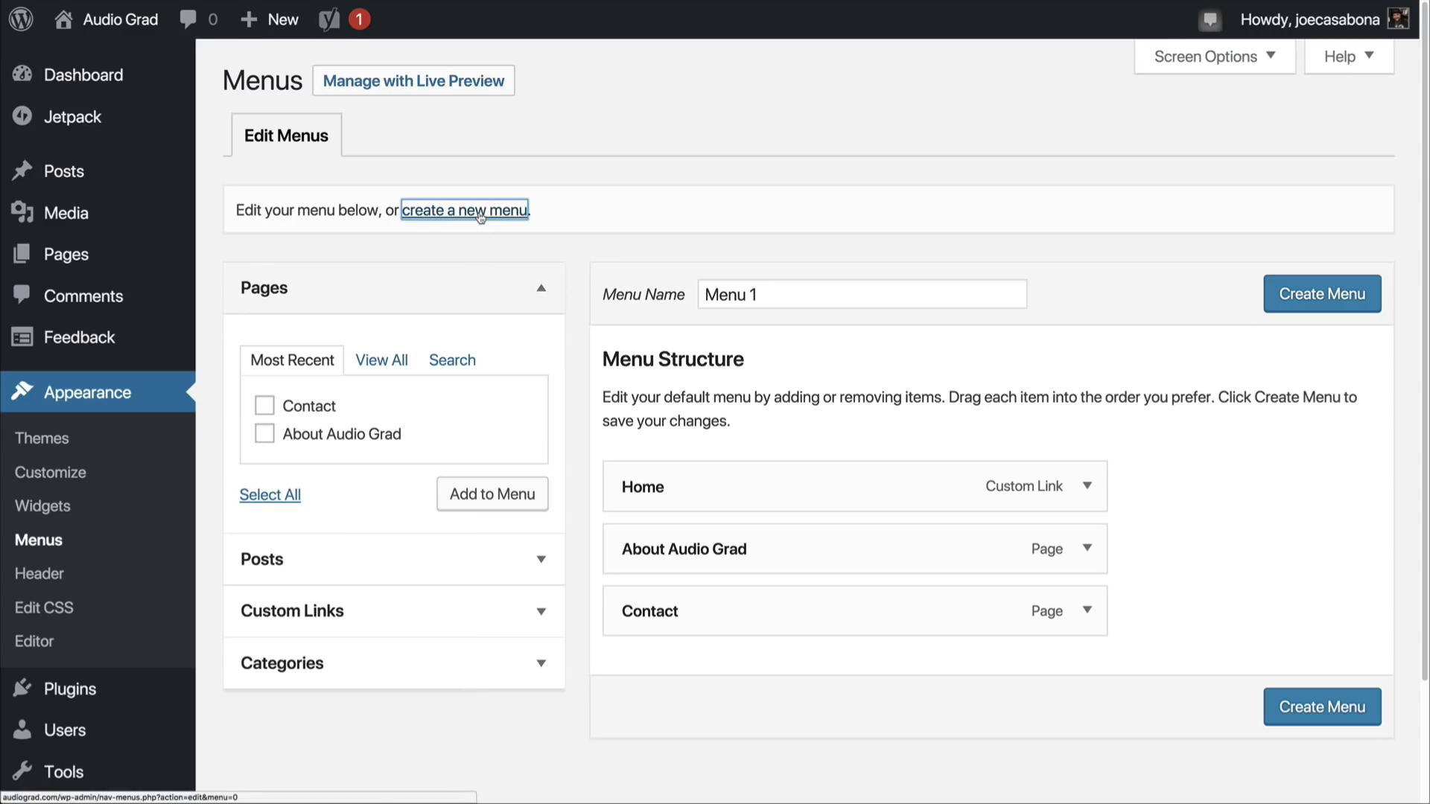
left_click(768, 298)
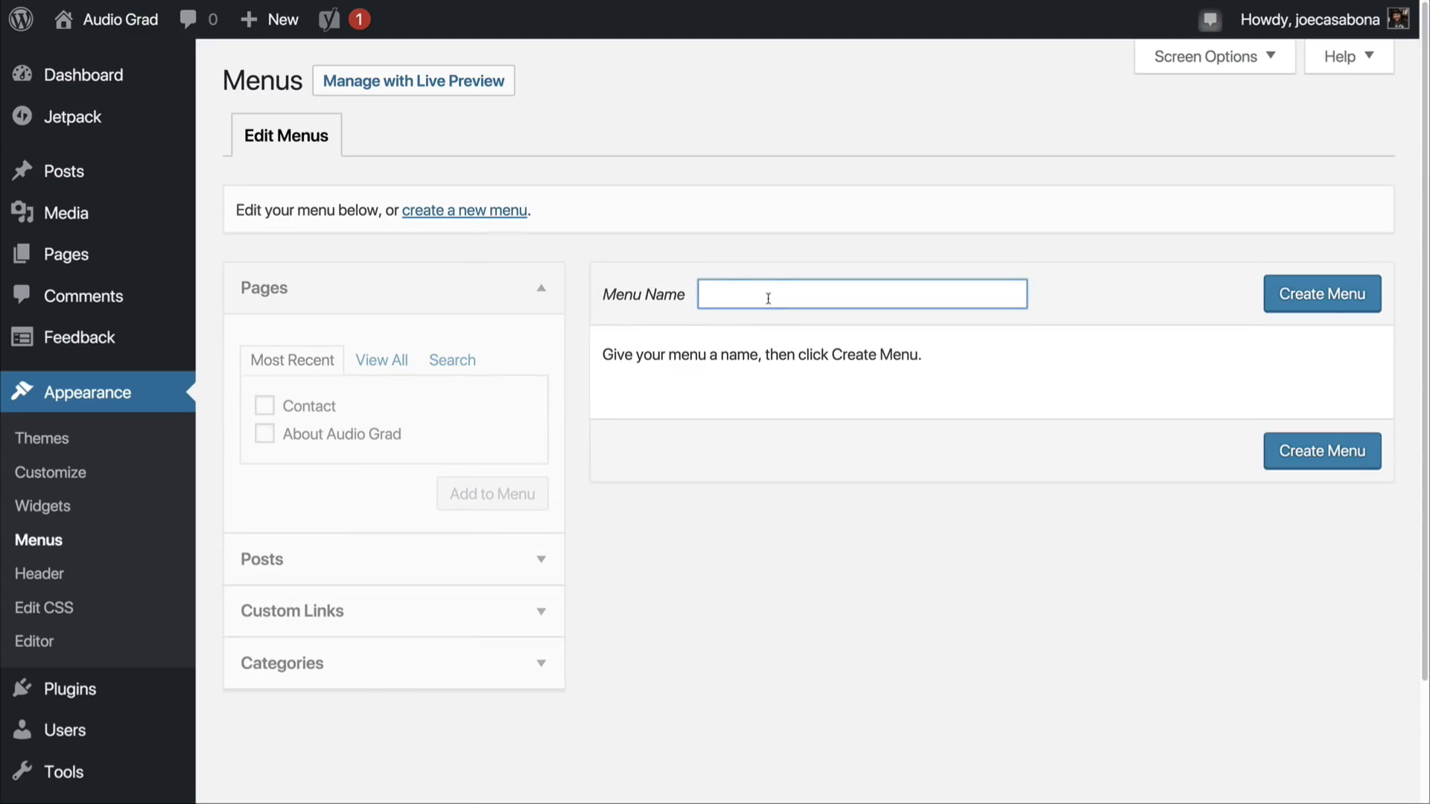
type("Main Nav")
left_click(1296, 298)
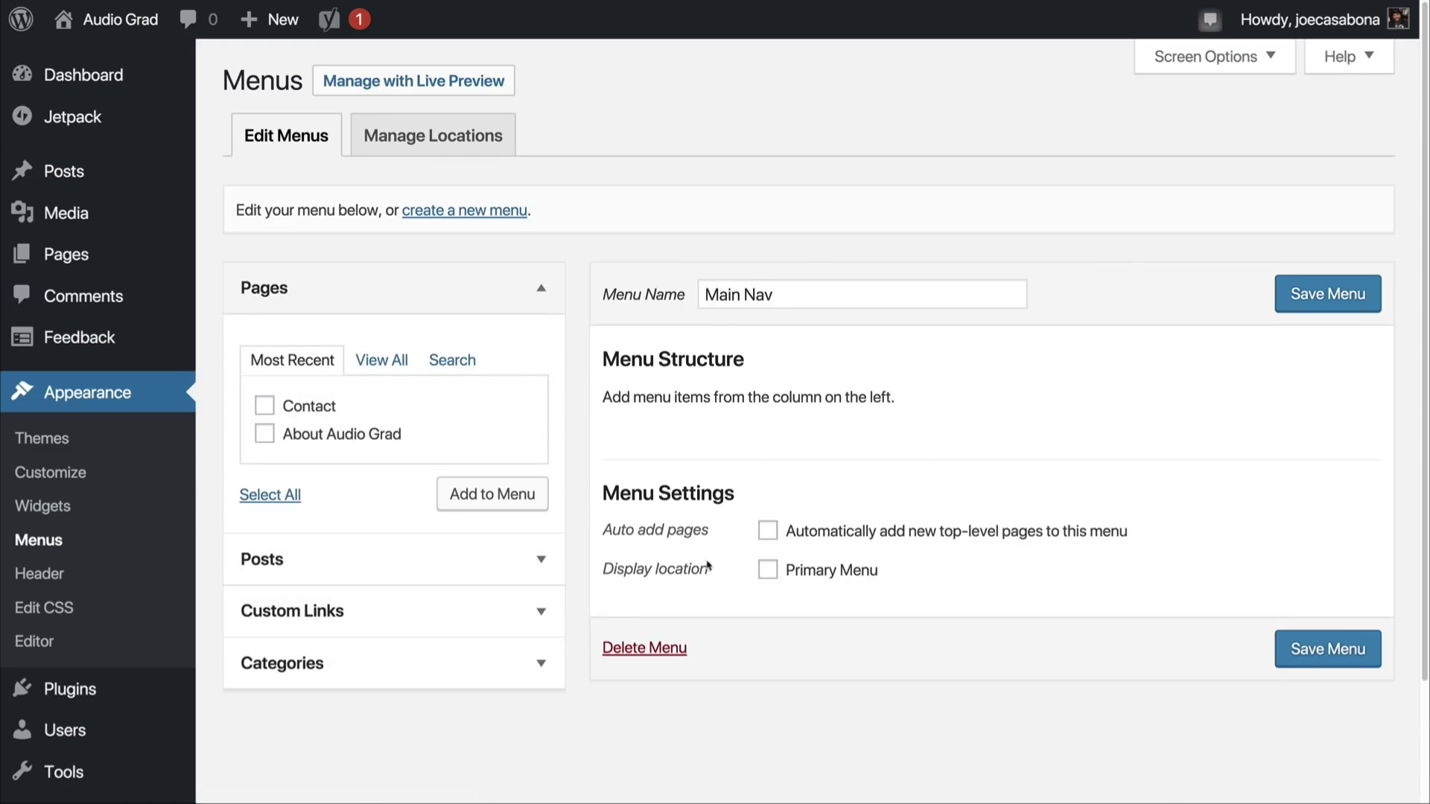
Step: Assign Main Nav to the Primary Menu location and add the Contact and About Audio Grad pages to it
left_click(864, 580)
left_click(265, 433)
left_click(490, 496)
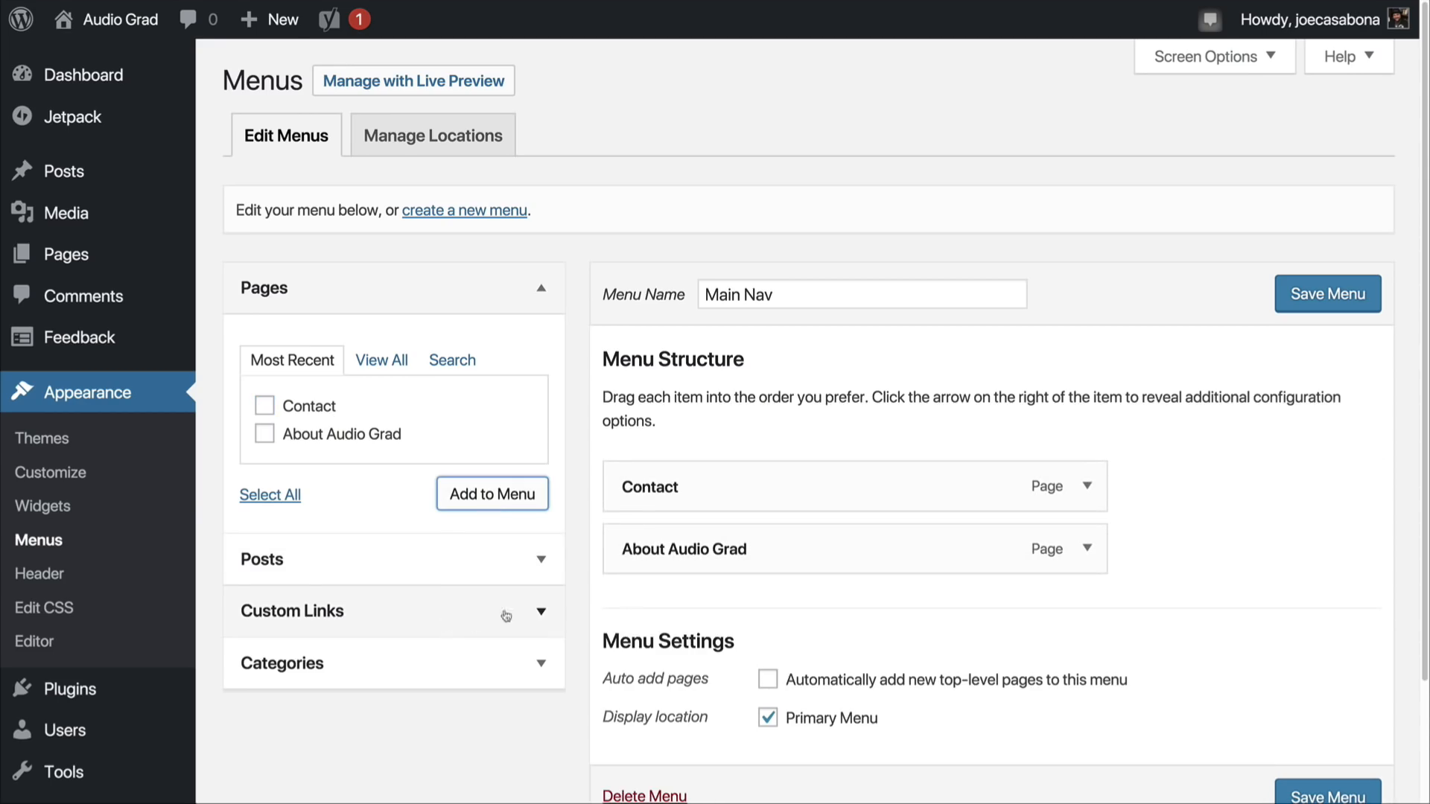
Step: Reorder the menu items so that About Audio Grad comes before Contact
left_click_drag(874, 561, 840, 500)
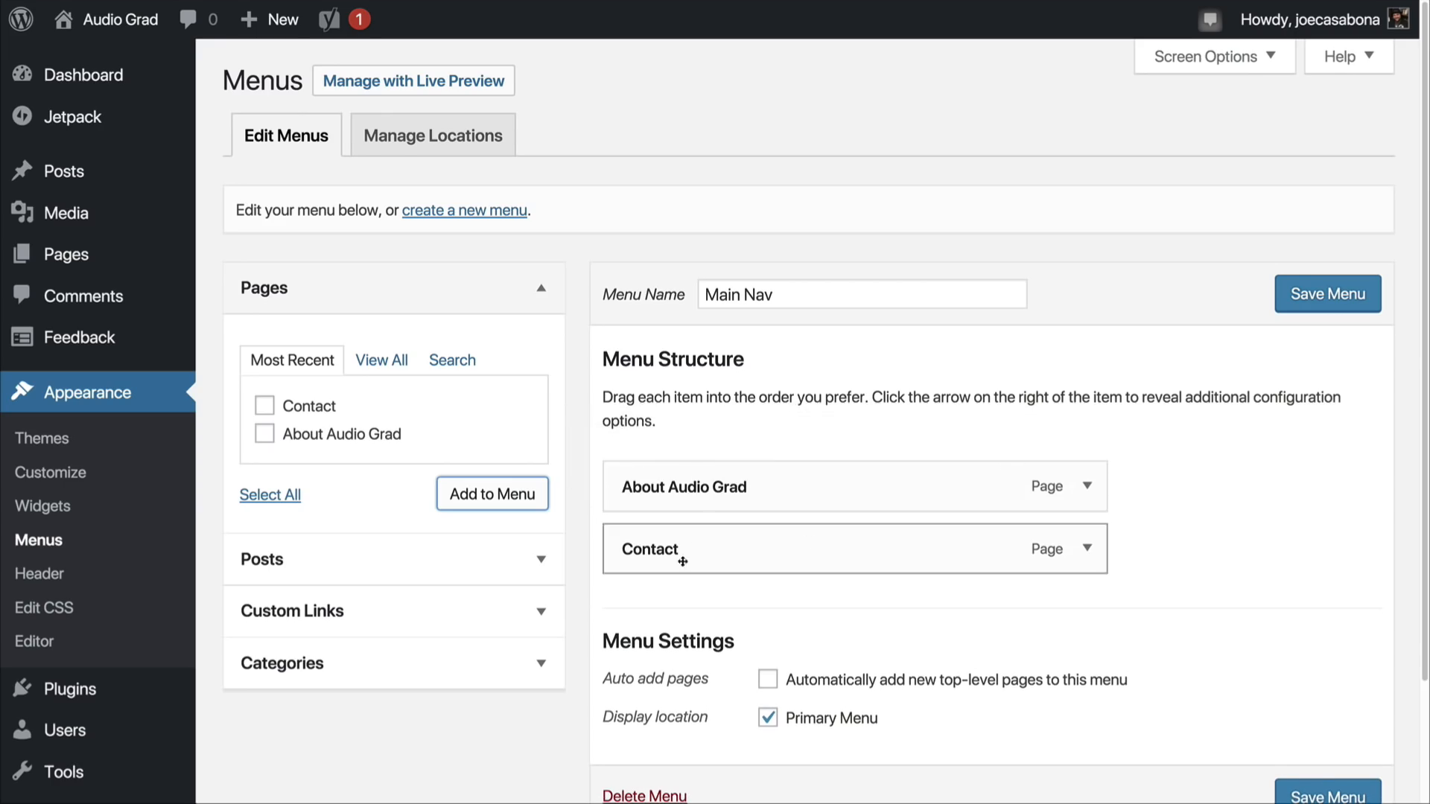
left_click_drag(734, 549, 713, 485)
left_click_drag(672, 547, 570, 566)
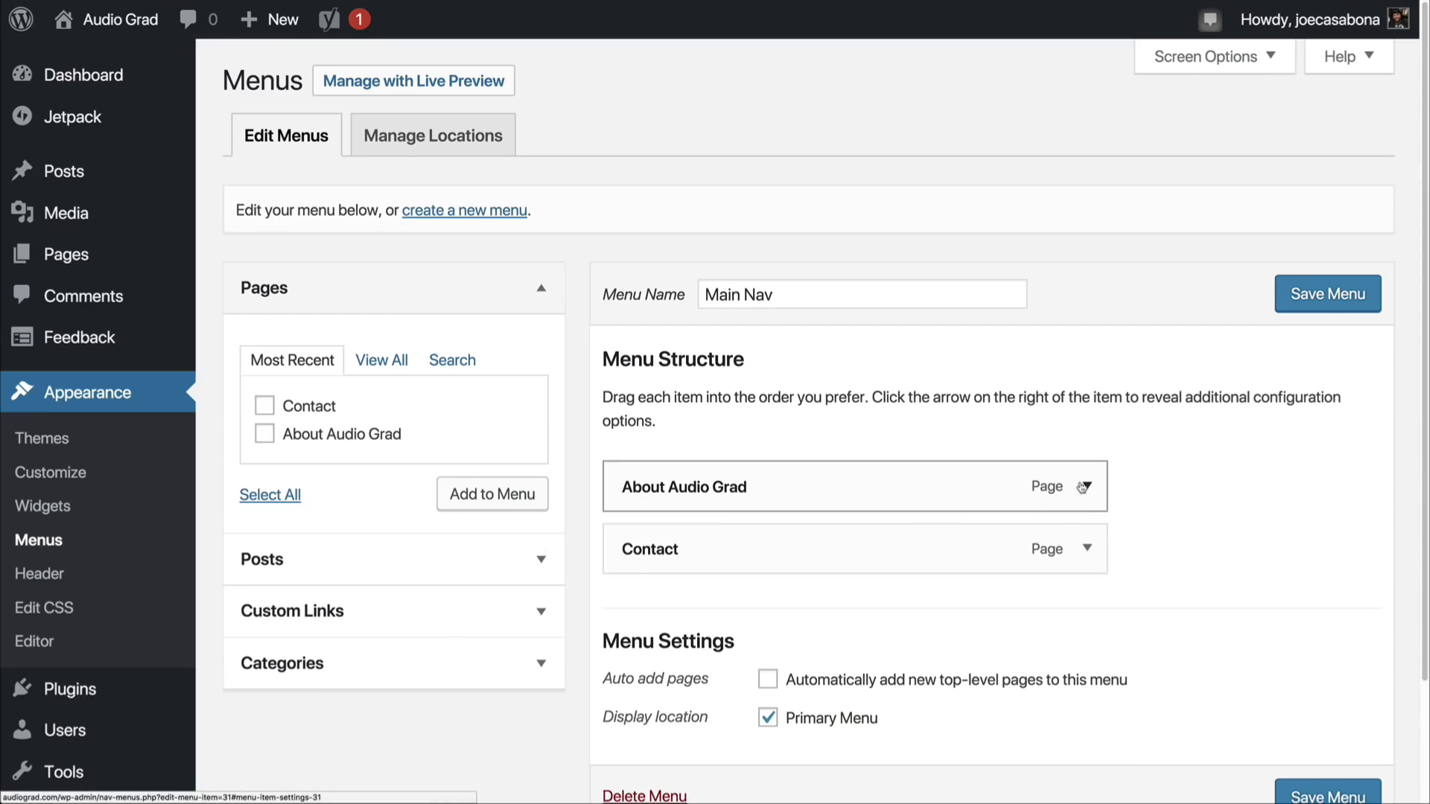
Step: Shorten the About Audio Grad menu item's navigation label to "About"
left_click(1084, 486)
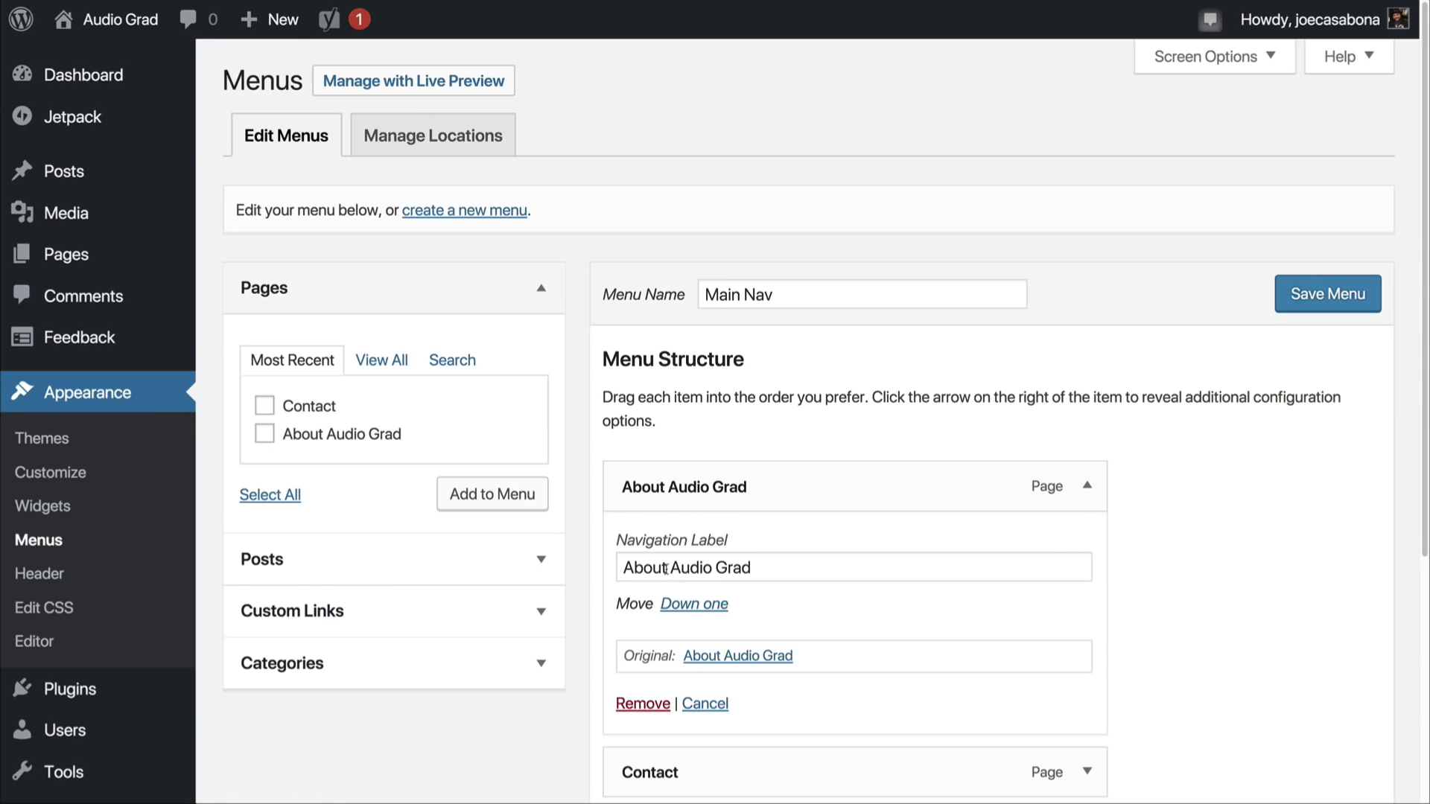
left_click_drag(666, 570, 756, 571)
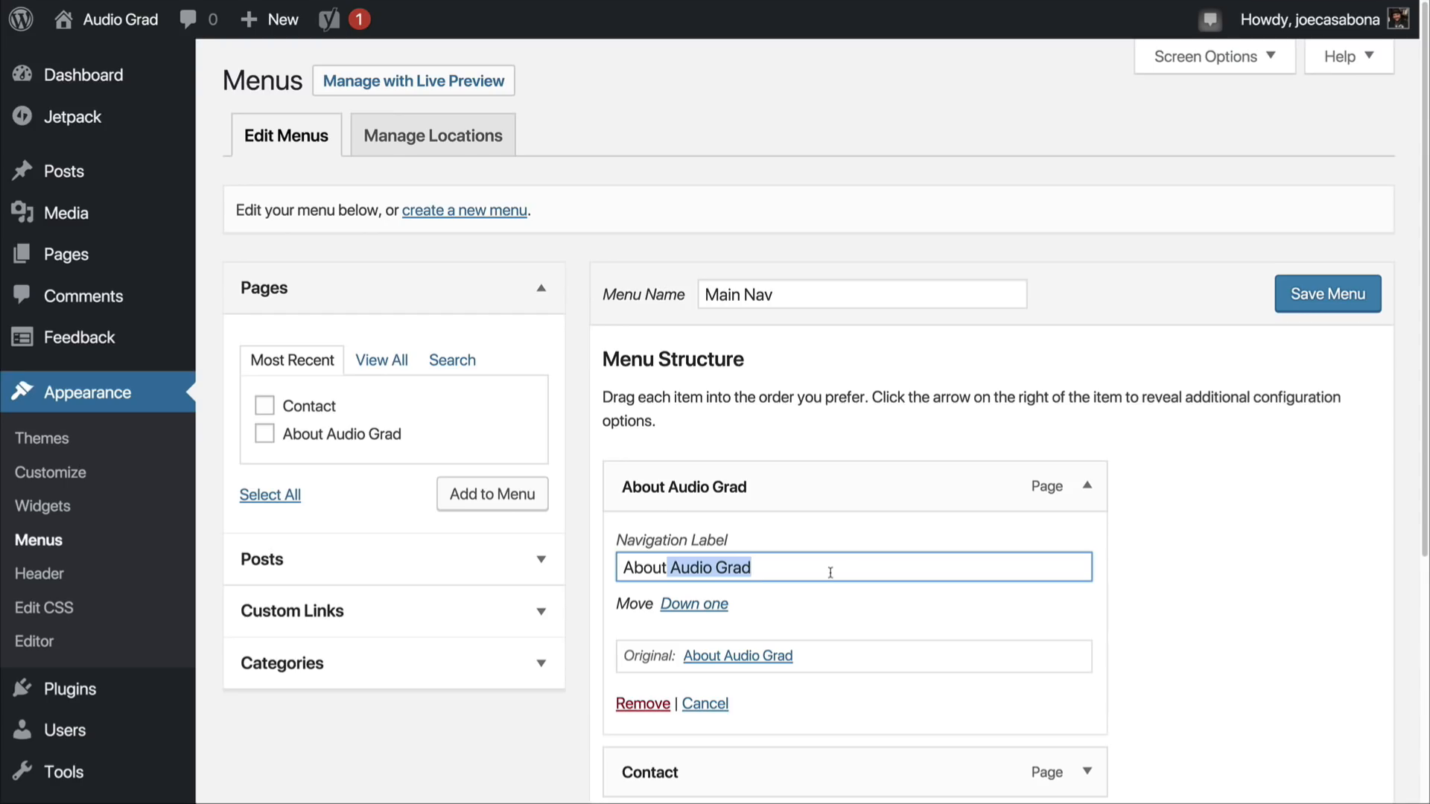
key("BackSpace")
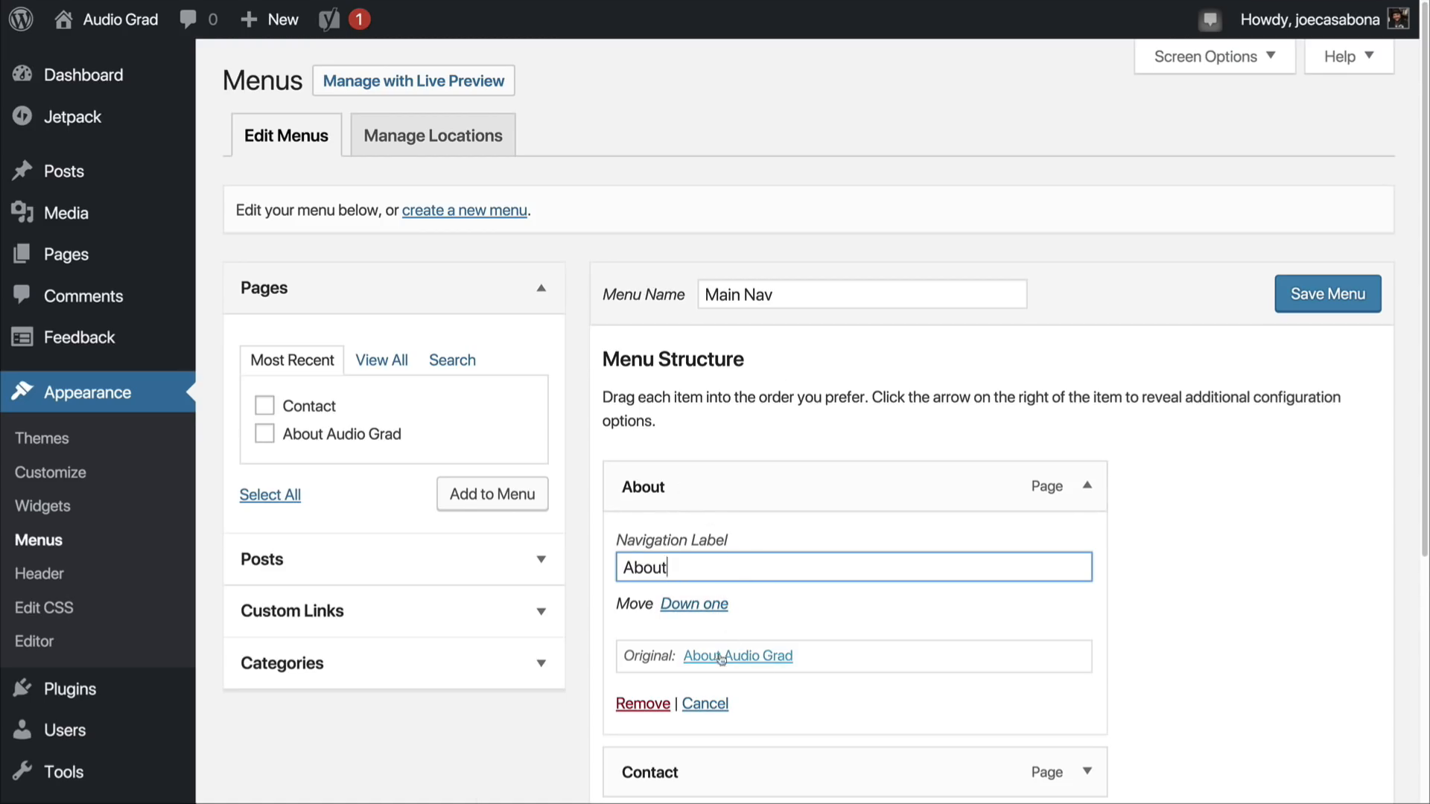
left_click(1086, 486)
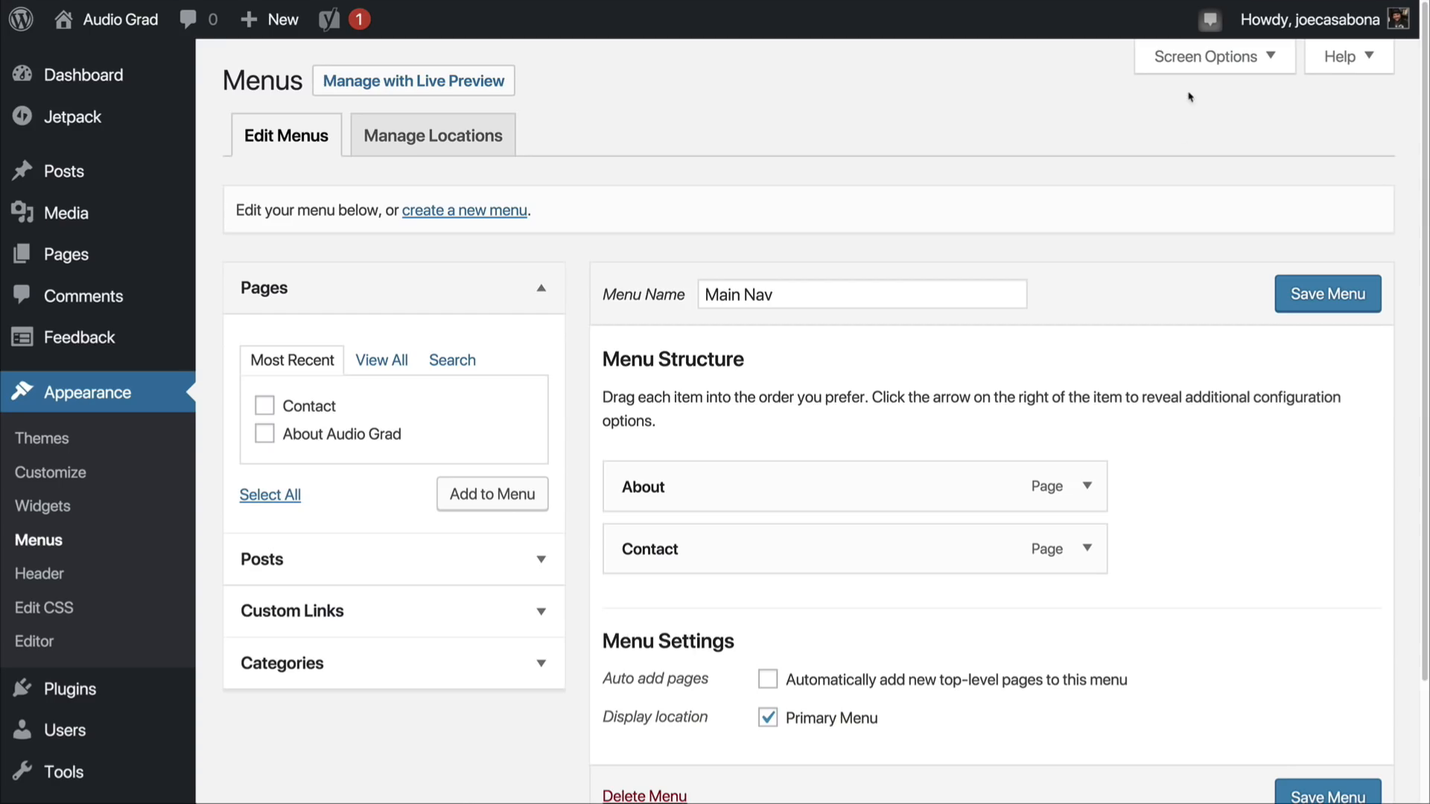
Step: Enable the Link Target, Title Attribute and CSS Classes advanced menu properties and look over their fields in the About item
left_click(1086, 486)
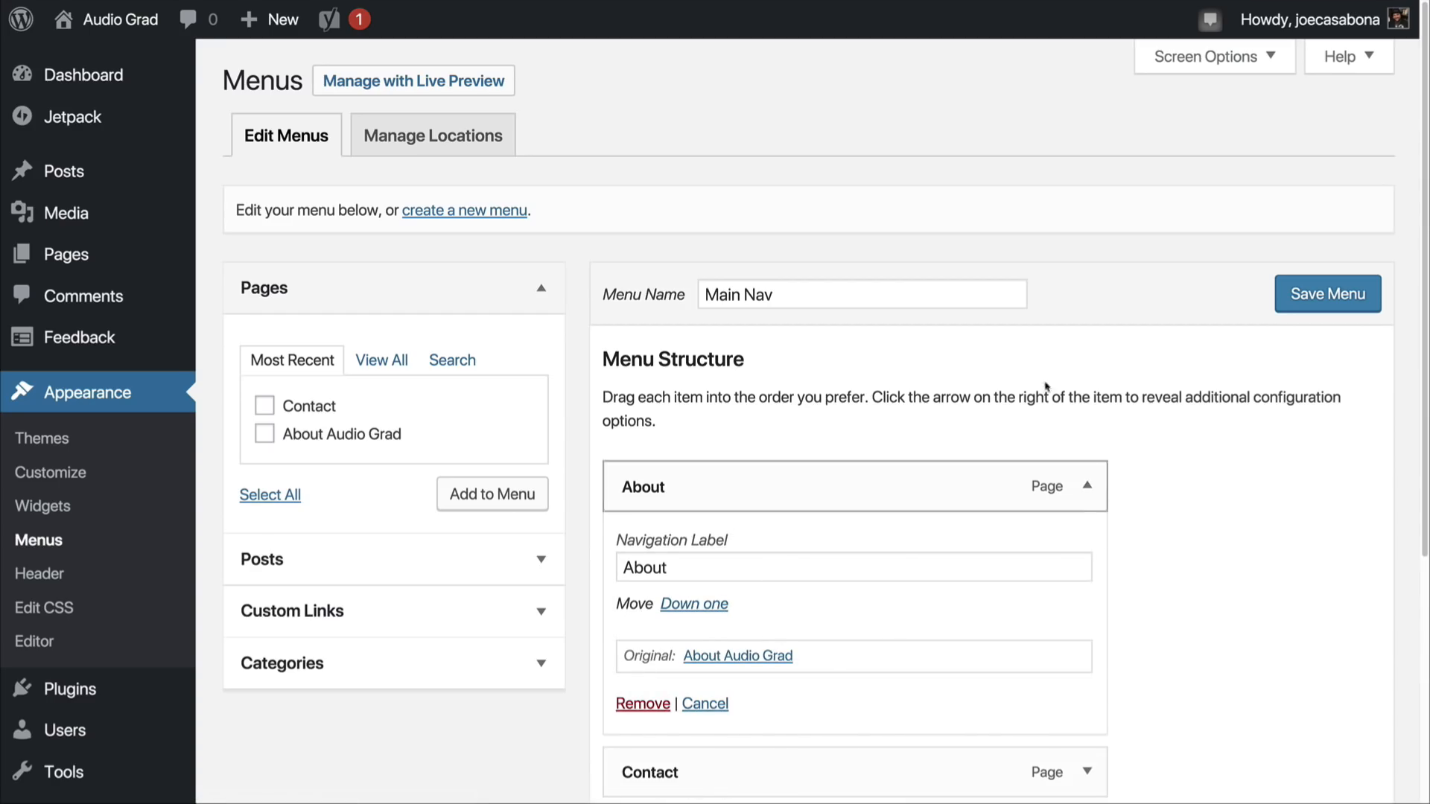
left_click(1240, 60)
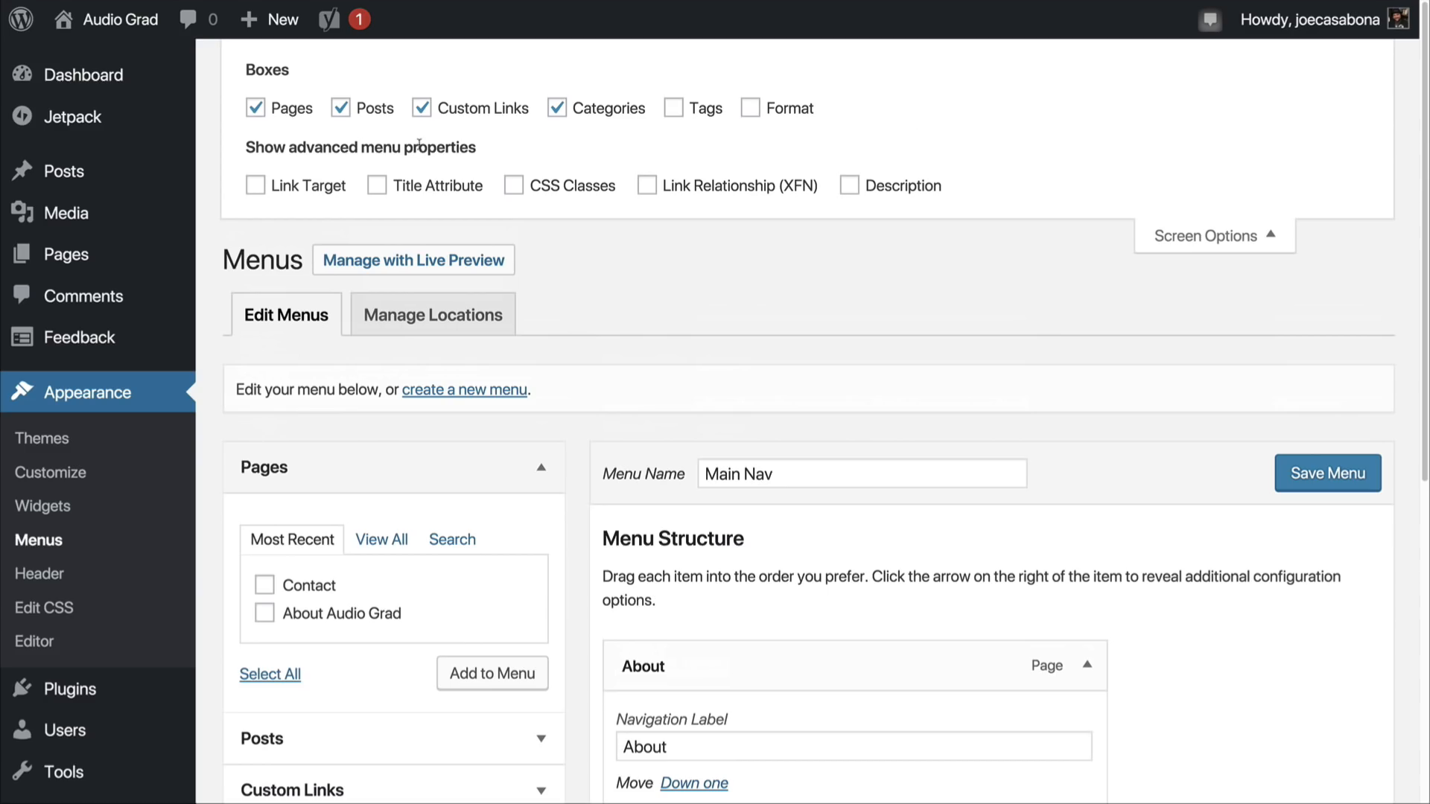
left_click(294, 186)
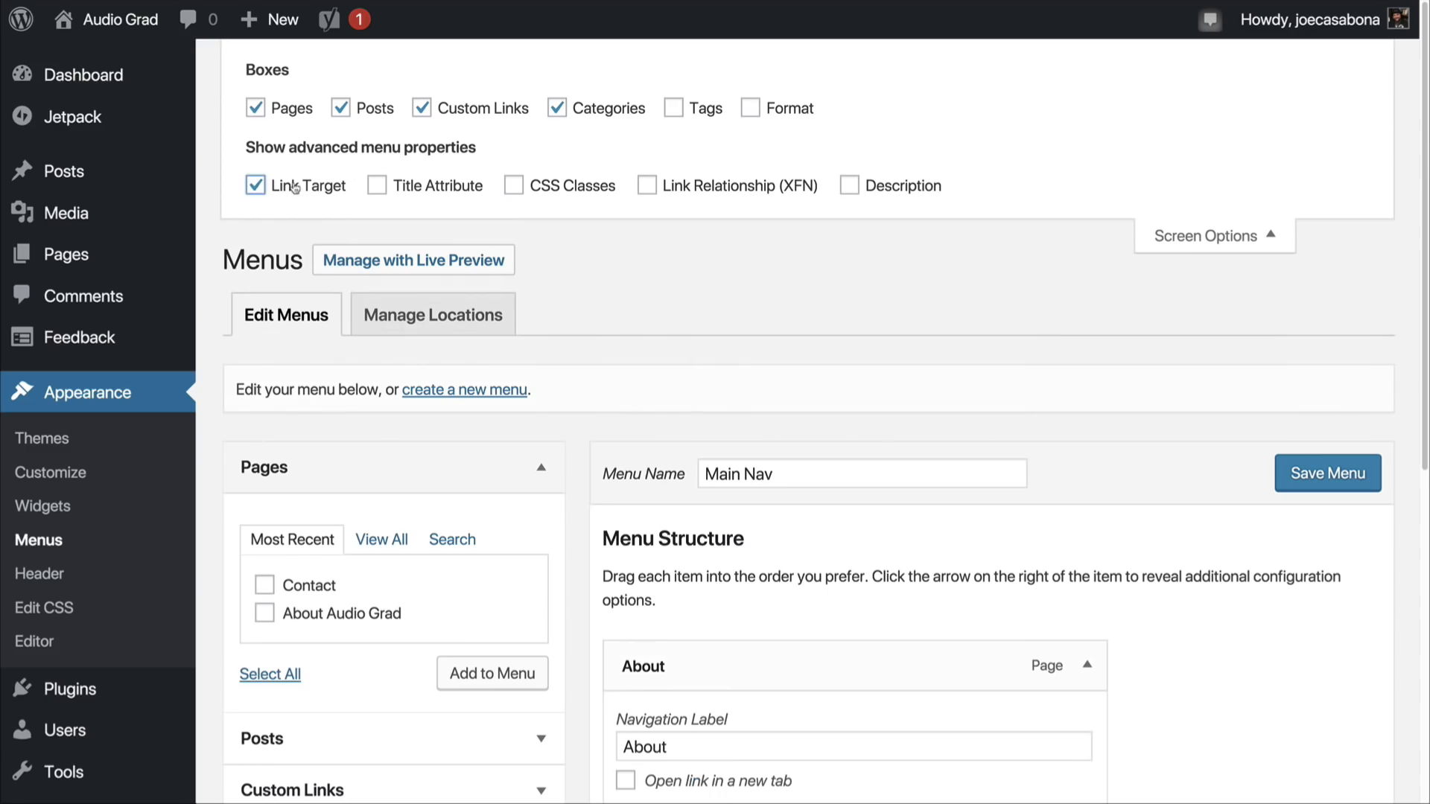
left_click(437, 185)
left_click(609, 193)
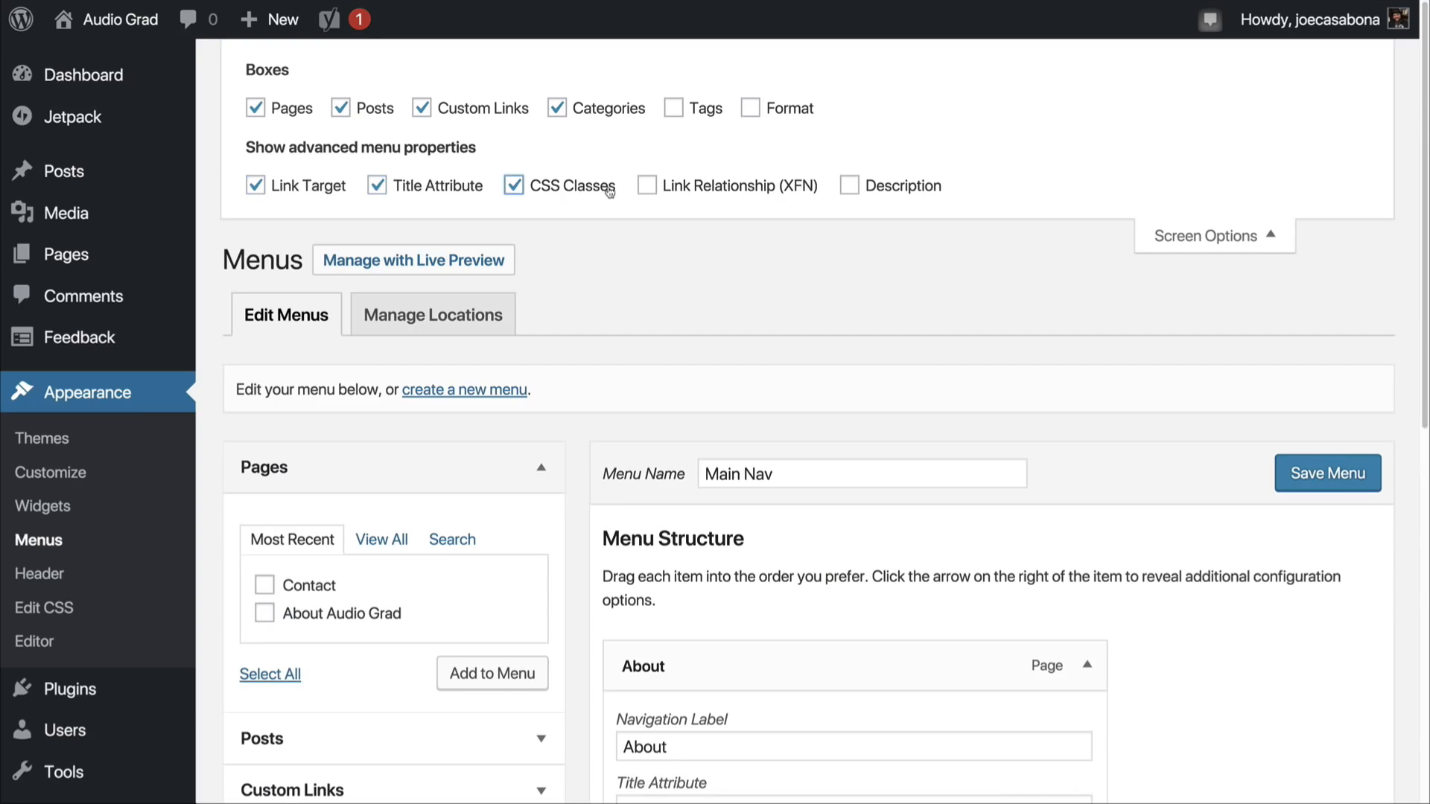
scroll(813, 373, "down", 6)
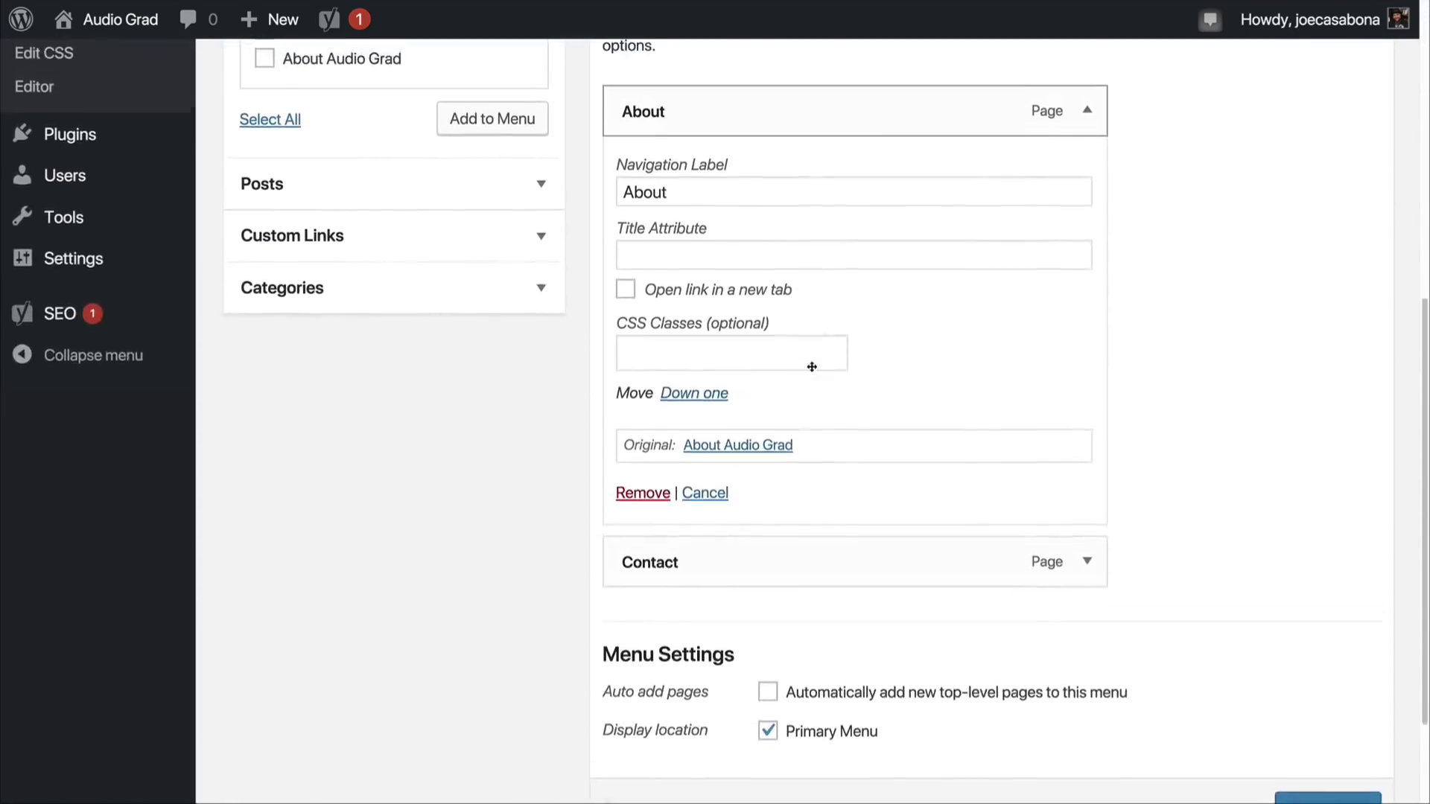
scroll(943, 461, "up", 1)
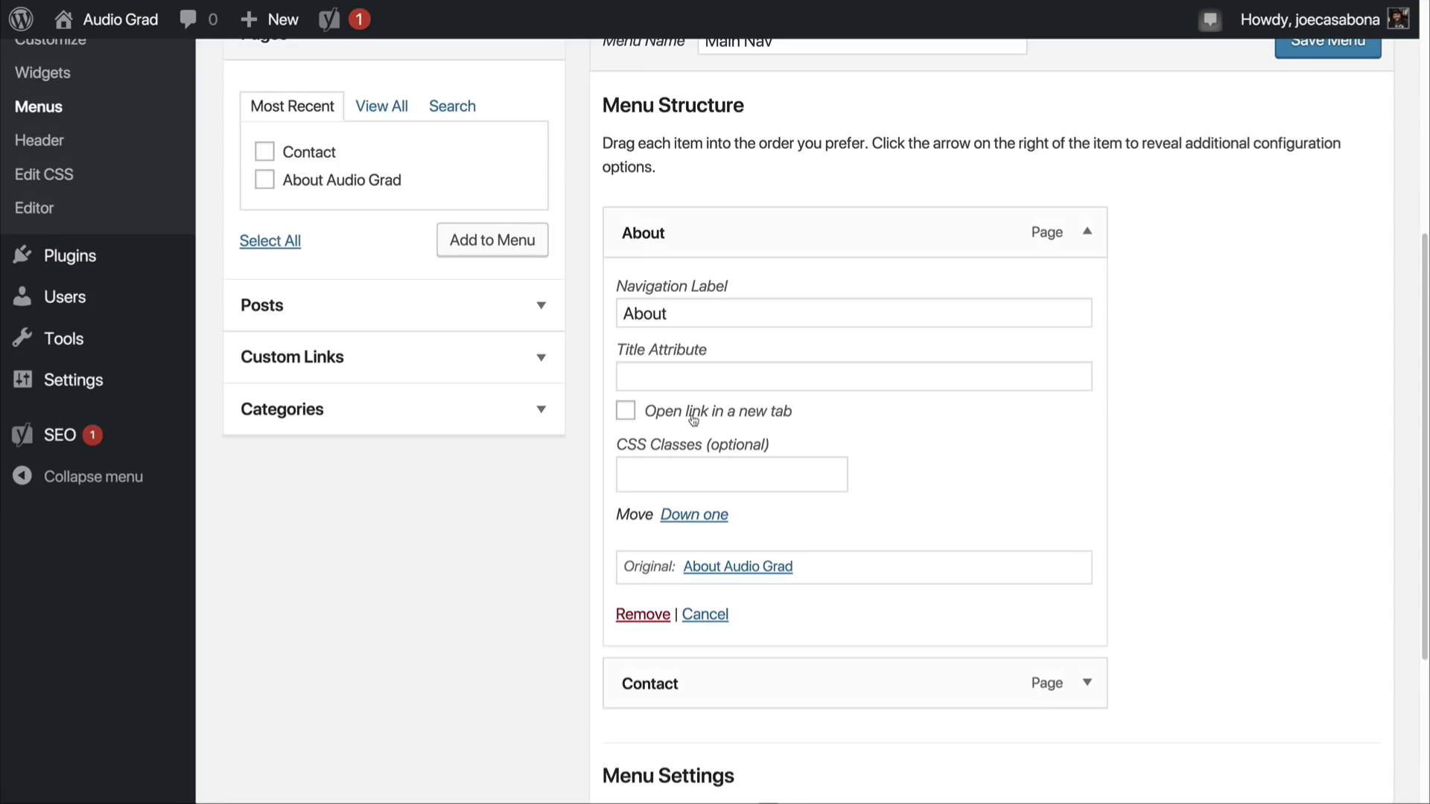
left_click(672, 460)
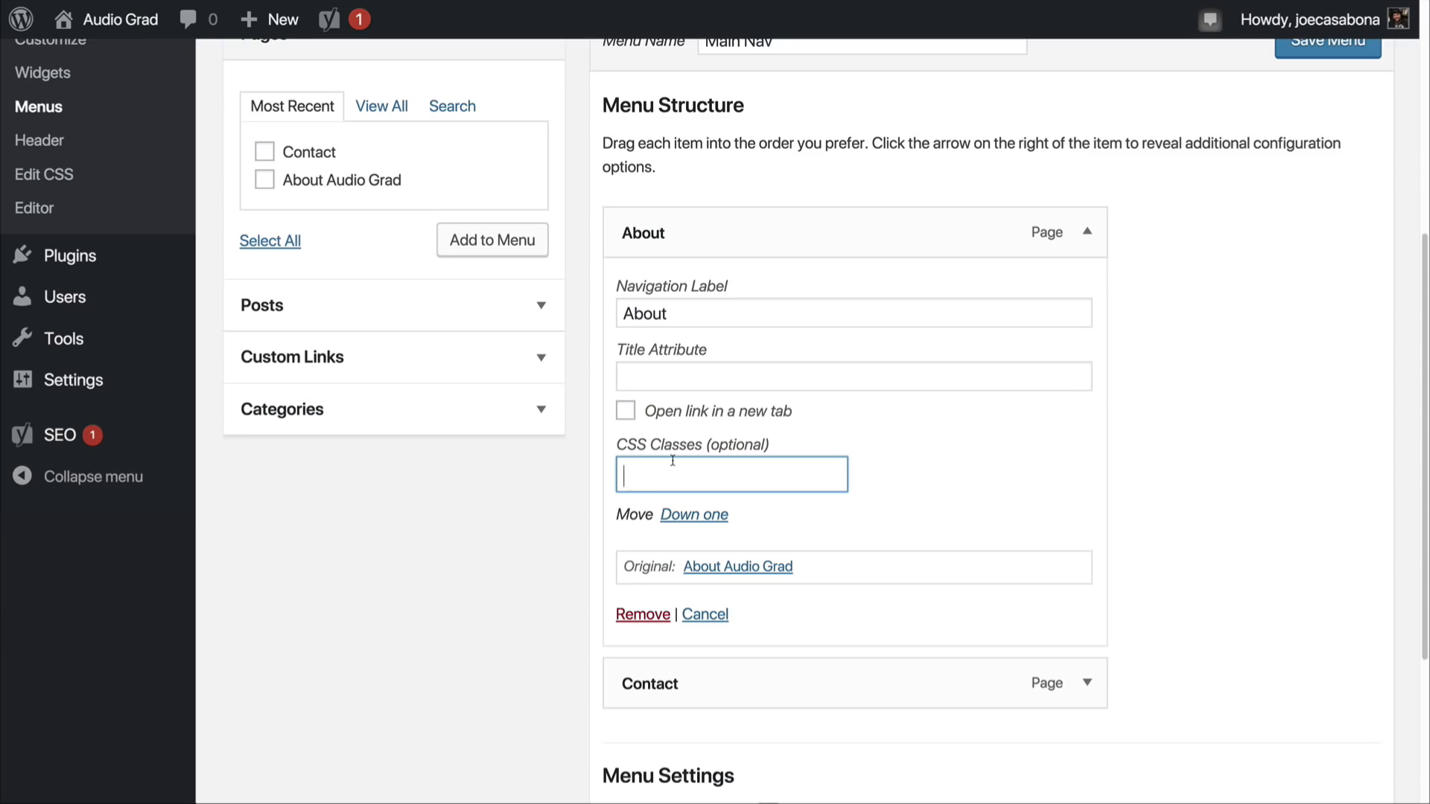
left_click(1088, 232)
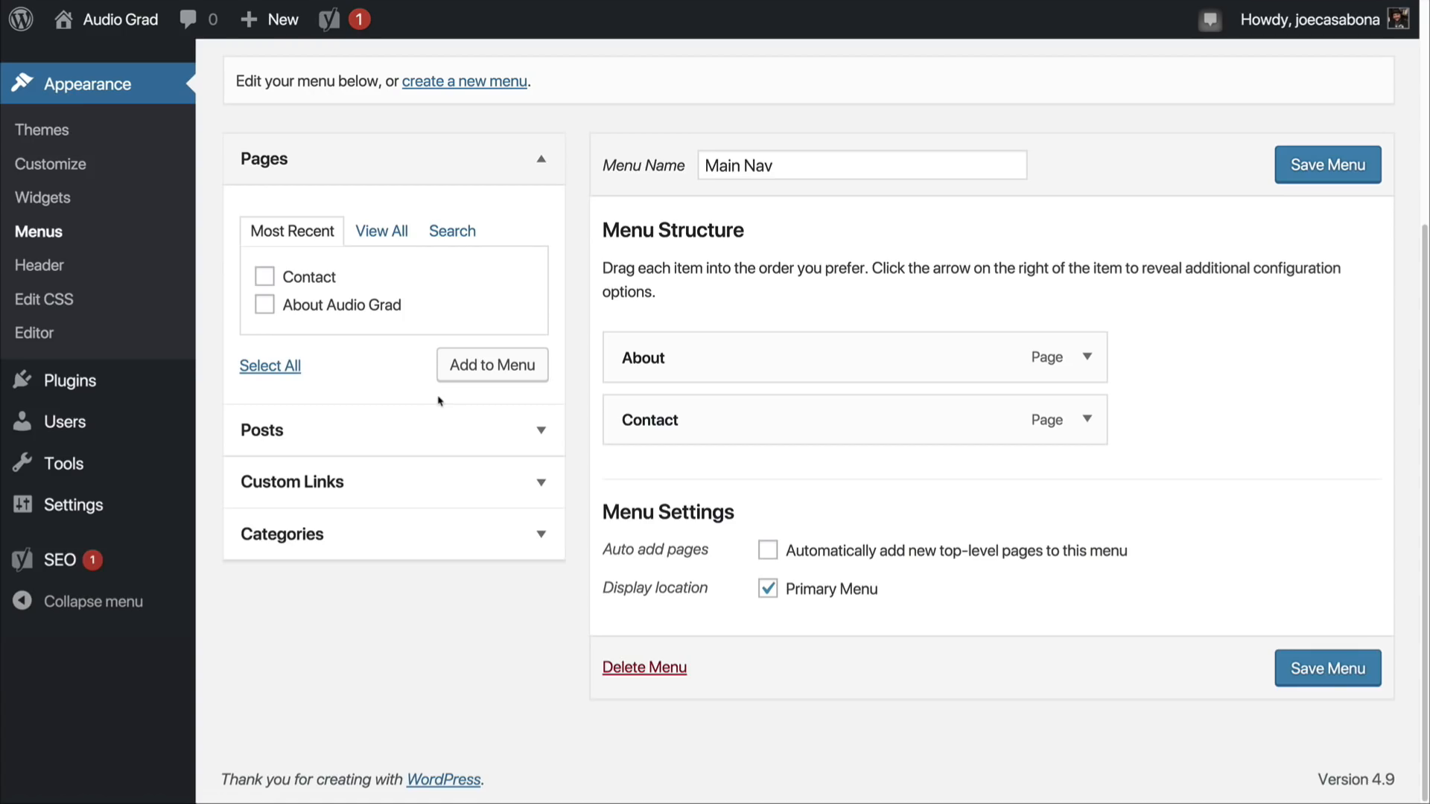
left_click(341, 430)
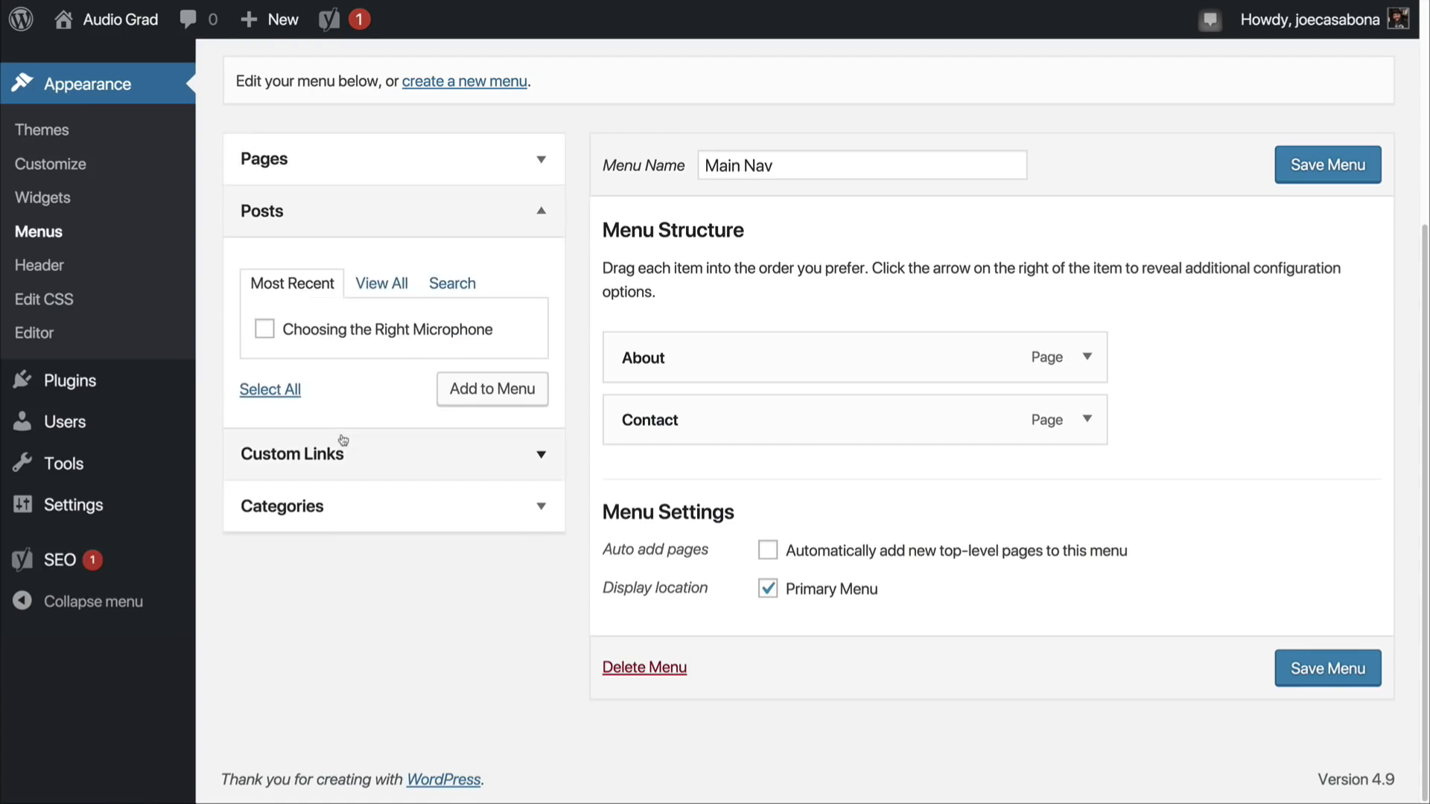
left_click(381, 227)
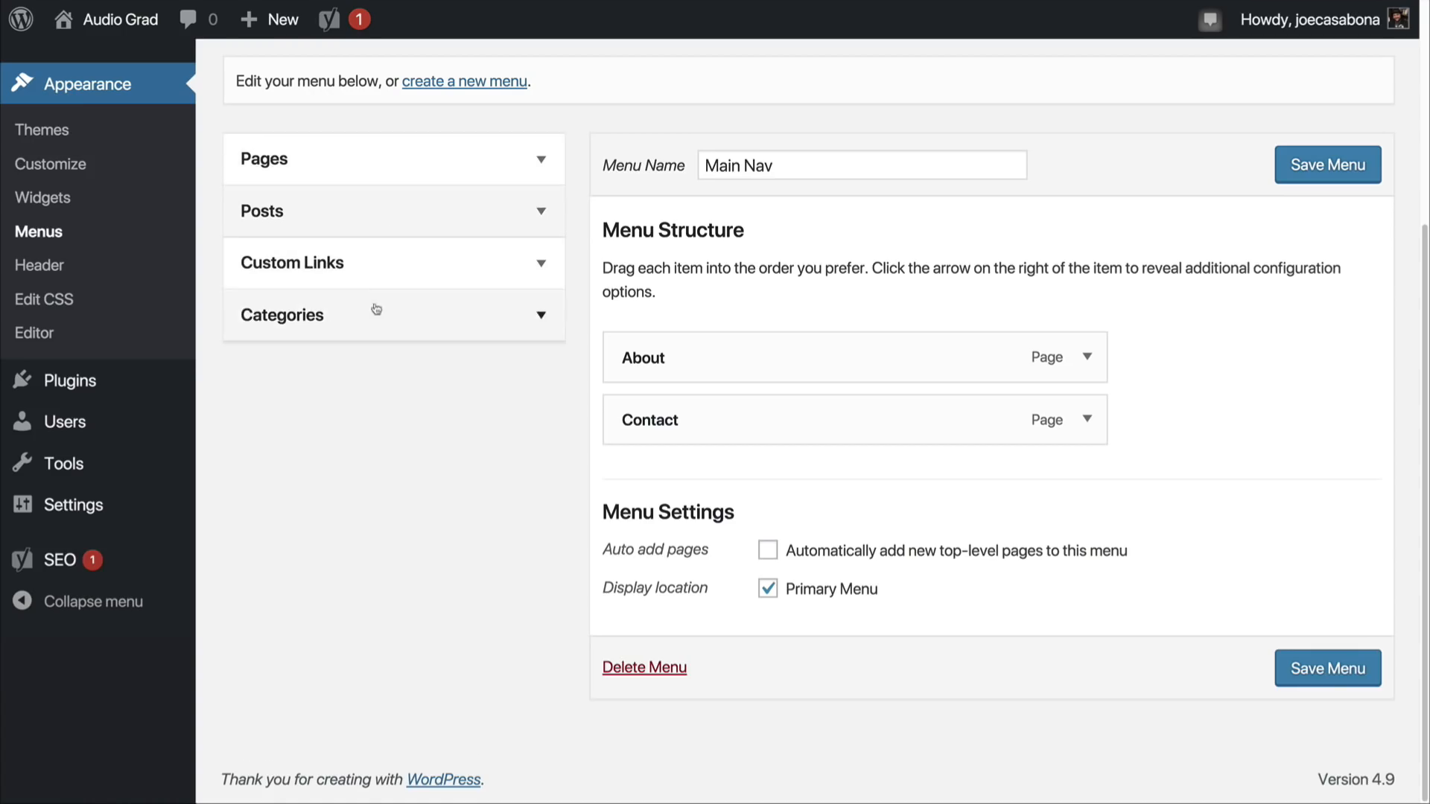
left_click(396, 267)
left_click(430, 347)
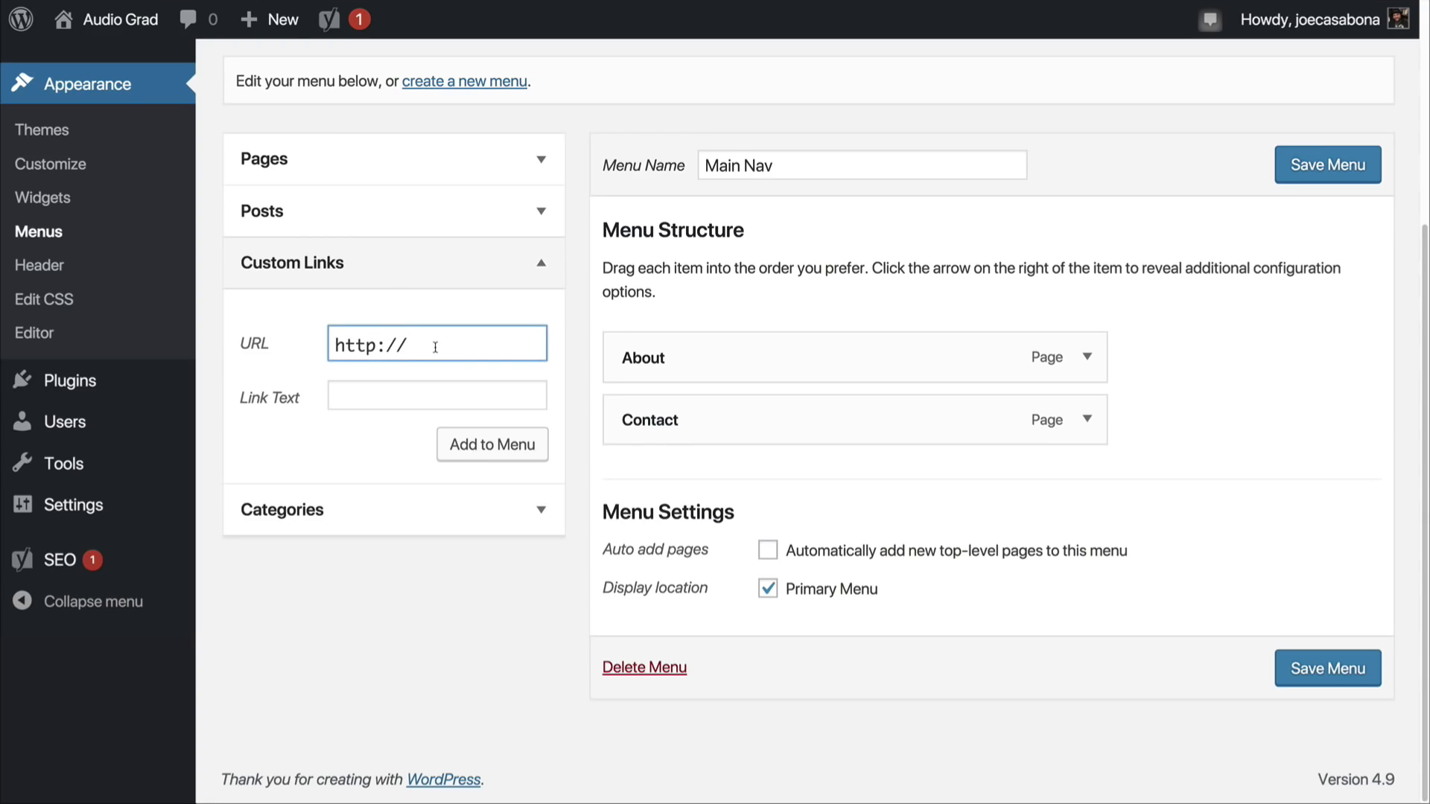
type("a")
type("ur")
type("iograd.co")
type("m")
key("Tab")
type("Home")
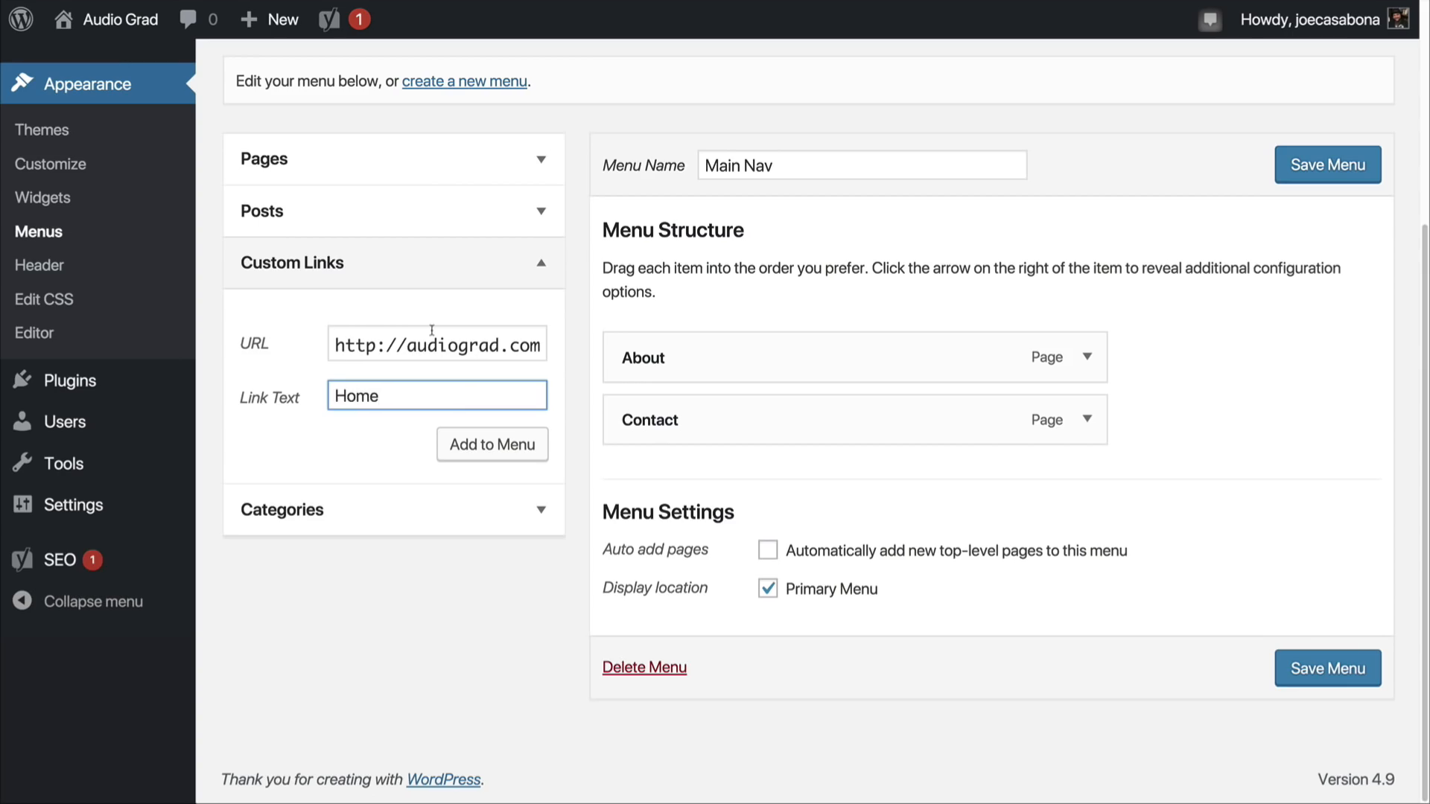
left_click(528, 445)
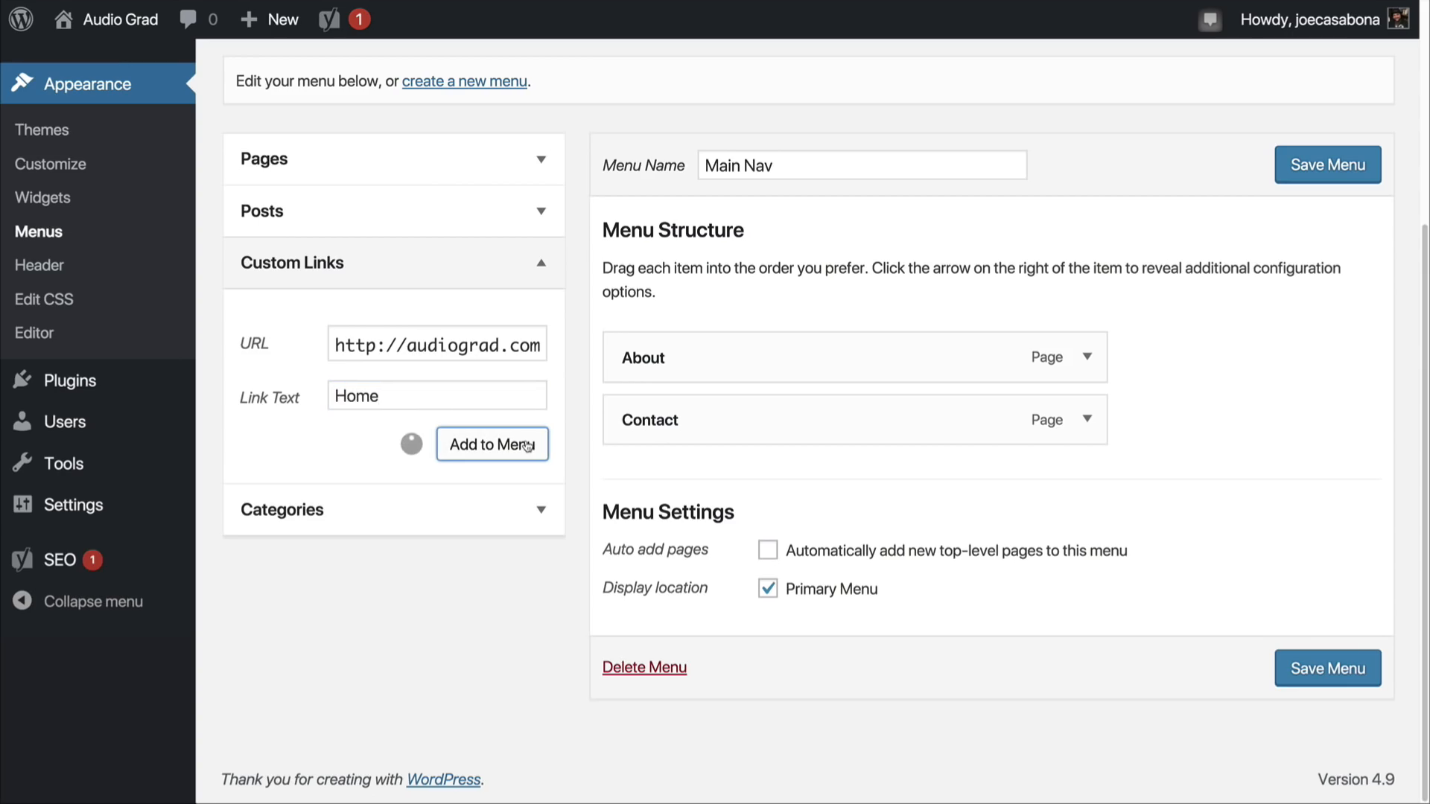
left_click_drag(738, 491, 648, 350)
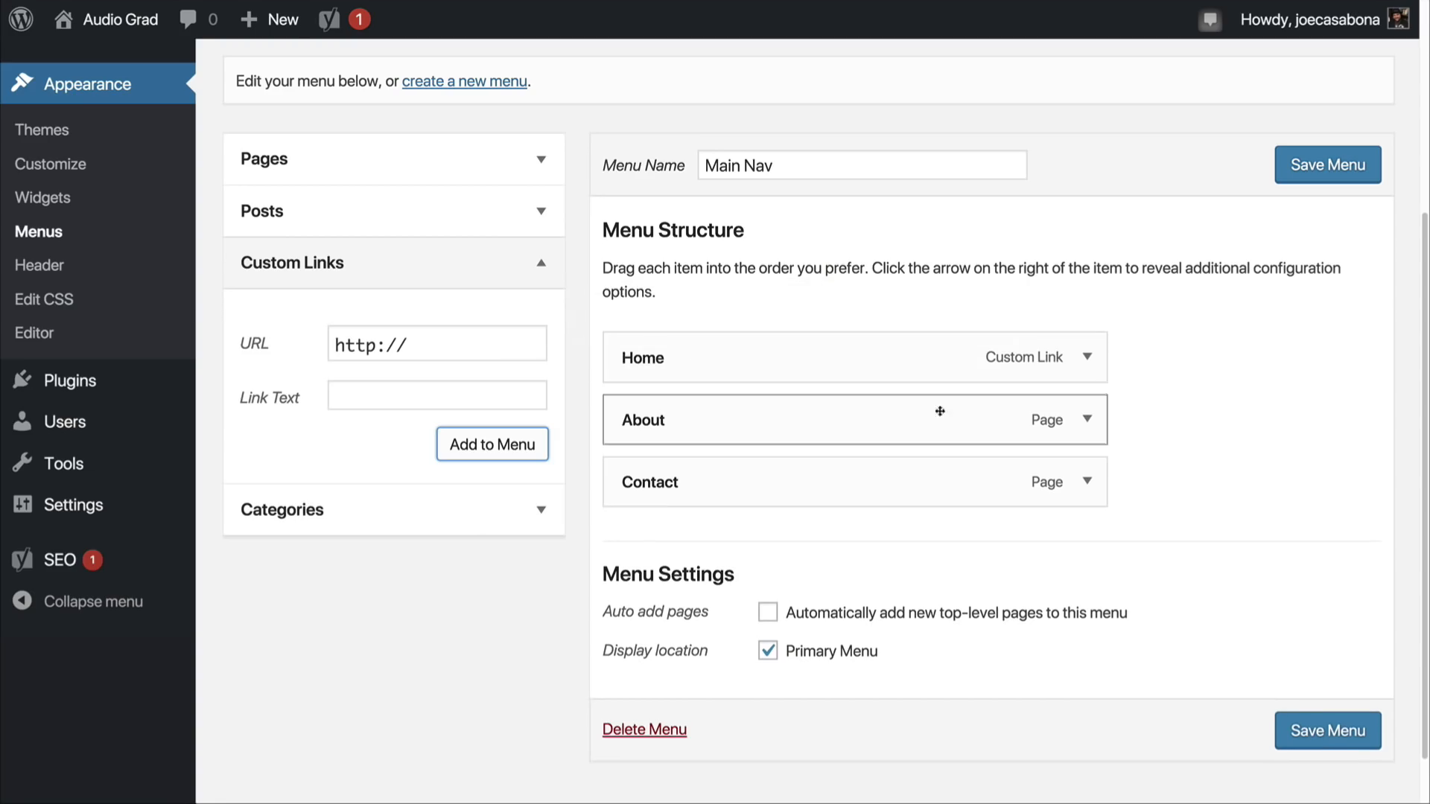
Step: Save the Main Nav menu and view the site's front page to check the navigation
left_click(1327, 176)
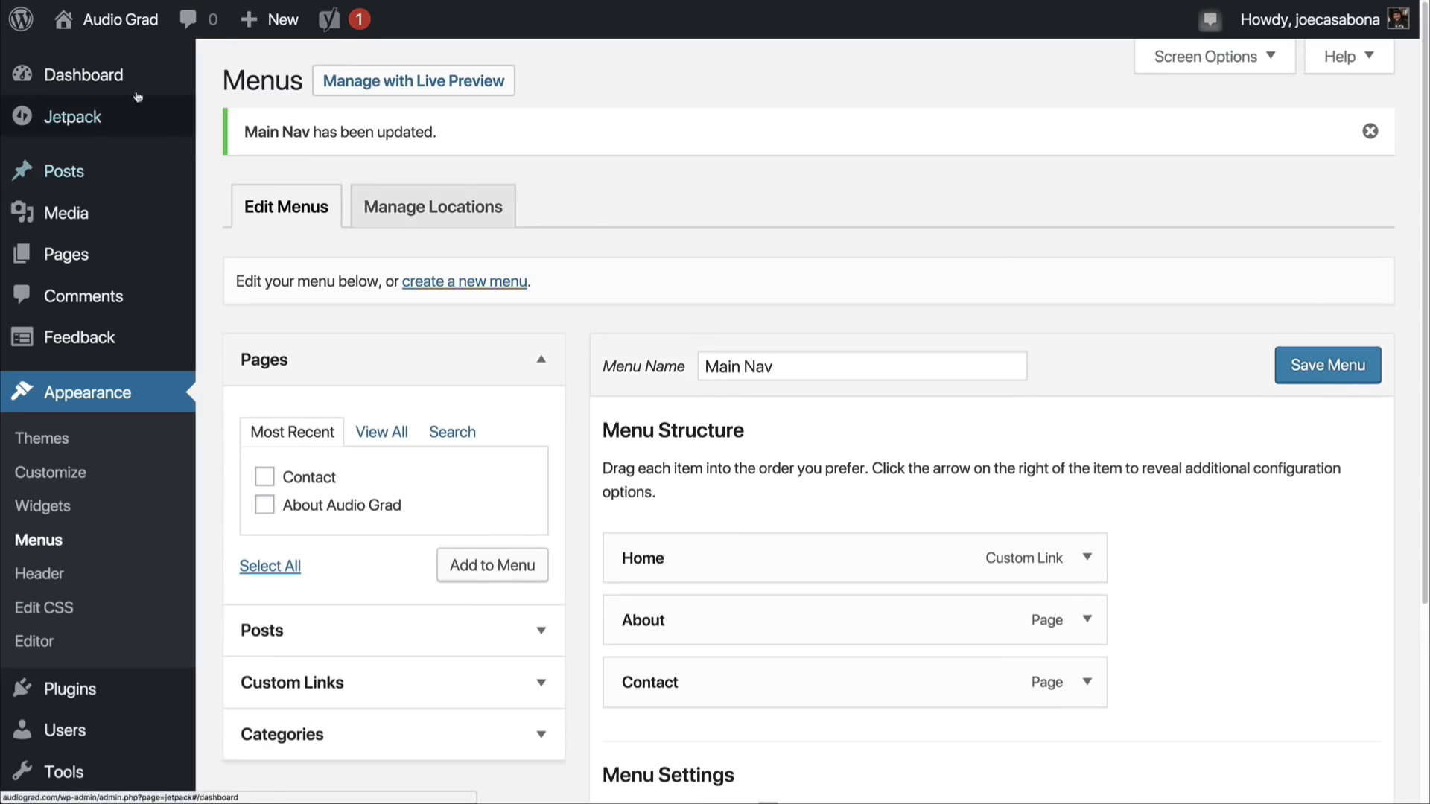
left_click(139, 25)
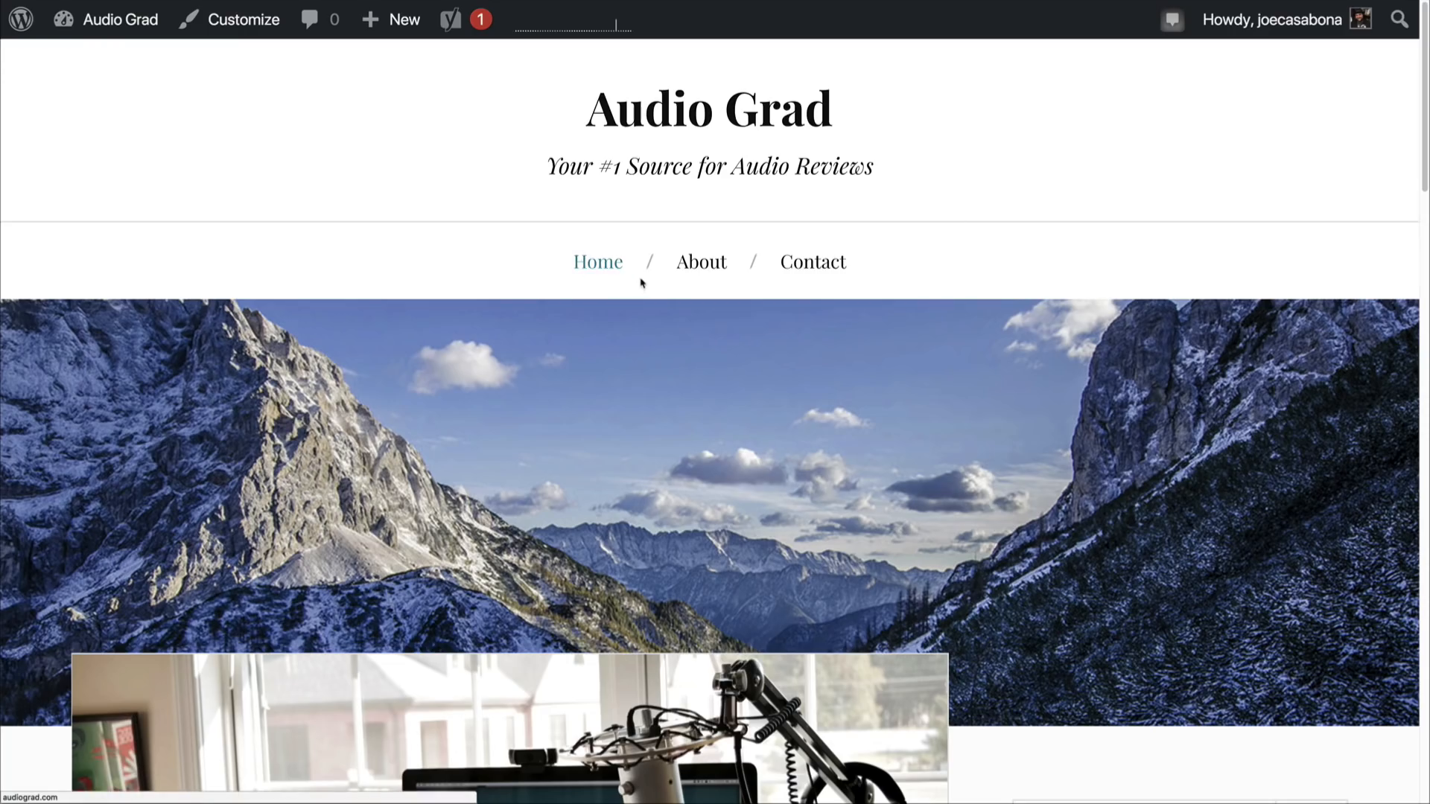
Step: Look over the front page's featured post and the Search, Archives, Categories and Meta widgets in its sidebar
scroll(586, 374, "down", 8)
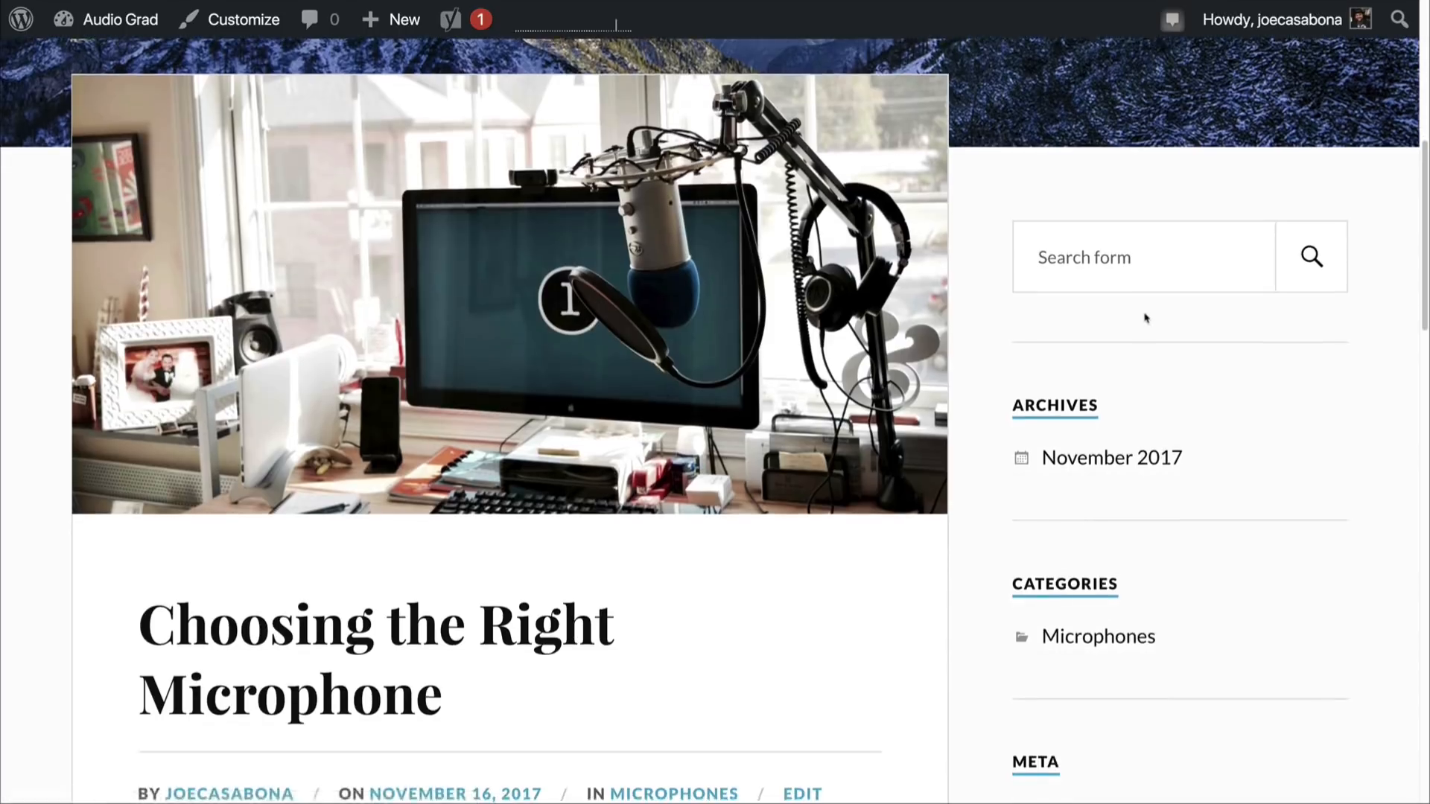
scroll(1146, 316, "down", 5)
scroll(1146, 318, "down", 5)
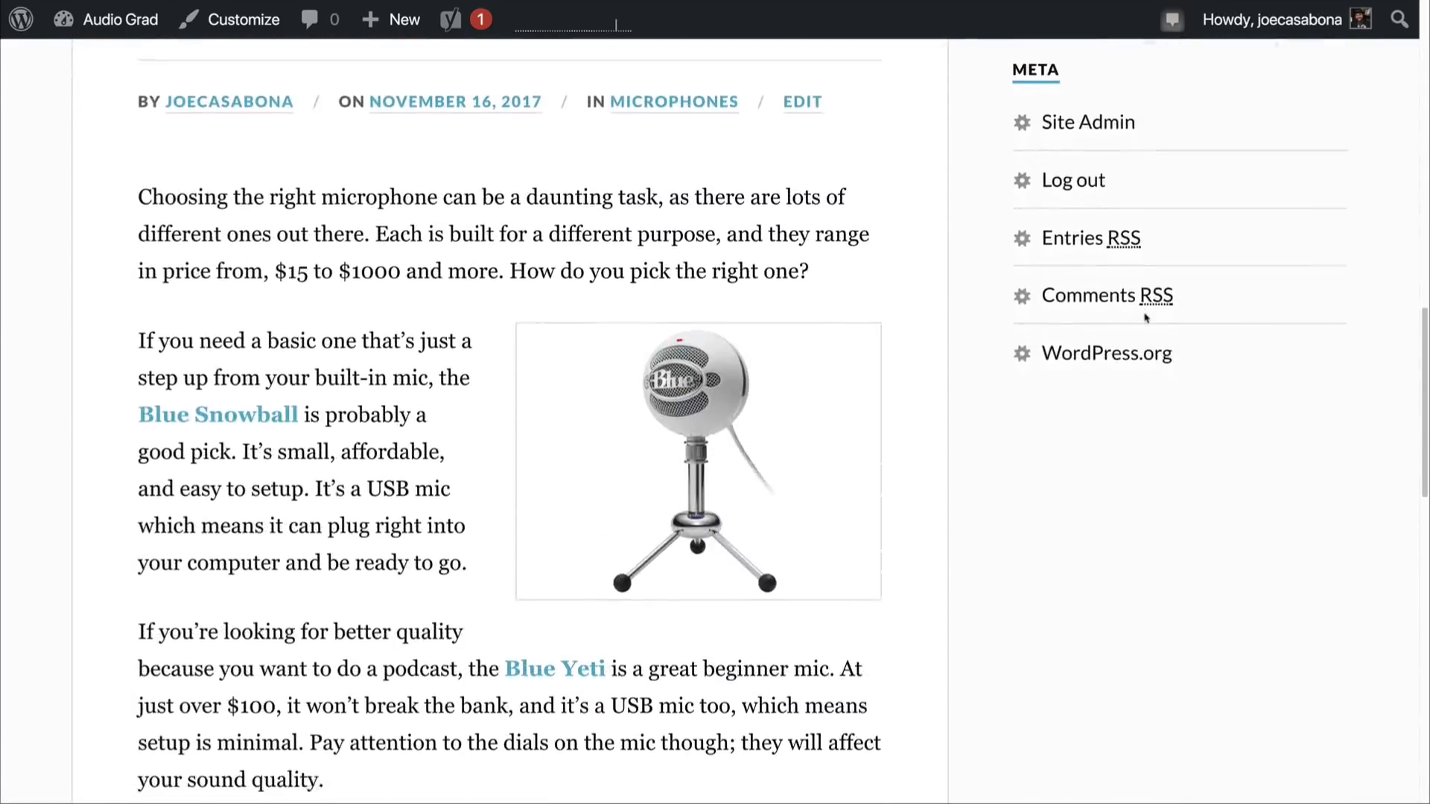
scroll(1146, 318, "up", 6)
scroll(1146, 318, "up", 10)
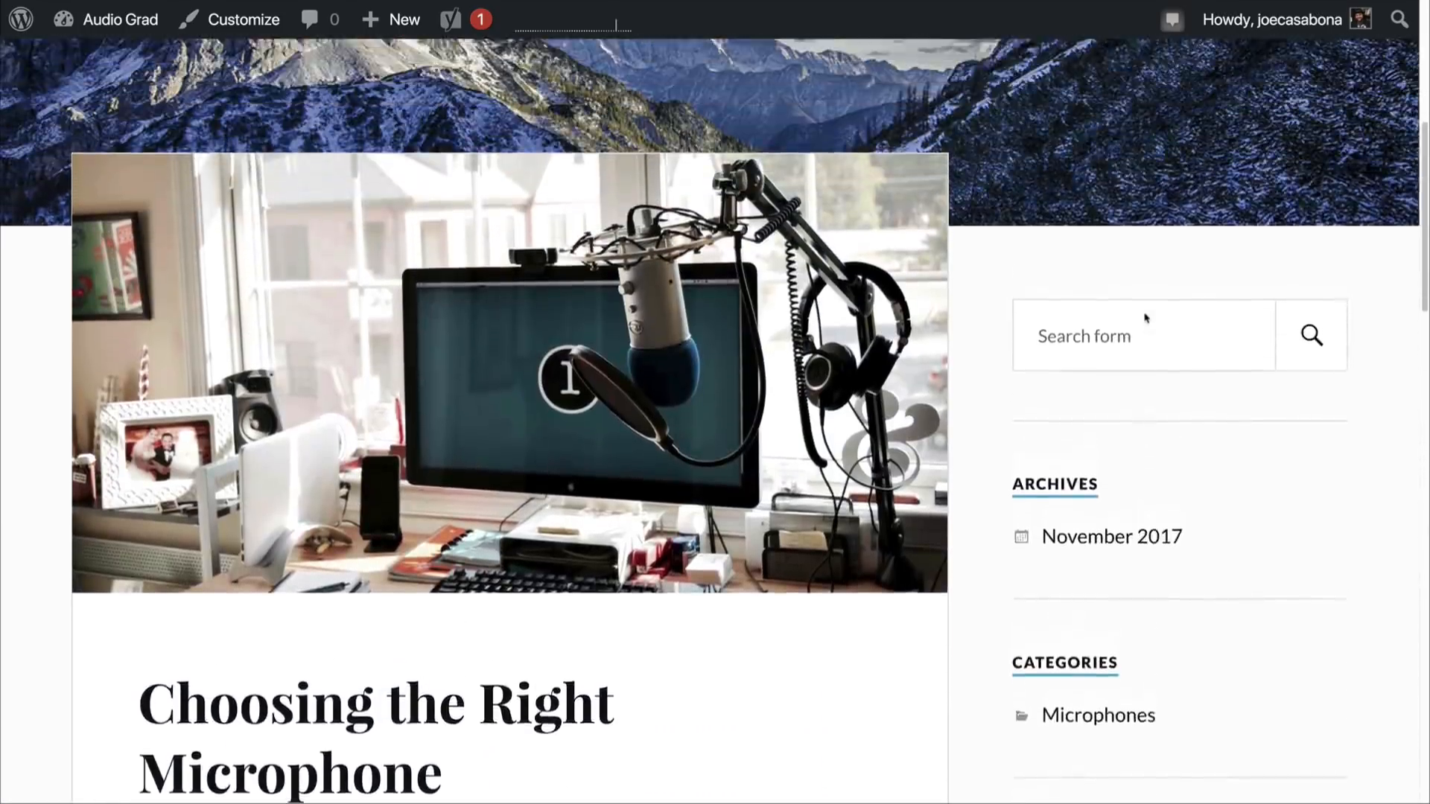
scroll(1146, 315, "up", 2)
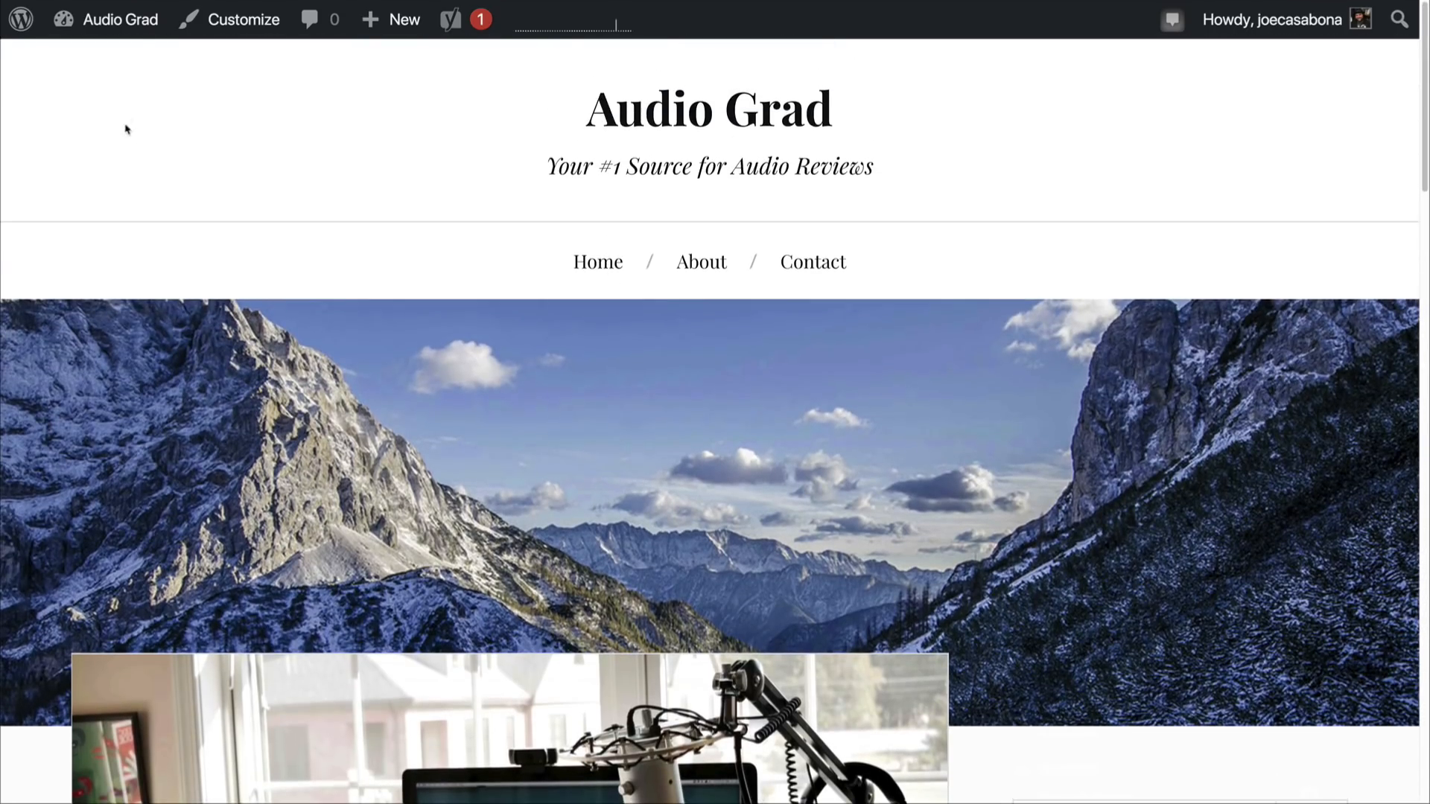
Step: Go to the dashboard's Widgets screen and look through the available widgets and the theme's widget areas
mouse_move(127, 25)
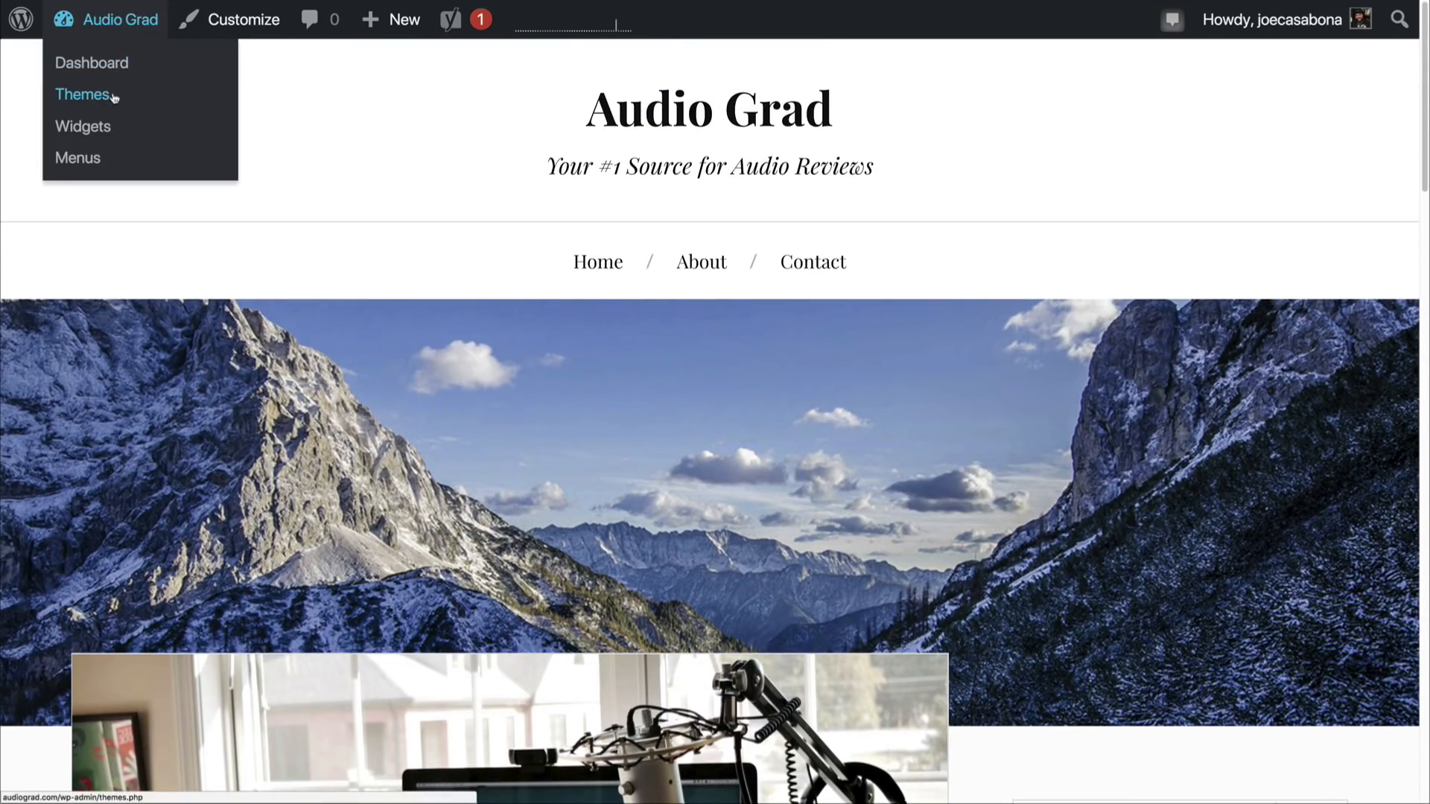
left_click(119, 63)
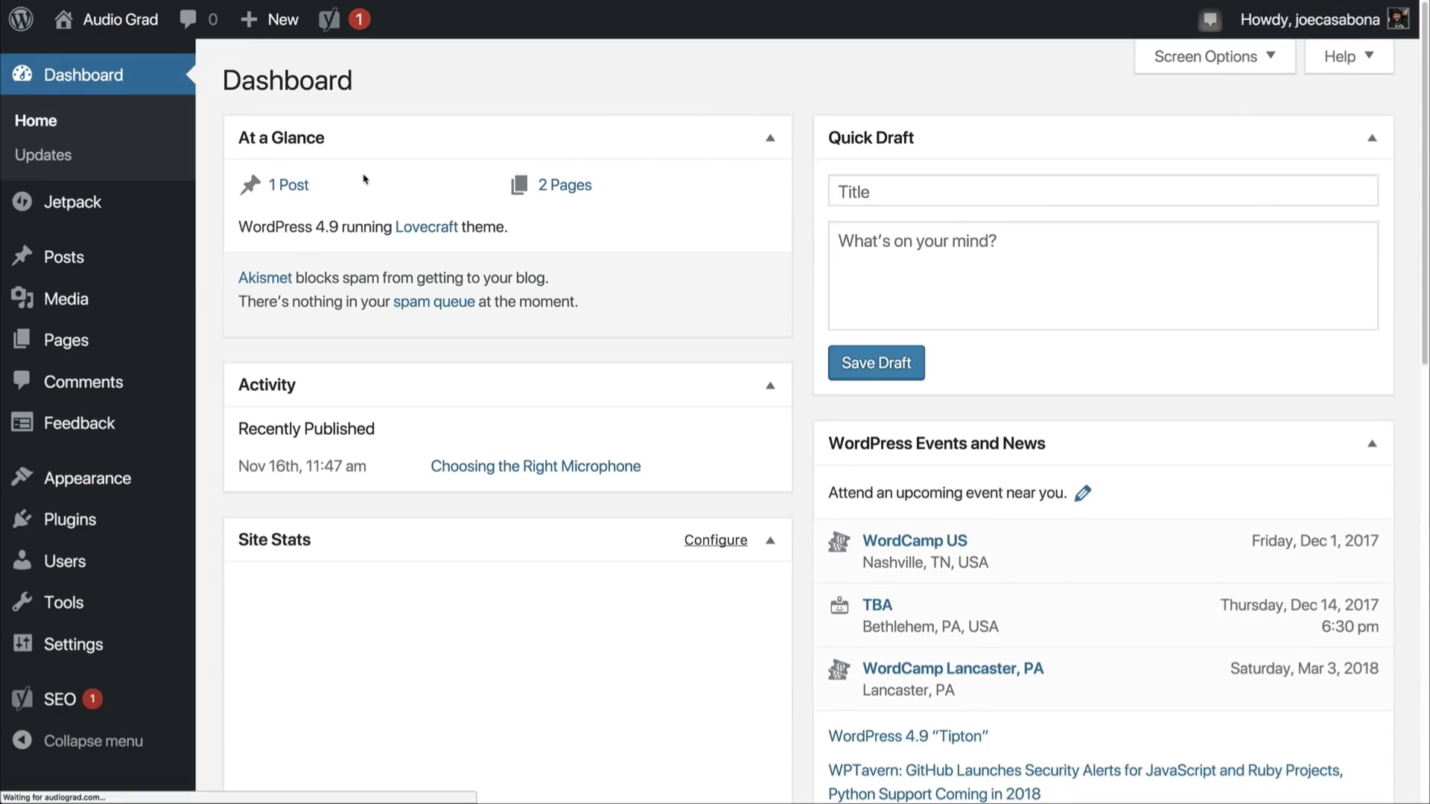
mouse_move(90, 478)
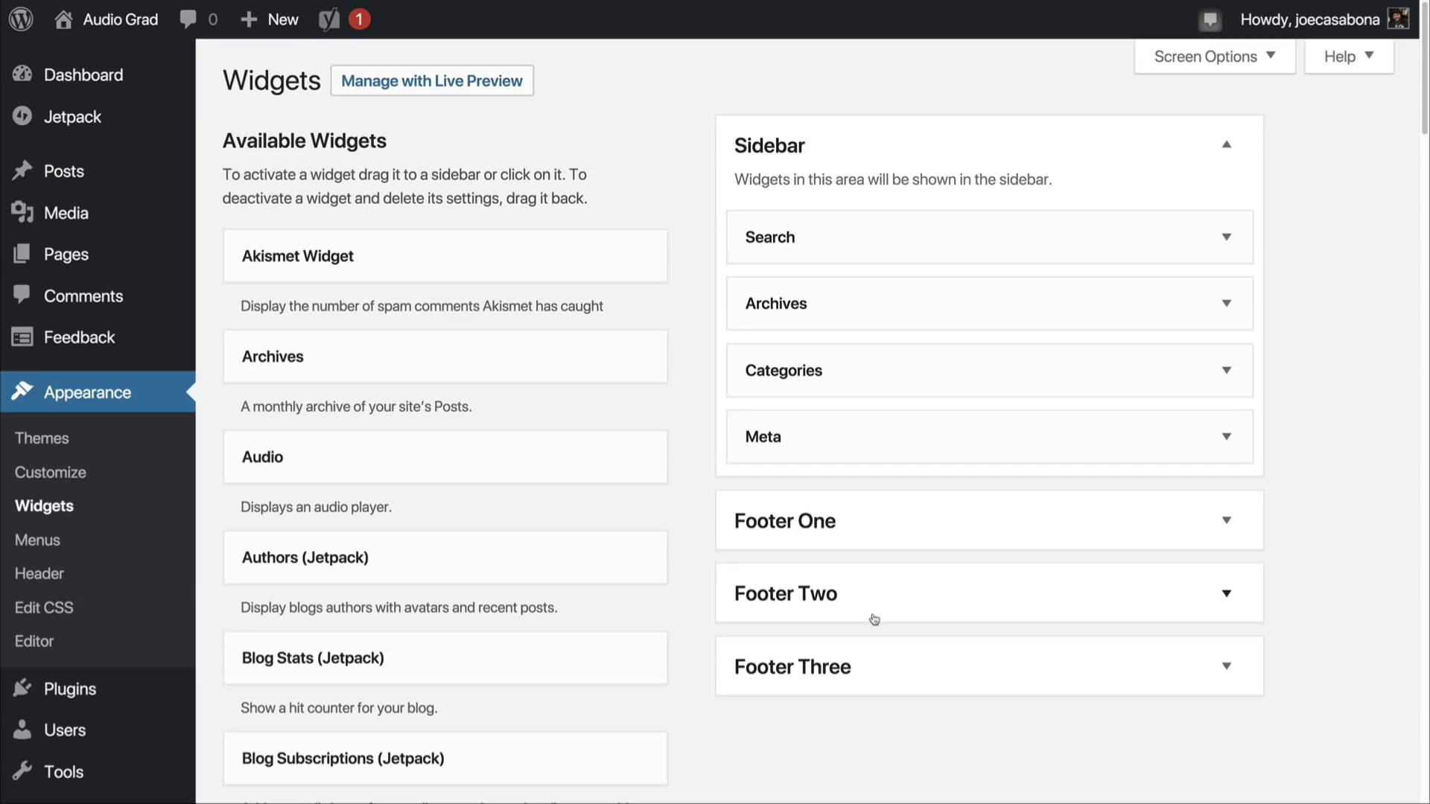
scroll(458, 331, "down", 1)
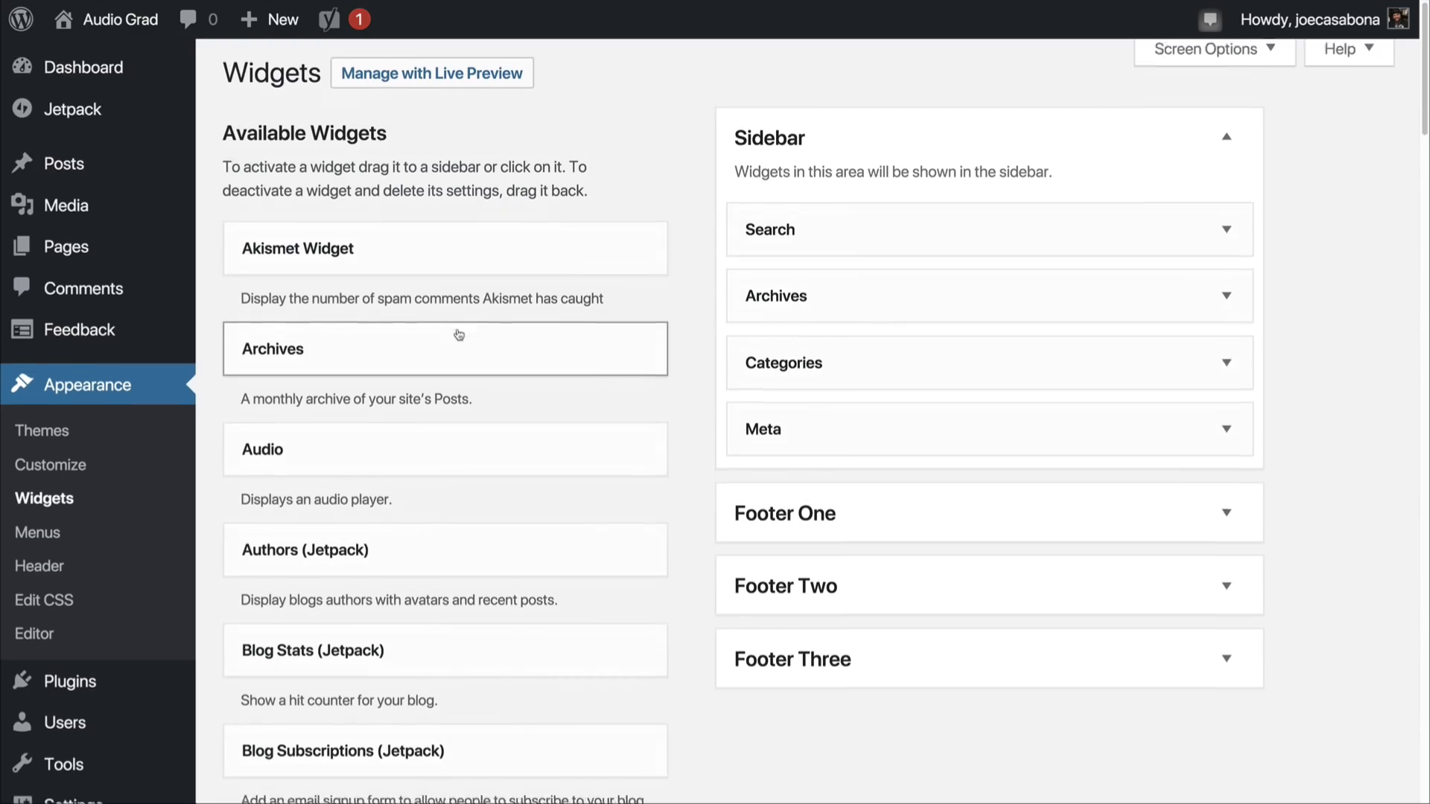
scroll(459, 334, "down", 5)
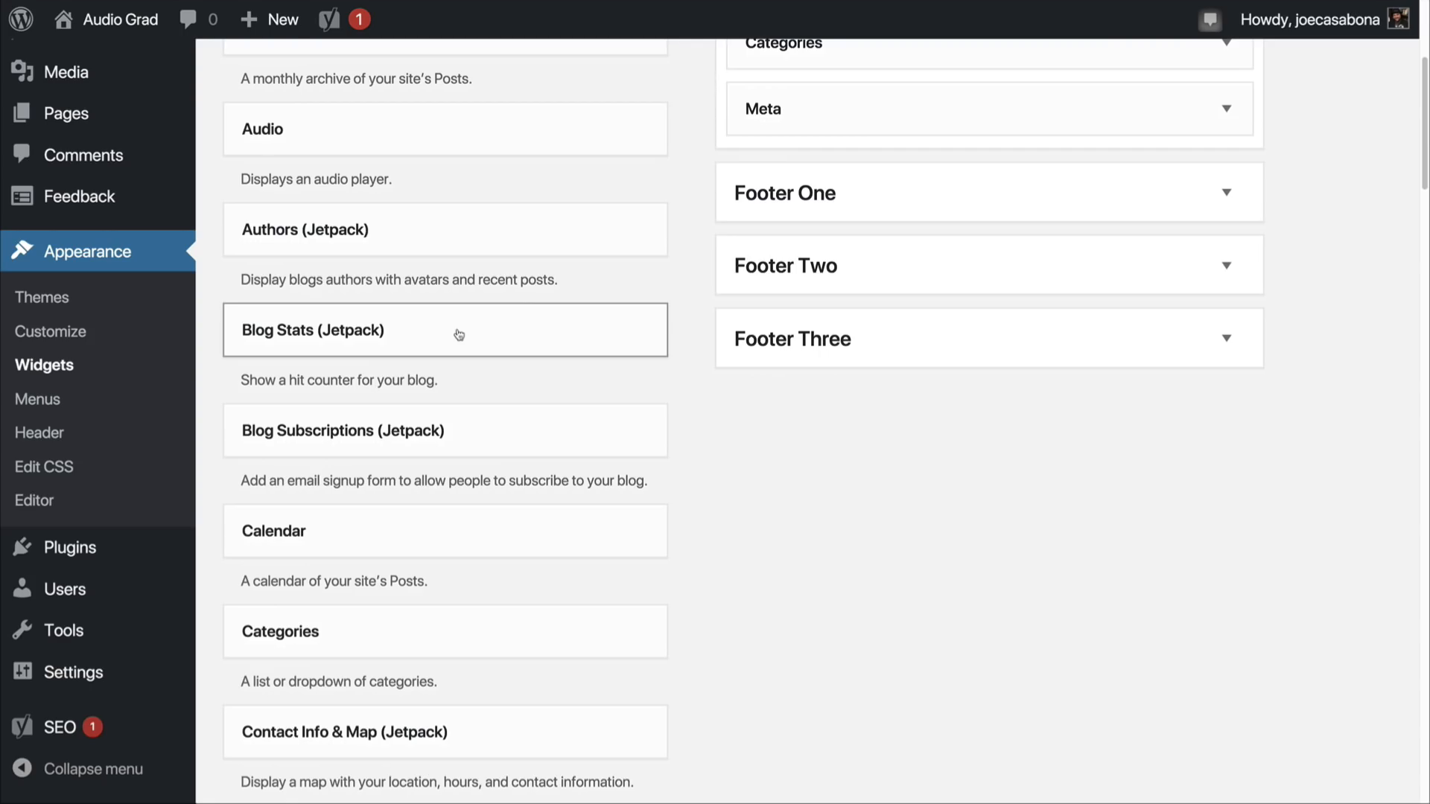
scroll(459, 334, "down", 8)
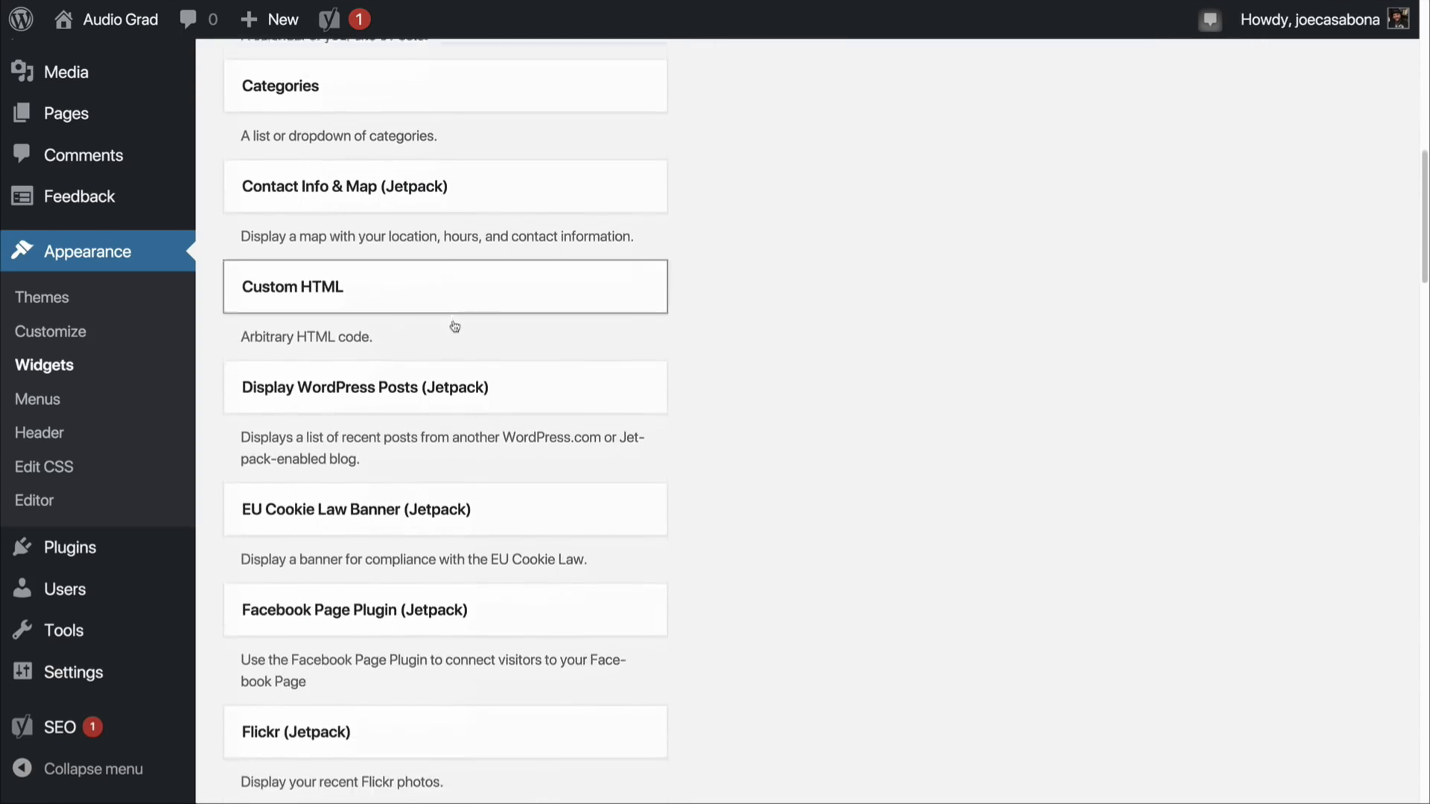
scroll(566, 394, "down", 6)
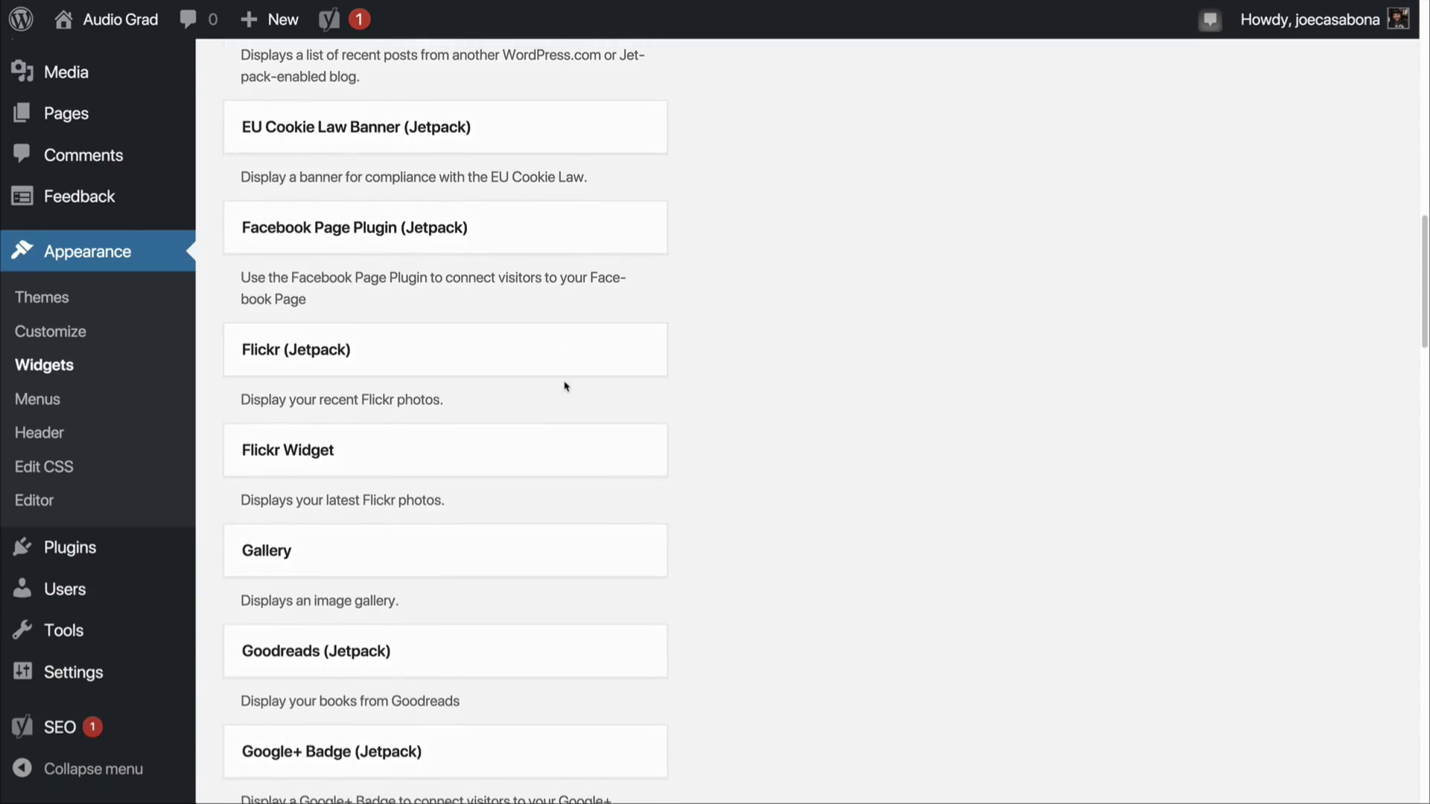
scroll(560, 350, "down", 2)
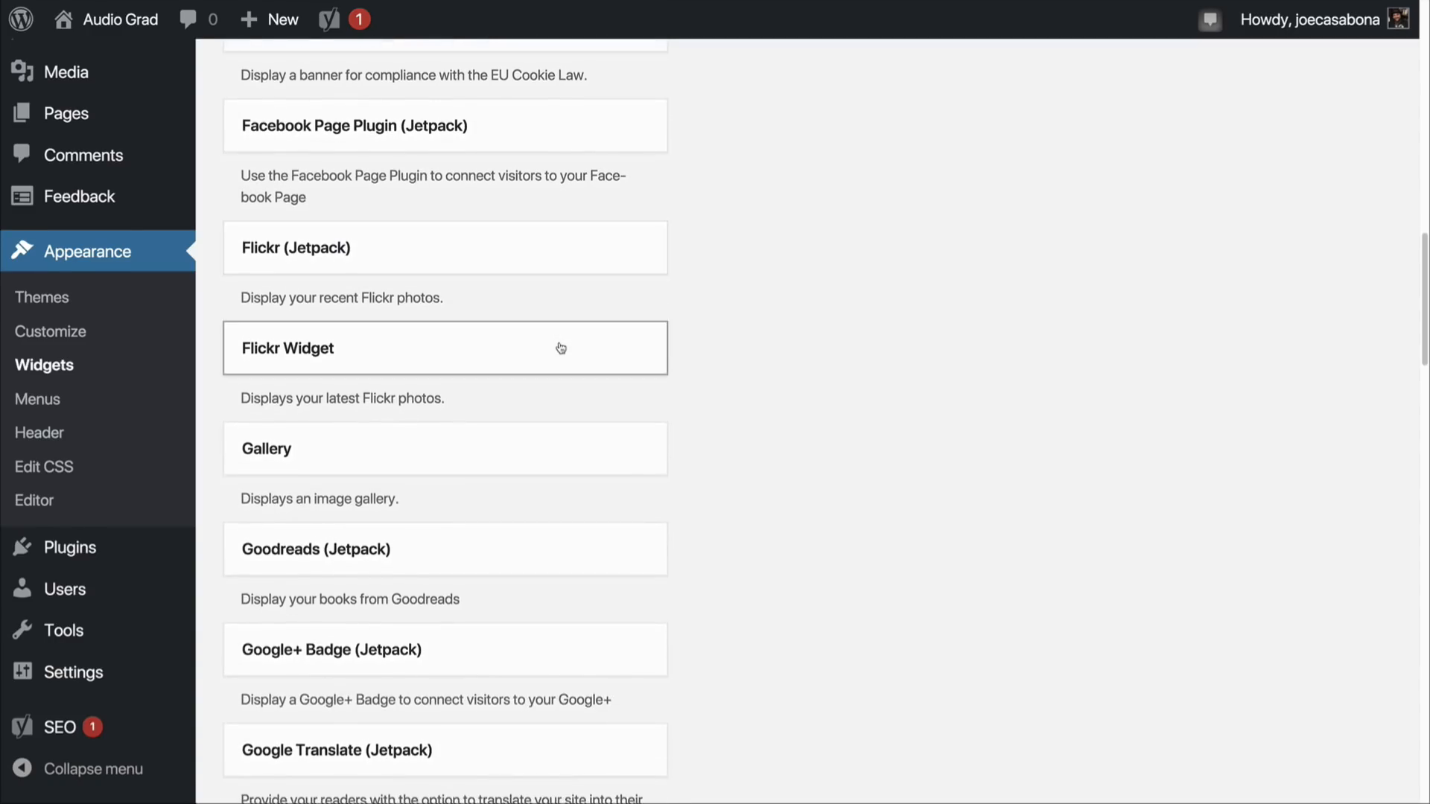
scroll(560, 348, "up", 16)
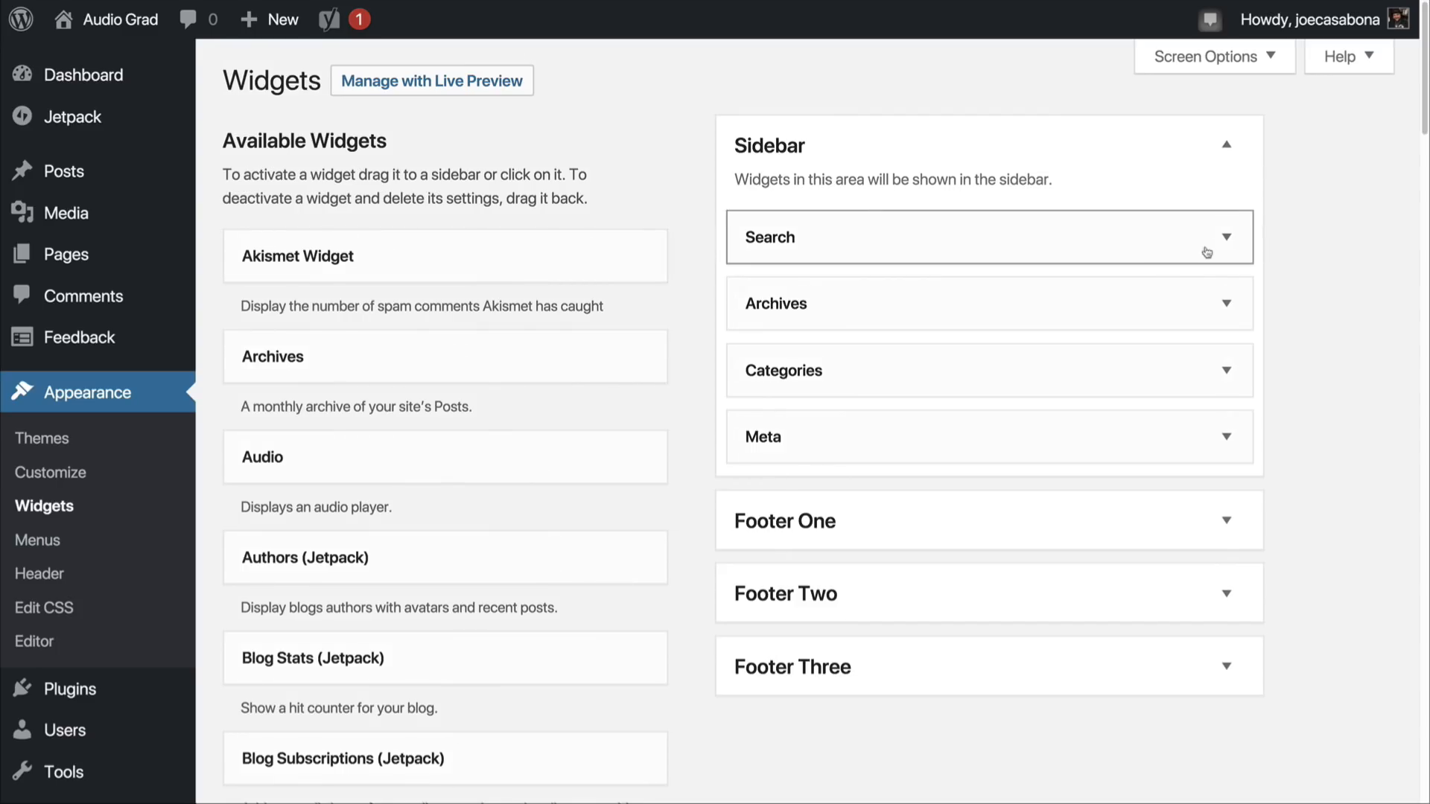
Step: Delete the Archives and Meta widgets from the Sidebar area
left_click(1224, 303)
left_click(766, 495)
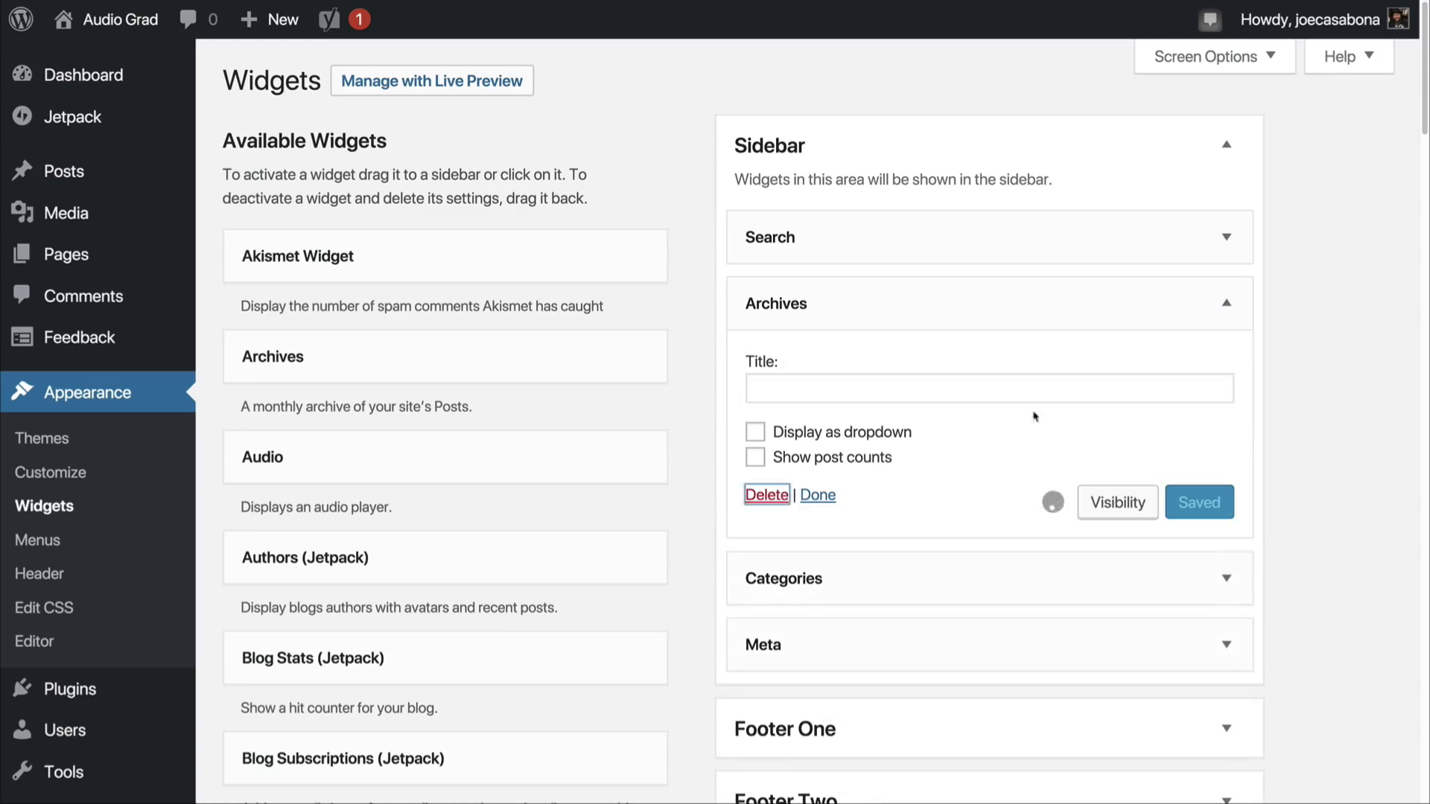
left_click(1196, 366)
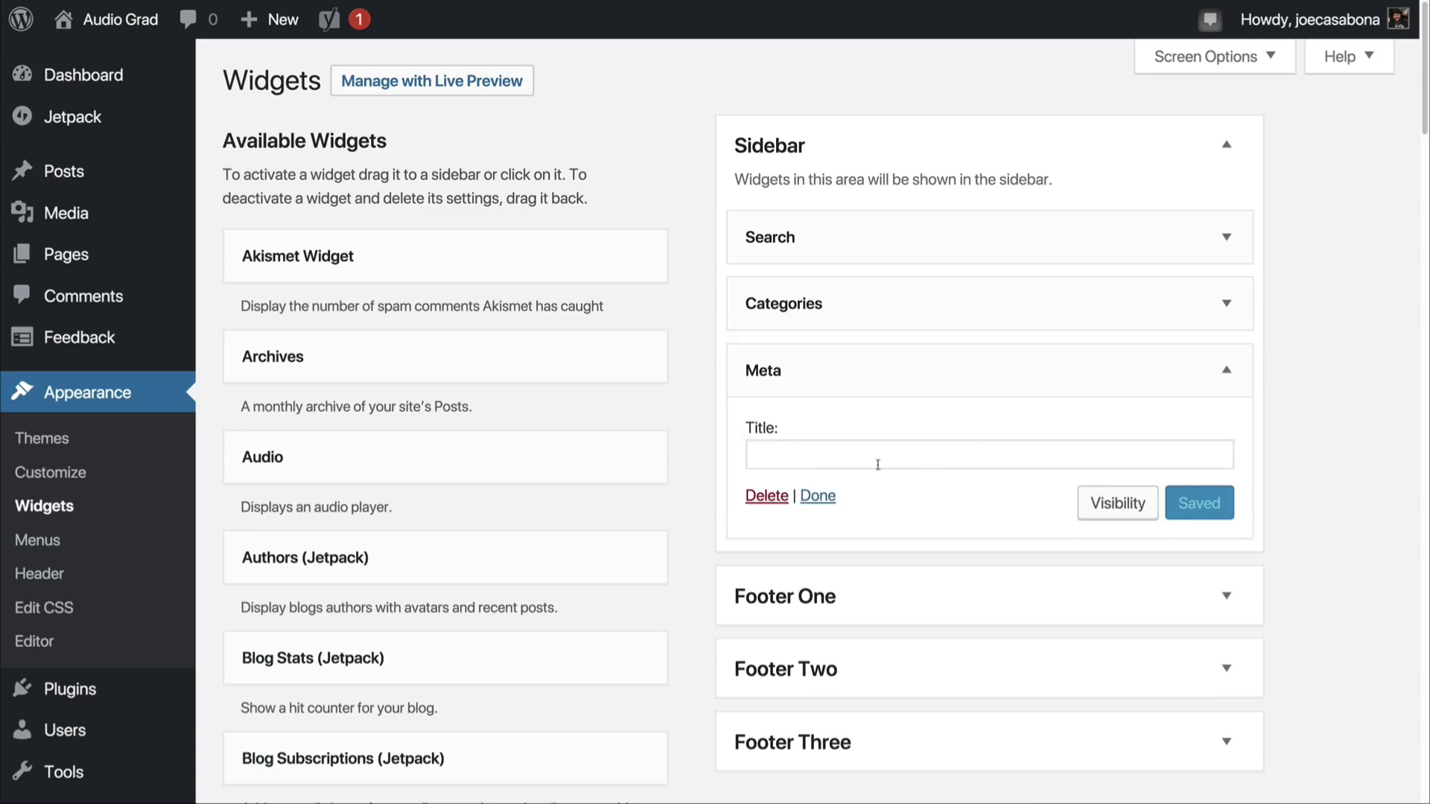
left_click(766, 495)
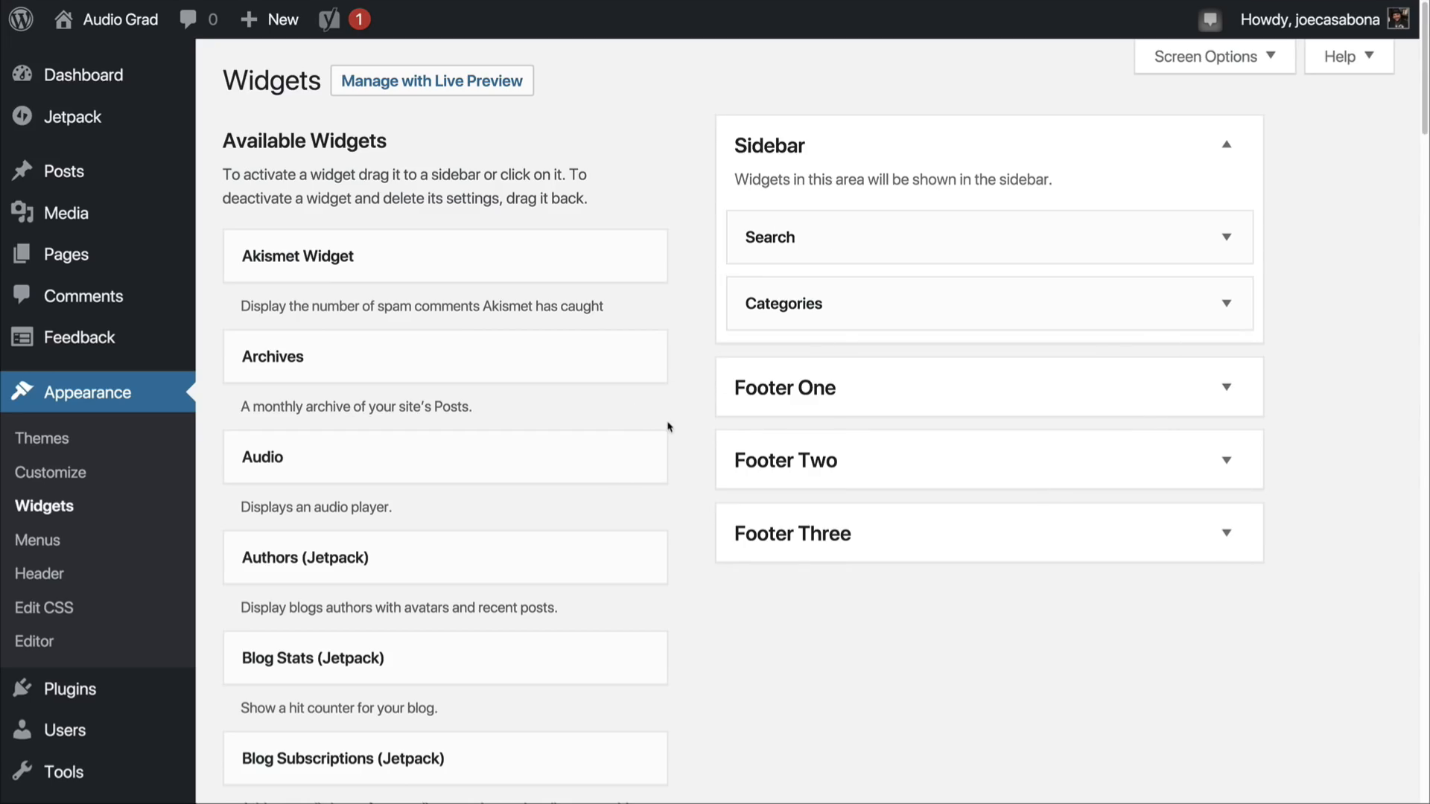
Step: Add a Text widget to the Sidebar area and place it first, above Search
scroll(683, 446, "down", 12)
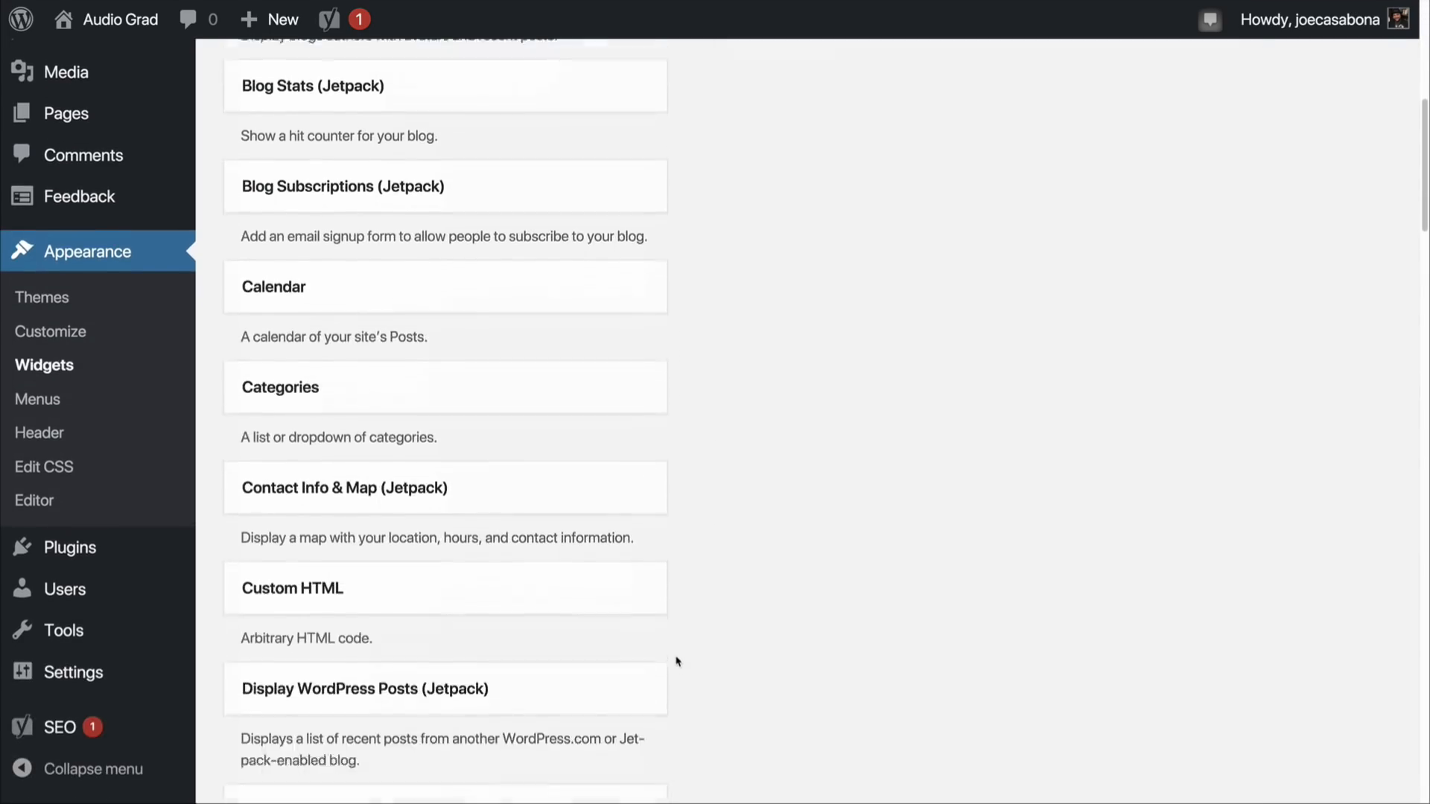
scroll(677, 662, "down", 16)
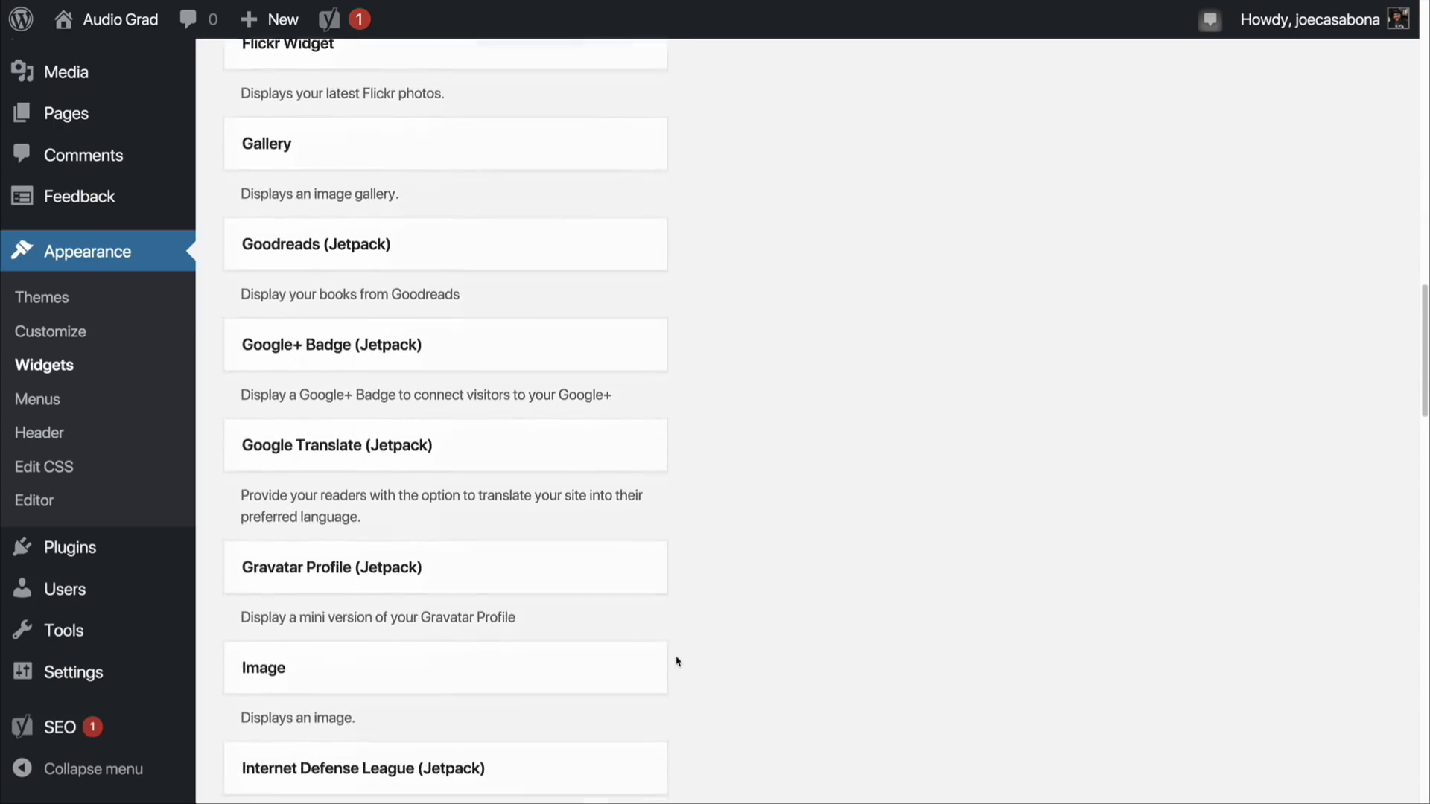
scroll(677, 661, "down", 12)
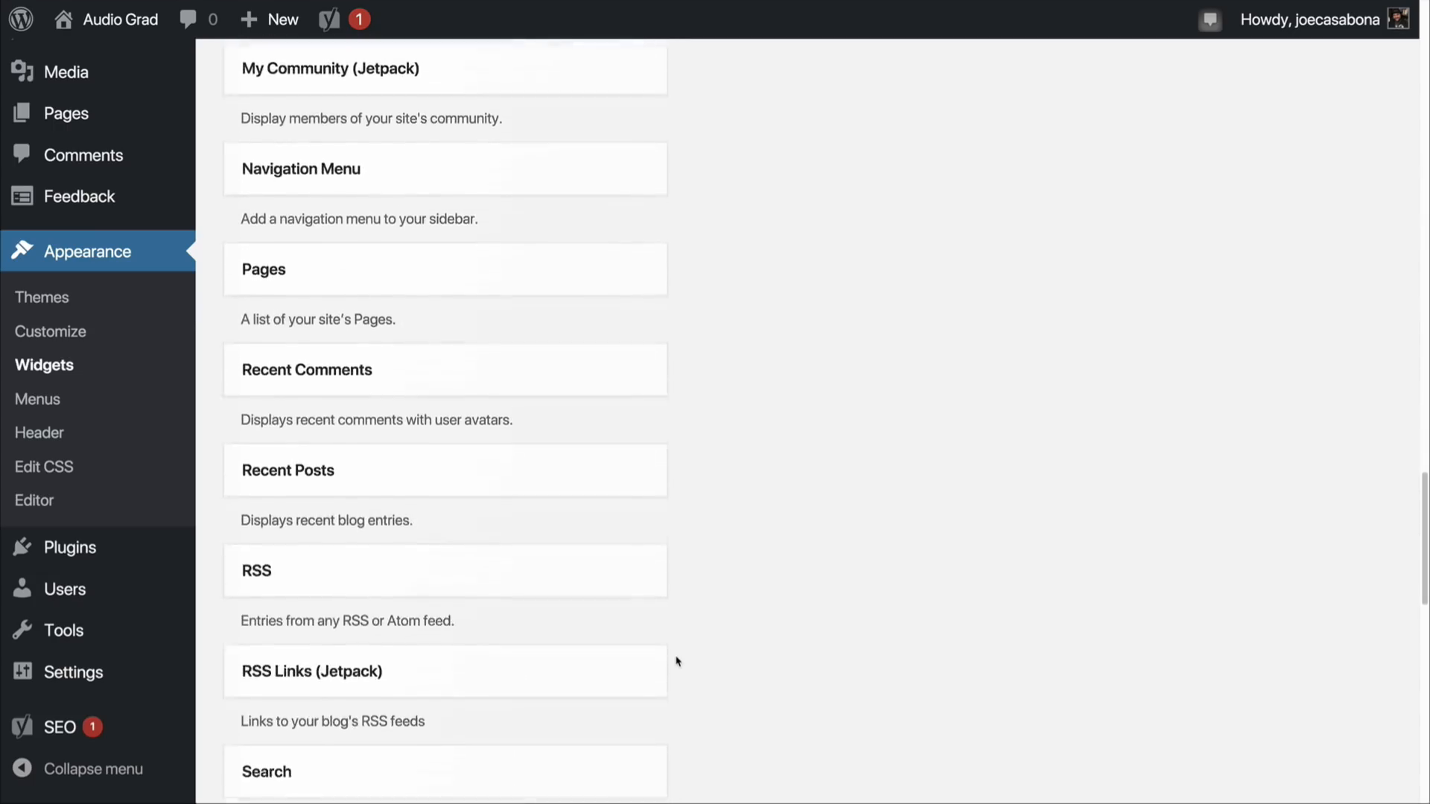
scroll(678, 661, "down", 7)
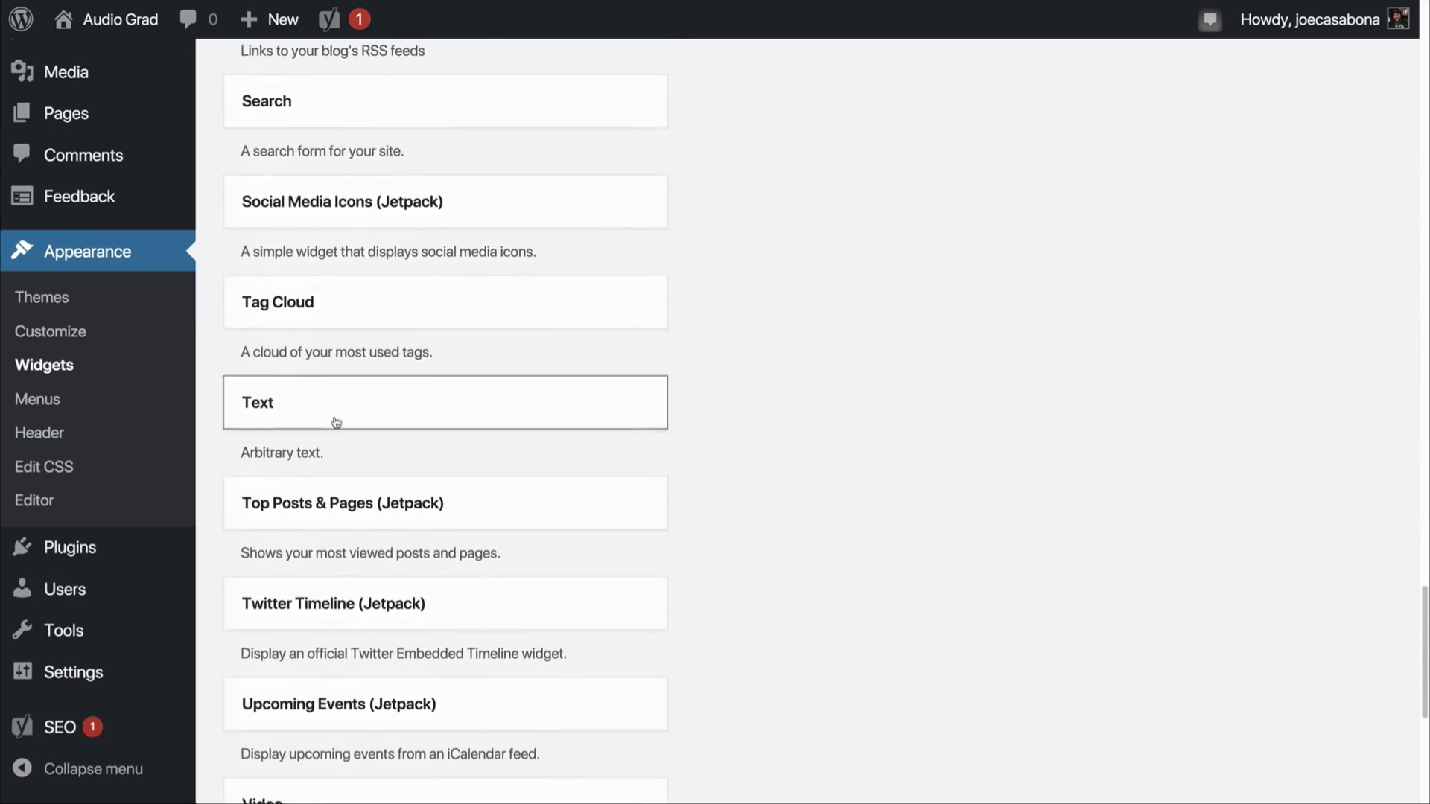
left_click_drag(335, 418, 847, 247)
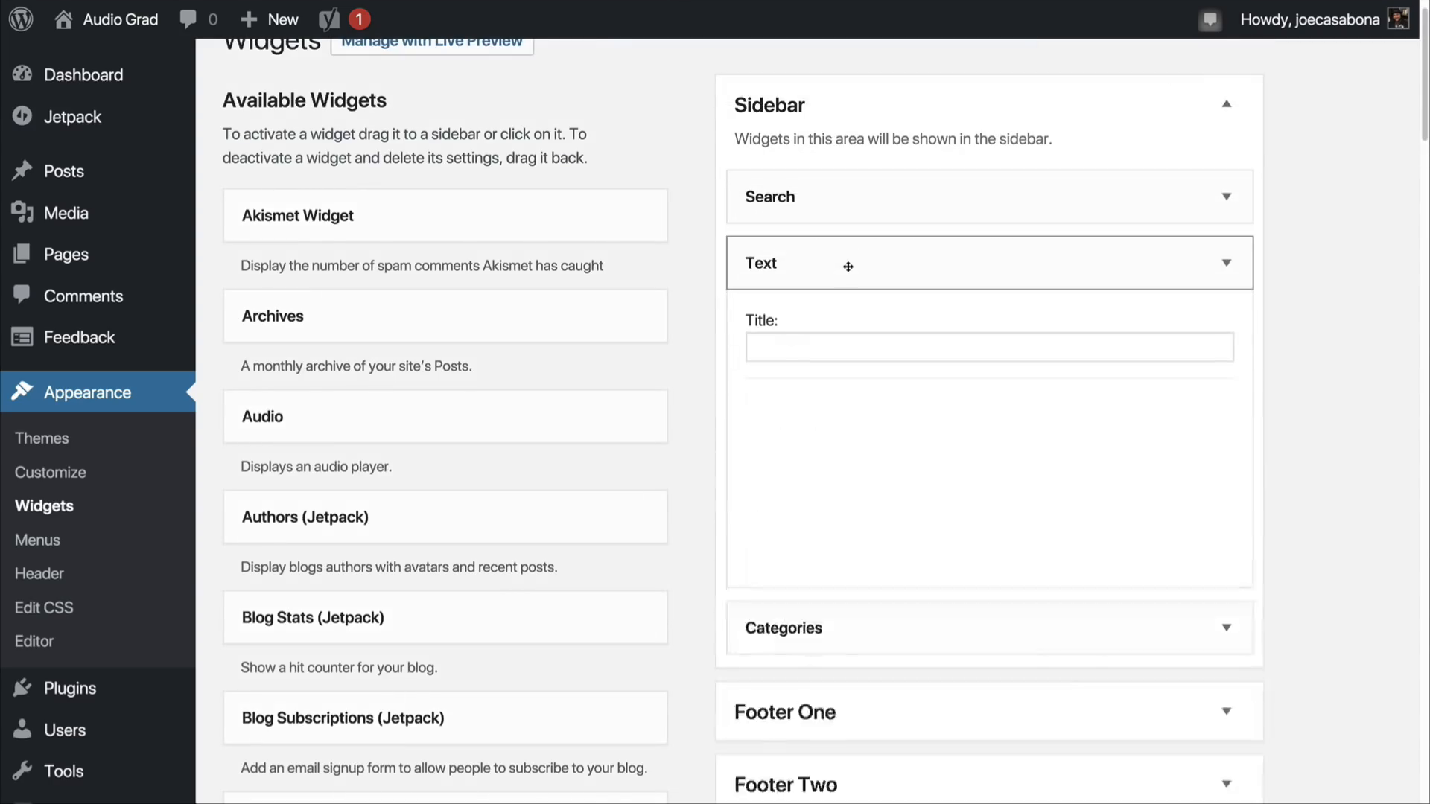
left_click(888, 508)
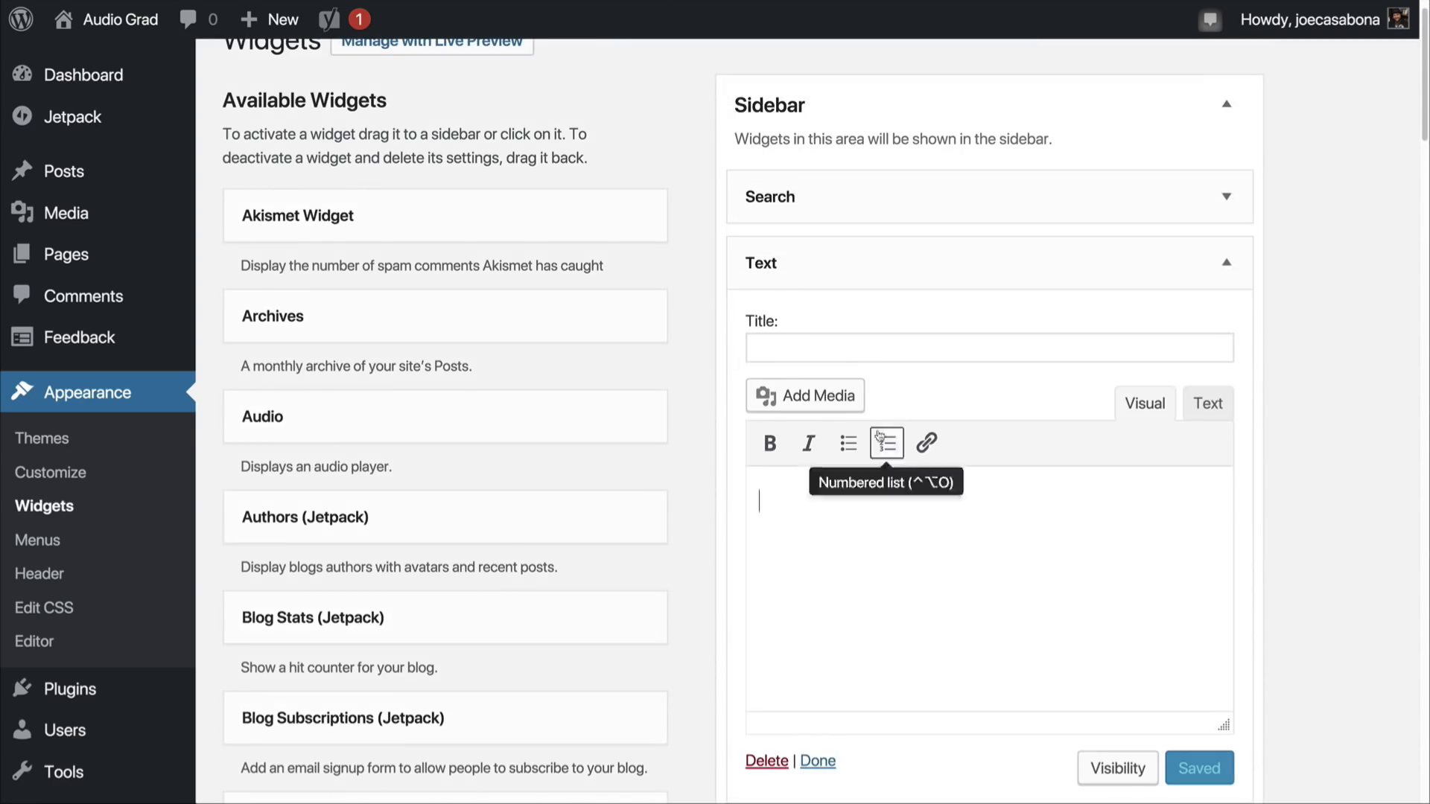
left_click_drag(858, 267, 845, 199)
left_click(827, 205)
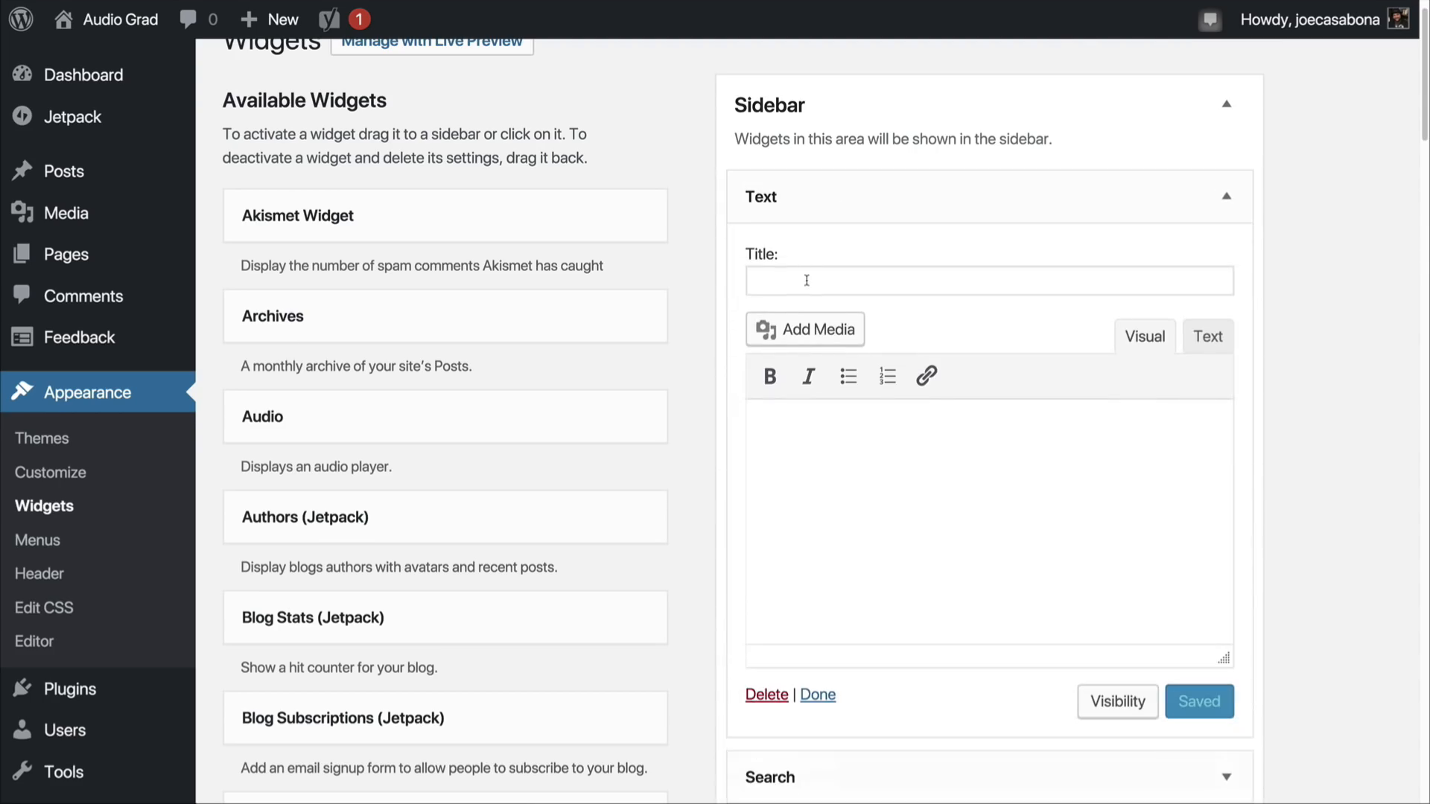
Step: Title the Text widget "Welcome to Audio Grad!", write a short blog introduction with "audio equipment" in bold, and save it
left_click(807, 280)
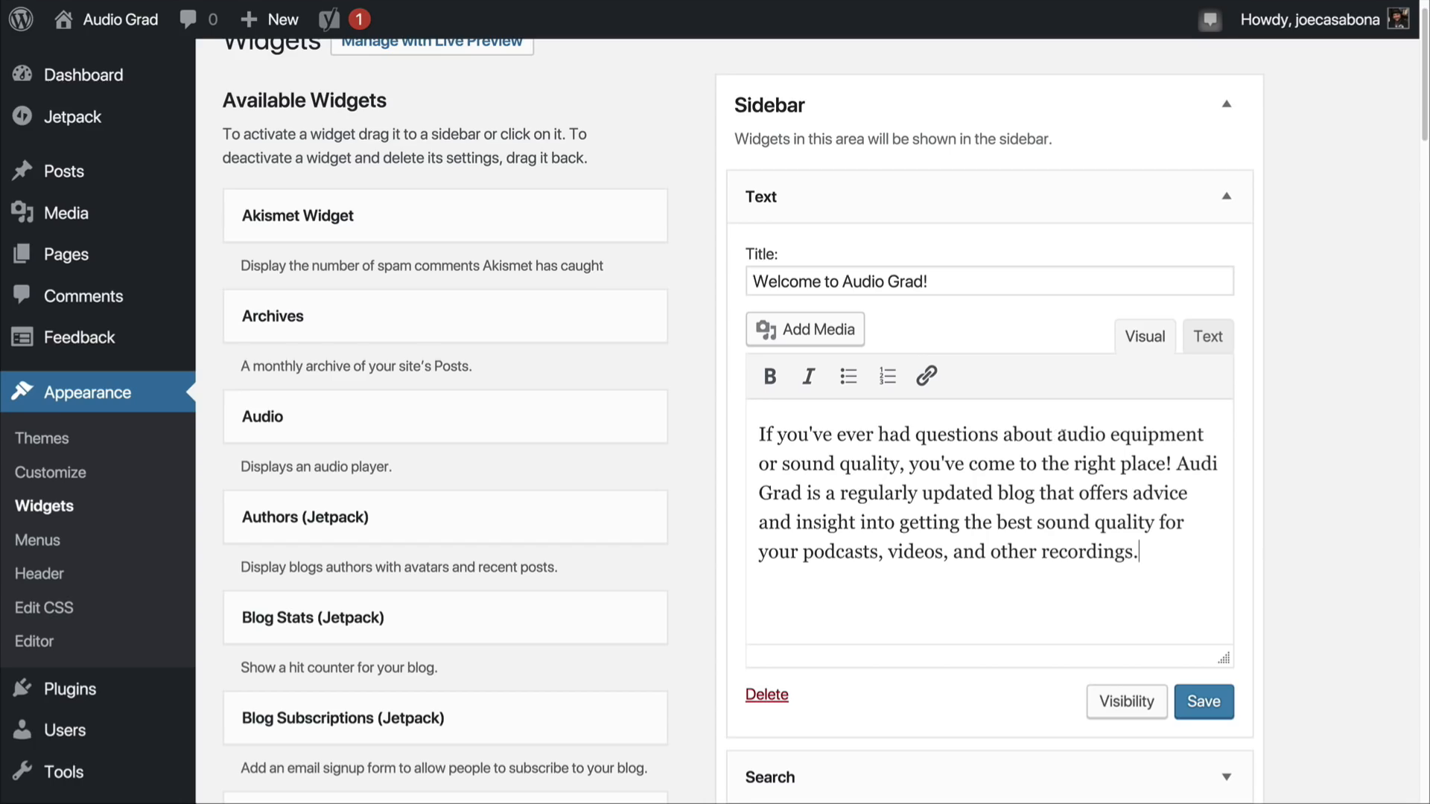
left_click_drag(1058, 434, 1204, 437)
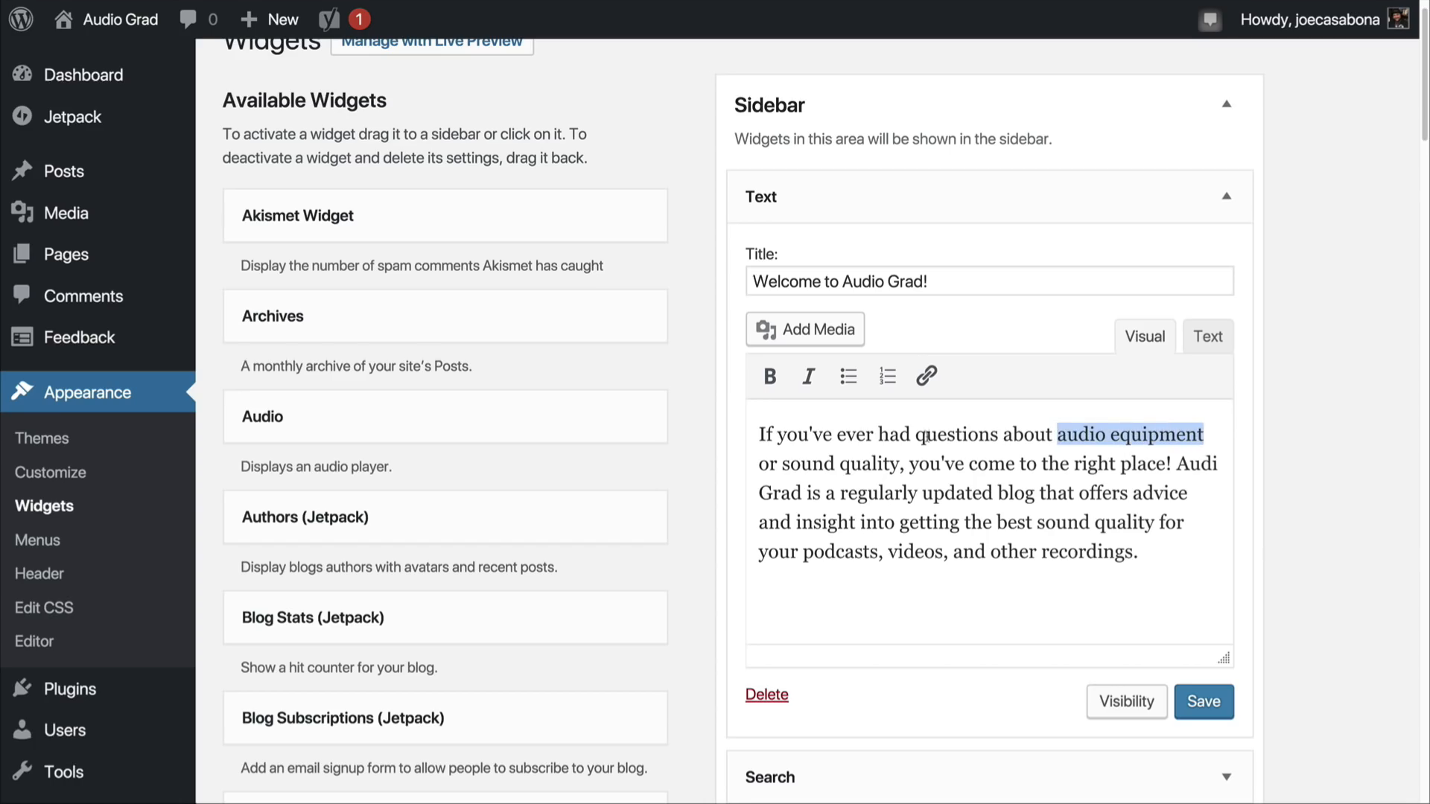
left_click(772, 379)
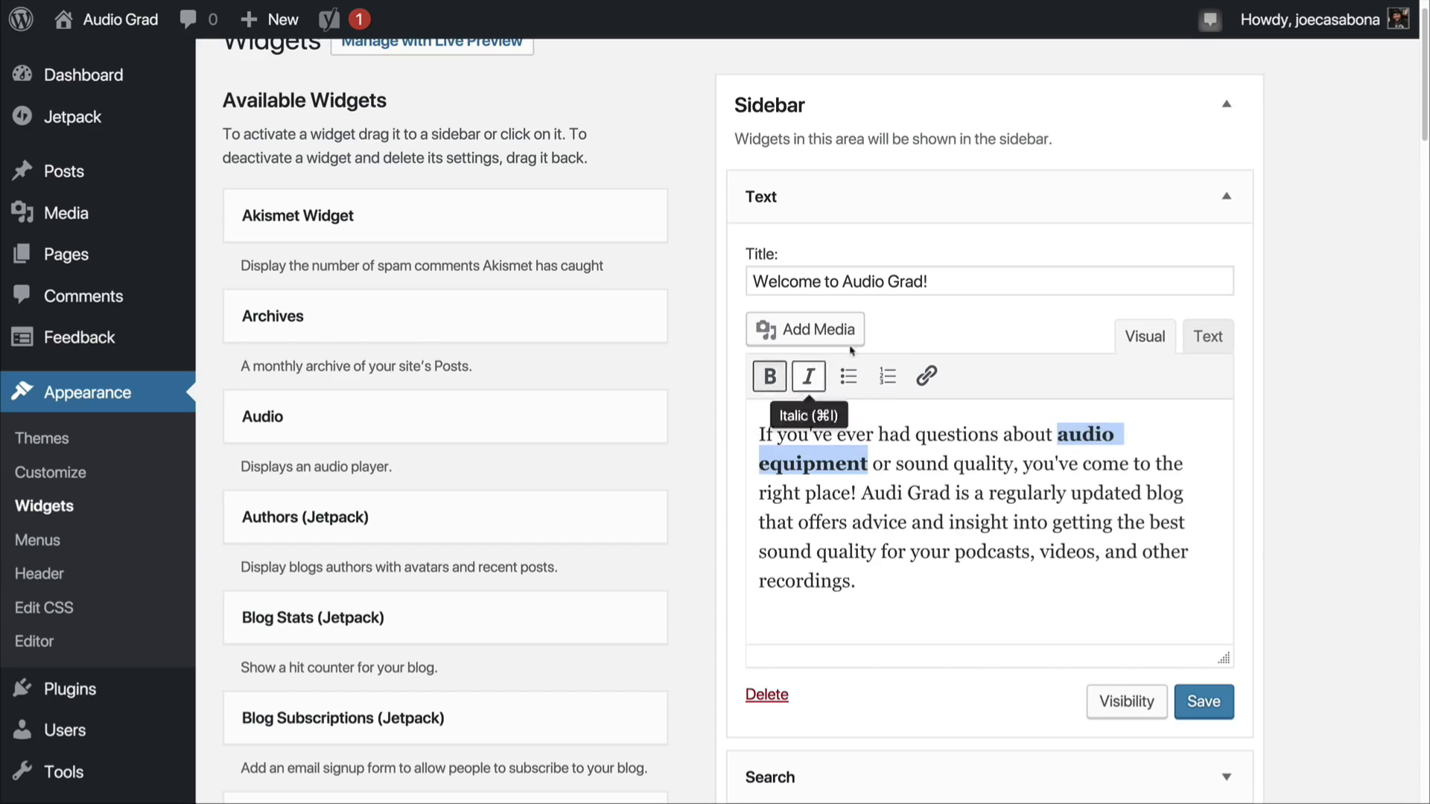
left_click(1048, 522)
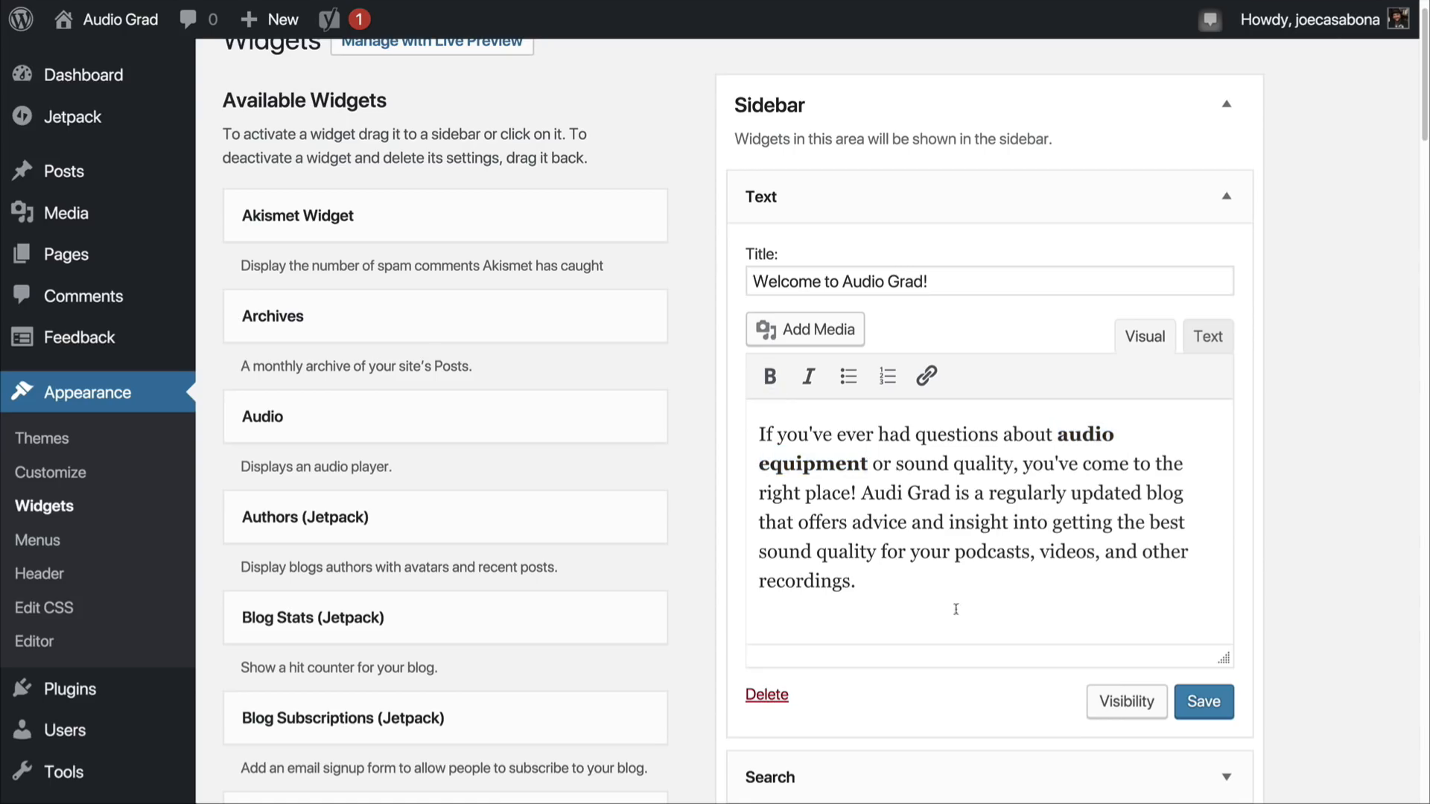
left_click(1203, 701)
left_click(1240, 200)
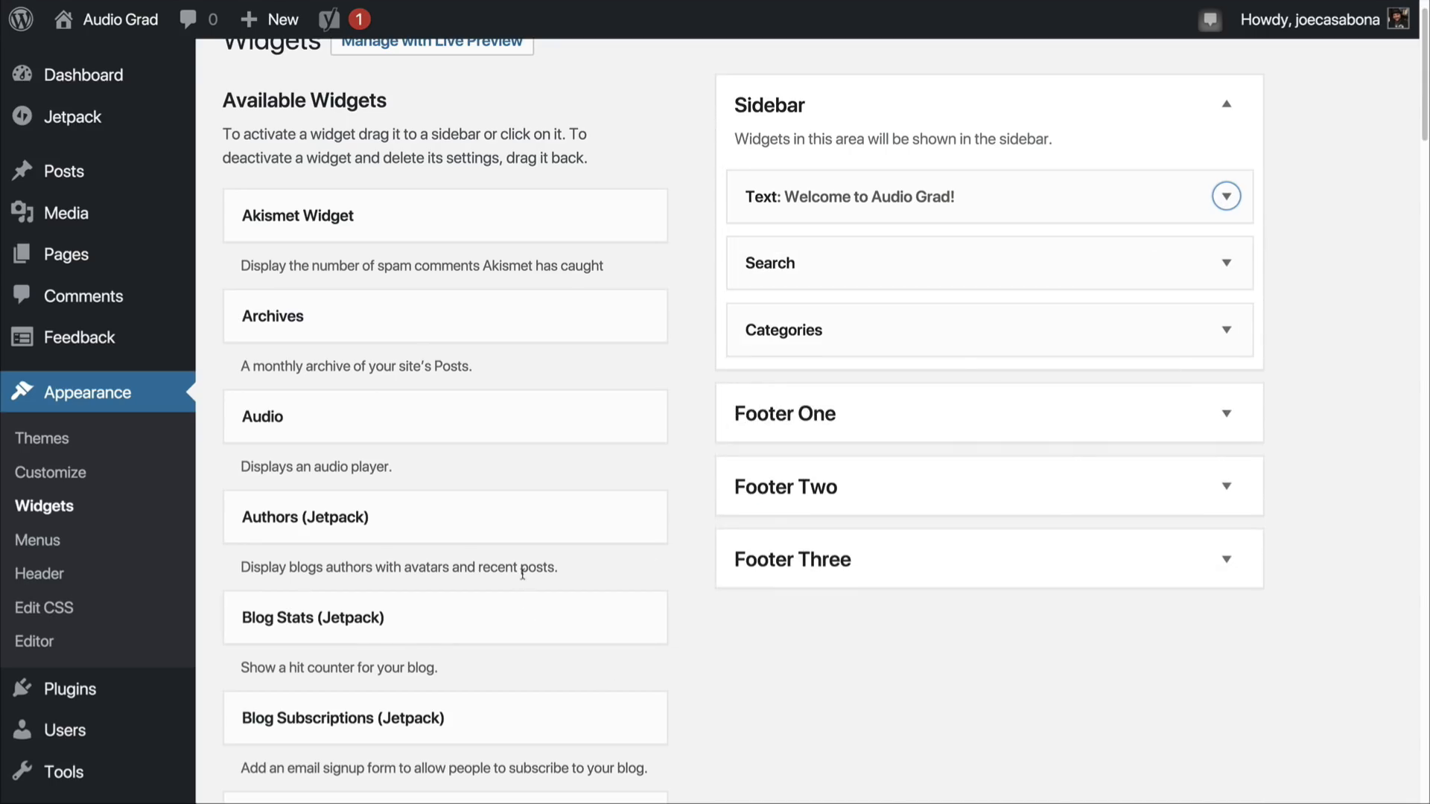
Step: Add the Blog Subscriptions (Jetpack) widget below Categories in the Sidebar and set its title to "Subscribe!"
scroll(511, 581, "down", 1)
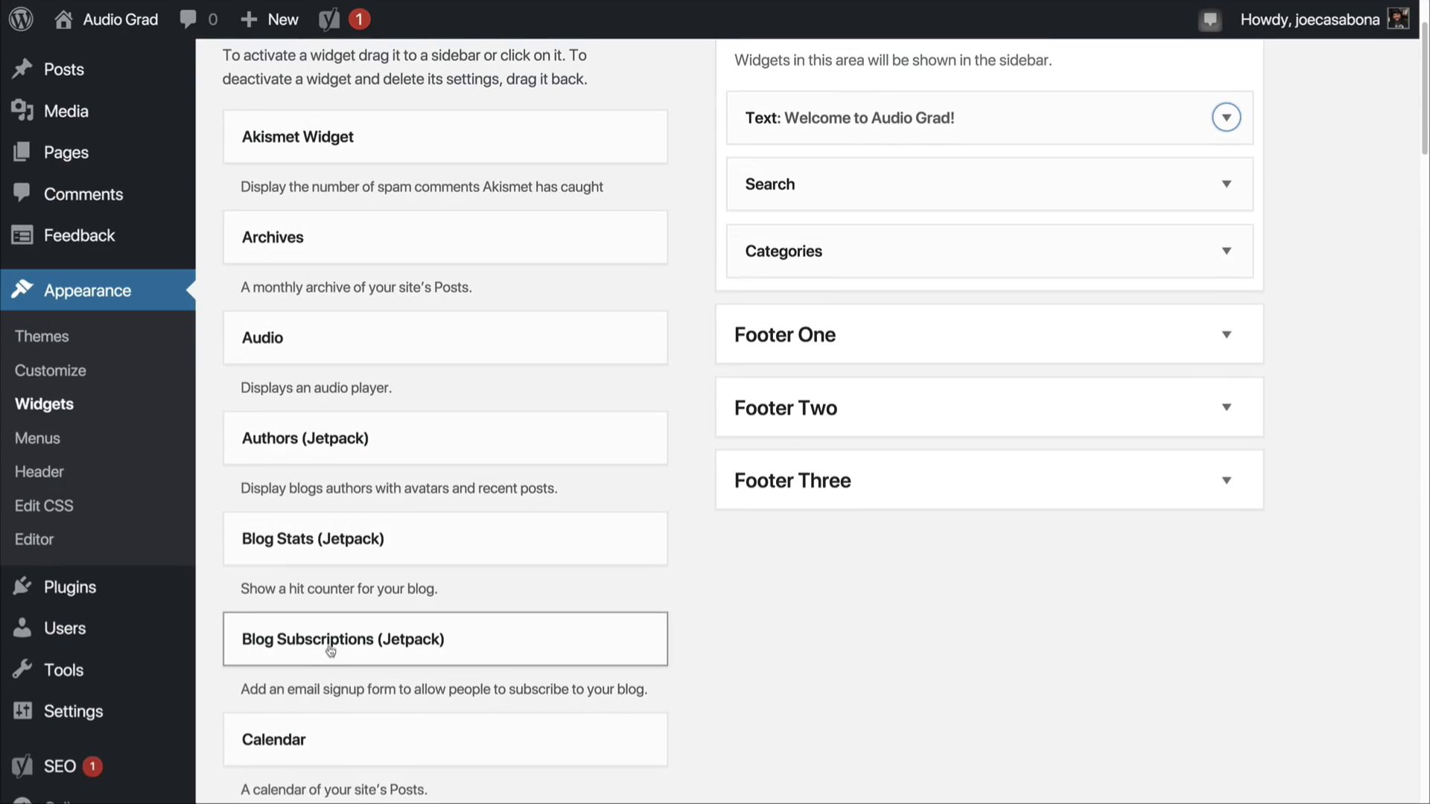
left_click_drag(330, 647, 847, 316)
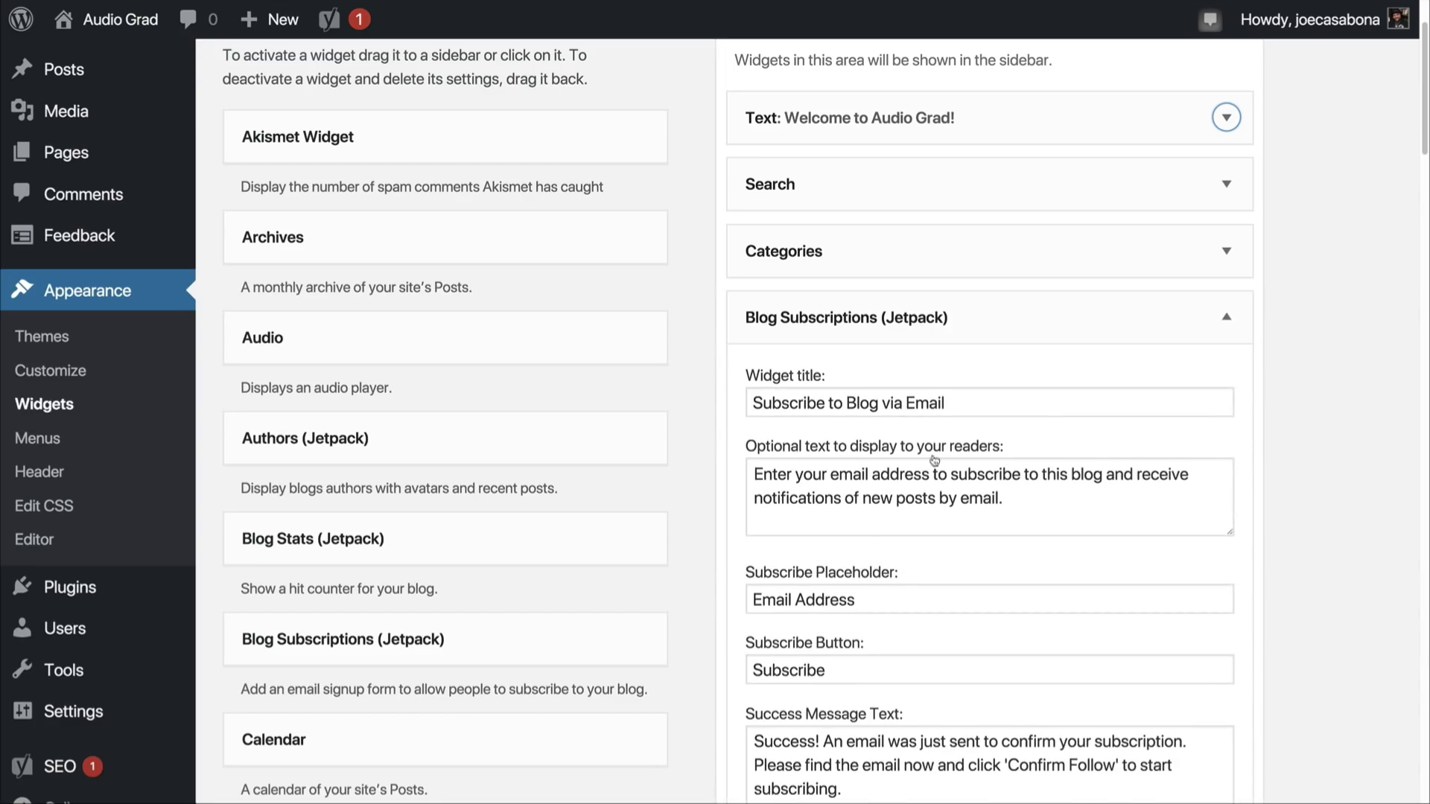
scroll(908, 547, "down", 1)
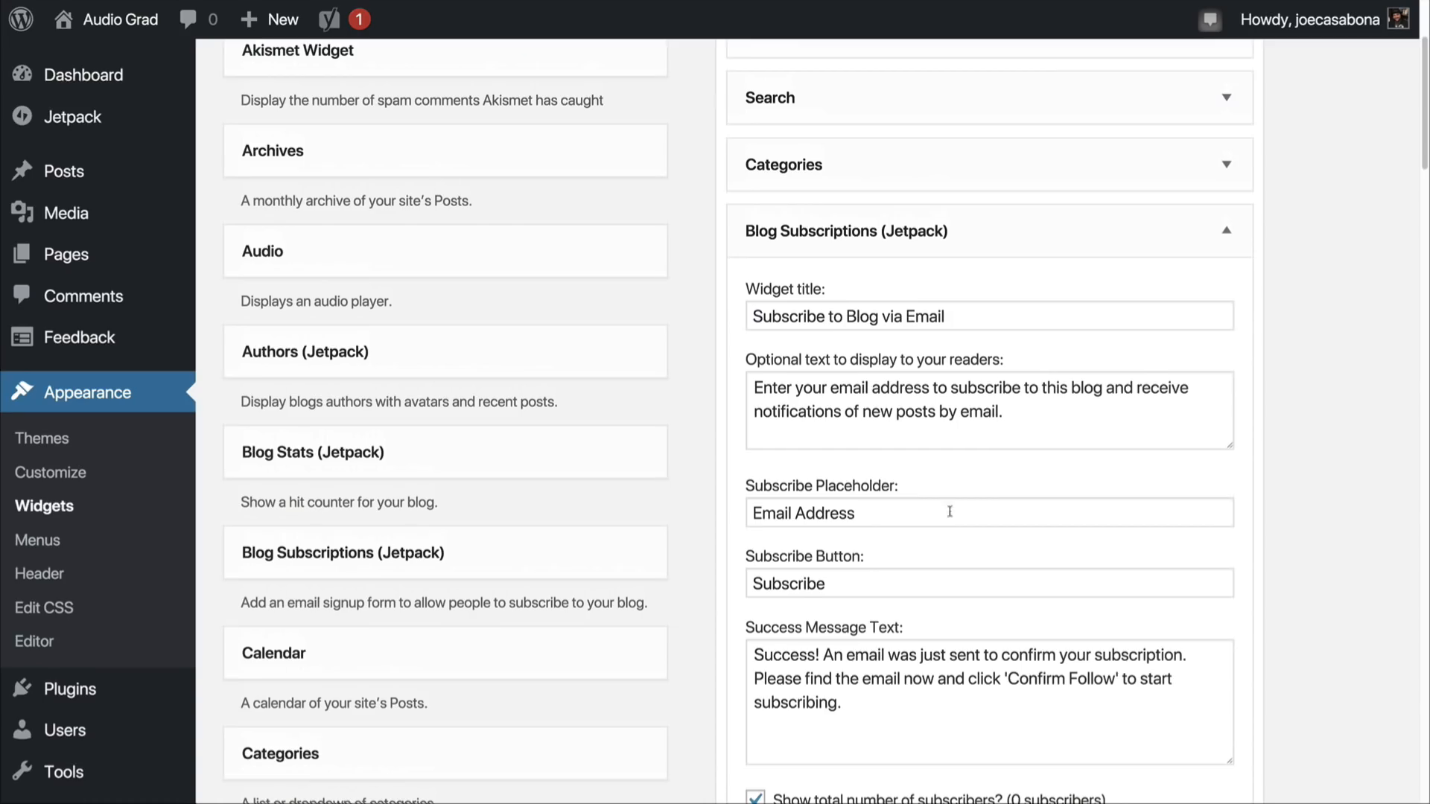
scroll(948, 521, "down", 3)
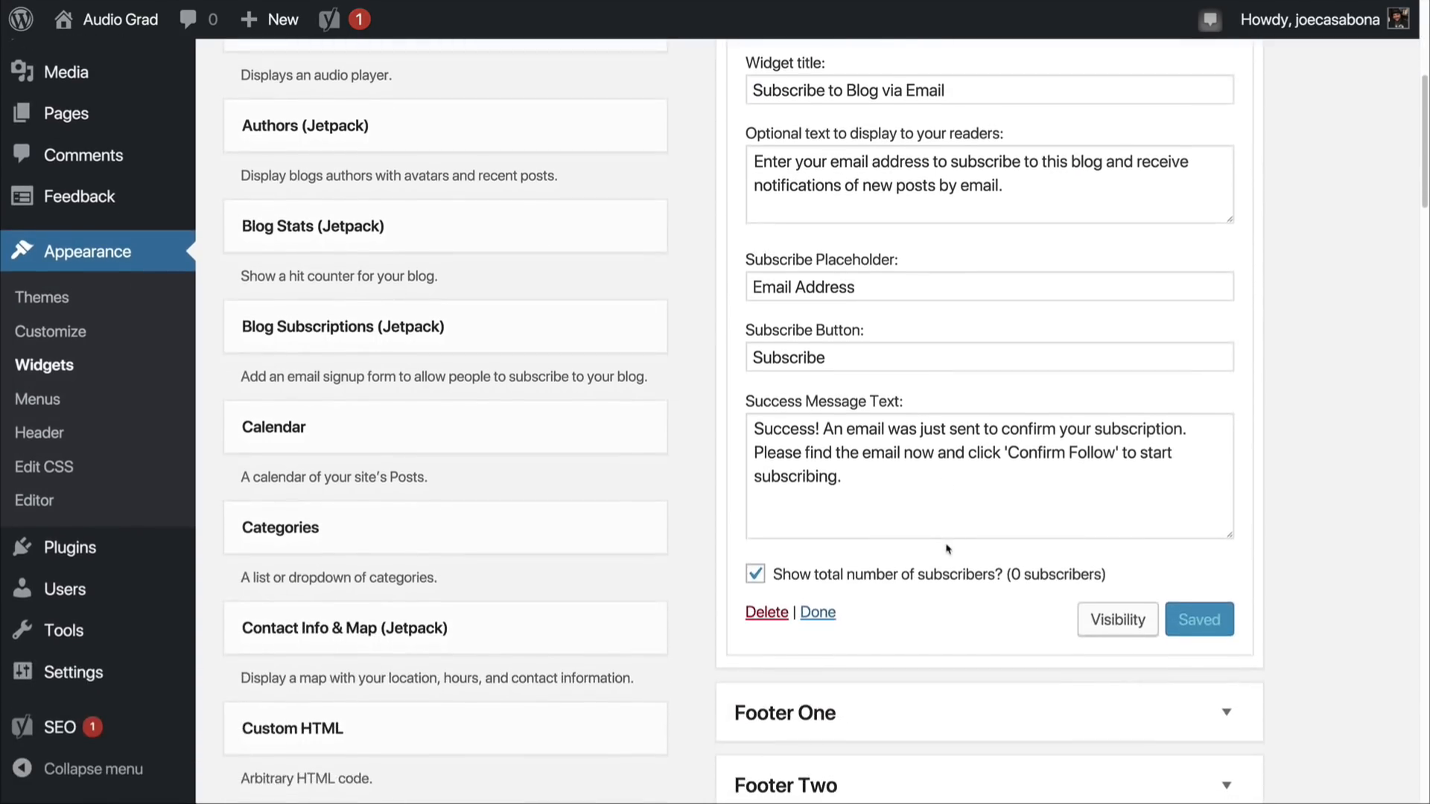
scroll(947, 549, "up", 2)
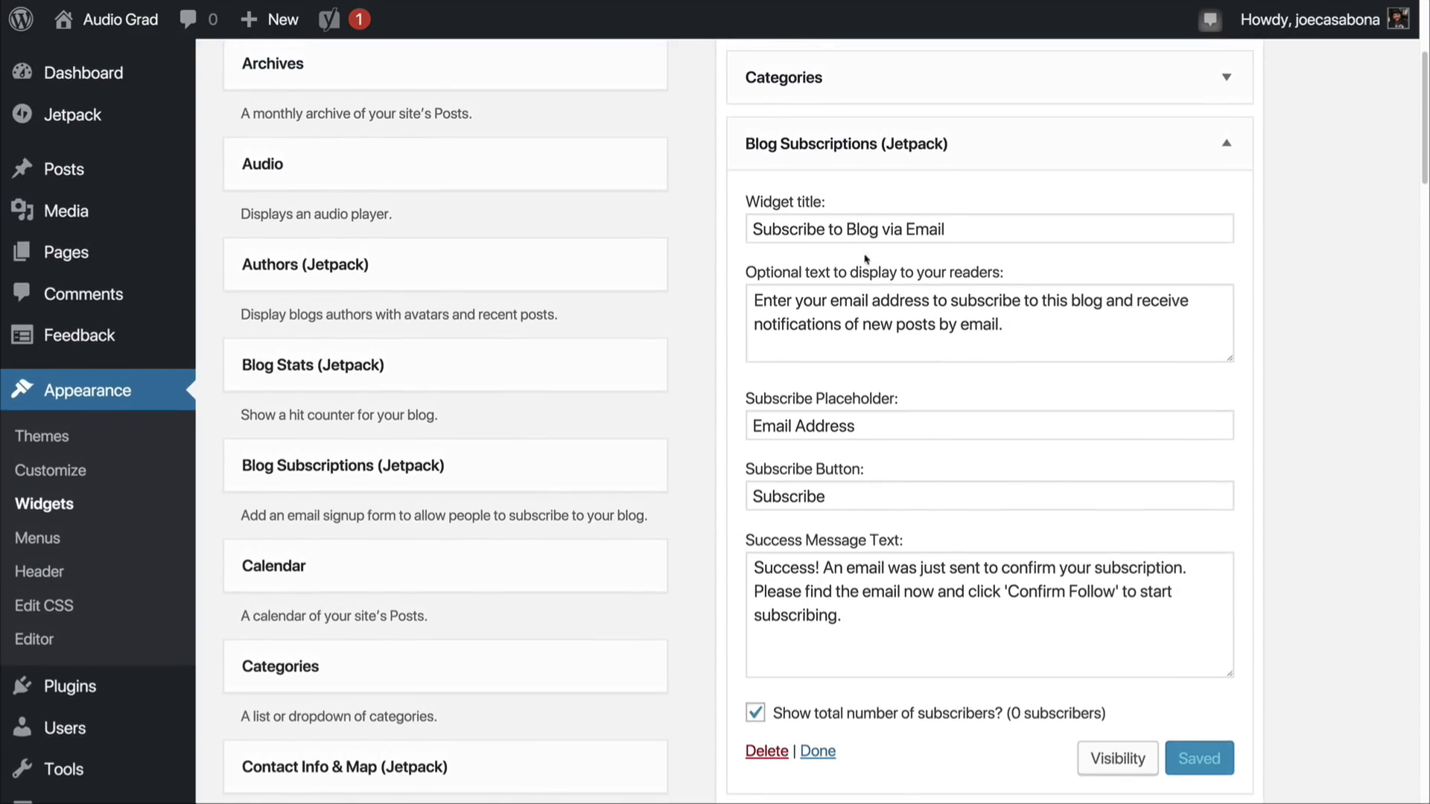
left_click_drag(830, 229, 990, 227)
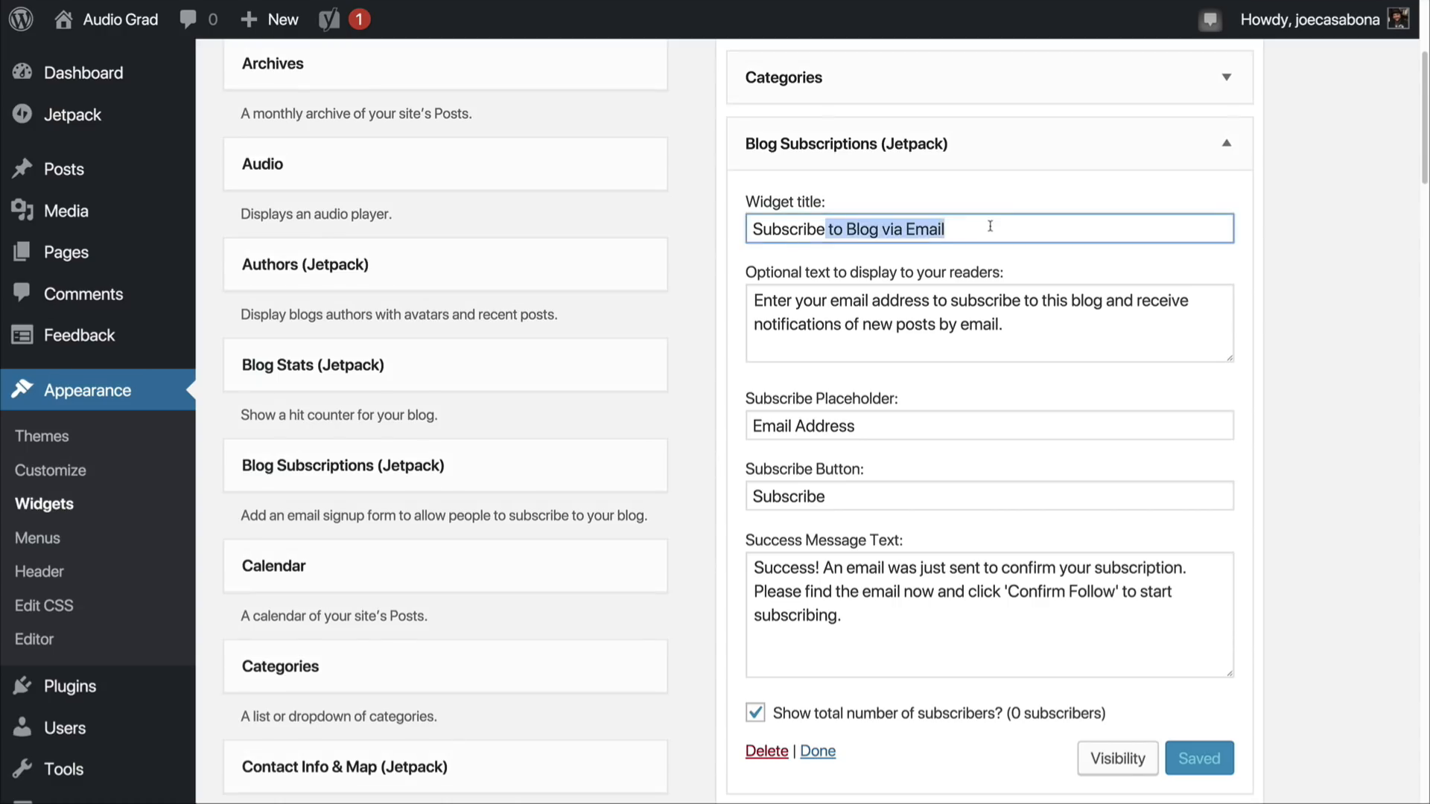
key("BackSpace")
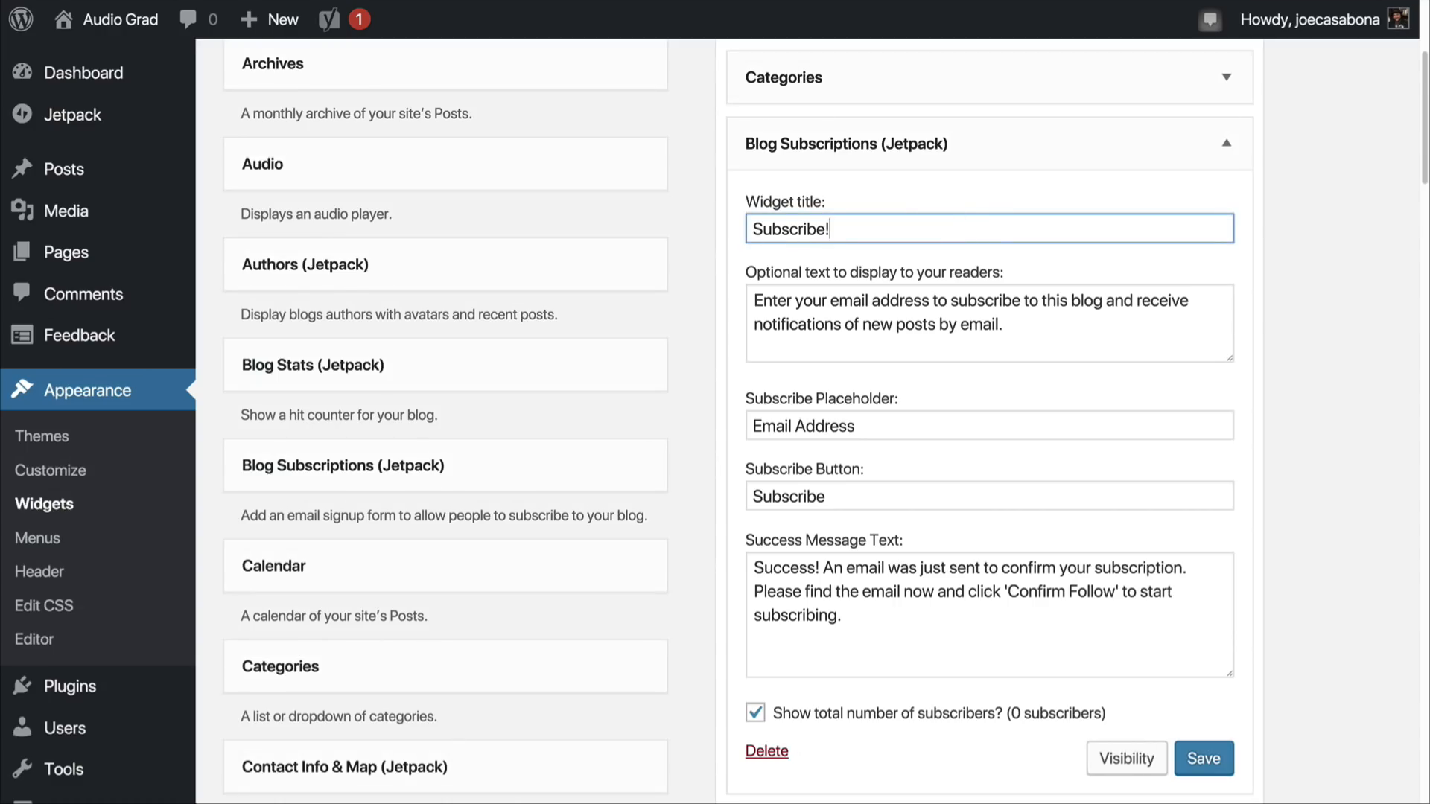
Step: Review the Blog Subscriptions widget's reader text and success message, save the widget with the default wording, and collapse it
triple_click(907, 301)
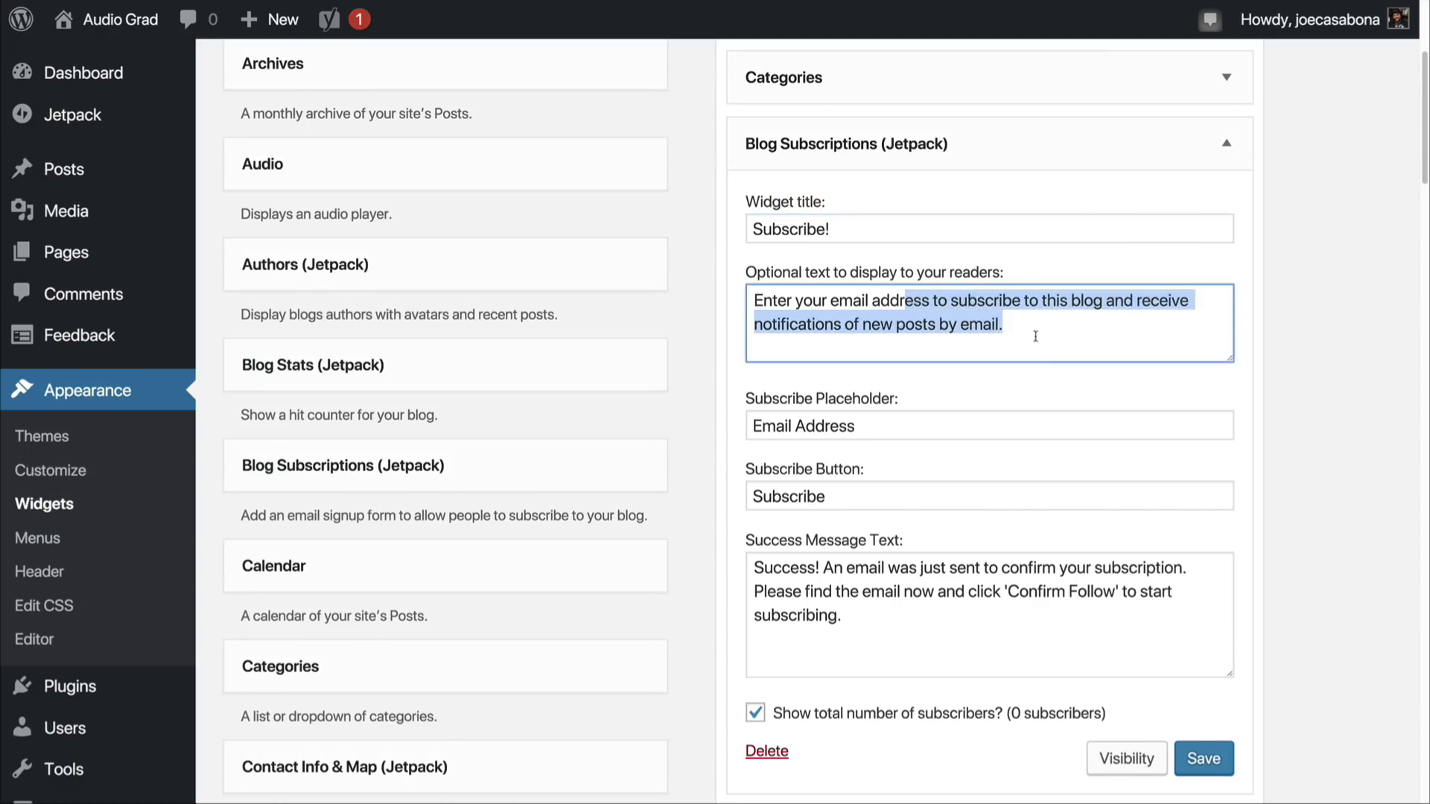
left_click(1032, 331)
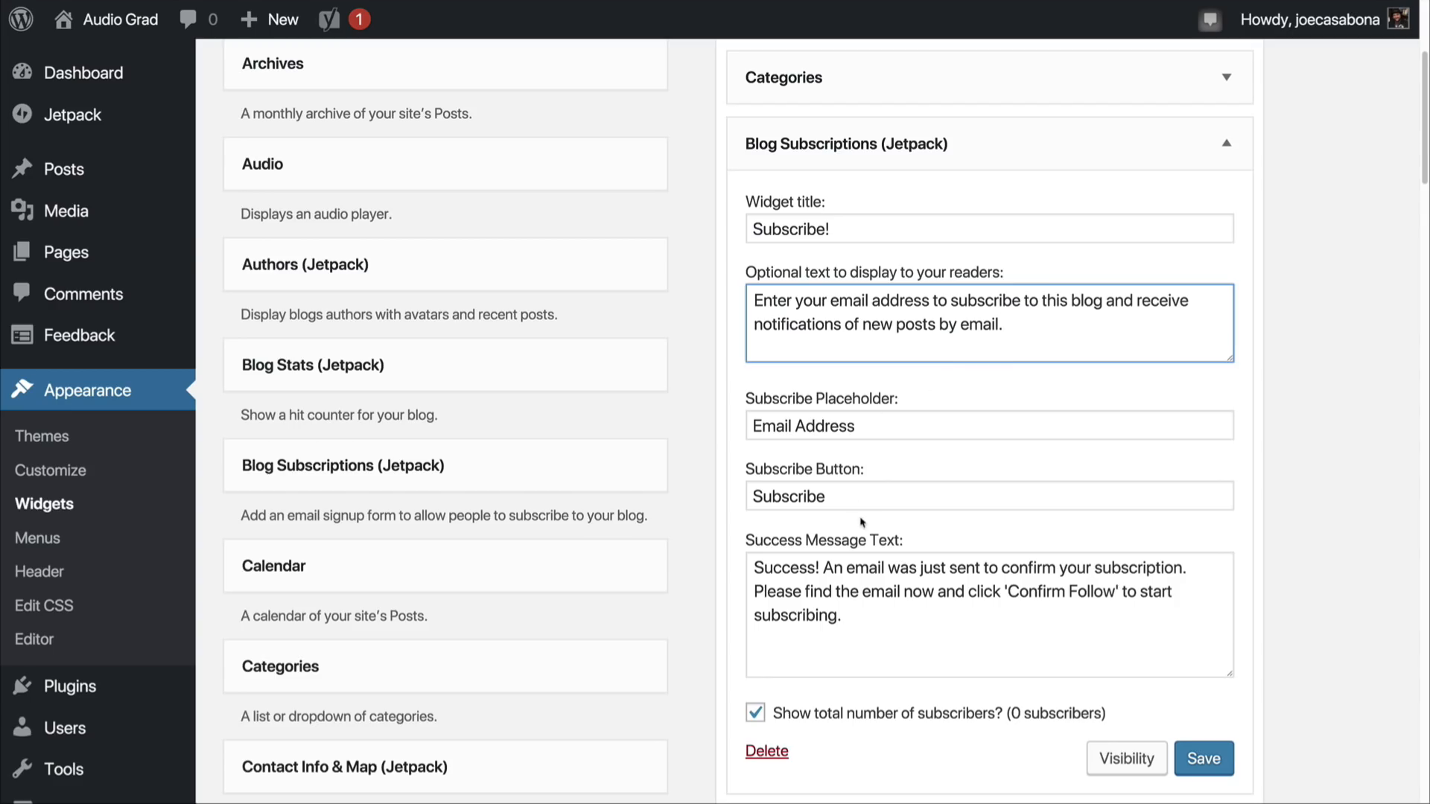
left_click_drag(887, 616, 738, 561)
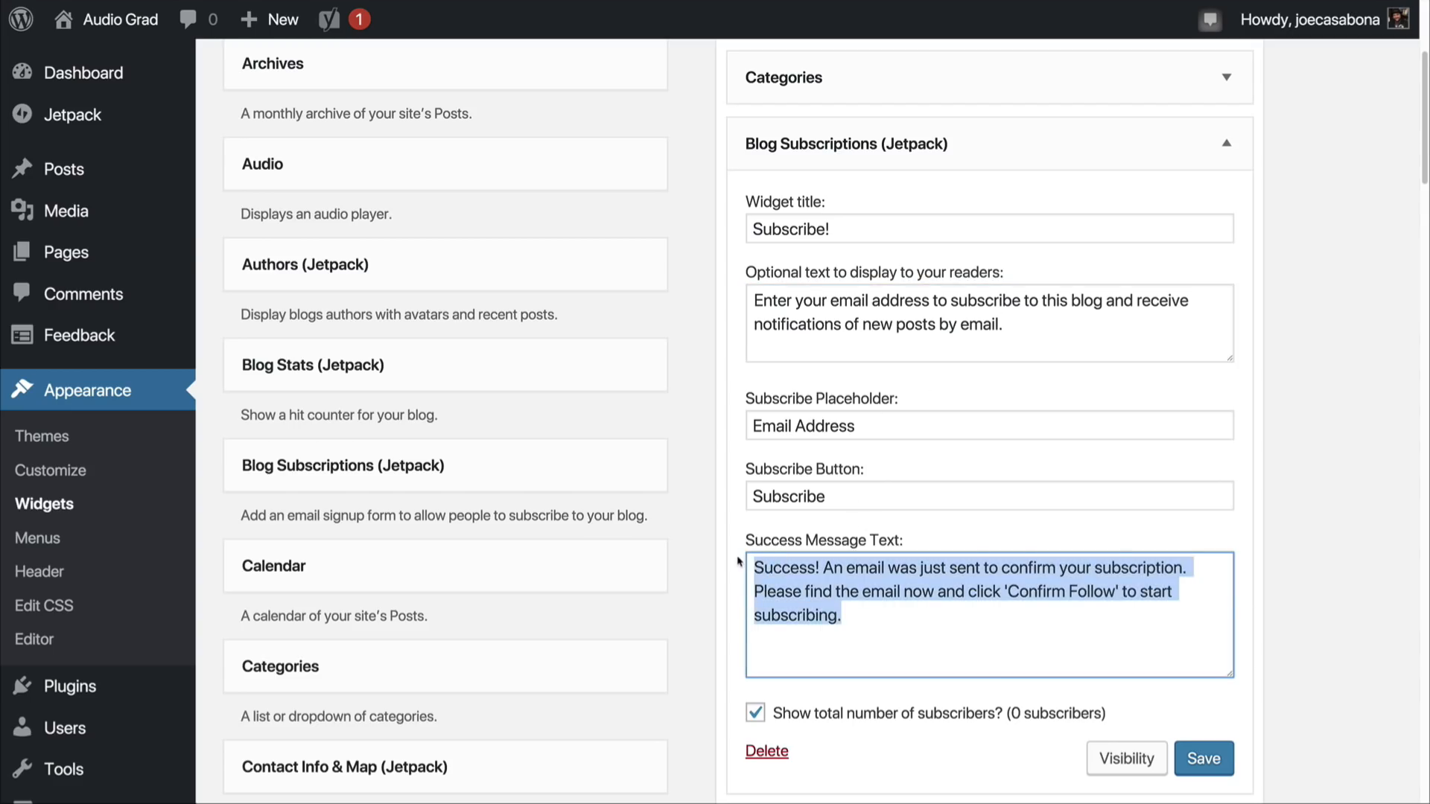
left_click(883, 619)
left_click(1203, 758)
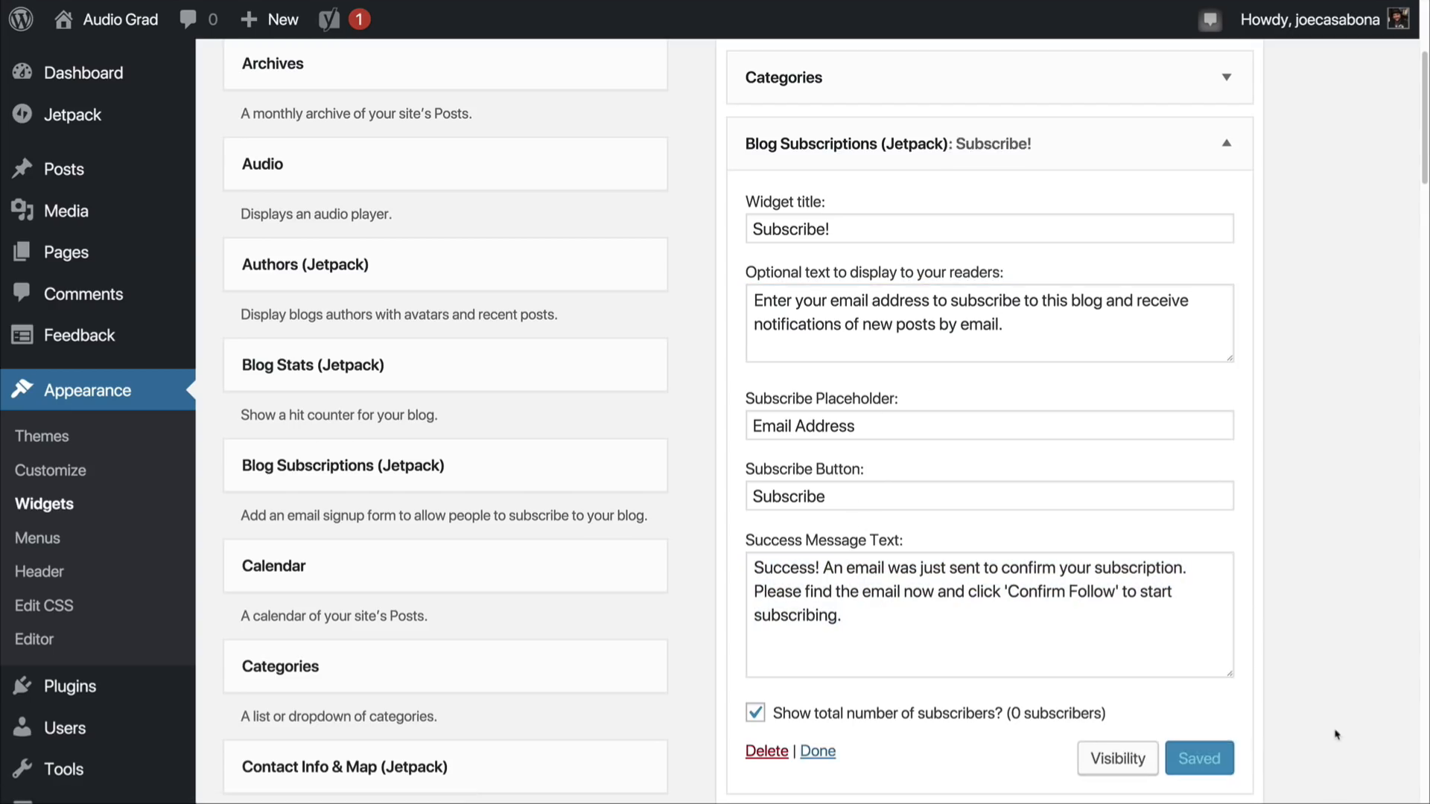
scroll(1301, 601, "up", 4)
left_click(1228, 442)
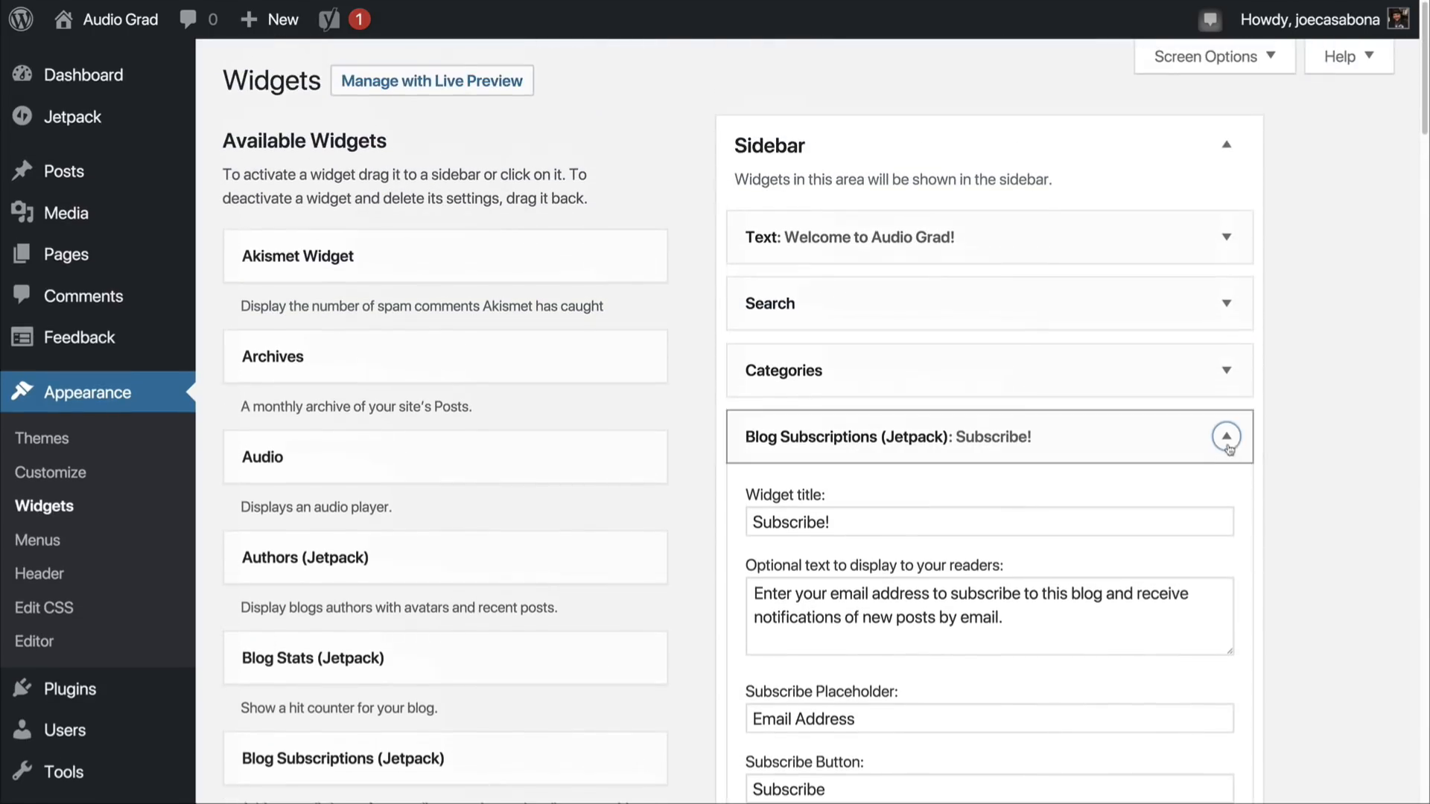
Step: Add the Recent Posts widget to the Footer One area and save it with the title "Recent Posts" and 5 posts
scroll(1296, 576, "down", 5)
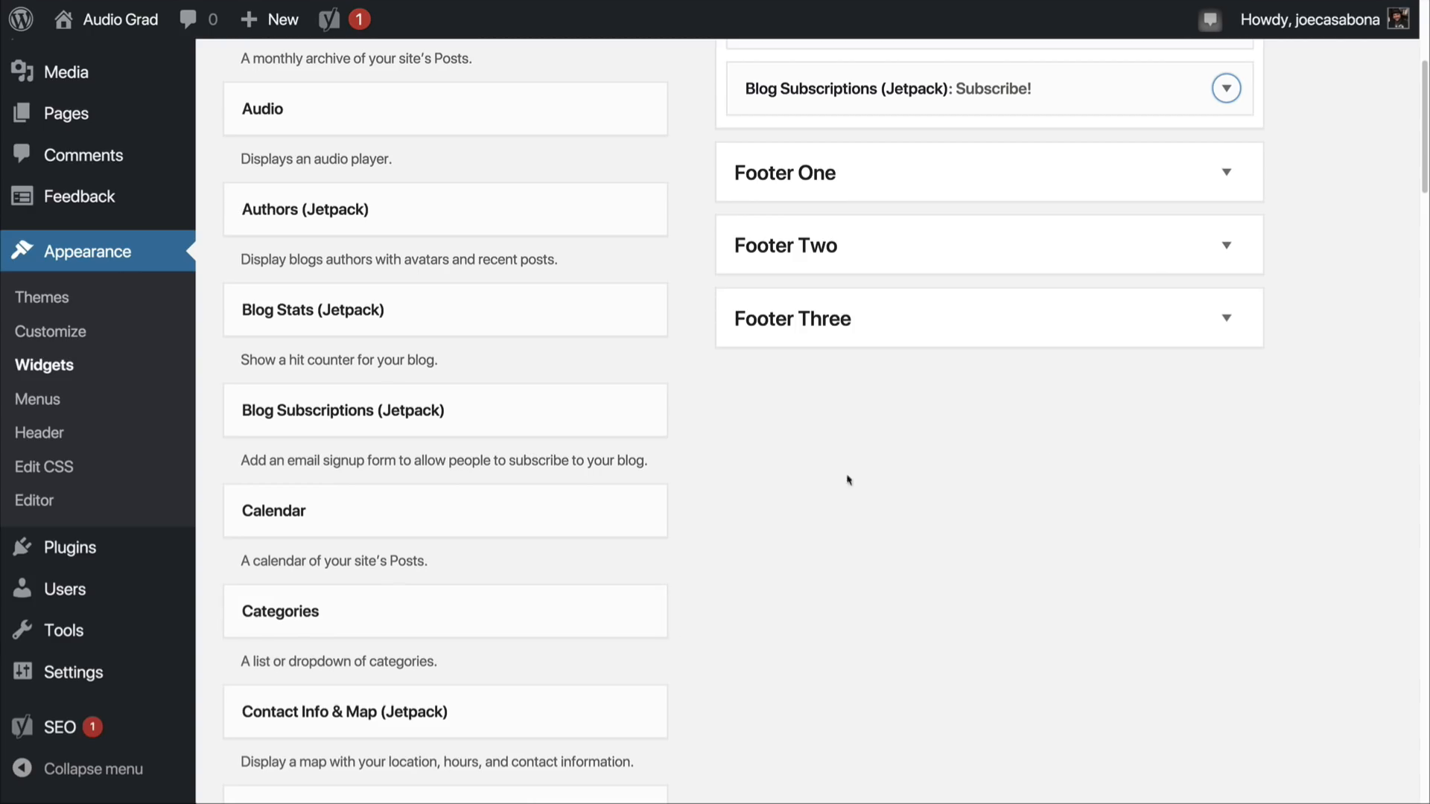
scroll(804, 580, "down", 5)
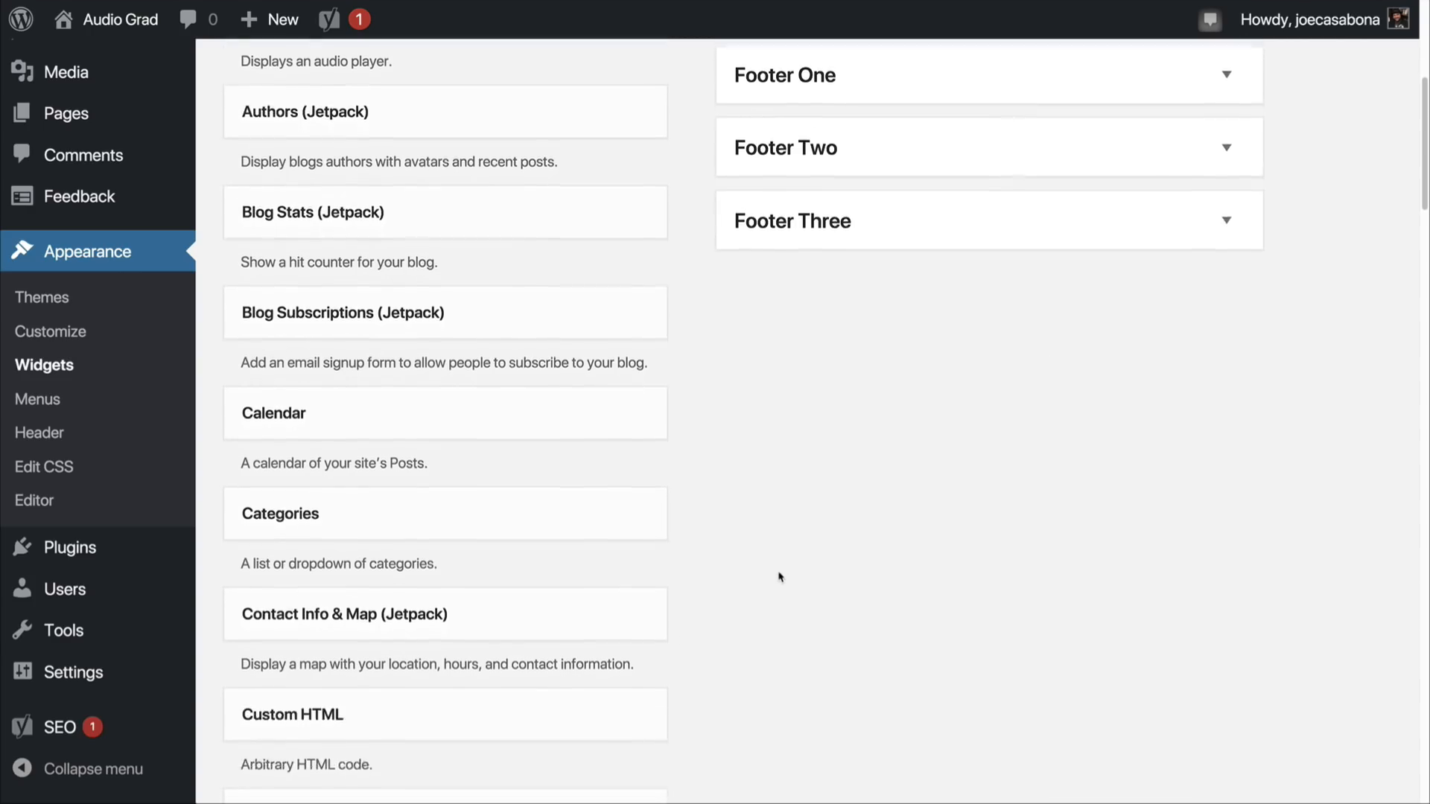
scroll(779, 570, "down", 10)
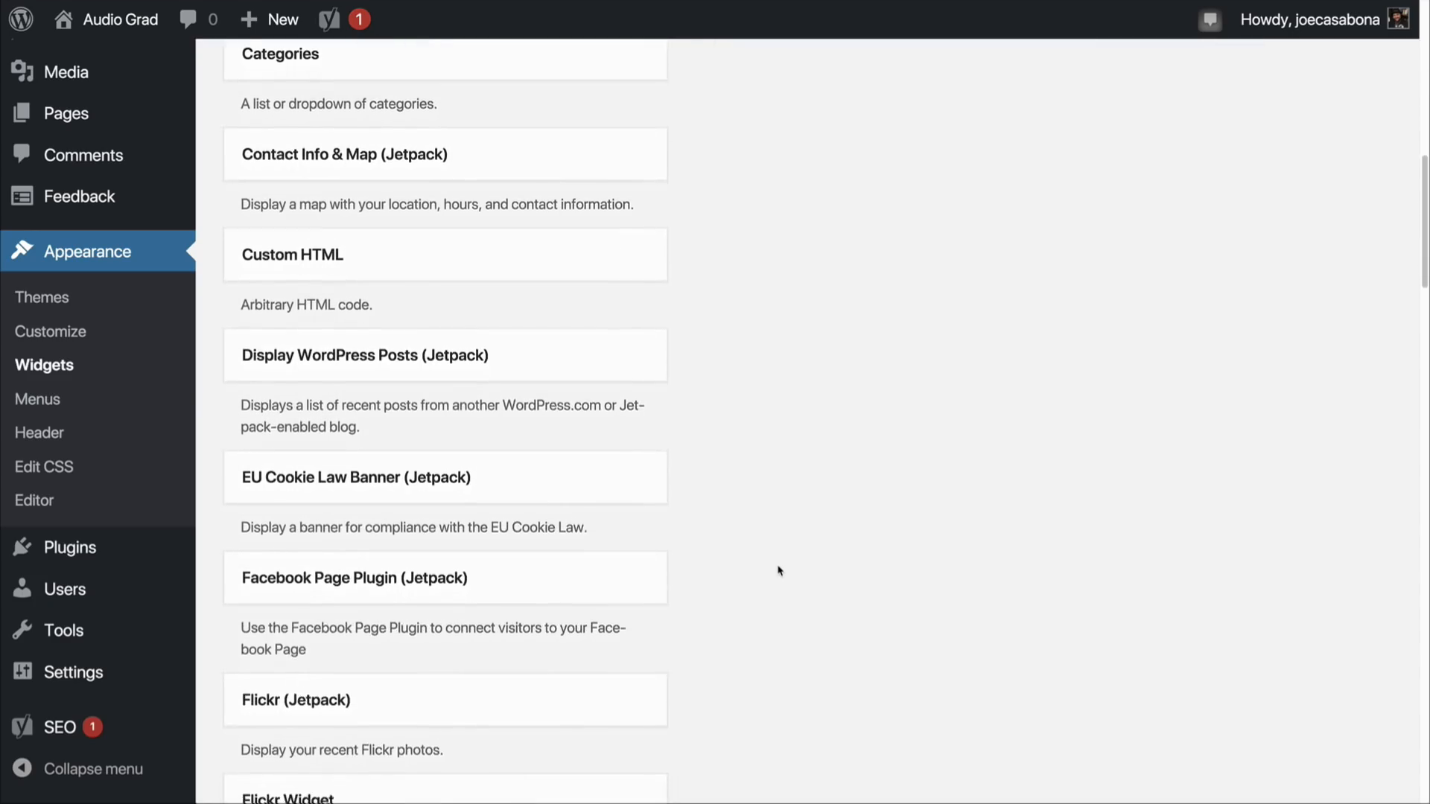
scroll(778, 570, "down", 16)
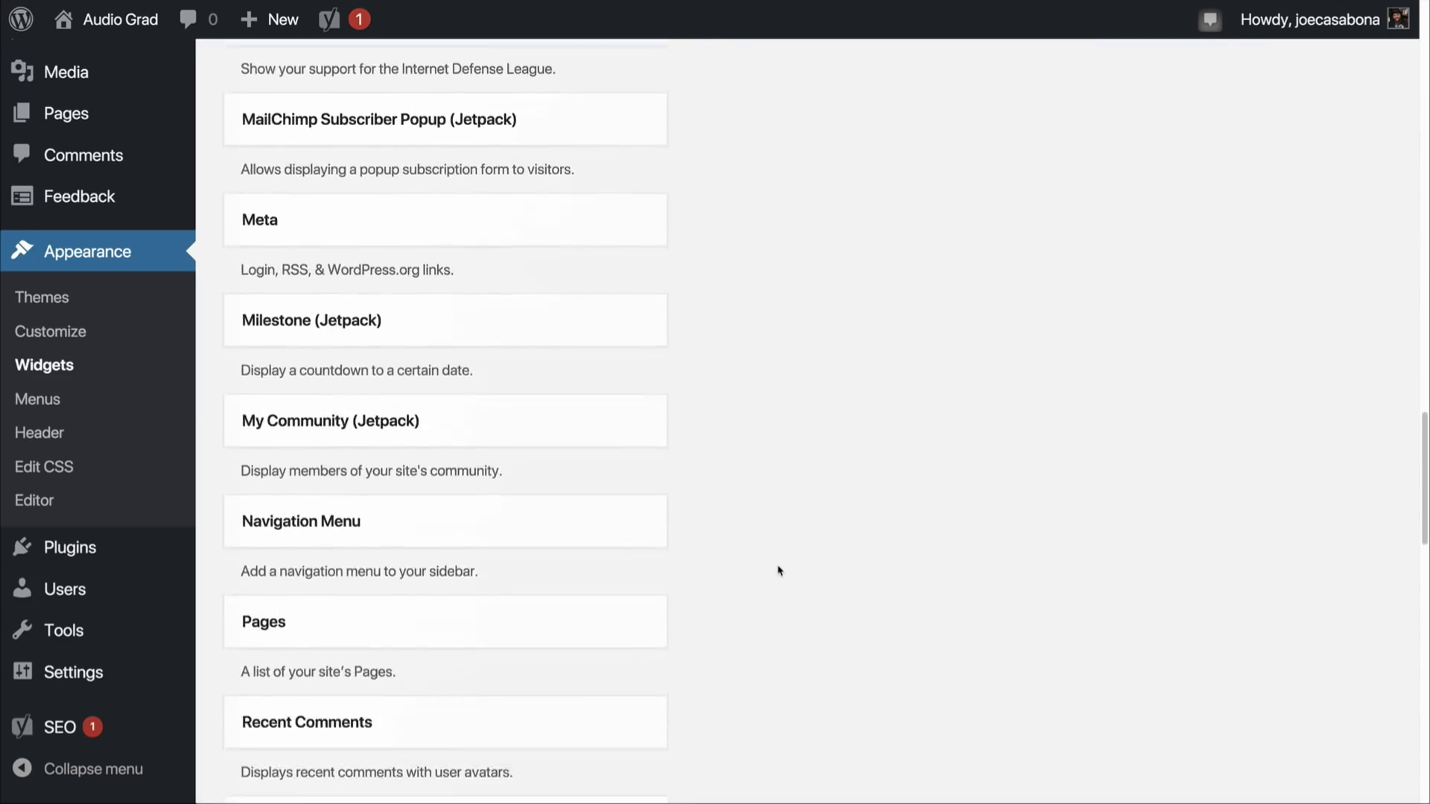
scroll(759, 574, "down", 3)
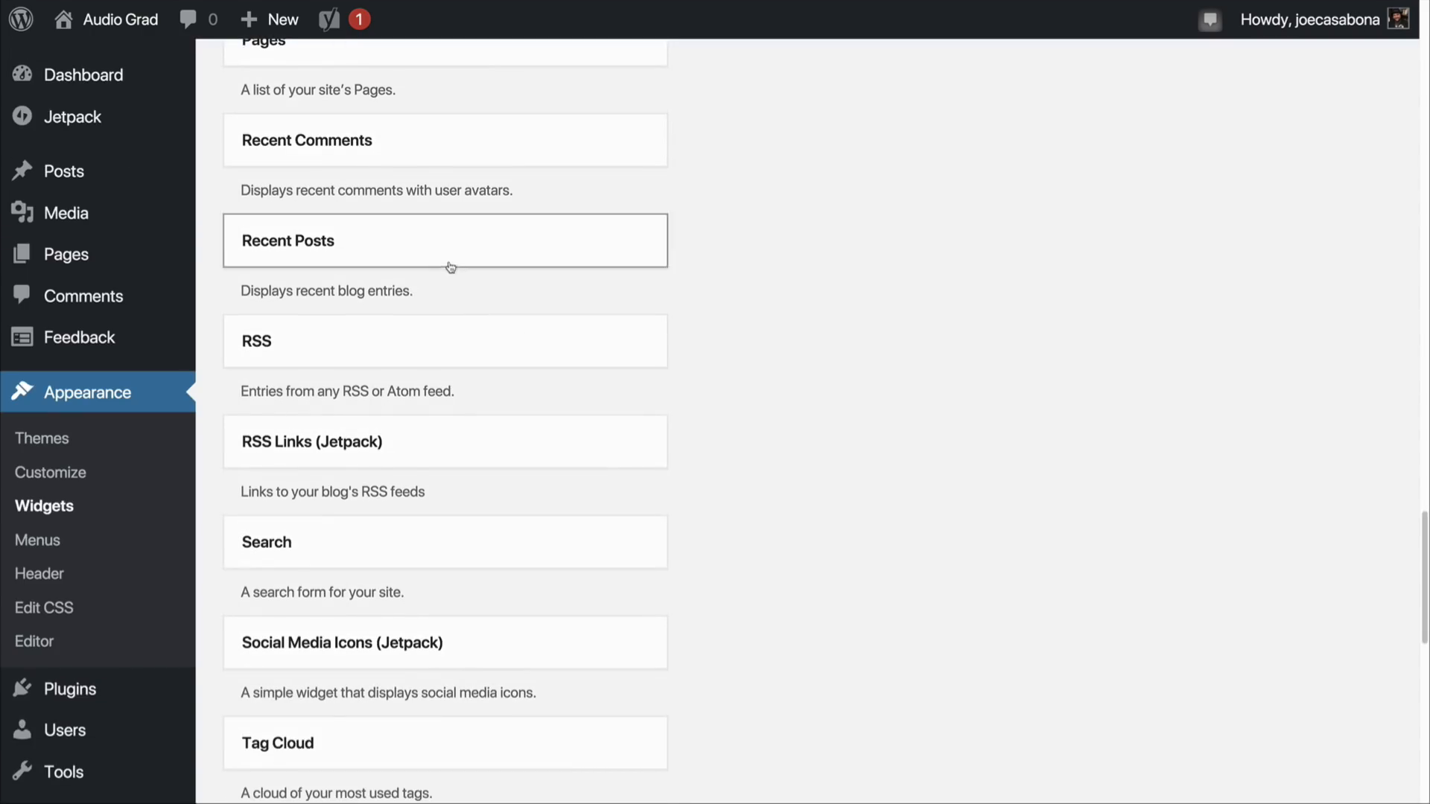
left_click_drag(449, 263, 886, 119)
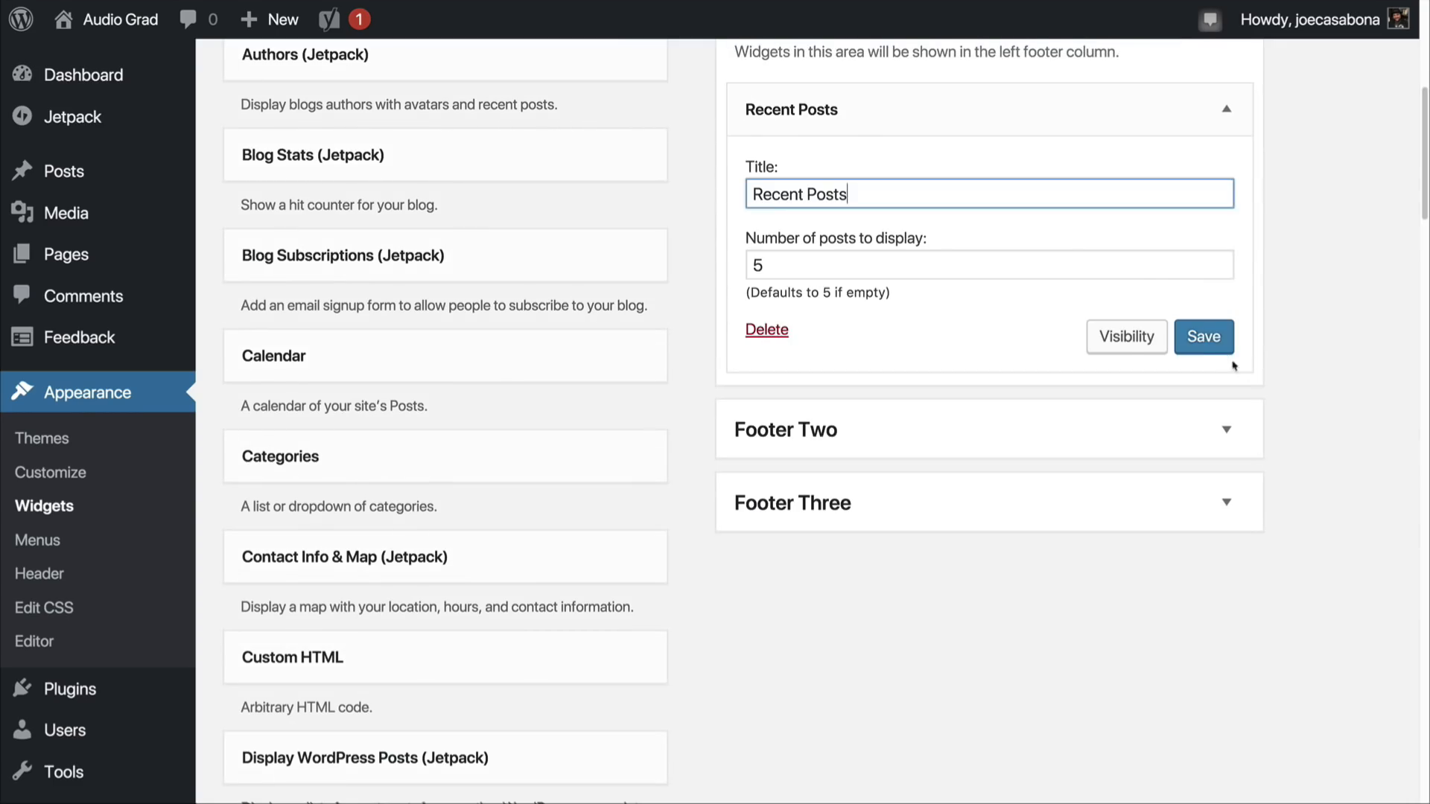
scroll(1309, 497, "up", 4)
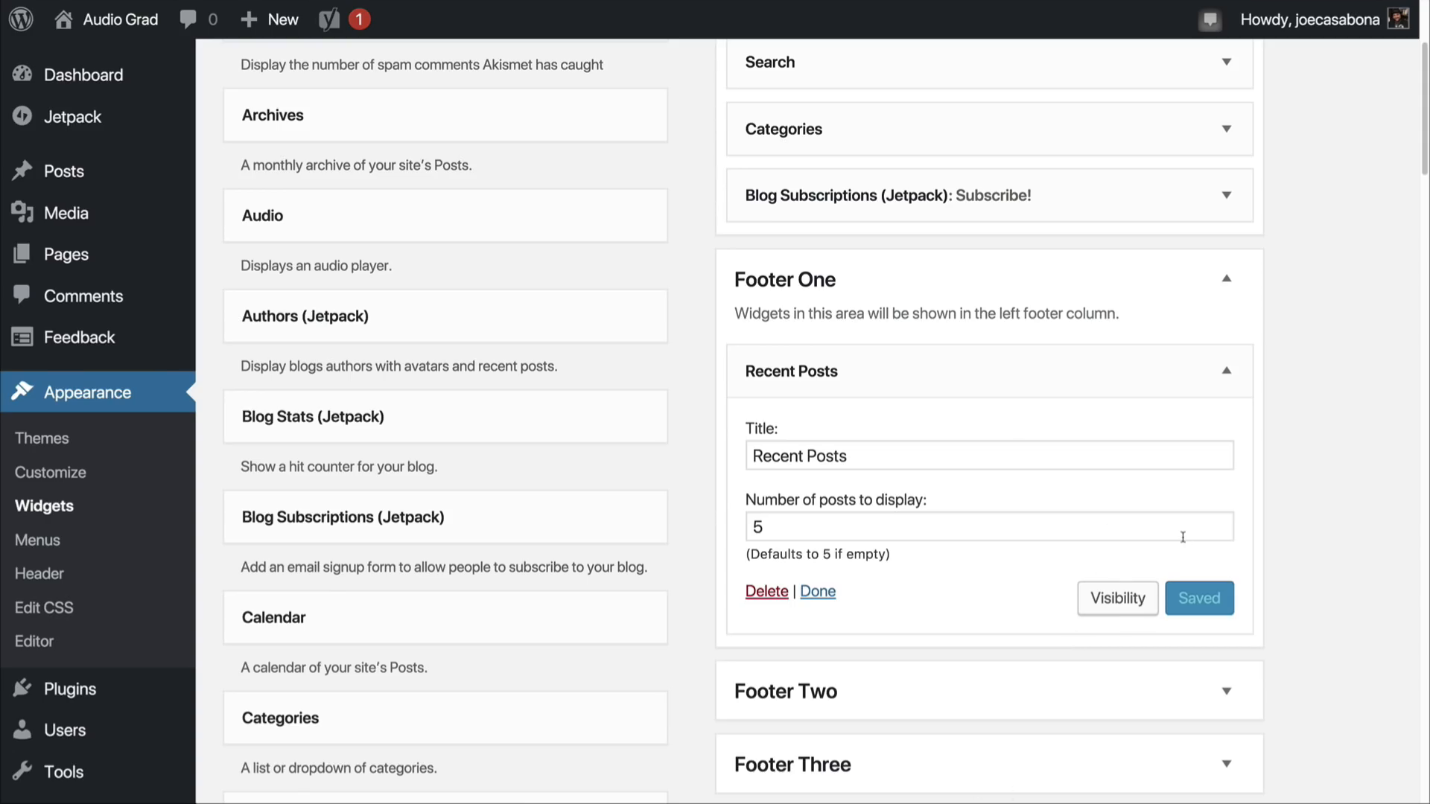
Step: Collapse Footer One, add the Calendar widget to the Footer Two area, and save it without a title
left_click(1226, 279)
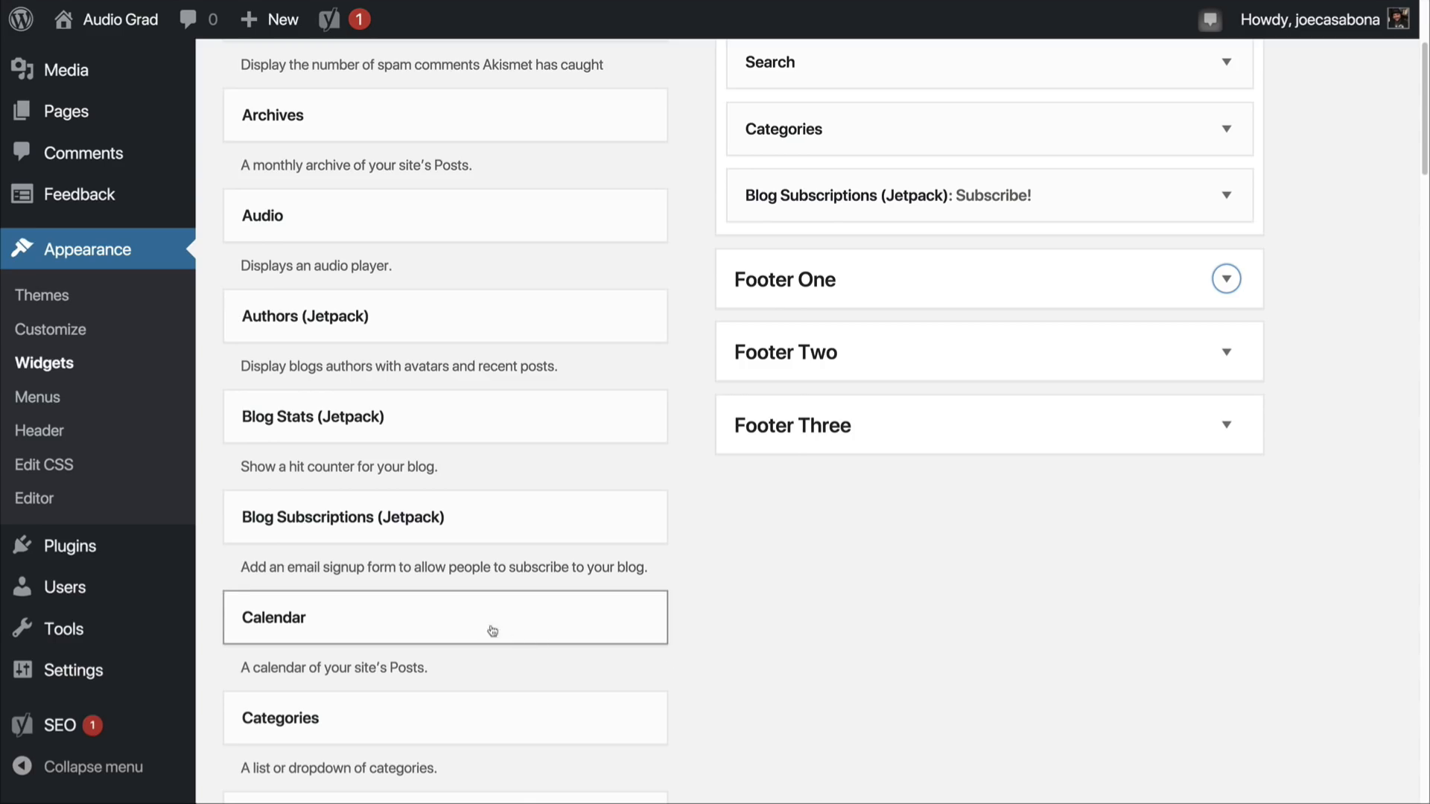
left_click_drag(466, 623, 963, 434)
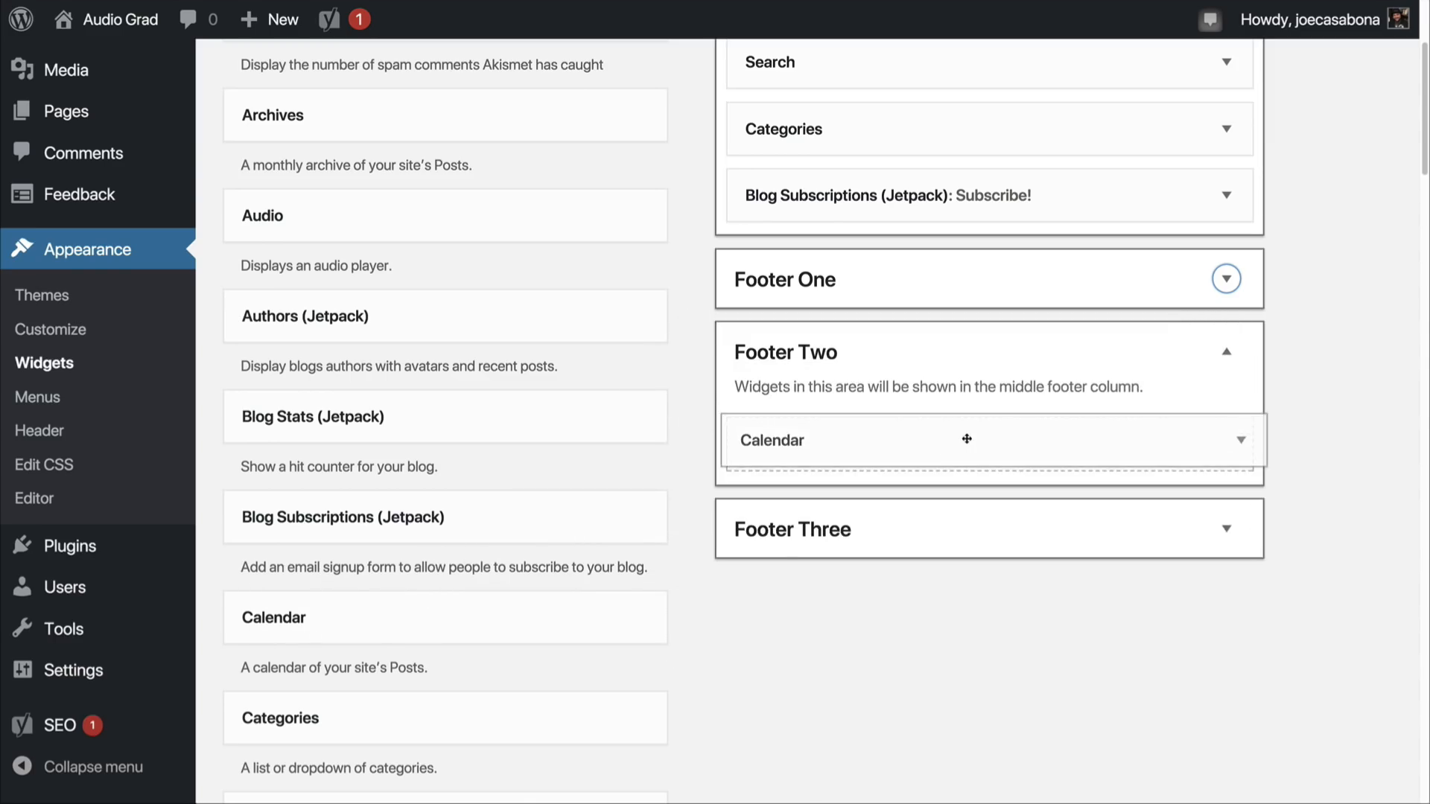
left_click(881, 530)
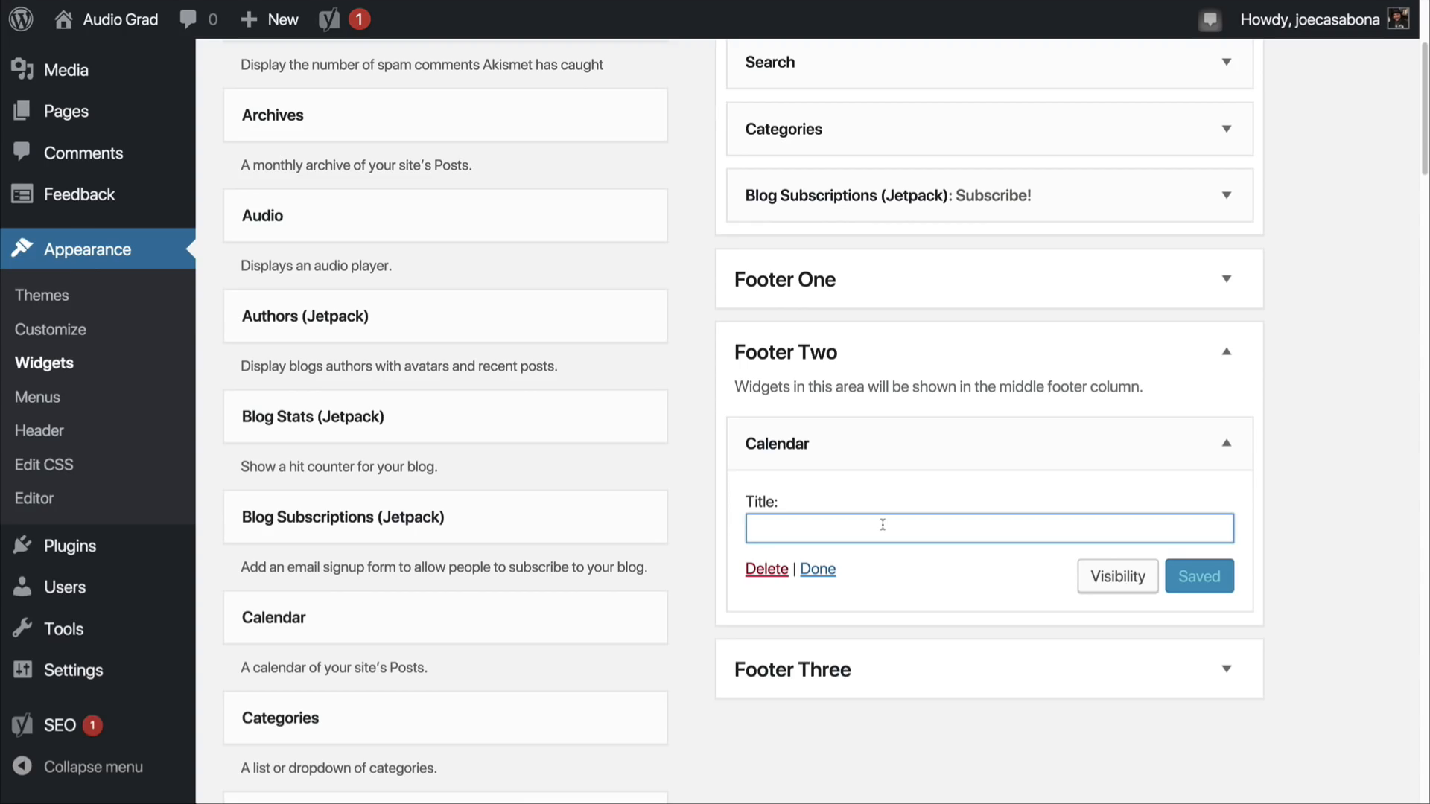
Step: Add the Social Media Icons (Jetpack) widget to Footer Three, titled "Connect with Us!" with the Facebook username "audiograd"
scroll(676, 667, "down", 3)
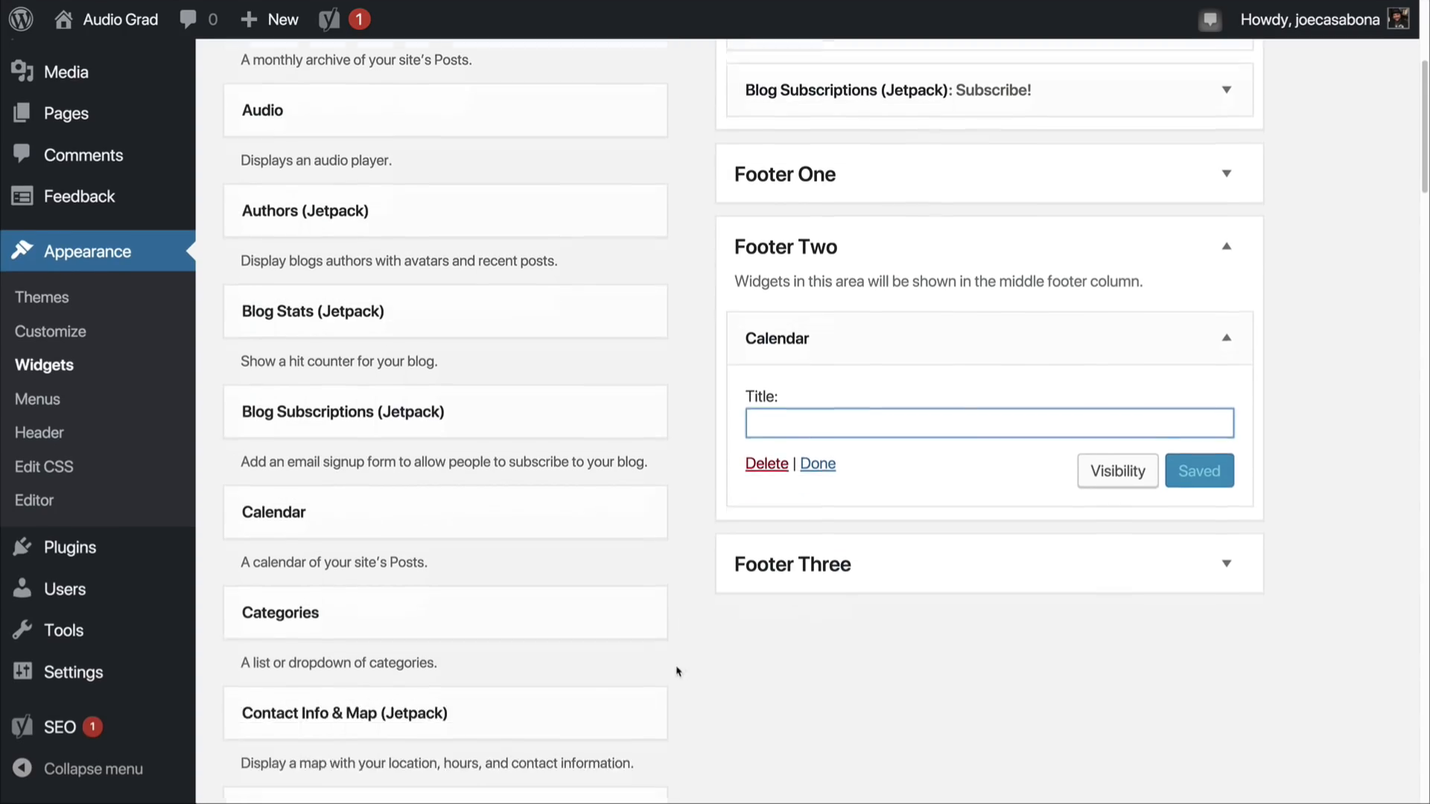
scroll(668, 694, "down", 12)
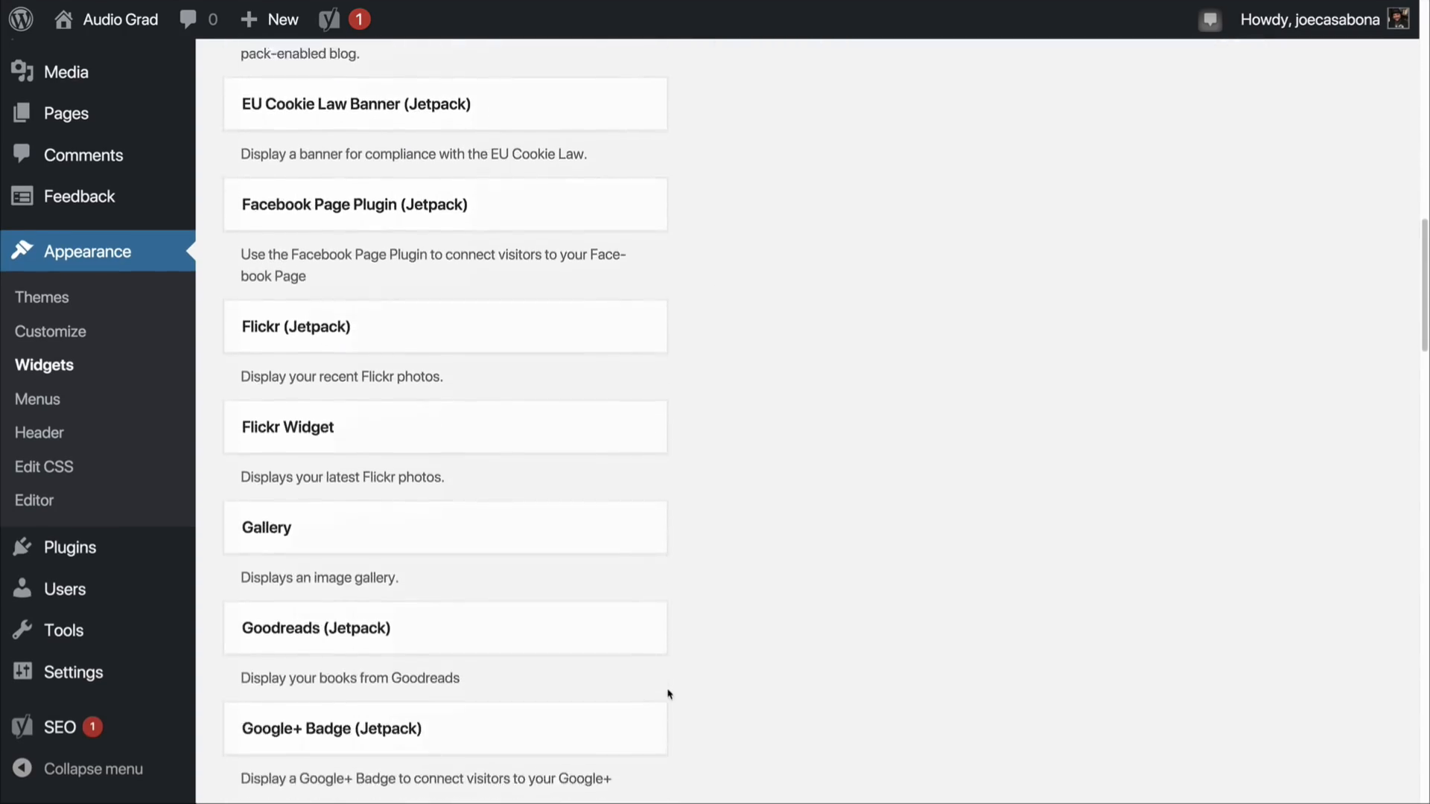
scroll(668, 694, "down", 10)
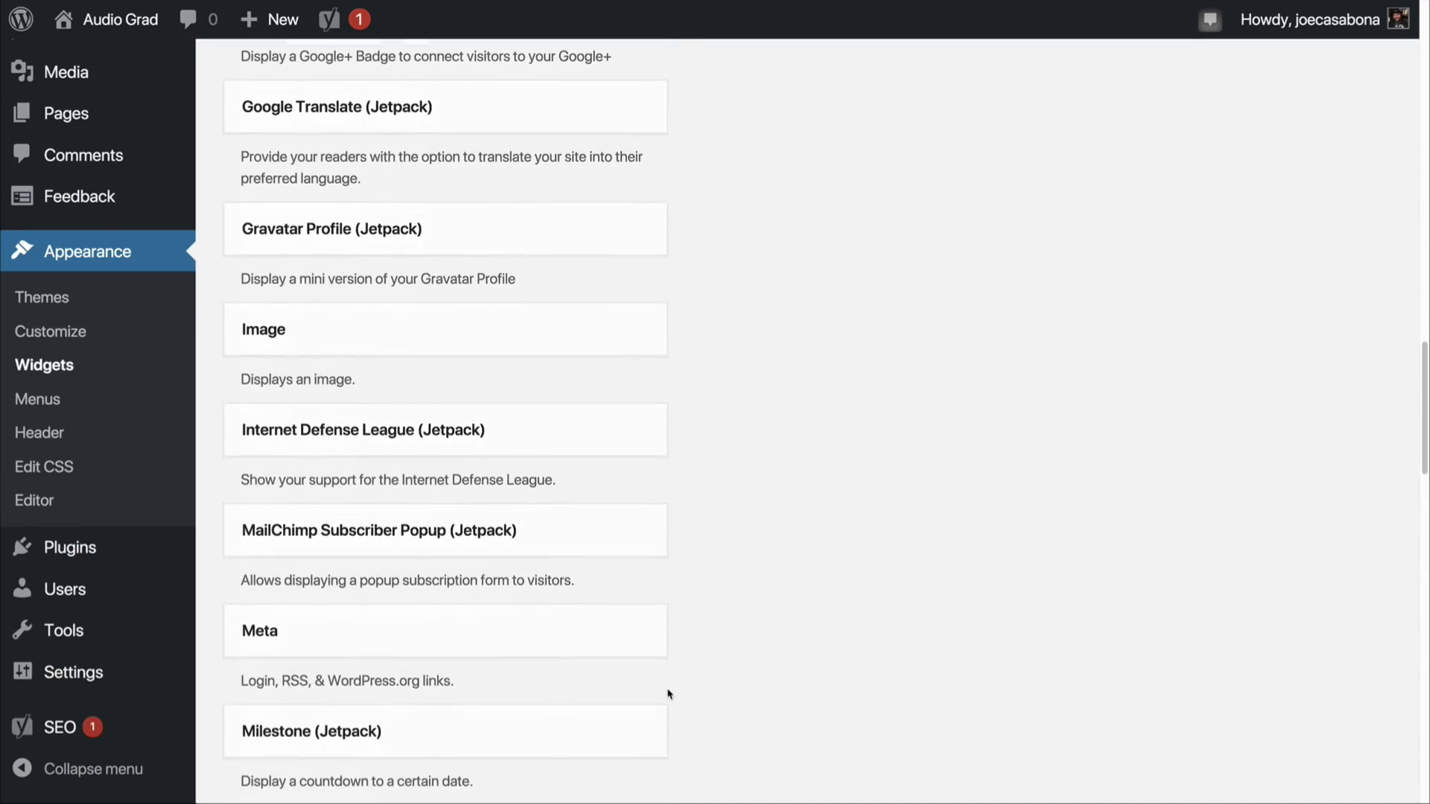
scroll(668, 694, "down", 9)
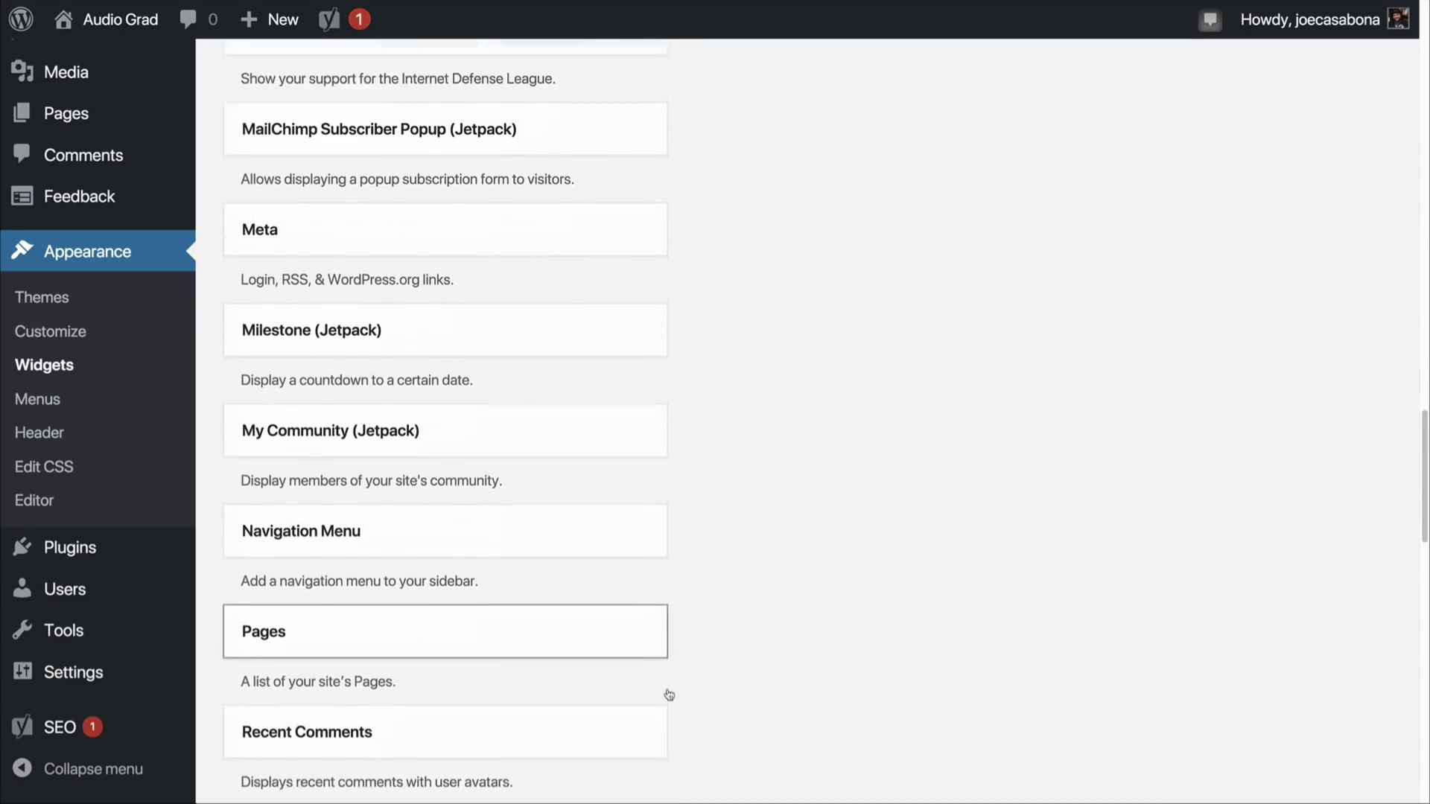
scroll(668, 694, "down", 9)
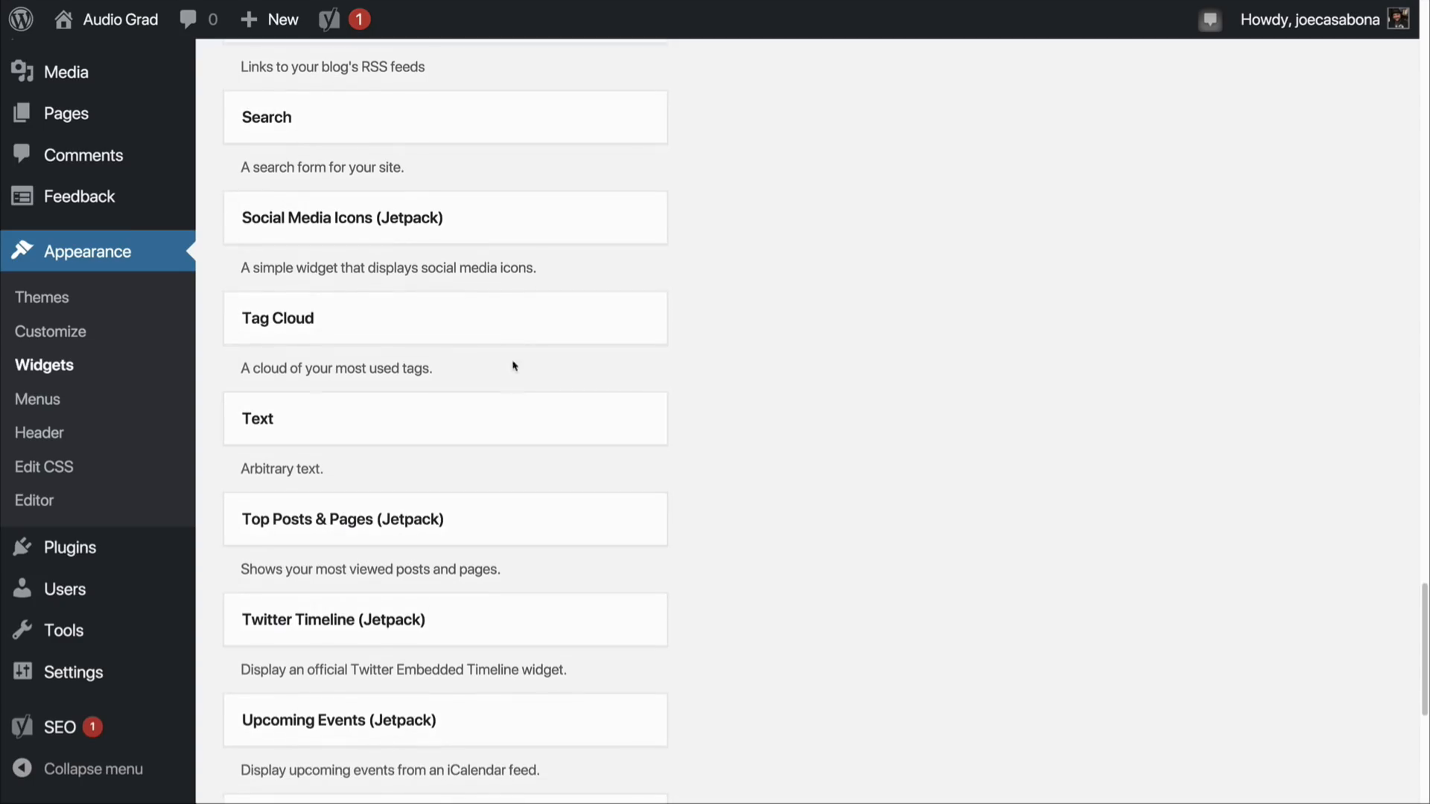
left_click_drag(488, 243, 1080, 328)
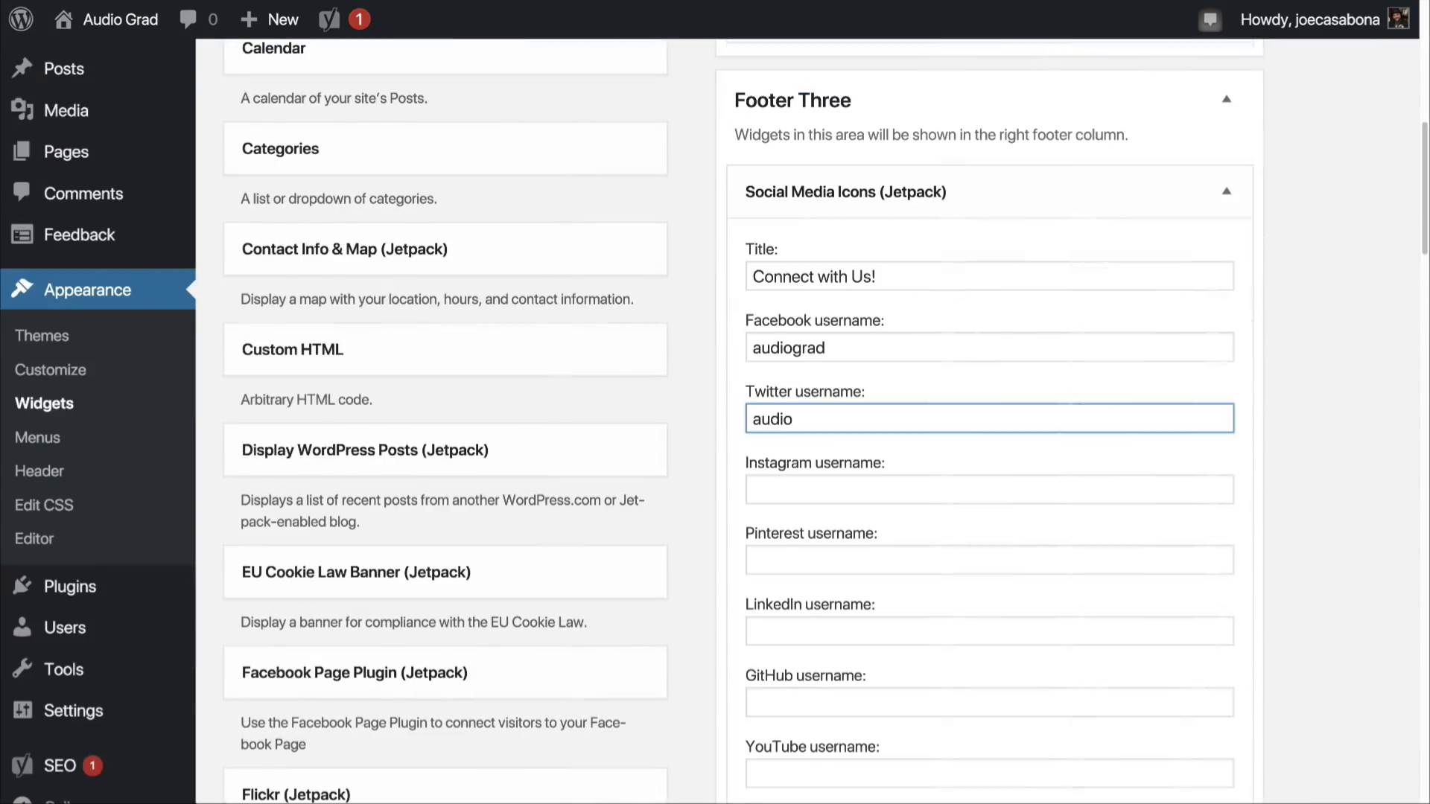
Step: Set the Twitter username to "audiograd", Pinterest to "audigrad" and YouTube to "audiograd" in the Social Media Icons widget, and save it
type("grad")
left_click(856, 489)
scroll(836, 479, "down", 2)
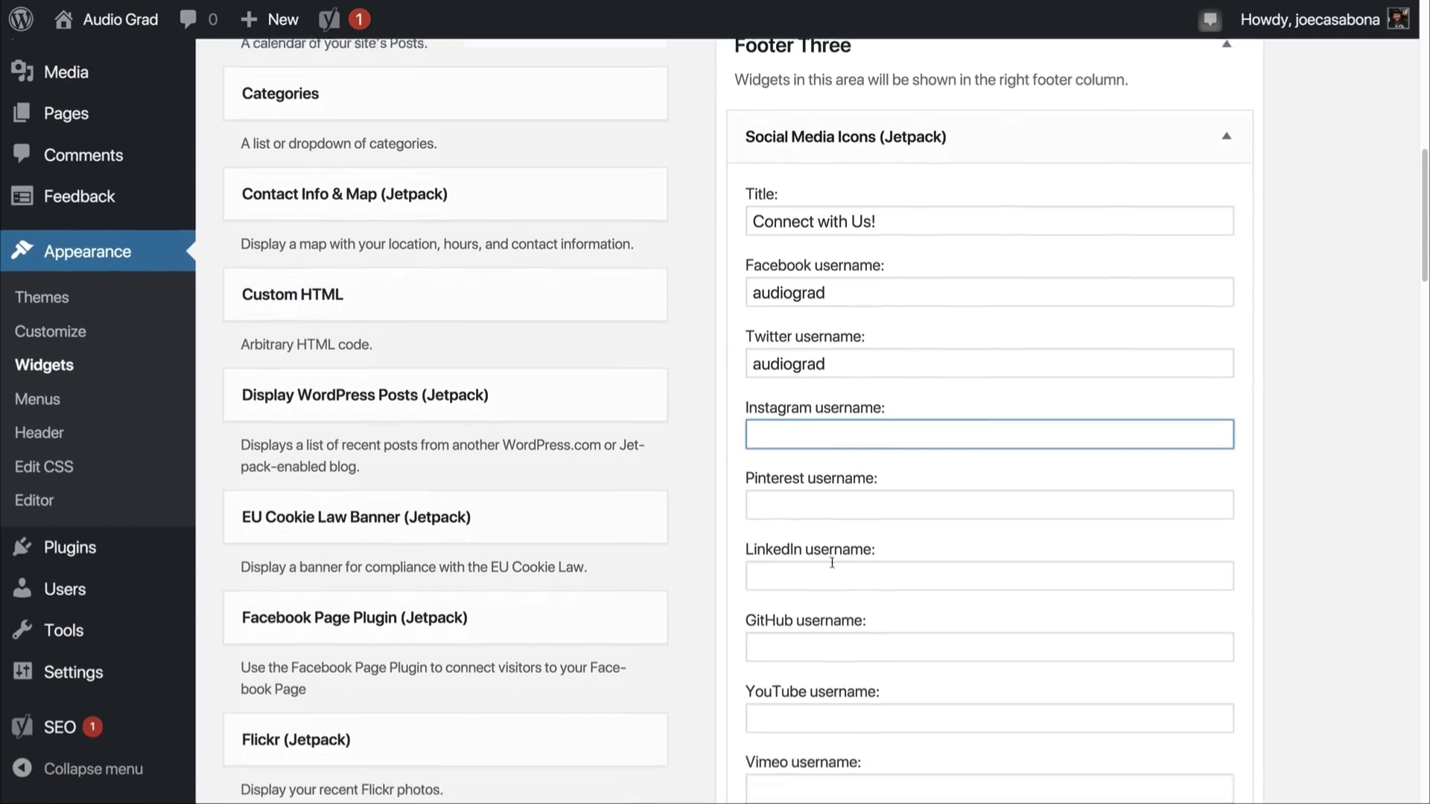
left_click(840, 454)
type("audigrad")
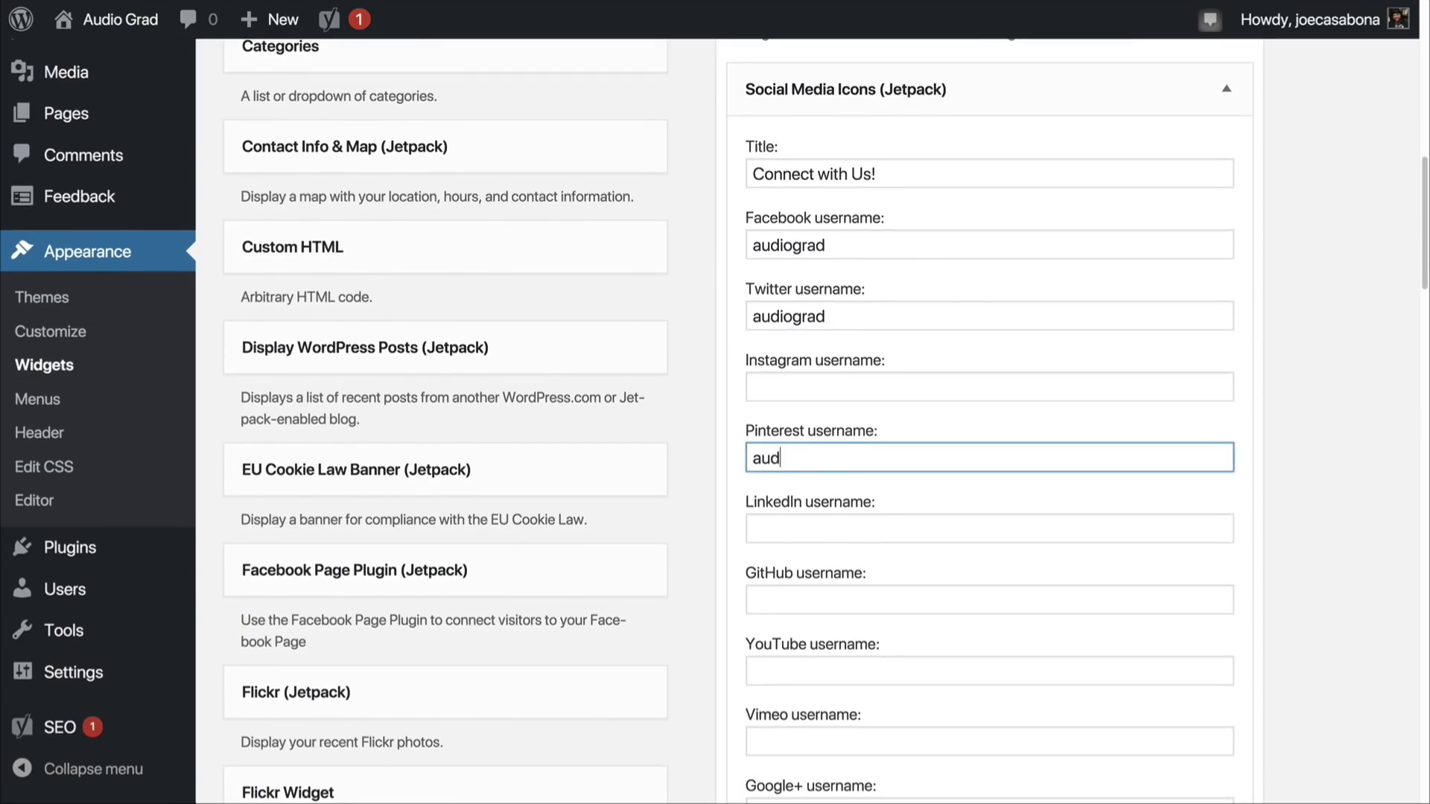
left_click(817, 662)
type("audiograd")
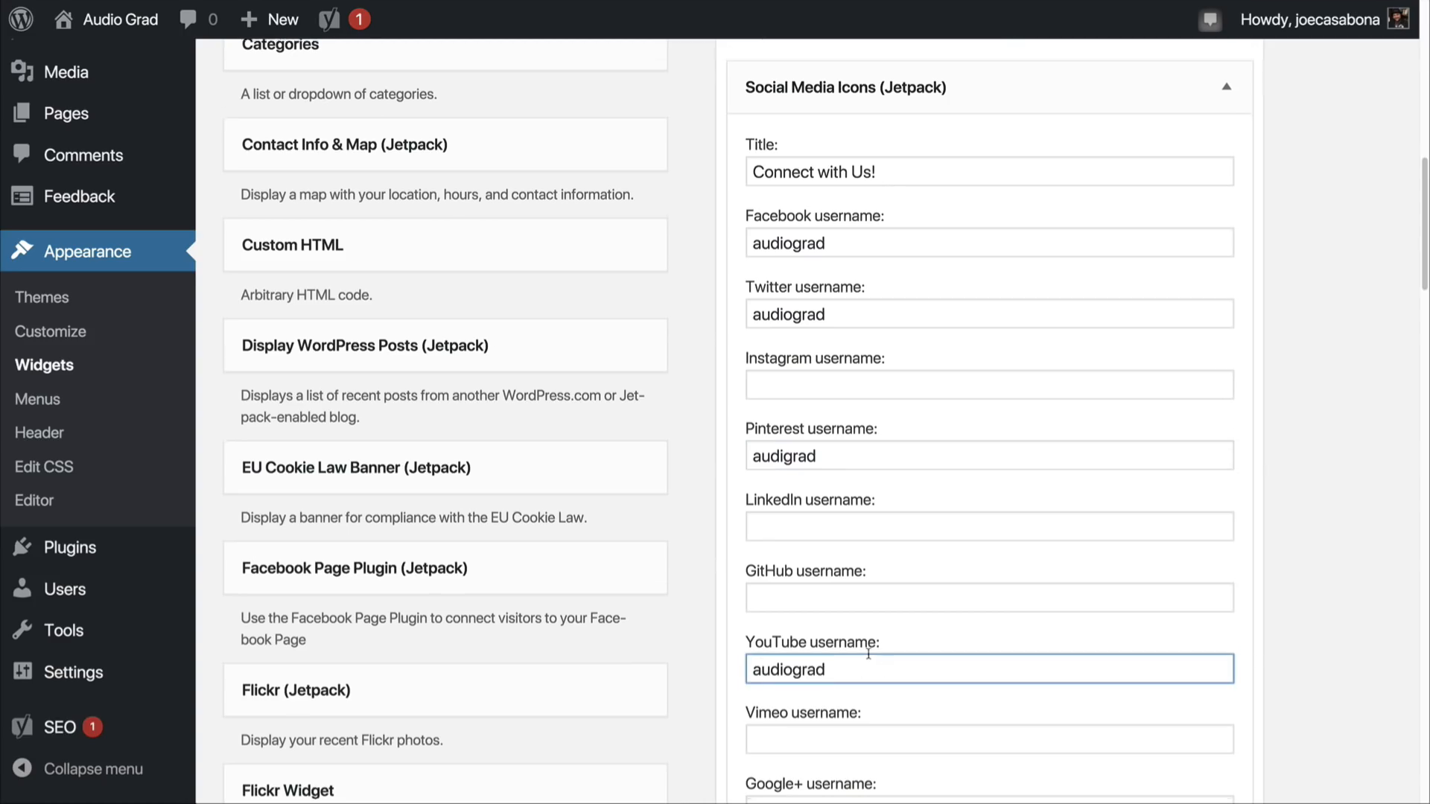
scroll(868, 654, "down", 10)
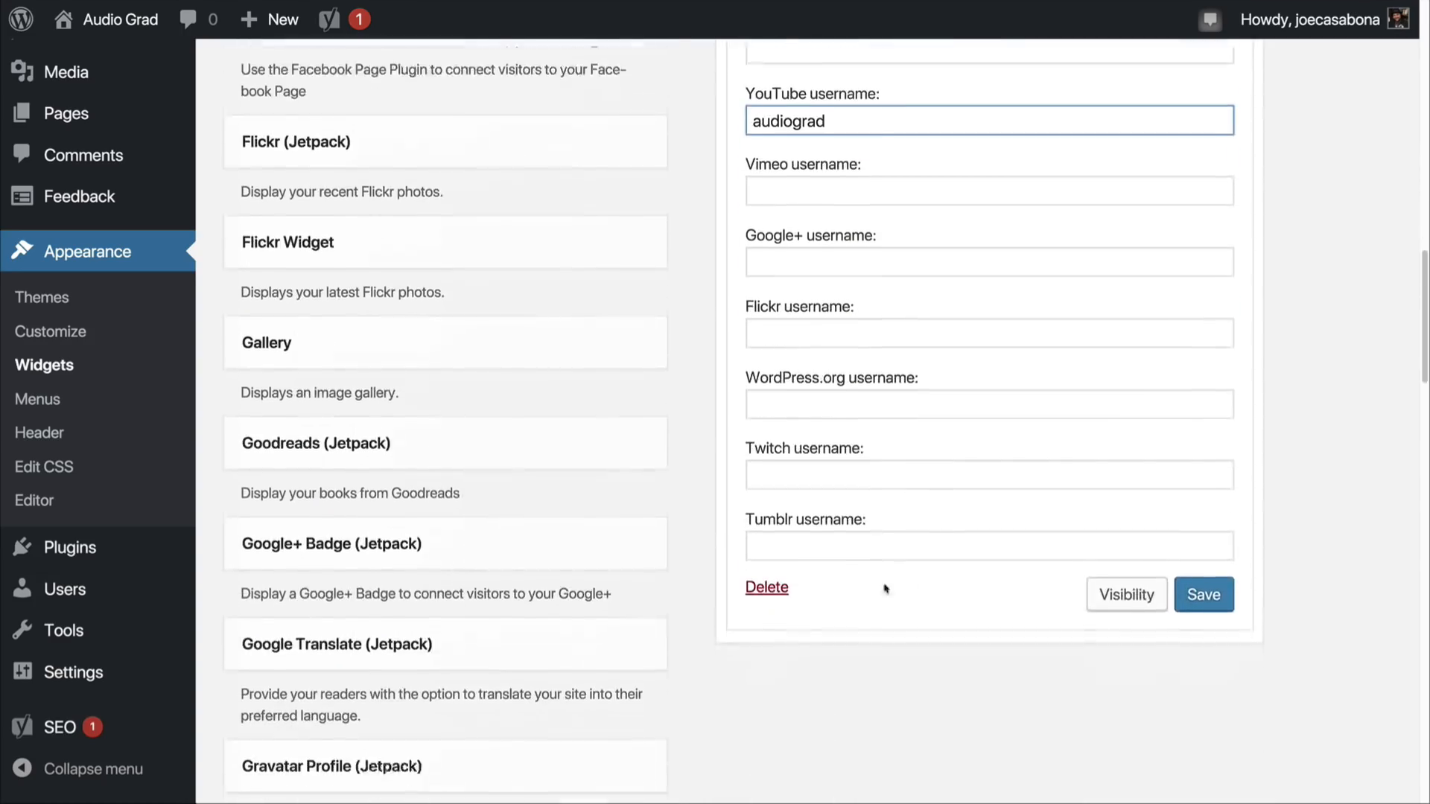
left_click(1188, 557)
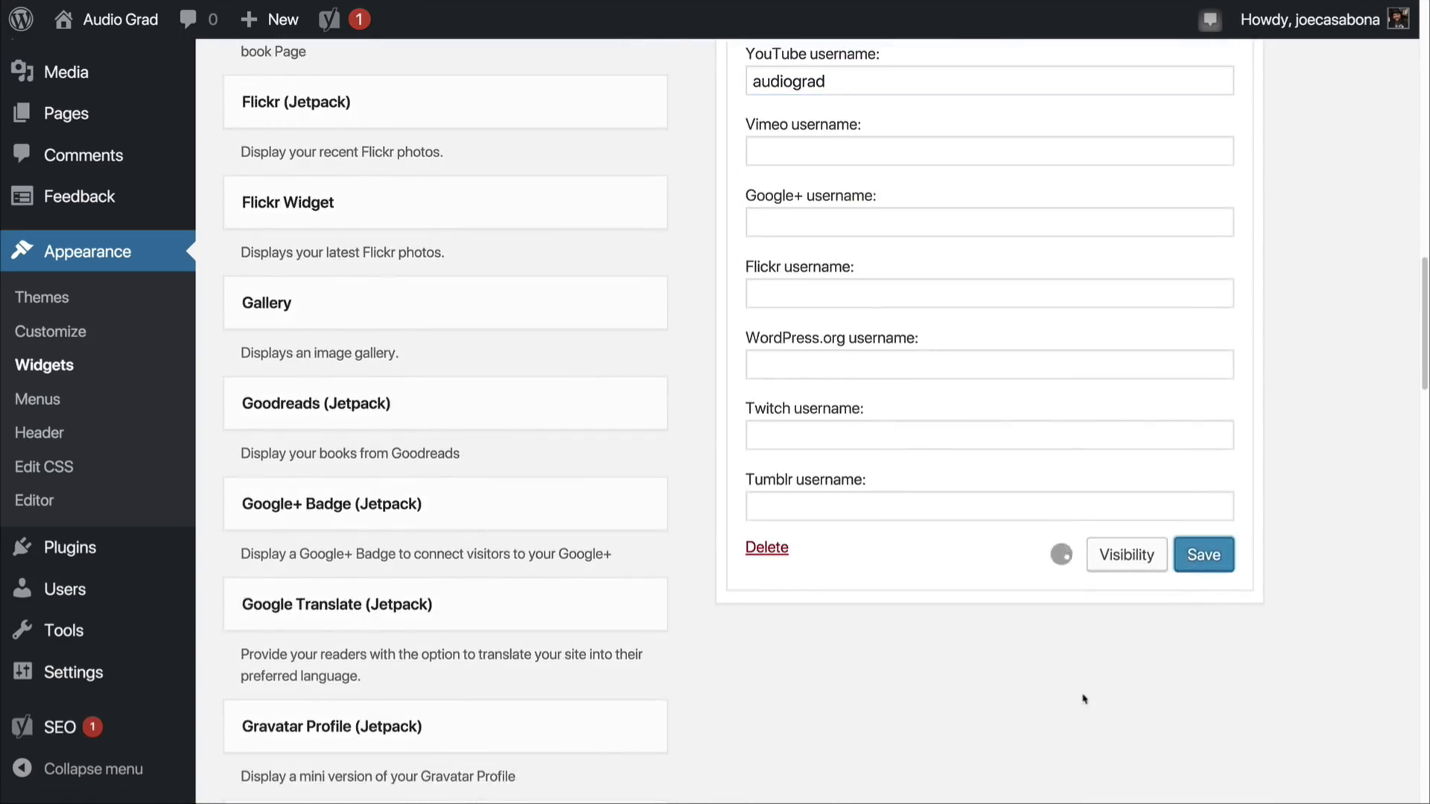
Step: Open the live Audio Grad site and examine how the sidebar and footer widgets appear on the home page
scroll(1052, 697, "up", 5)
scroll(1053, 700, "up", 15)
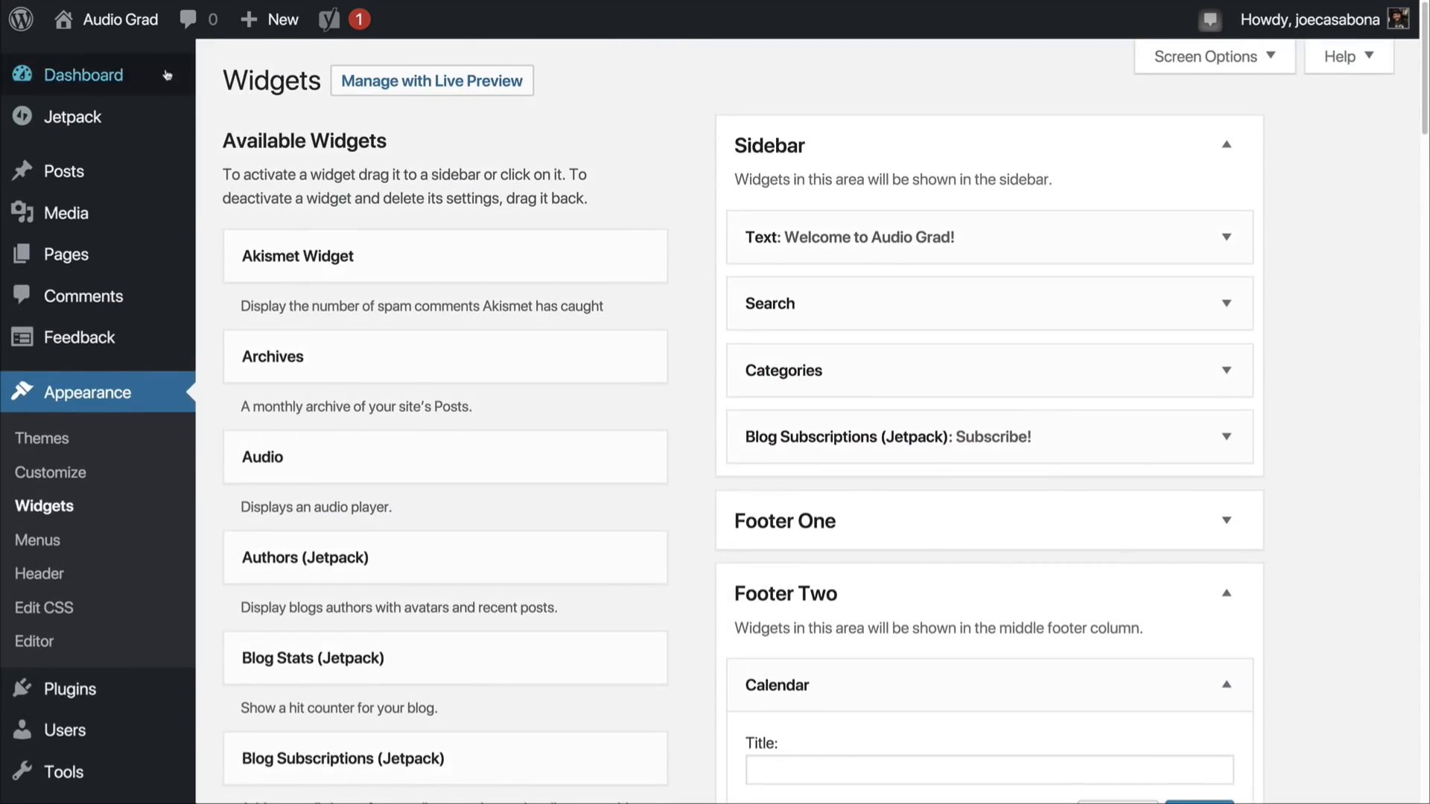
left_click(141, 35)
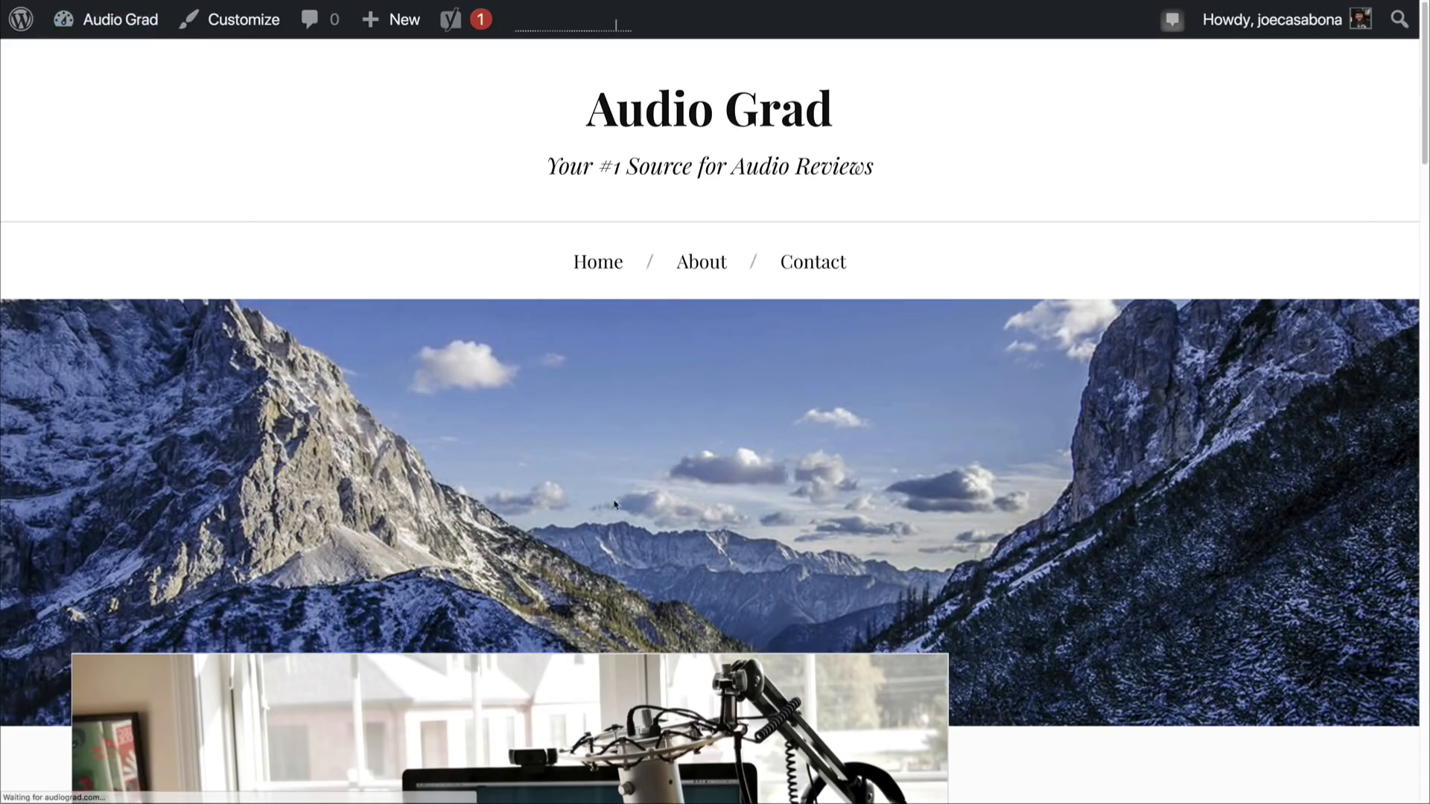
scroll(868, 445, "down", 2)
scroll(868, 444, "down", 6)
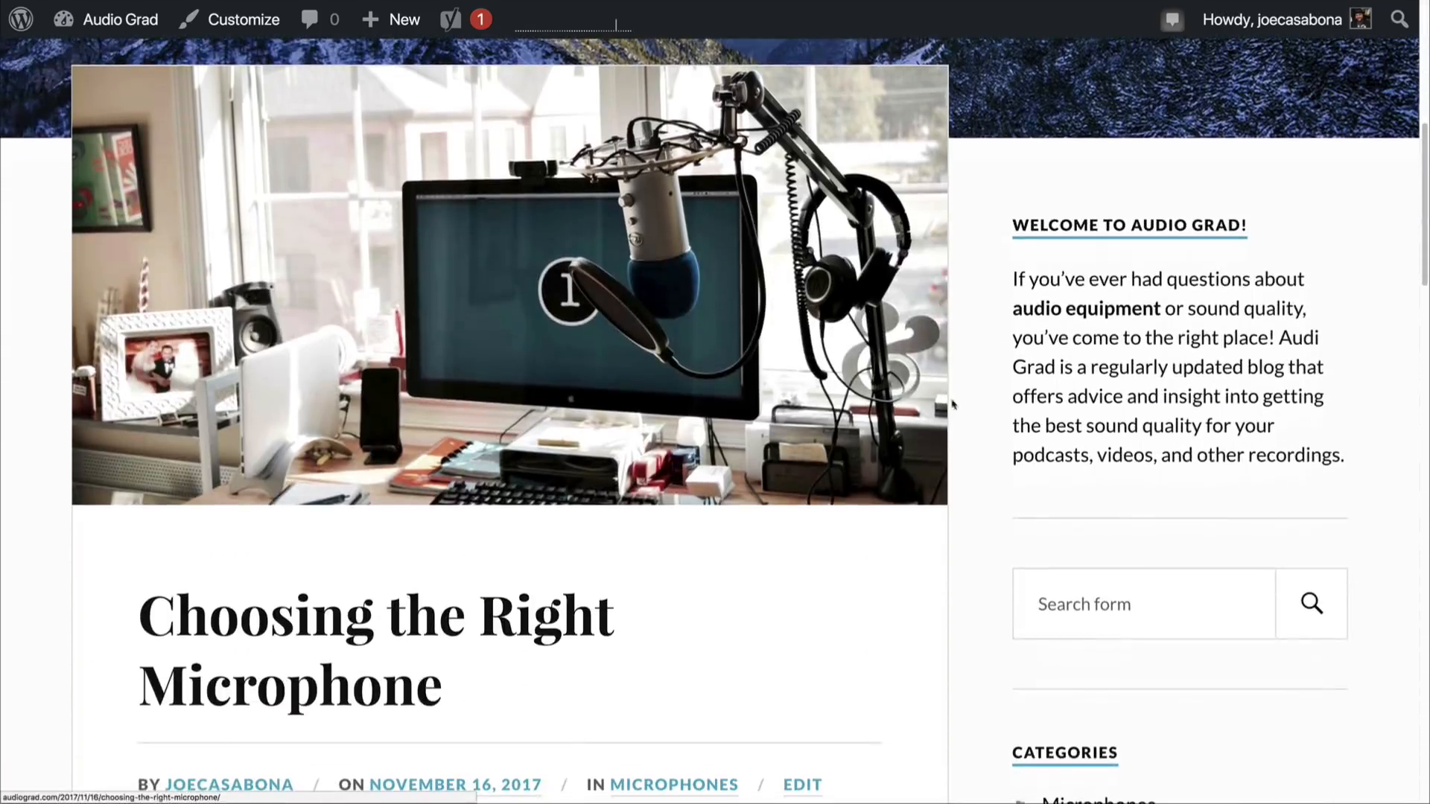
scroll(1124, 466, "down", 5)
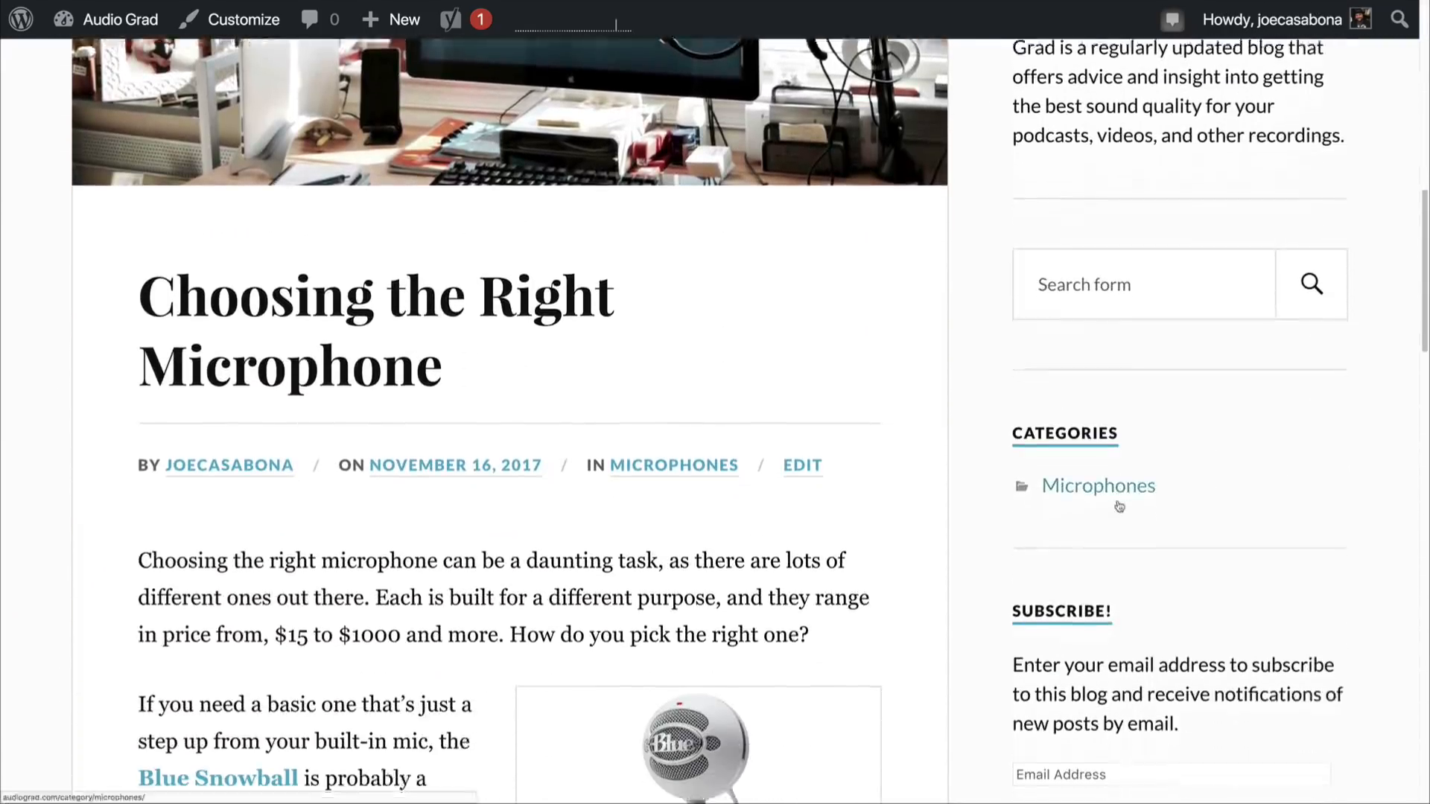
scroll(1115, 521, "down", 5)
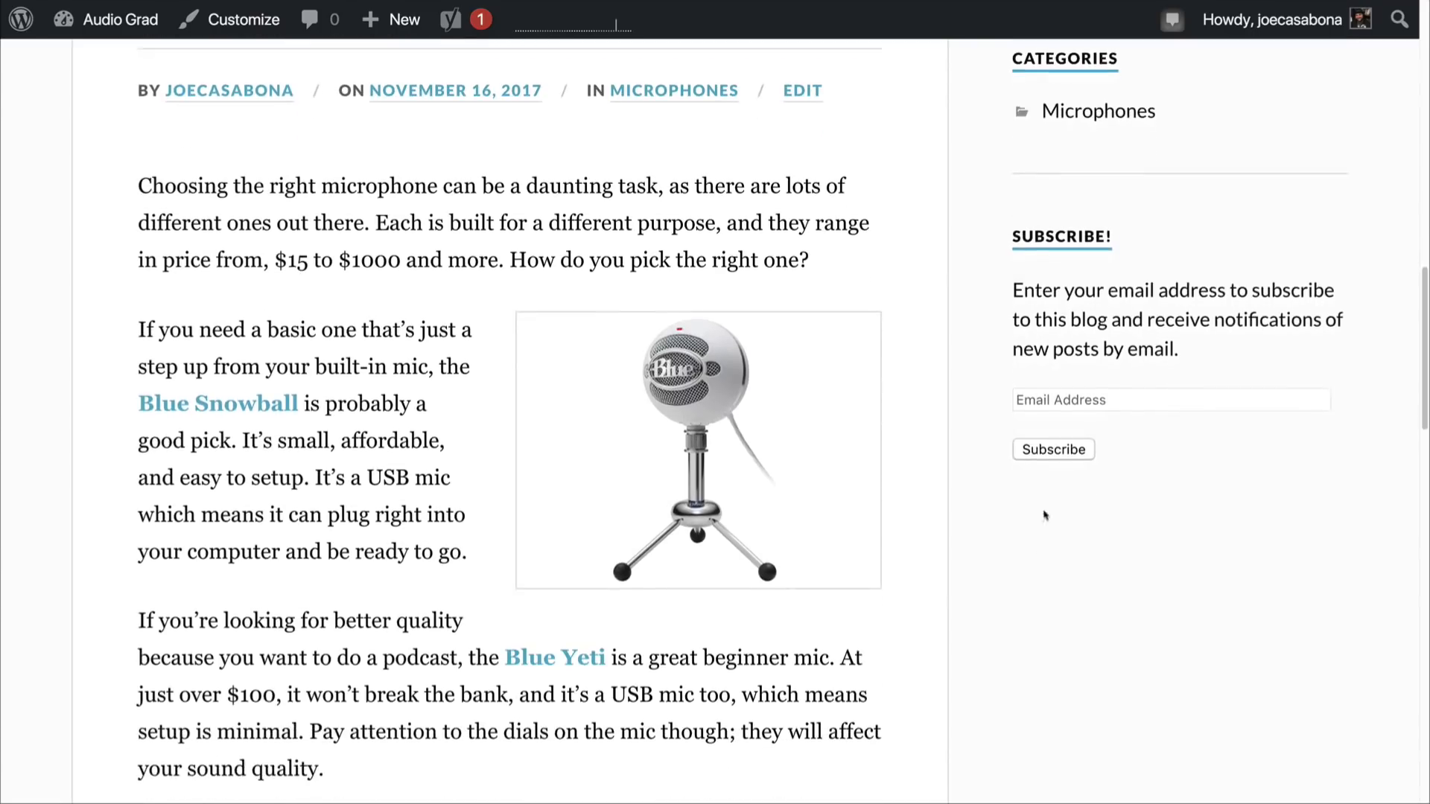
scroll(1029, 566, "down", 20)
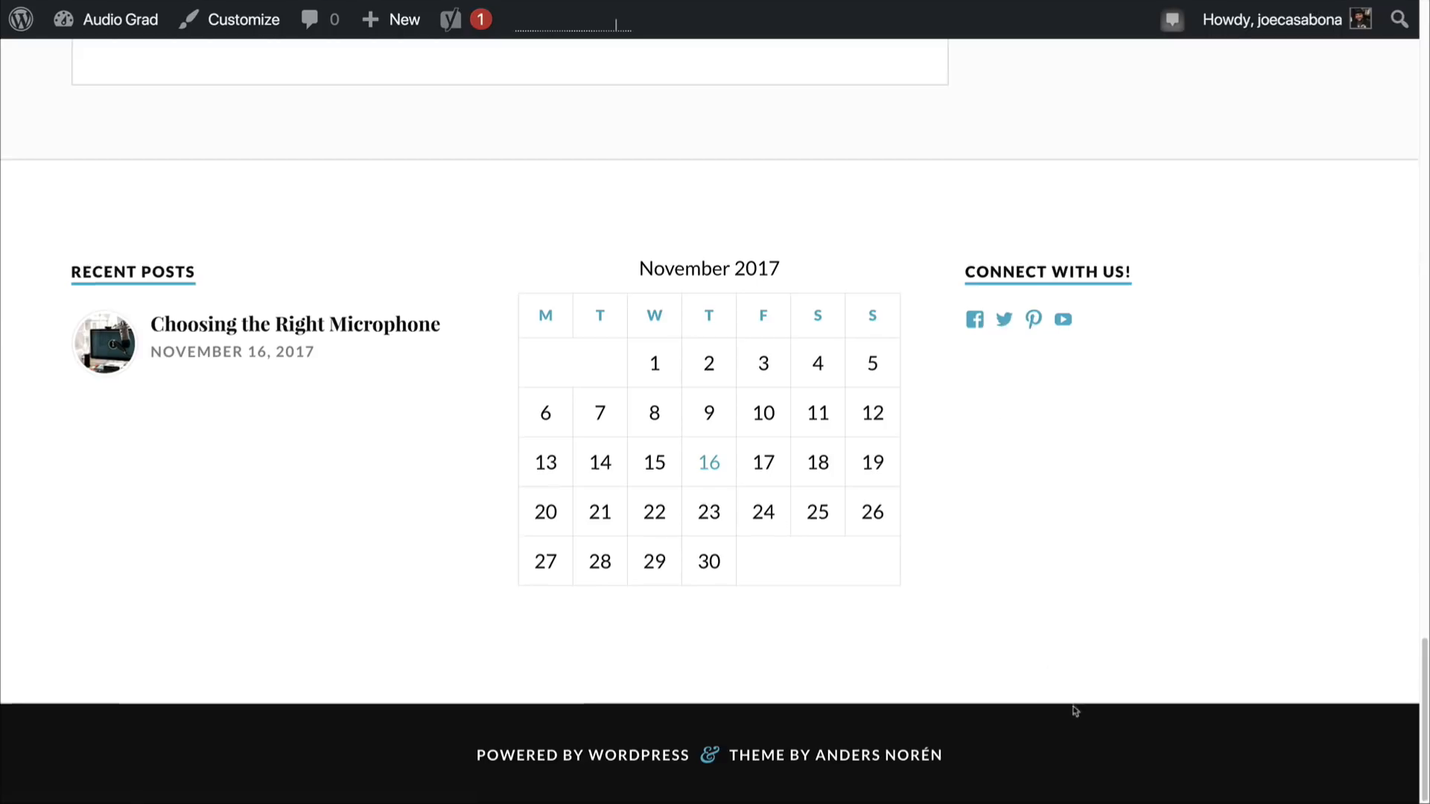
scroll(1074, 711, "up", 5)
scroll(1074, 711, "up", 15)
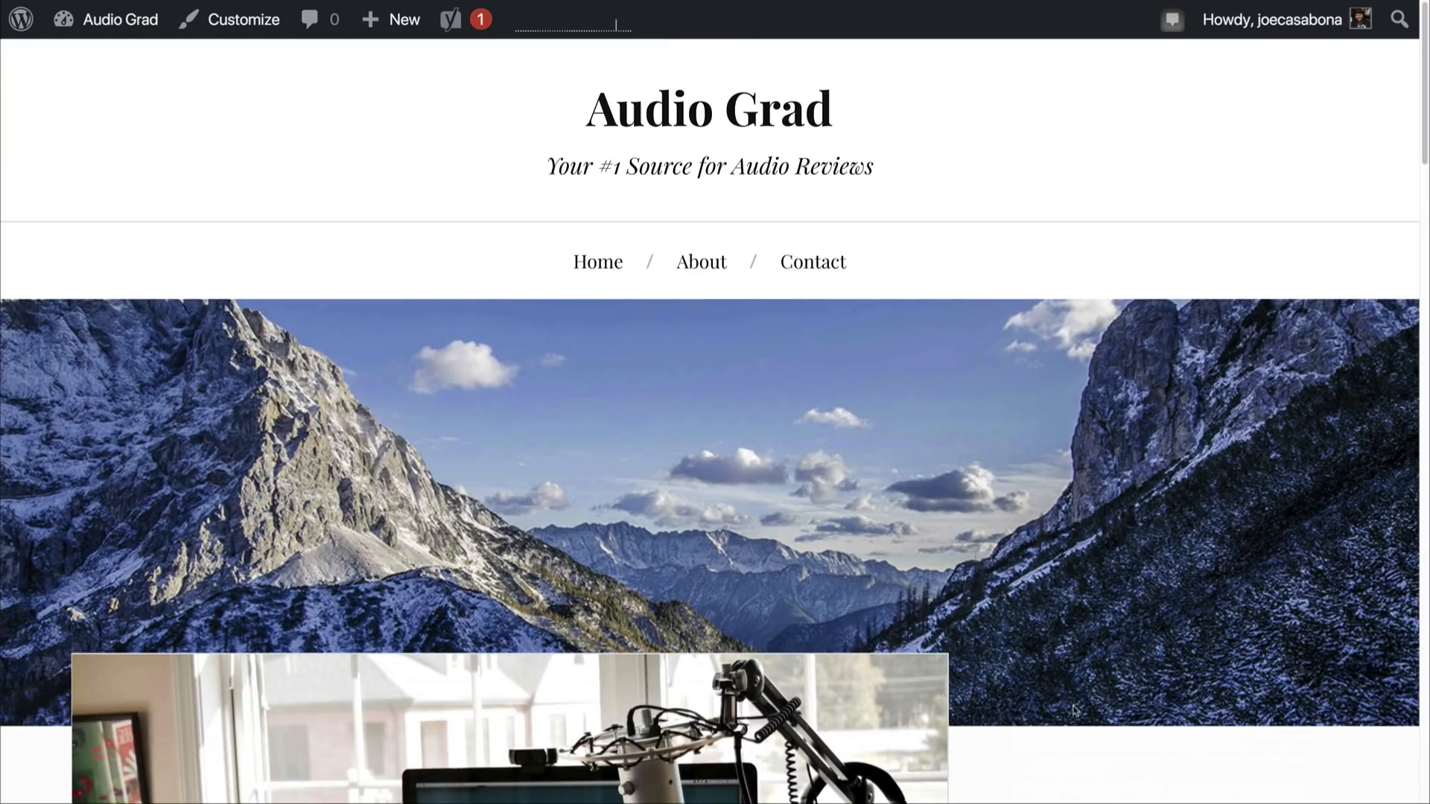